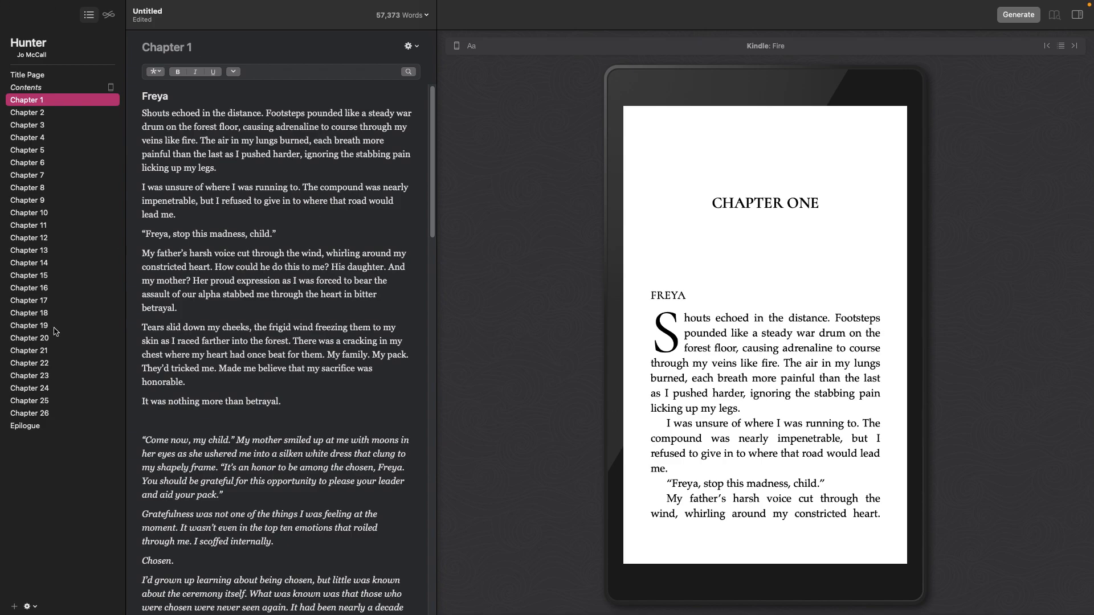
Open Chapter 11 and examine its opening under the WOLF heading and the ornamental break before the HUNTER section
click(39, 214)
click(42, 228)
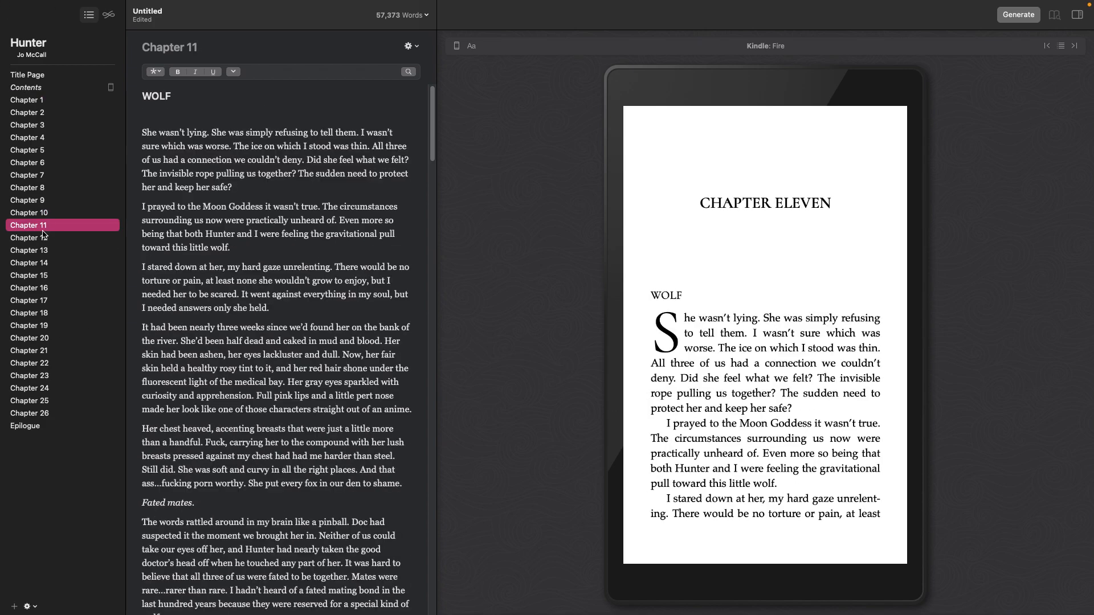
click(153, 125)
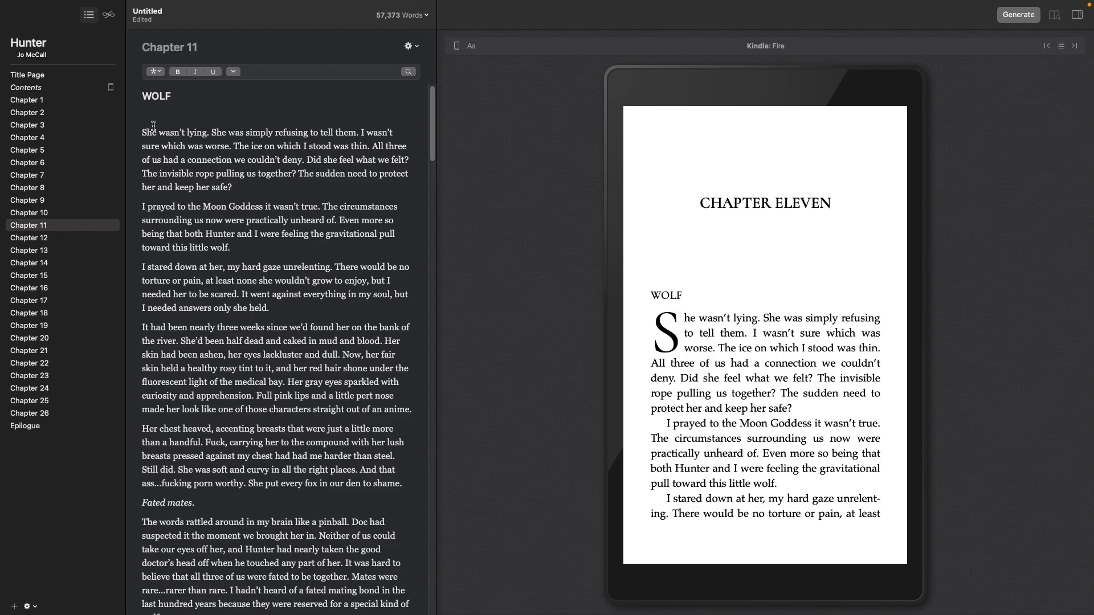
key(BackSpace)
scroll(333, 404, down, 20)
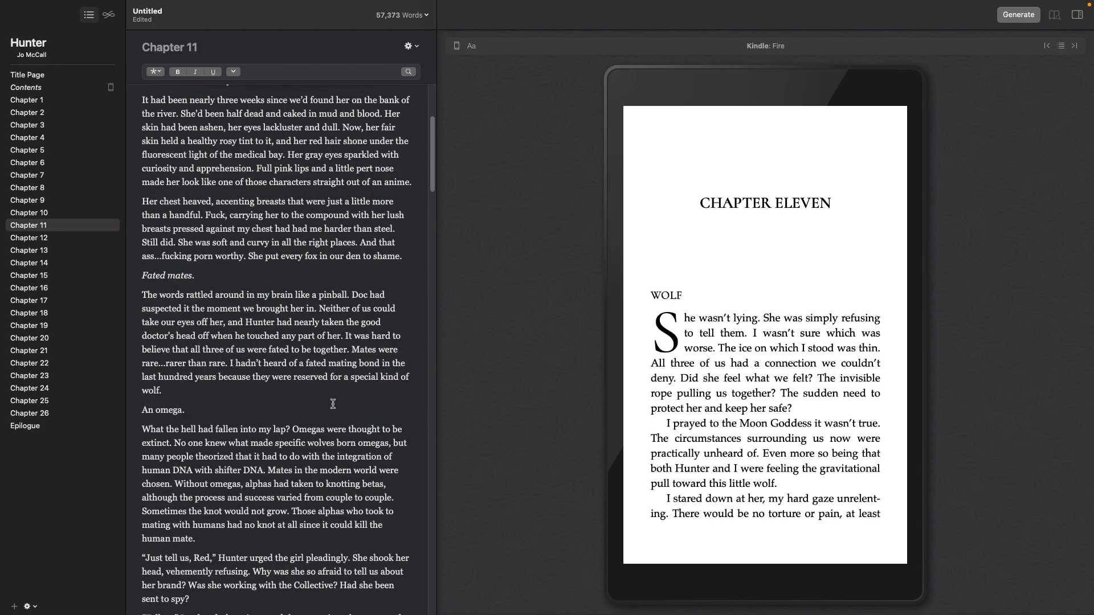
scroll(333, 403, down, 5)
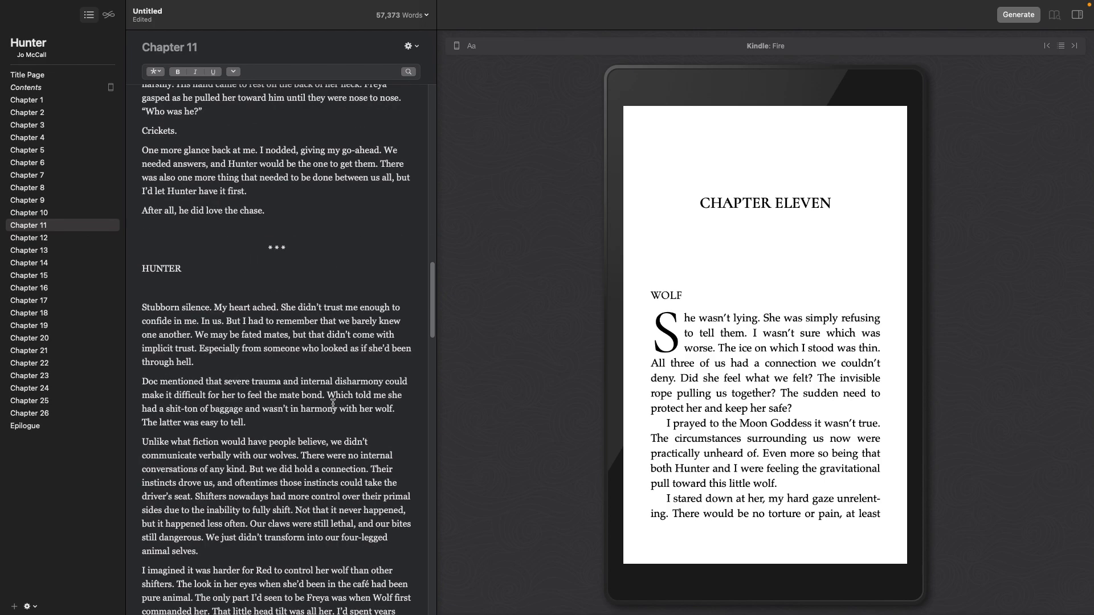
click(270, 248)
scroll(338, 296, down, 5)
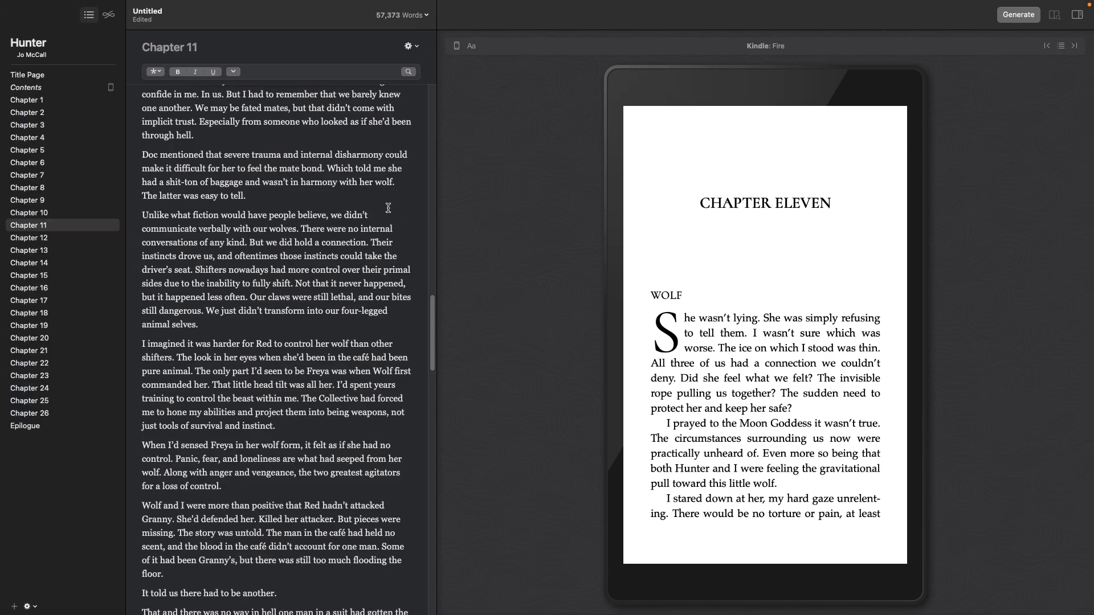
Switch to the Hunted By Them Arc book and remove the custom heading background from its Artisanal style
mouse_move(539, 614)
click(603, 580)
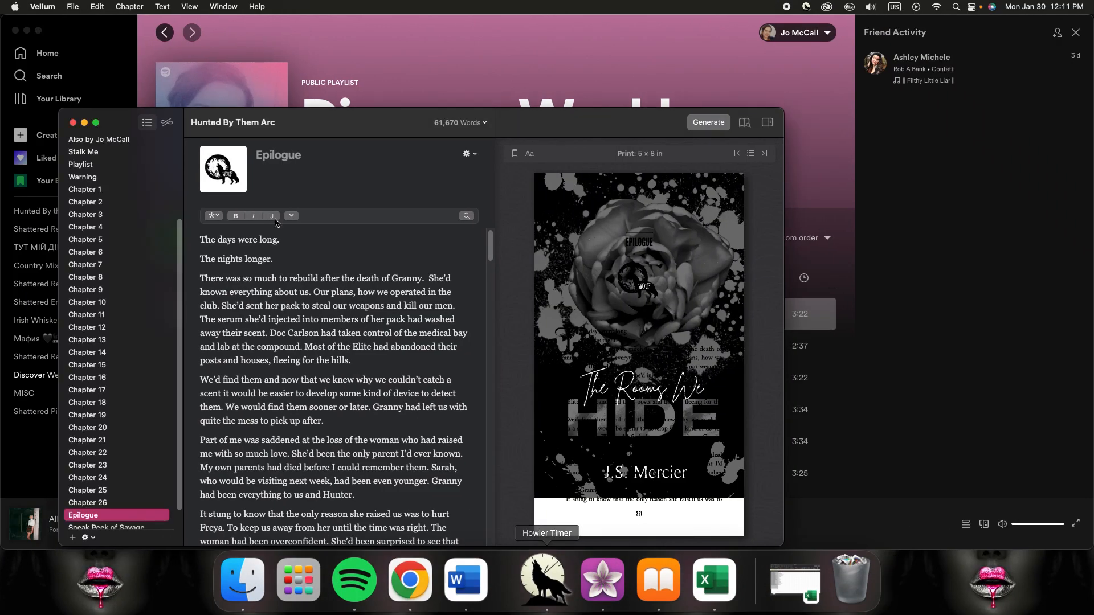
click(163, 124)
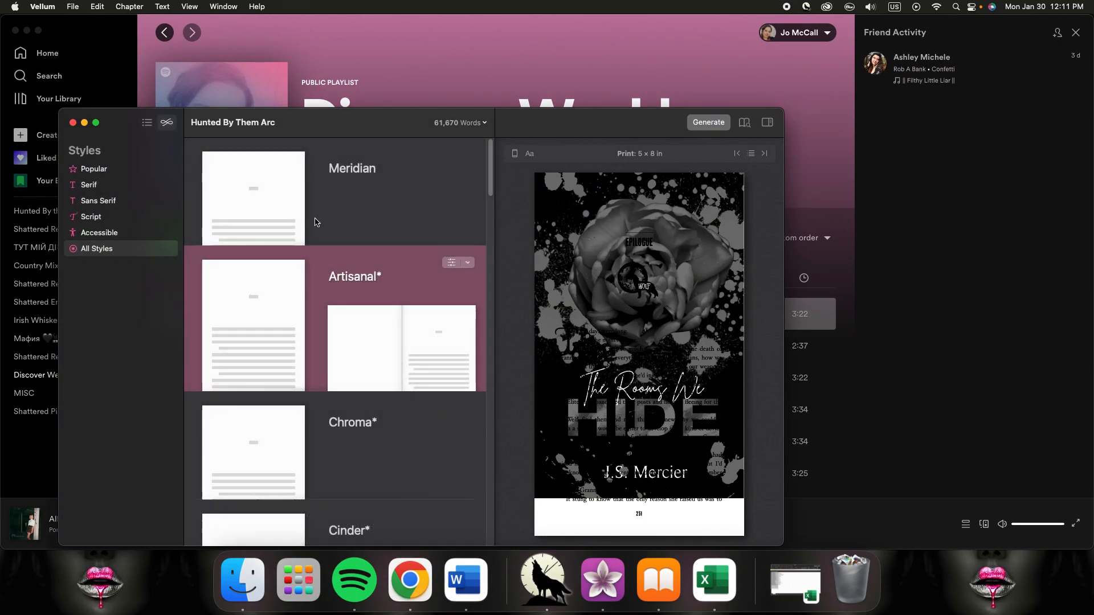
click(451, 263)
click(85, 187)
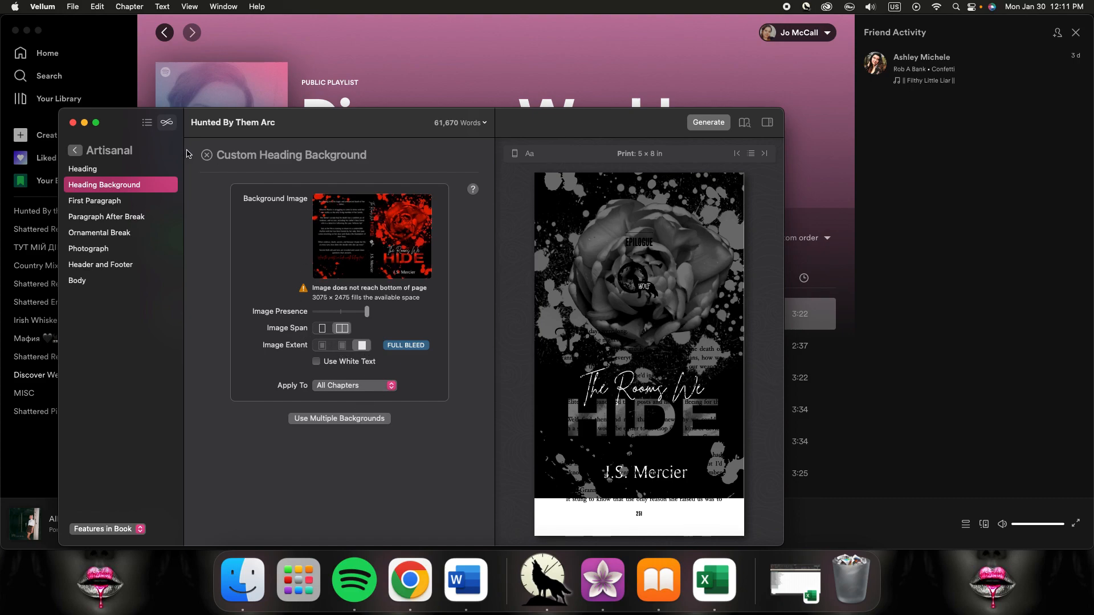
click(207, 155)
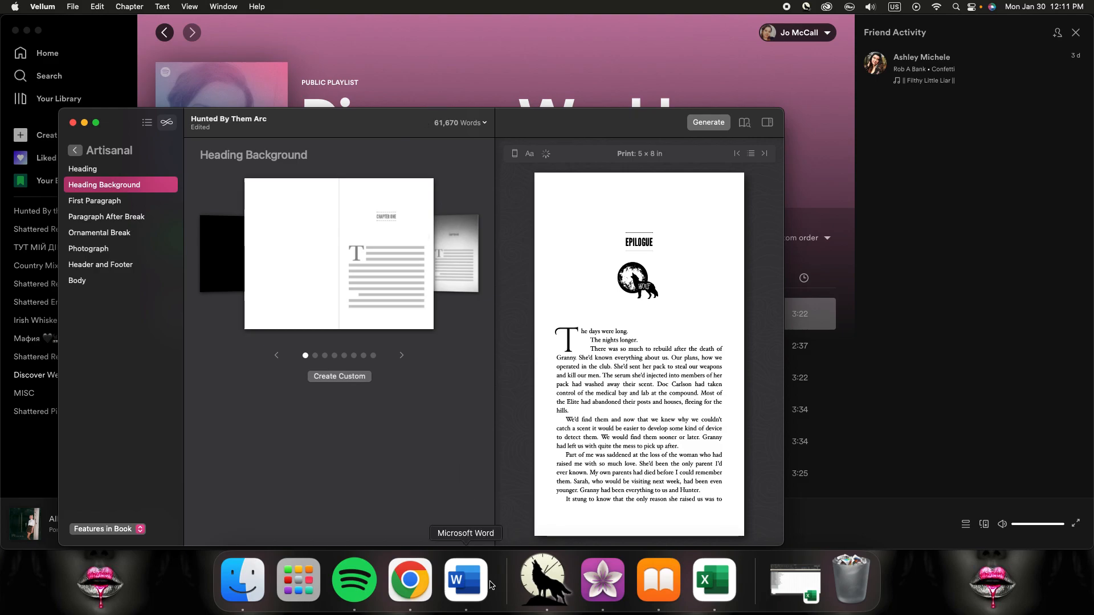
Return to the Untitled book and apply the Artisanal style to it
key(ctrl+Right)
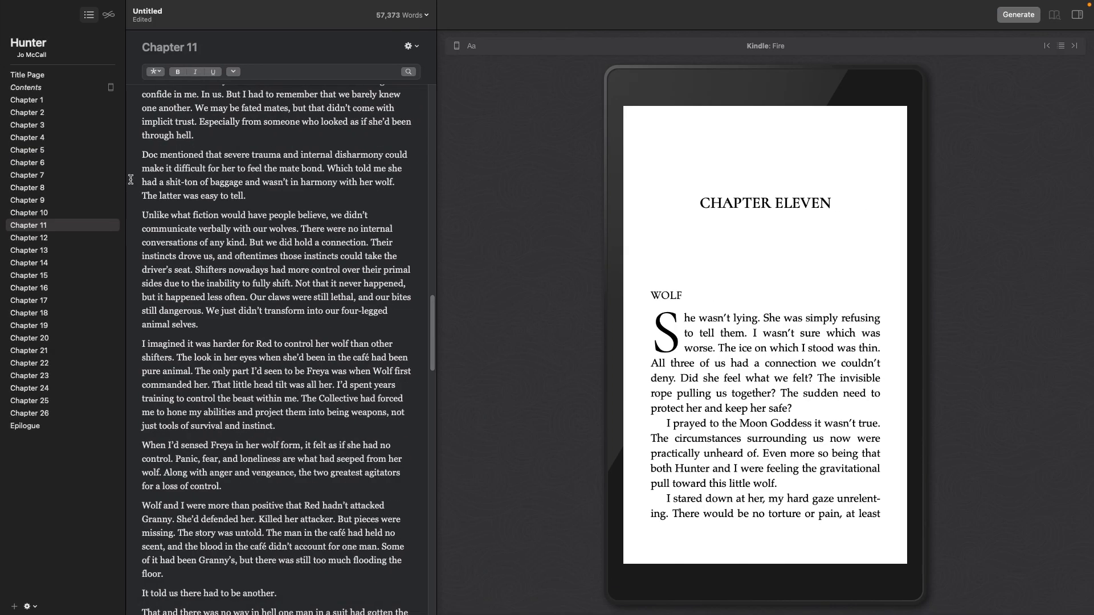
click(108, 15)
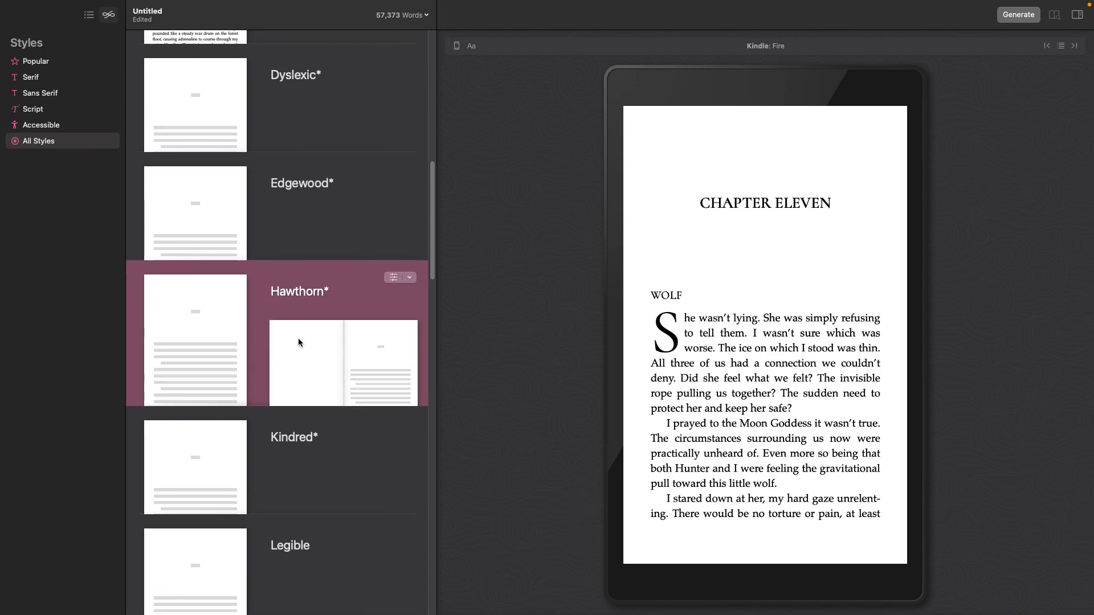
scroll(298, 340, up, 5)
scroll(299, 341, up, 10)
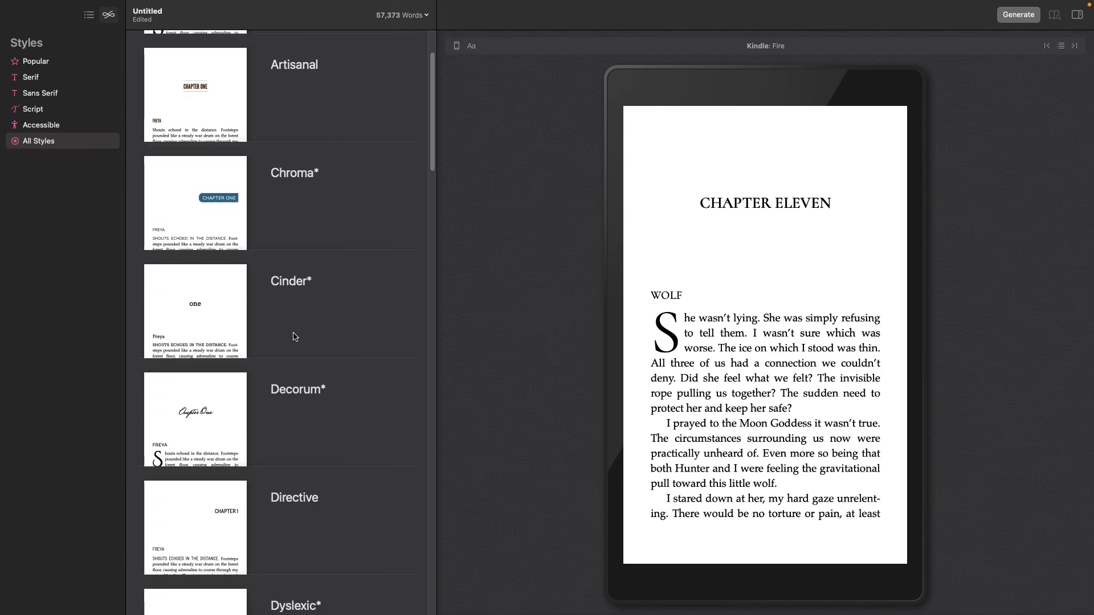
click(325, 204)
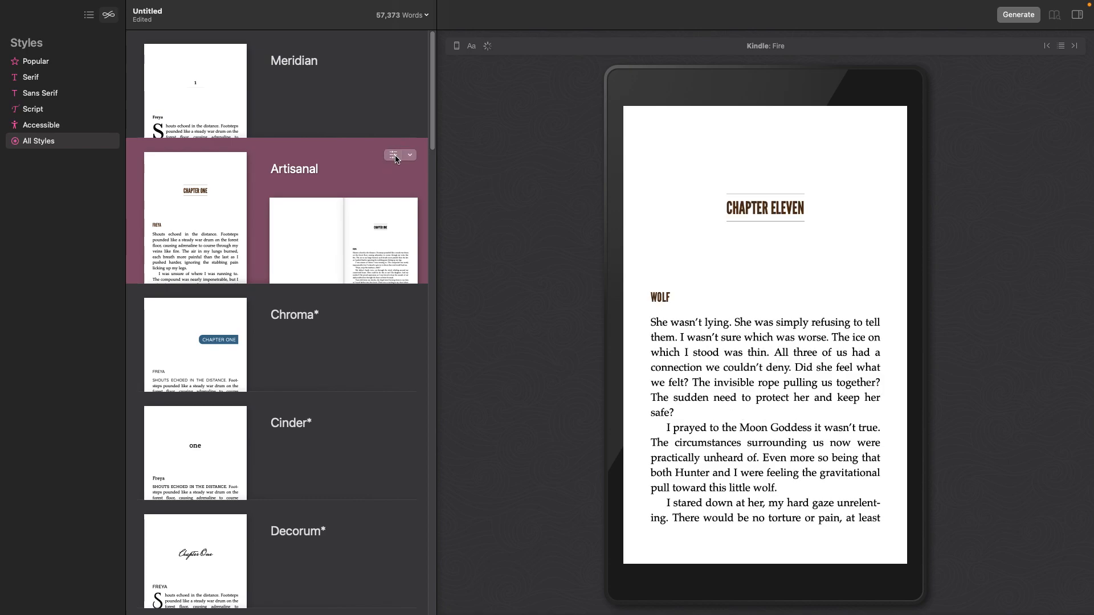
Start a custom ornamental break in the Artisanal style settings and open the file chooser for its ornament image
click(394, 155)
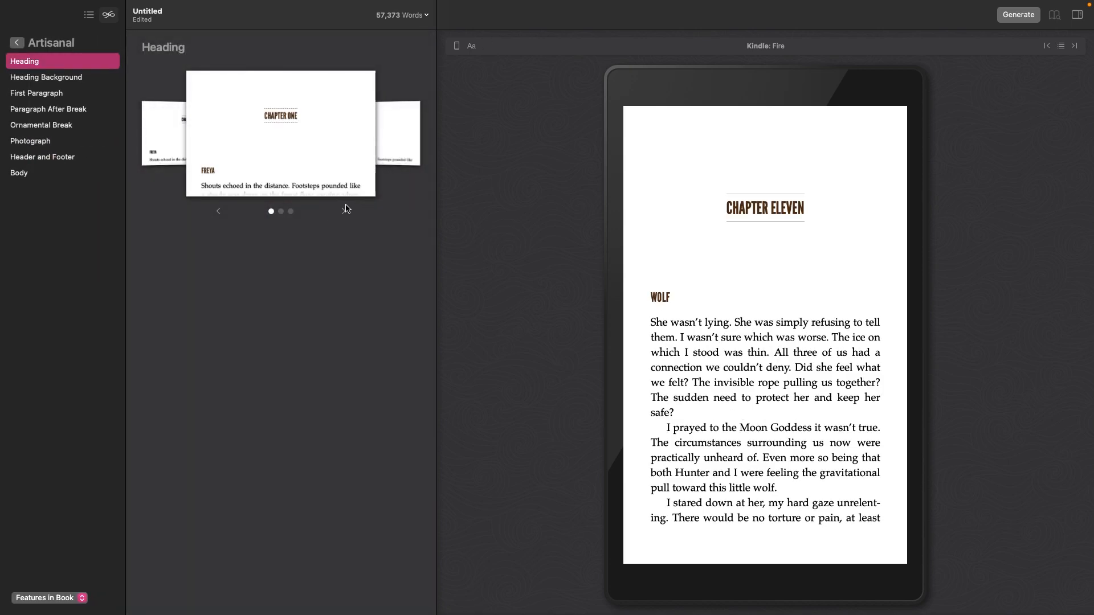
click(57, 80)
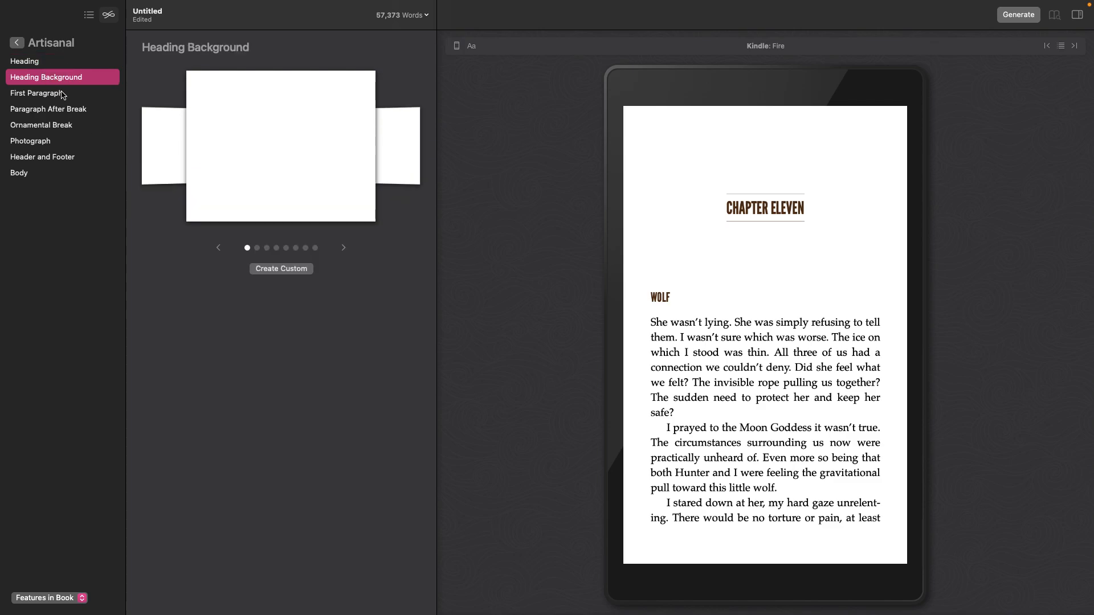
click(61, 93)
click(64, 110)
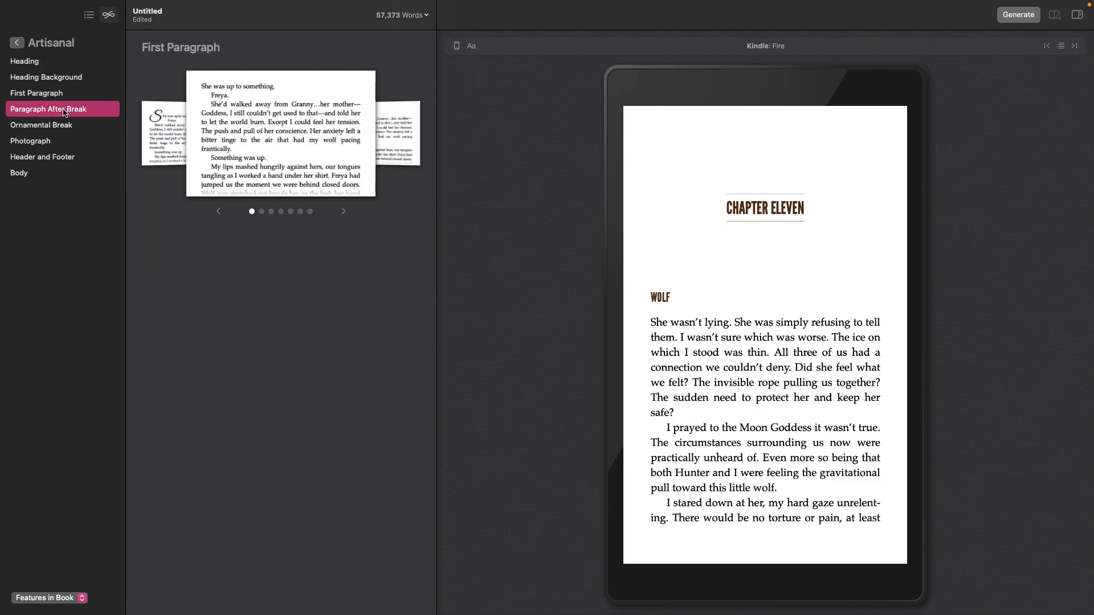
click(64, 125)
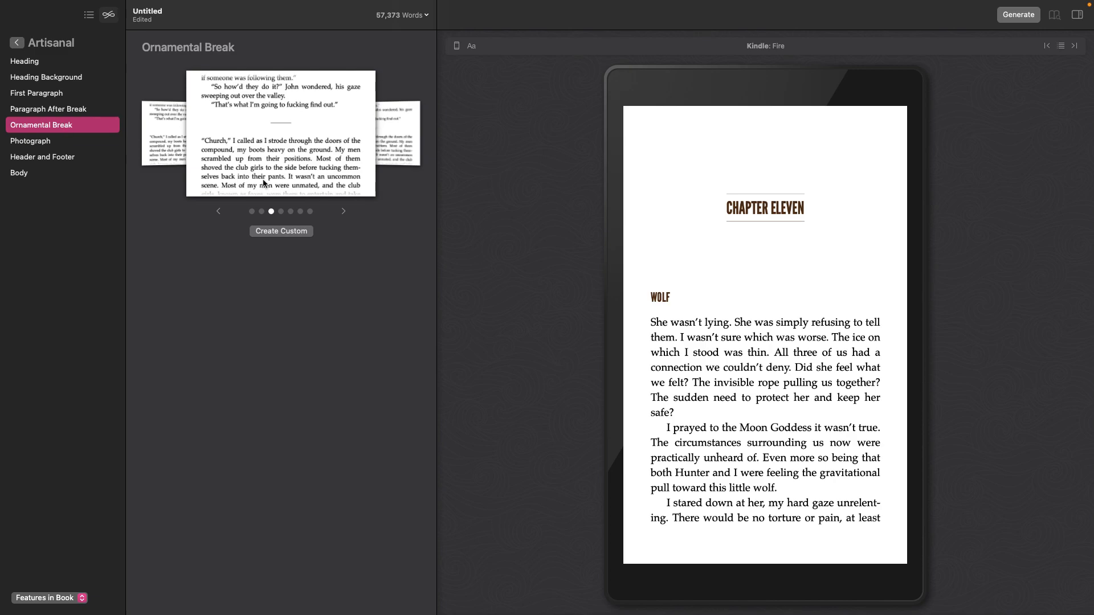
click(279, 232)
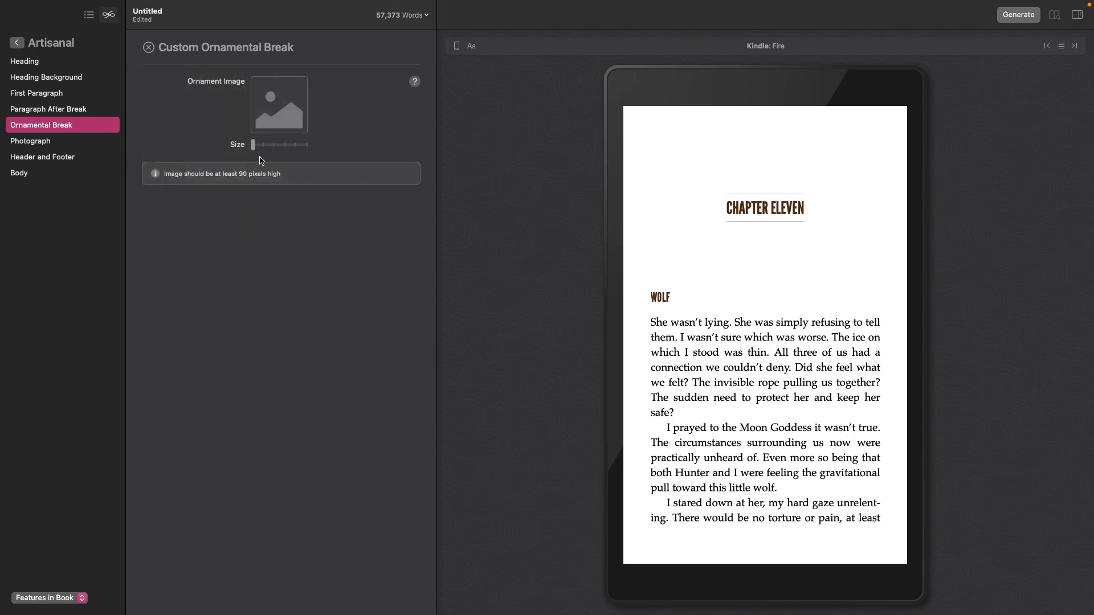
click(286, 107)
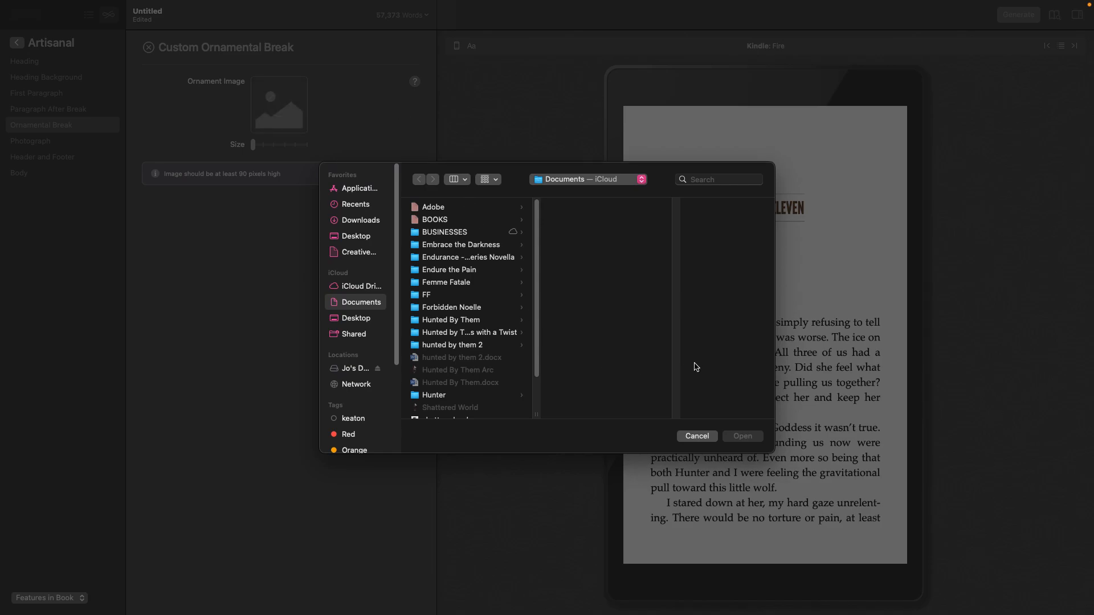
Switch to Canva in Google Chrome and open the 1Hunted postcard design from the recent designs
key(super+Tab)
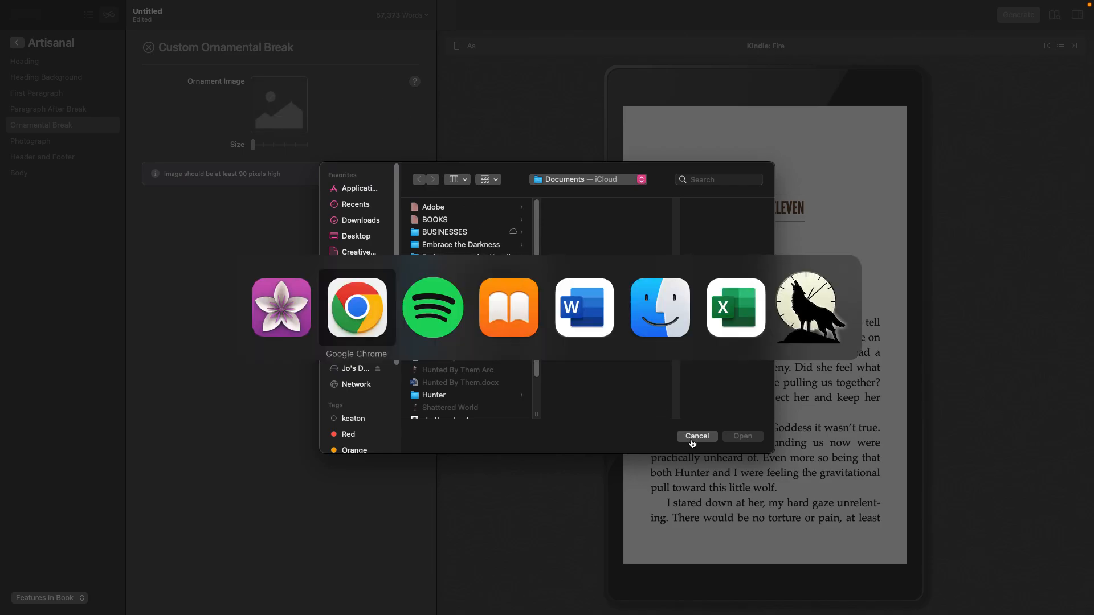
click(94, 23)
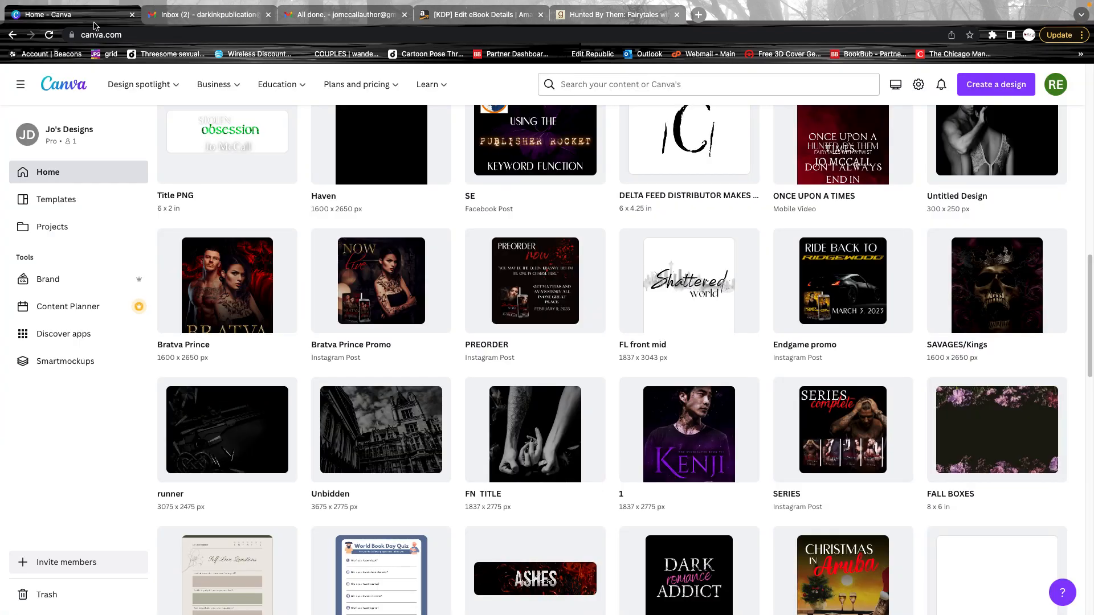
scroll(475, 430, down, 4)
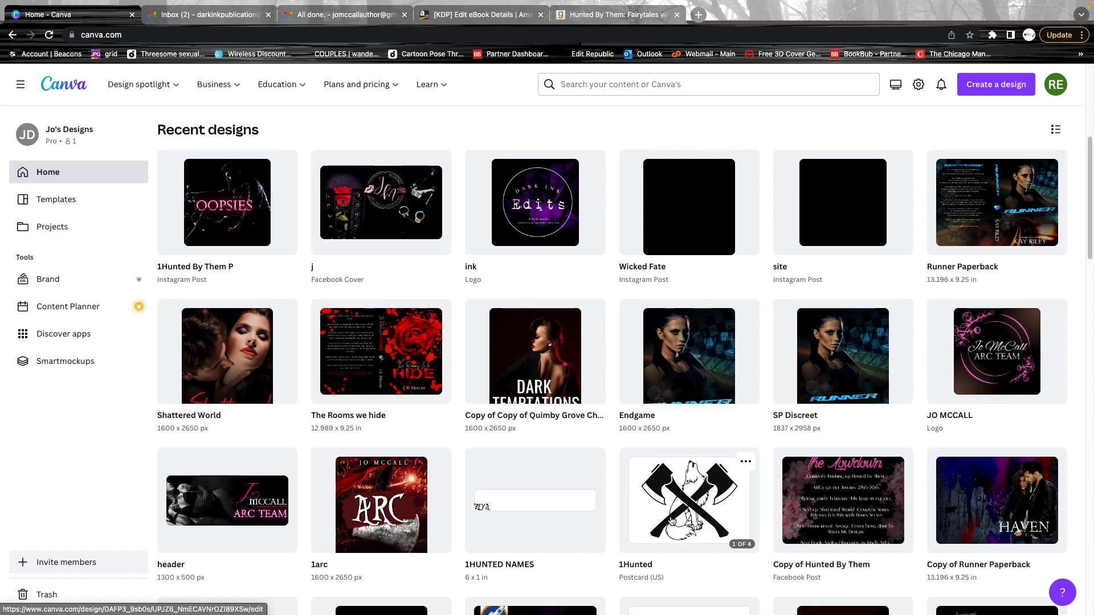
click(693, 505)
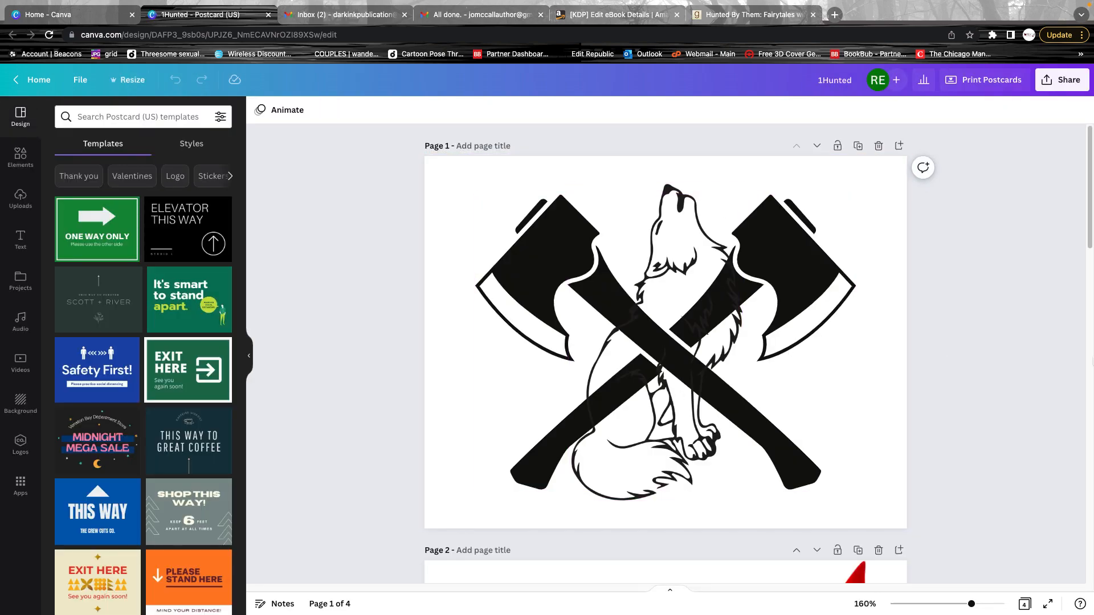
On page 1, move the howling wolf up and left, send it backward behind the crossed axes, and nudge the axes up slightly
drag(666, 225, 652, 204)
right_click(657, 209)
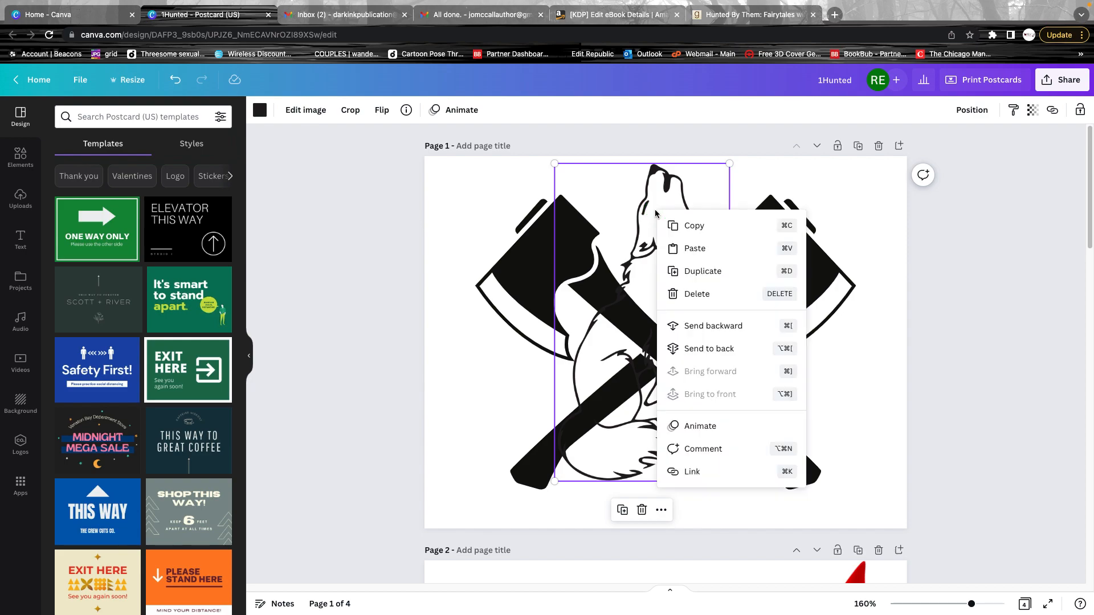
click(707, 329)
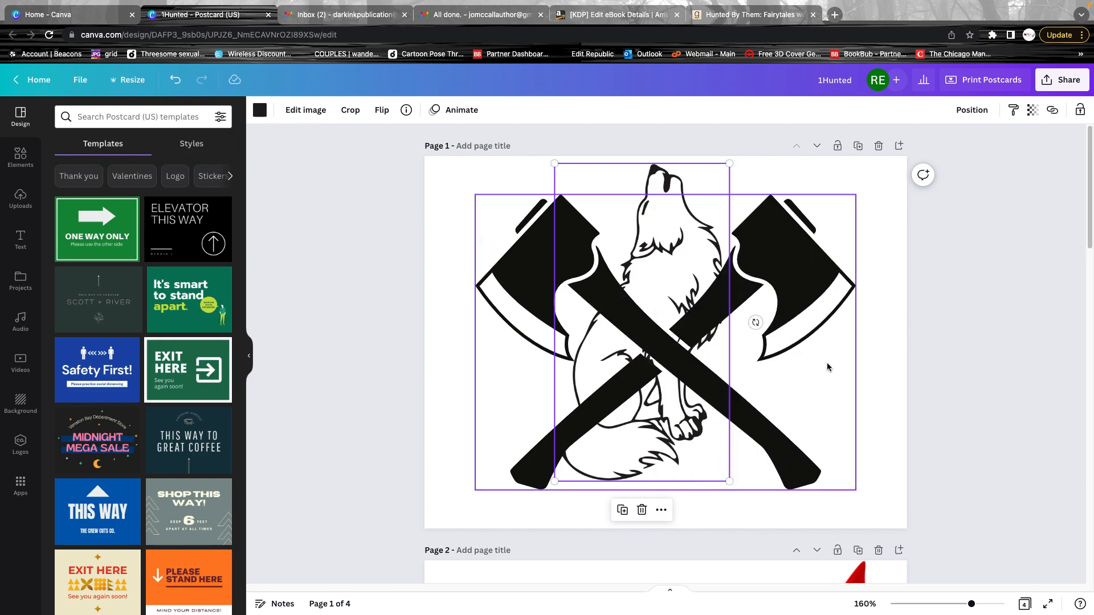
drag(676, 234, 678, 224)
click(957, 295)
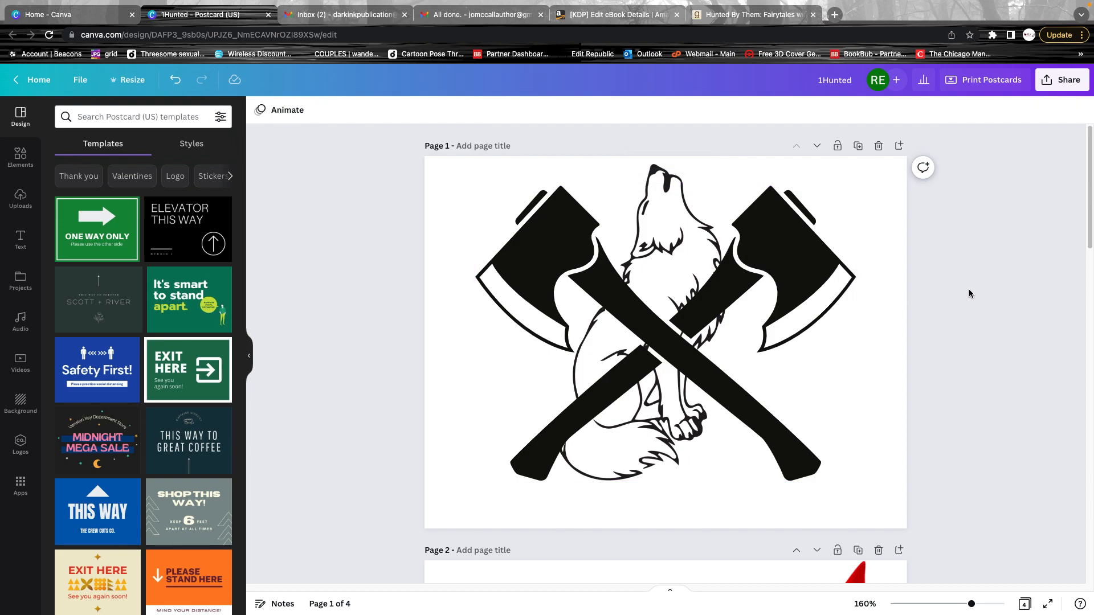
Look through the design down to page 3, switch back to Vellum and cancel the ornament image selection
scroll(751, 324, down, 8)
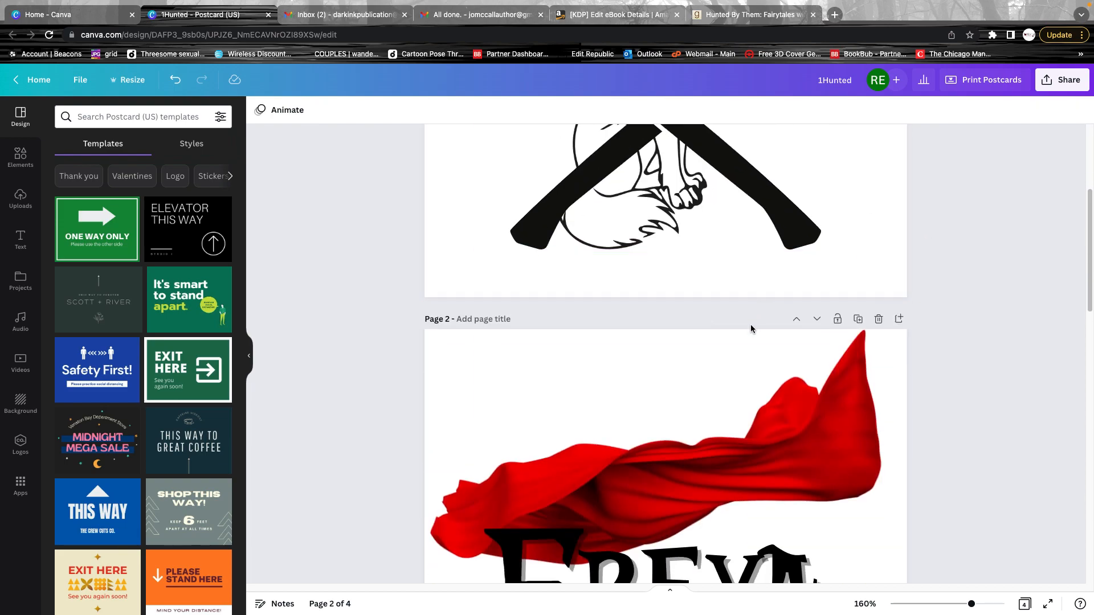
scroll(889, 406, down, 5)
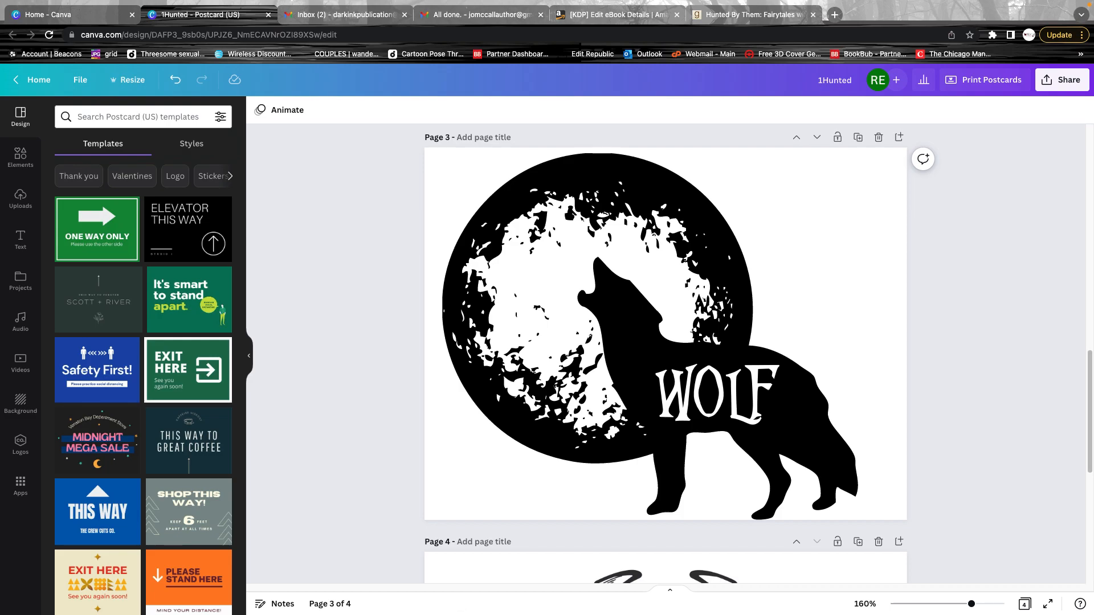
mouse_move(355, 612)
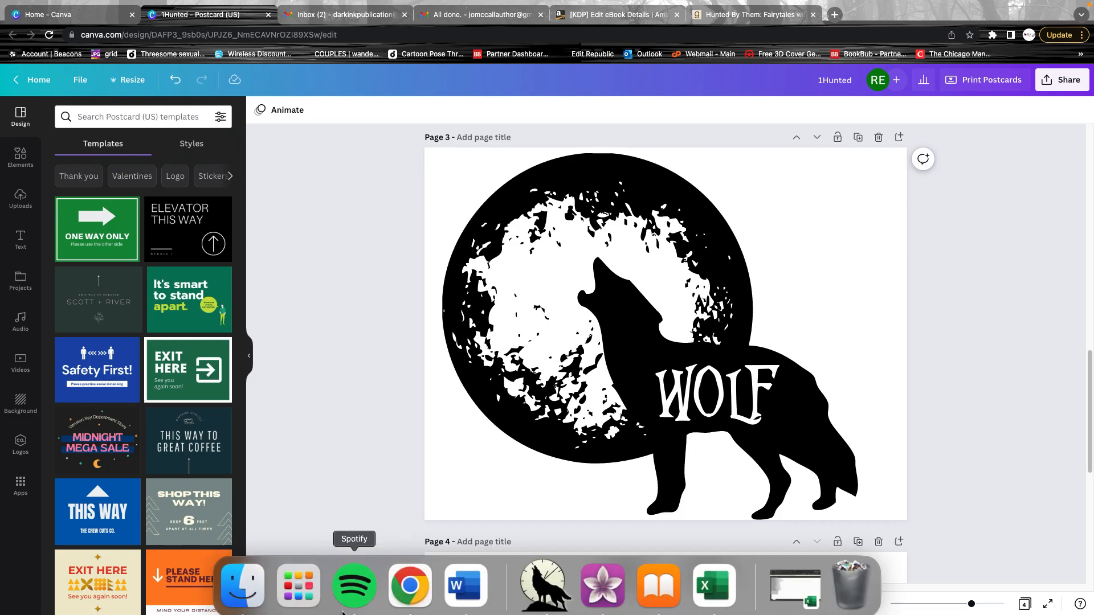
click(610, 594)
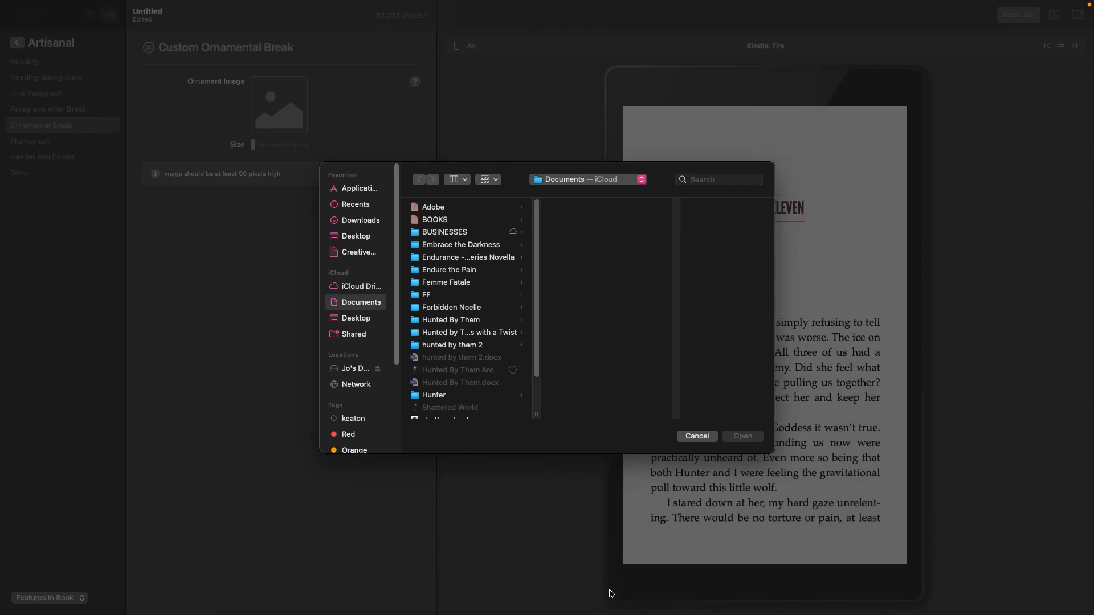
click(695, 437)
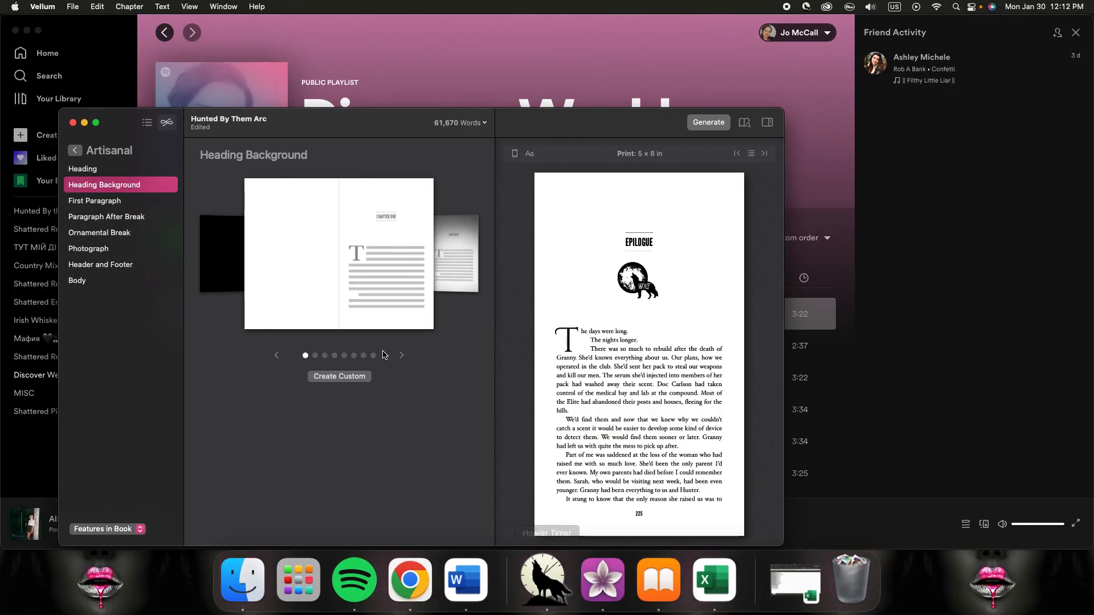
Preview the Hunted By Them Arc book as Kindle Paperwhite and open its Ornamental Break settings
click(515, 154)
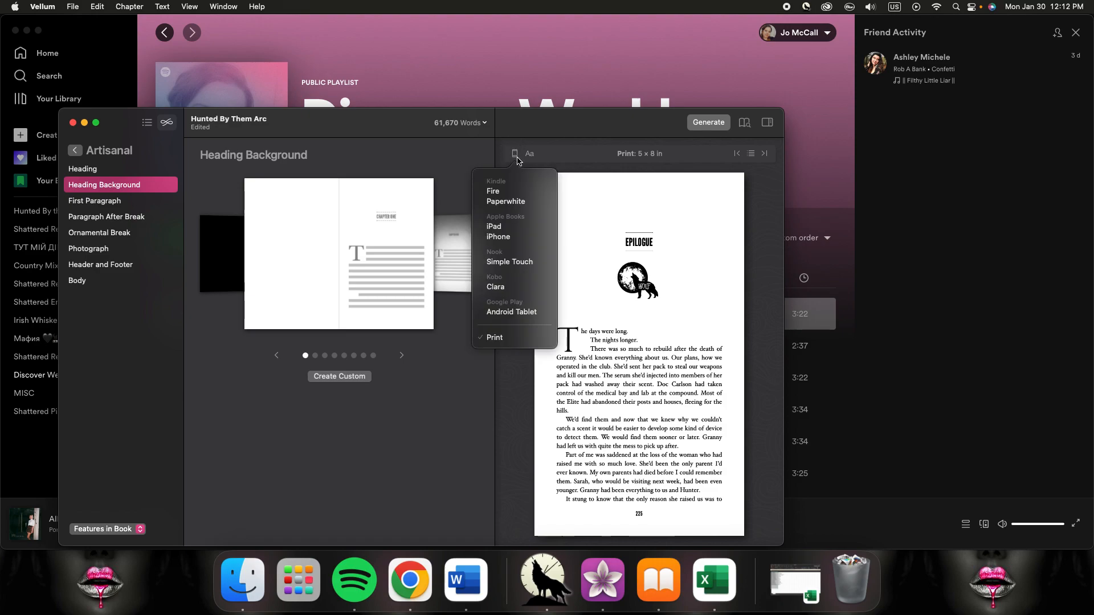
click(505, 202)
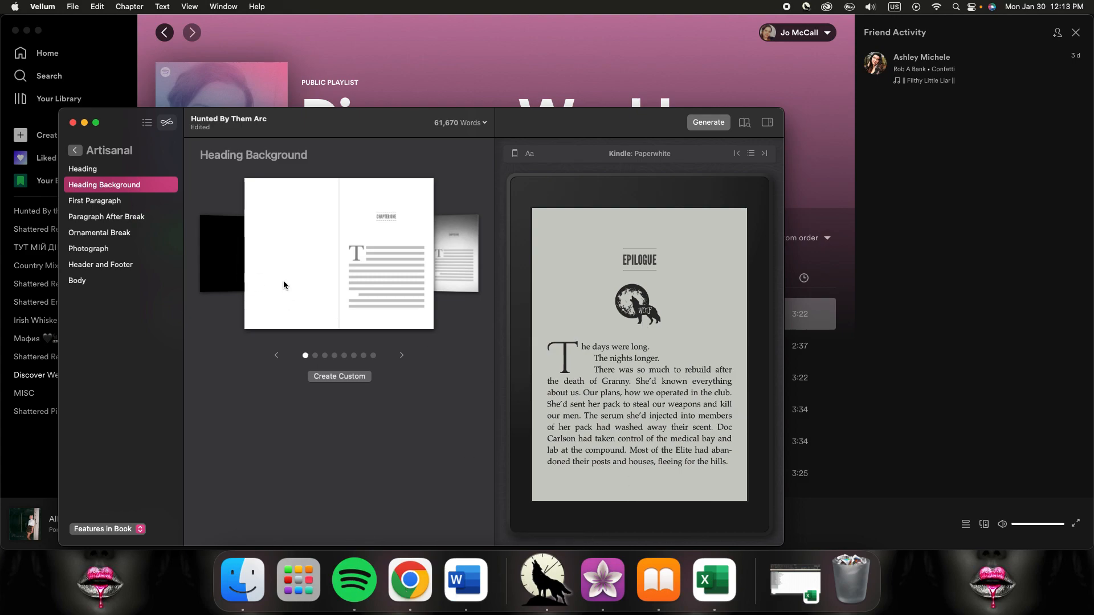
click(127, 230)
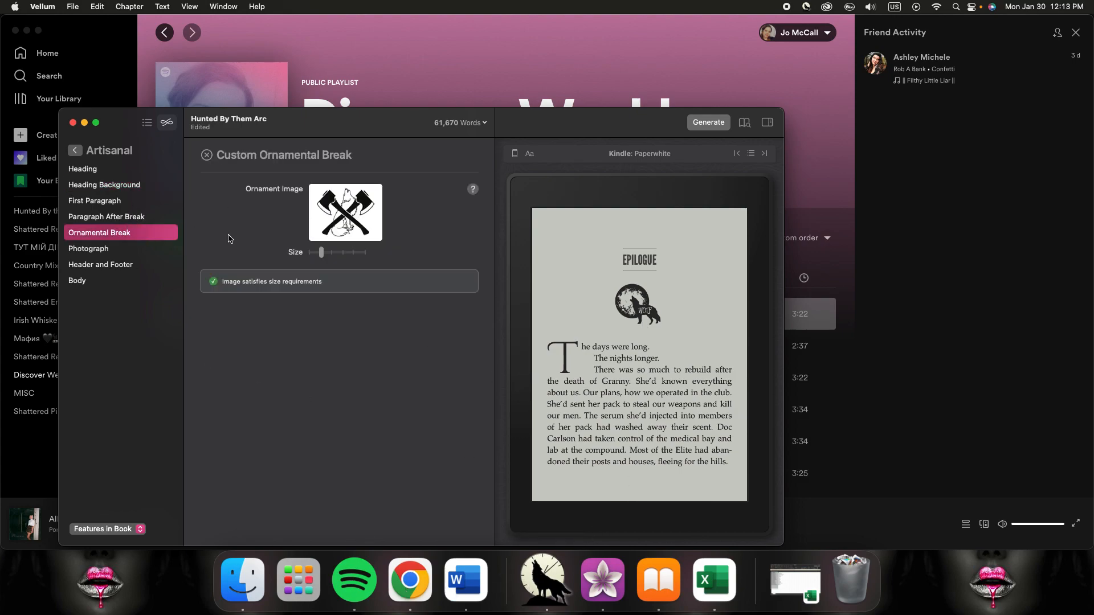
Check the wolf image in the 1Hunted Canva design in Chrome, return to Vellum and bring up the untitled book's window
click(429, 595)
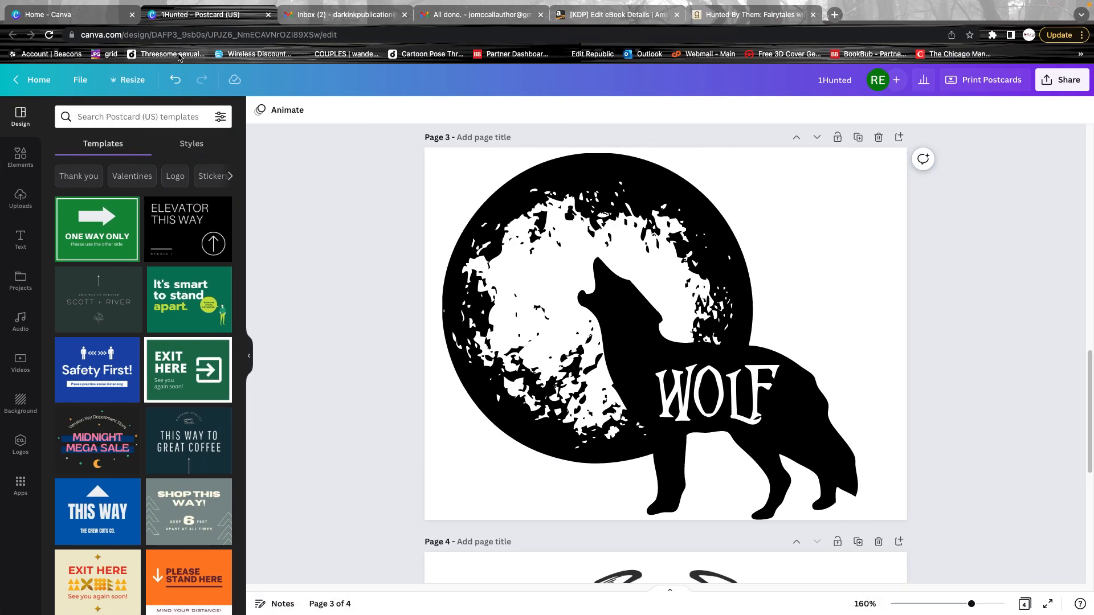
key(super+Tab)
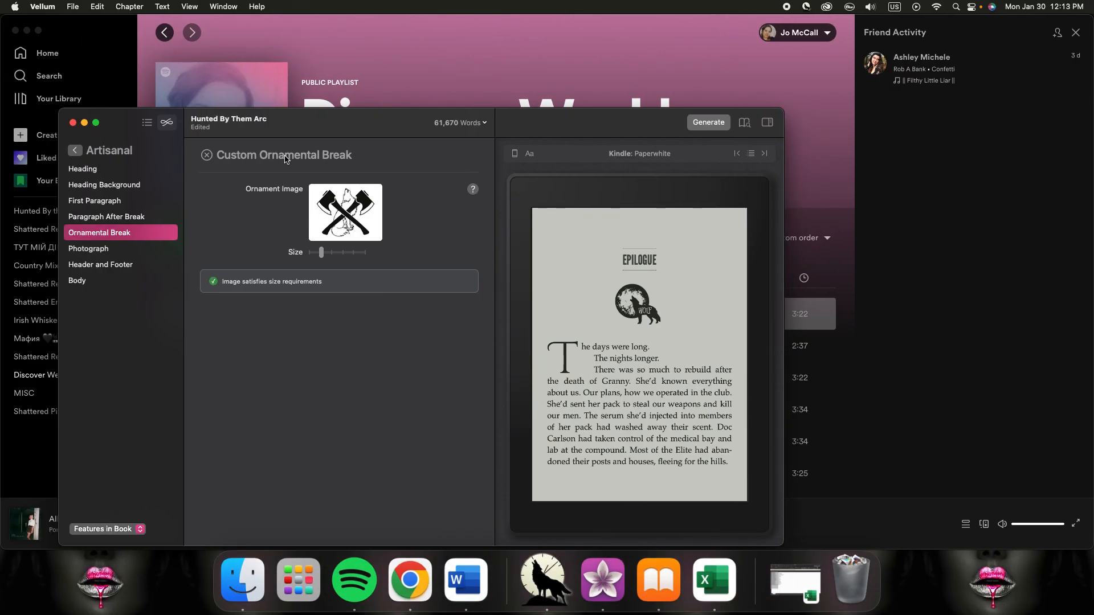
click(607, 586)
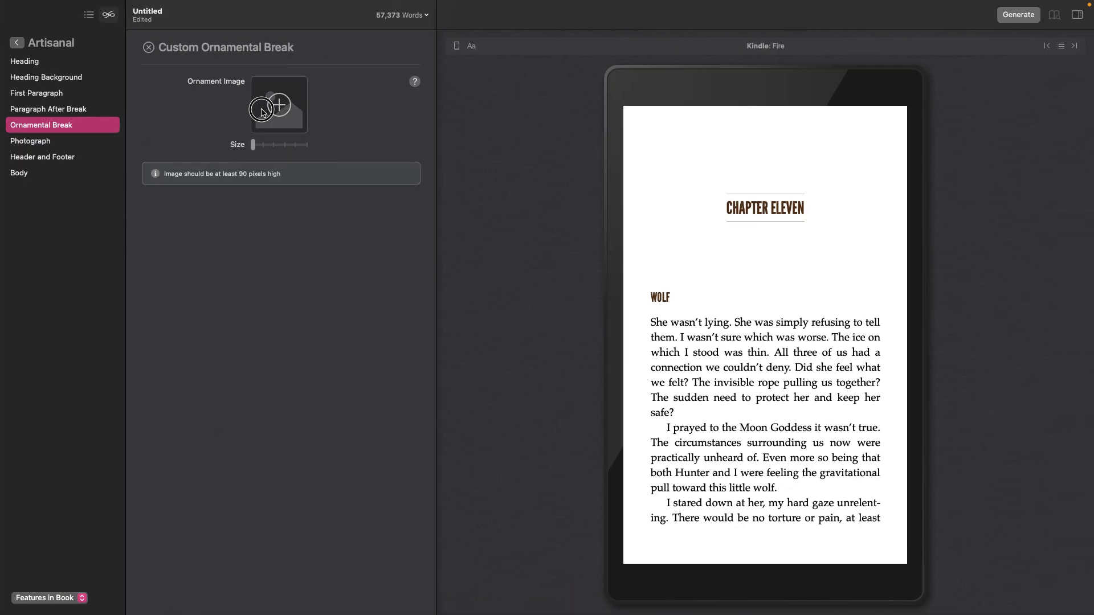
Set the custom ornamental break's image to 1.png from the 1Hunted 2 folder in Downloads
click(277, 128)
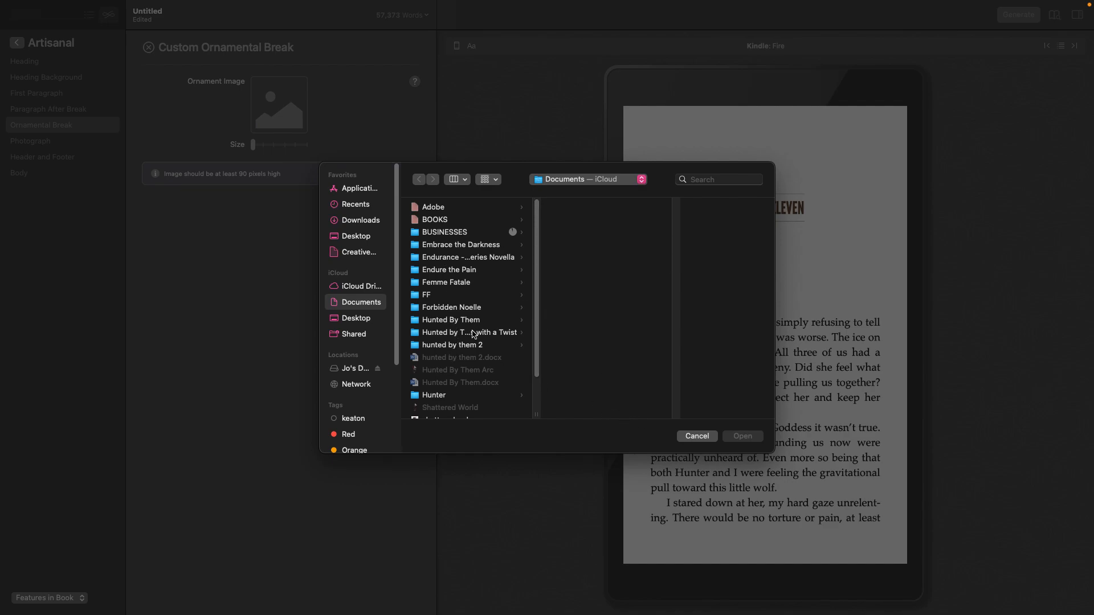
click(369, 221)
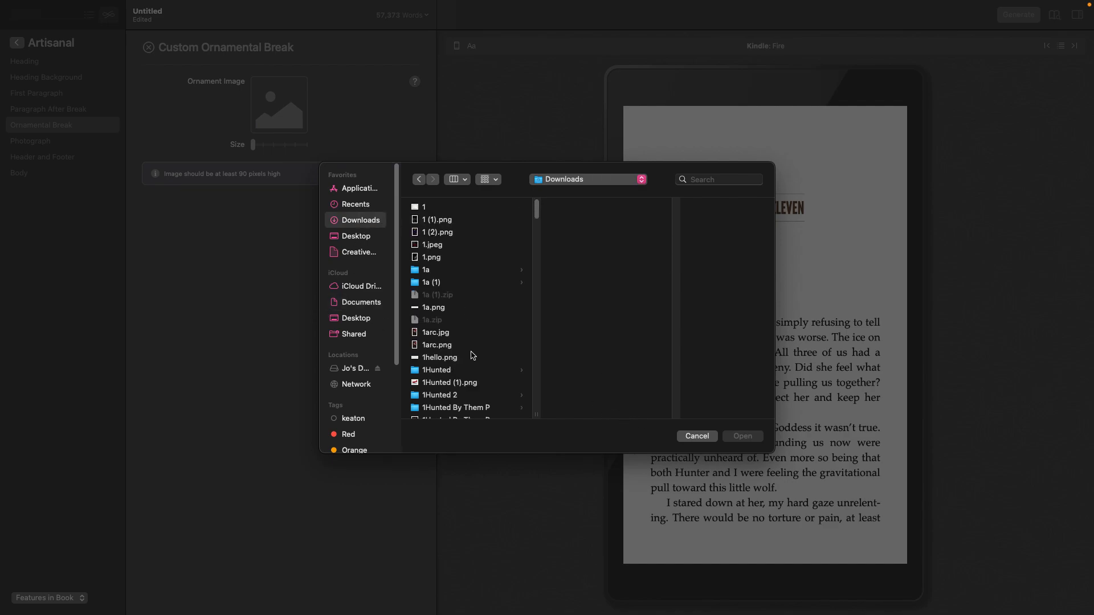
click(436, 396)
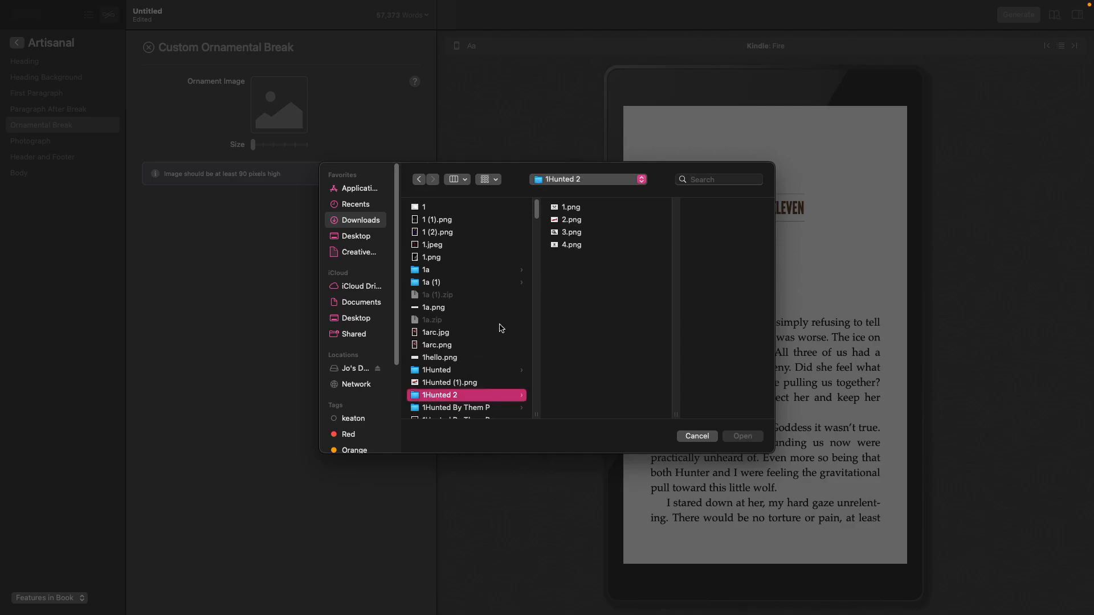
double_click(532, 203)
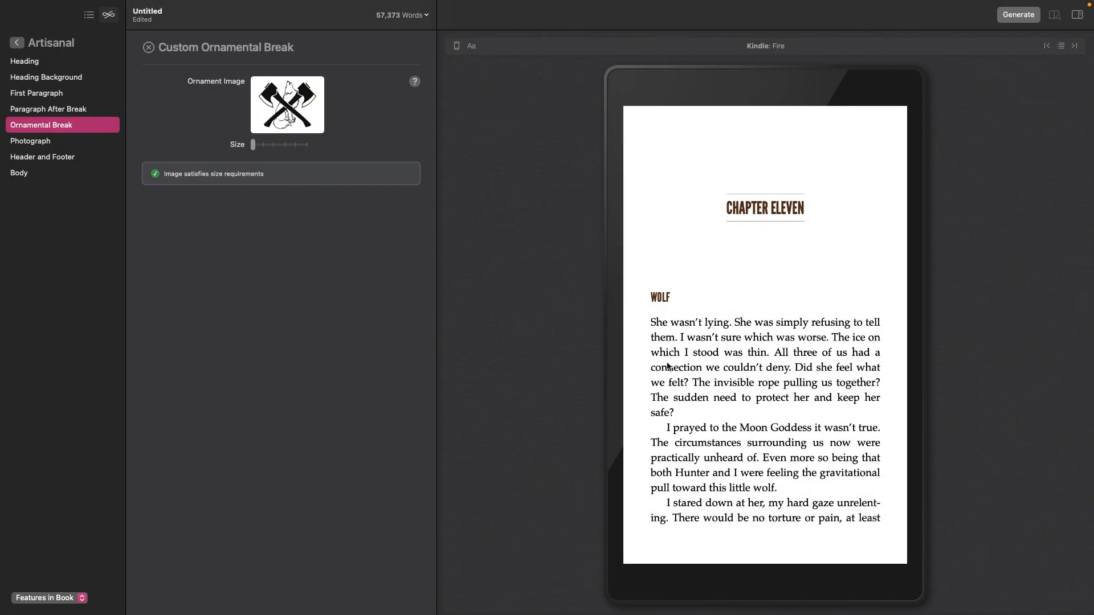
Bring a scene break into the Kindle Fire preview and set the ornament image size to the second notch
click(922, 337)
click(926, 337)
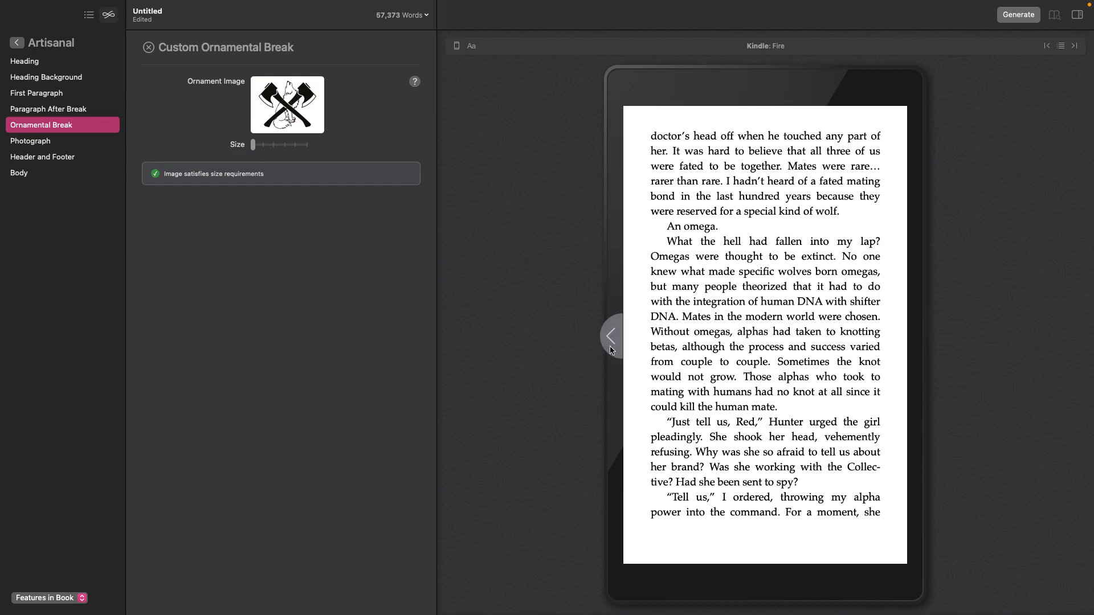
click(611, 341)
click(611, 342)
click(611, 341)
click(611, 341)
click(611, 341)
click(611, 341)
click(611, 341)
click(919, 335)
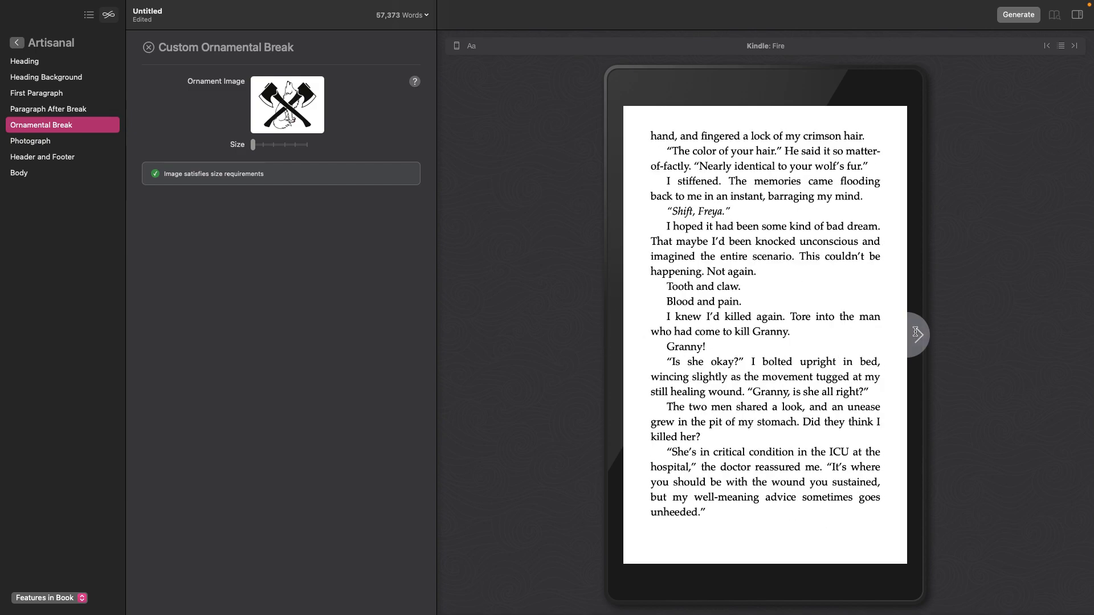
click(919, 335)
click(261, 147)
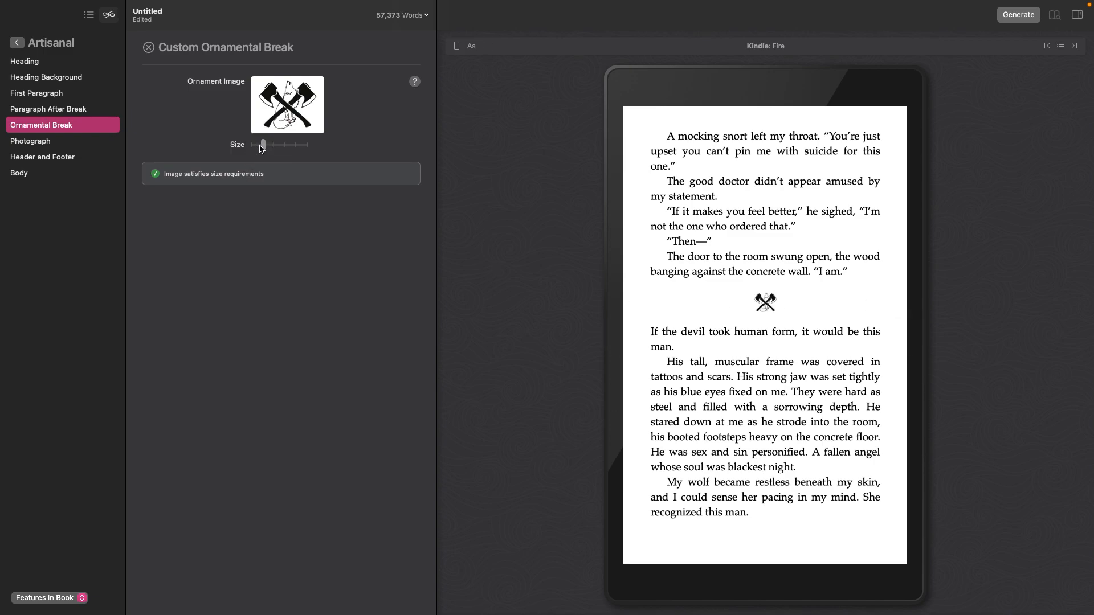
Choose the sixth First Paragraph option, a large decorative drop cap, and preview it on the Chapter Eleven opening page
click(61, 111)
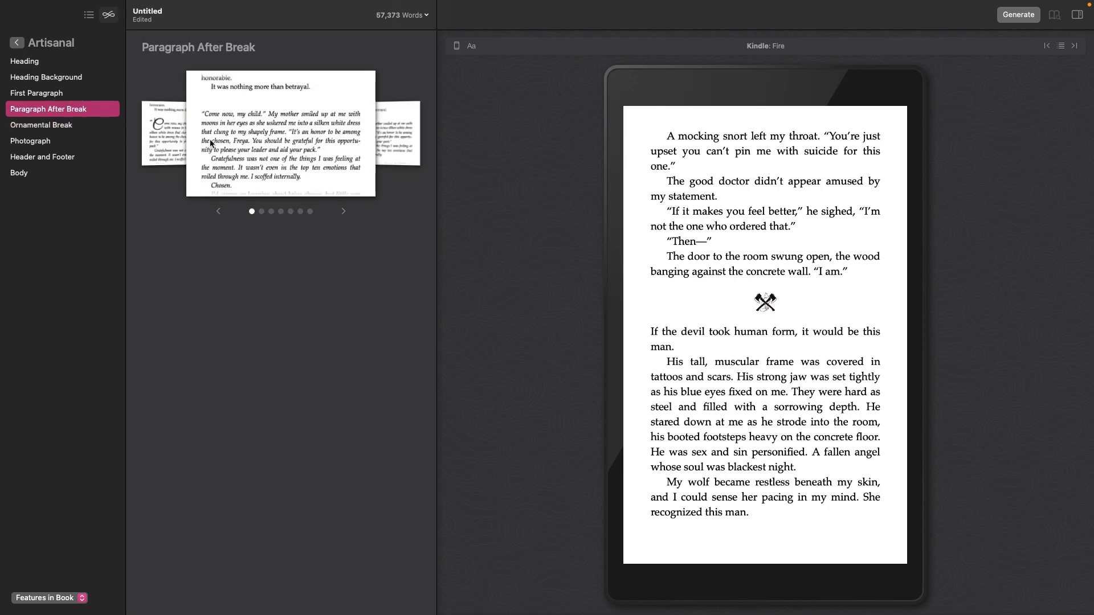
click(92, 95)
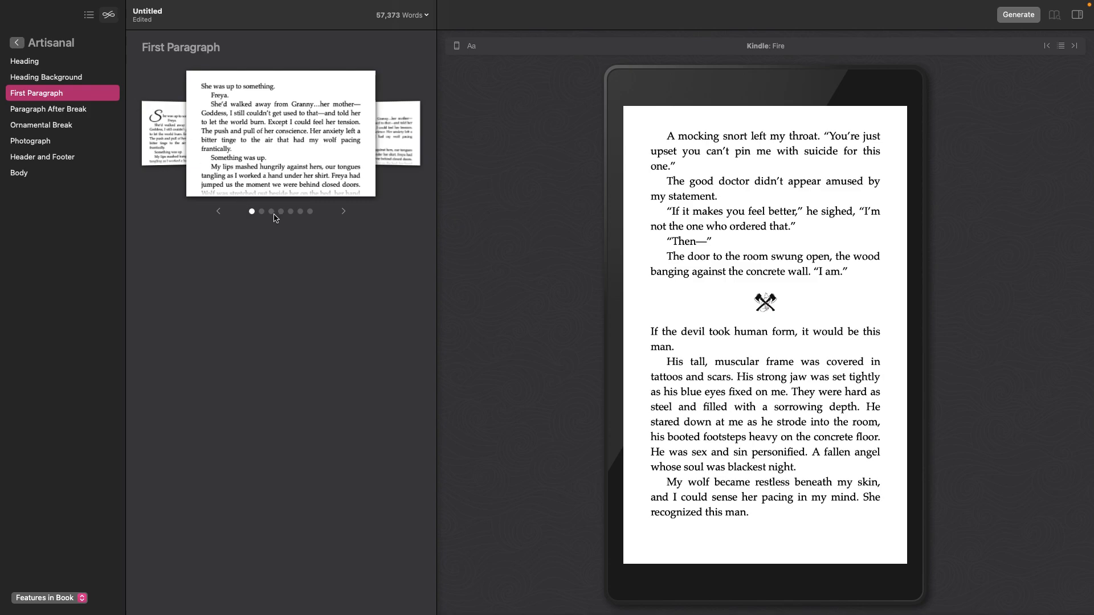
click(221, 213)
click(220, 214)
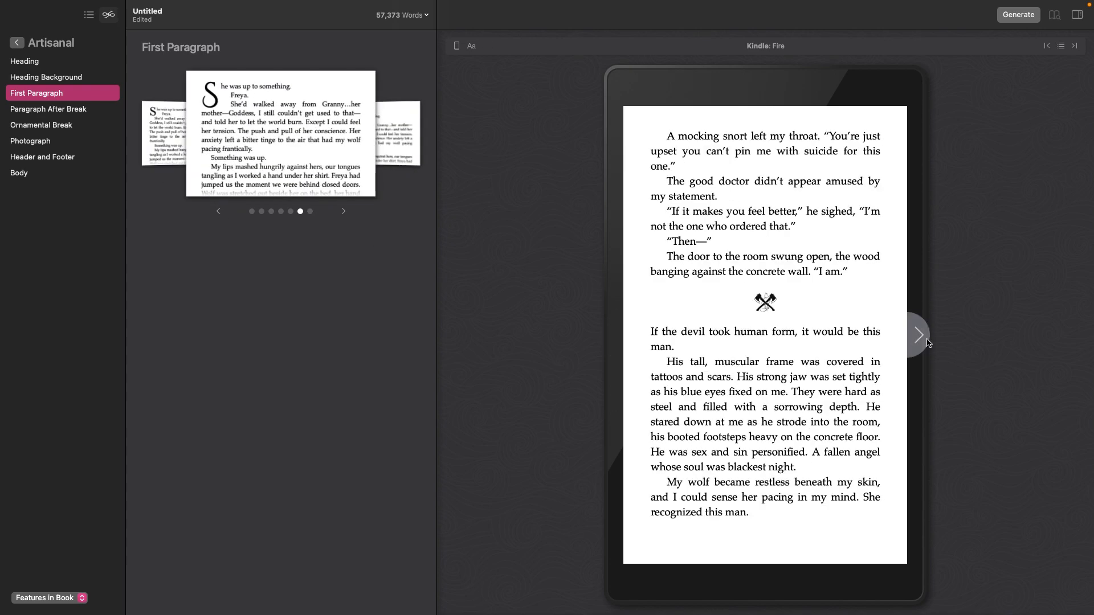
click(928, 342)
click(929, 343)
click(928, 342)
click(928, 343)
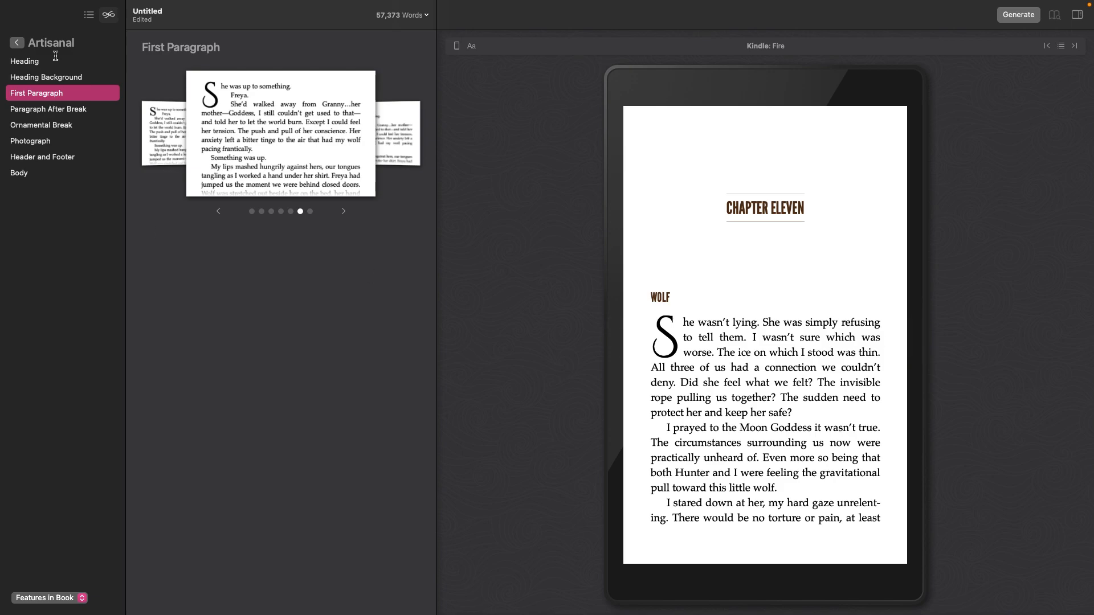
In the book's title info, set the title to "Hunted by Them" and the subtitle to "Fairytales with a Twist"
click(18, 46)
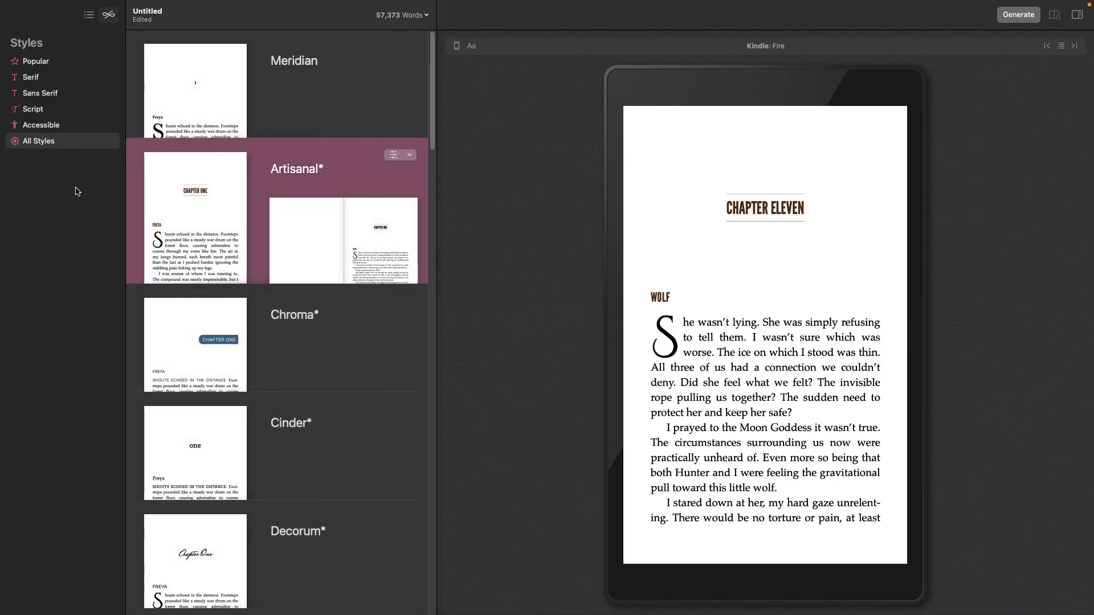
click(88, 15)
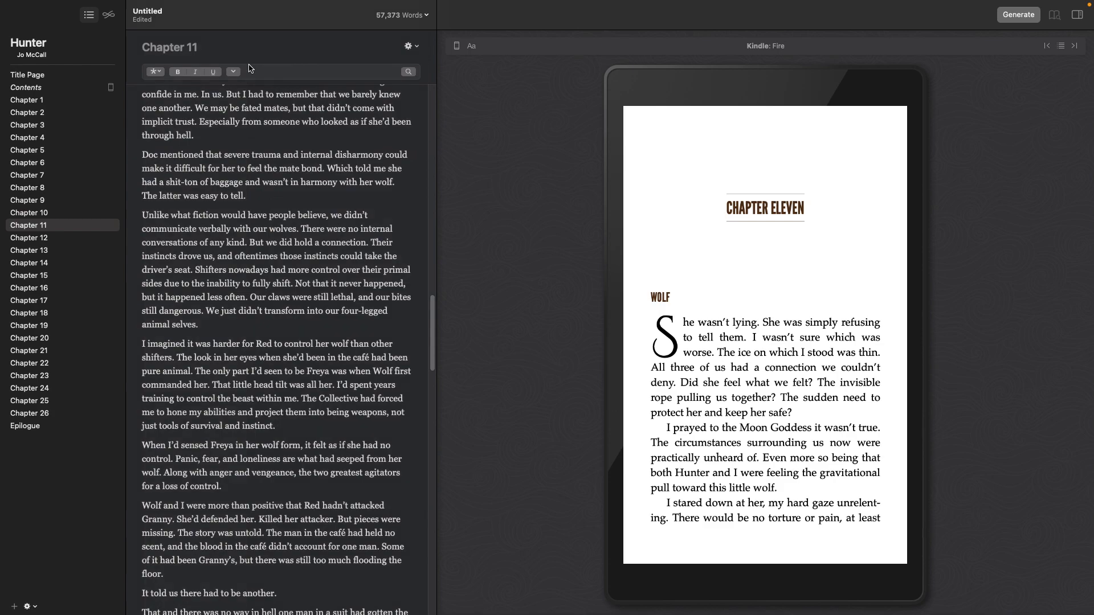
click(5, 52)
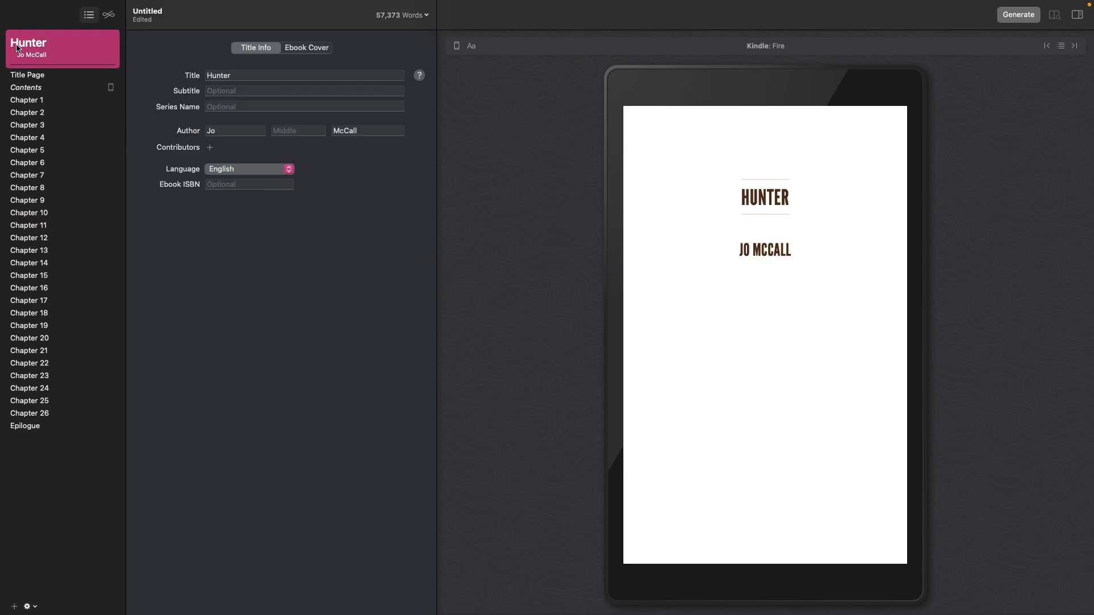
click(264, 74)
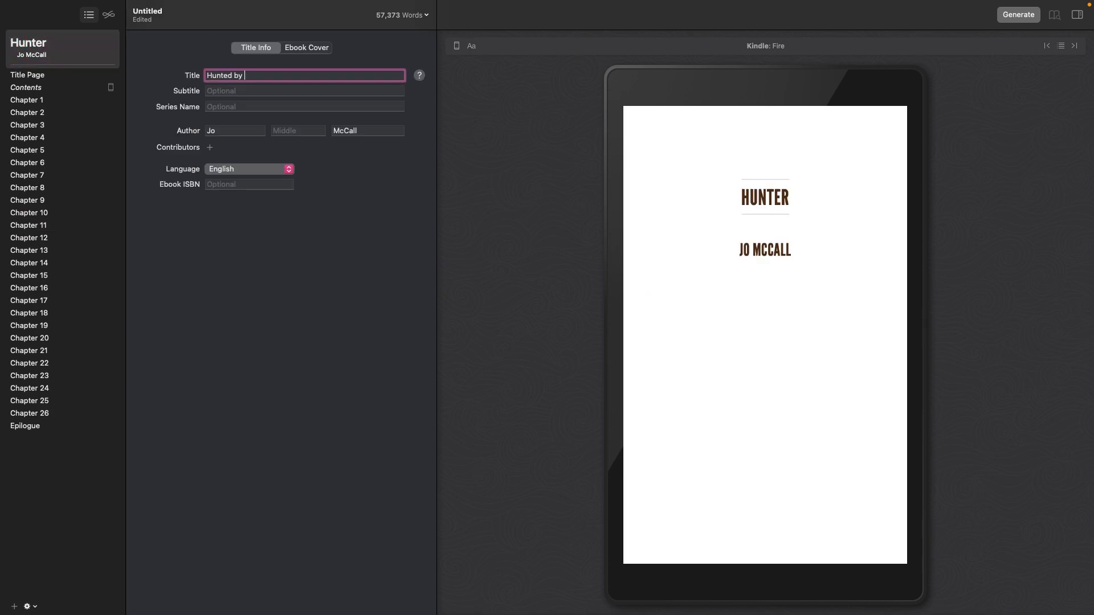
click(256, 90)
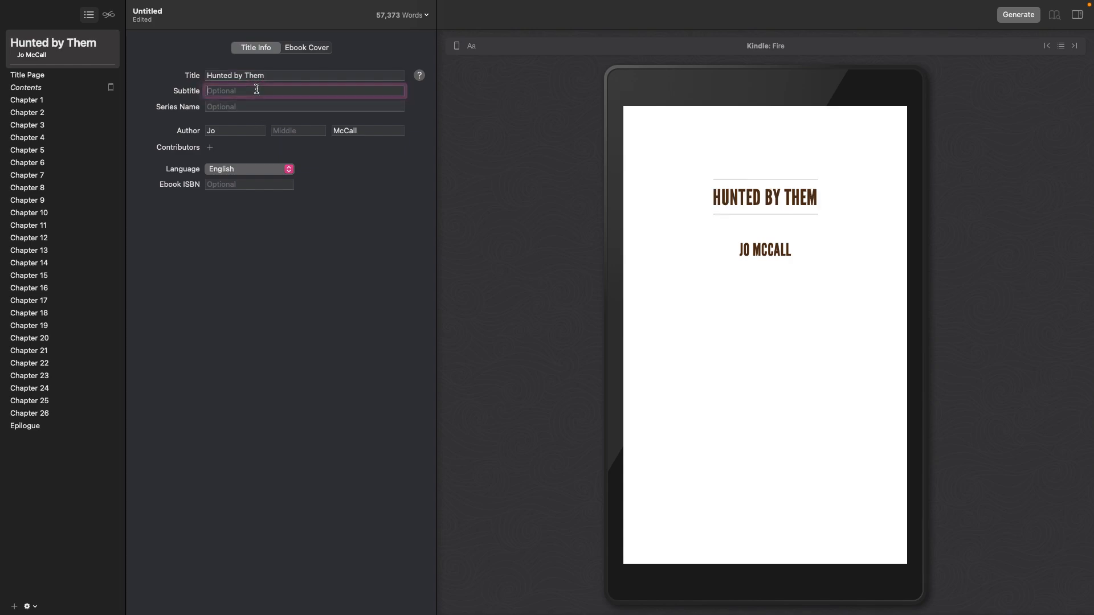
text(Fairytales with a Twist)
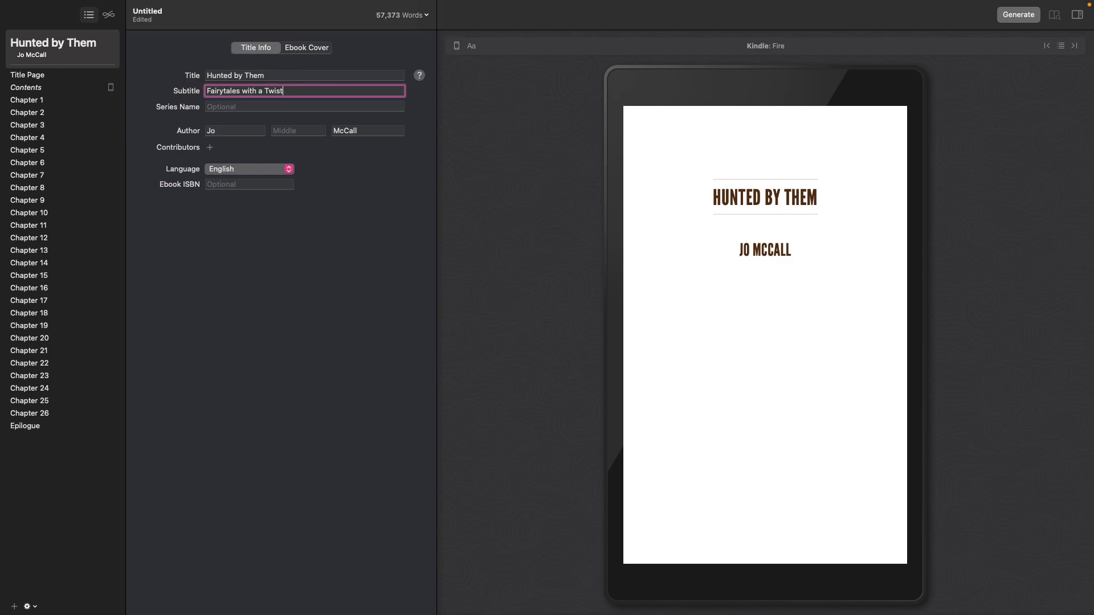
Set the ebook cover image to HuntedbyThem.jpg from the Downloads folder
click(317, 50)
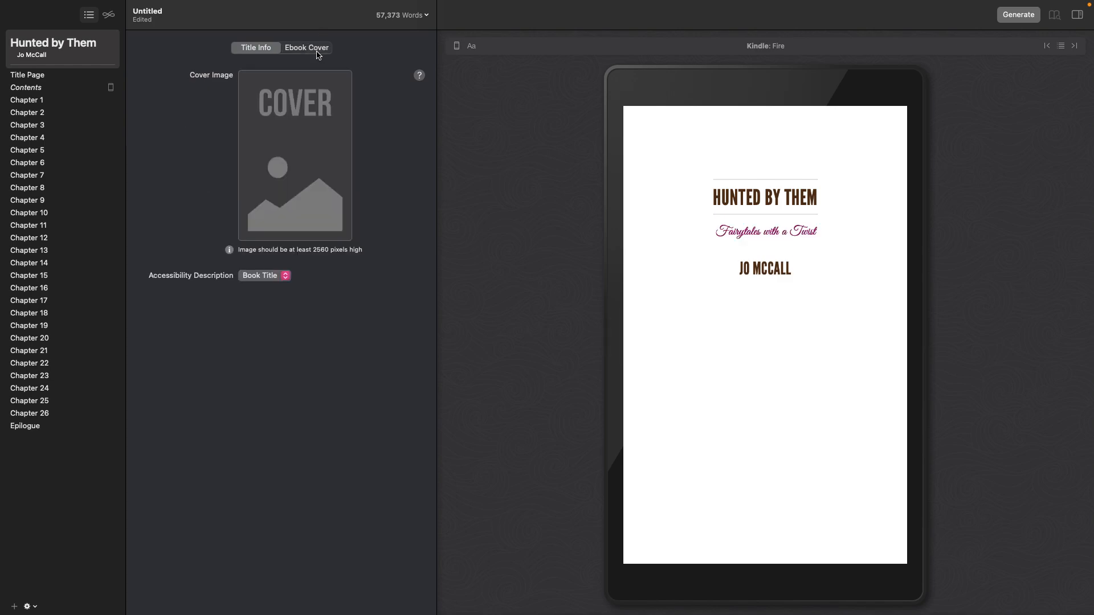
click(298, 167)
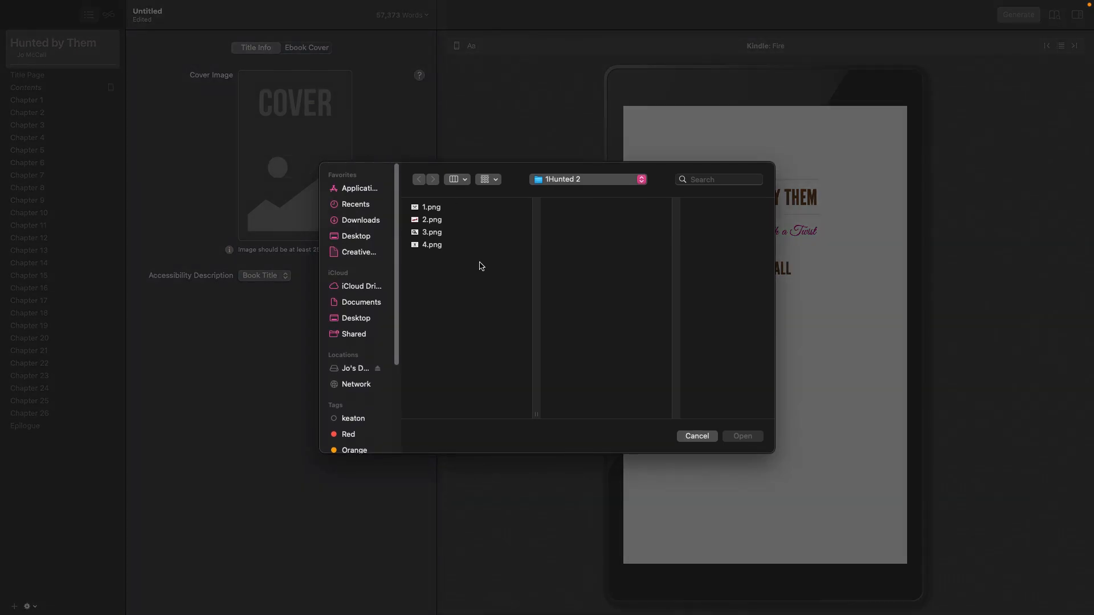
click(360, 305)
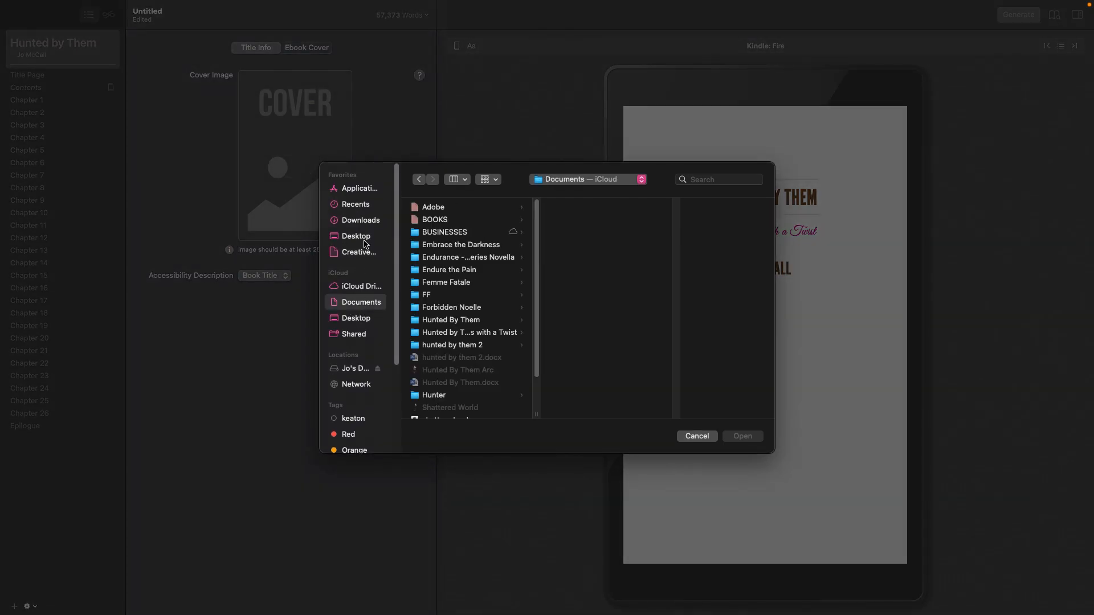
click(361, 220)
key(h)
scroll(480, 377, down, 5)
scroll(485, 383, down, 6)
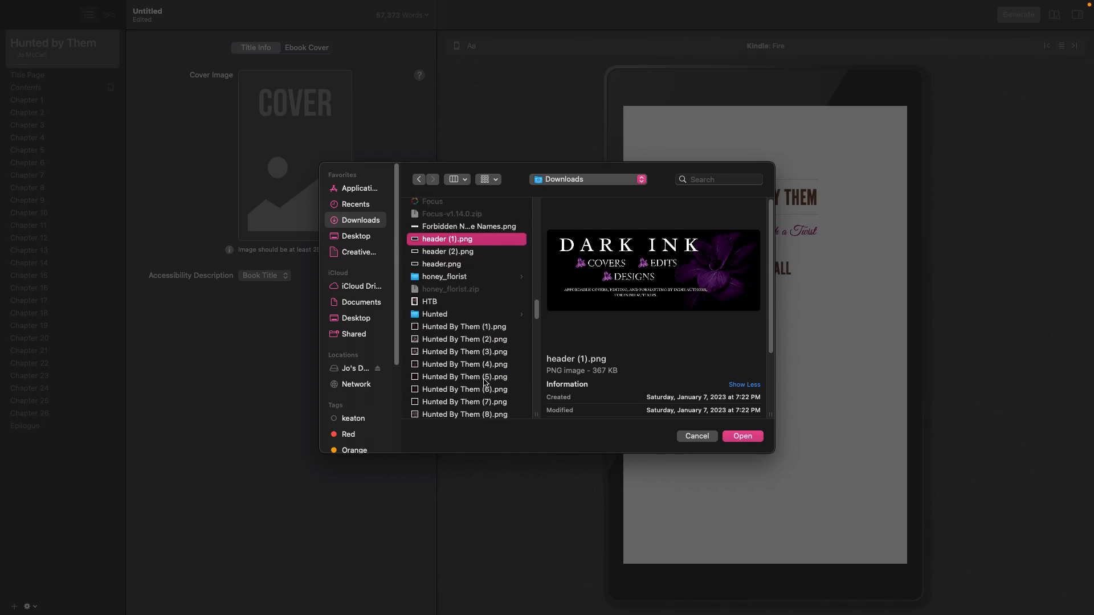
click(482, 376)
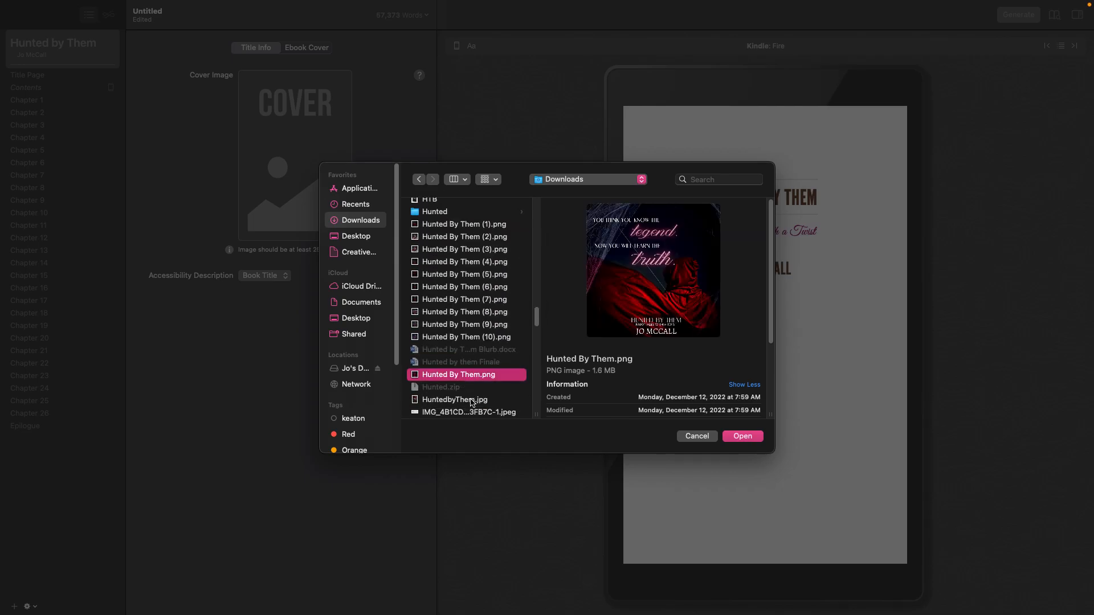
click(467, 399)
click(743, 436)
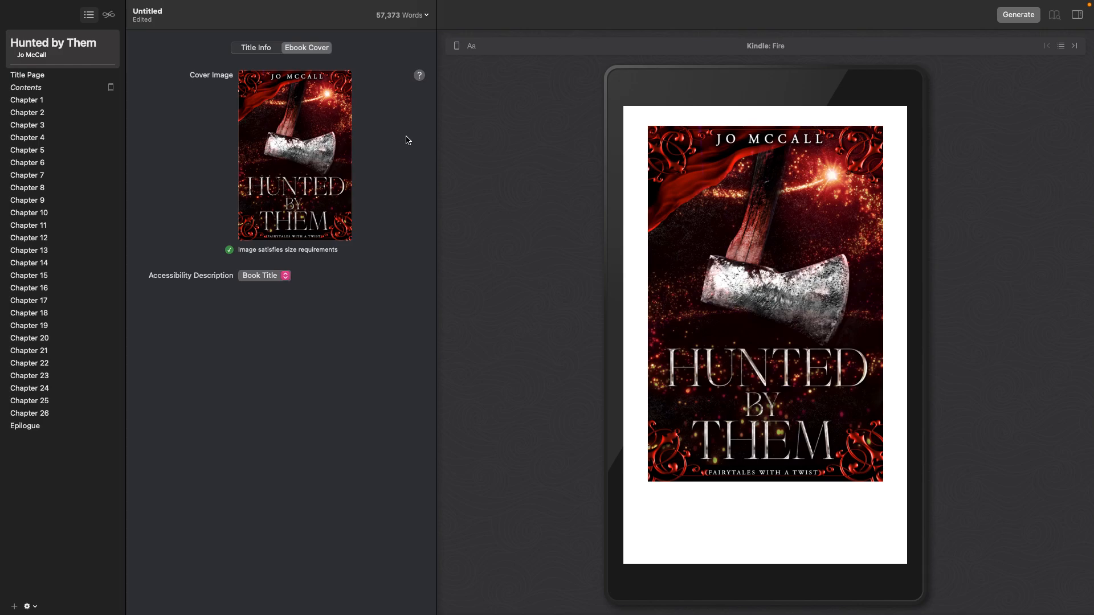
Look through the openings of several chapters between Chapter 1 and Chapter 21 to check their point-of-view headings
click(34, 101)
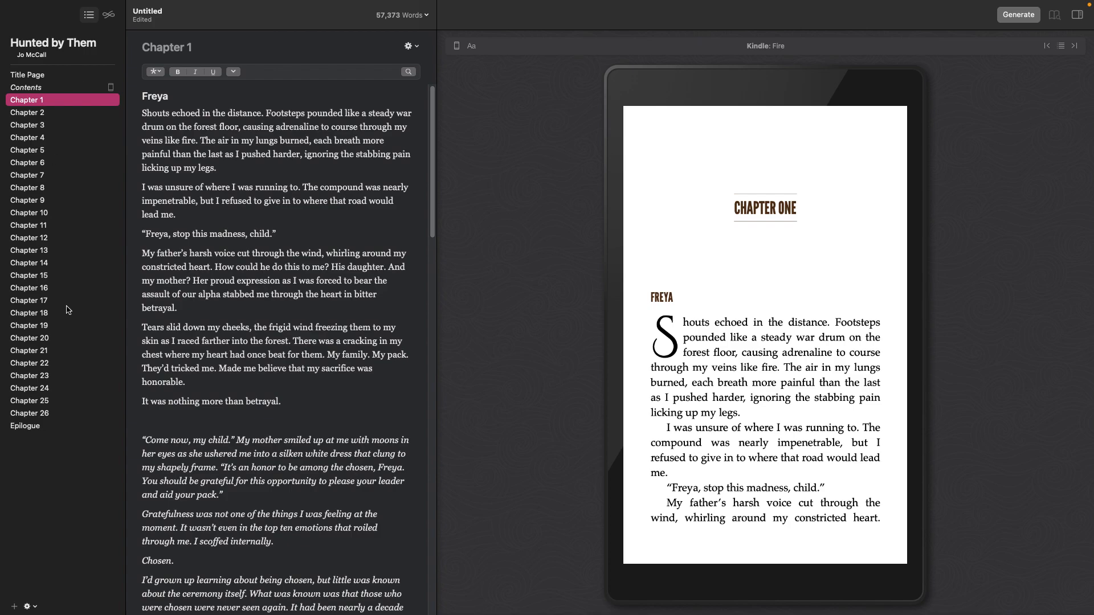
click(73, 162)
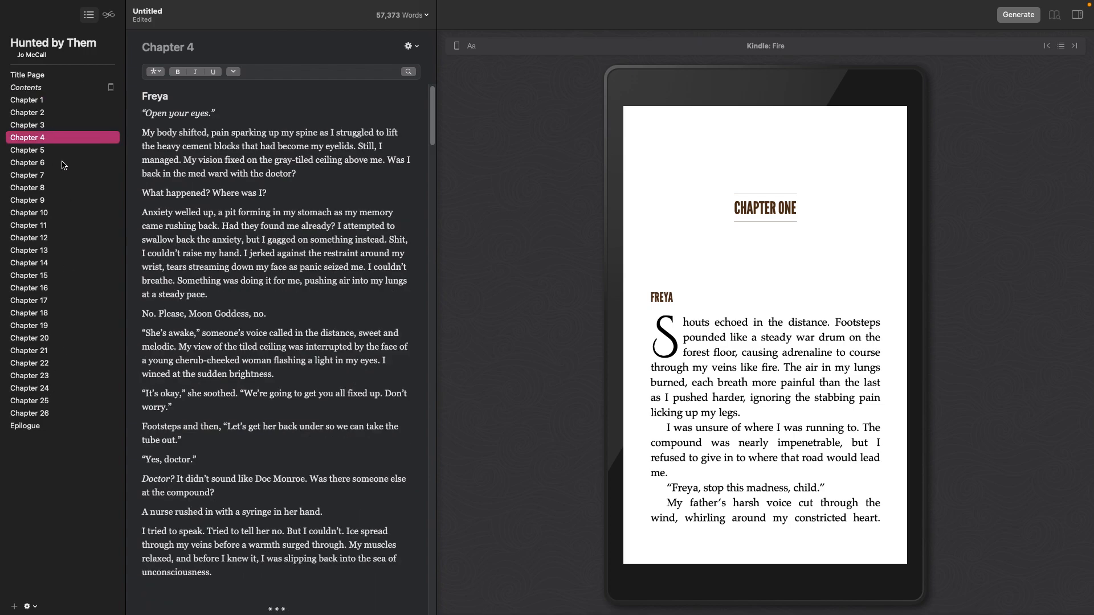
click(65, 181)
click(66, 213)
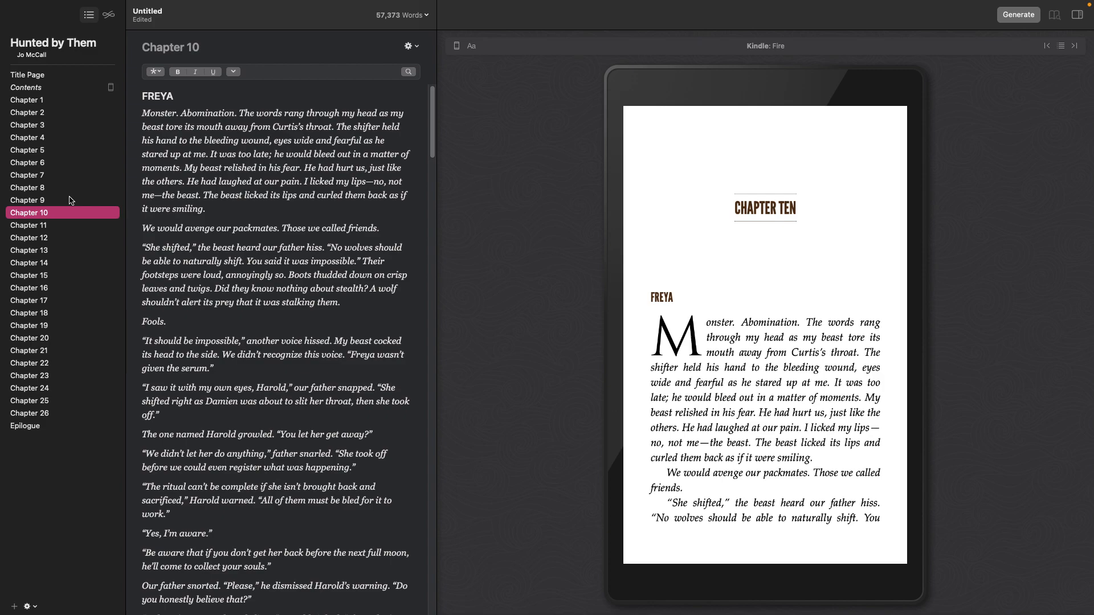
click(69, 199)
click(70, 188)
click(73, 351)
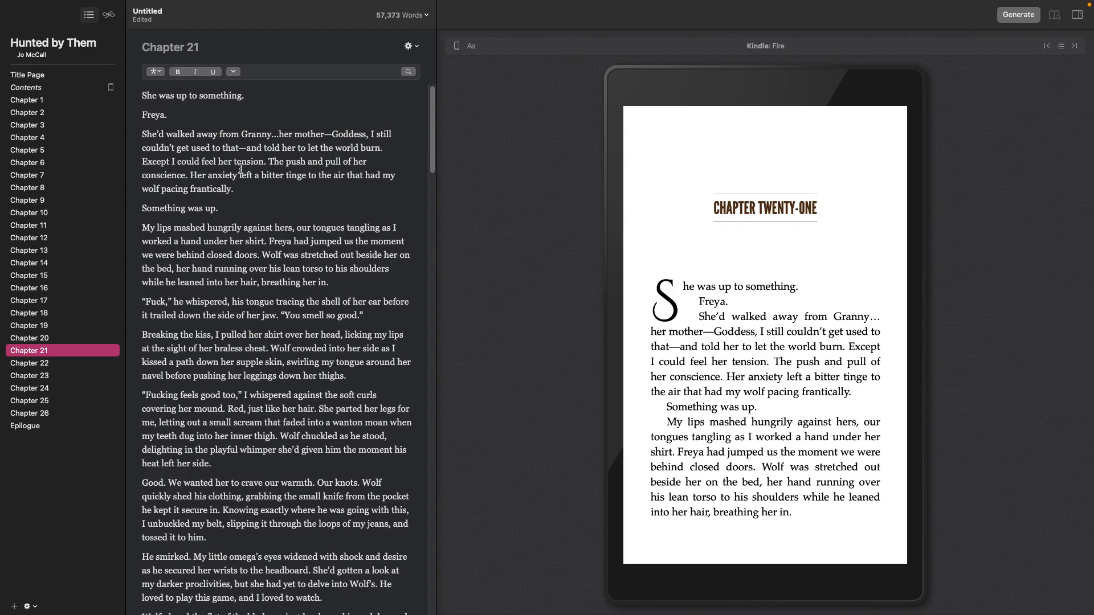
Add the heading image 1Hunted (1).png from Downloads to Chapters 1, 3–6, 9, 10, 12, 14–16, 18–20, 22, 23, 25 and 26
click(14, 102)
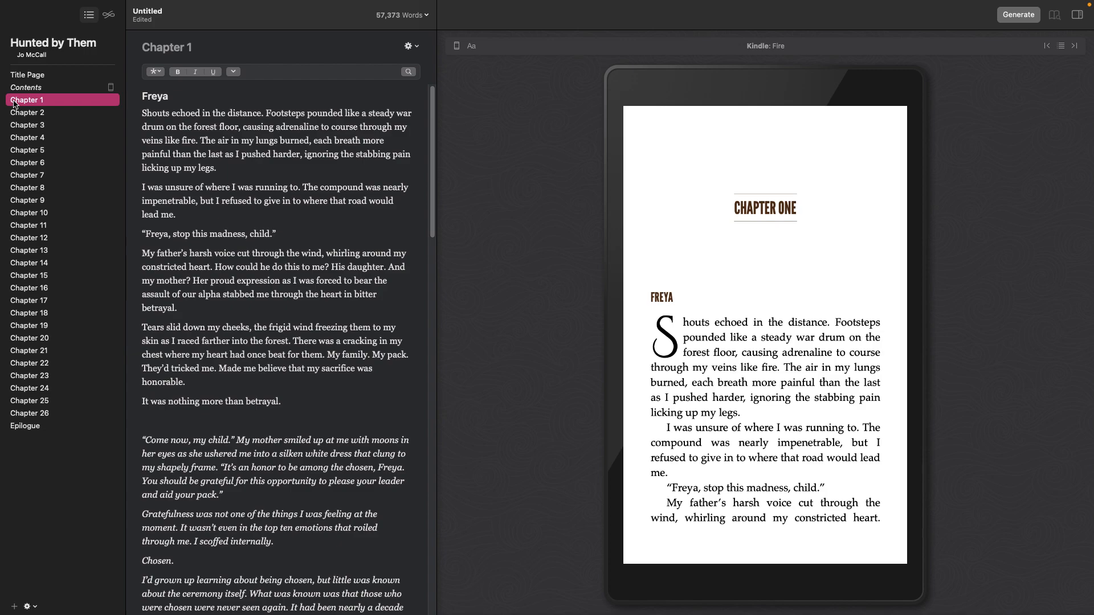
super+click(41, 127)
super+click(45, 139)
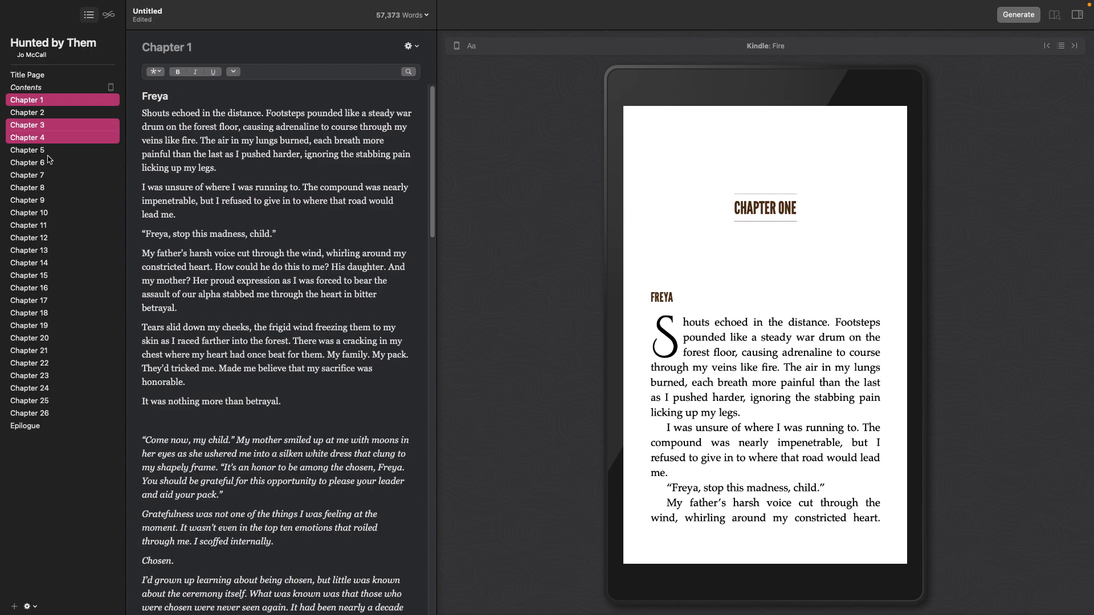
super+click(48, 152)
super+click(55, 164)
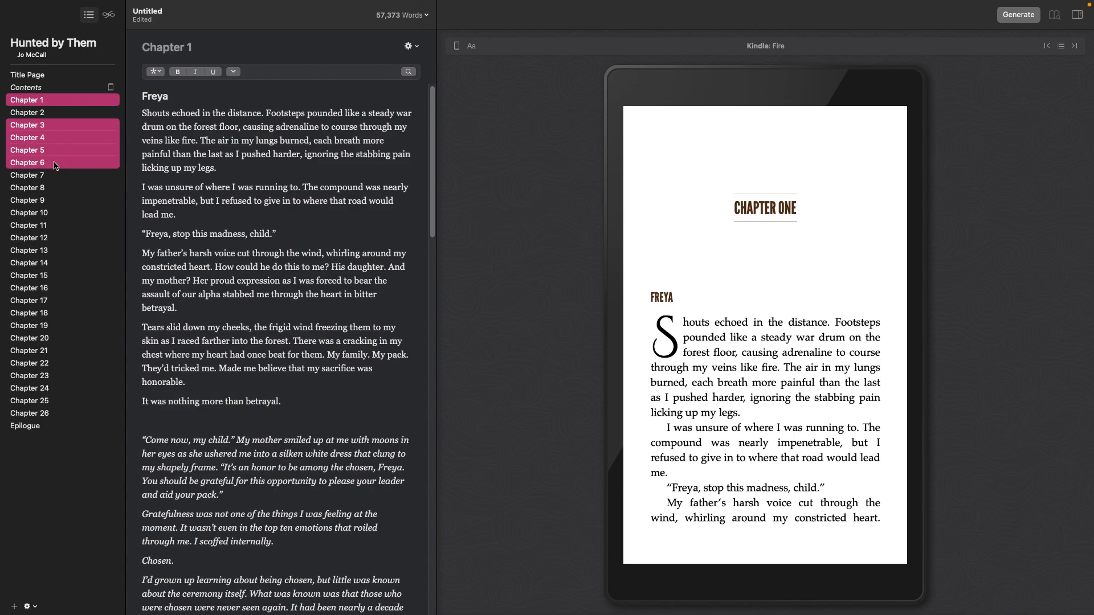
super+click(57, 200)
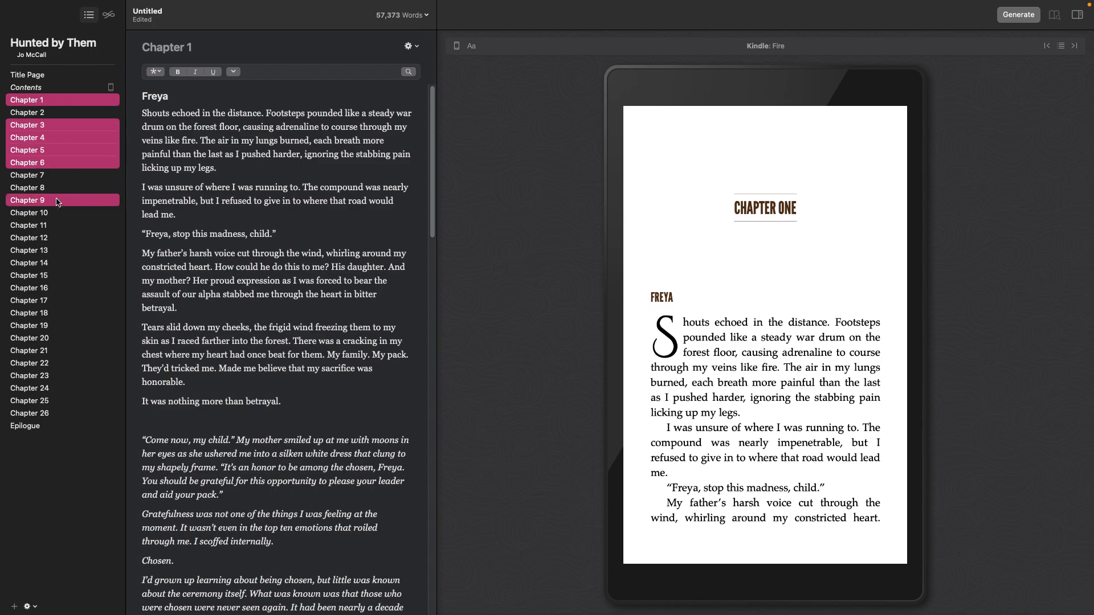
super+click(58, 214)
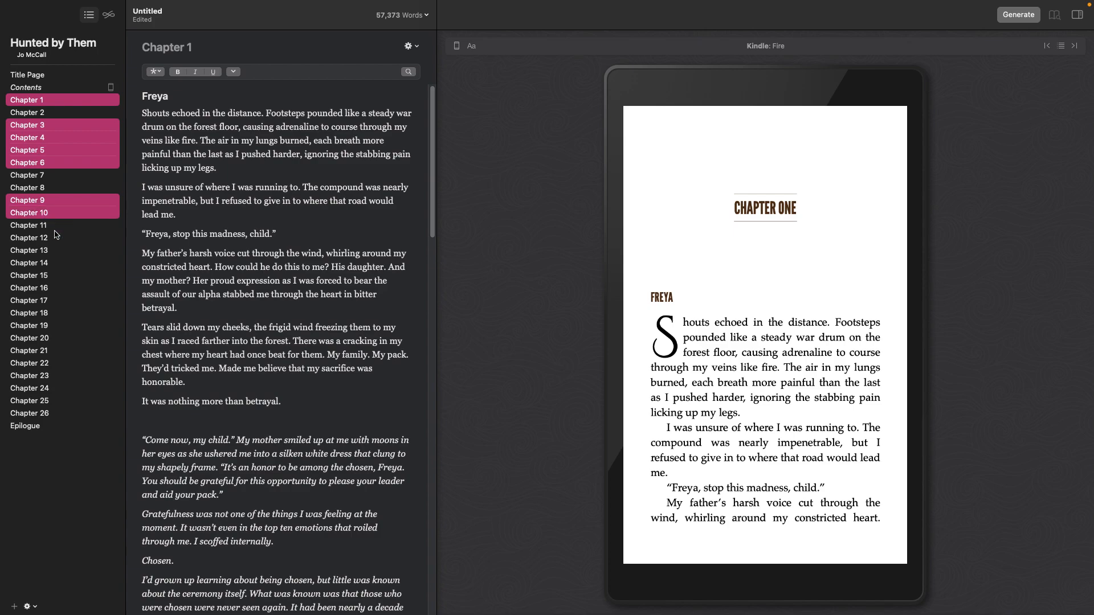
super+click(59, 239)
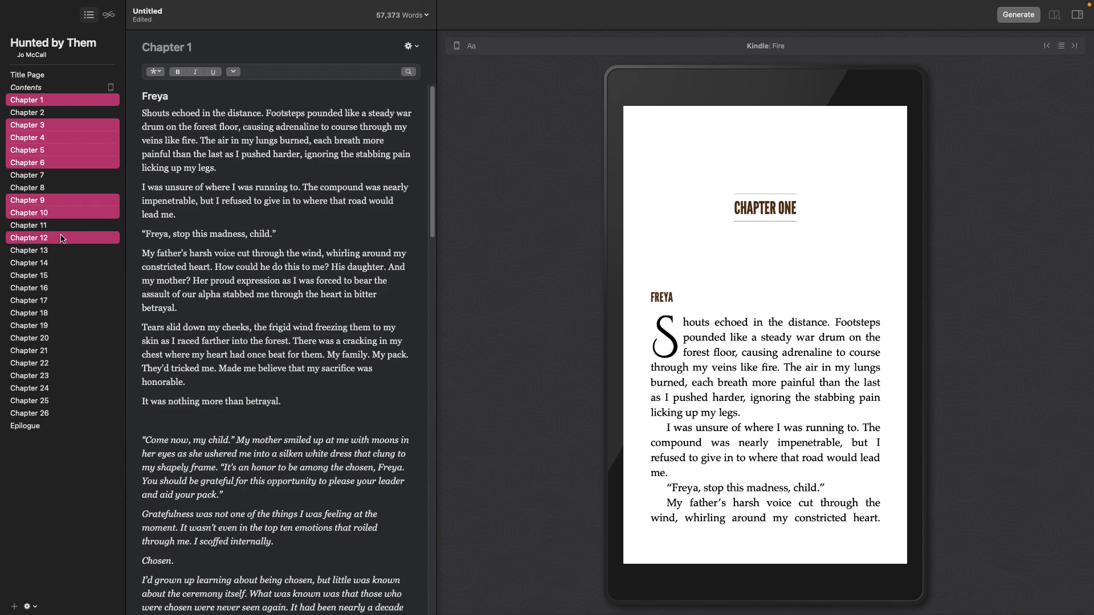
super+click(53, 264)
super+click(56, 277)
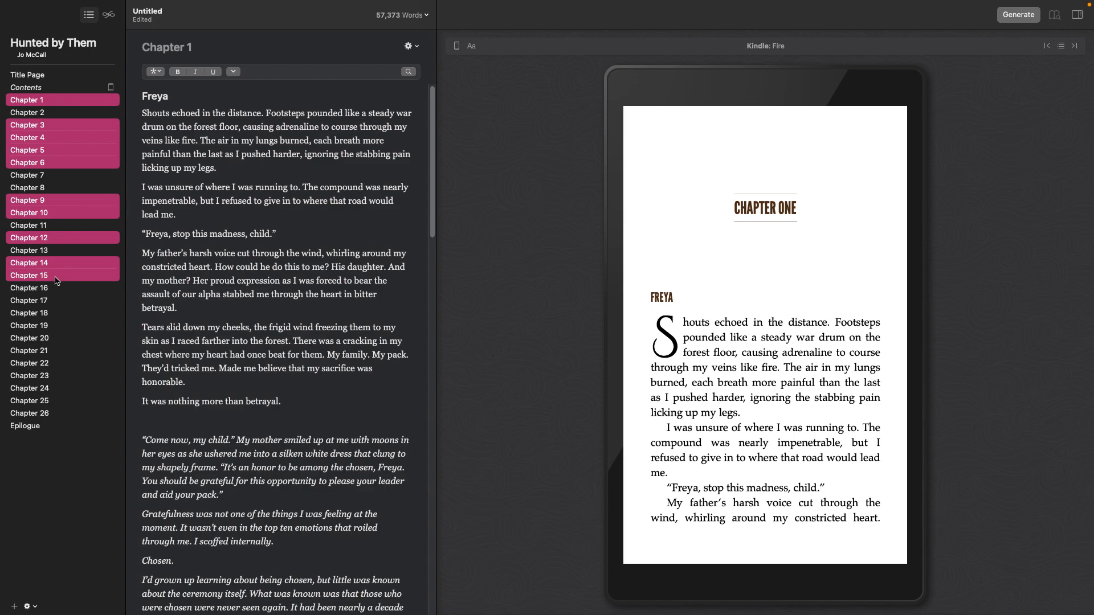
super+click(57, 289)
super+click(60, 314)
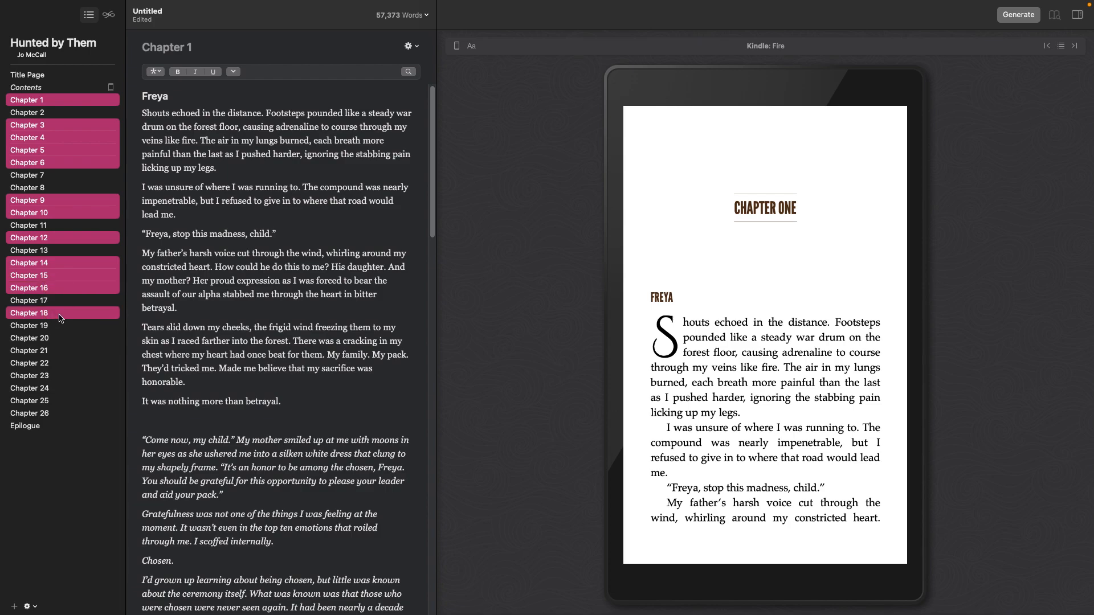
super+click(60, 328)
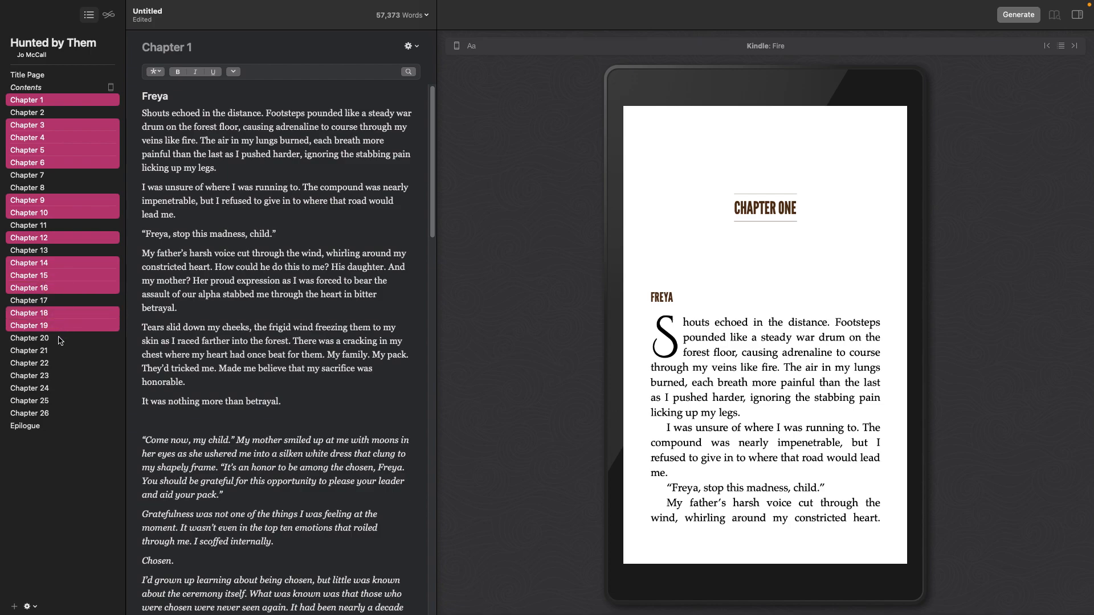
super+click(55, 339)
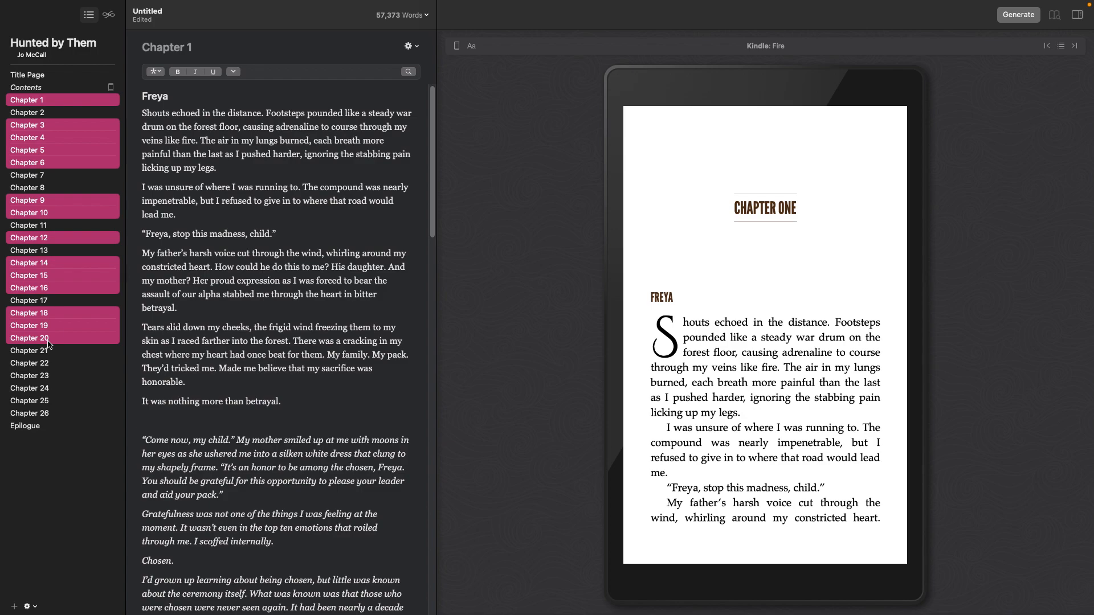
super+click(51, 364)
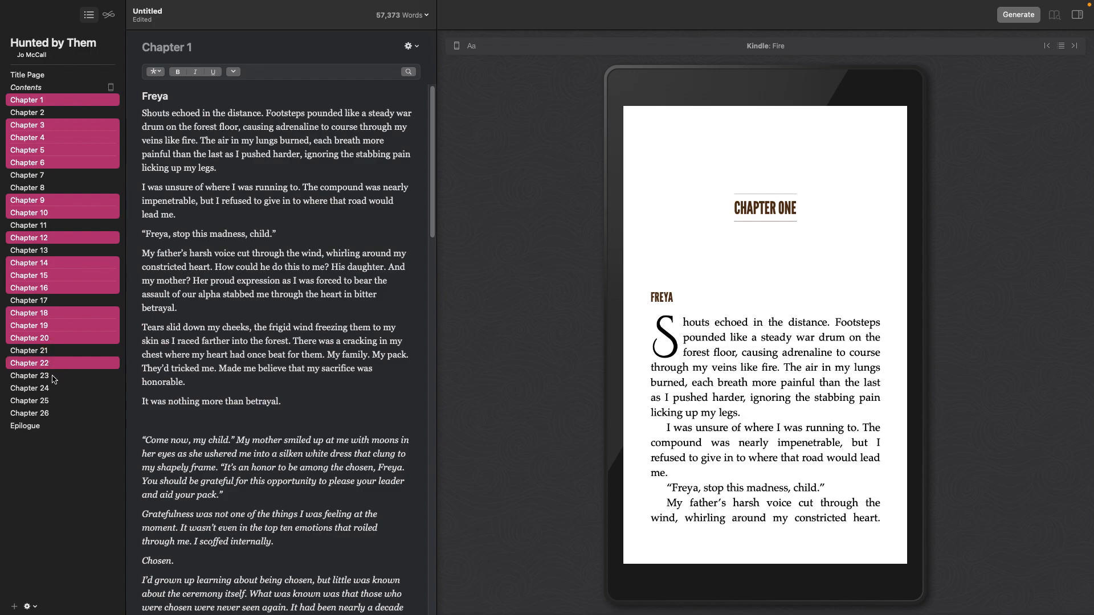
super+click(52, 377)
super+click(57, 401)
super+click(55, 414)
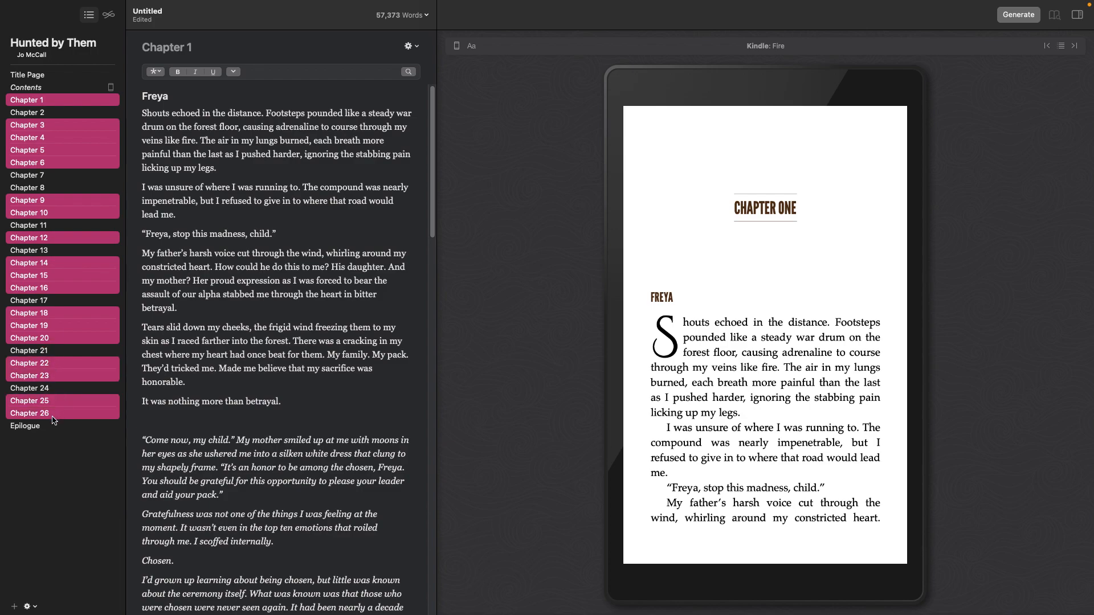
mouse_move(96, 3)
click(70, 7)
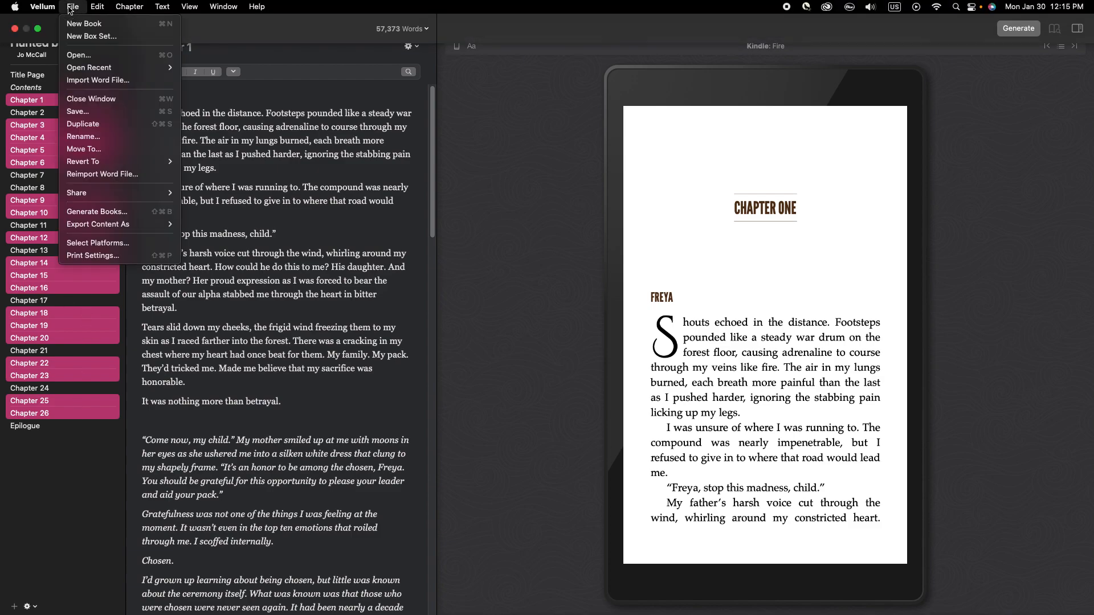
mouse_move(126, 7)
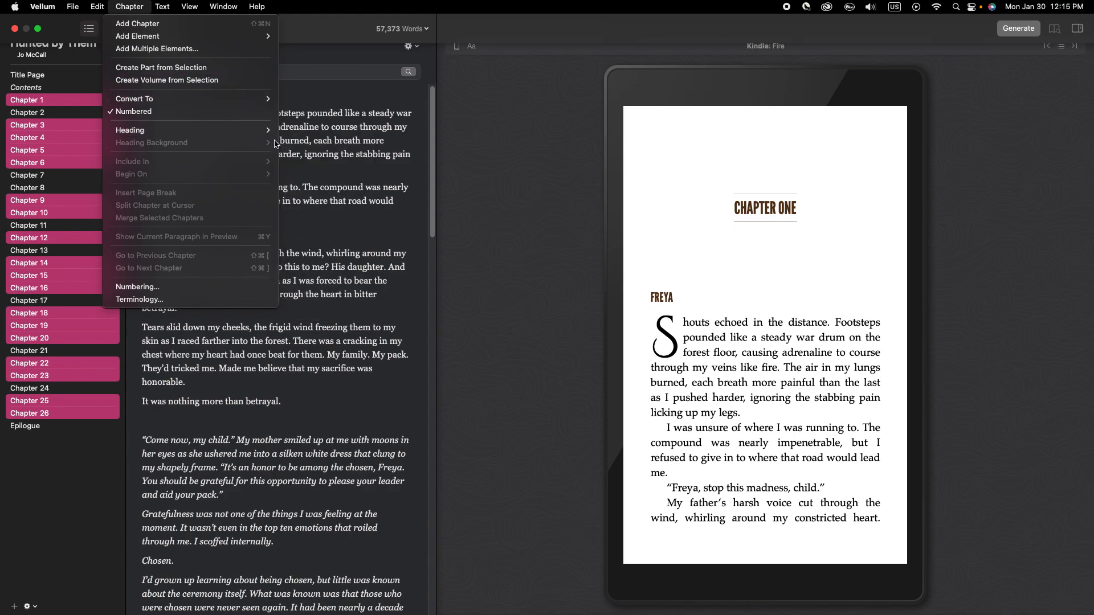
mouse_move(276, 128)
click(305, 145)
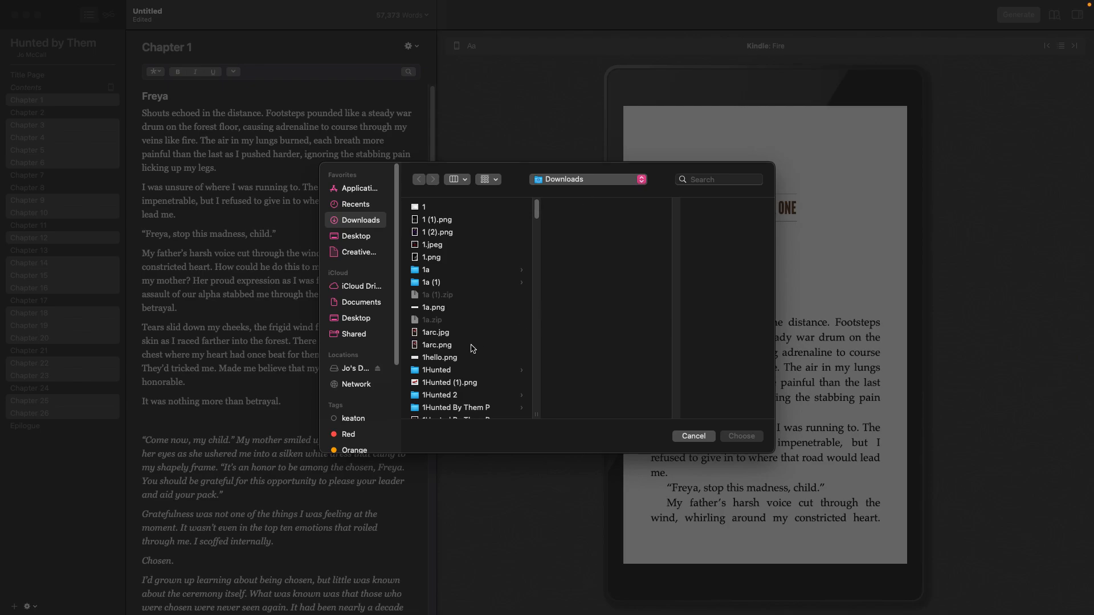
scroll(473, 349, down, 2)
click(467, 363)
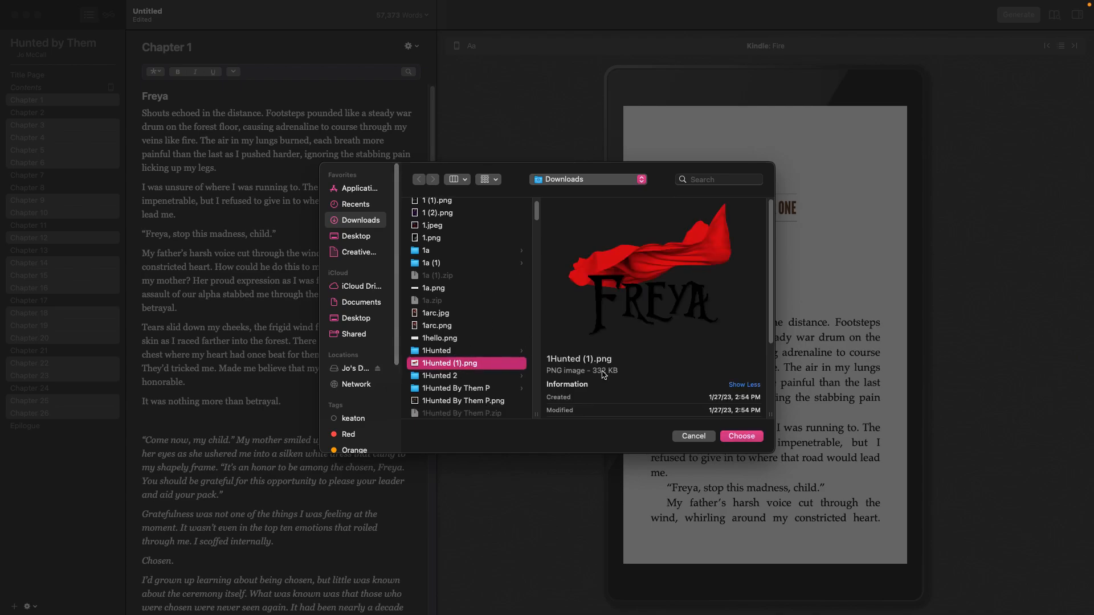
click(736, 436)
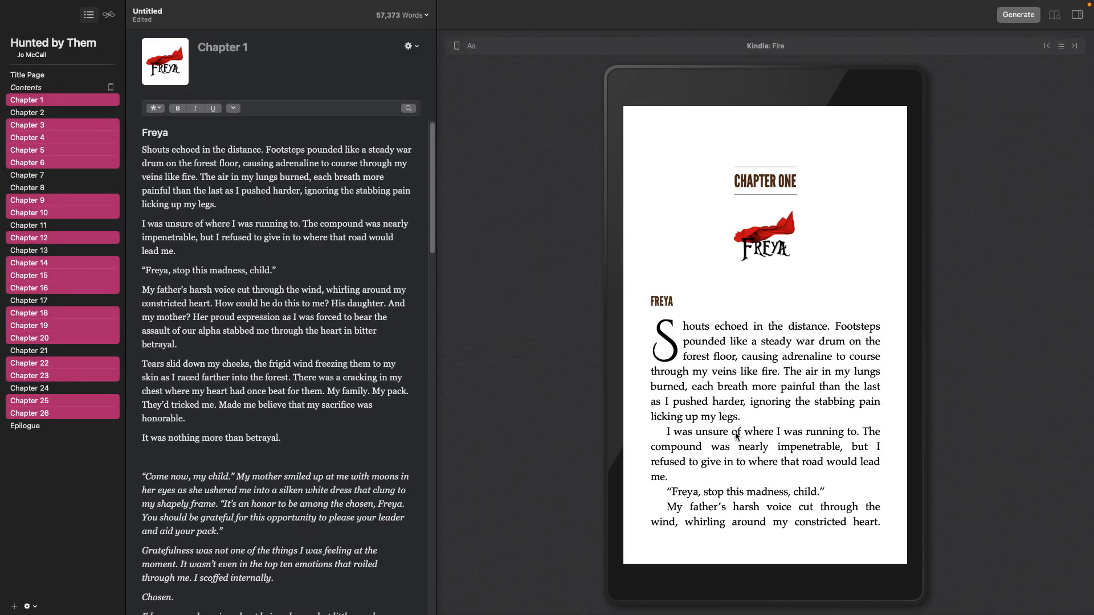
Check the size requirements and the optional accessibility description of Chapter 1's heading image
mouse_move(161, 64)
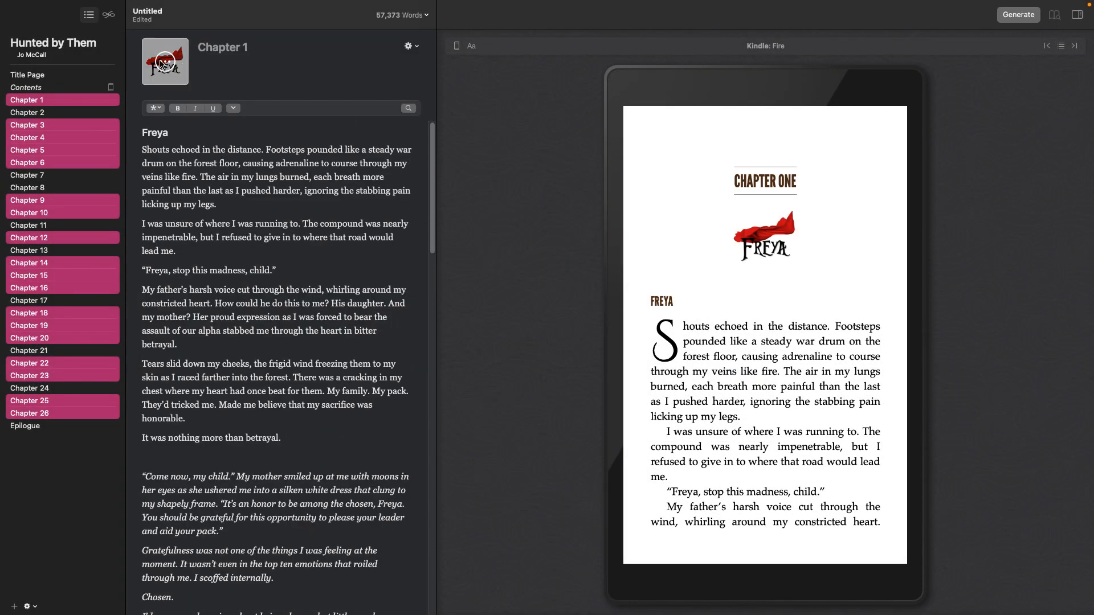
click(162, 64)
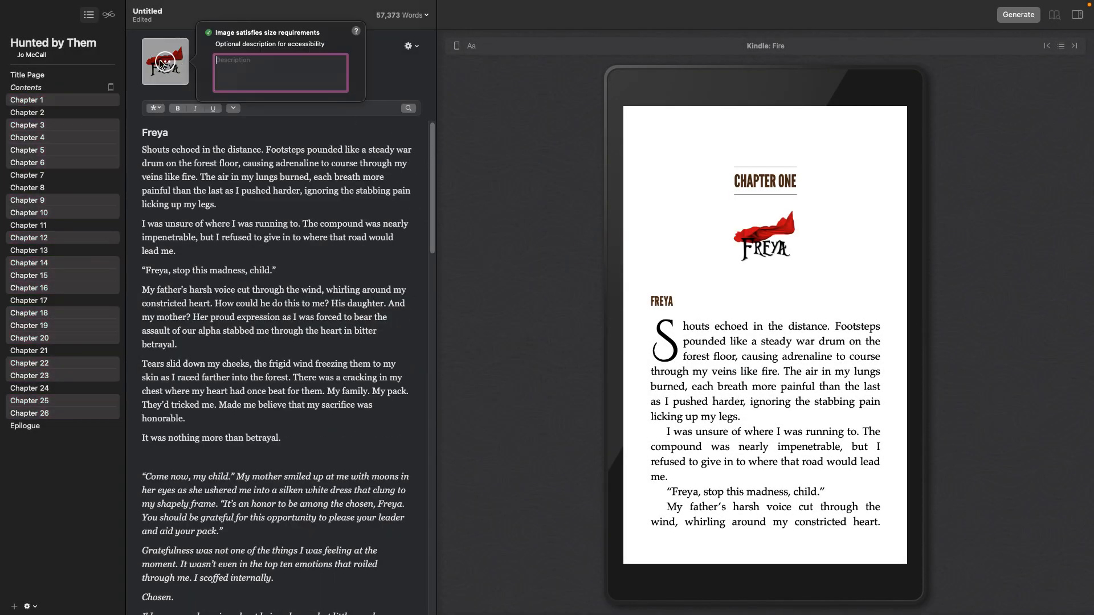
click(277, 125)
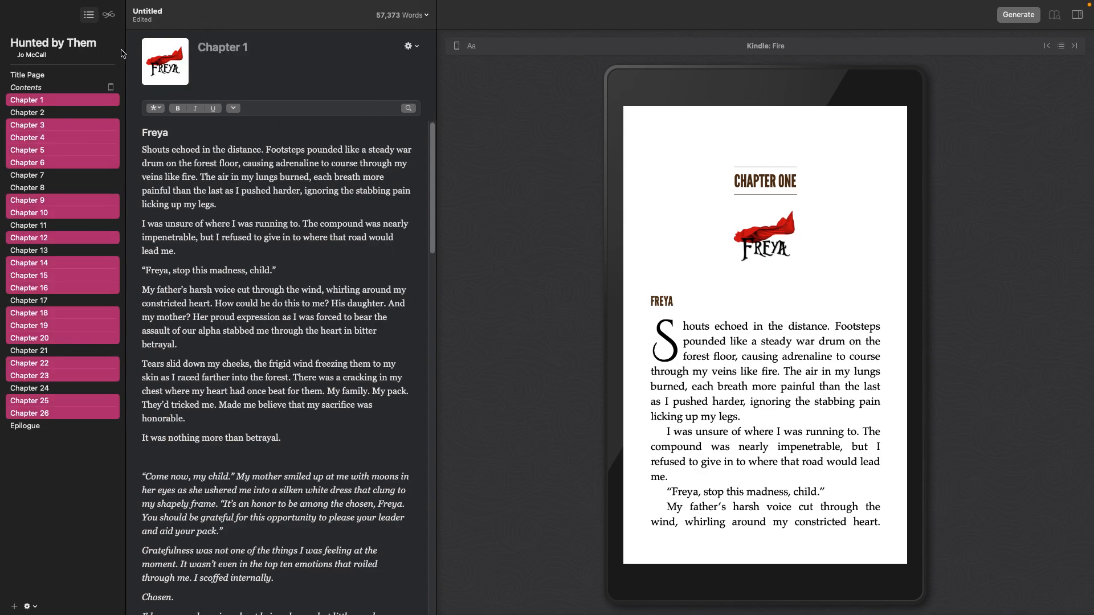
Delete the "Freya" text subheading above the first paragraph of Chapter 1
click(478, 181)
click(144, 150)
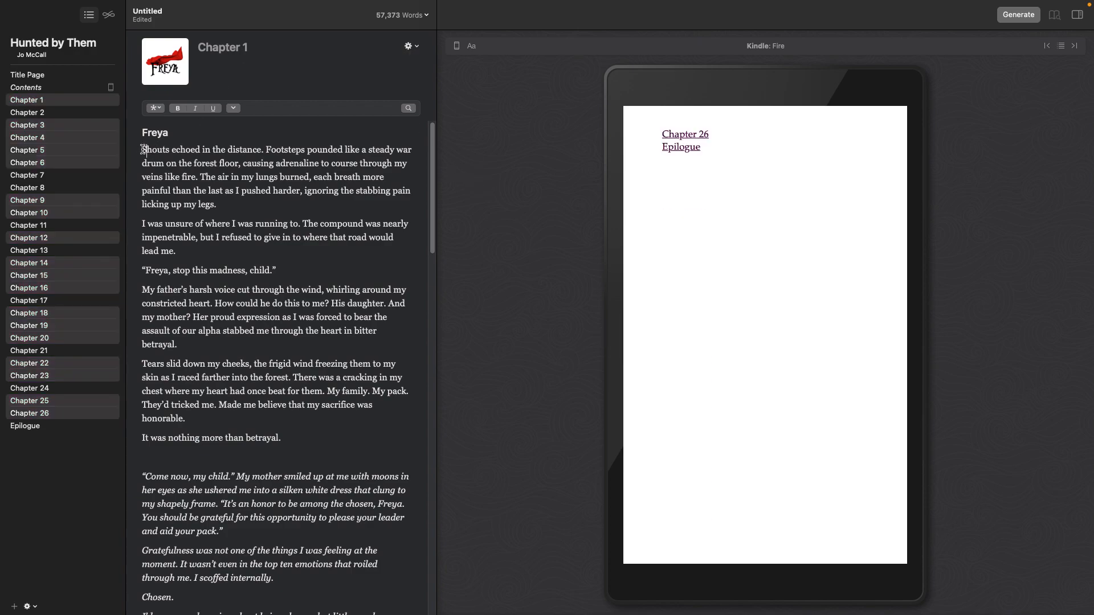
drag(143, 150, 141, 132)
click(141, 131)
click(64, 113)
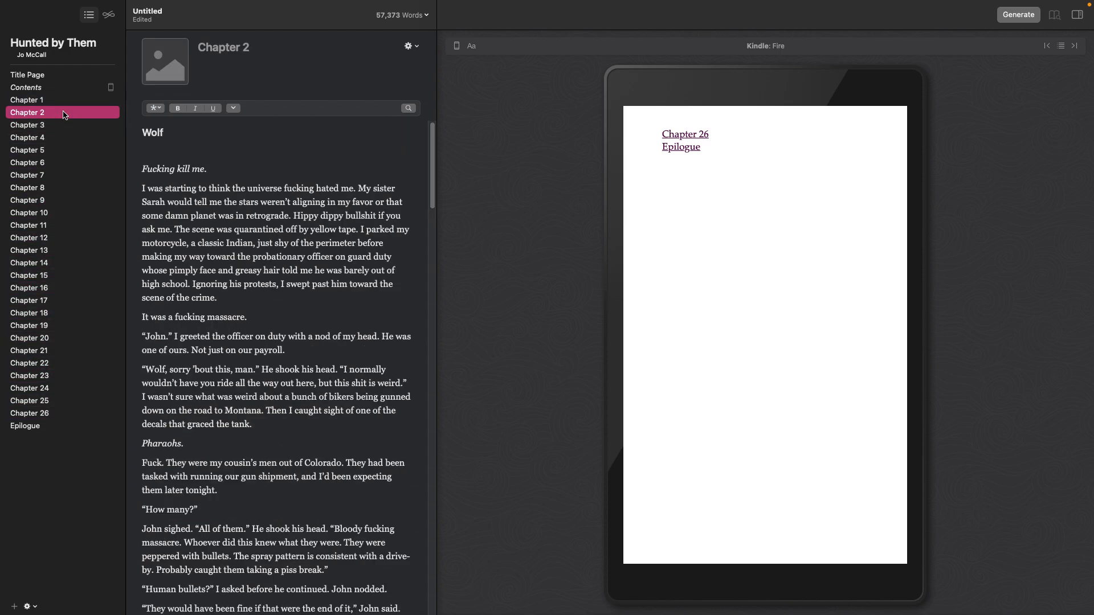
click(72, 88)
click(76, 101)
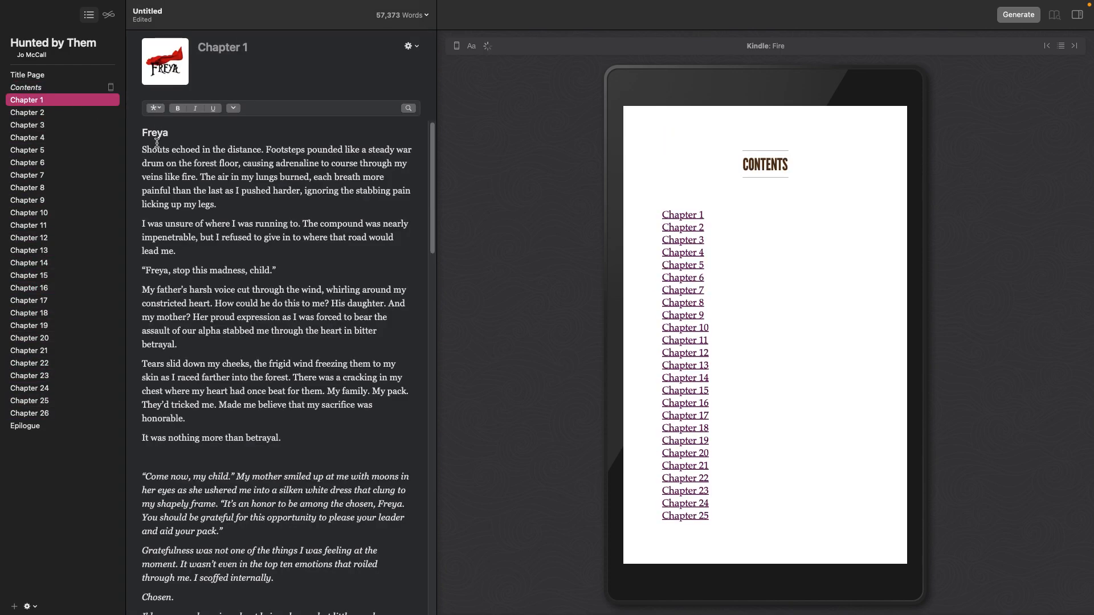
triple_click(160, 142)
key(BackSpace)
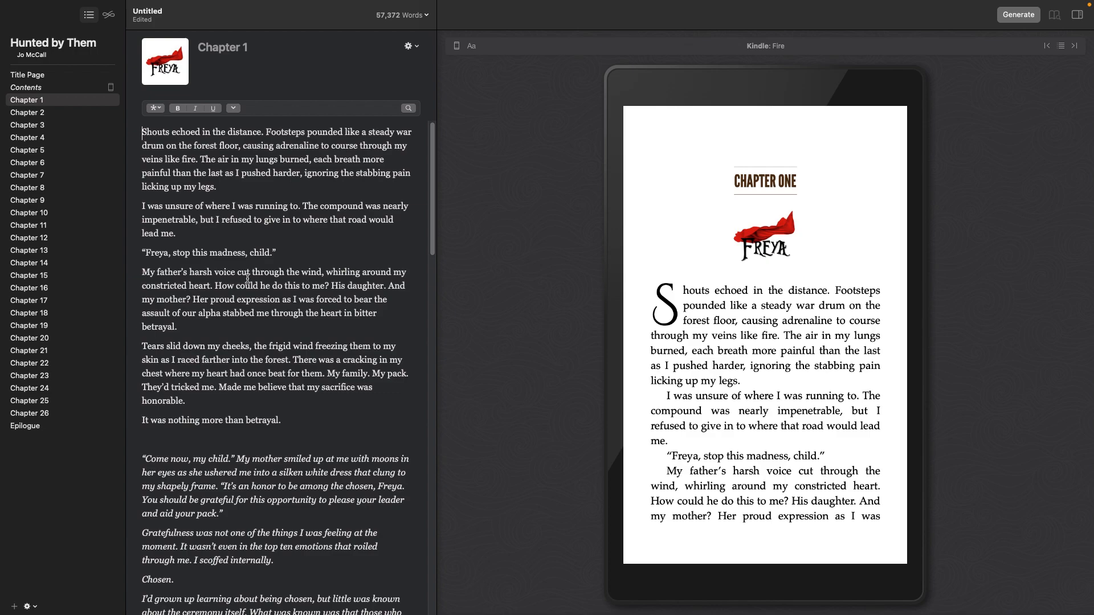
Add the heading image 3.png from the 1Hunted 2 folder in Downloads to Chapters 2, 8, 11, 17 and the Epilogue
click(43, 123)
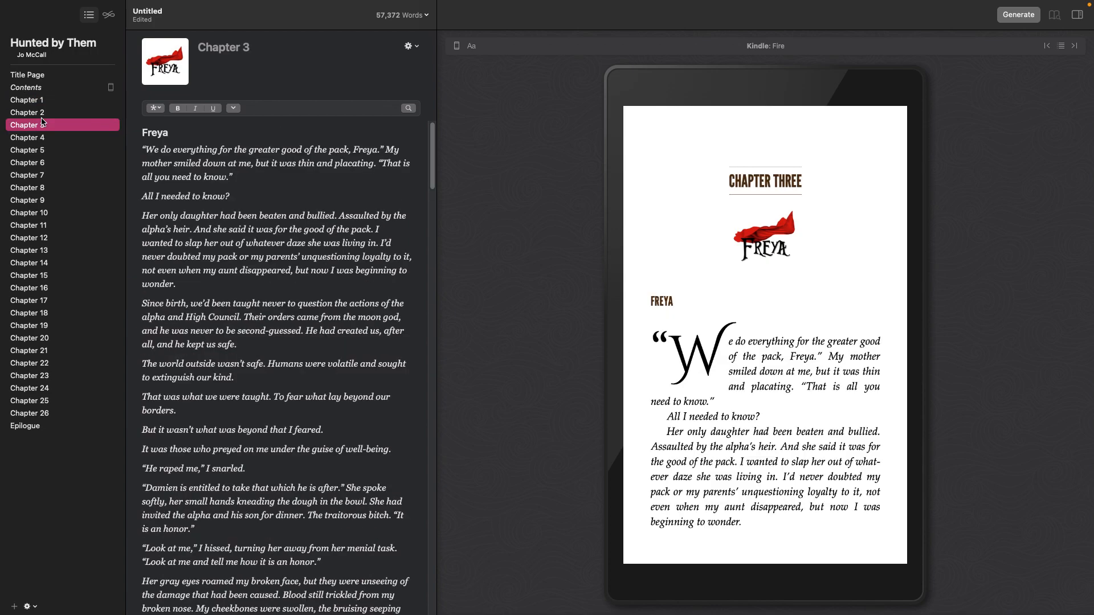
click(41, 112)
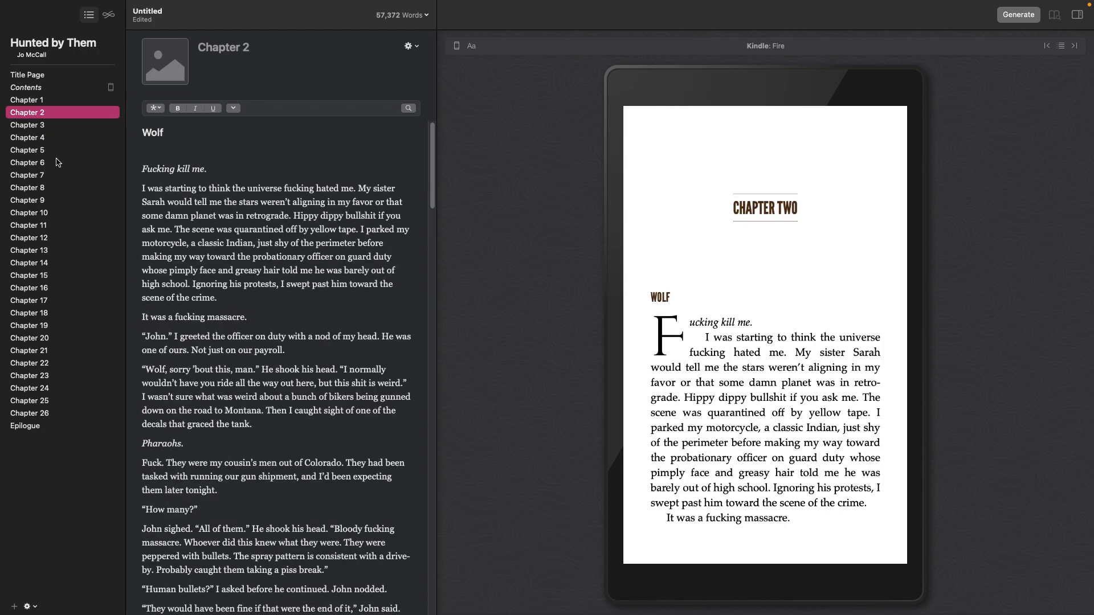
click(51, 192)
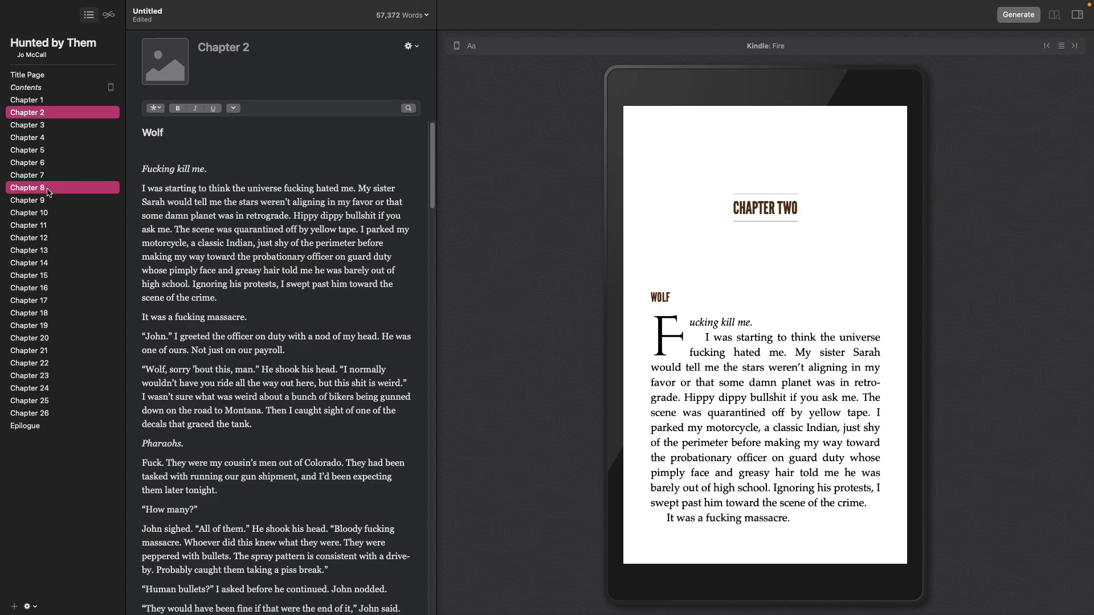
super+click(46, 223)
super+click(60, 301)
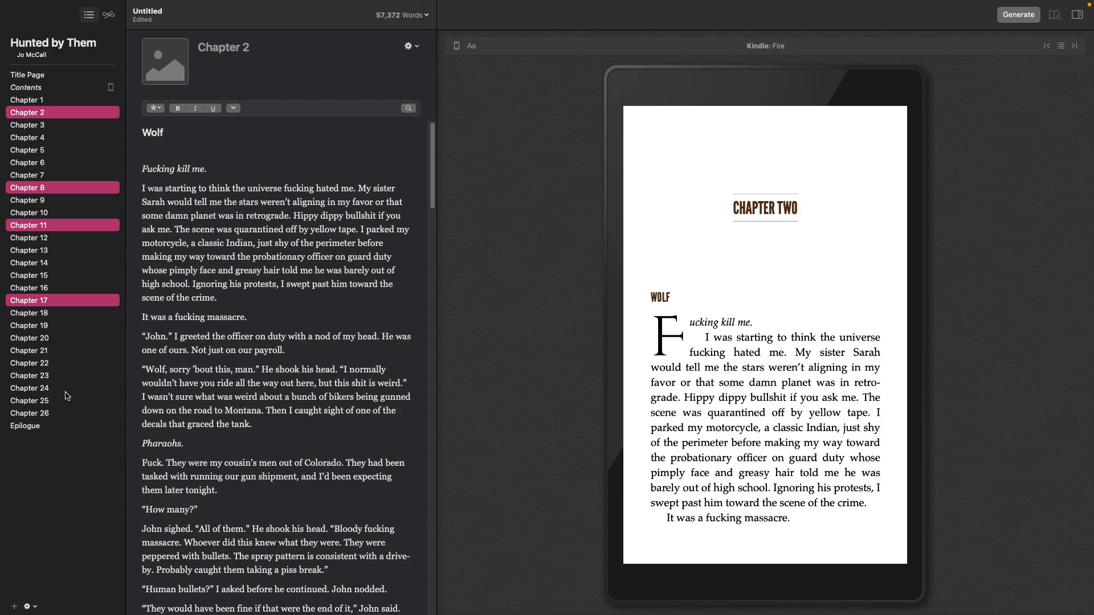
super+click(22, 430)
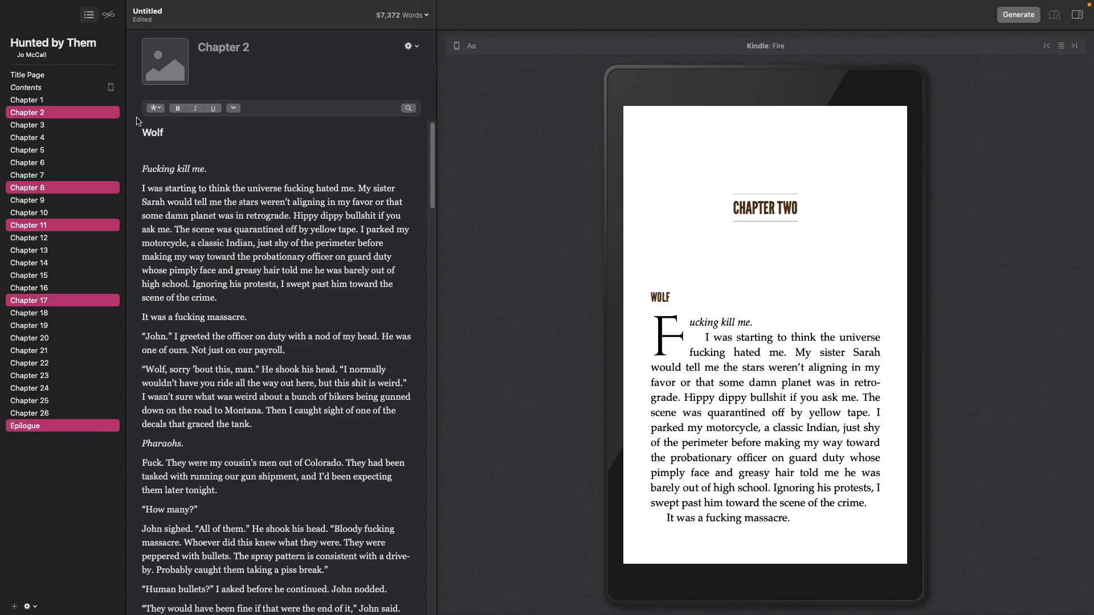
click(143, 8)
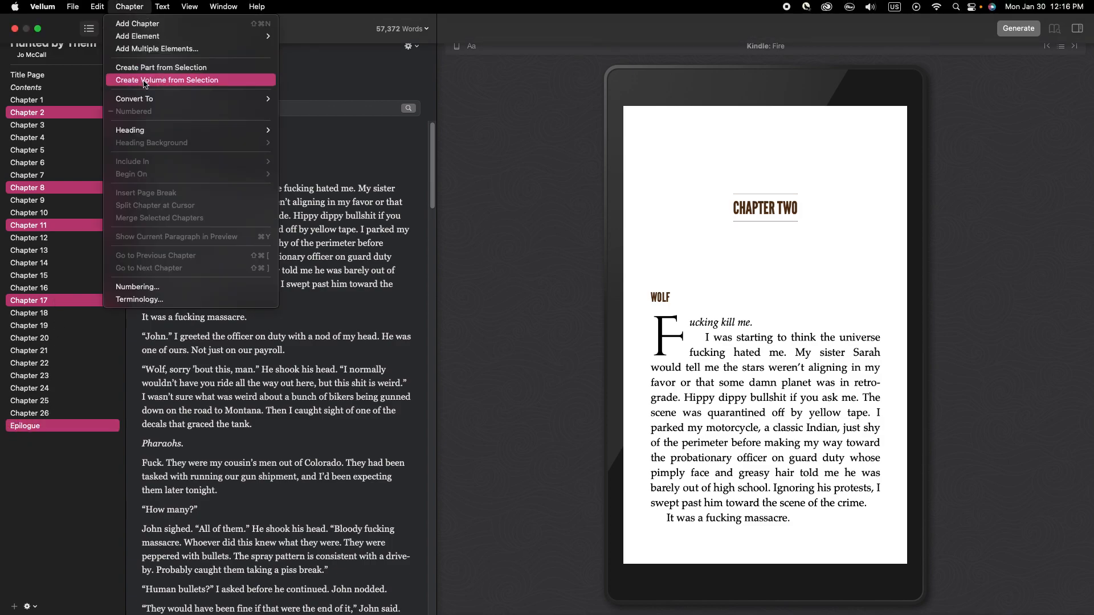
mouse_move(151, 130)
click(331, 143)
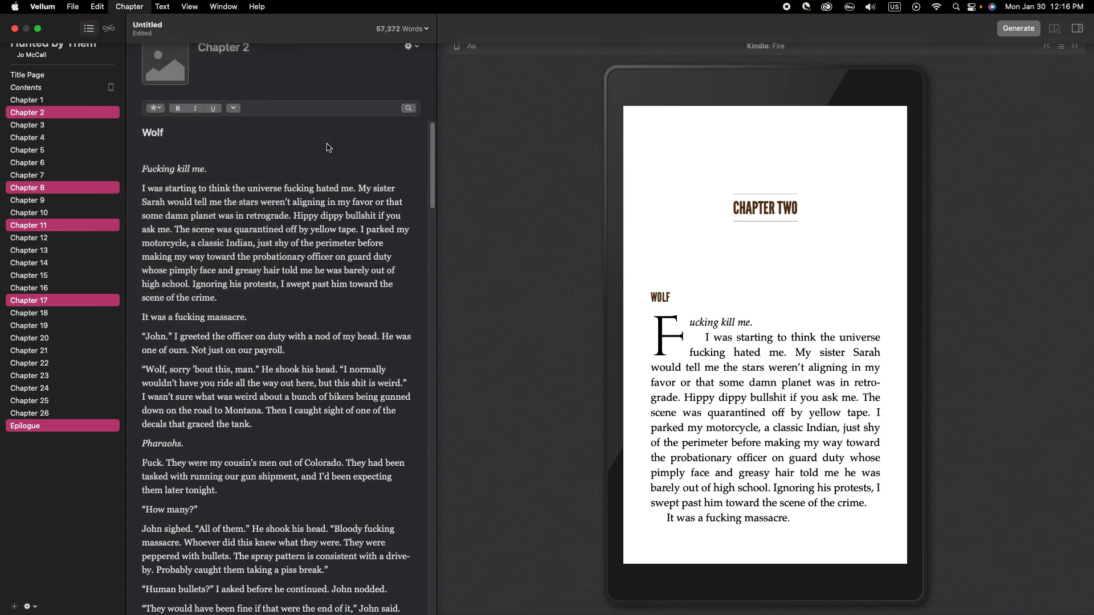
scroll(481, 374, down, 1)
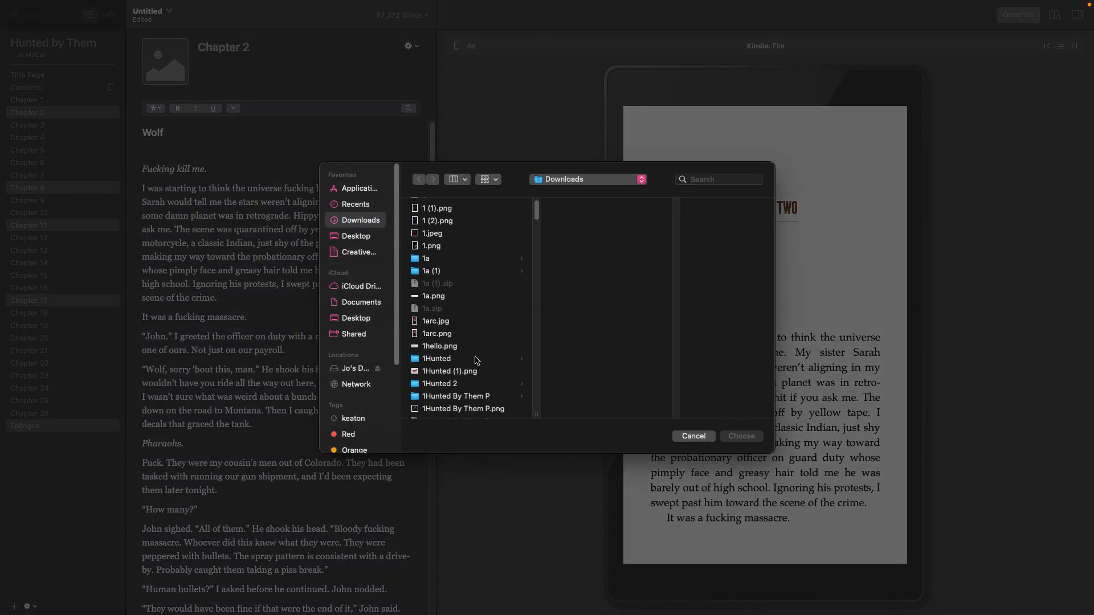
click(526, 385)
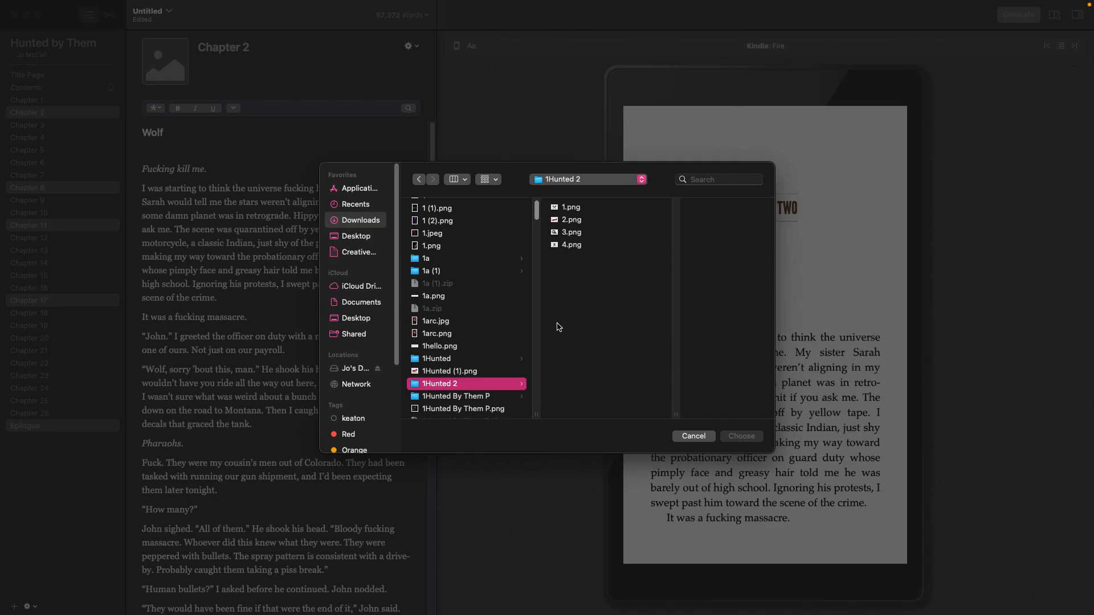
click(599, 236)
click(735, 436)
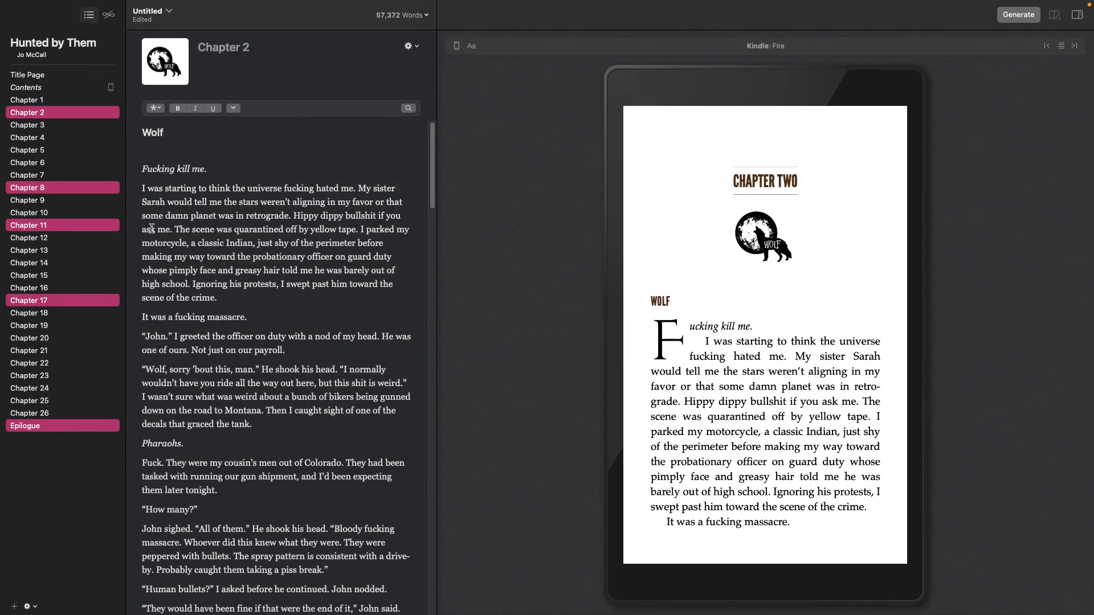
click(95, 323)
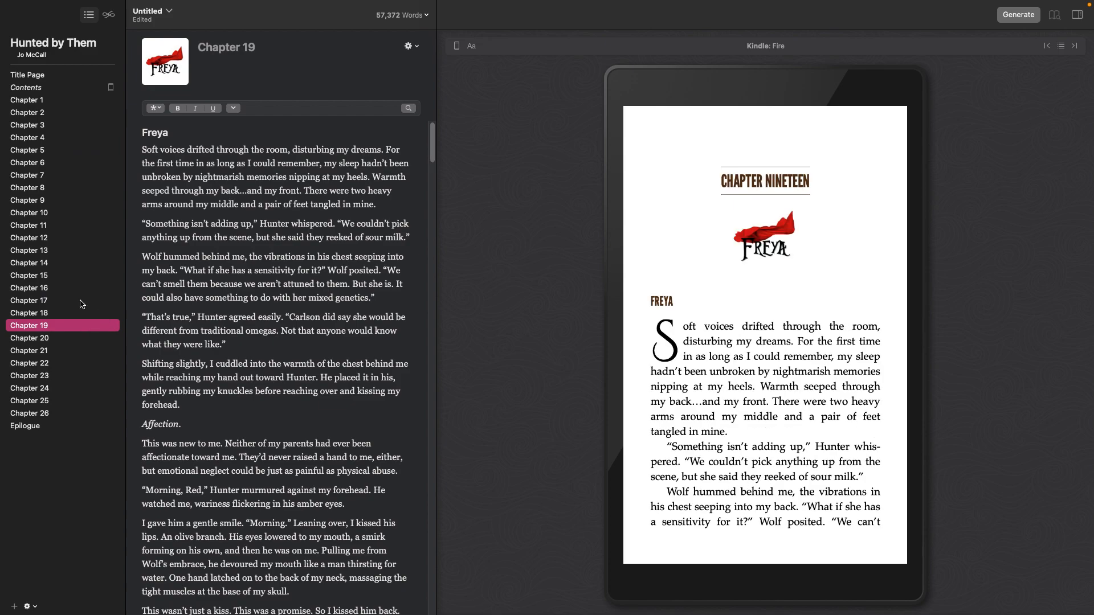
Add the heading image 4.png from the 1Hunted 2 folder to Chapters 7, 13, 21 and 24
click(38, 172)
click(49, 251)
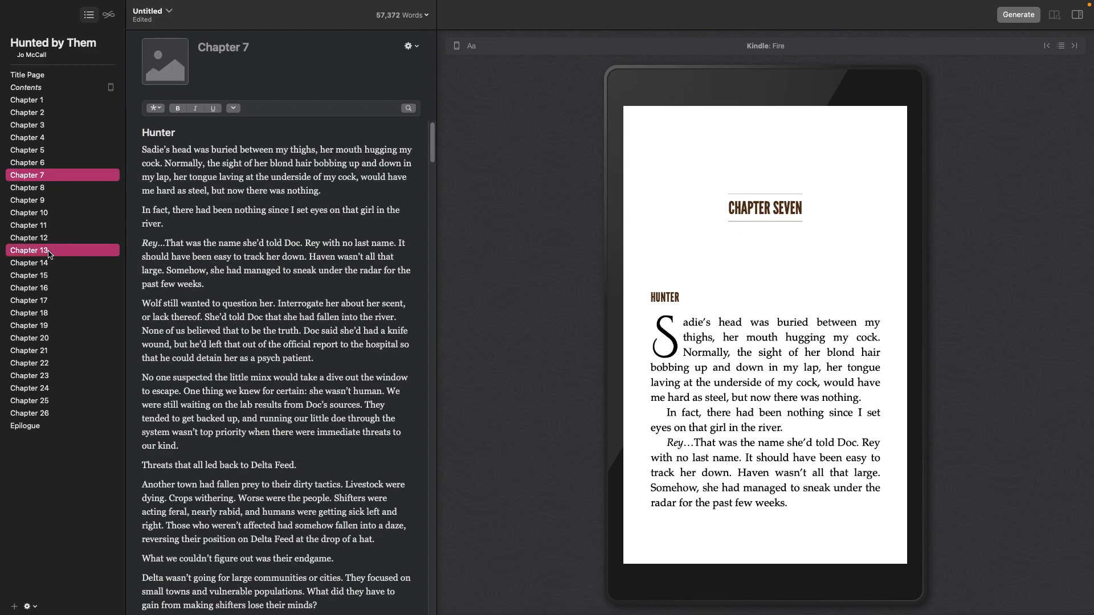
super+click(47, 352)
super+click(54, 389)
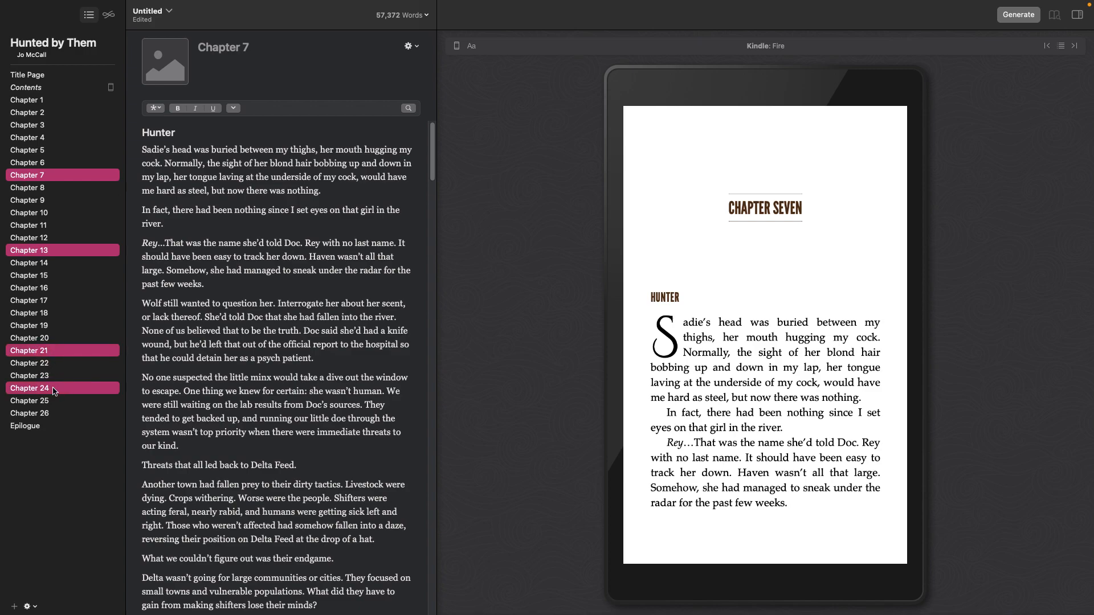
click(136, 7)
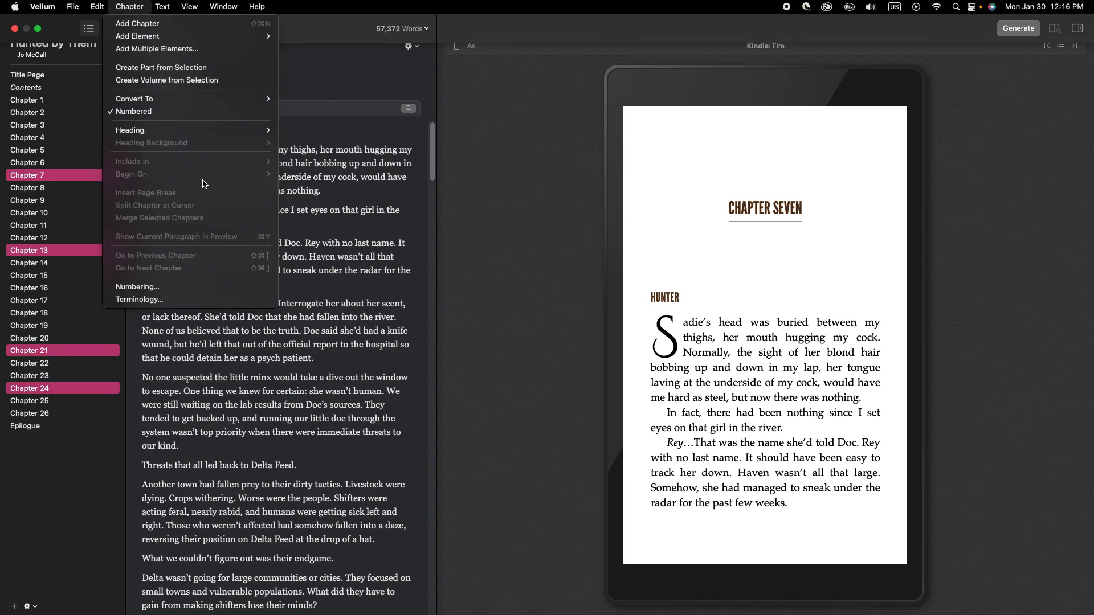
mouse_move(188, 131)
click(296, 144)
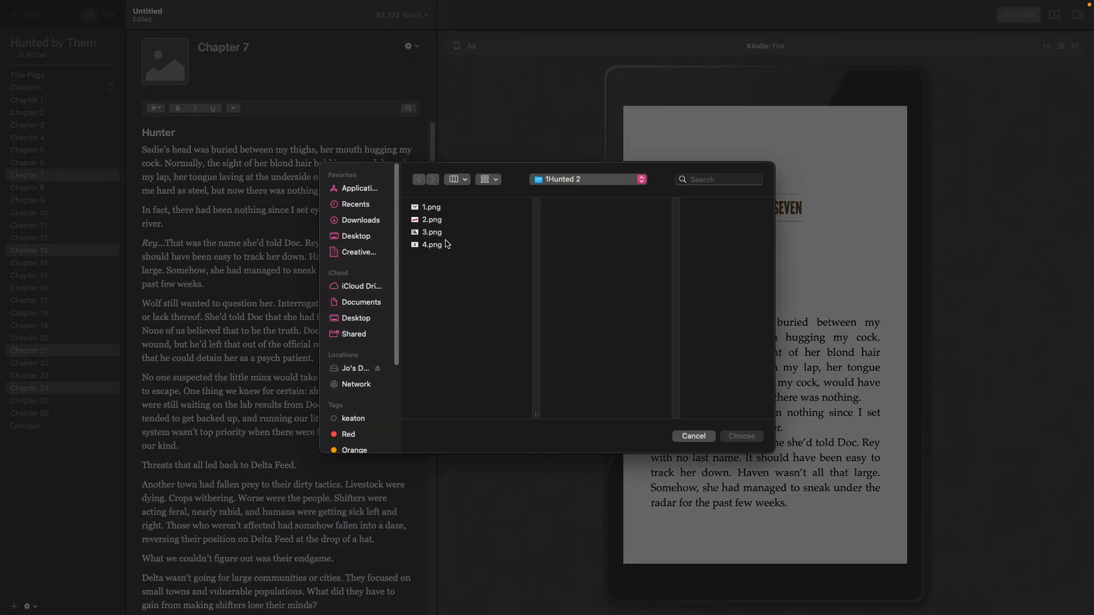
click(446, 244)
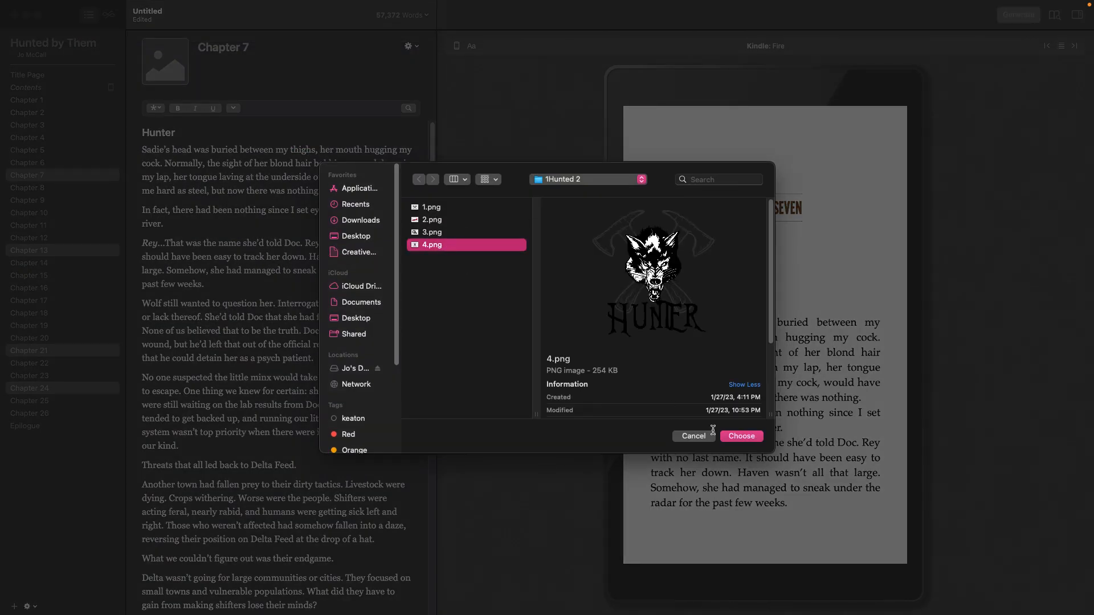
click(743, 438)
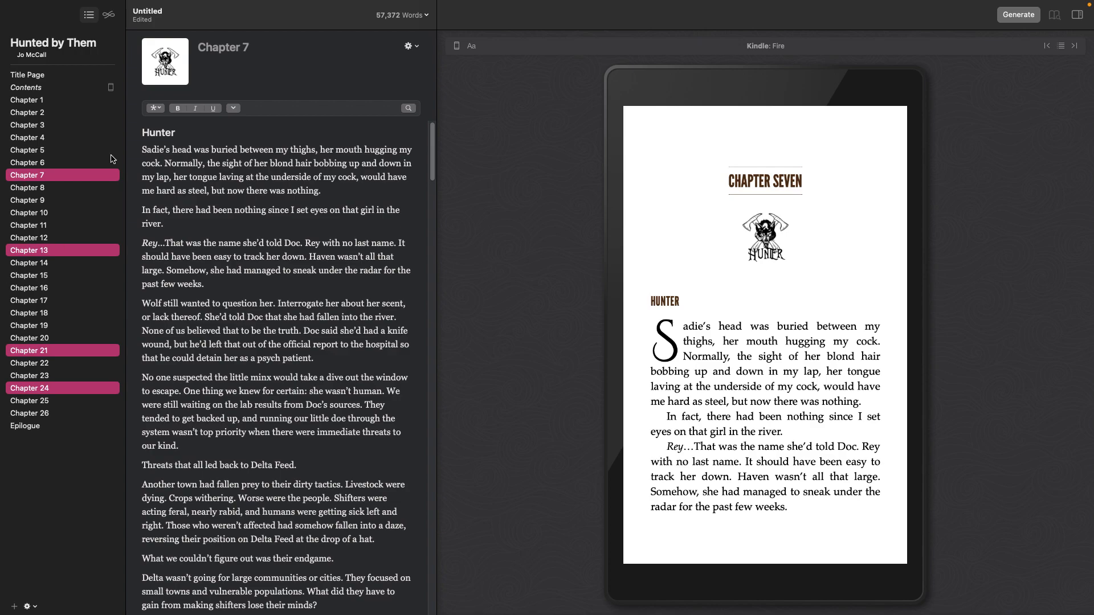
Page through Chapter 1 in the Kindle Fire preview, checking its layout for leftover point-of-view subheadings
click(108, 99)
scroll(313, 379, down, 10)
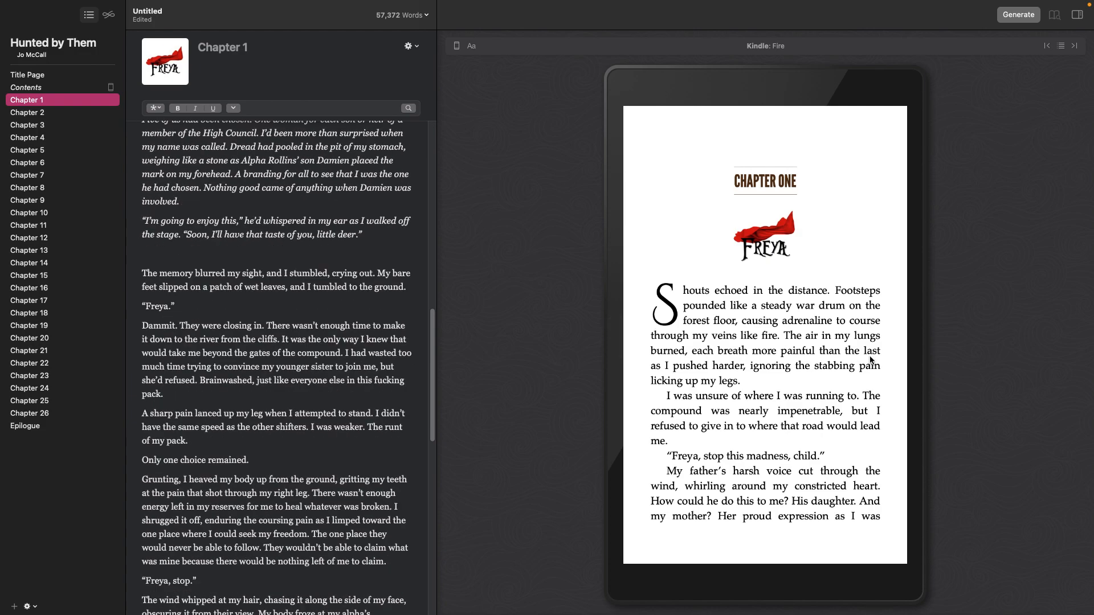
click(922, 336)
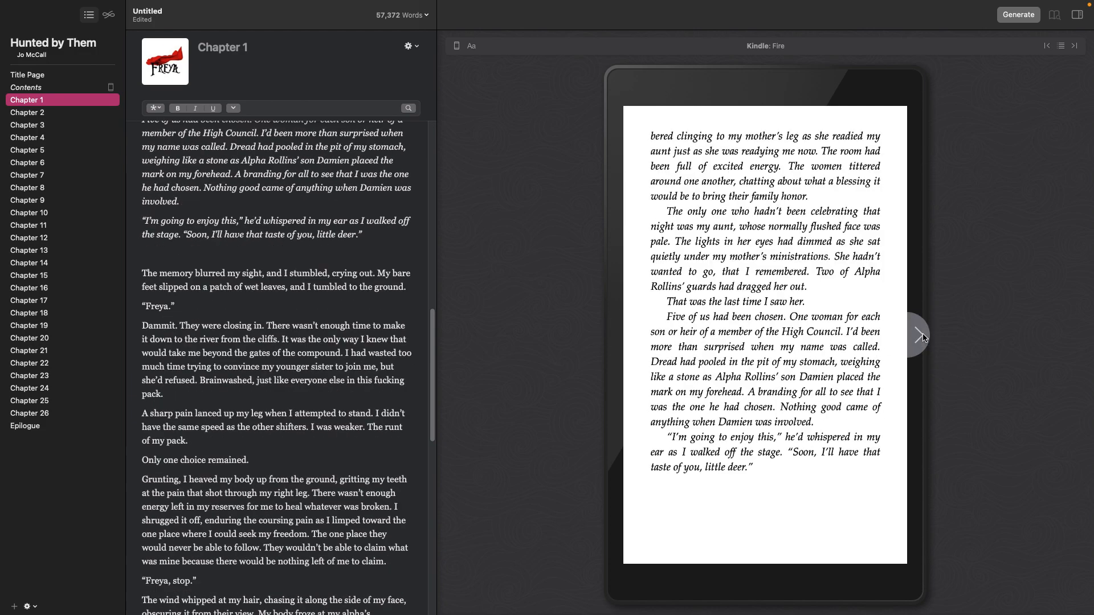
click(921, 336)
click(921, 336)
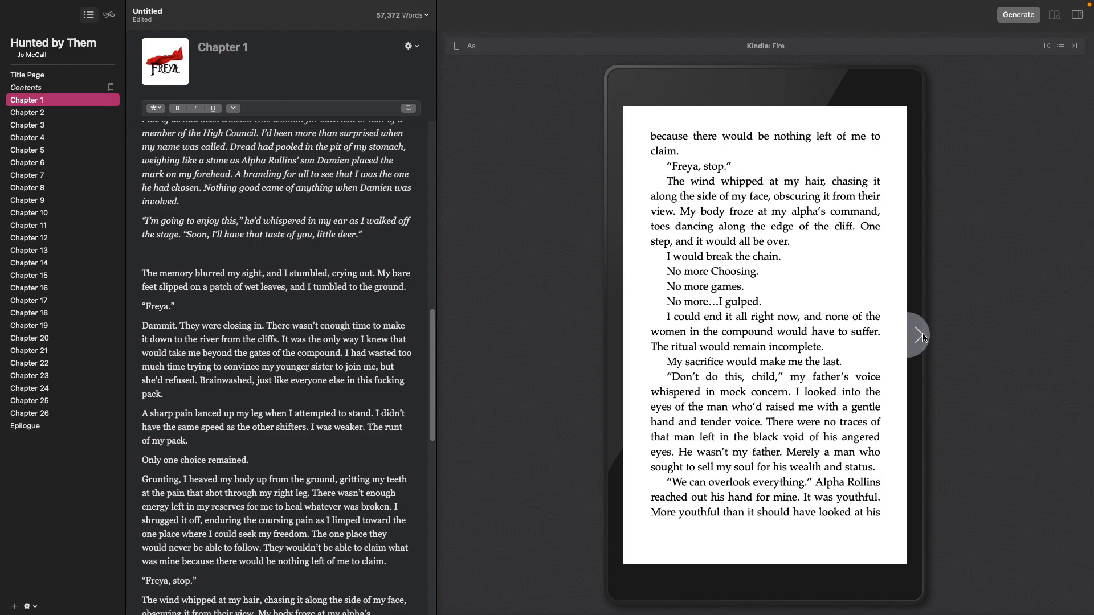
click(922, 336)
click(923, 335)
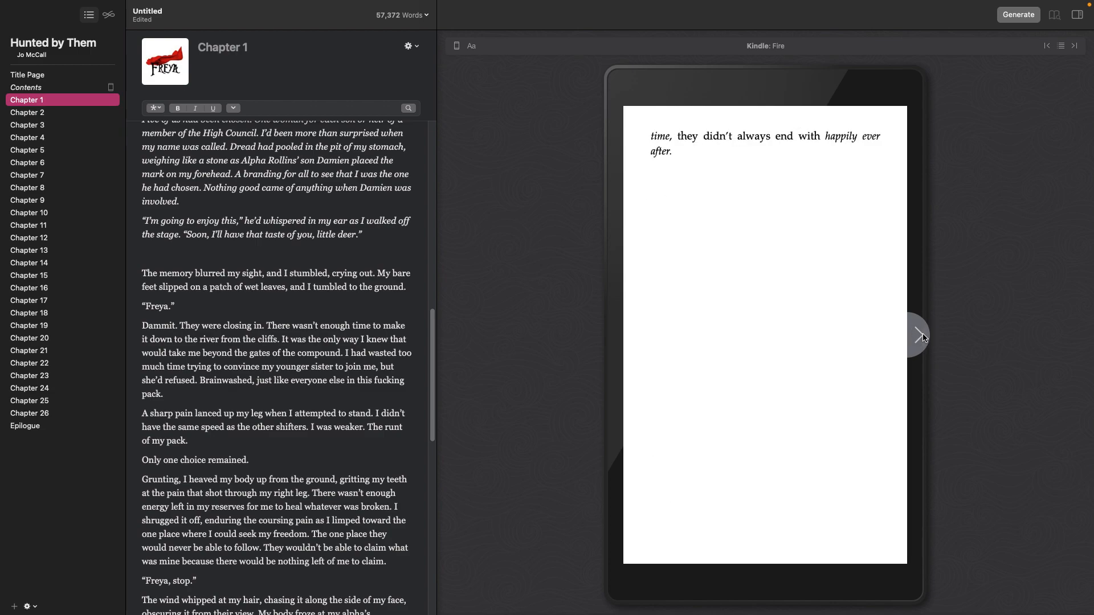
click(923, 335)
click(922, 335)
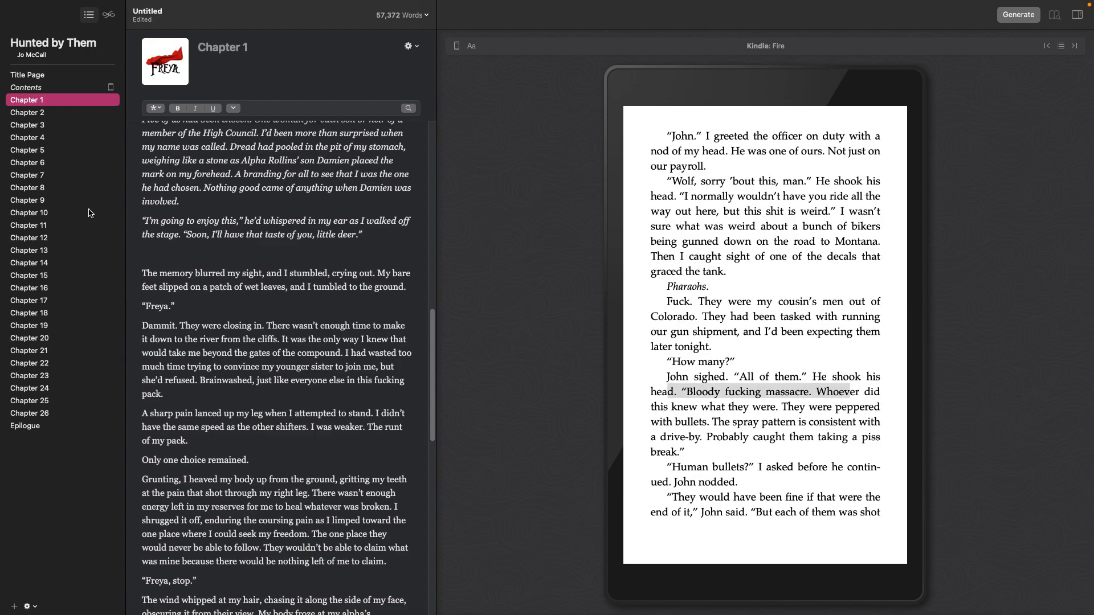
Delete the "Wolf" text subheading and the blank line below it at the start of Chapter 2
click(64, 114)
click(140, 169)
drag(140, 170, 131, 134)
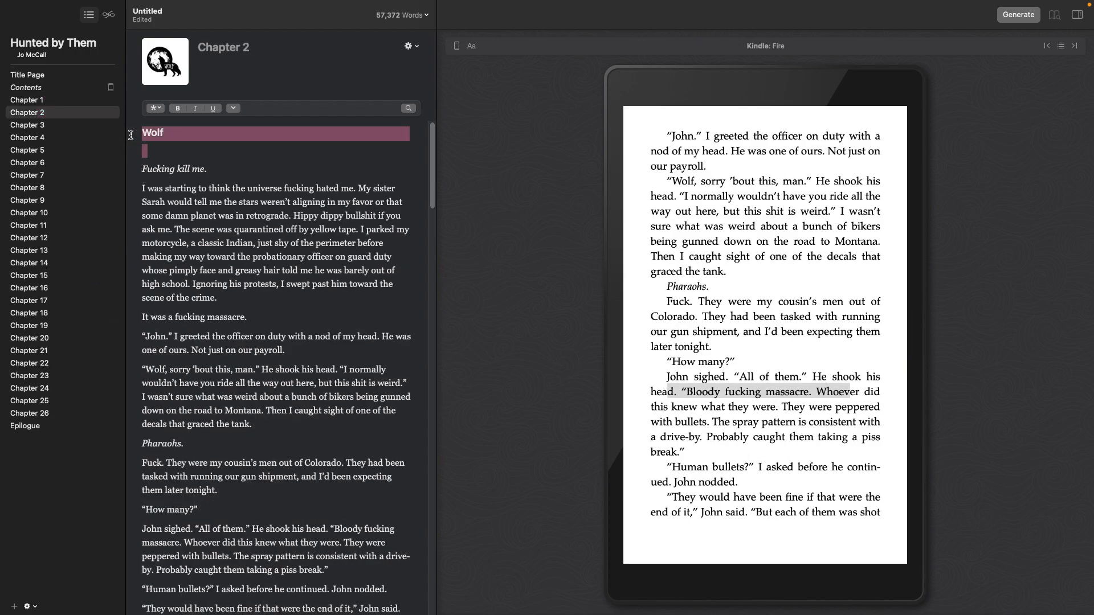
key(BackSpace)
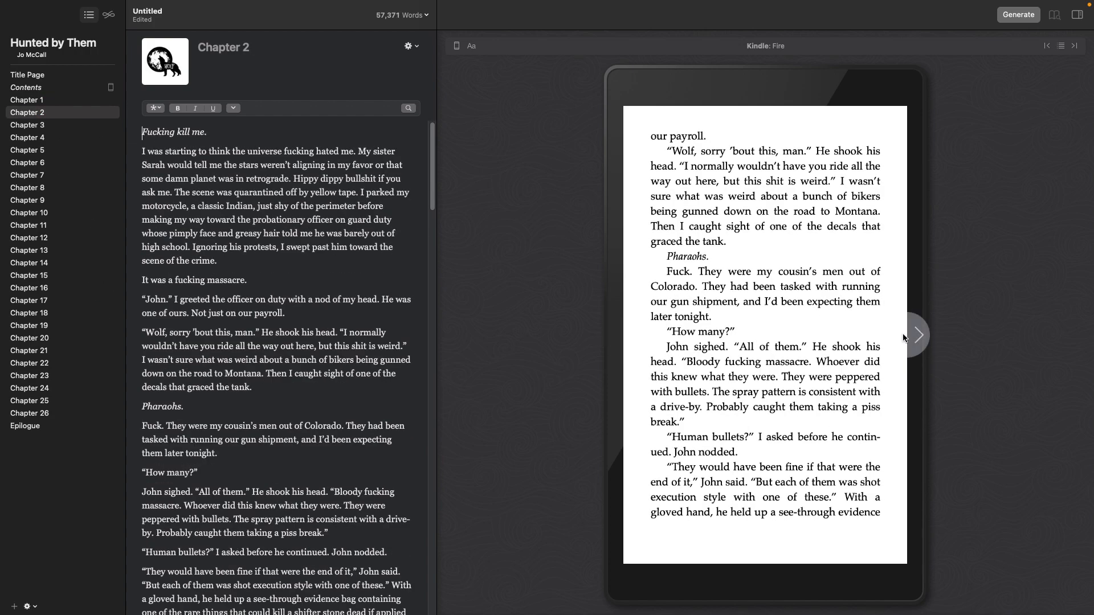
Page through the rest of Chapter 2 in the Kindle Fire preview, checking for mid-chapter point-of-view subheadings
click(915, 337)
click(917, 337)
click(918, 338)
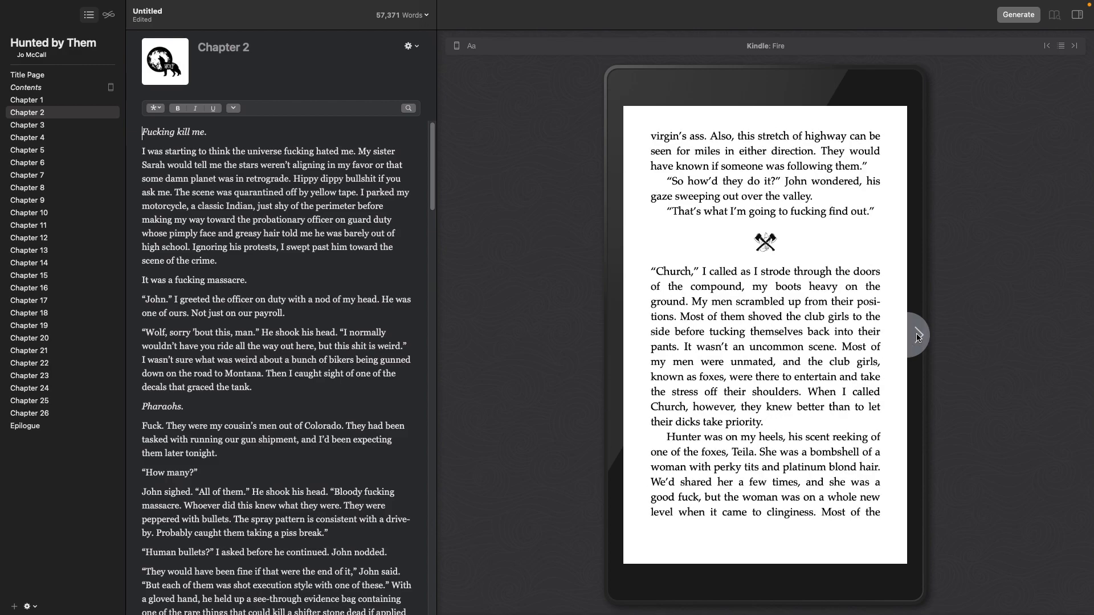
click(918, 336)
click(918, 336)
click(919, 336)
click(918, 336)
click(918, 336)
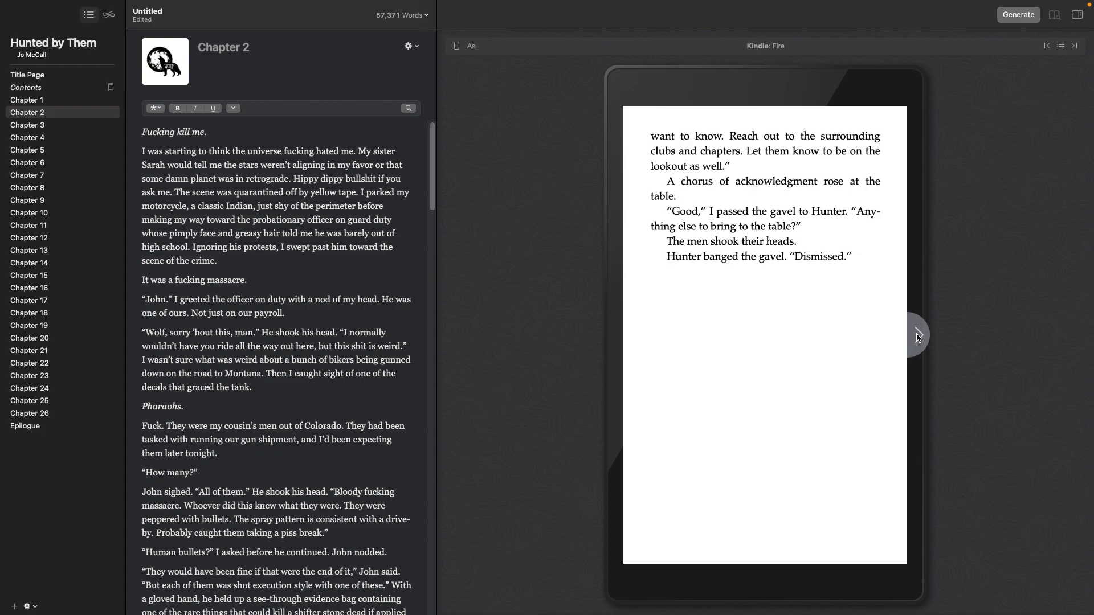
click(918, 336)
Delete the "Freya" text subheading above the first paragraph of Chapter 3
click(45, 125)
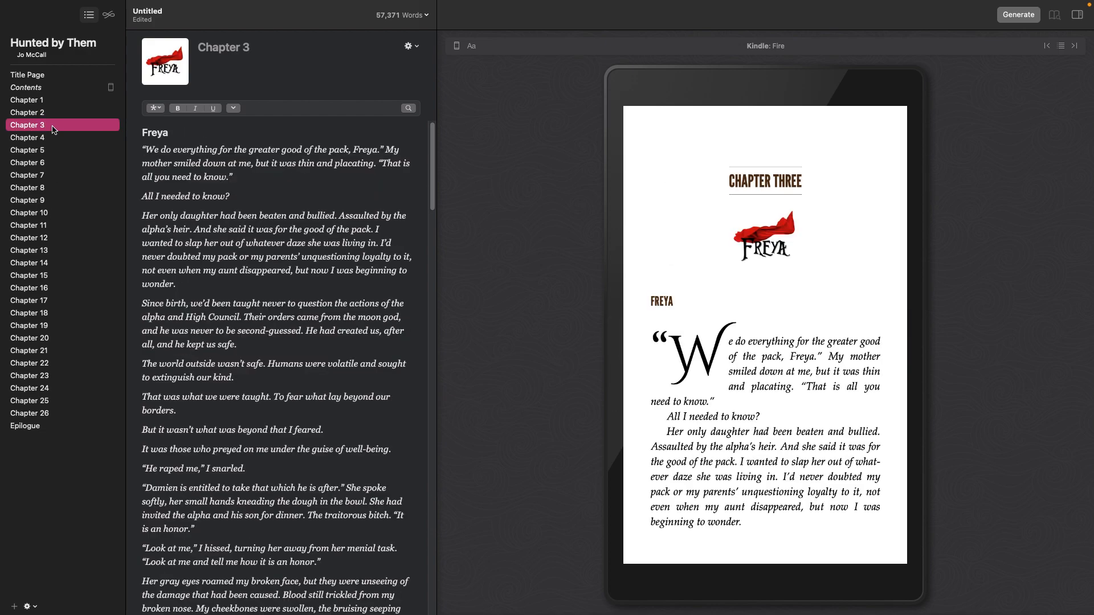
triple_click(135, 133)
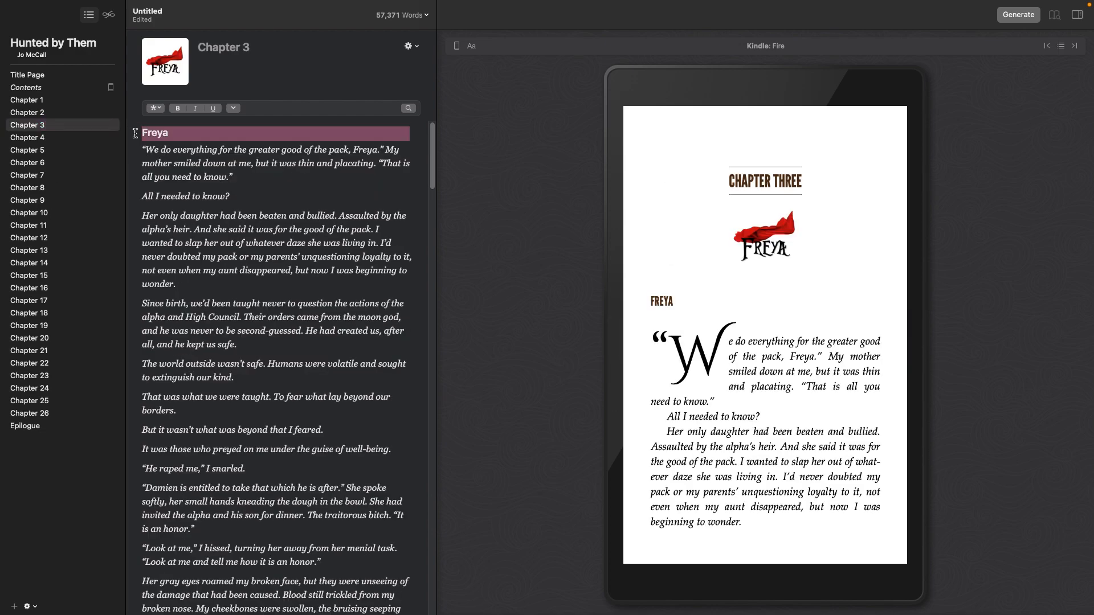
key(BackSpace)
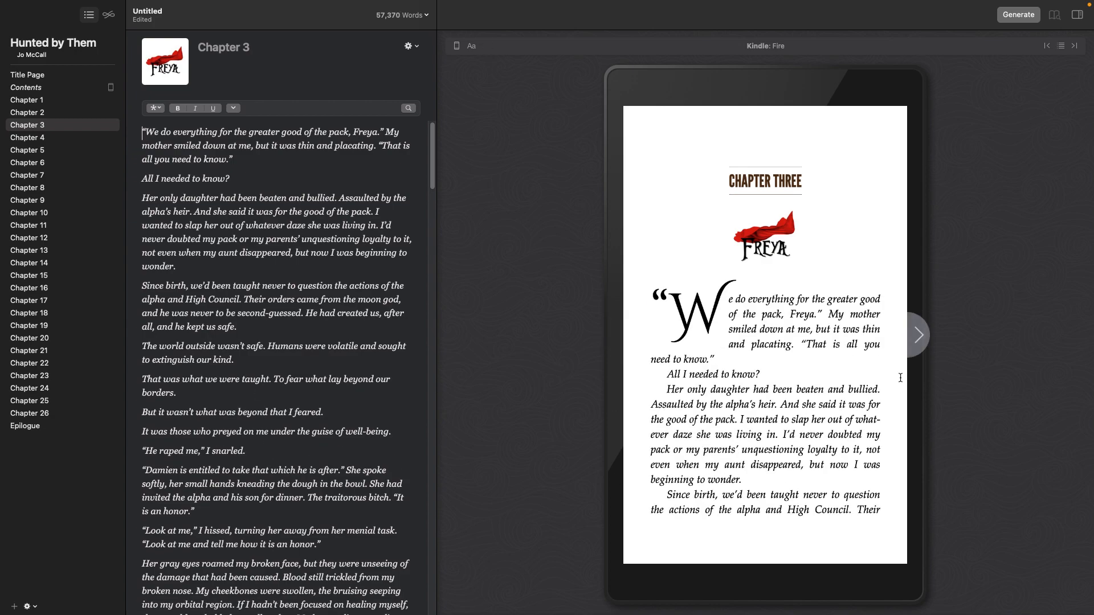
Delete the "HUNTER" text subheading and the blank line below it after the ornamental break in Chapter 3
click(926, 341)
click(926, 341)
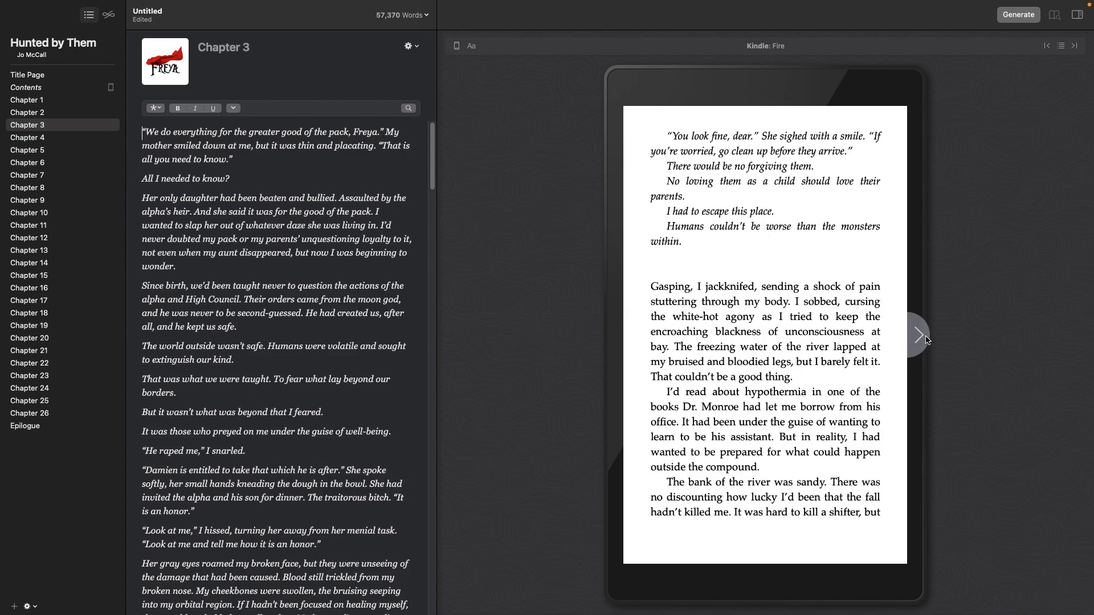
click(926, 340)
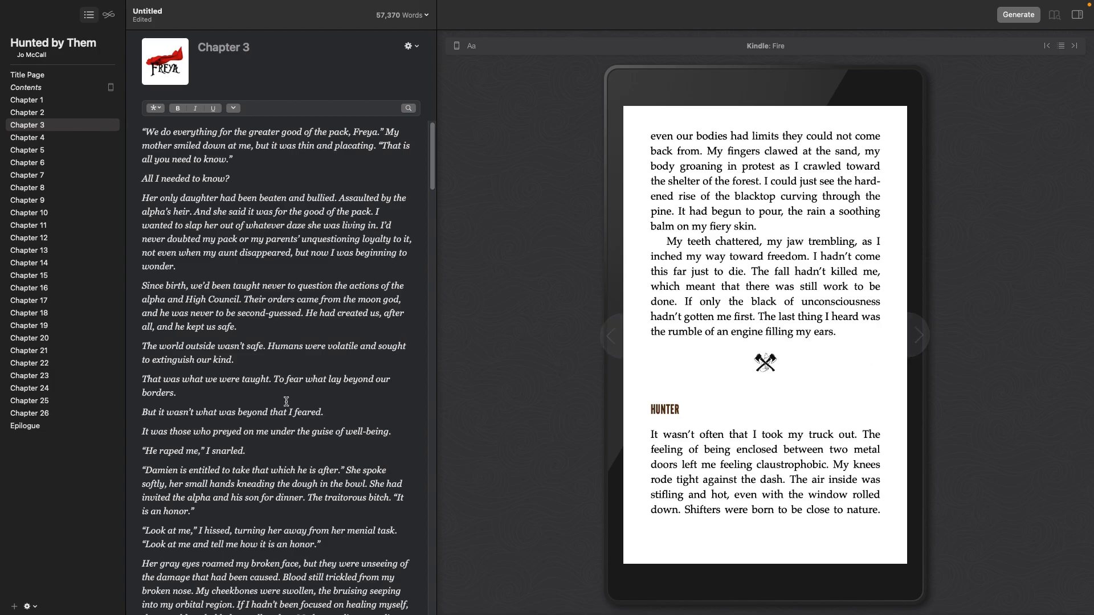
scroll(298, 462, down, 15)
scroll(299, 463, down, 8)
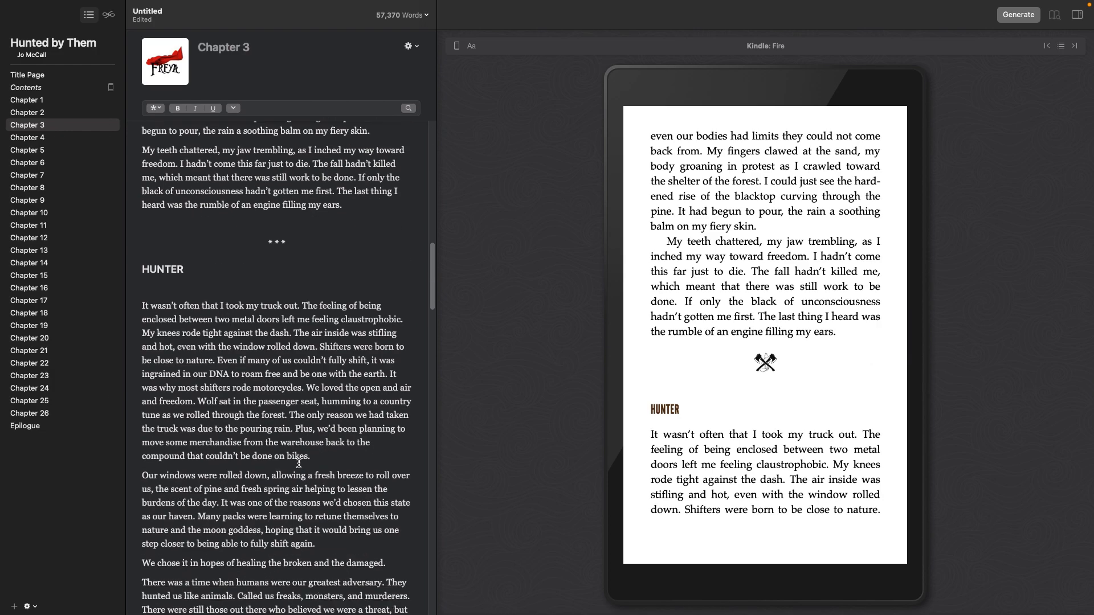
drag(145, 272, 134, 237)
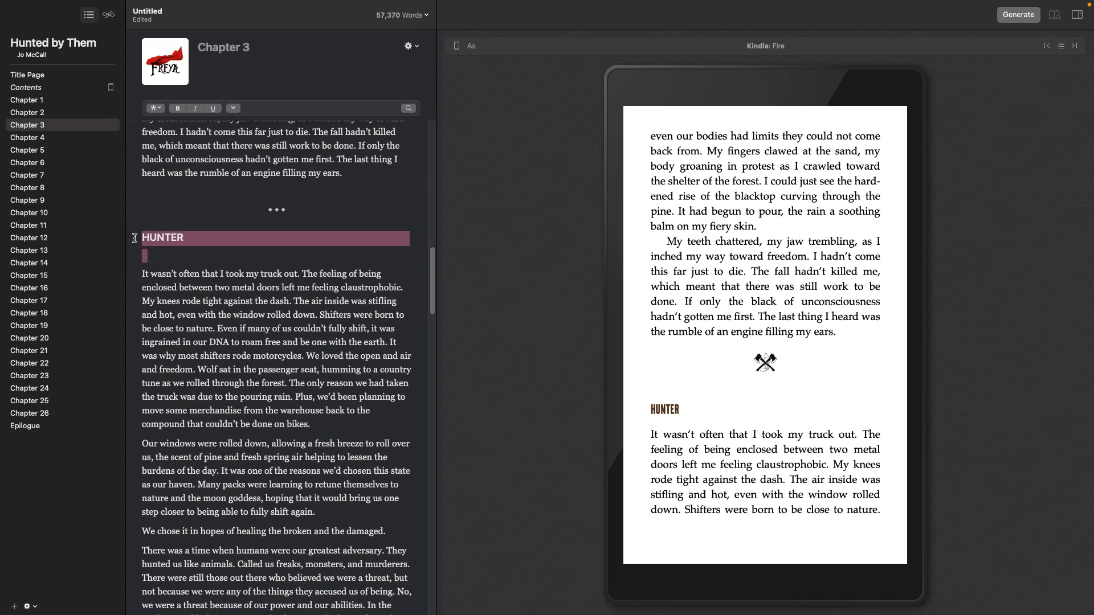
key(BackSpace)
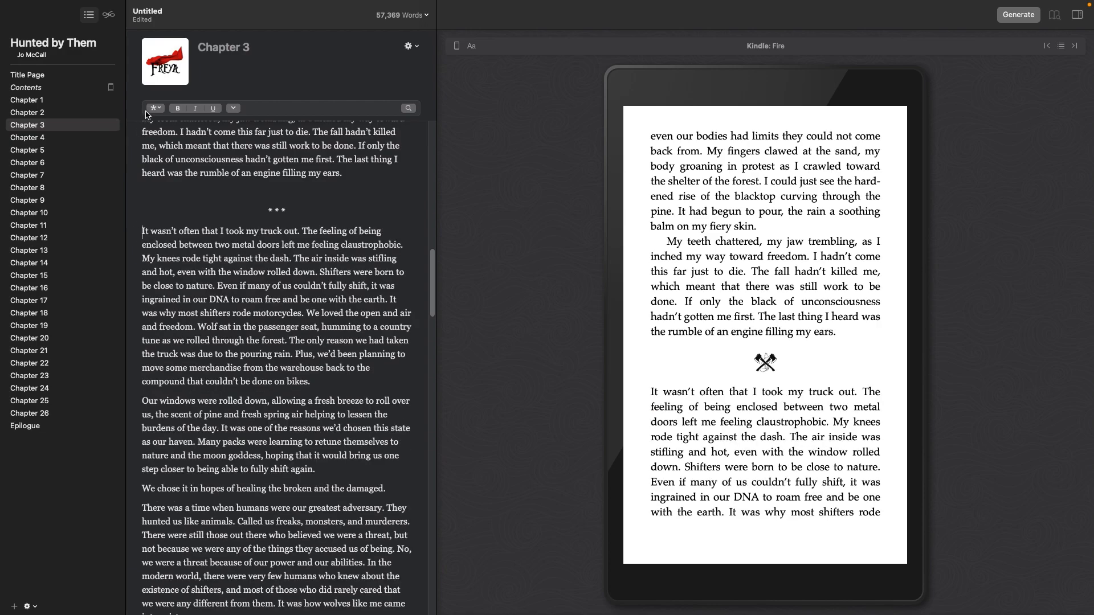
Start inserting an image after Chapter 3's ornamental break and browse the Downloads folder for it
click(155, 109)
click(146, 164)
click(366, 223)
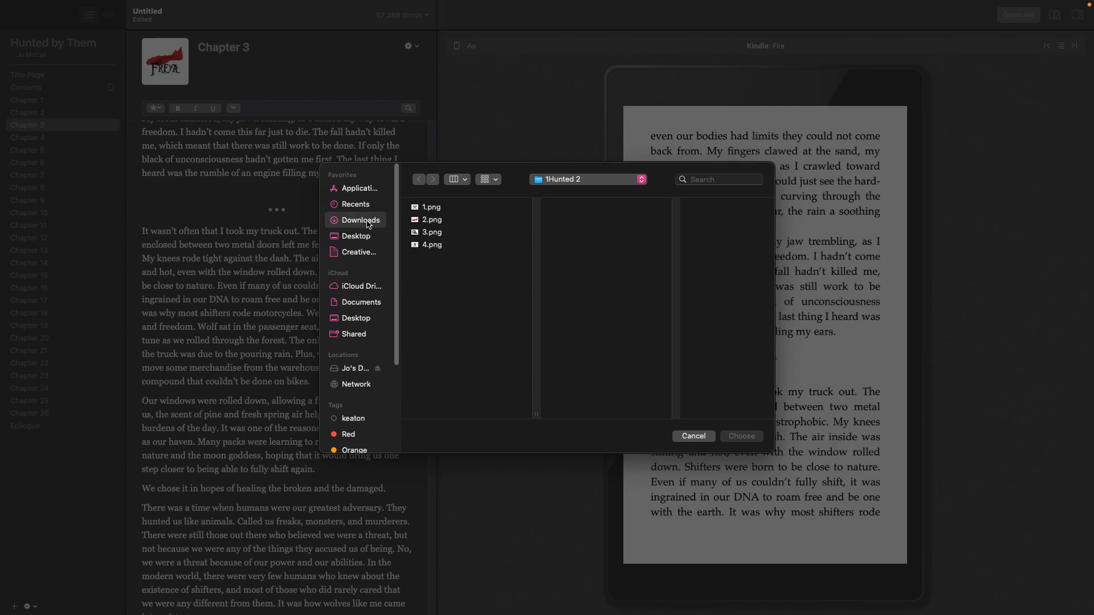
scroll(482, 375, down, 2)
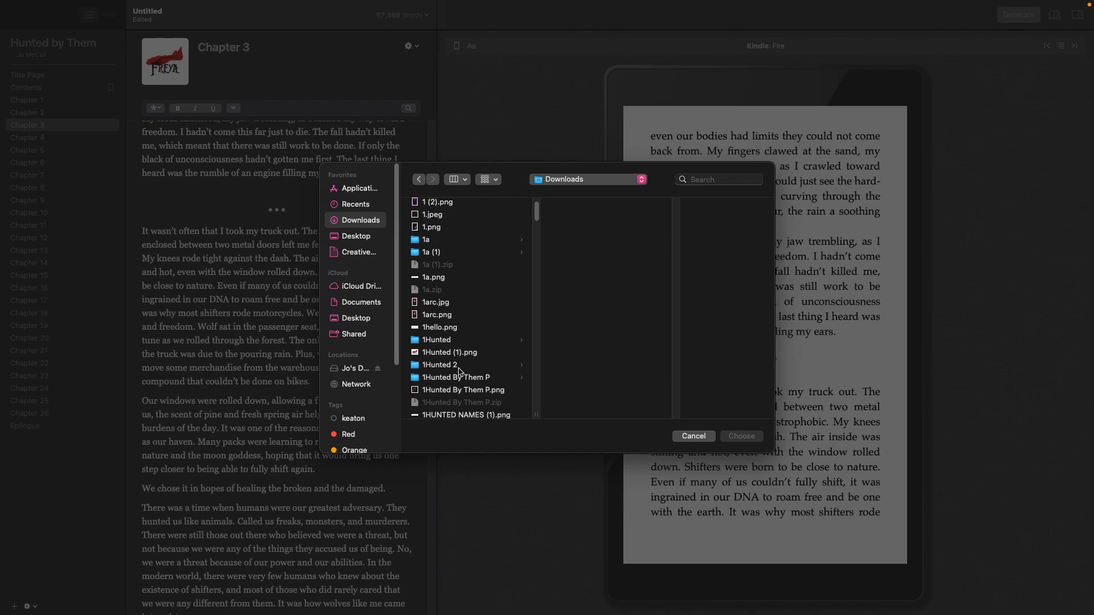
scroll(459, 370, up, 2)
Preview images in the 1a (1) and 1a folders, plus 1 (2).png, while looking for the Hunter name image
click(433, 284)
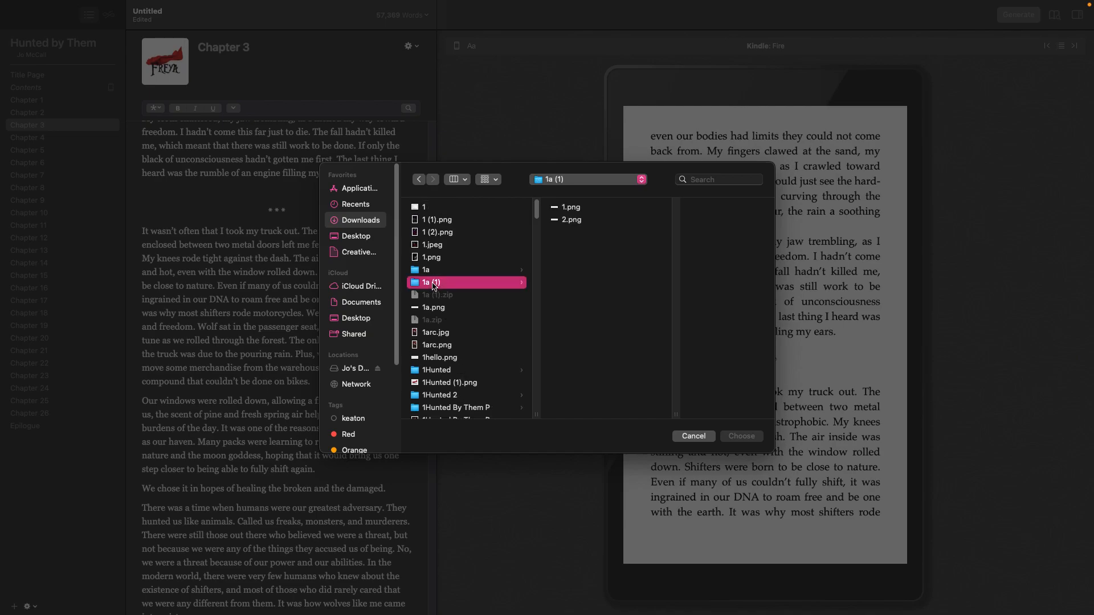
click(585, 209)
click(558, 221)
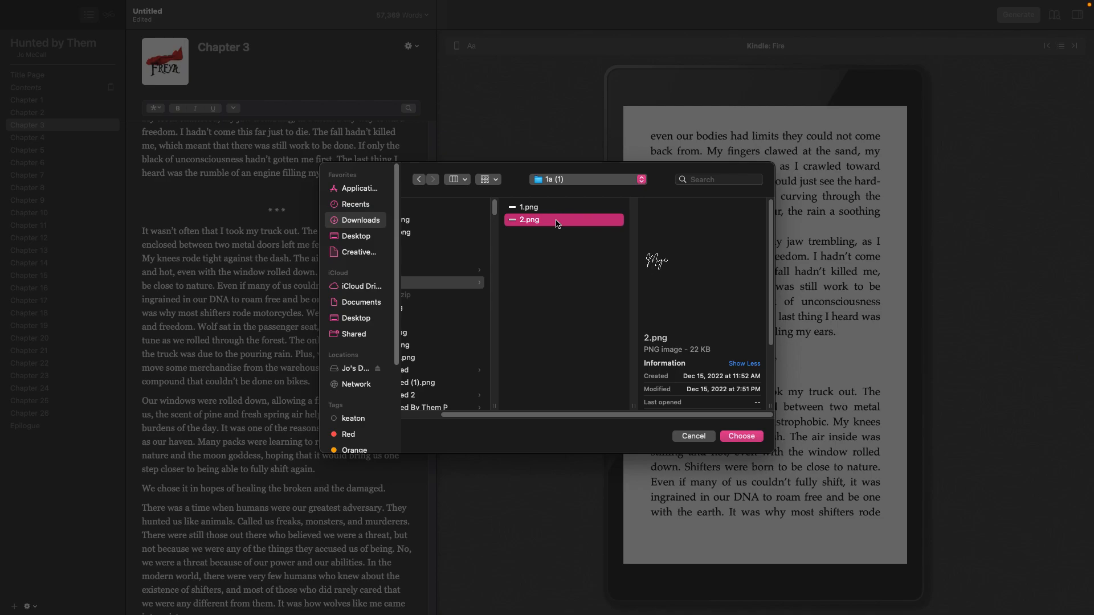
click(443, 270)
click(575, 220)
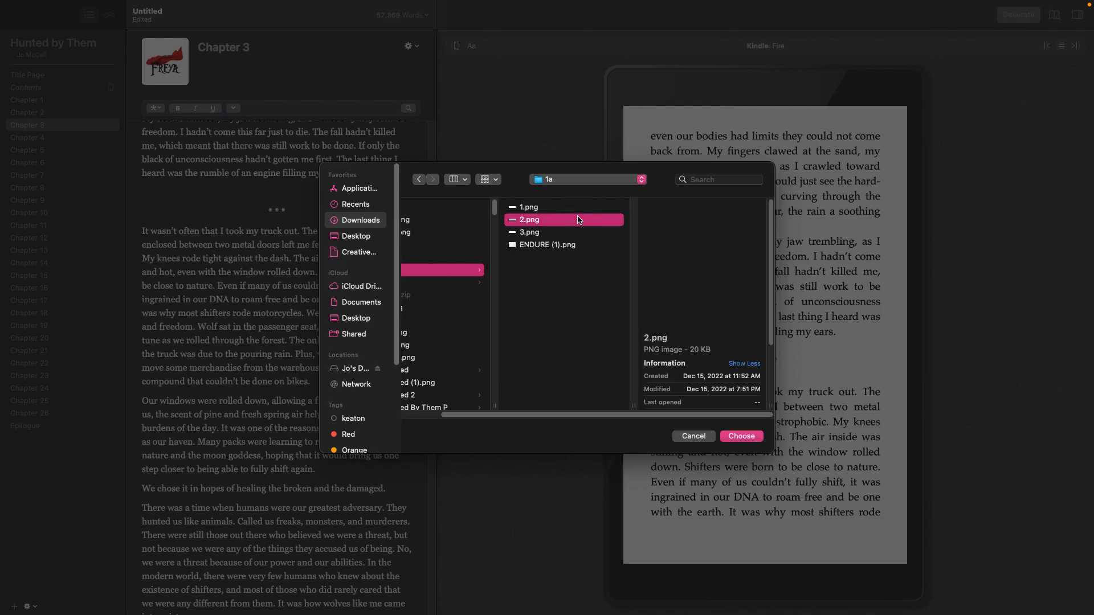
click(478, 251)
click(448, 235)
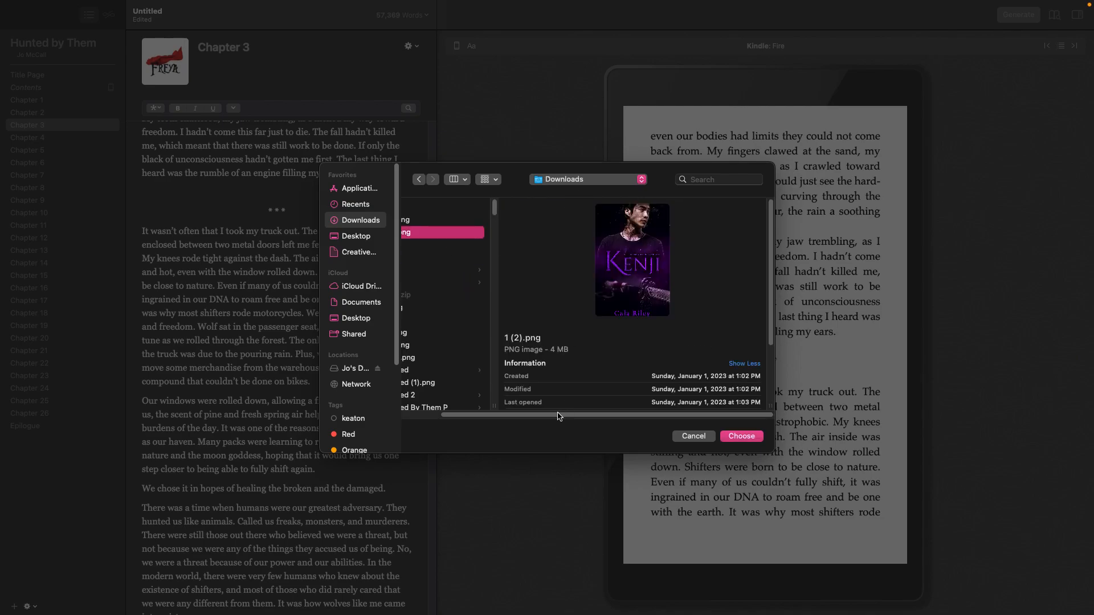
drag(559, 416, 521, 416)
Preview the 1HUNTED NAMES images in the Downloads folder to identify the Hunter name image
scroll(472, 347, down, 3)
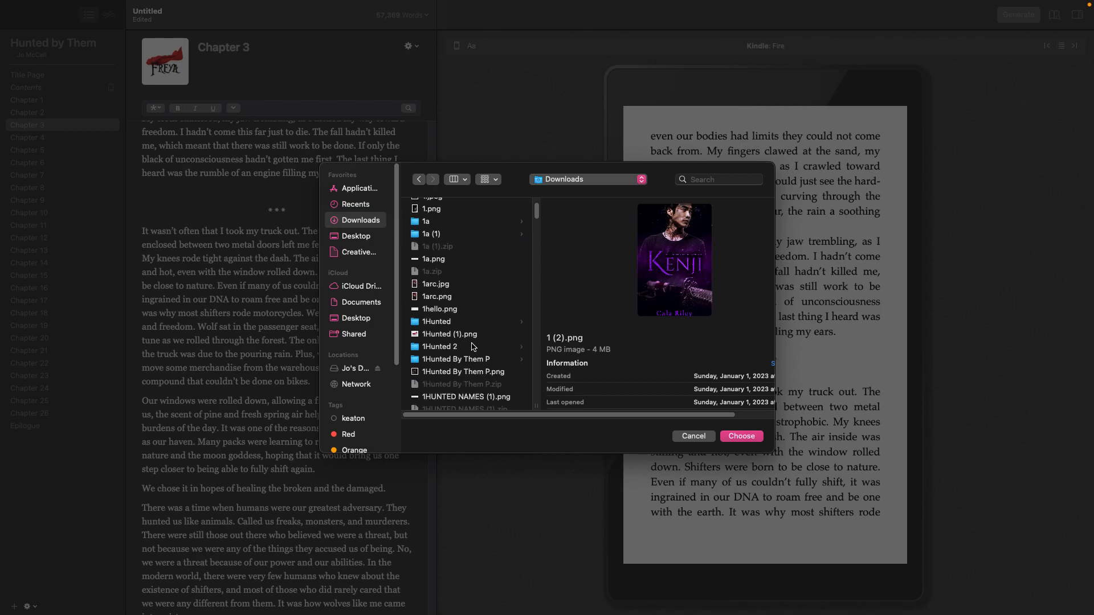
scroll(476, 347, down, 2)
click(499, 367)
click(496, 391)
scroll(523, 385, down, 2)
click(520, 381)
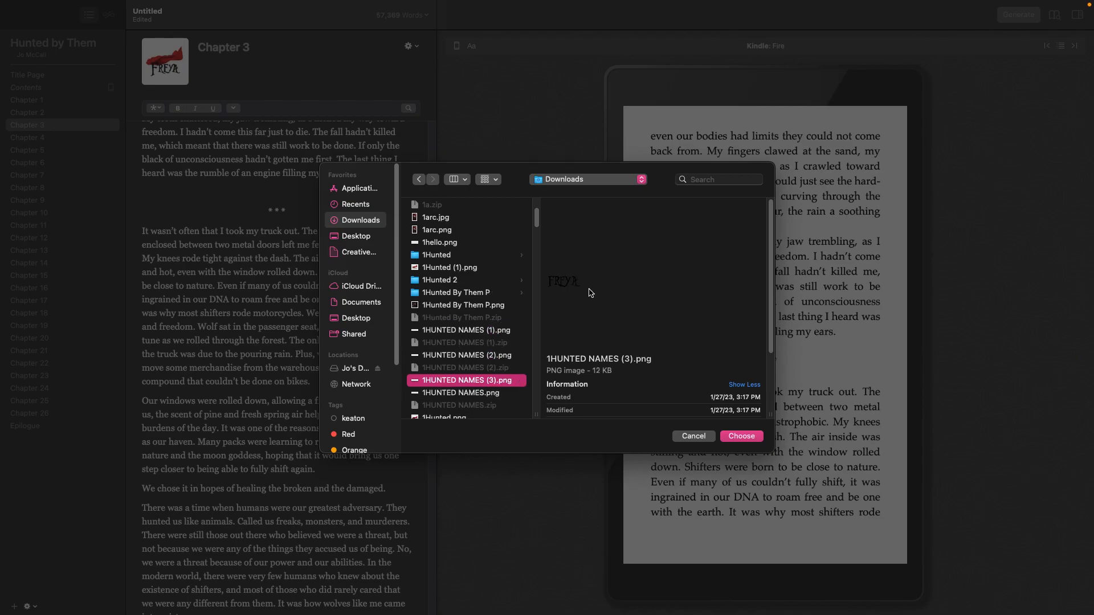
click(462, 356)
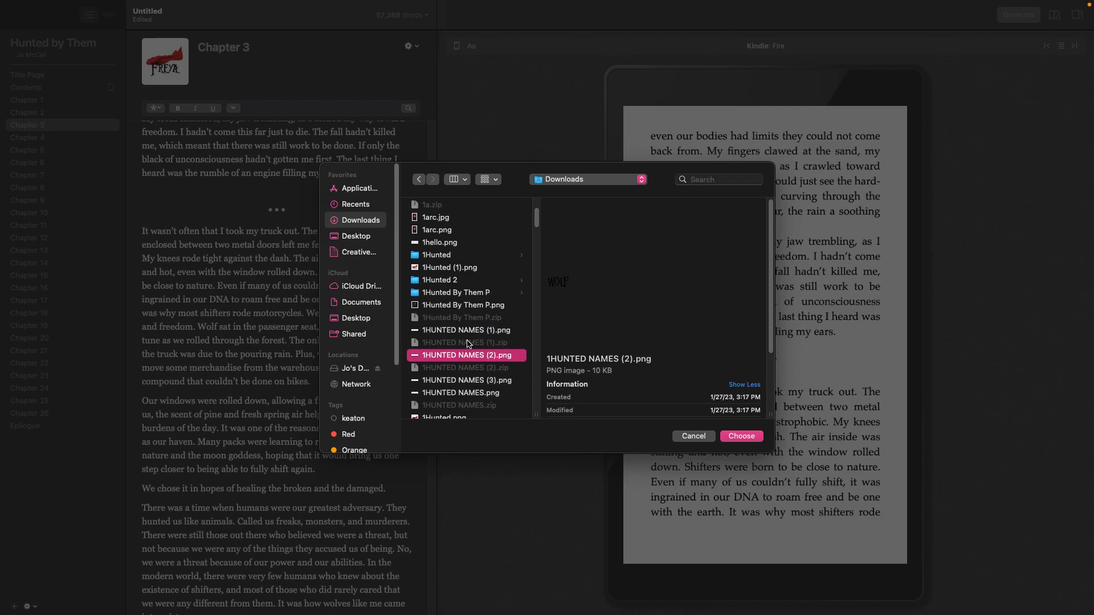
click(469, 382)
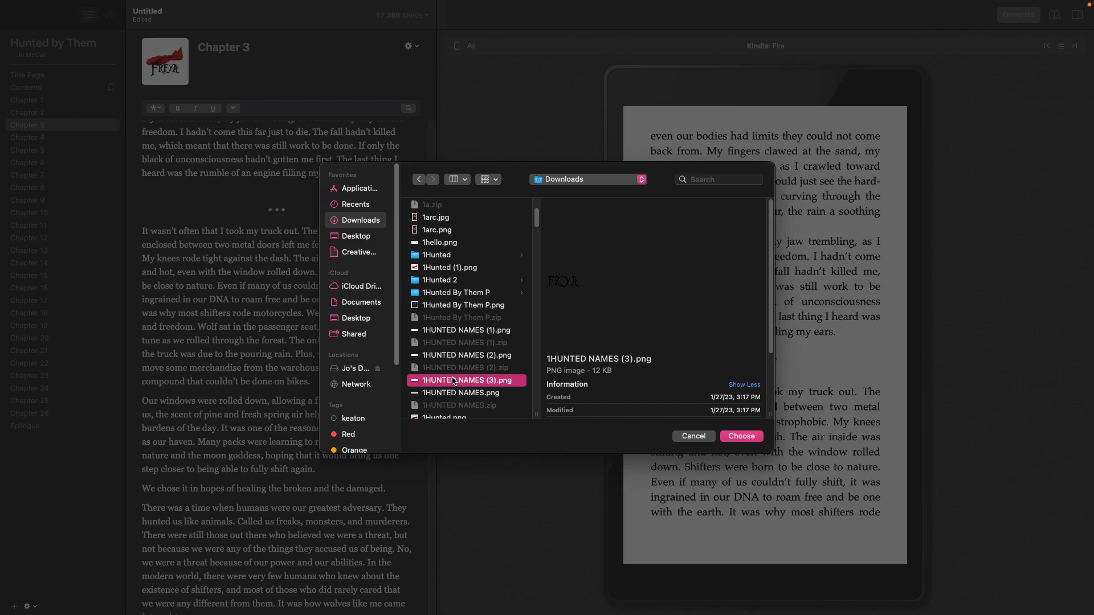
click(457, 355)
click(464, 327)
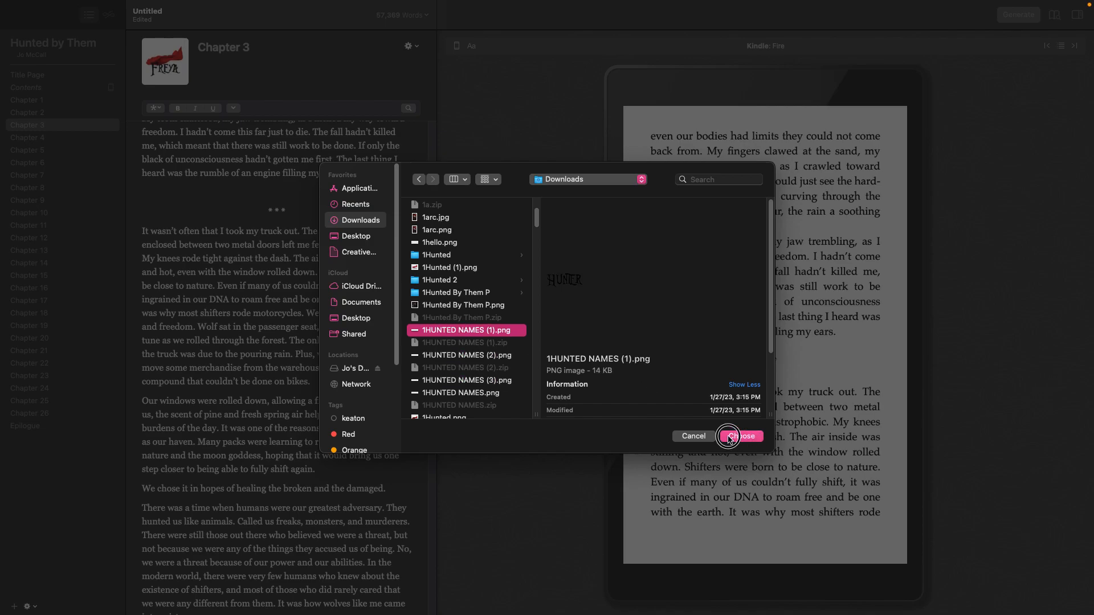
Insert the Hunter name image, 1HUNTED NAMES (1).png, after the ornamental break in Chapter 3
click(504, 397)
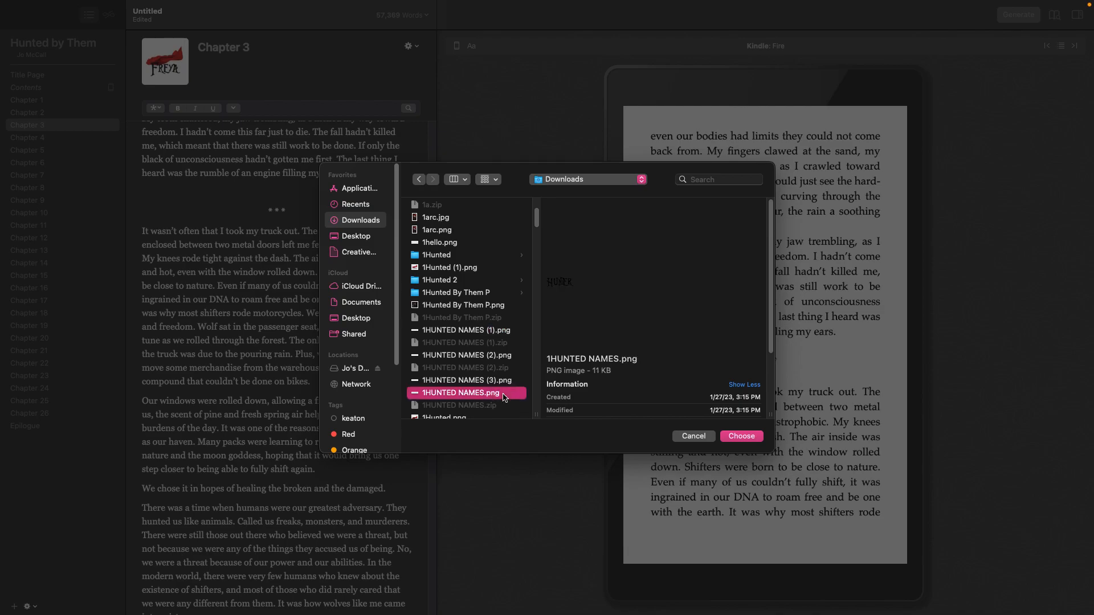
click(498, 331)
click(498, 356)
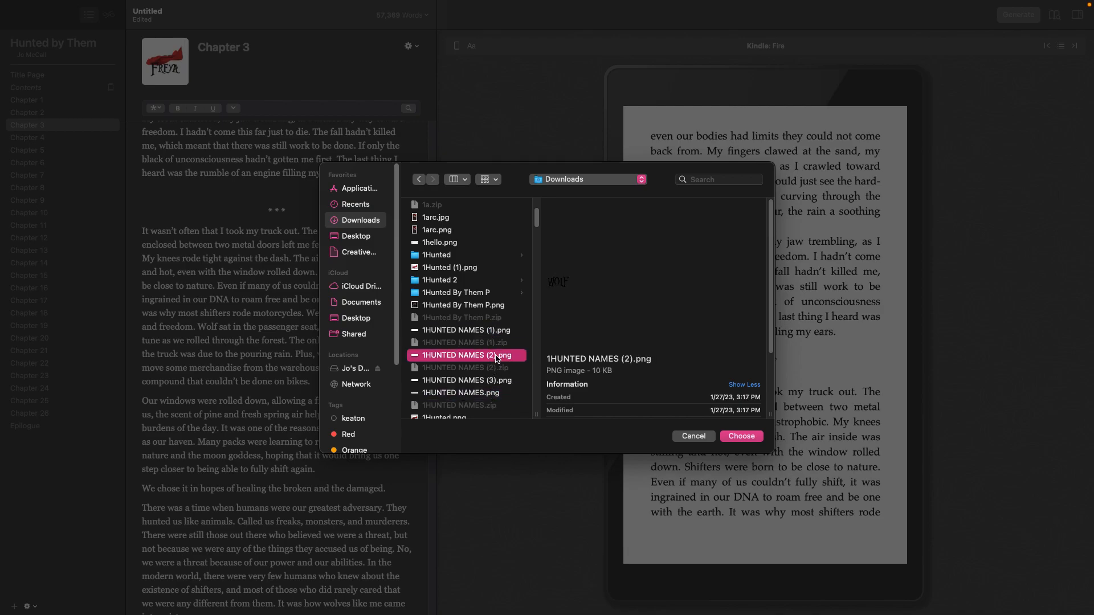
click(506, 331)
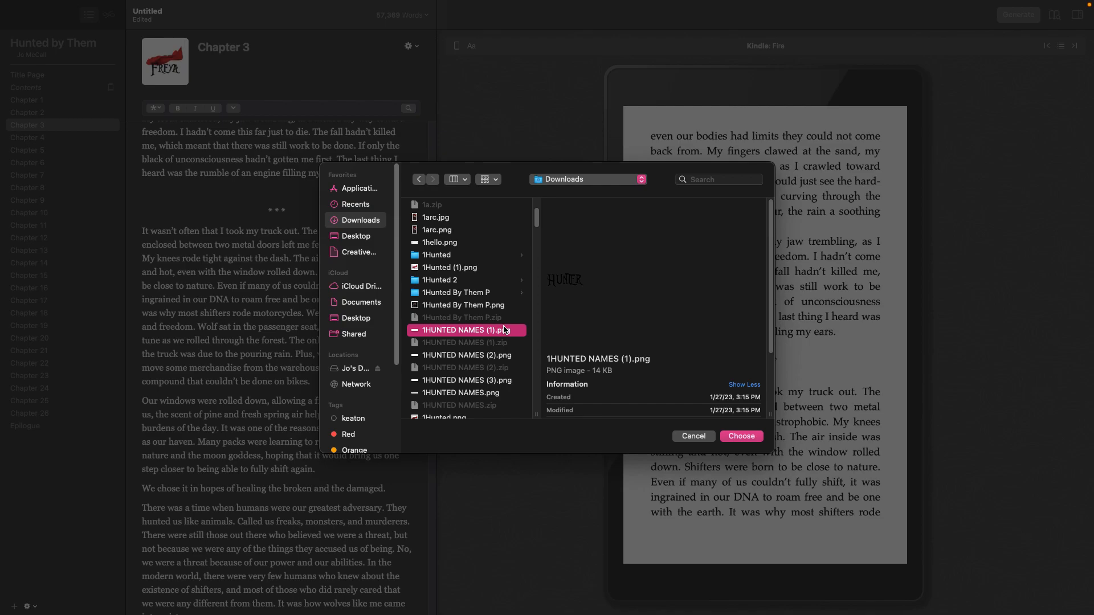
click(489, 393)
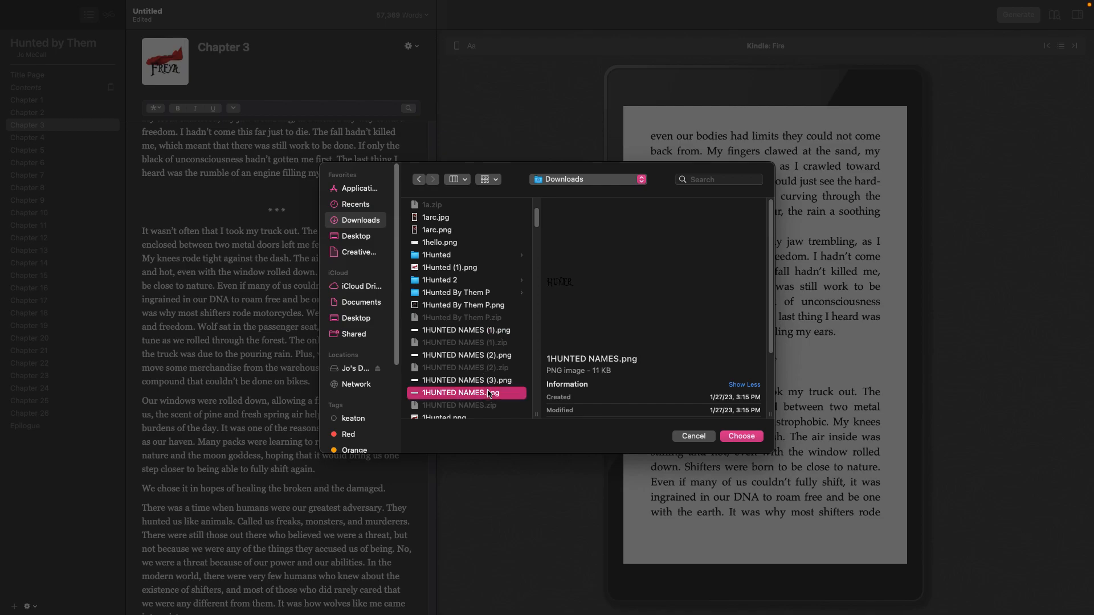
click(742, 437)
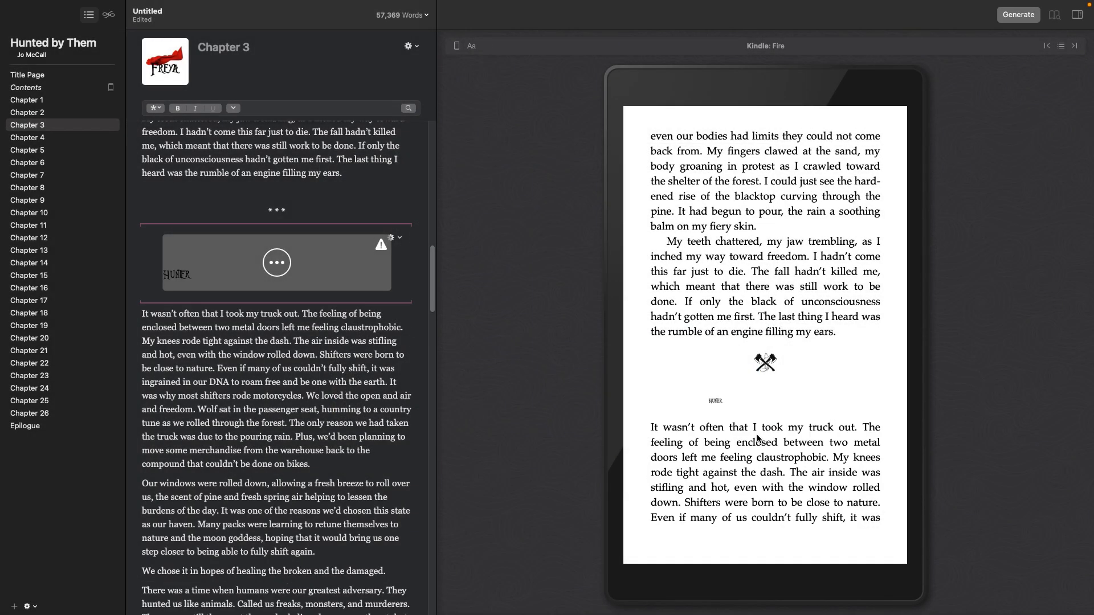
Set the Hunter name image in Chapter 3 to the largest size option
click(277, 263)
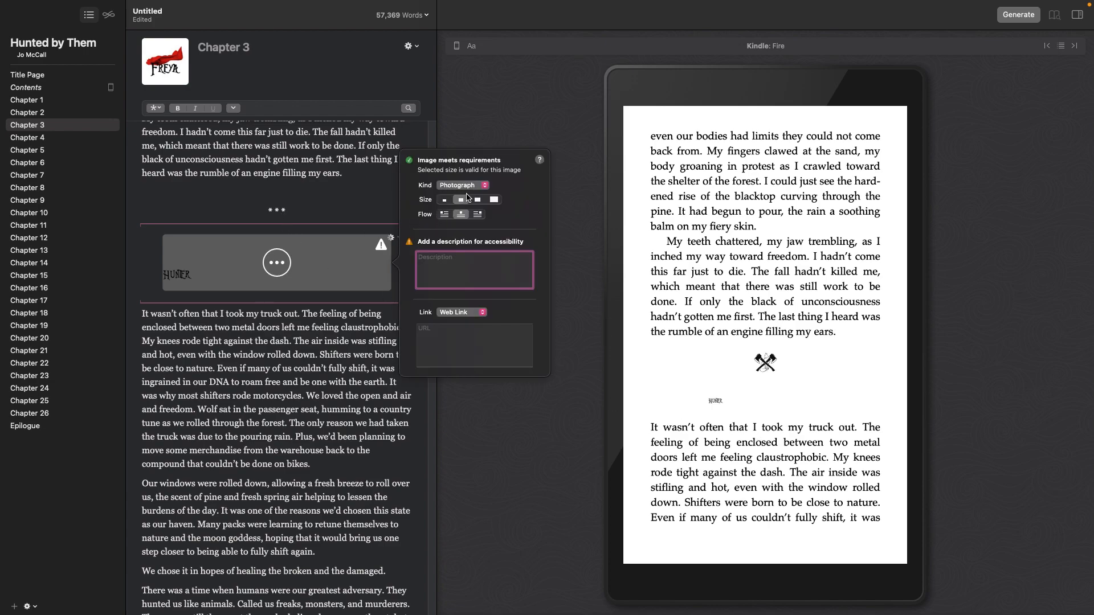
click(611, 336)
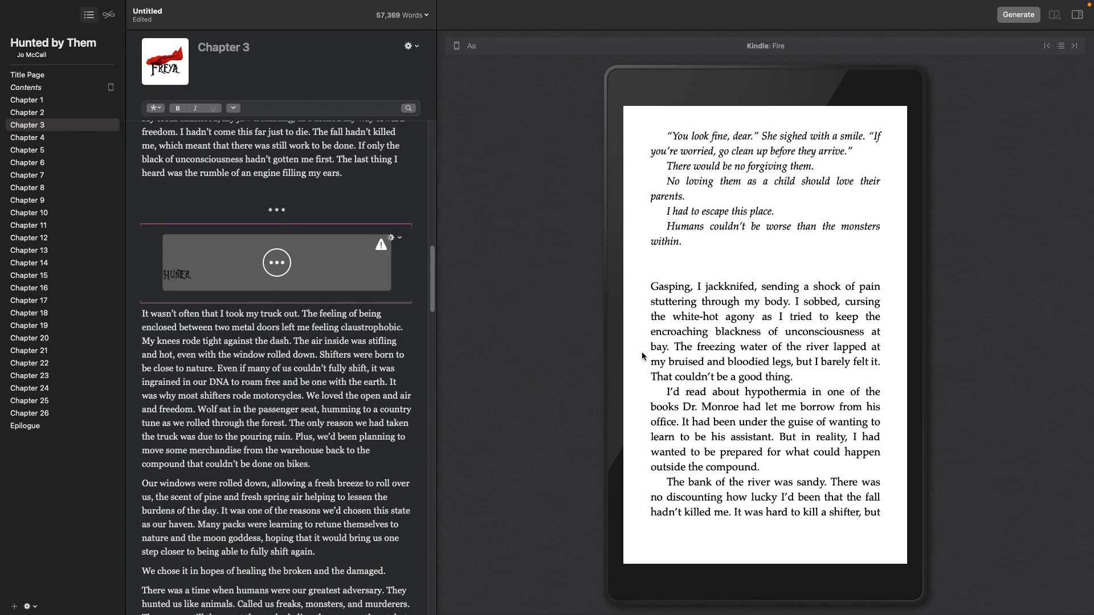
click(919, 337)
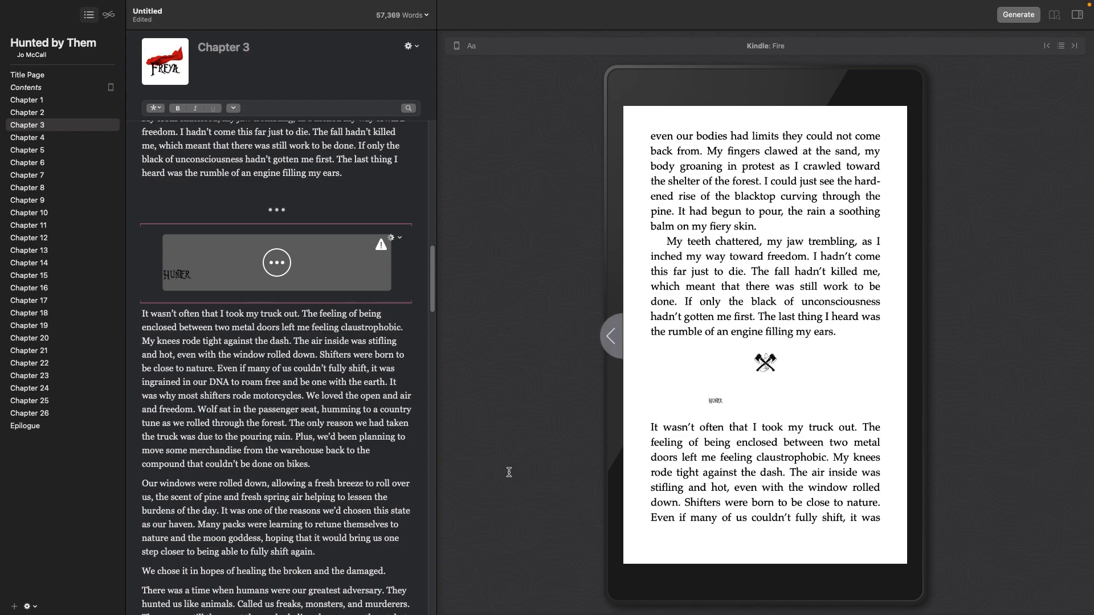
click(278, 266)
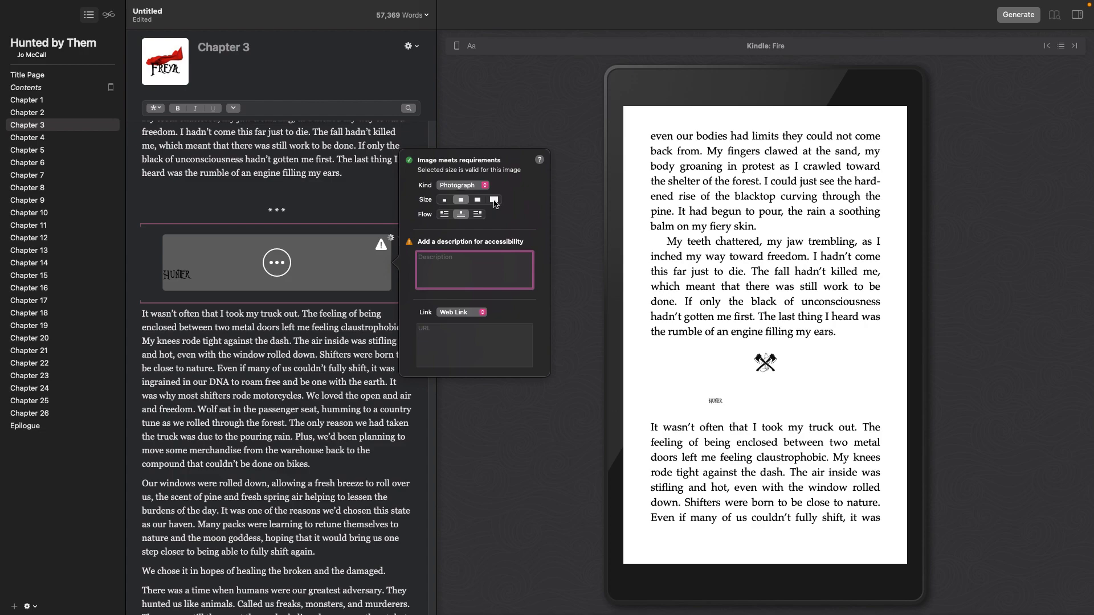
click(494, 200)
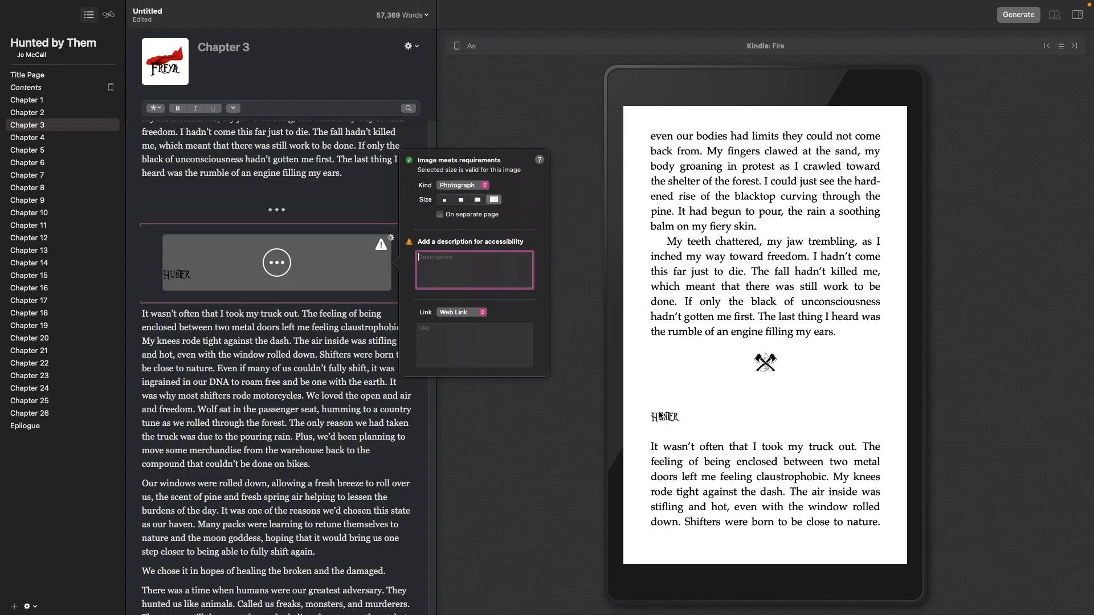
Try the Portrait kind on the Hunter name image, return it to Photograph and close the image settings
click(465, 186)
click(460, 210)
click(471, 185)
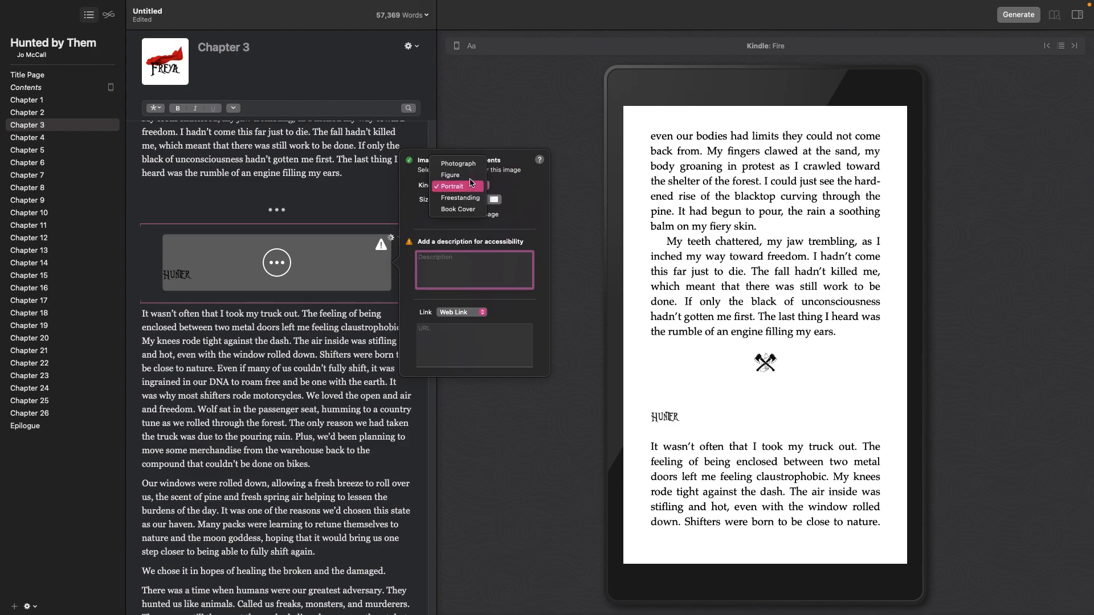
click(467, 164)
click(753, 423)
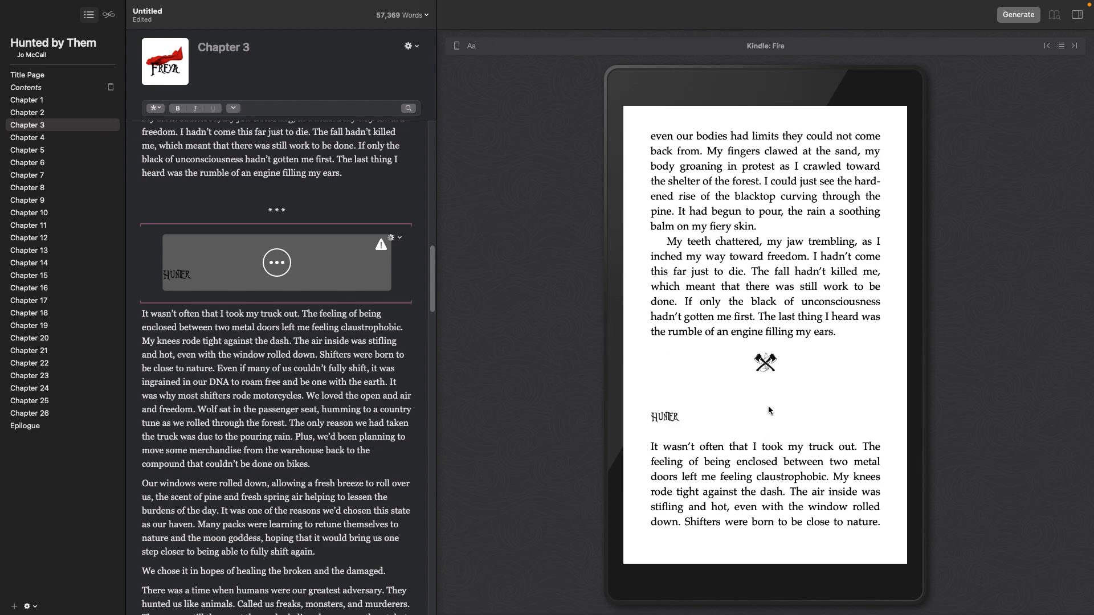
Copy the Hunter name image below the ornamental break in Chapter 3
scroll(238, 437, down, 5)
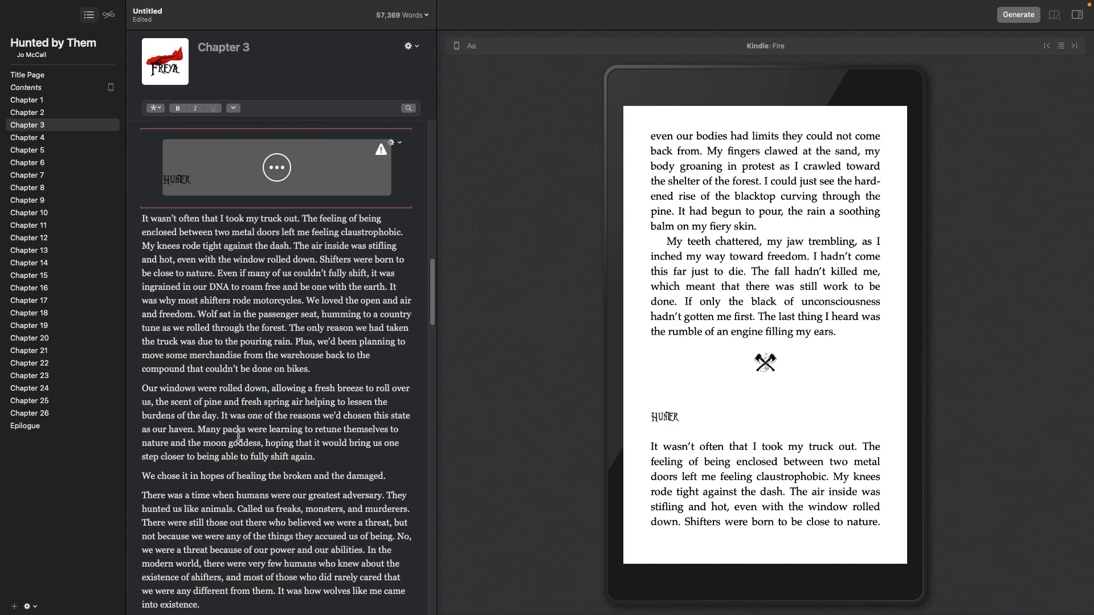
scroll(239, 437, up, 6)
click(144, 313)
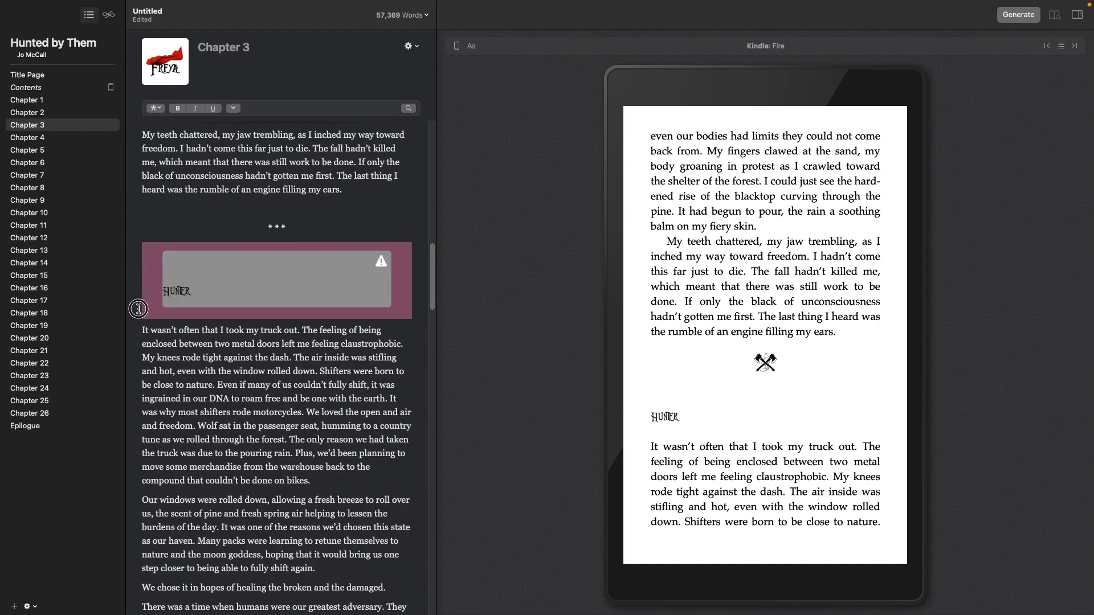
right_click(161, 287)
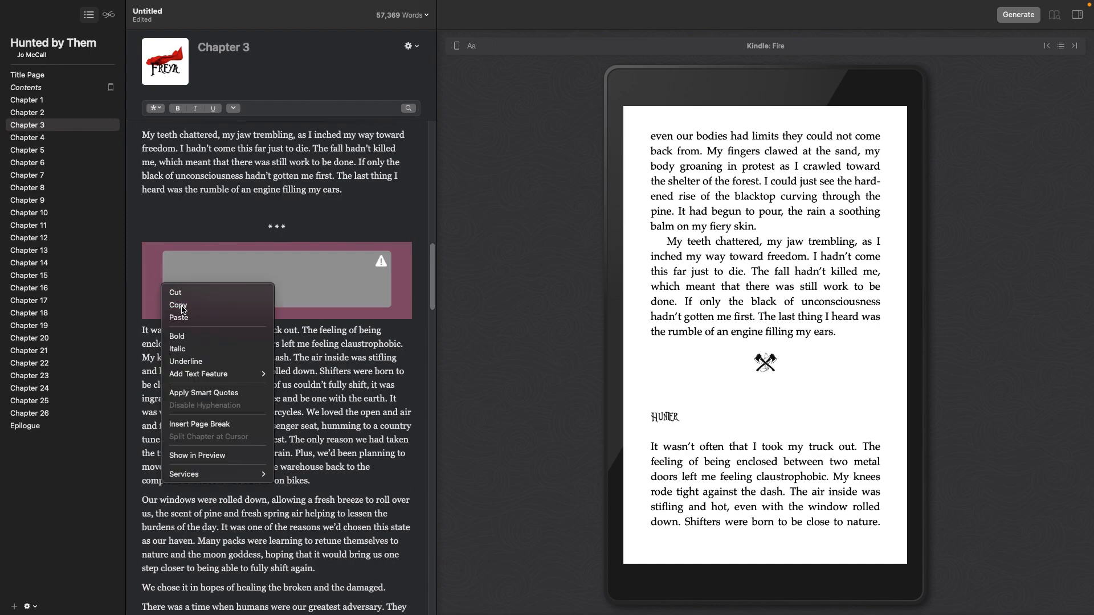
click(178, 305)
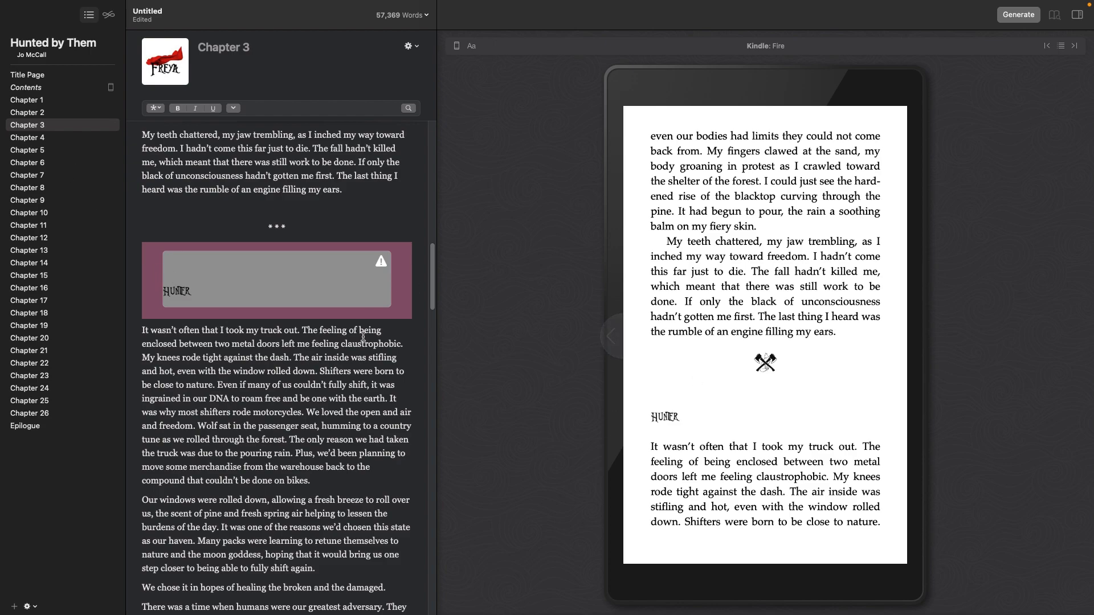
Delete the "Freya" text subheading above the first paragraph of Chapter 4
click(25, 138)
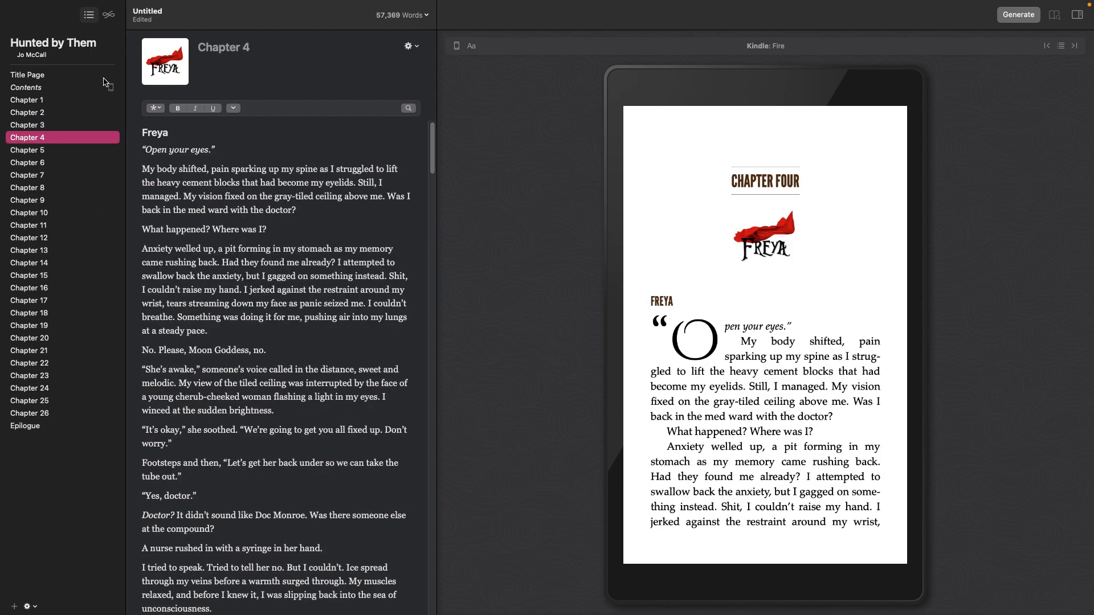
click(143, 150)
key(shift+Up)
key(BackSpace)
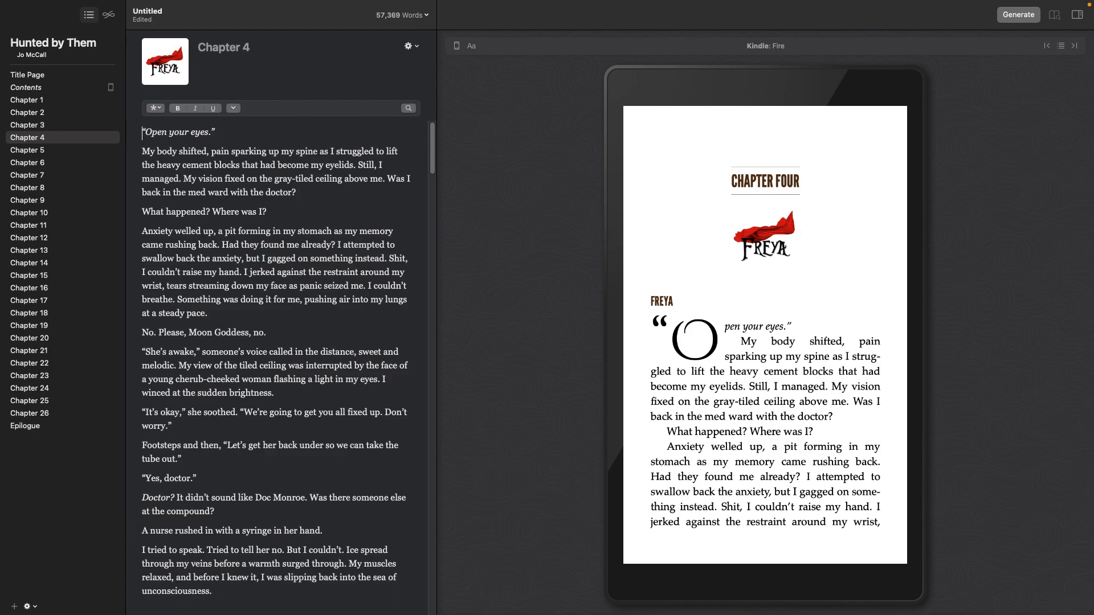
Page through the Kindle Fire preview from the start of Chapter 3 into Chapter 4 to check the layout
click(84, 126)
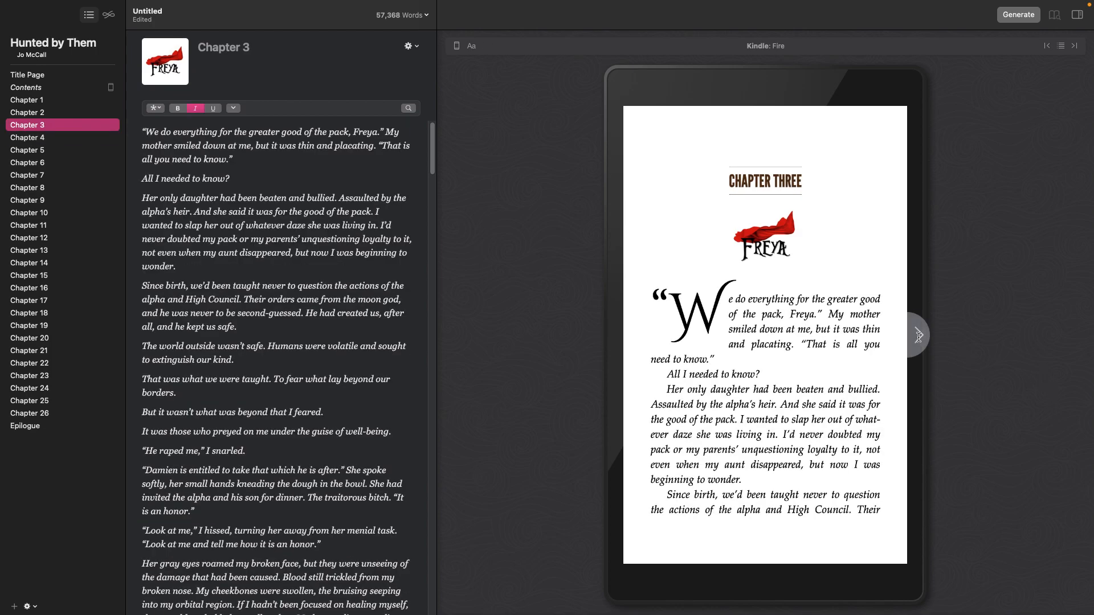
click(909, 336)
click(907, 336)
click(908, 336)
click(907, 336)
click(908, 336)
click(908, 336)
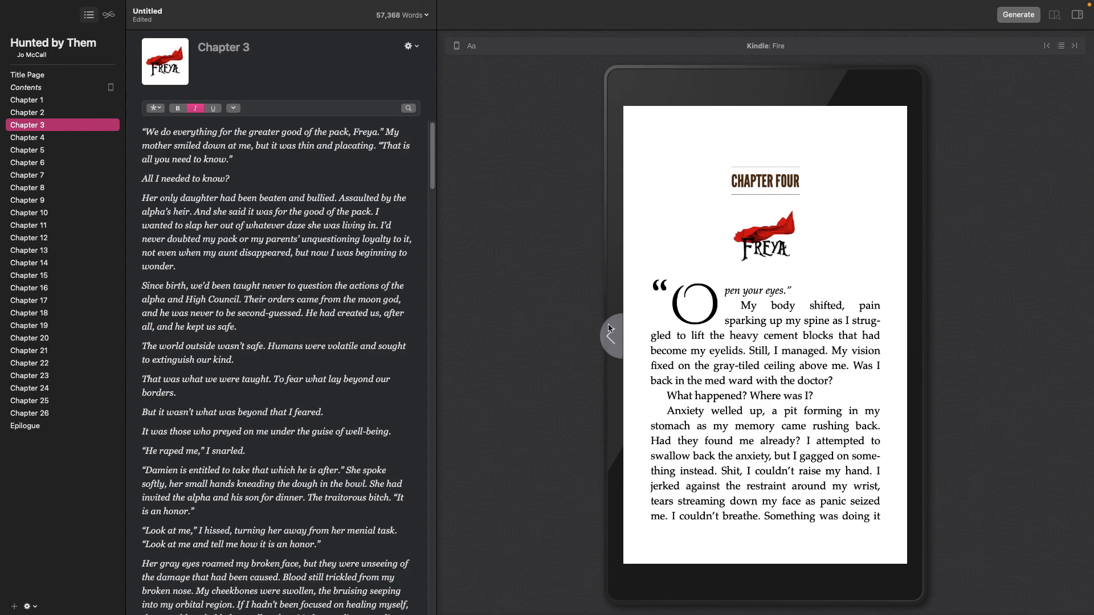
click(611, 334)
click(909, 337)
click(908, 336)
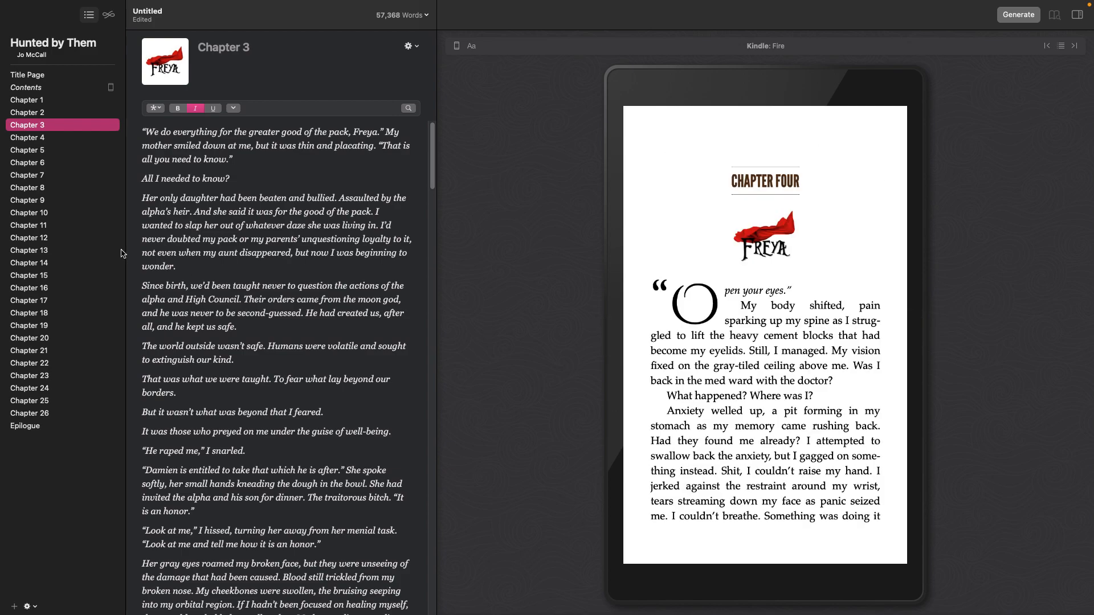
mouse_move(923, 335)
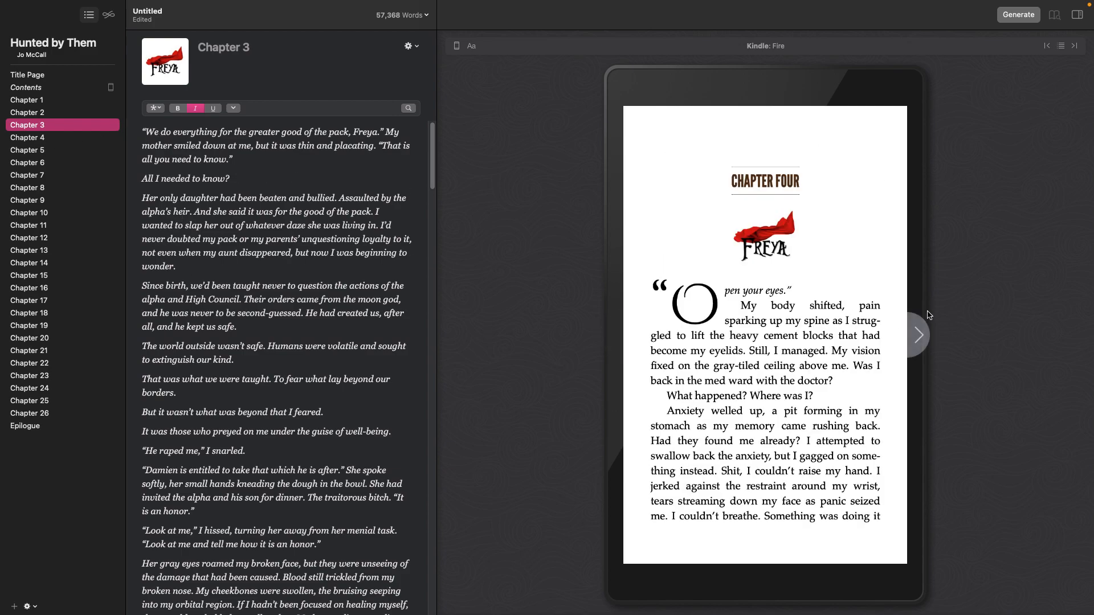
click(924, 336)
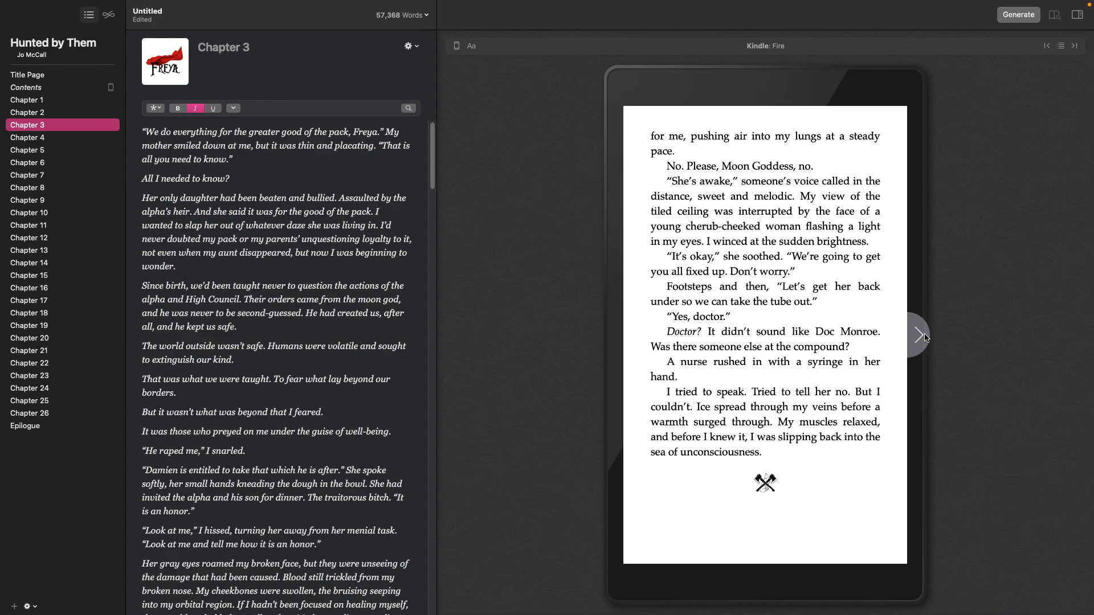
click(925, 337)
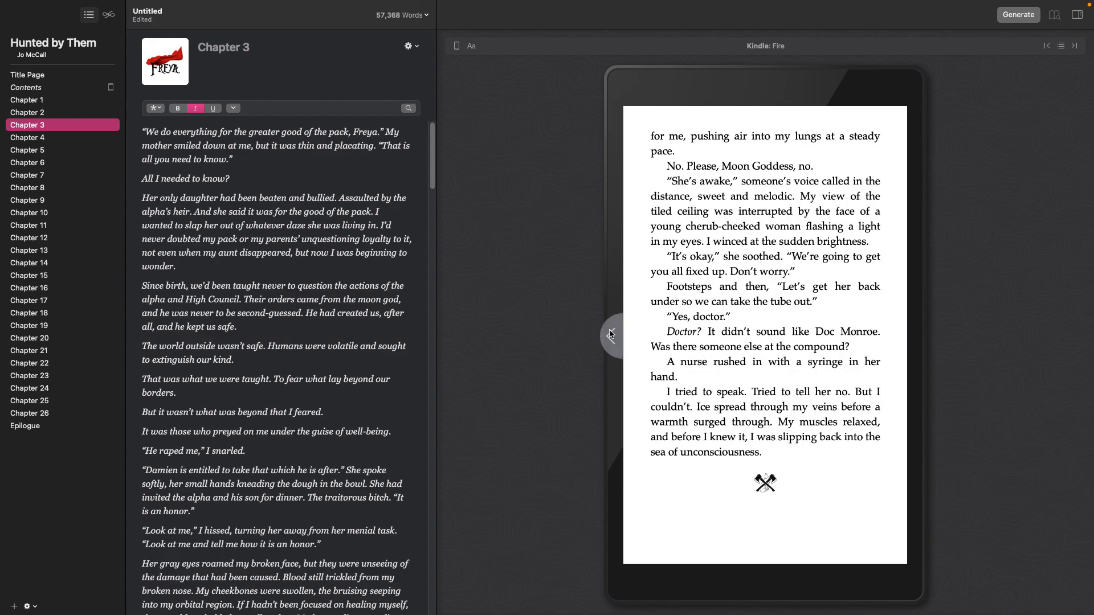
Try a blank line before the "My body shifted" paragraph in Chapter 4 and remove it again
click(38, 139)
click(144, 153)
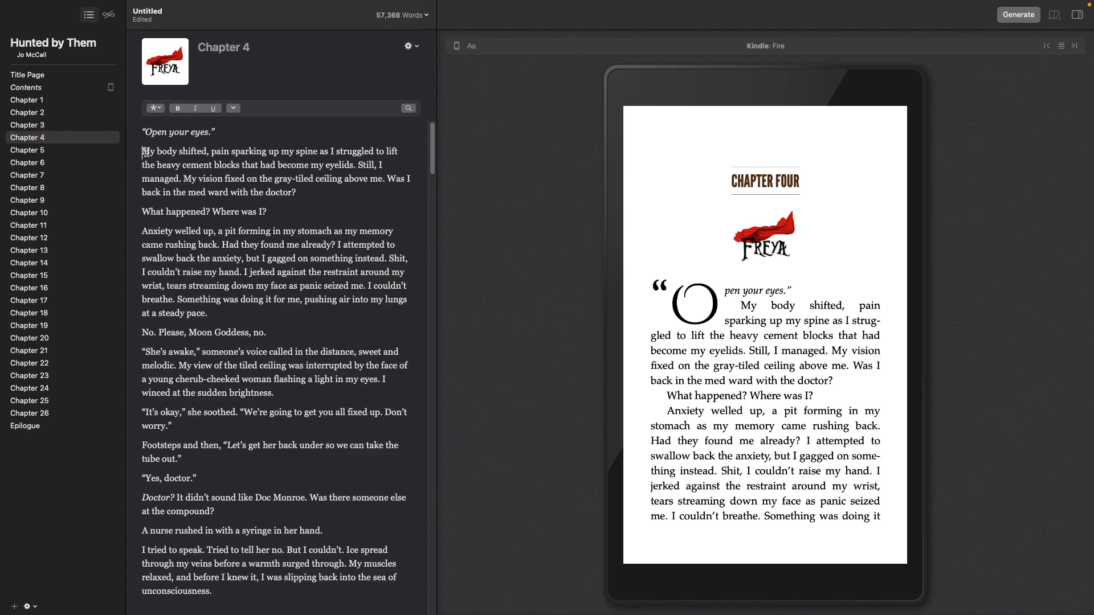
key(Return)
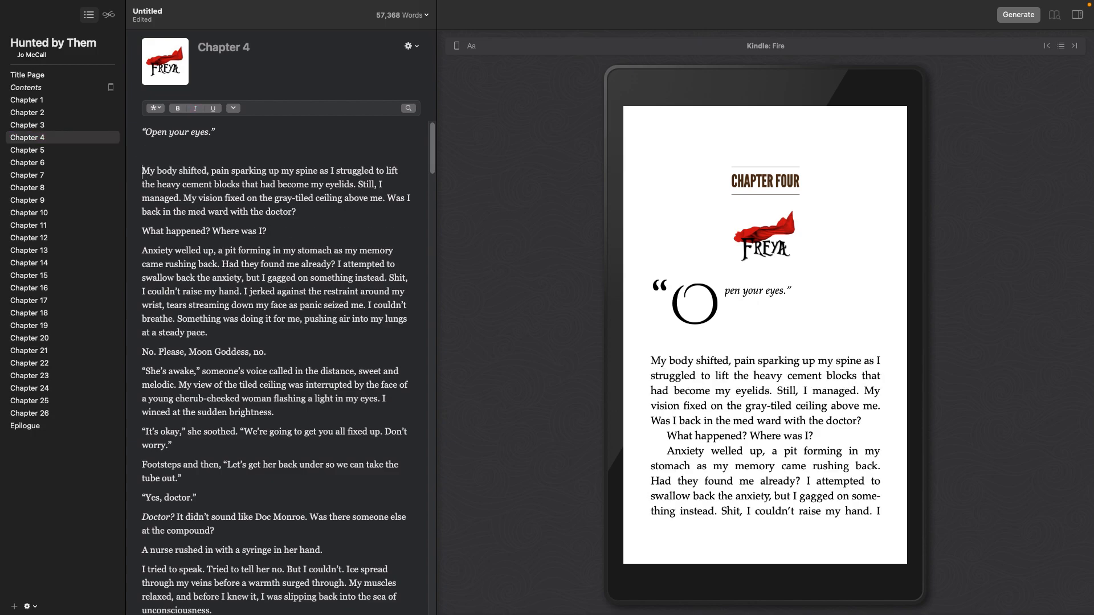
key(BackSpace)
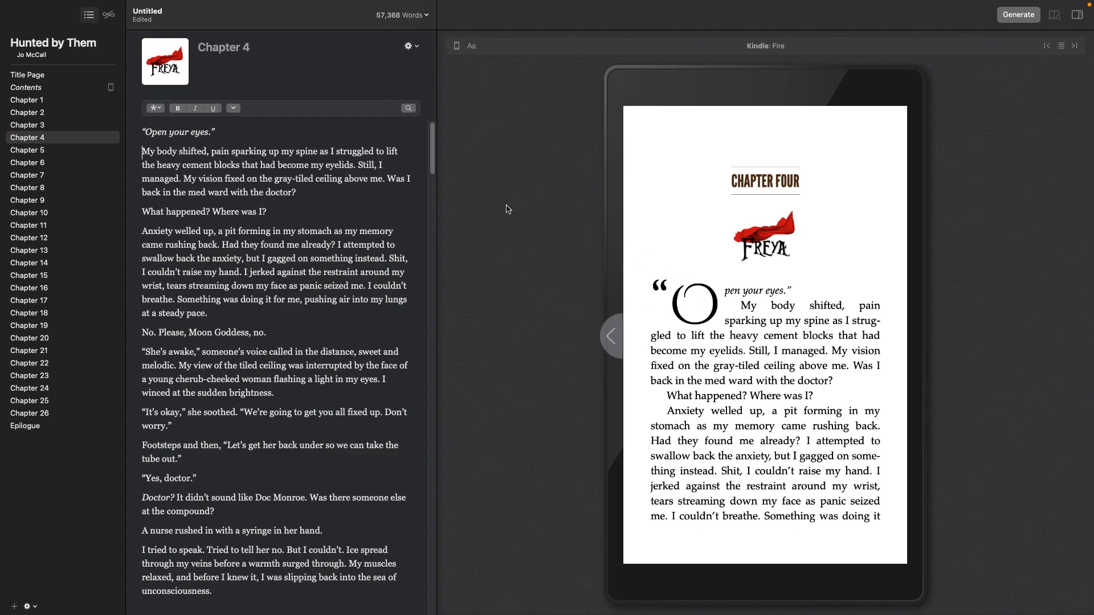
Page through the Kindle Fire preview from the start of Chapter 4 to the opening of Chapter 5 to check the layout
click(908, 340)
click(907, 341)
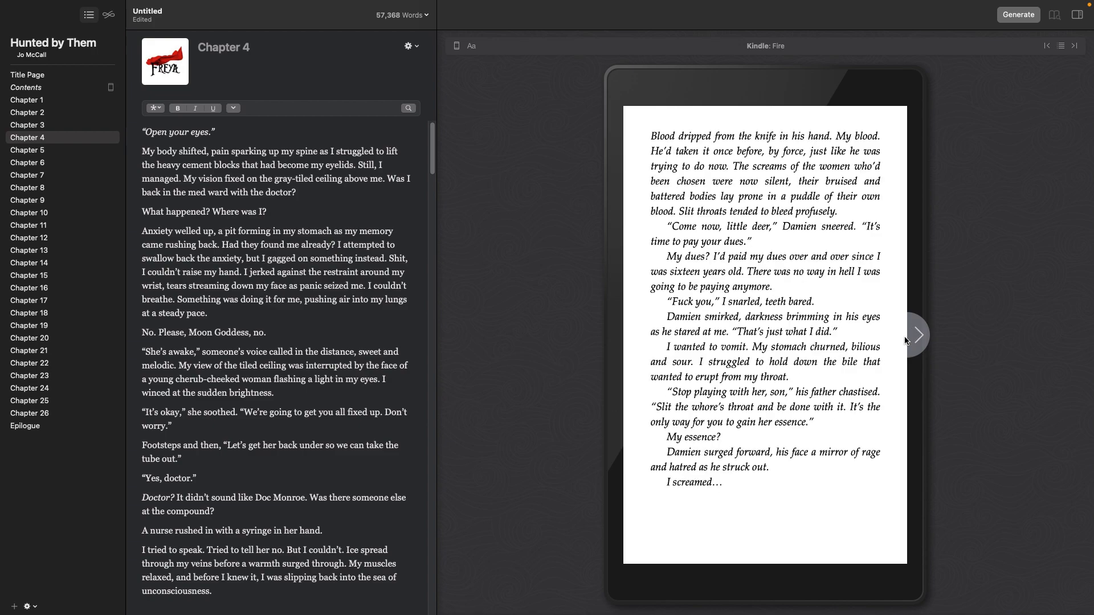
click(907, 340)
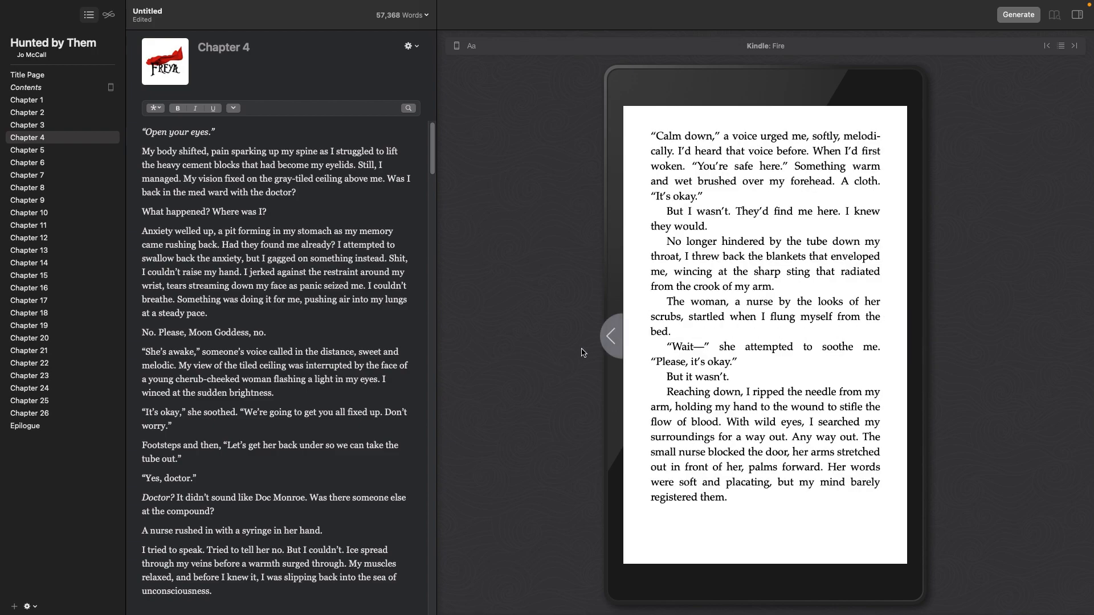
click(613, 336)
click(613, 336)
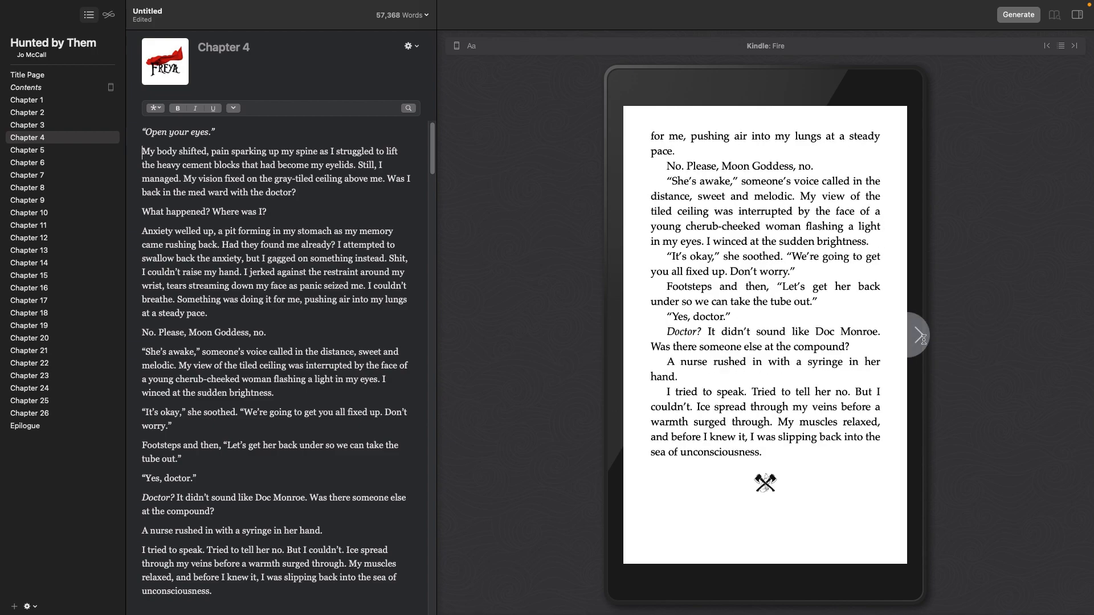
click(907, 340)
click(907, 341)
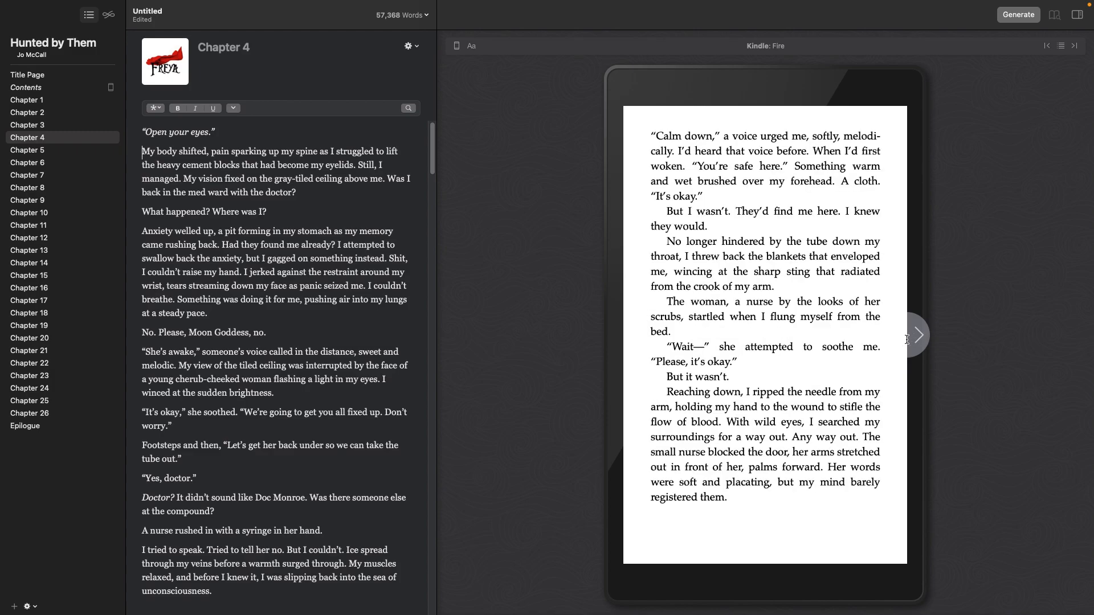
click(908, 340)
click(907, 341)
click(907, 340)
click(908, 340)
click(907, 341)
click(907, 341)
click(907, 341)
click(907, 340)
click(907, 340)
click(908, 341)
click(907, 340)
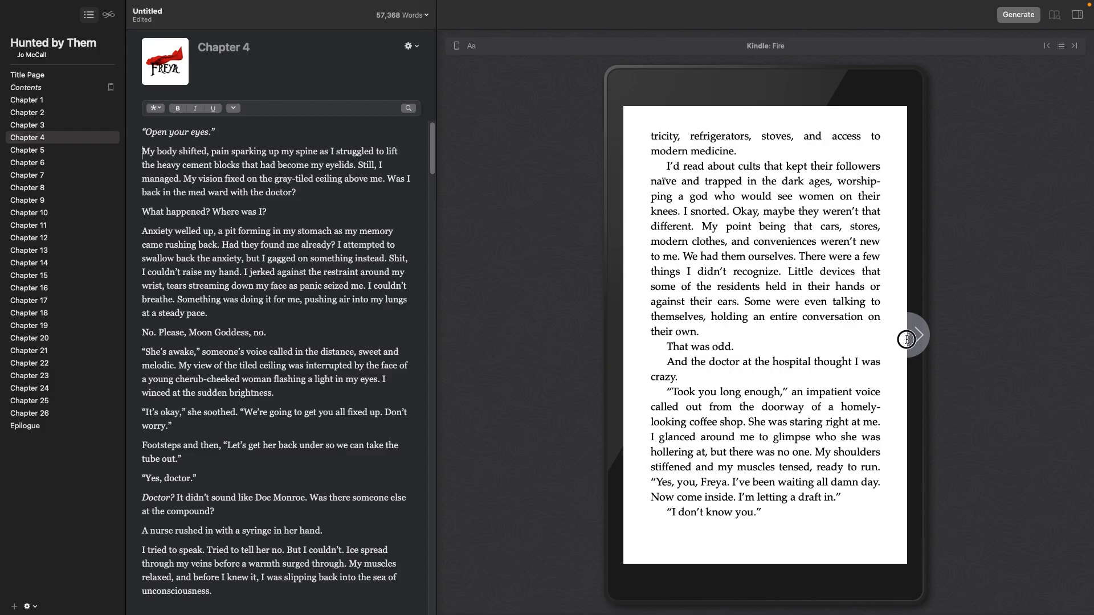
click(908, 341)
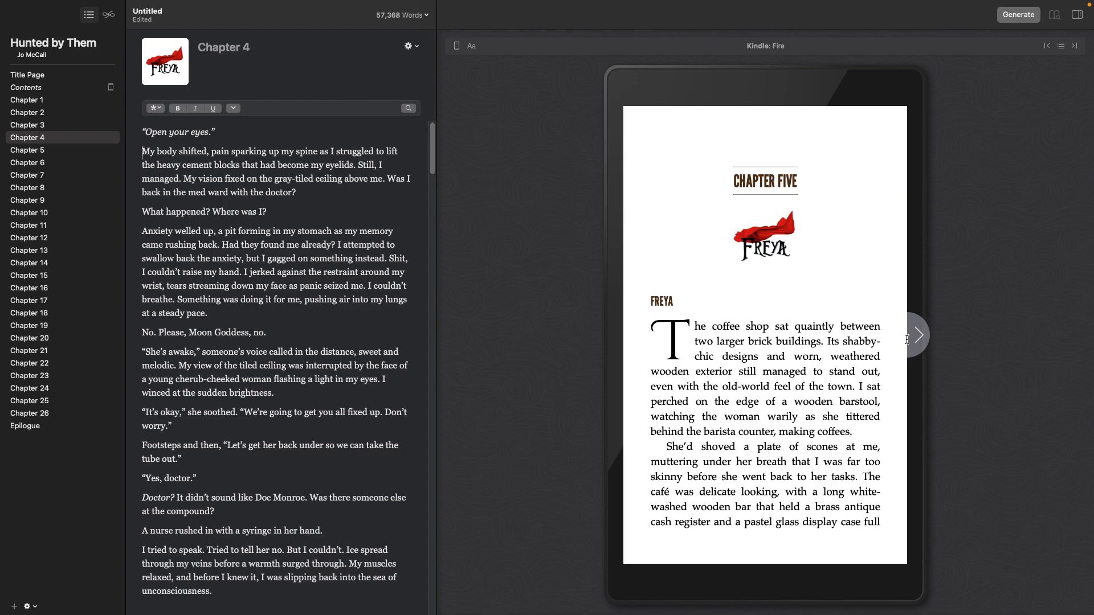
click(623, 342)
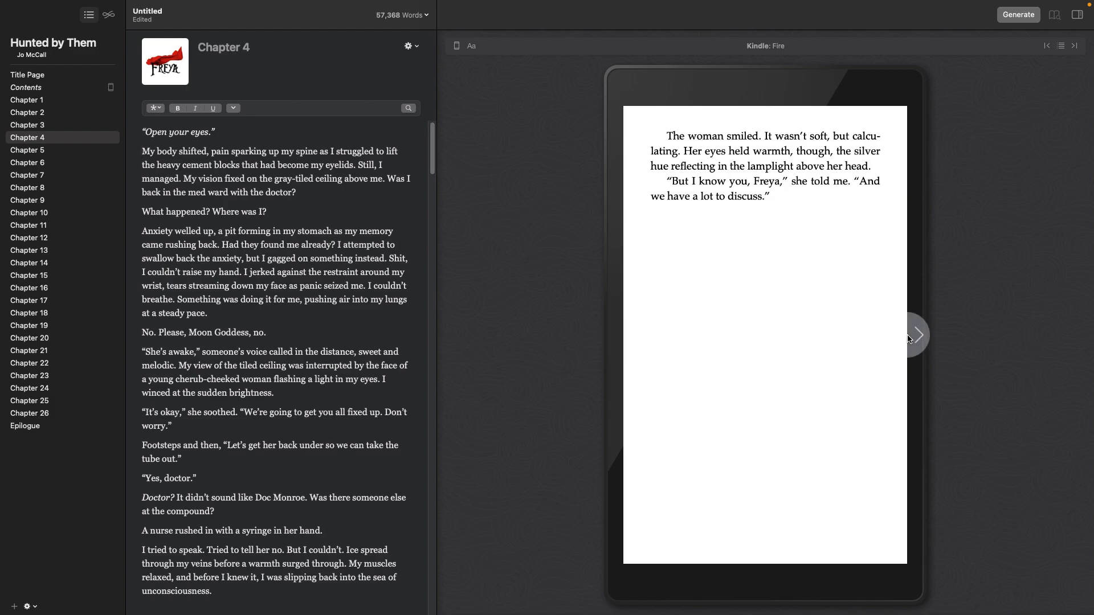
click(919, 336)
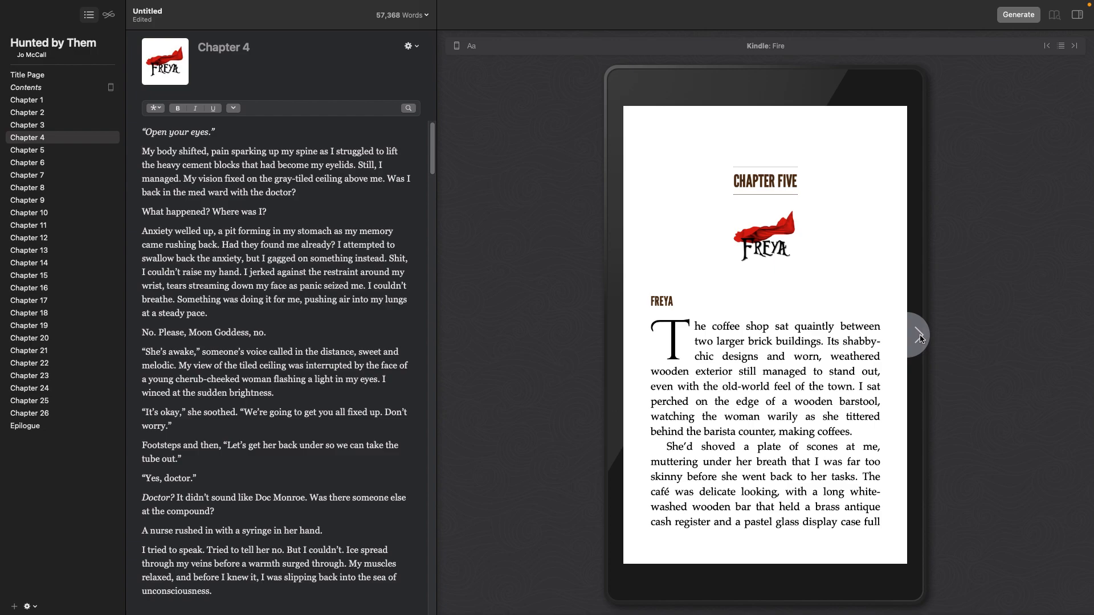
Delete the "Freya" text subheading and the blank line above the first paragraph of Chapter 5
click(89, 153)
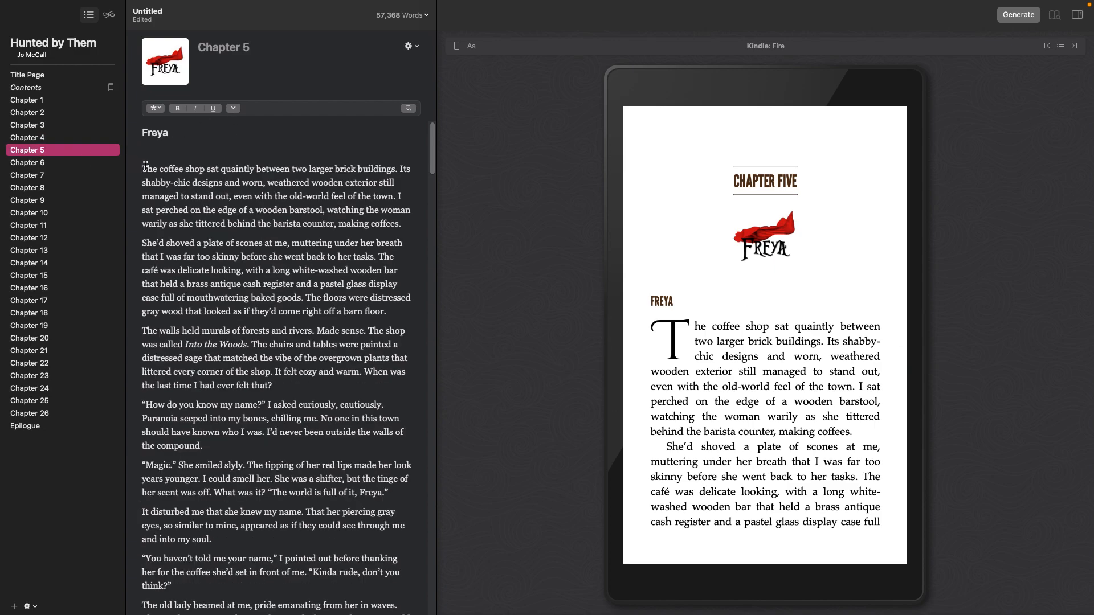
drag(144, 163, 136, 139)
key(BackSpace)
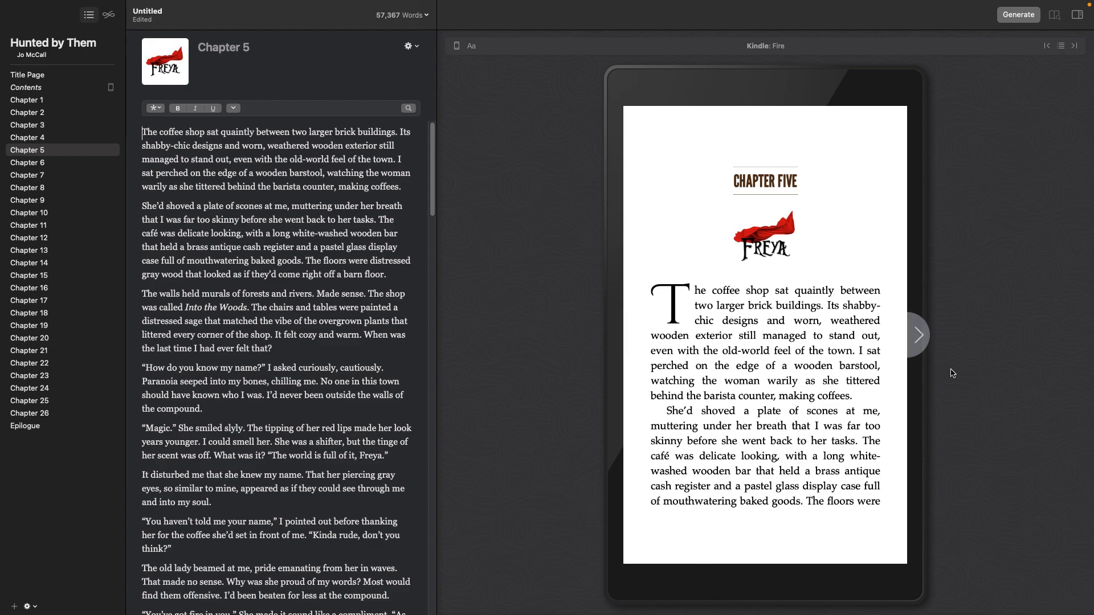
Delete the "WOLF" text subheading and the blank line after it below the ornamental break in Chapter 5
click(918, 337)
click(919, 336)
click(918, 337)
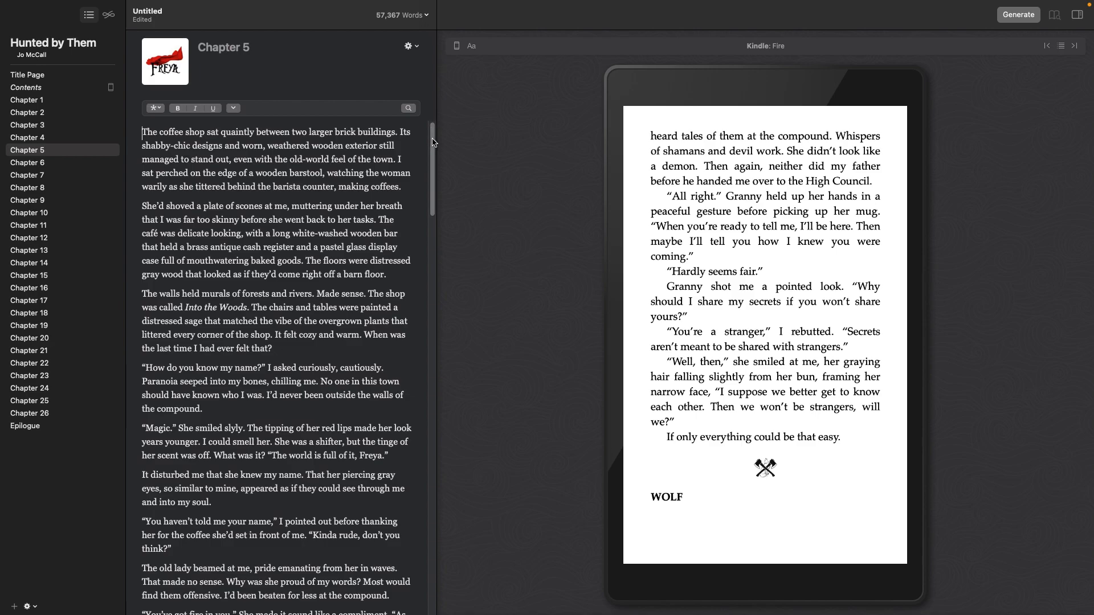
scroll(427, 211, down, 10)
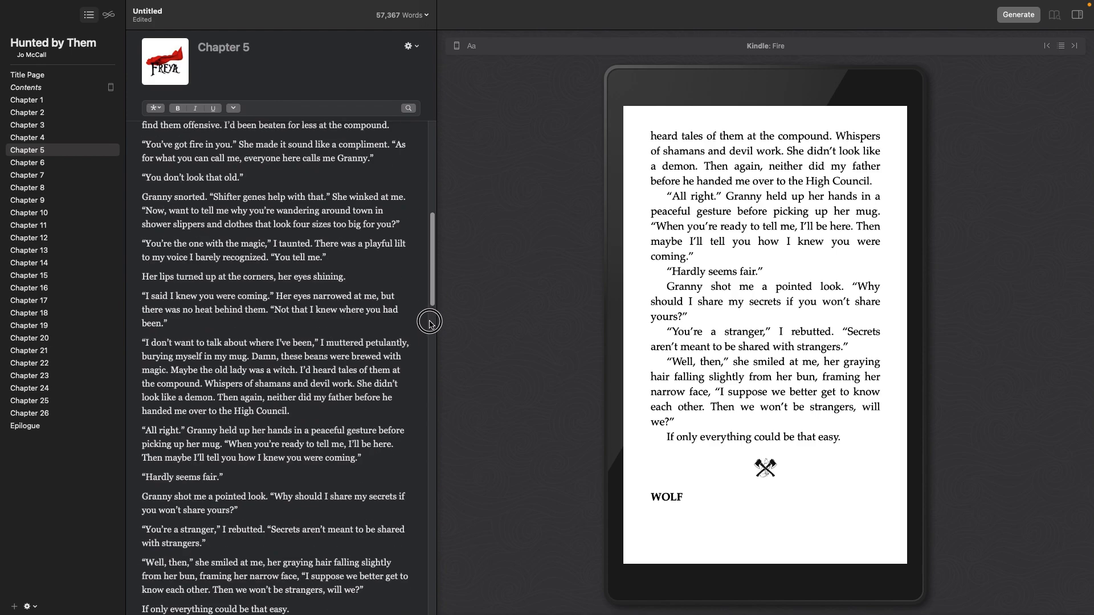
scroll(409, 456, down, 7)
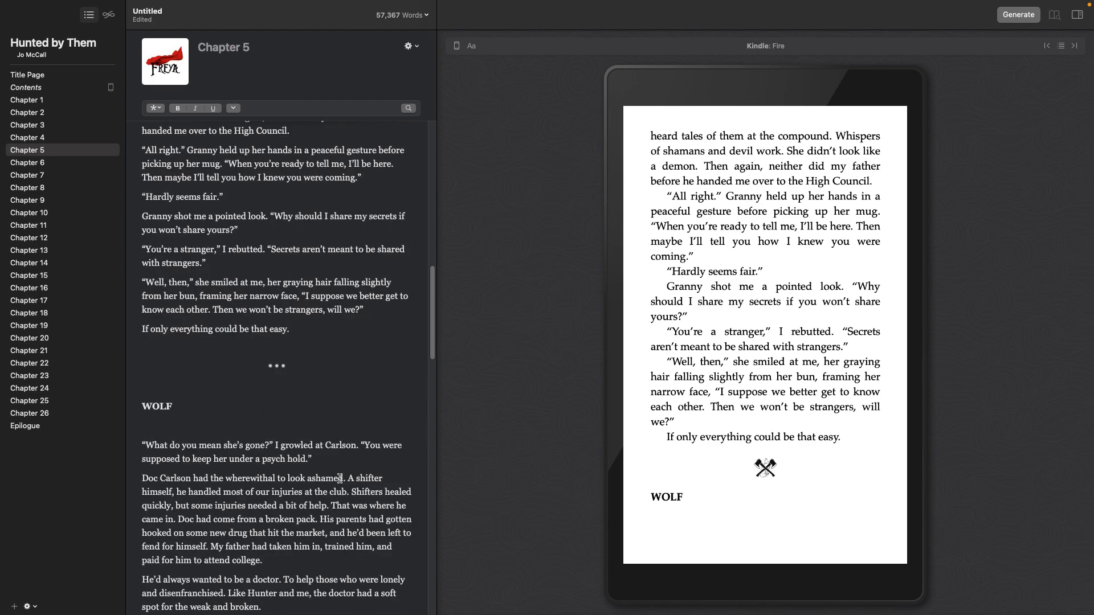
drag(135, 232, 141, 210)
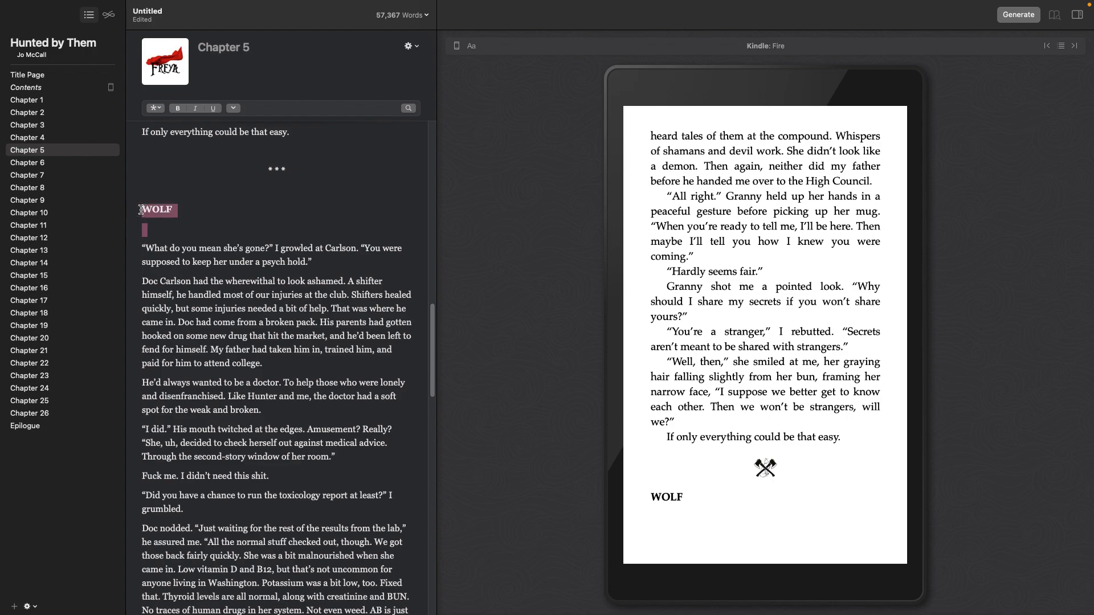
key(BackSpace)
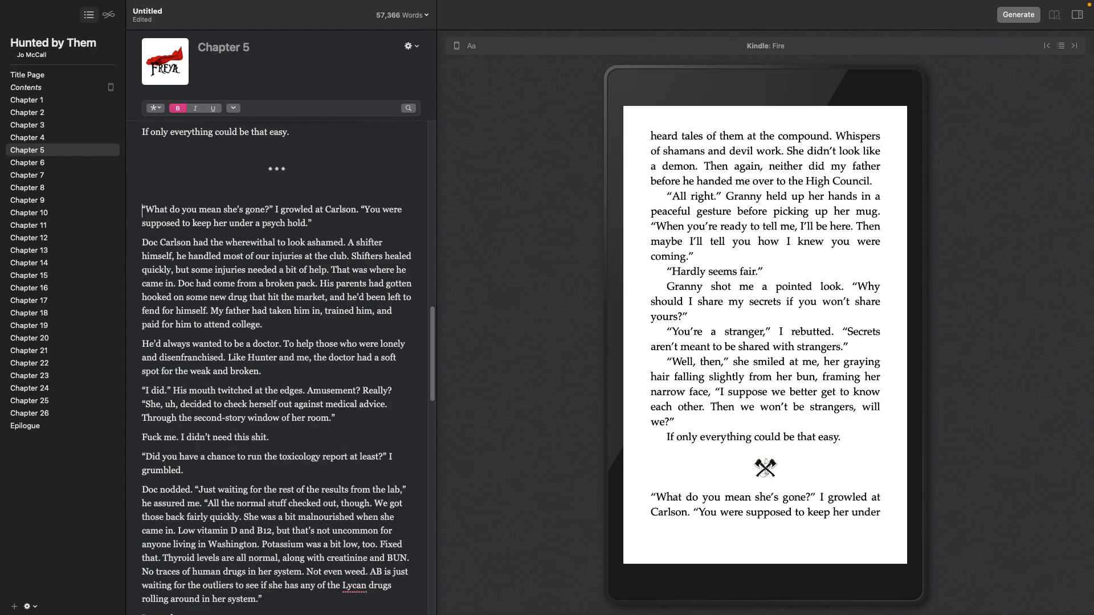
Paste the copied name image below the Chapter 5 ornamental break and replace its picture with 1HUNTED NAMES (2).png from Downloads
key(super+v)
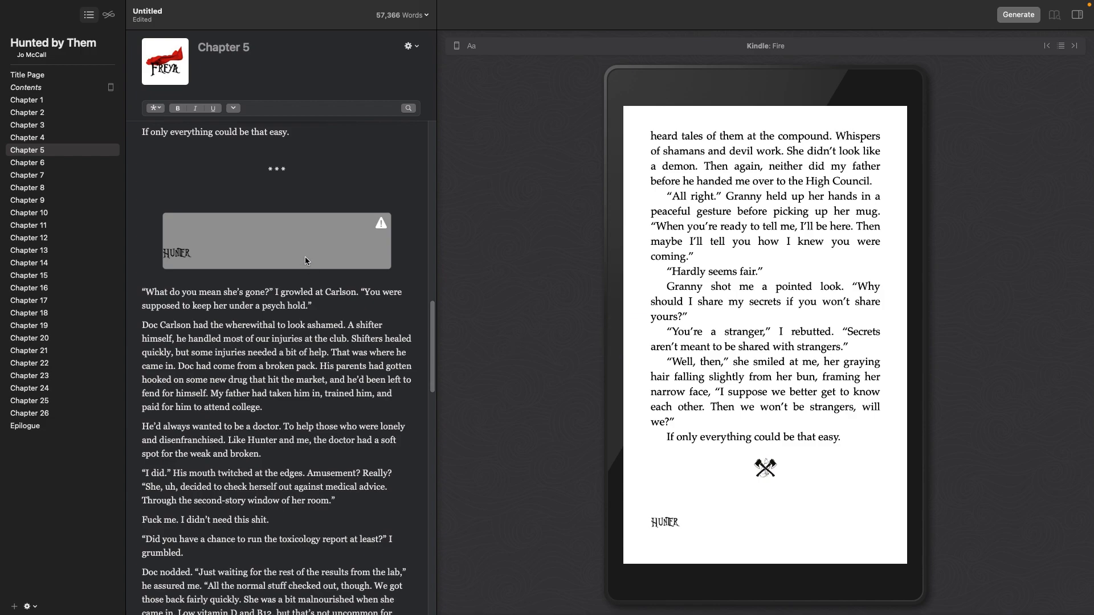
click(265, 237)
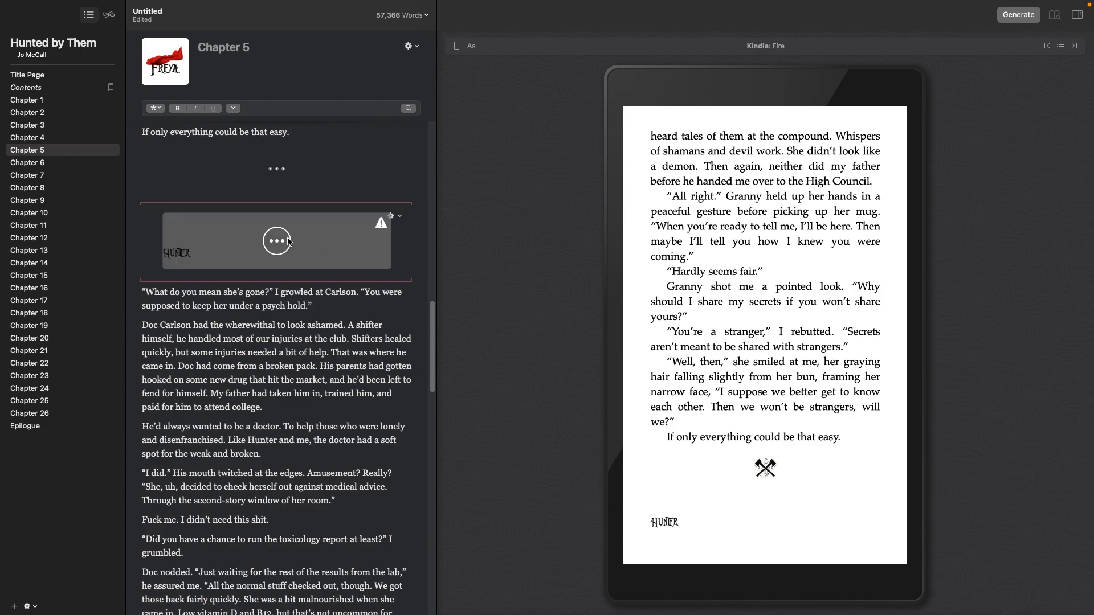
click(382, 193)
click(398, 220)
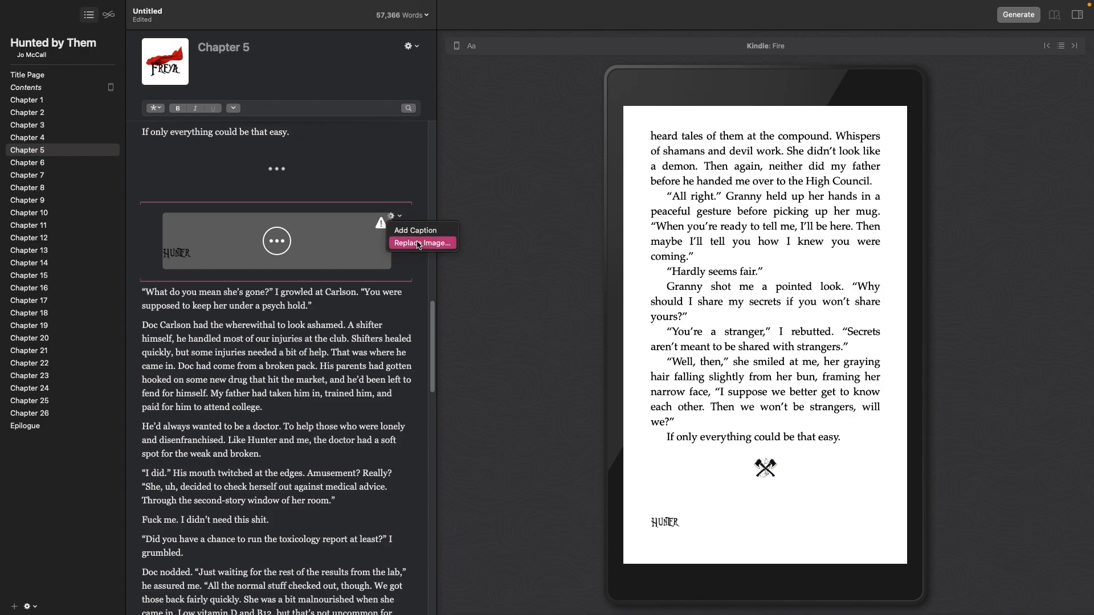
click(419, 243)
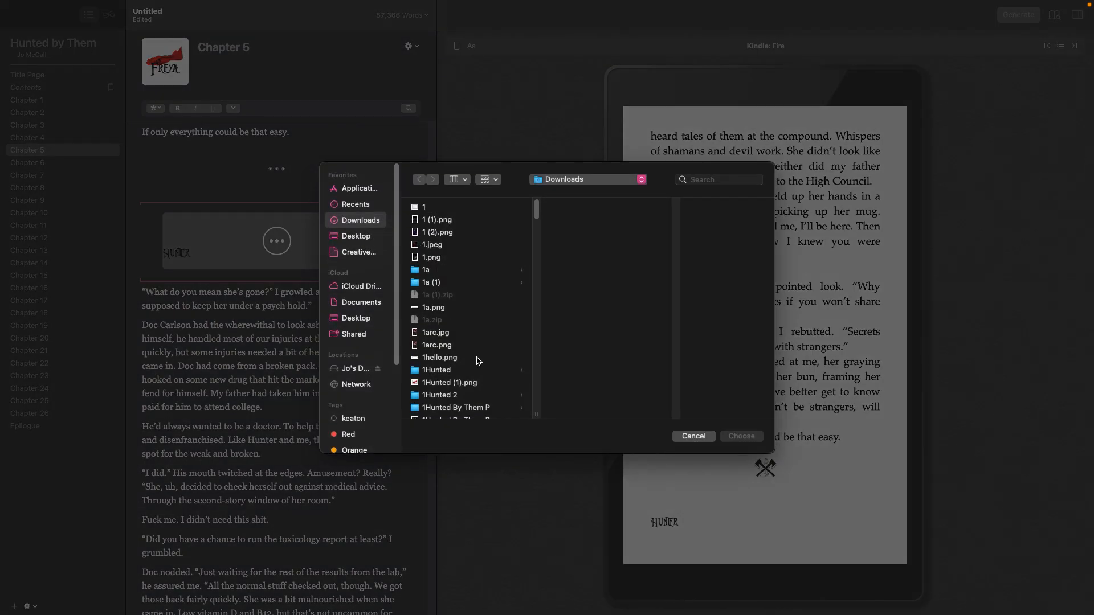
click(475, 381)
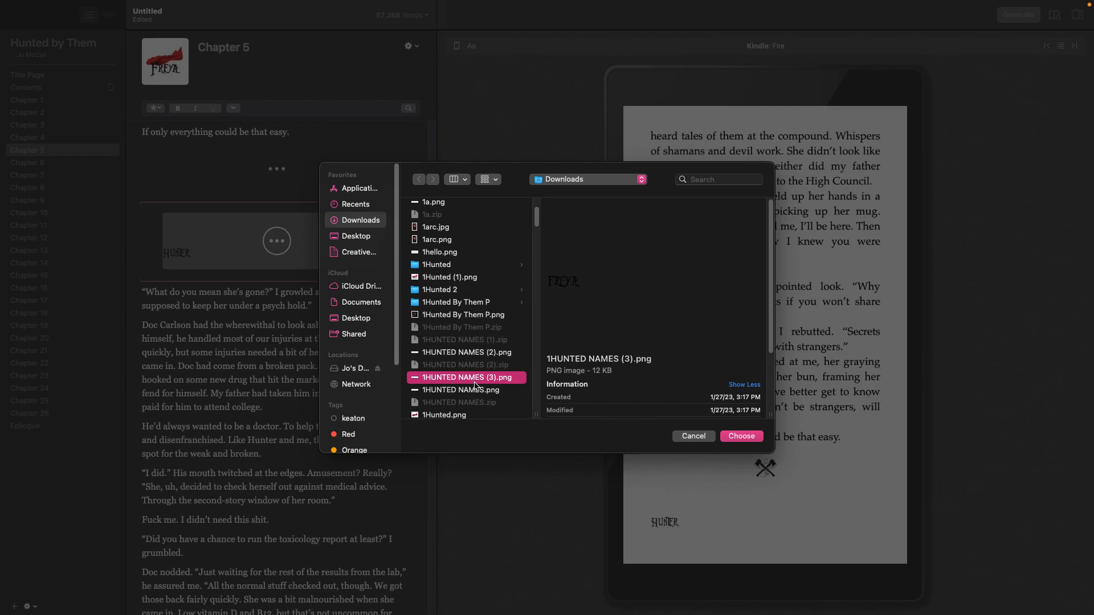
click(482, 354)
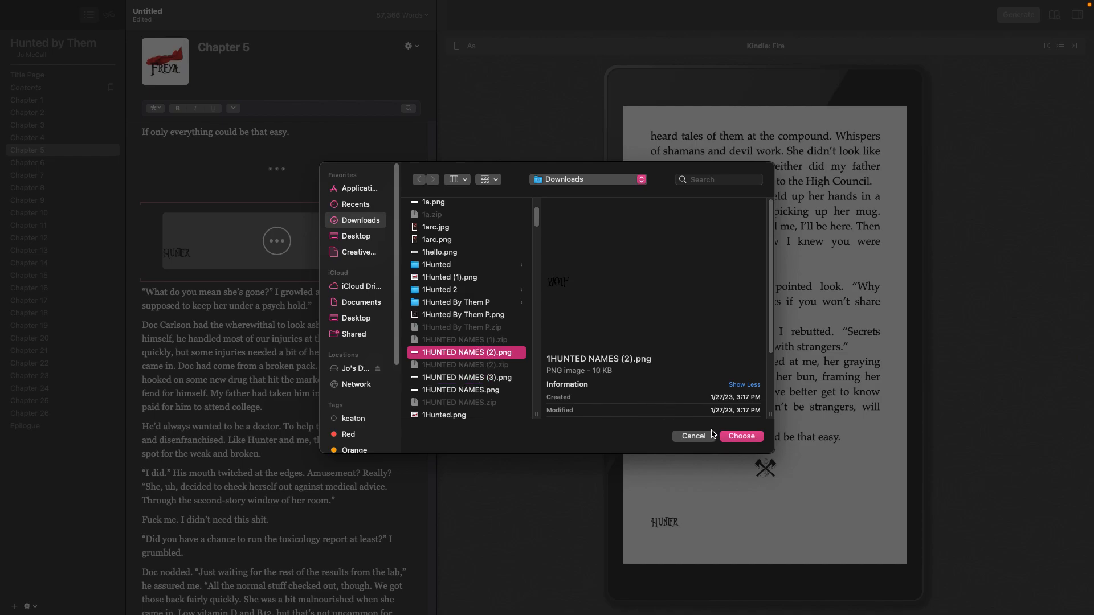
click(753, 440)
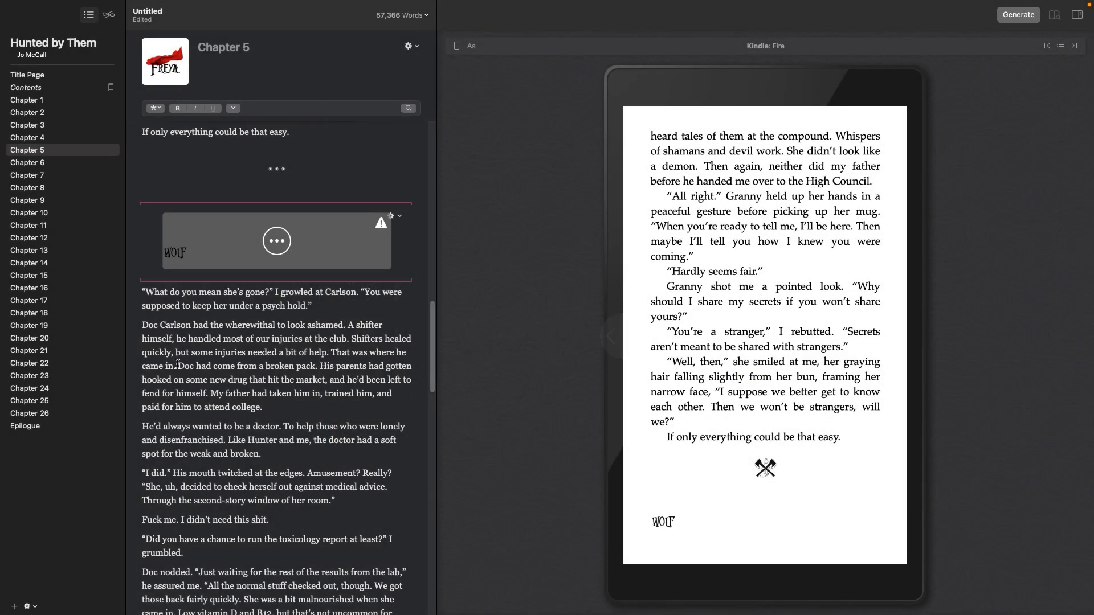
click(922, 336)
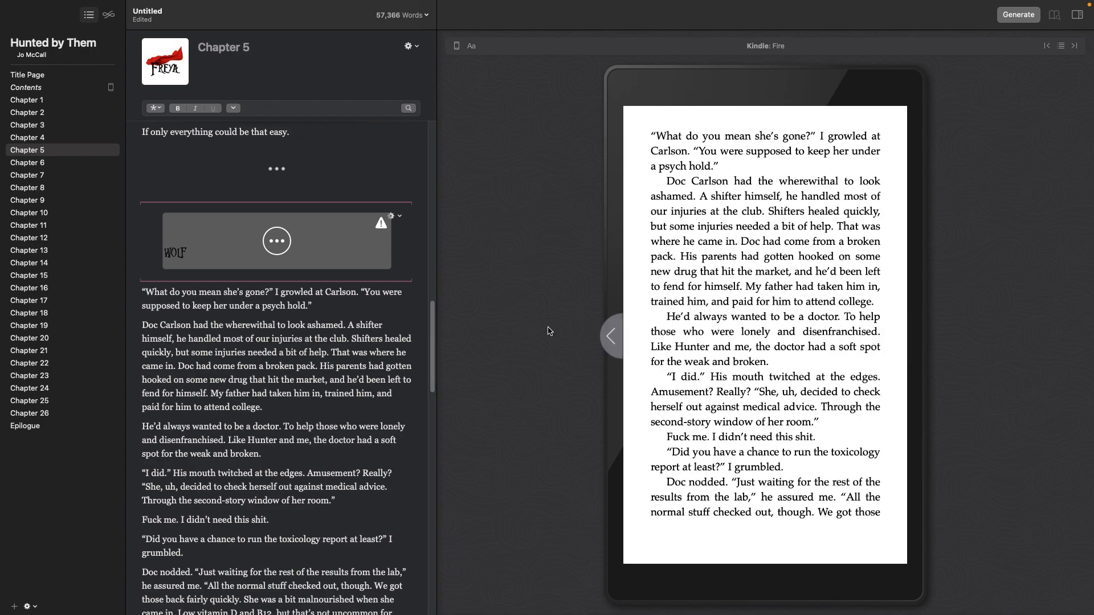
click(593, 349)
Try an extra blank line between the ornamental break and the Wolf name image in Chapter 5 and remove it again
click(277, 241)
click(150, 194)
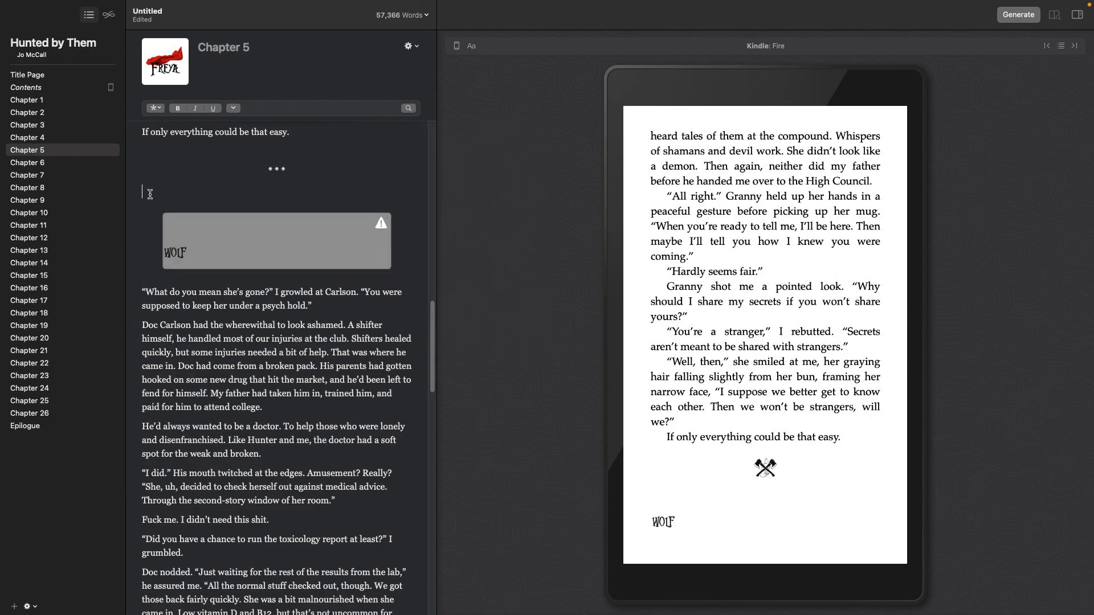
key(Return)
key(BackSpace)
Look through the rest of Chapter 5 in the text and the preview up to the opening of Chapter 6
scroll(172, 471, down, 1)
scroll(172, 471, down, 10)
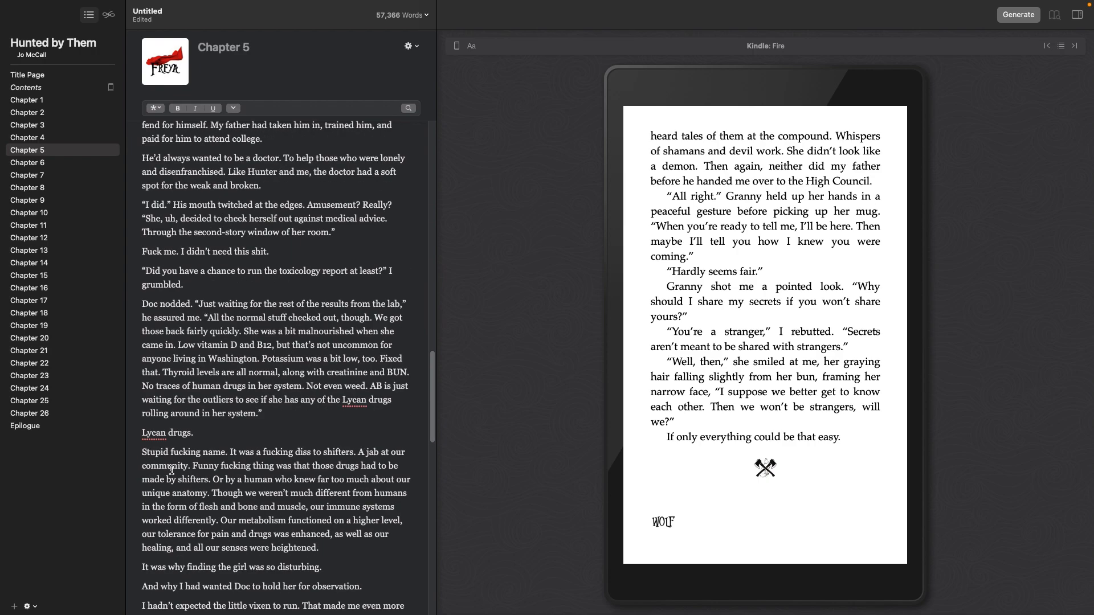
click(899, 342)
click(899, 341)
click(899, 342)
click(900, 342)
click(915, 341)
click(914, 341)
click(914, 340)
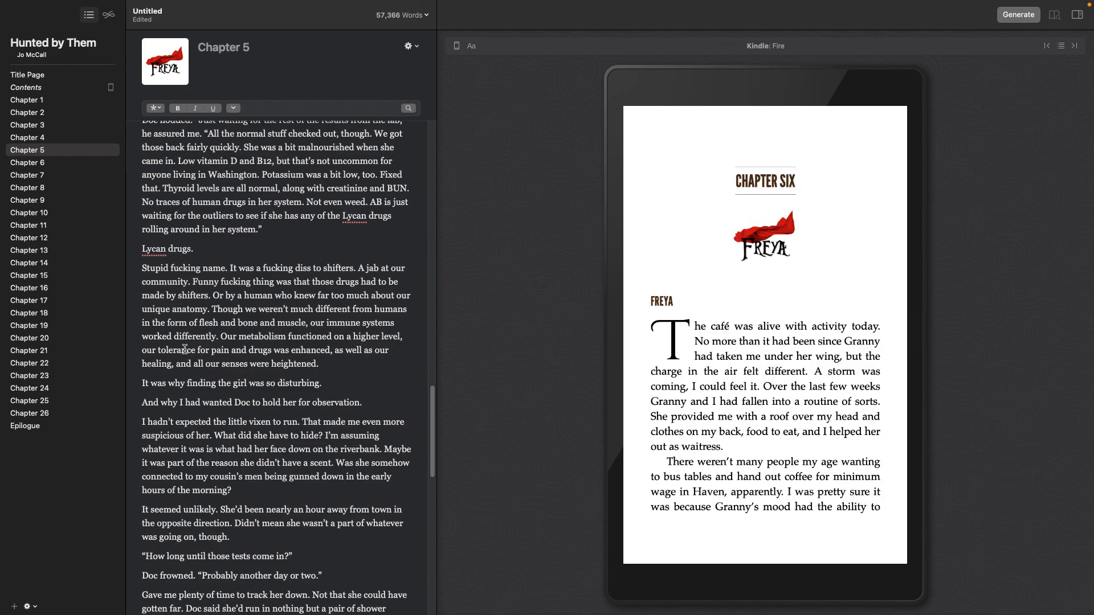
Delete the "Freya" text subheading above the first paragraph of Chapter 6
click(41, 155)
click(42, 163)
click(141, 151)
key(BackSpace)
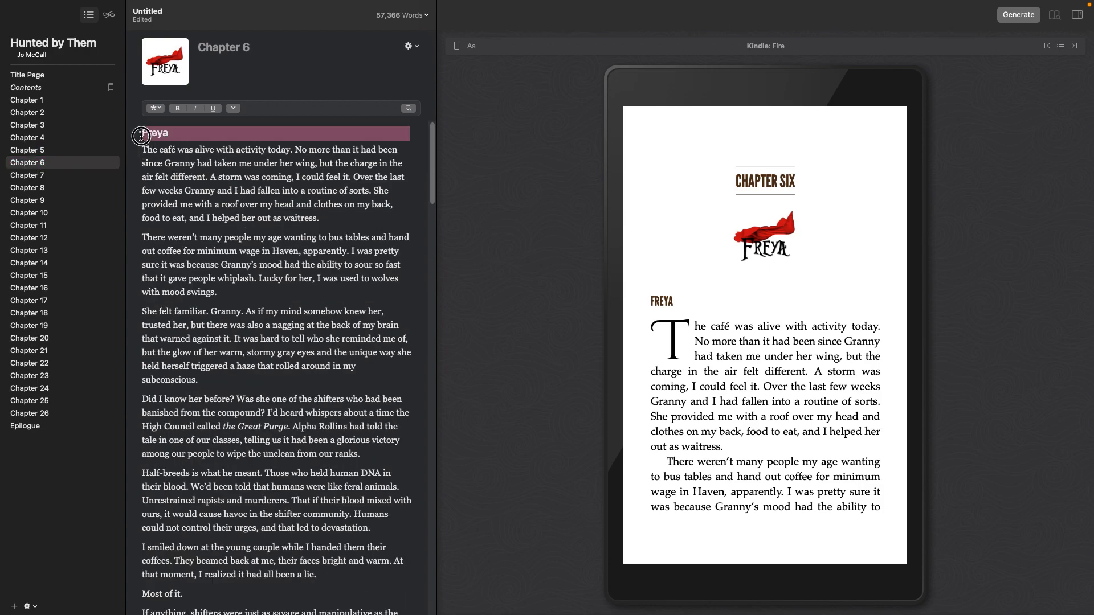
key(BackSpace)
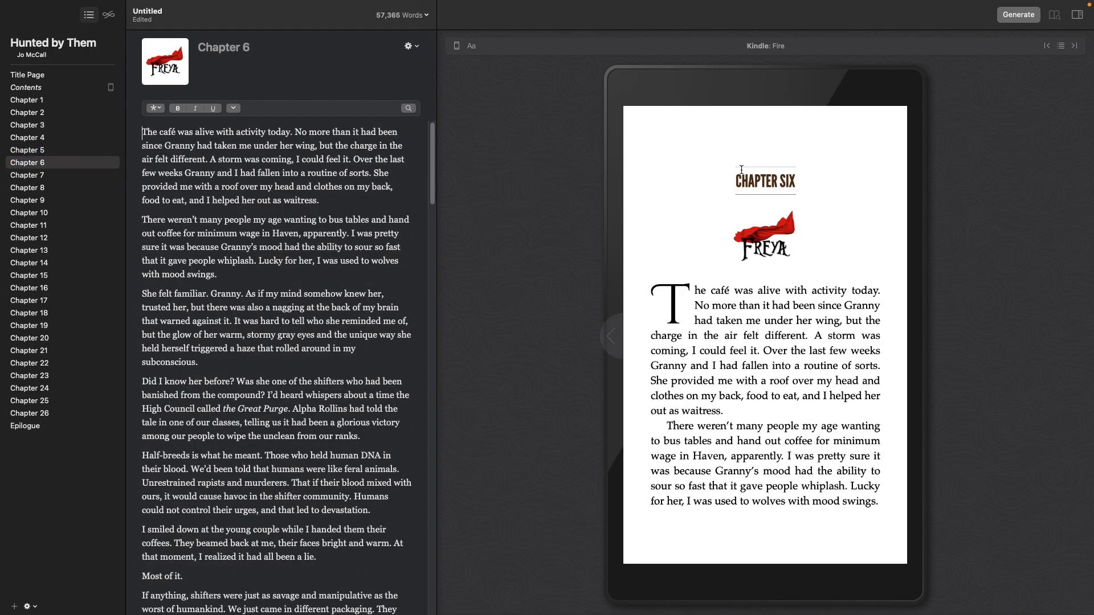
Page through the preview of Chapter 6 to the opening of Chapter 7, checking for mid-chapter subheadings and image placement
click(922, 320)
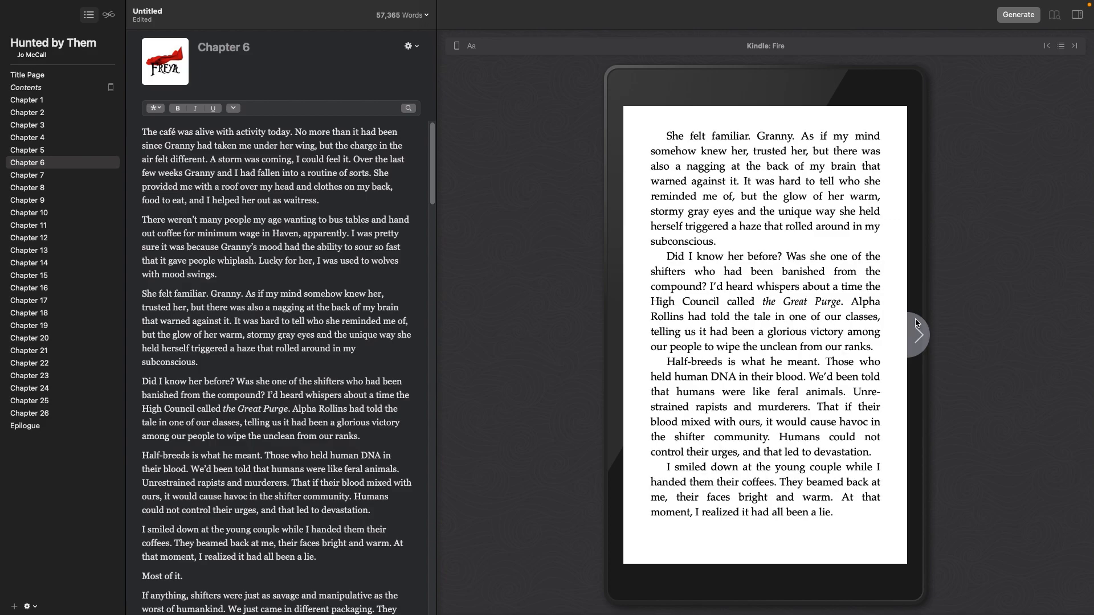
click(917, 323)
click(612, 354)
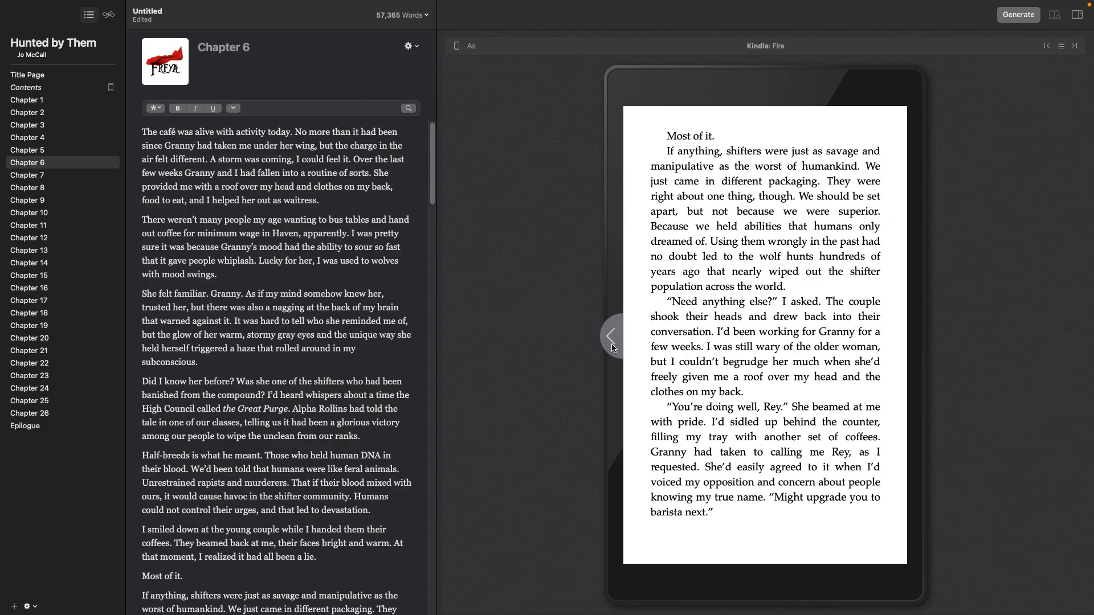
click(918, 338)
click(917, 338)
click(918, 338)
click(918, 338)
click(917, 338)
click(918, 338)
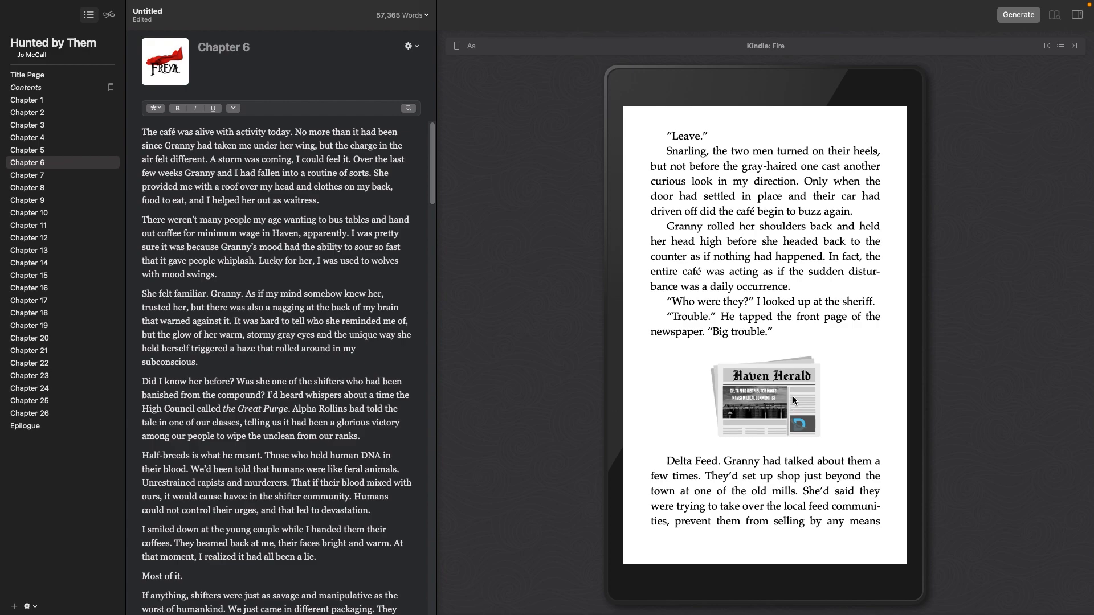
click(918, 340)
click(917, 340)
click(918, 340)
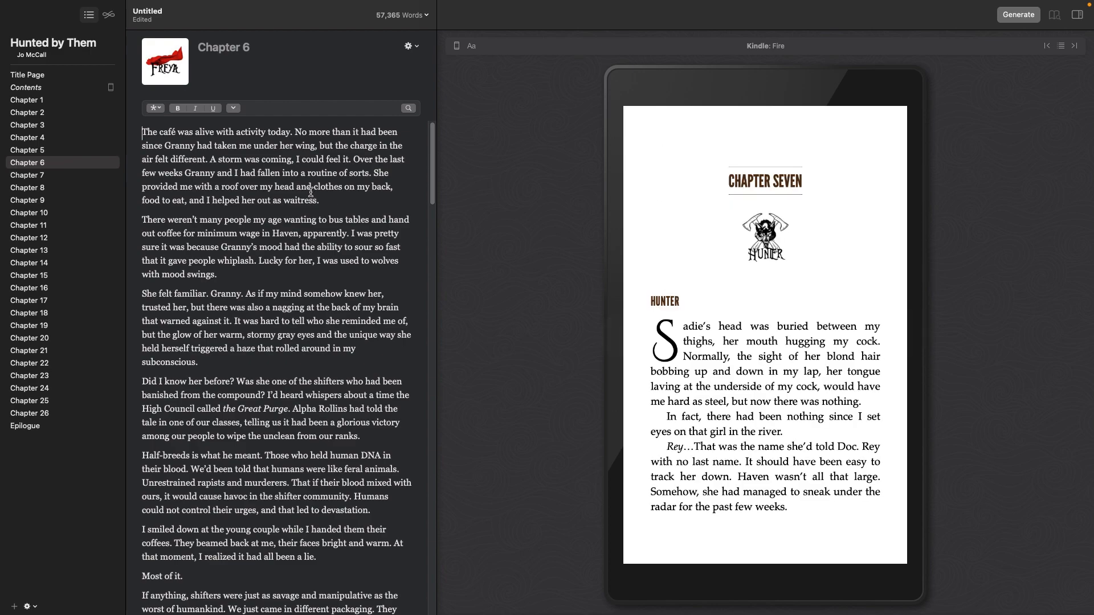
Delete the "Hunter" text subheading above the first paragraph of Chapter 7
click(50, 178)
triple_click(142, 134)
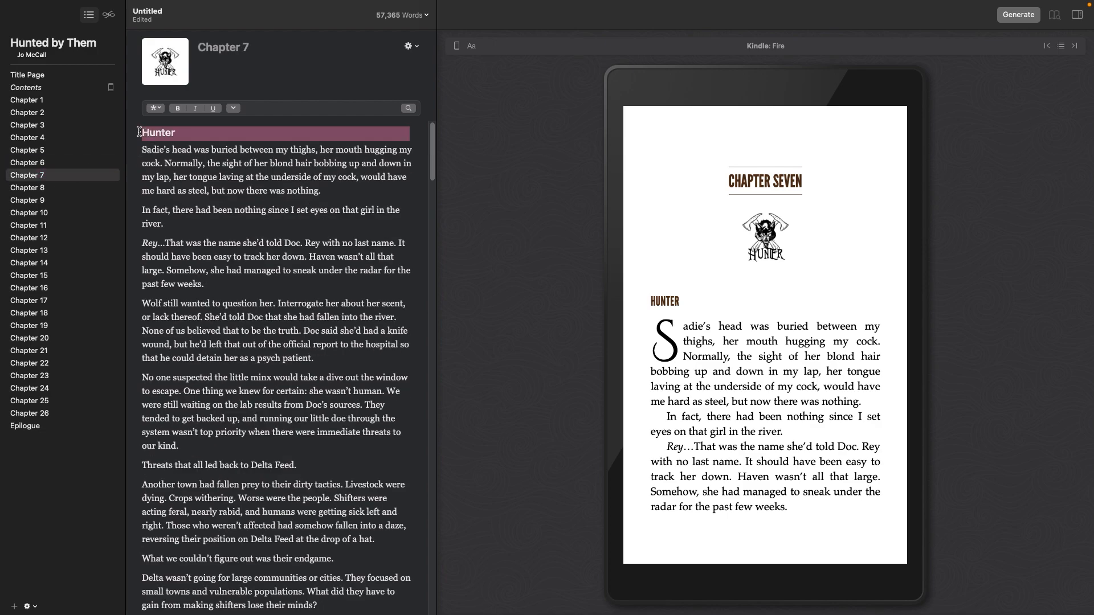
key(BackSpace)
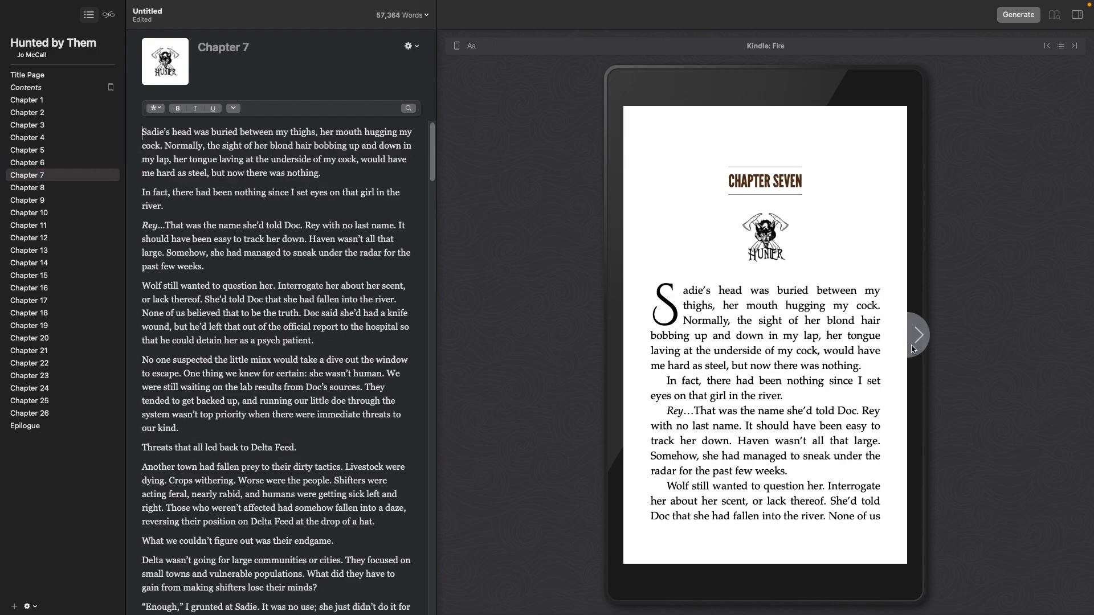
Page through the preview of Chapter 7 to the opening of Chapter 8 to check for remaining character-name subheadings
click(912, 349)
click(912, 349)
click(911, 349)
click(912, 349)
click(912, 349)
click(912, 348)
click(911, 349)
click(911, 349)
click(911, 349)
click(911, 349)
click(911, 349)
click(912, 349)
click(911, 349)
click(912, 349)
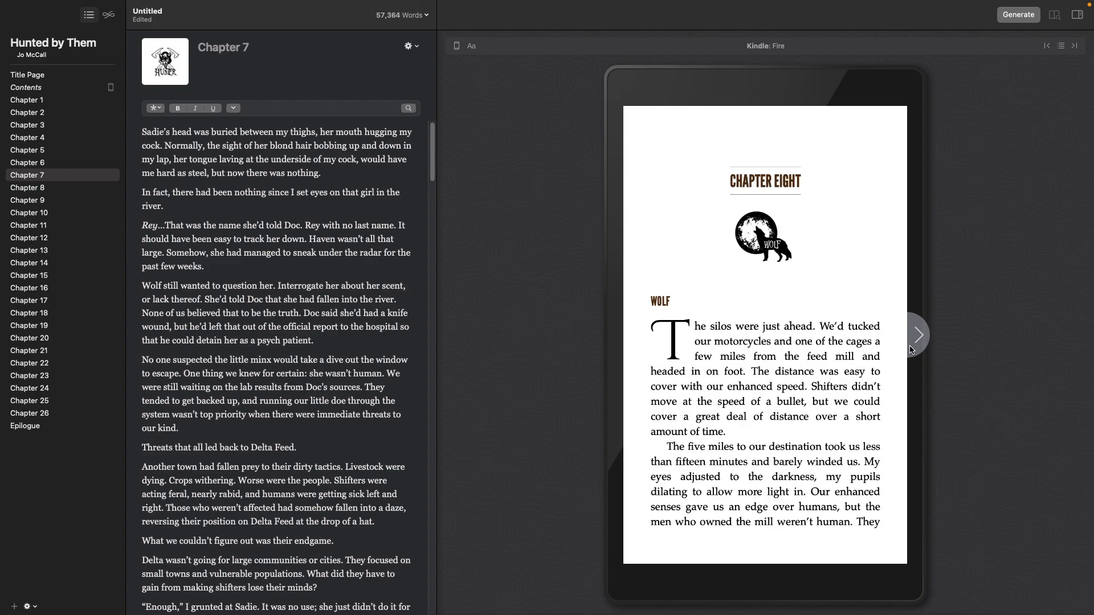
Delete the "WOLF" text subheading above the first paragraph of Chapter 8
click(36, 188)
drag(142, 148, 142, 132)
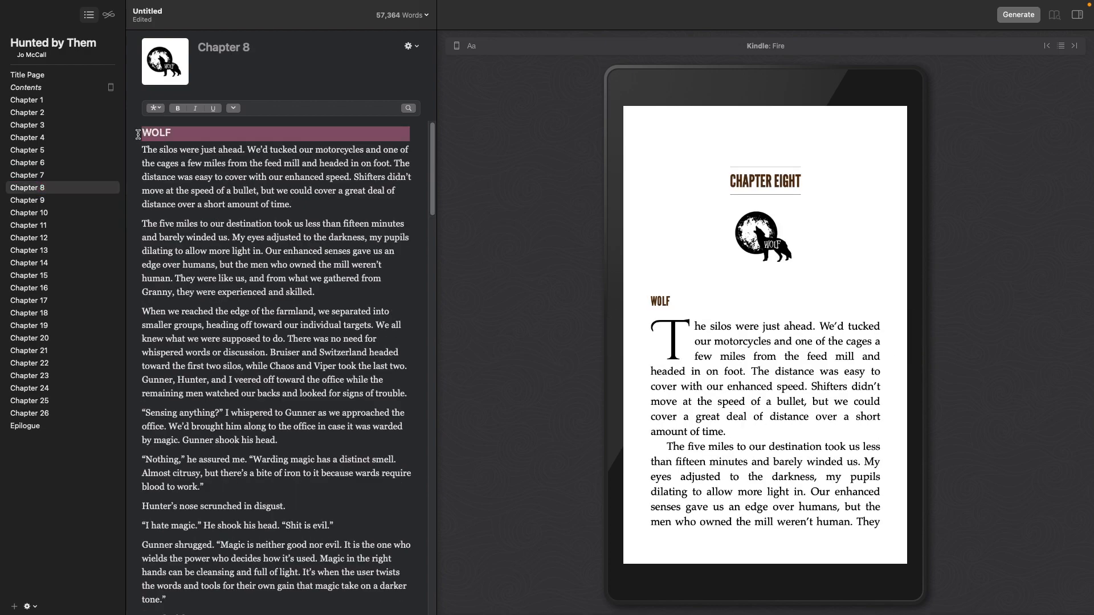
key(BackSpace)
Check the rest of Chapter 8 in the preview and delete the "Freya" text subheading above the first paragraph of Chapter 9
click(920, 336)
click(921, 337)
click(923, 338)
click(923, 337)
click(923, 337)
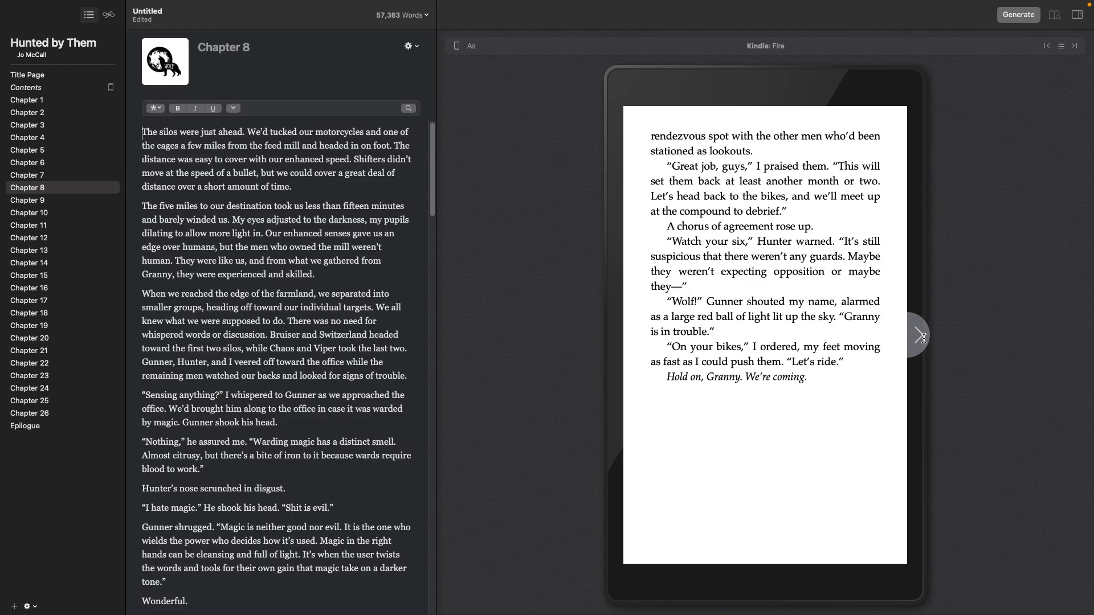
click(923, 338)
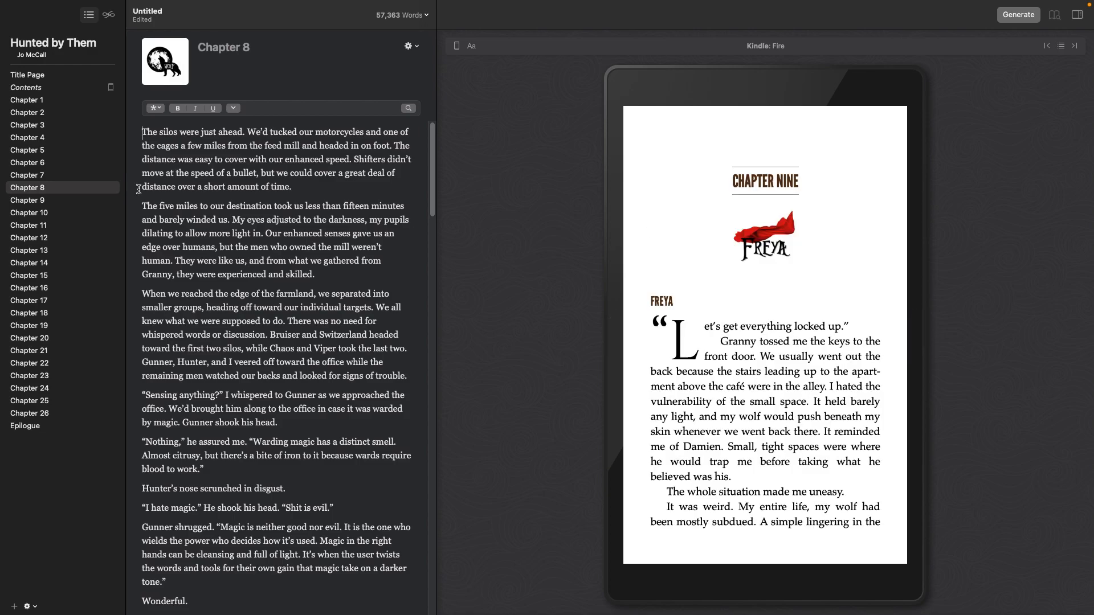
triple_click(149, 133)
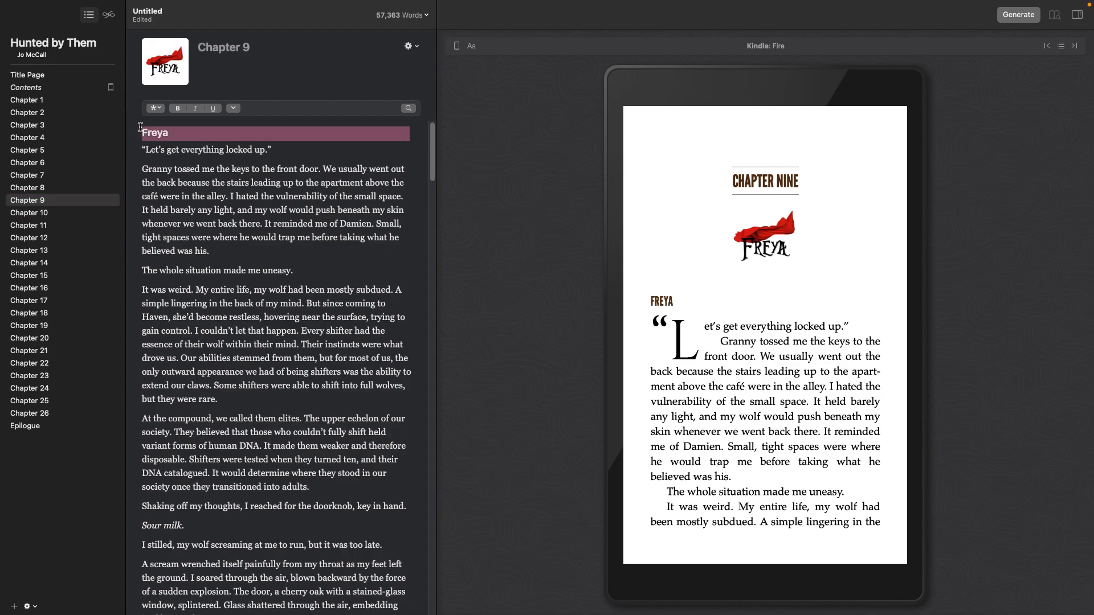
key(BackSpace)
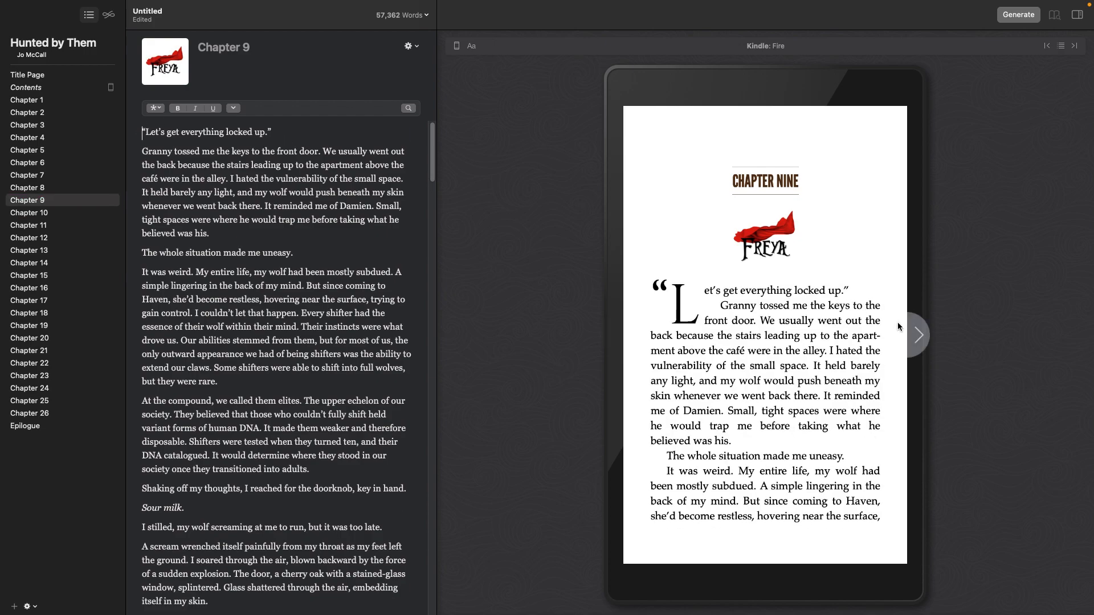
Page through the preview of Chapter 9 for a mid-chapter character-name subheading and locate it in the chapter text
click(912, 337)
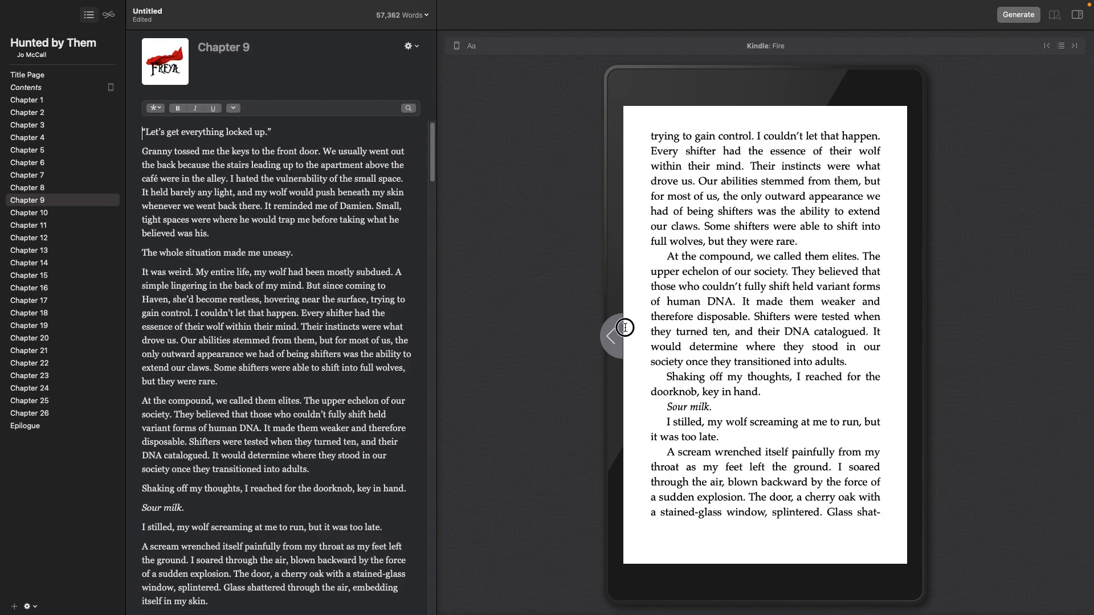
click(623, 329)
click(917, 335)
click(918, 335)
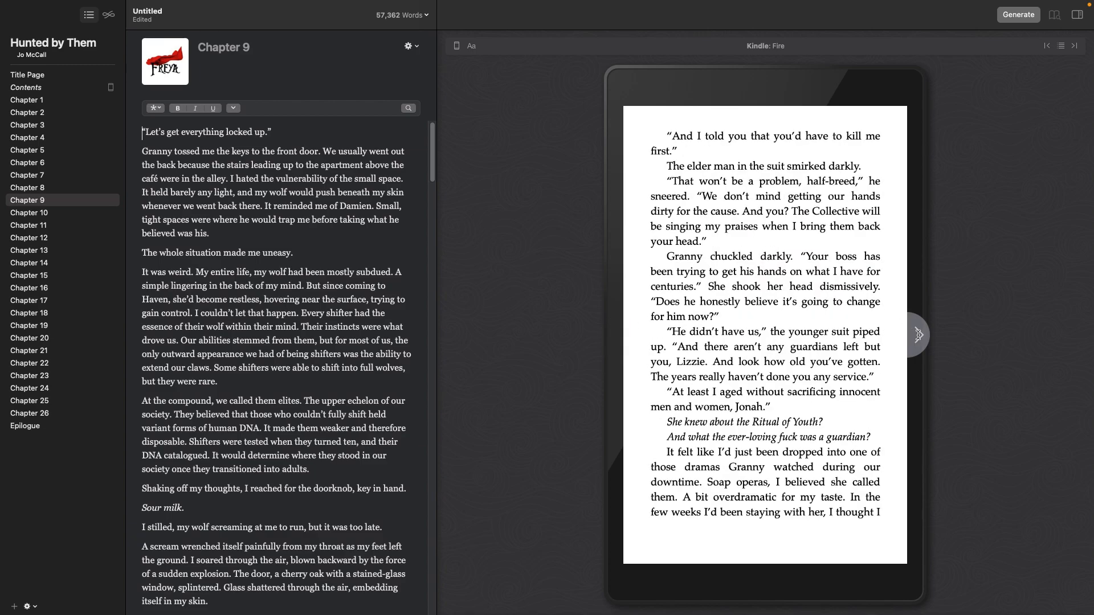
click(610, 335)
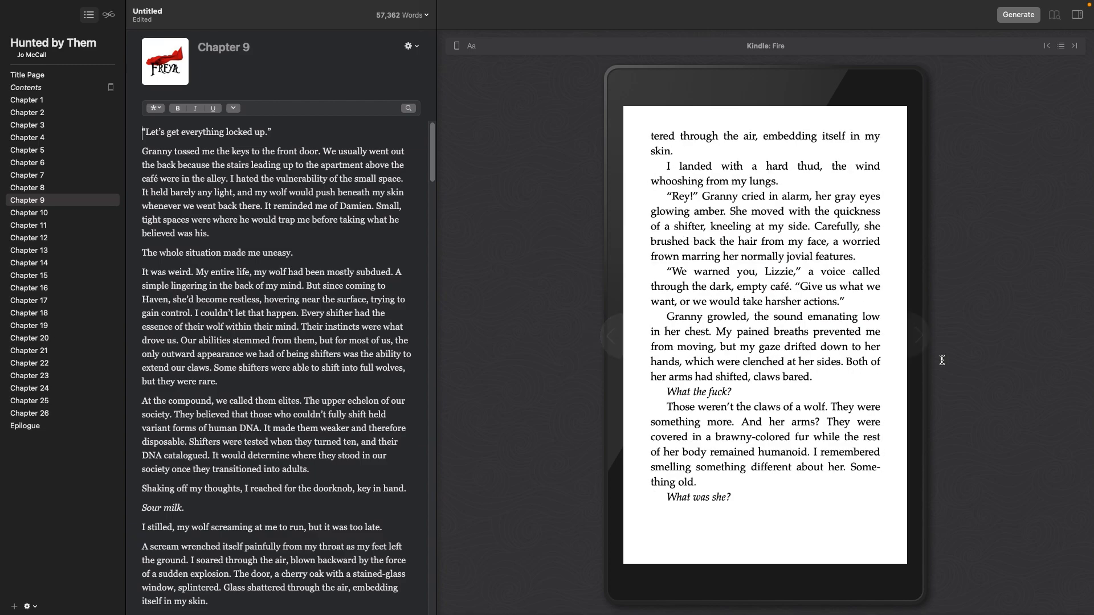
click(922, 337)
click(922, 337)
click(923, 339)
click(923, 339)
click(924, 339)
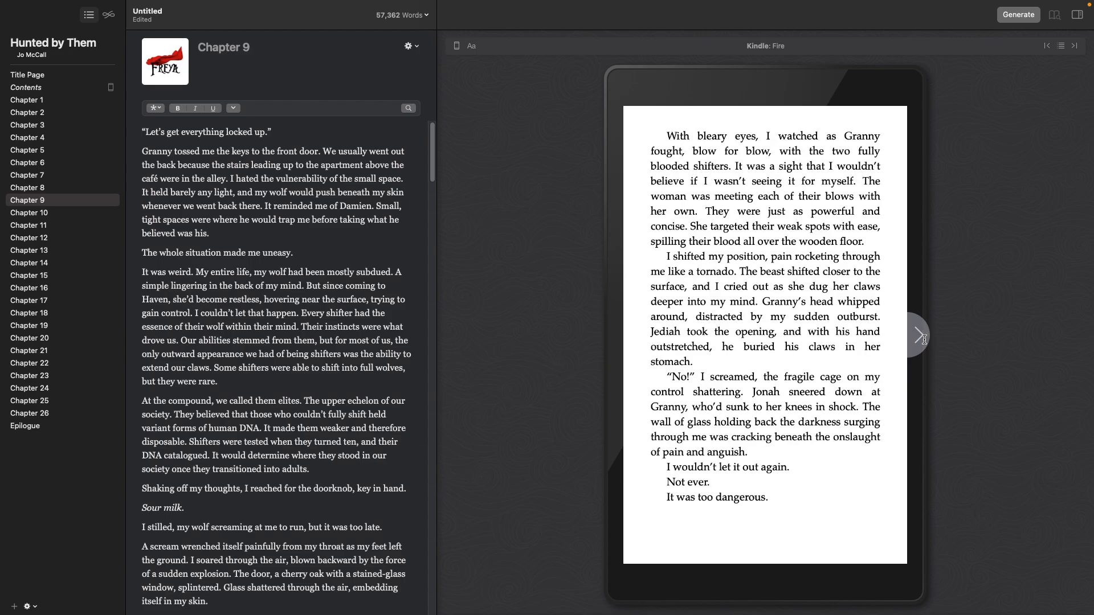
click(924, 338)
scroll(340, 393, down, 20)
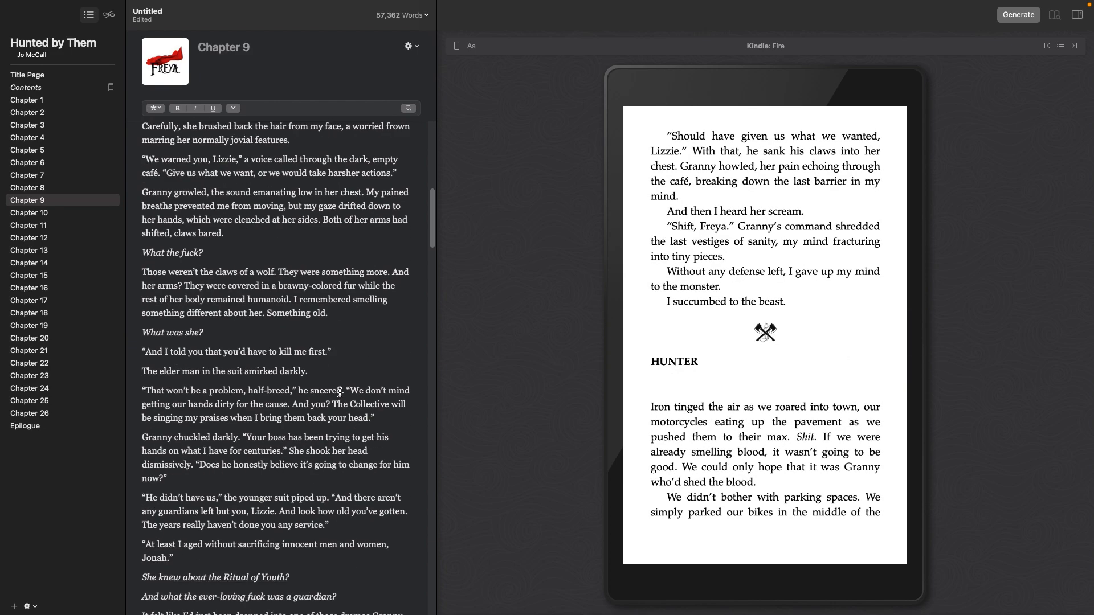
scroll(340, 393, down, 15)
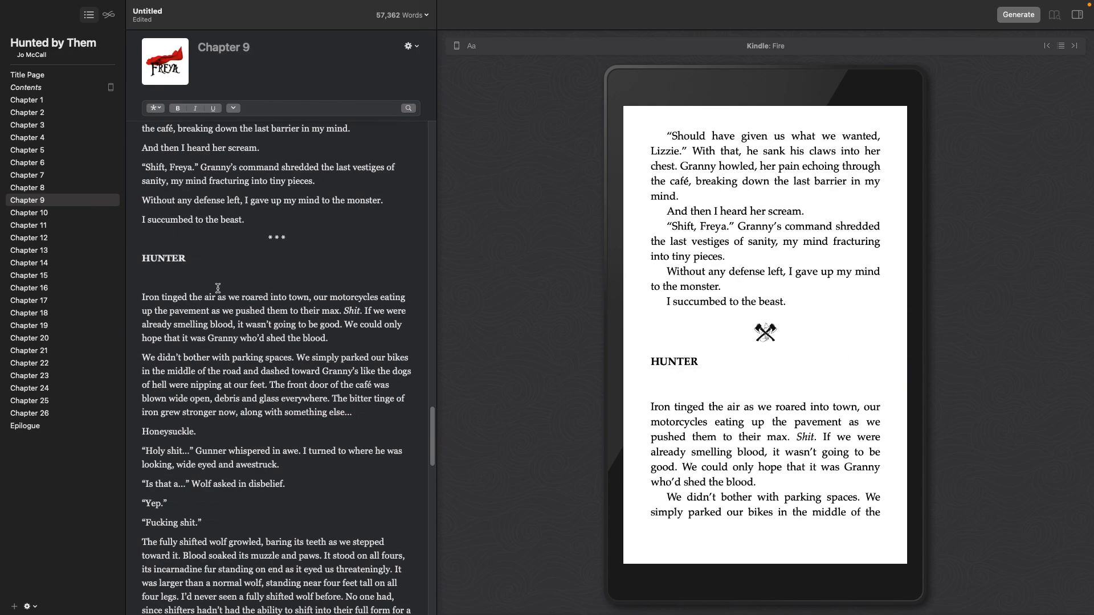
drag(138, 293, 130, 261)
key(Right)
drag(139, 296, 139, 263)
Copy the Hunter point-of-view image placed below the mid-chapter ornamental break in Chapter 3
click(62, 175)
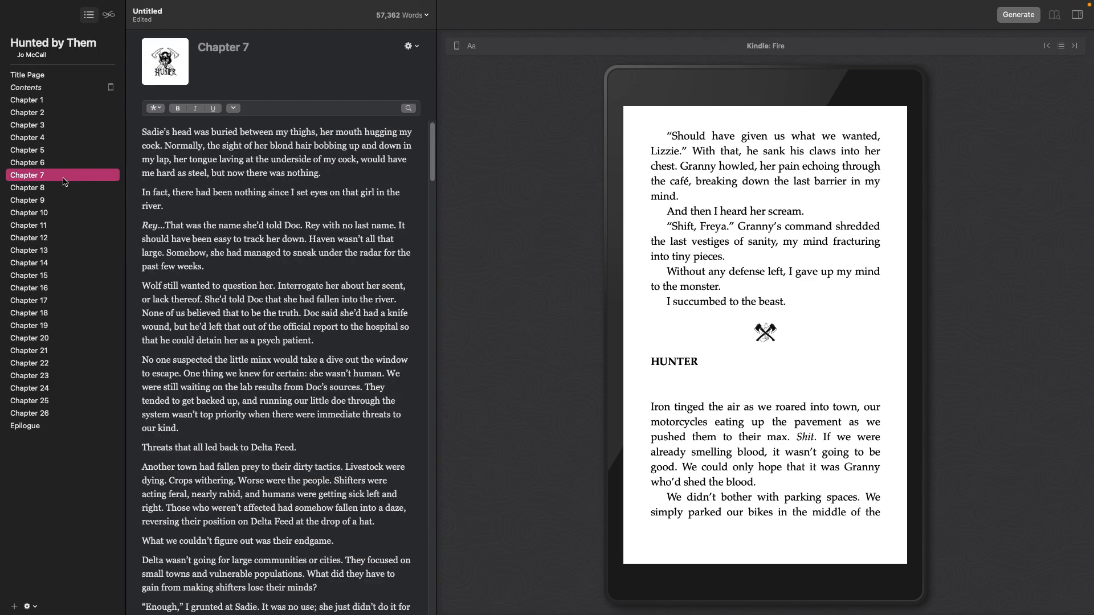
scroll(240, 277, down, 3)
click(32, 125)
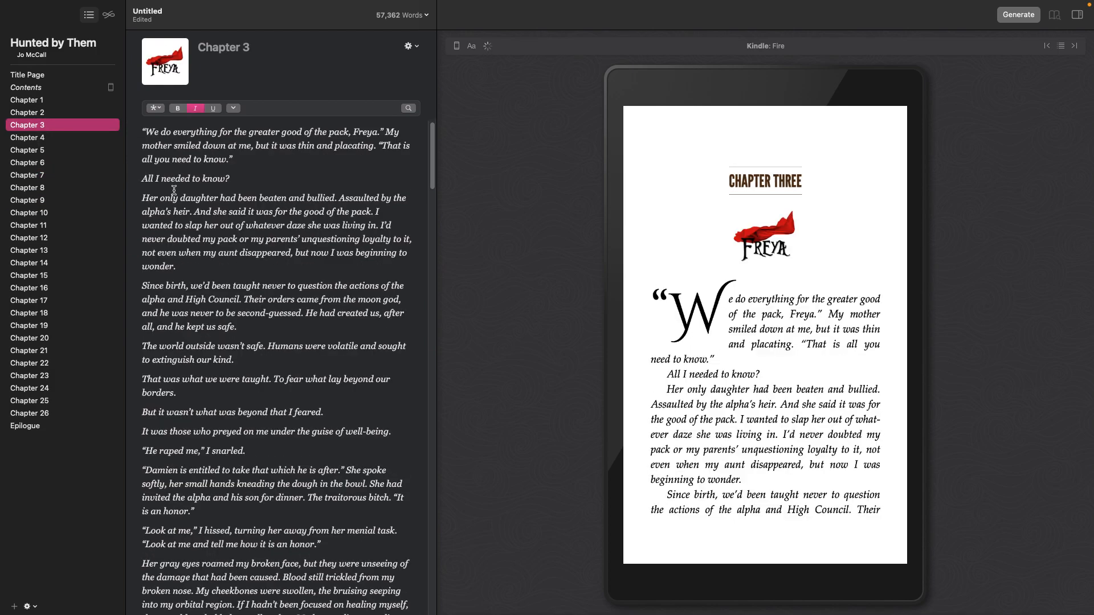
scroll(242, 277, down, 10)
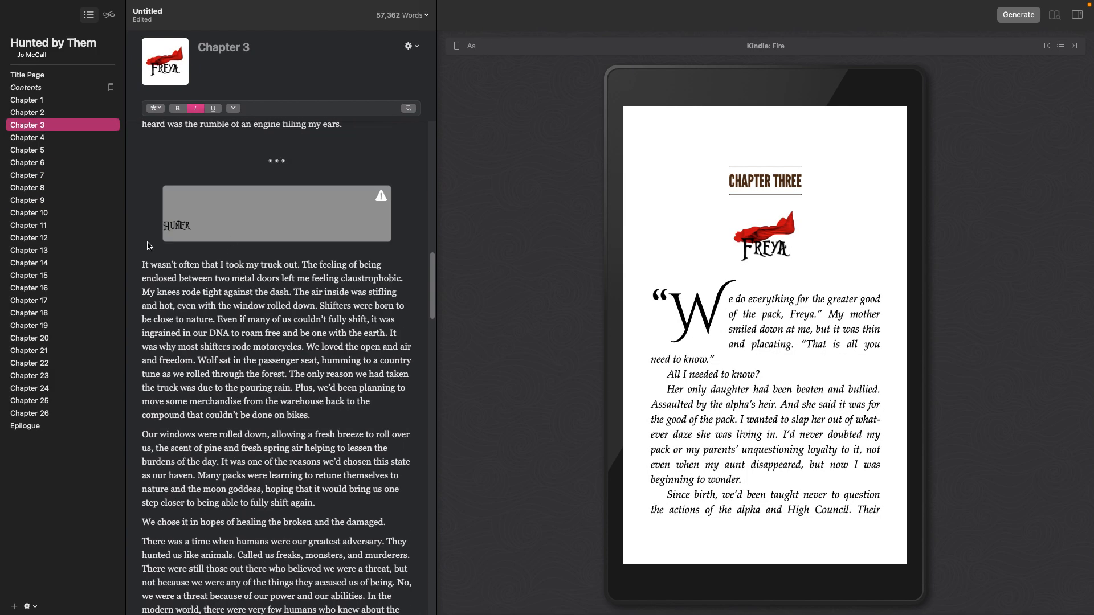
click(137, 233)
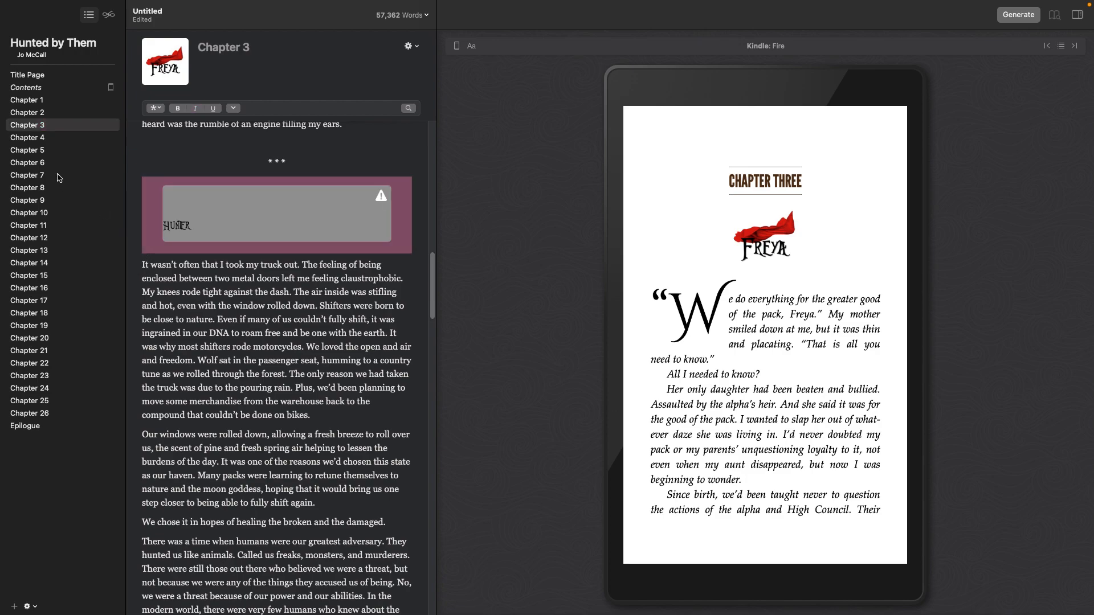
Replace the mid-chapter "HUNTER" subheading and the blank line under it in Chapter 9 with the copied Hunter image
click(49, 150)
click(57, 175)
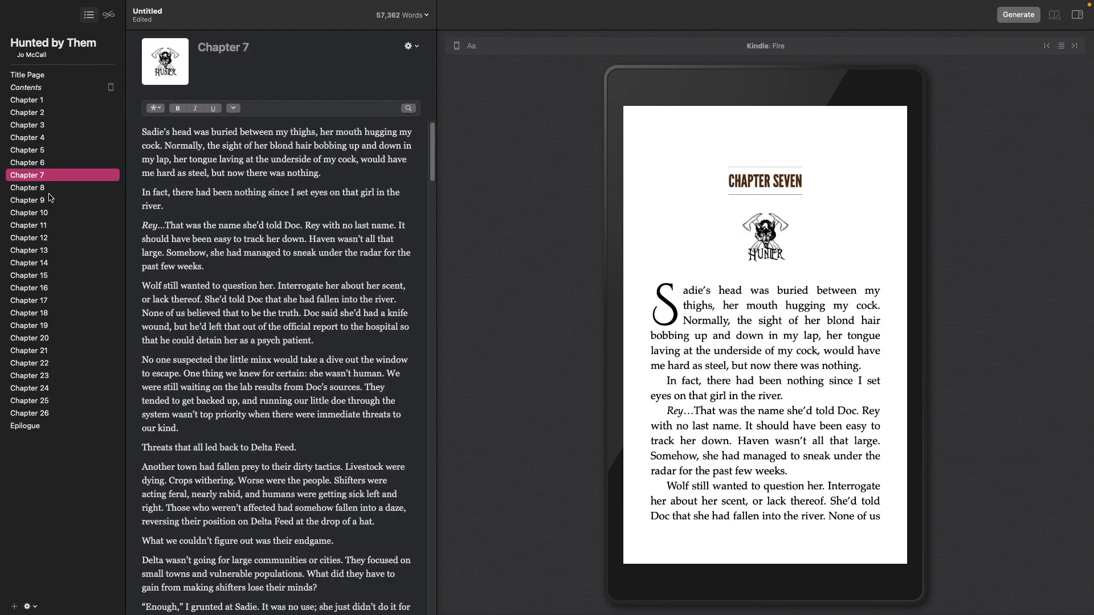
click(46, 187)
scroll(258, 344, down, 10)
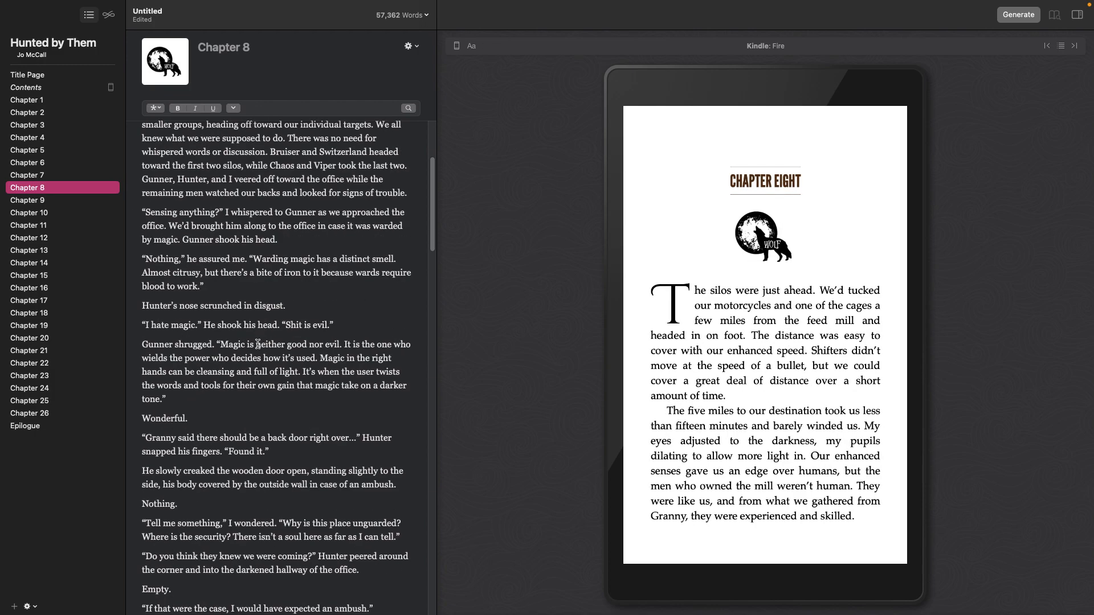
scroll(258, 345, down, 20)
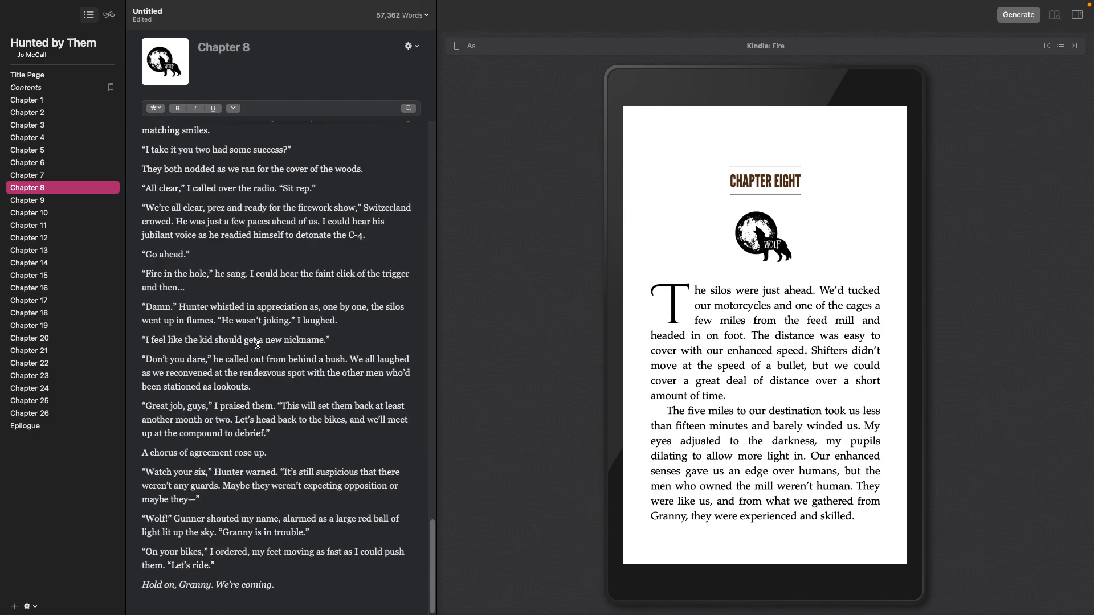
click(68, 204)
scroll(336, 342, down, 10)
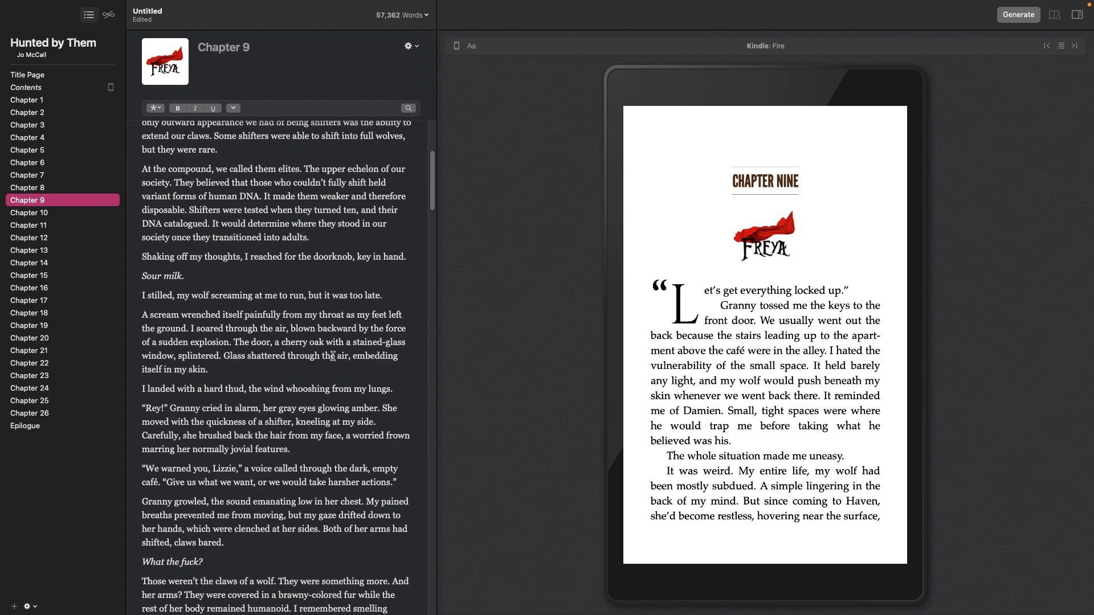
scroll(334, 356, down, 20)
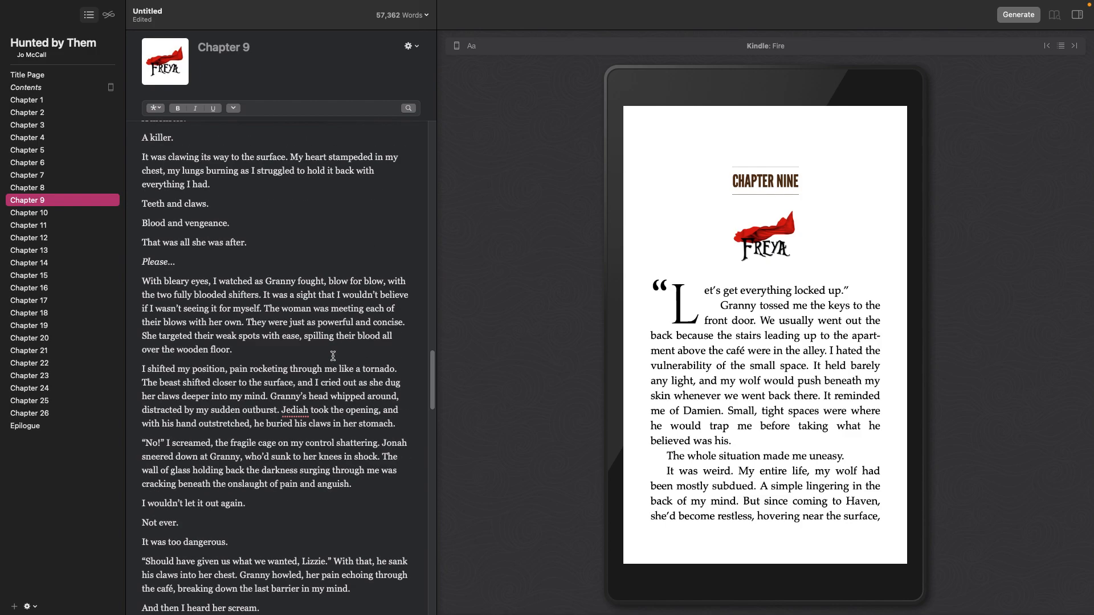
drag(139, 374, 127, 332)
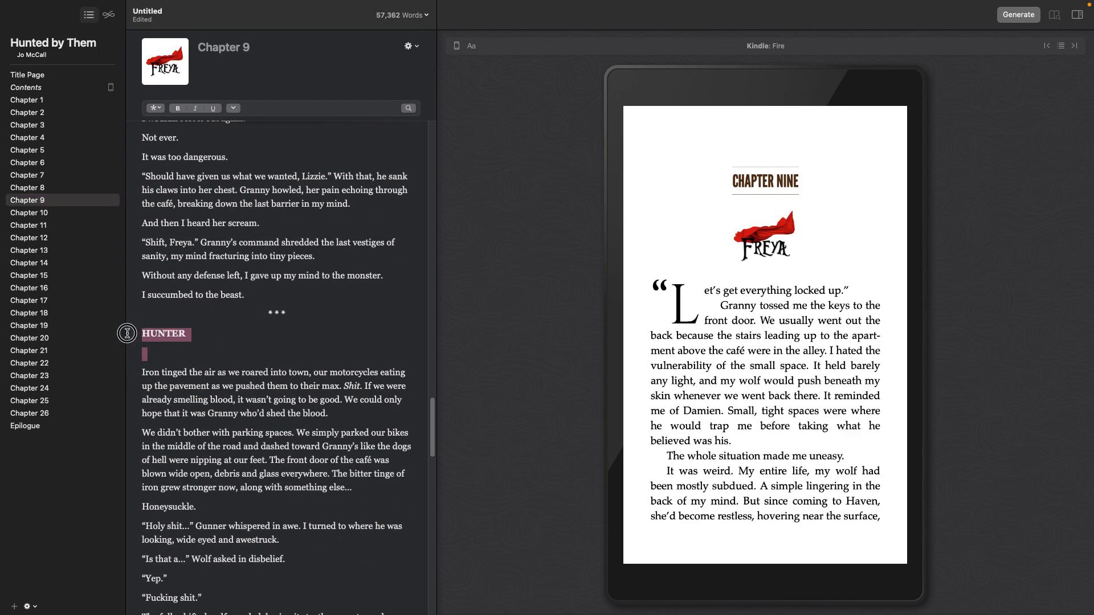
key(super+v)
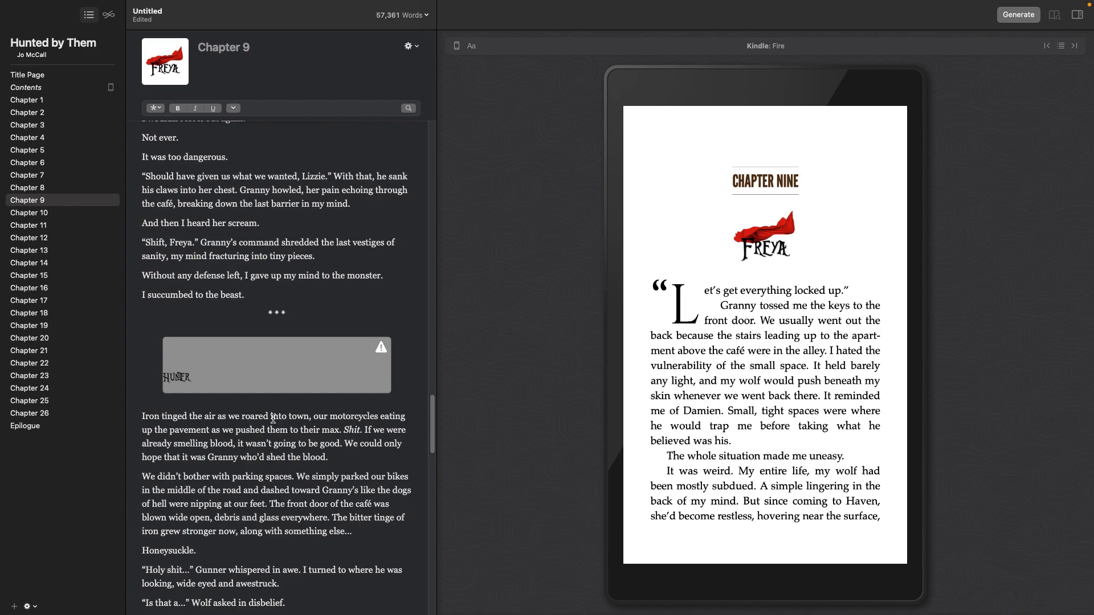
key(Return)
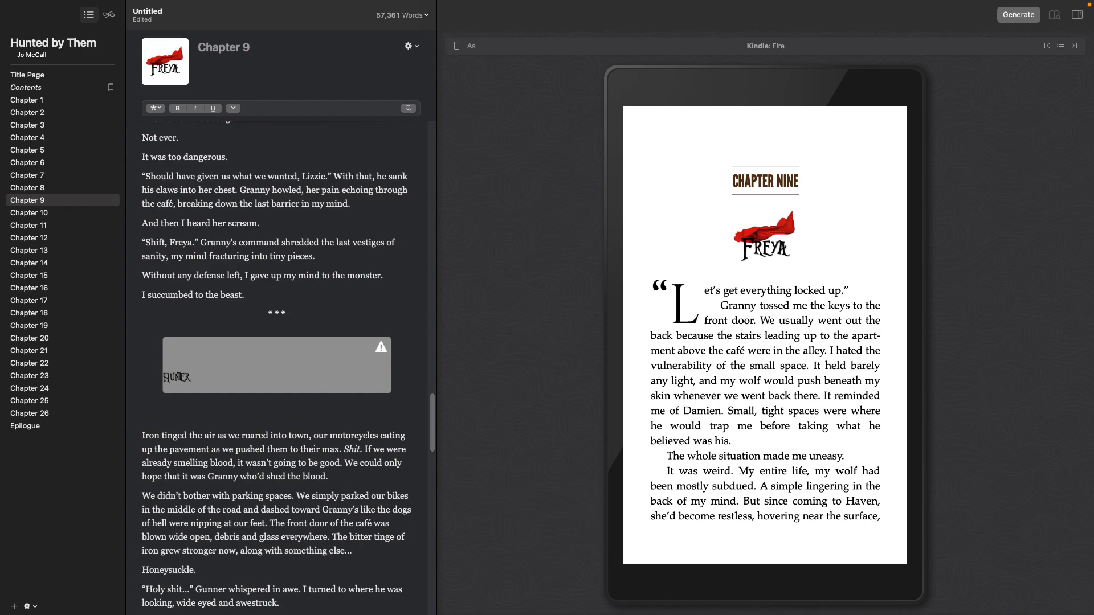
key(BackSpace)
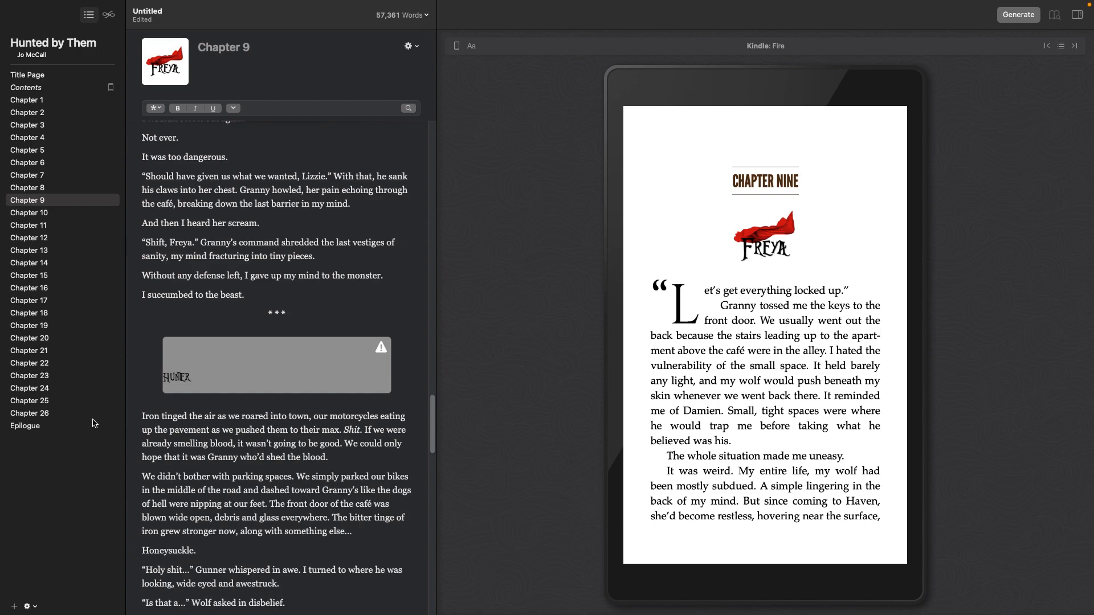
Check the remainder of Chapter 9 and delete the "FREYA" text subheading above the first paragraph of Chapter 10
scroll(291, 380, down, 15)
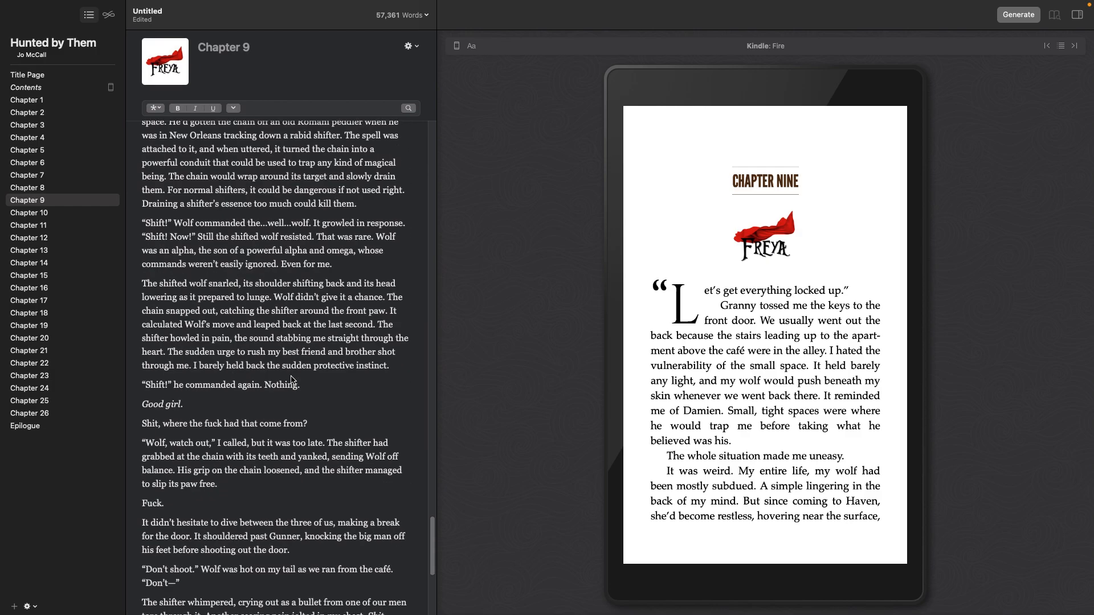
scroll(291, 380, down, 5)
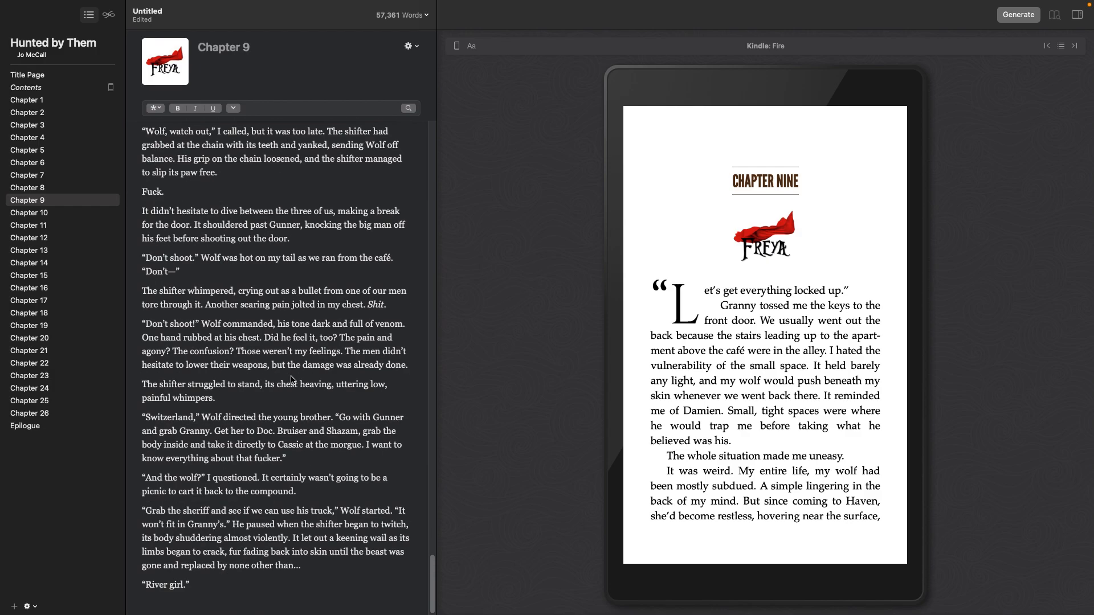
click(21, 214)
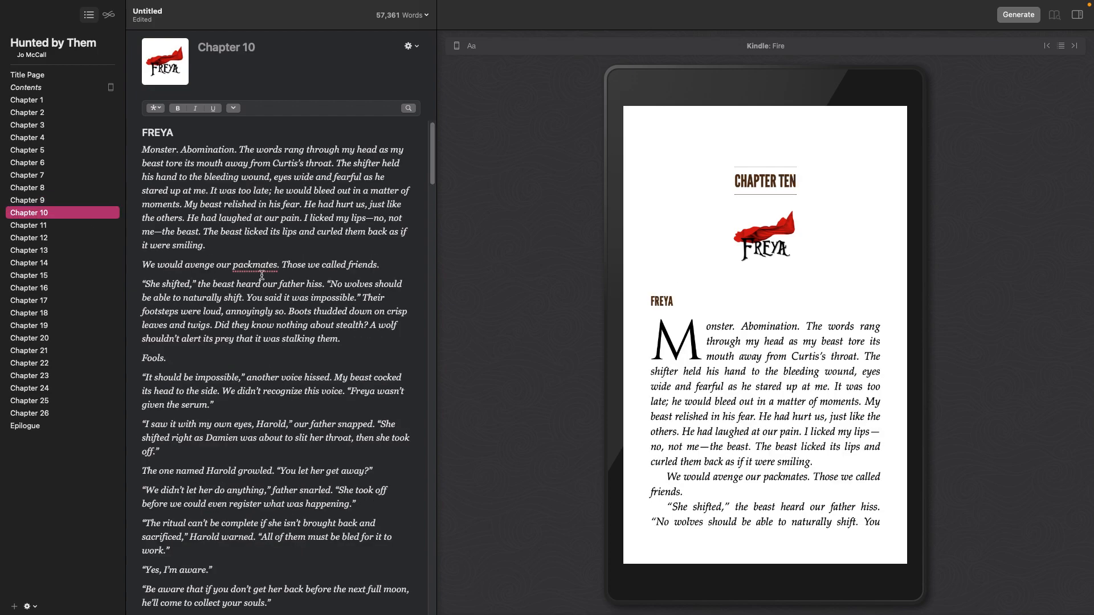
click(130, 142)
key(shift+Up)
key(BackSpace)
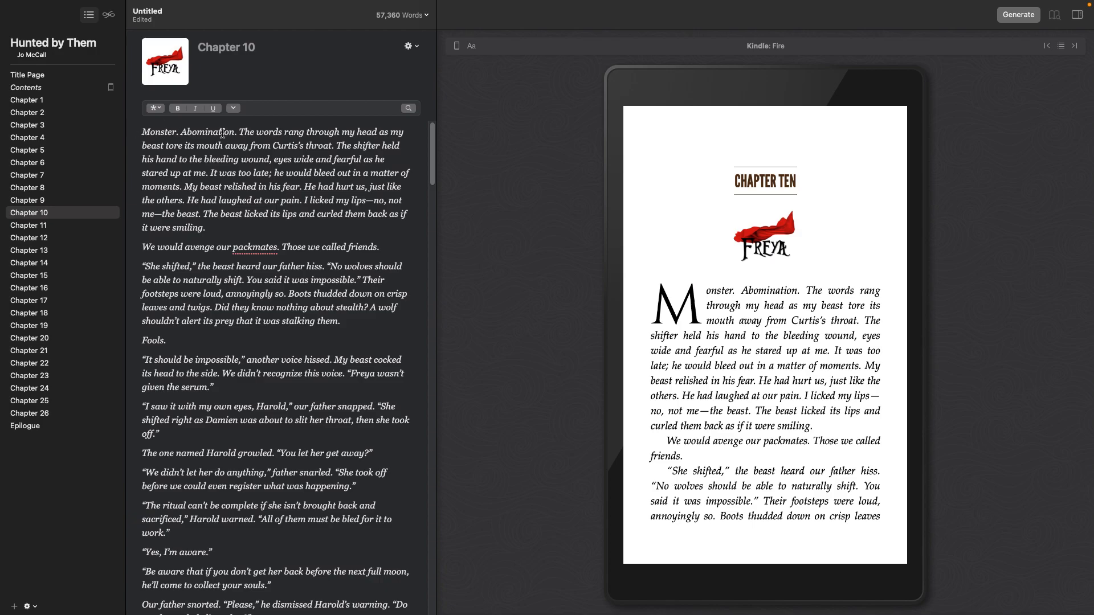
Look through the text of Chapter 10 for mid-chapter character-name subheadings and inline images
scroll(334, 265, down, 10)
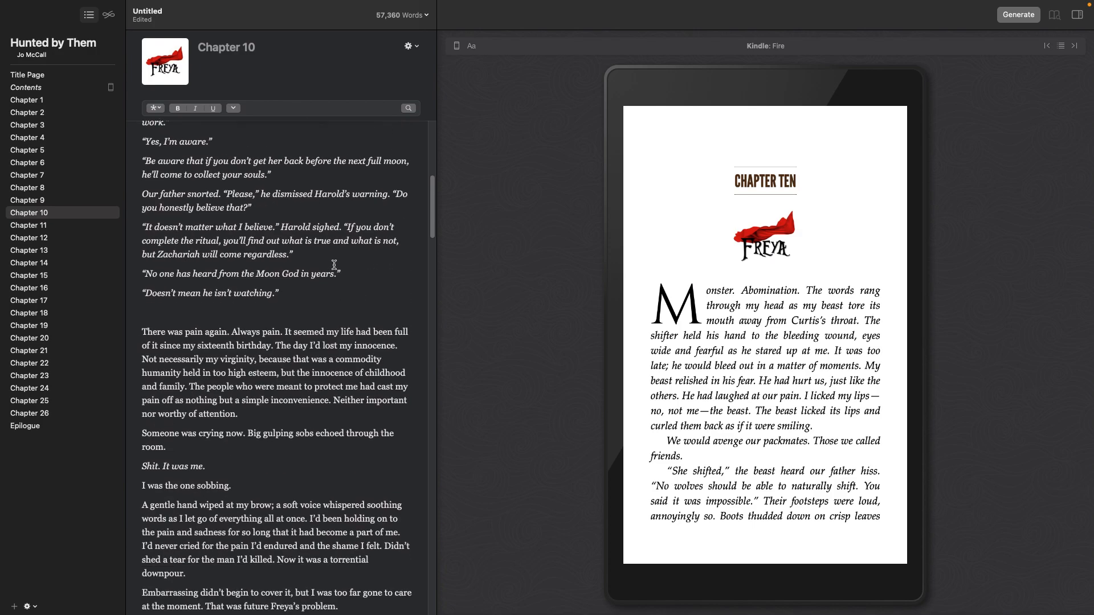
scroll(334, 265, down, 20)
scroll(335, 264, down, 11)
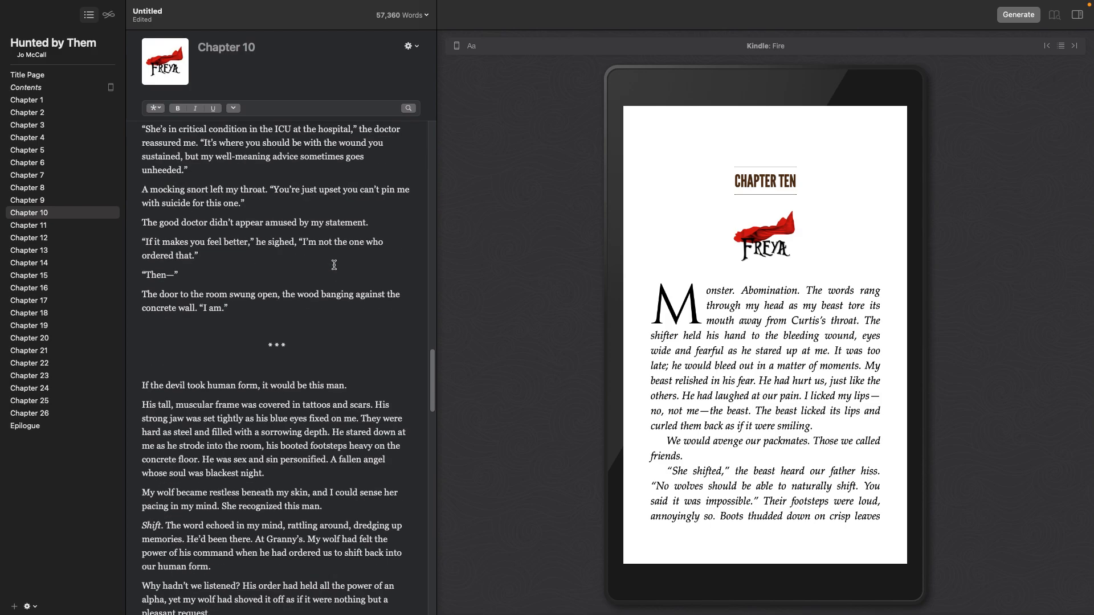
scroll(335, 265, down, 16)
scroll(334, 265, up, 12)
scroll(335, 265, down, 20)
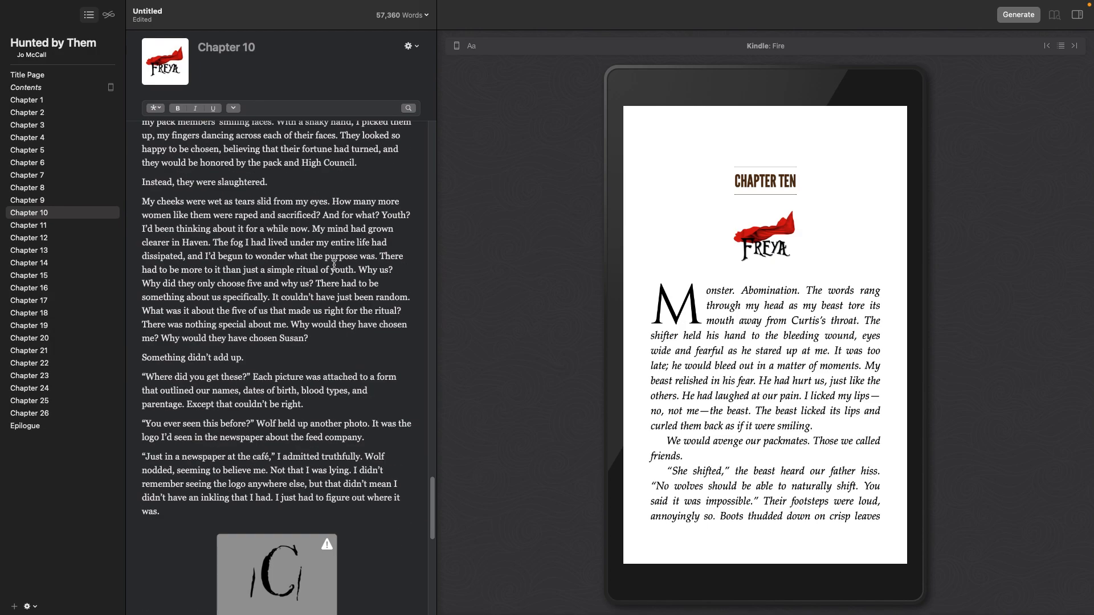
scroll(335, 264, down, 3)
Bring the Chapter 10 inline logo into the preview and remove the blank line before "He didn't appear surprised by my reaction"
click(919, 333)
click(918, 332)
click(919, 332)
click(919, 333)
click(919, 333)
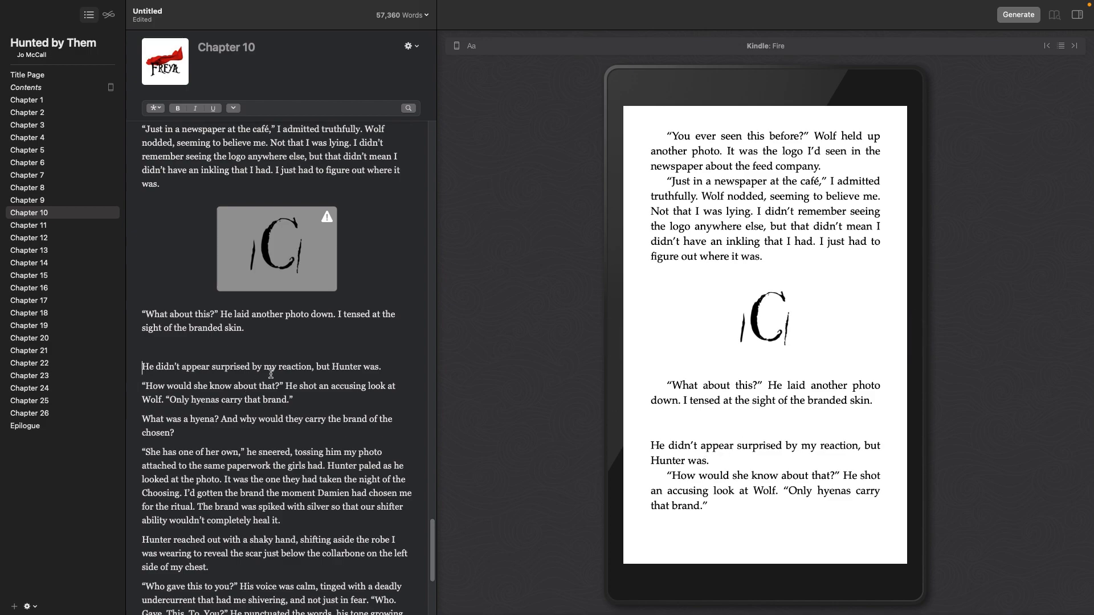
key(BackSpace)
Set the inline "C" logo image in Chapter 10 to the smallest size option
click(279, 268)
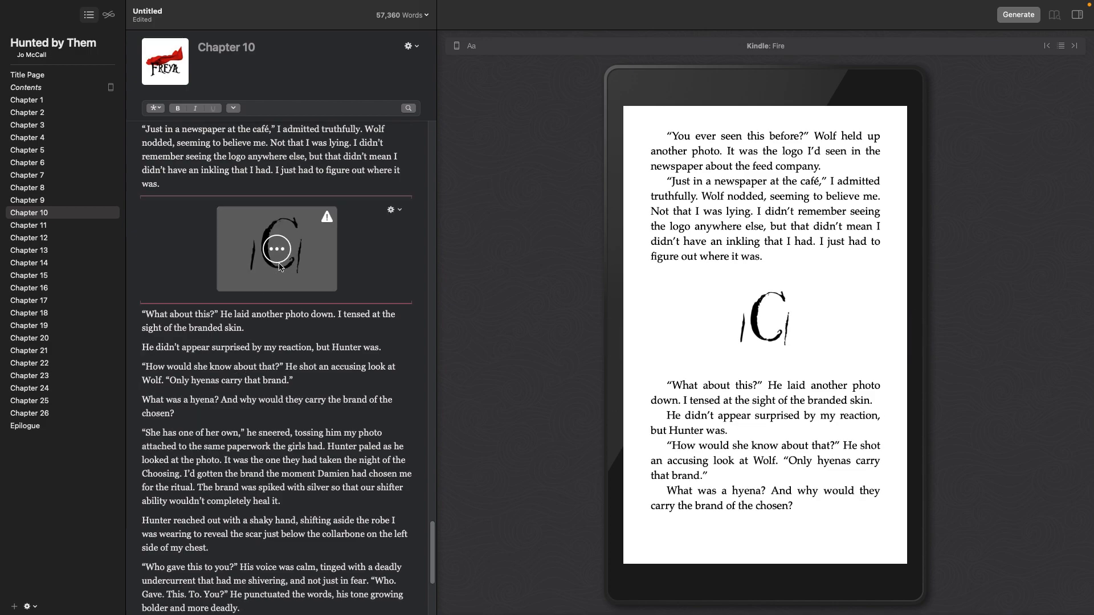
click(398, 214)
click(278, 250)
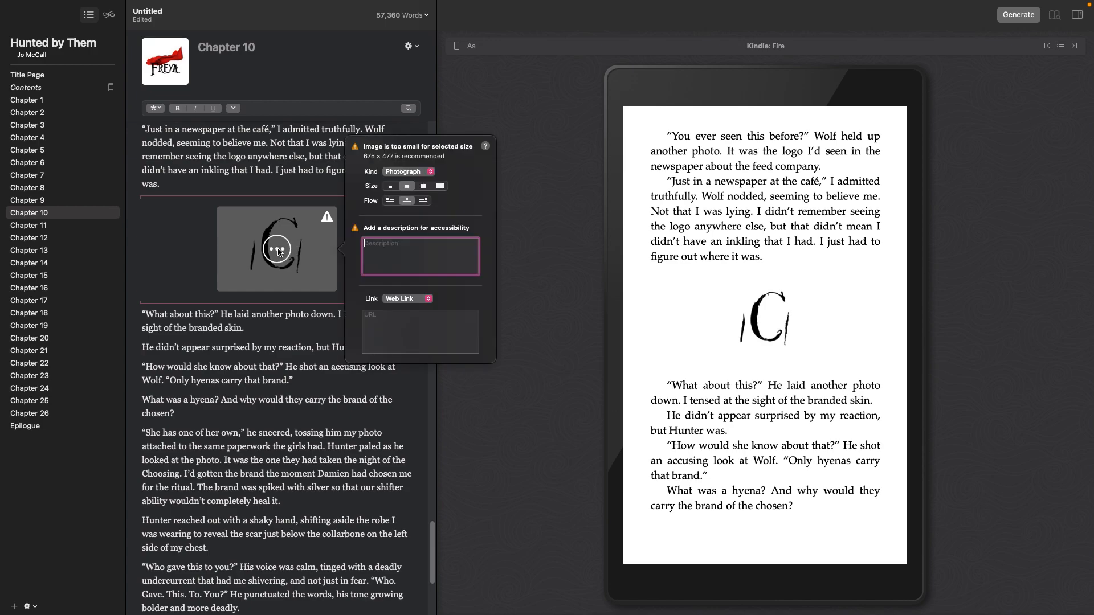
click(390, 186)
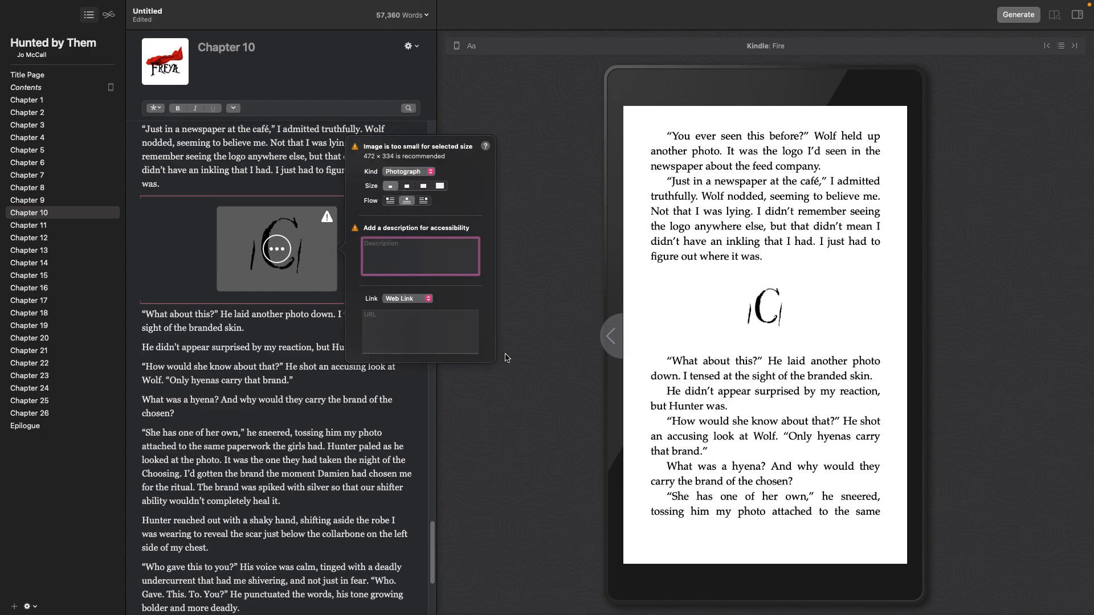
Set the inline "C" logo image in Chapter 10 to left text flow and the second-smallest size, checking it in the preview
click(391, 201)
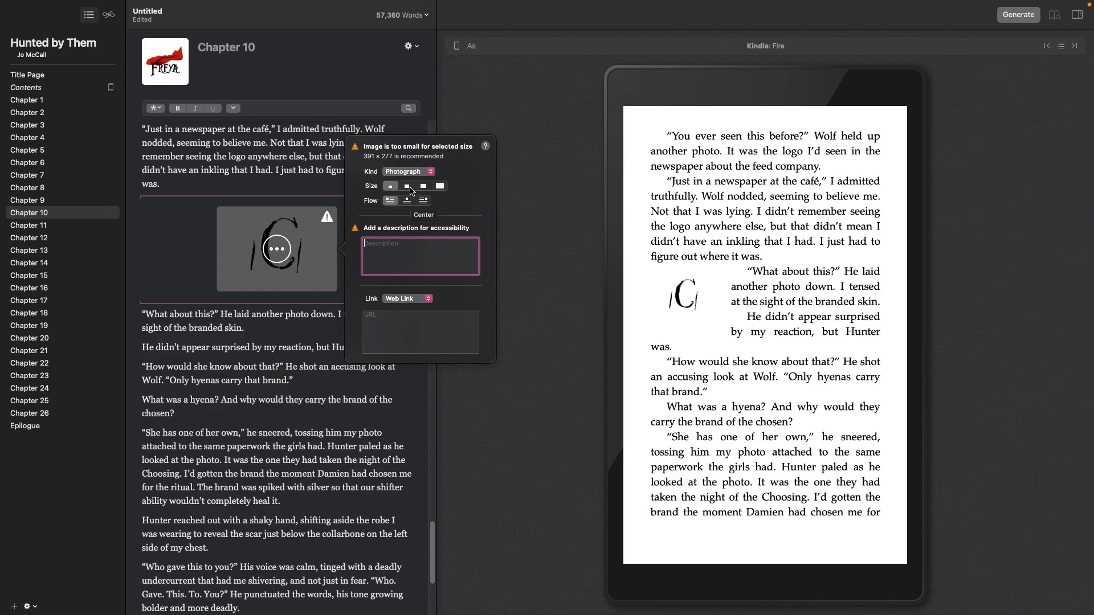
click(407, 186)
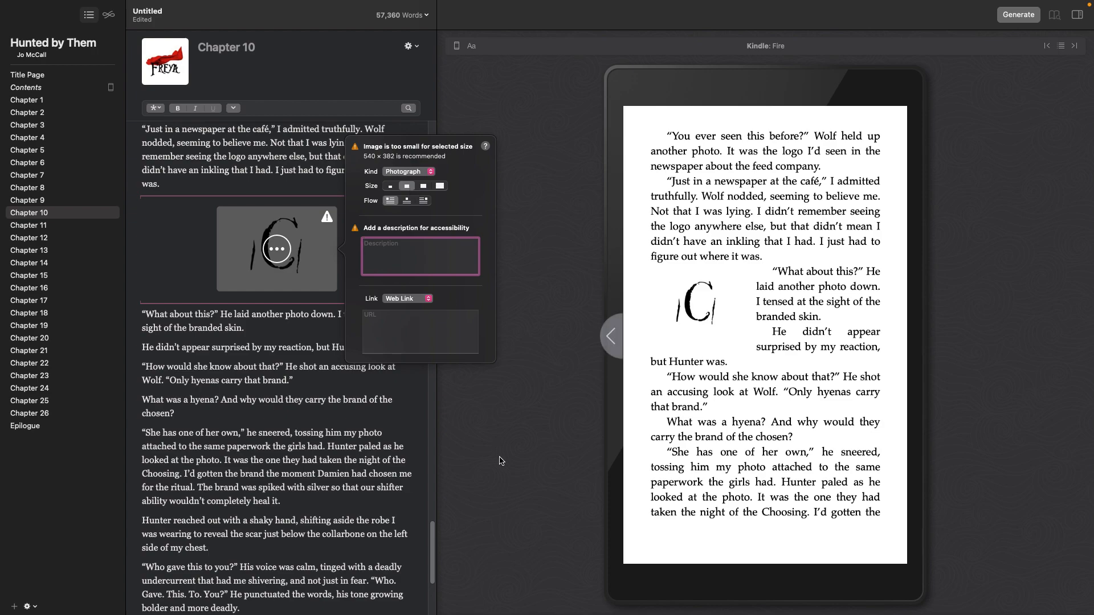
click(623, 333)
click(622, 334)
click(613, 335)
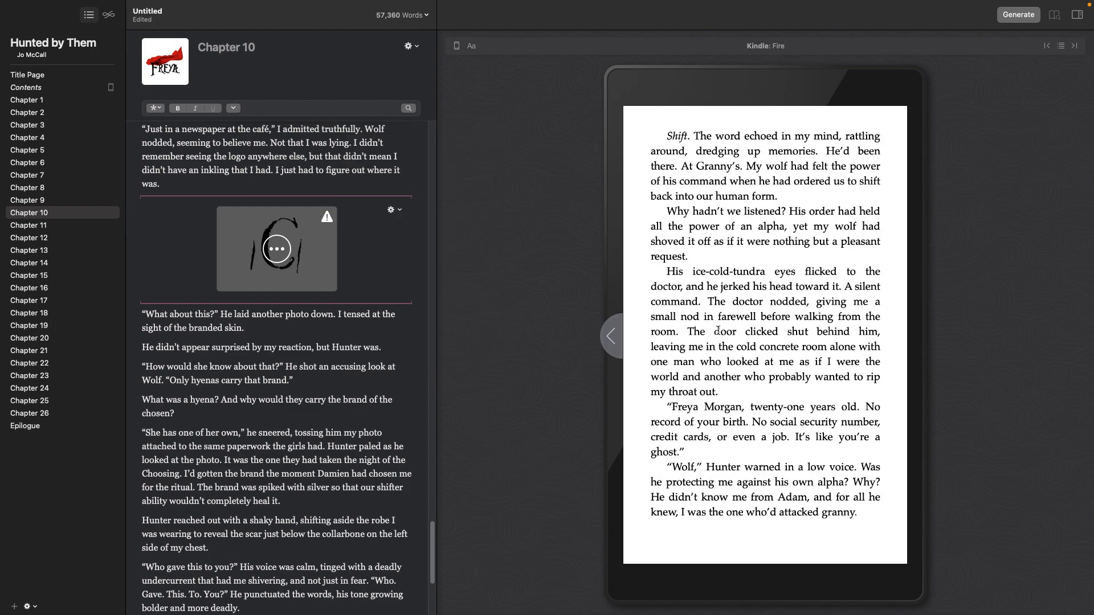
click(928, 335)
click(928, 335)
click(928, 335)
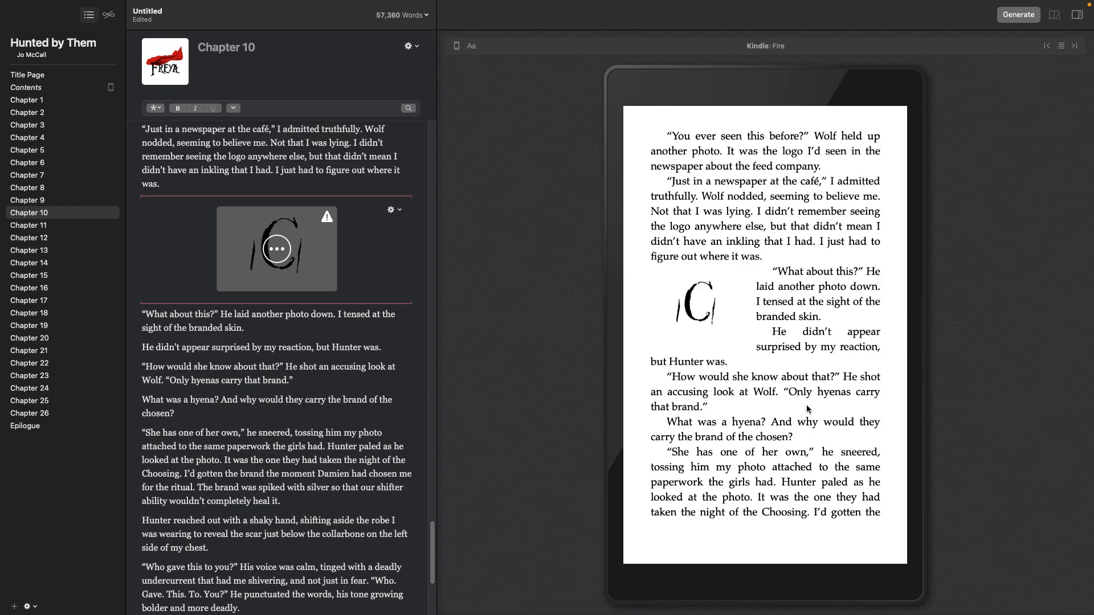
Open Chapter 6 and locate the Haven Herald newspaper image in both the preview and the chapter text
click(44, 165)
click(924, 342)
click(924, 341)
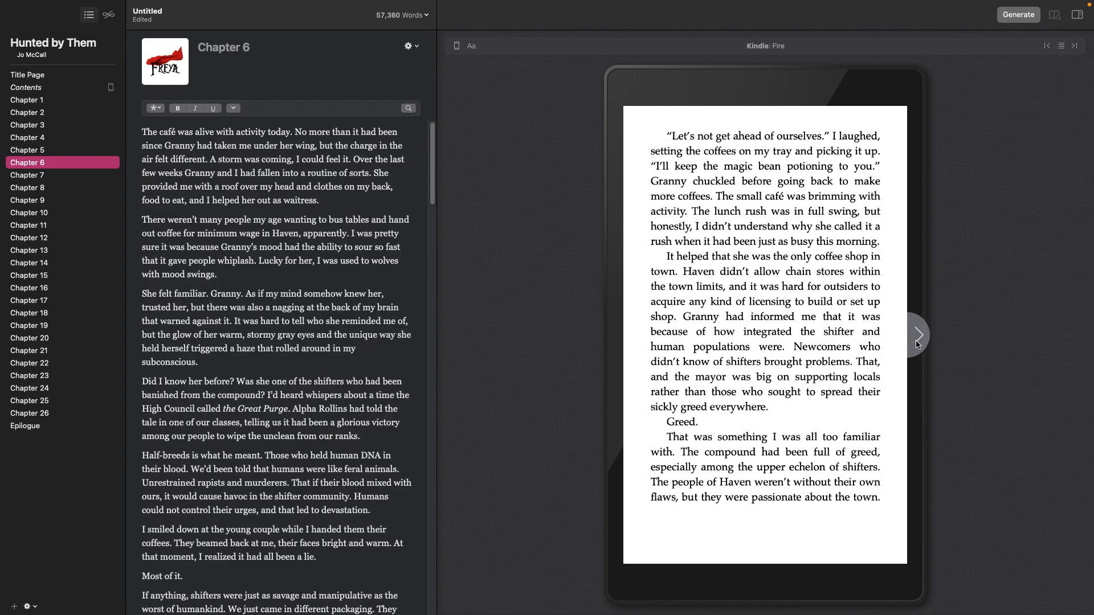
click(918, 341)
click(918, 342)
click(919, 342)
click(918, 341)
click(918, 342)
scroll(268, 257, down, 15)
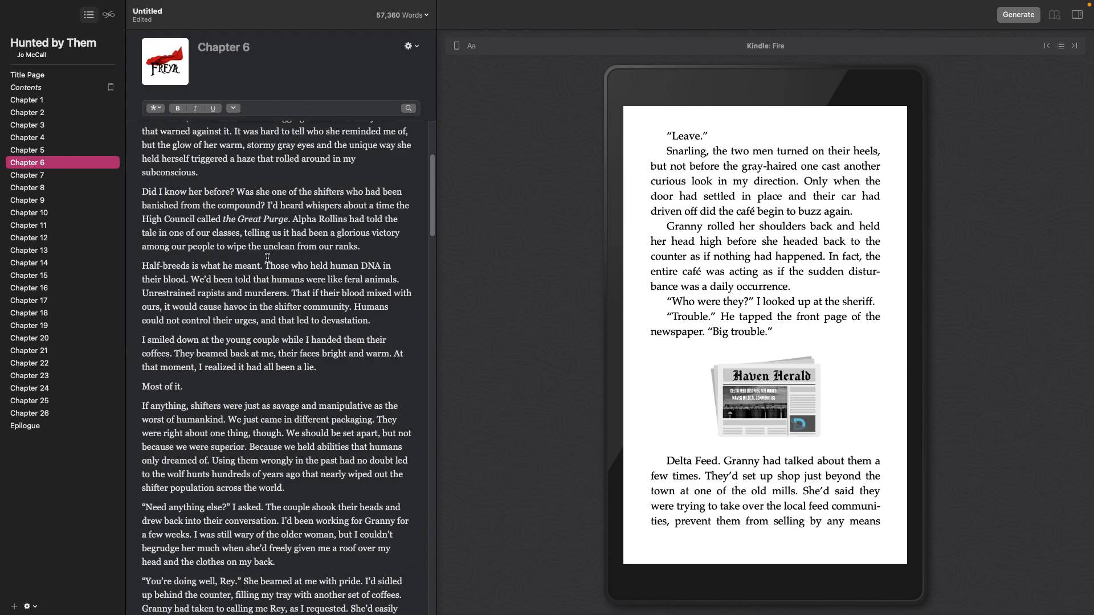
scroll(267, 258, down, 10)
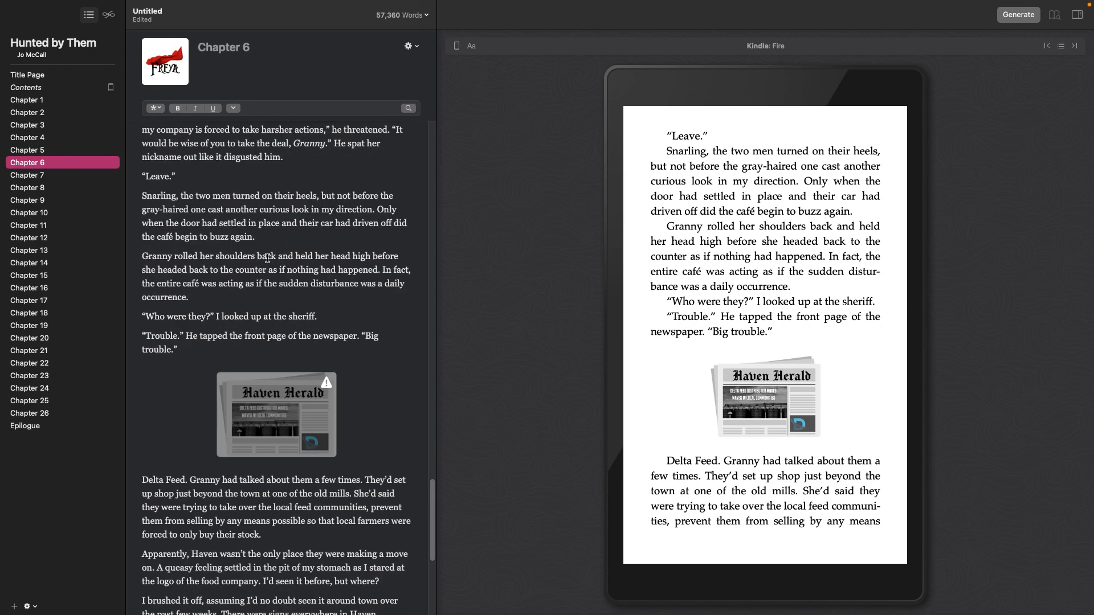
Set the Haven Herald newspaper image in Chapter 6 to the second-smallest size with left text flow
click(281, 376)
click(393, 375)
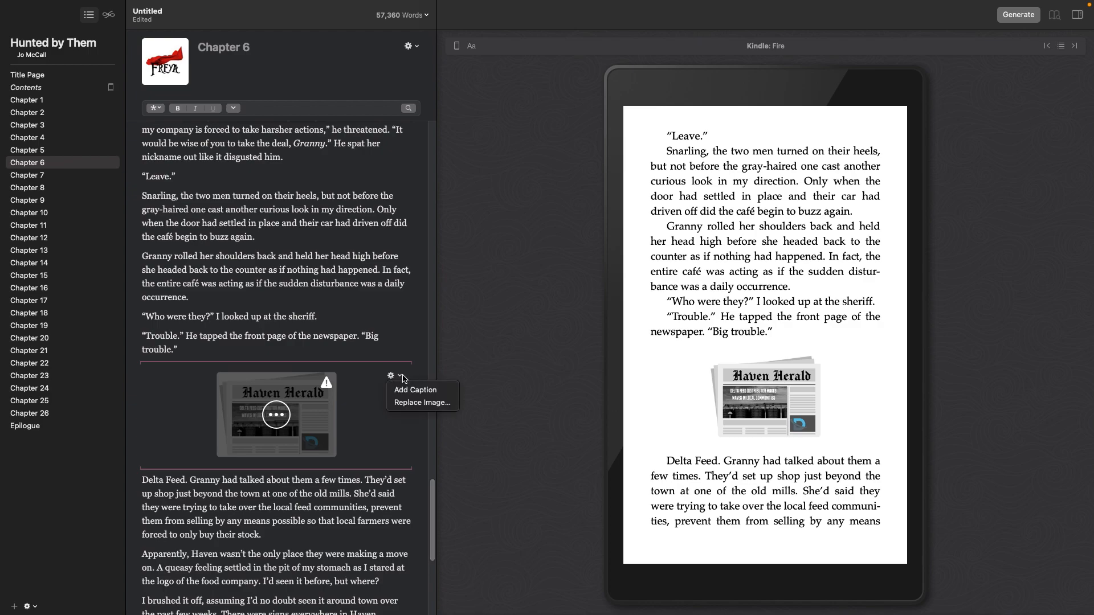
click(384, 396)
click(276, 415)
click(390, 352)
click(406, 352)
click(389, 366)
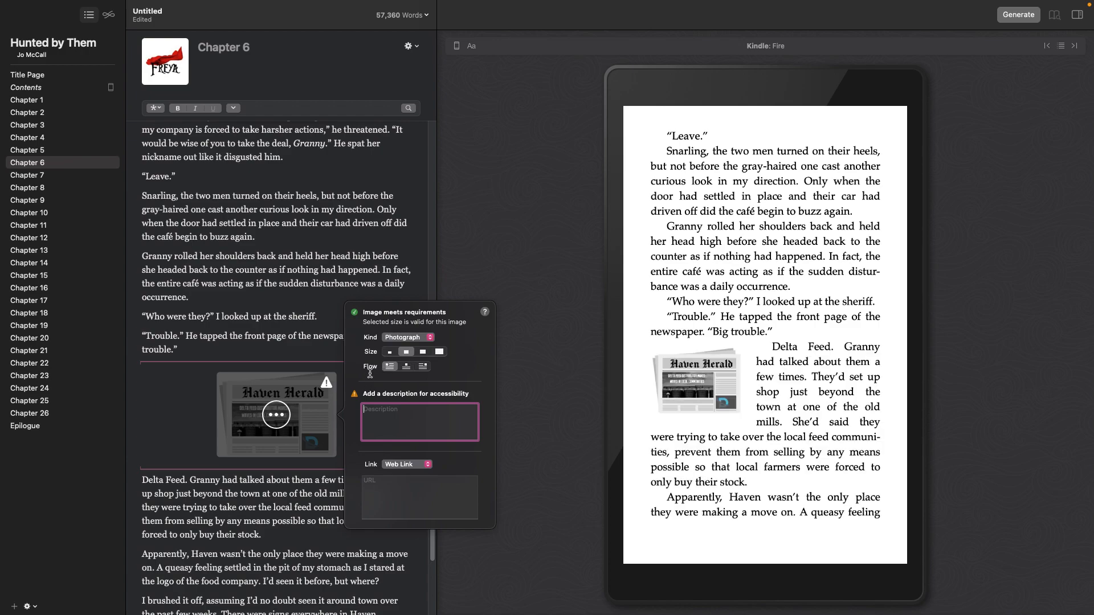
Try the next larger size on the newspaper image and restore the second-smallest size with left text flow
click(423, 352)
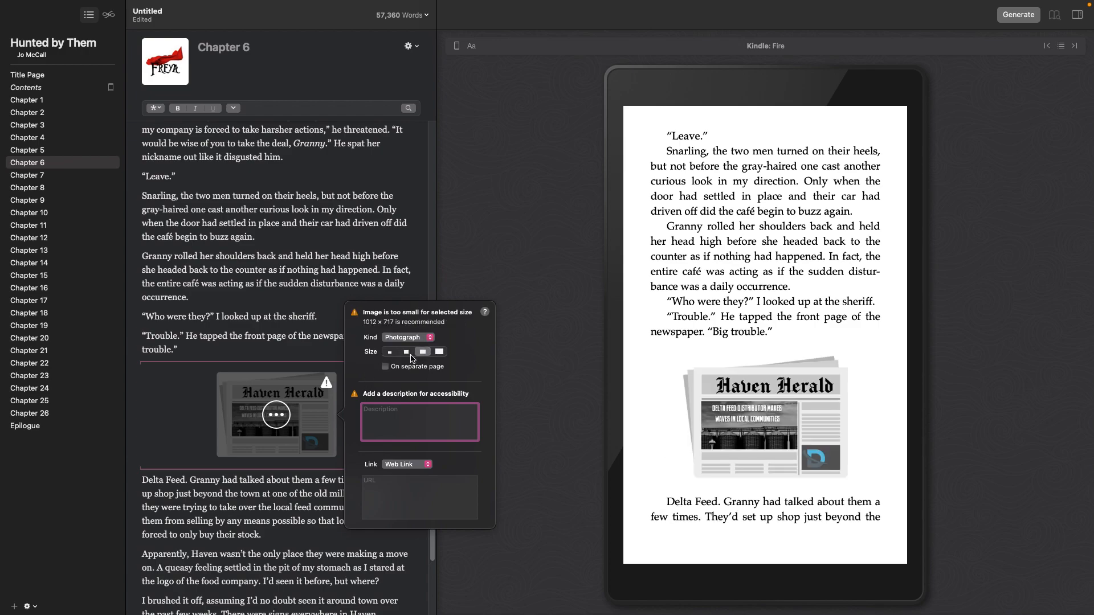
click(410, 354)
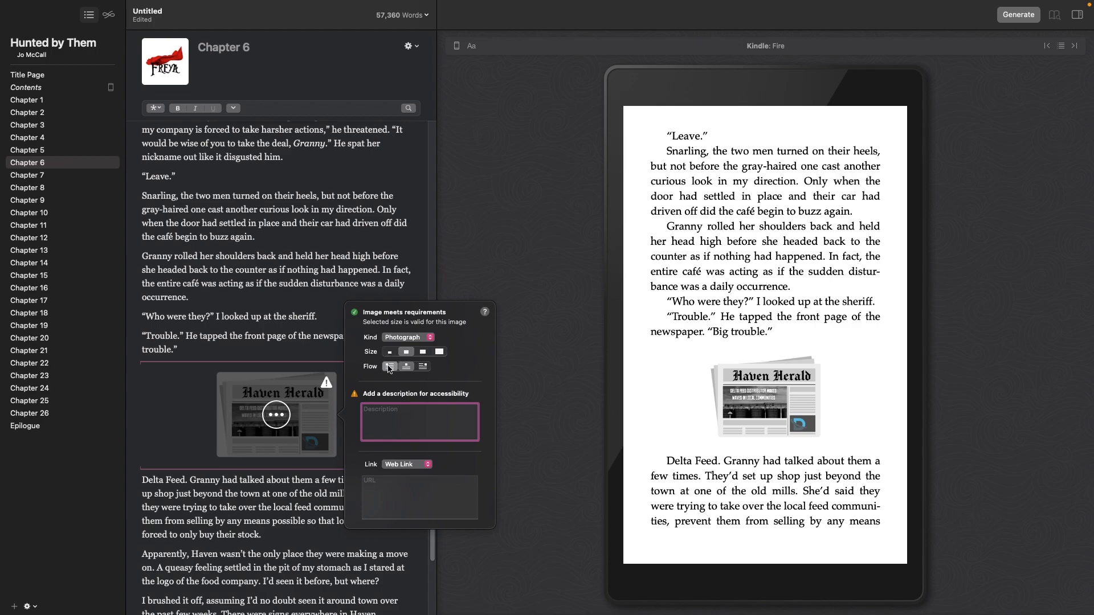
click(390, 368)
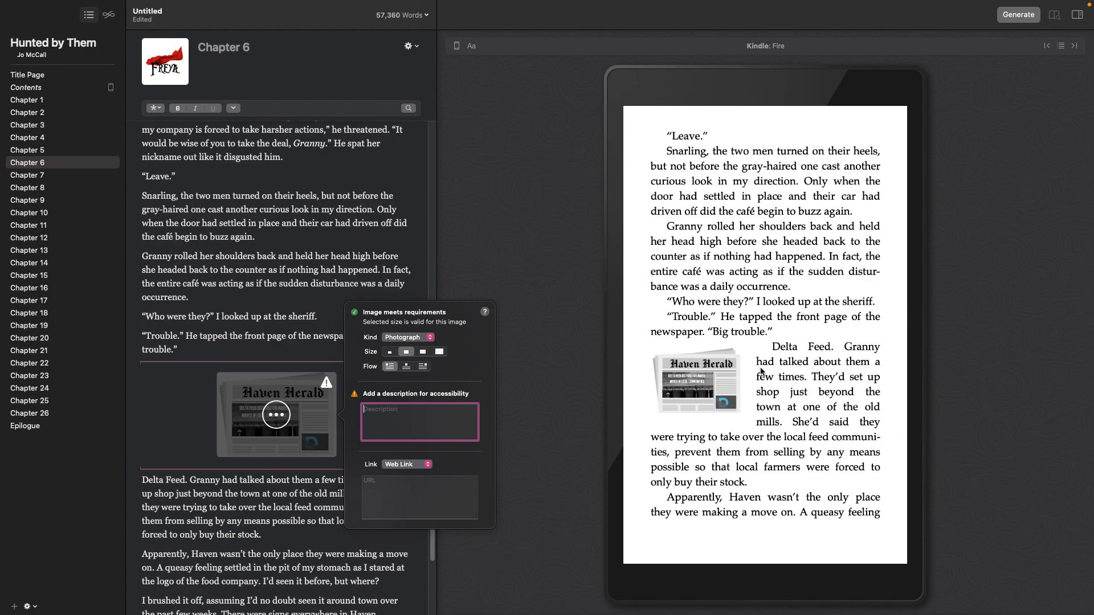
Delete the "WOLF" text subheading above the first paragraph of Chapter 11
click(57, 200)
click(27, 212)
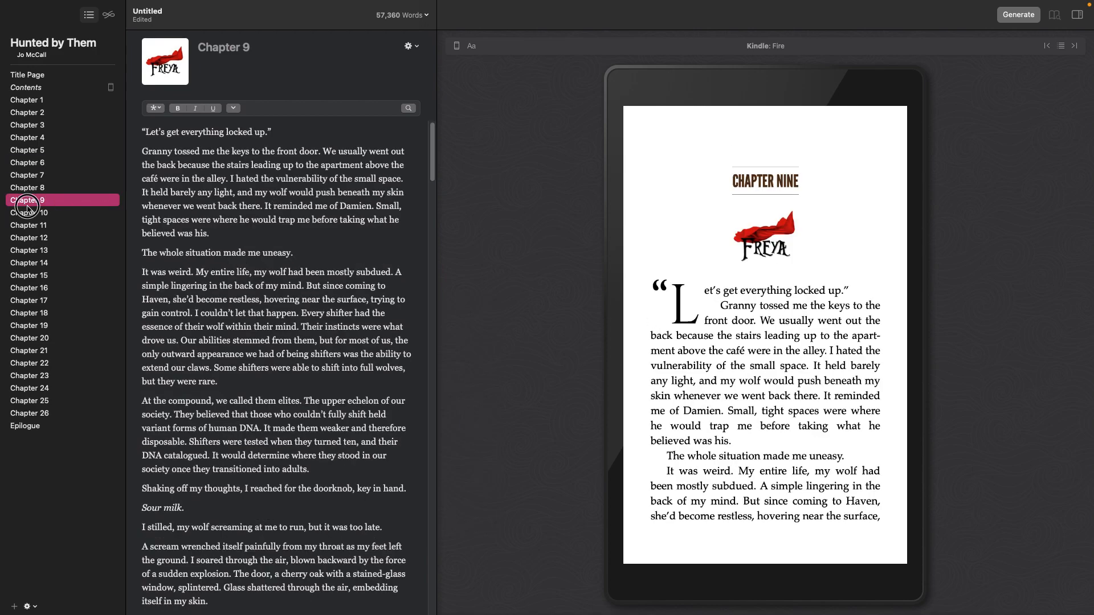
click(30, 226)
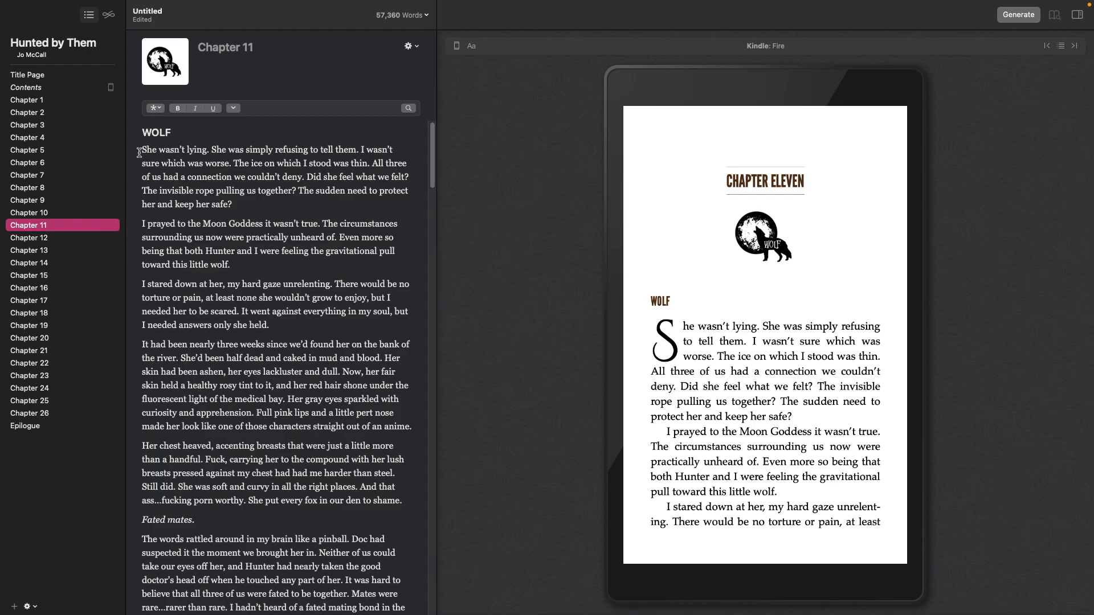
drag(140, 152, 139, 137)
key(BackSpace)
Replace the text subheading above "Stubborn silence" in Chapter 11 with the copied HUNTER name image and check it in the preview
scroll(256, 261, down, 20)
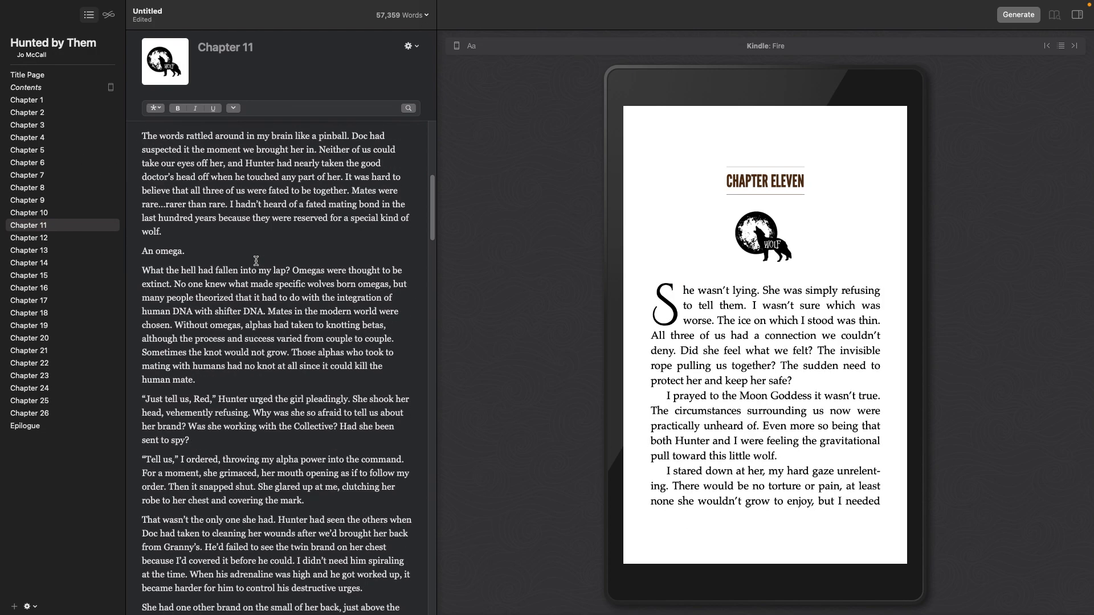
scroll(256, 261, down, 1)
drag(140, 418, 141, 387)
key(BackSpace)
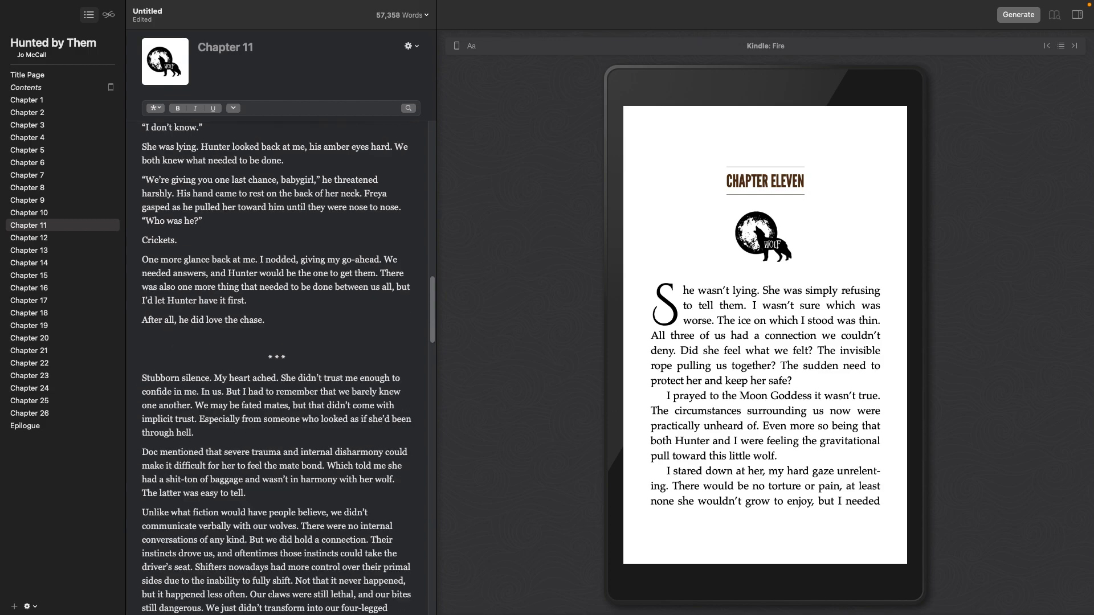
key(super+v)
click(916, 337)
click(913, 343)
click(913, 344)
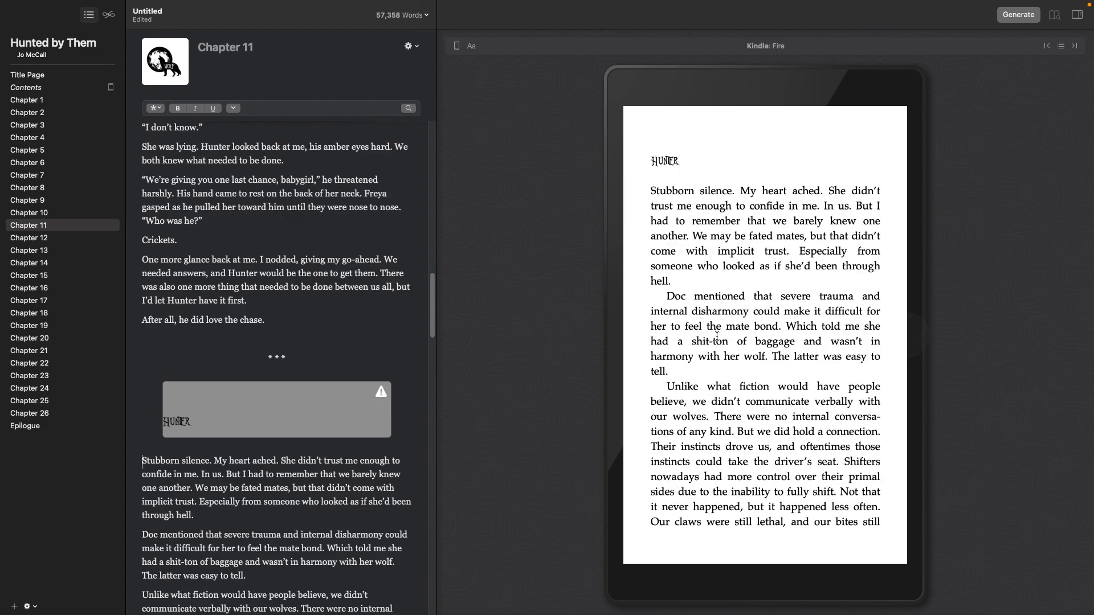
Page through the rest of the Chapter 11 preview up to the start of Chapter 12, looking for remaining character-name subheadings
click(615, 336)
click(905, 333)
click(905, 333)
click(905, 333)
click(905, 333)
click(905, 333)
click(904, 333)
click(904, 332)
click(904, 332)
click(904, 333)
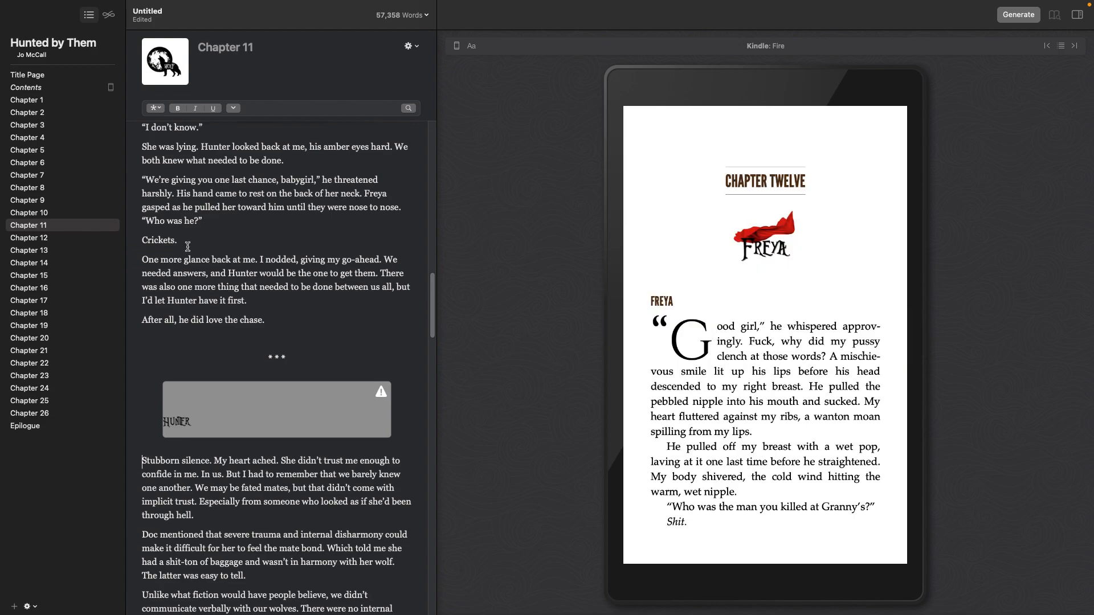
Delete the "Freya" text subheading above the first paragraph of Chapter 12
click(68, 238)
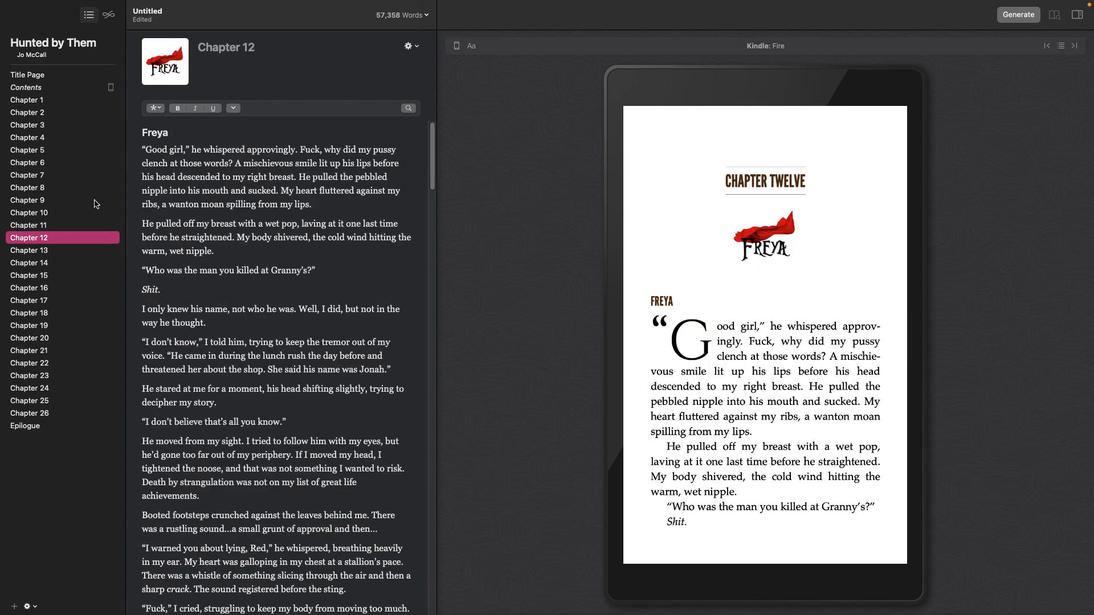
triple_click(142, 131)
key(BackSpace)
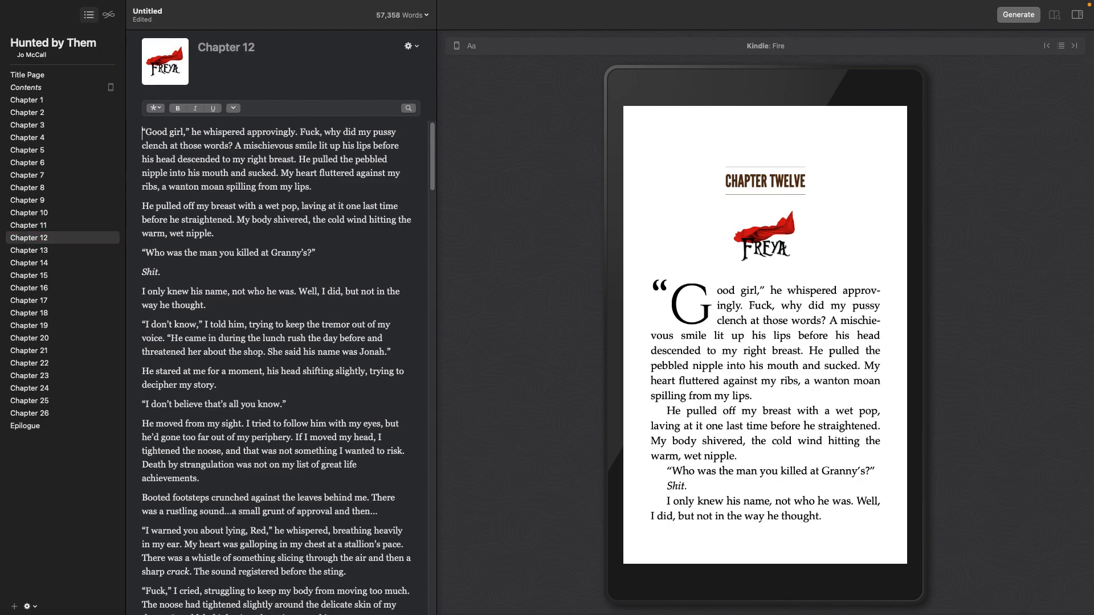
Page through the Chapter 12 preview up to the start of Chapter 13
click(918, 337)
click(920, 342)
click(919, 342)
click(920, 342)
click(919, 342)
click(919, 342)
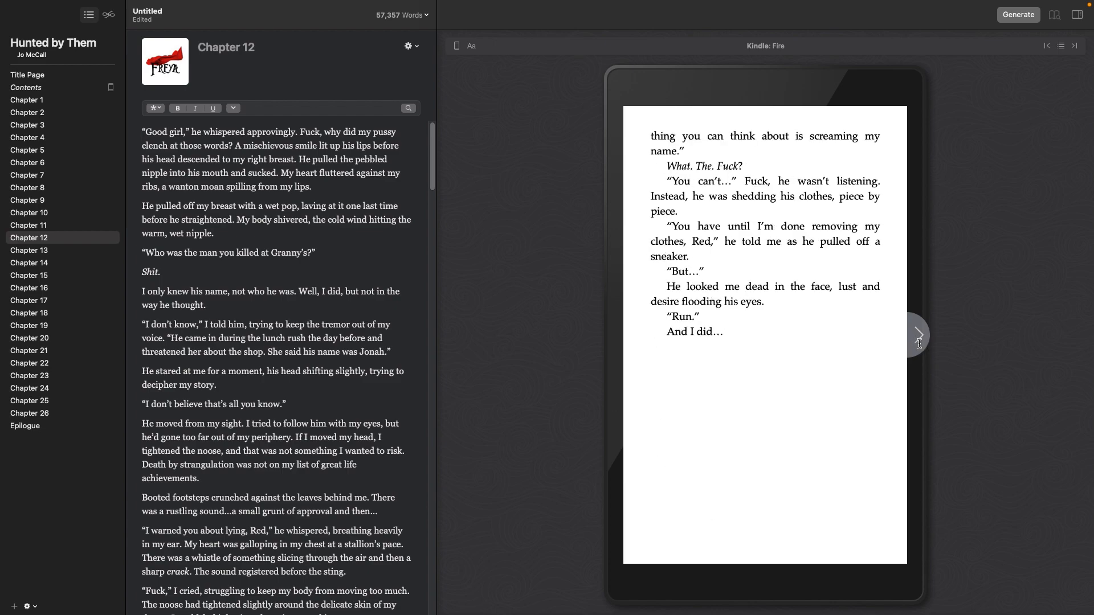
click(919, 342)
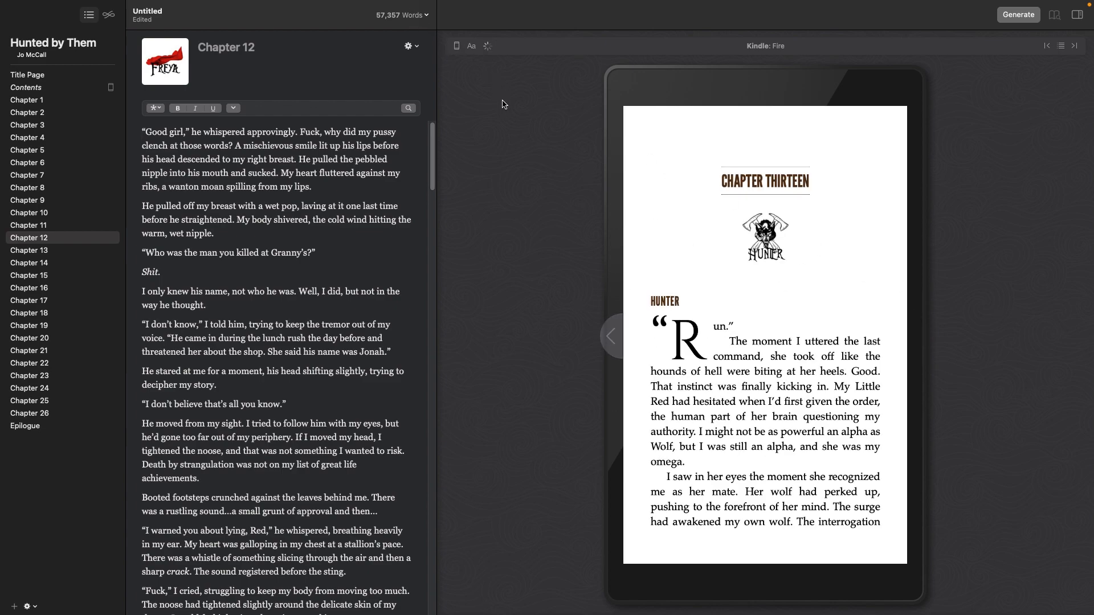
Examine the last page of Chapter 12 in the Print preview and return to the Kindle Fire preview
click(611, 337)
click(457, 46)
click(481, 231)
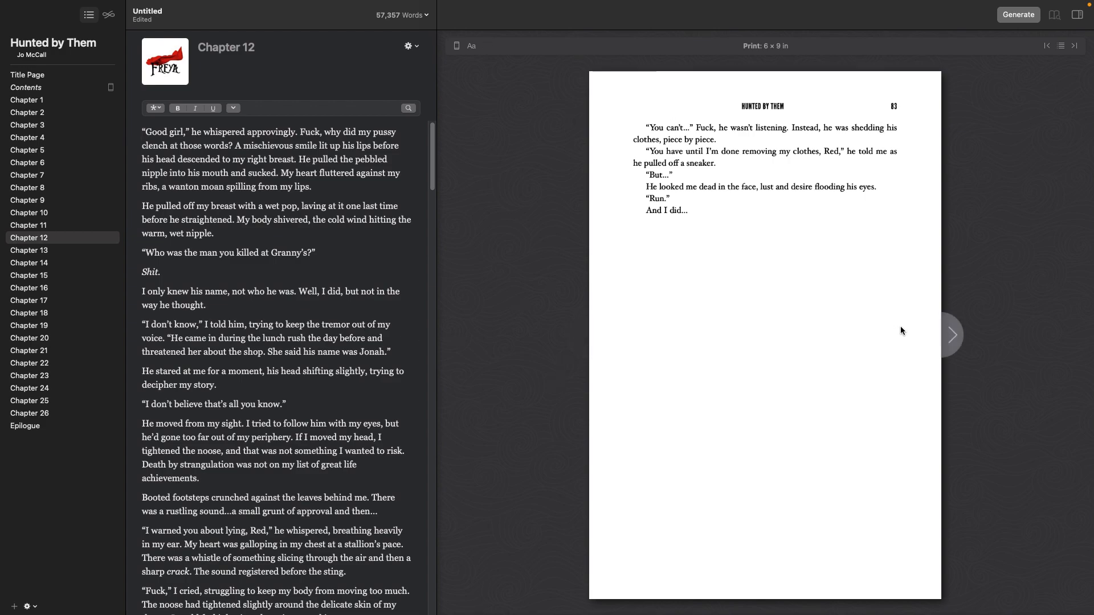
click(456, 46)
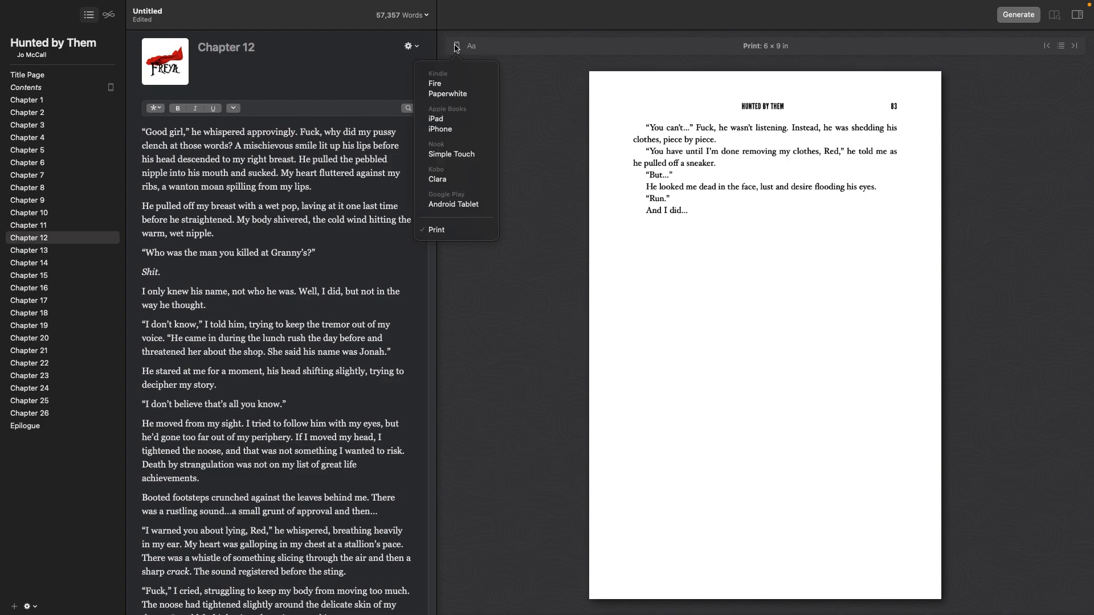
click(435, 84)
Look through the preview pages of Chapter 13 and the text of Chapter 12 for mid-chapter character-name subheadings
click(917, 336)
click(917, 336)
click(917, 336)
click(917, 336)
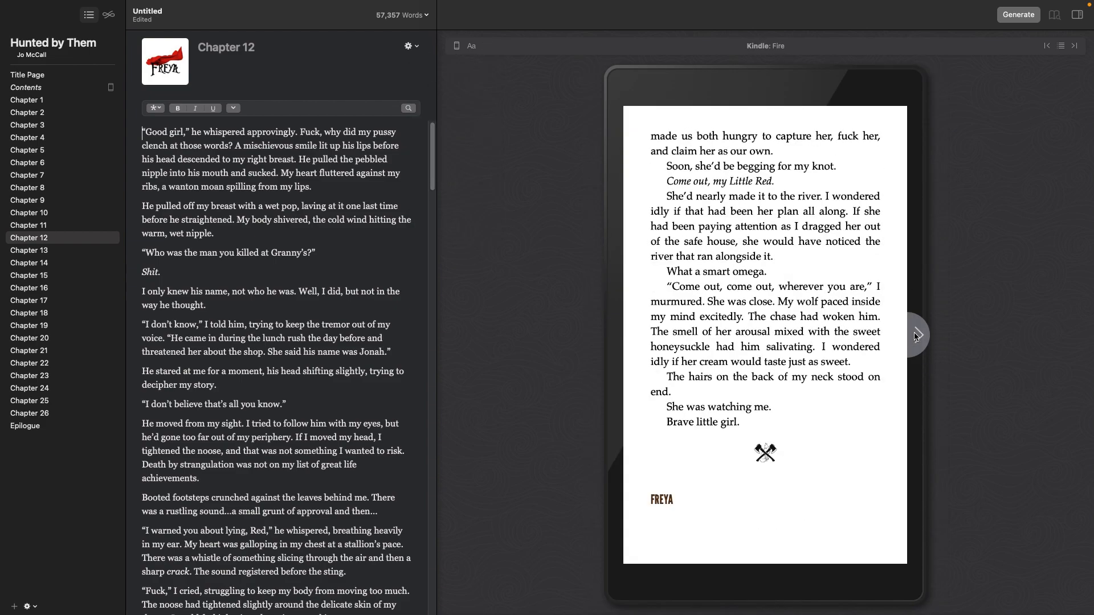
scroll(390, 415, down, 15)
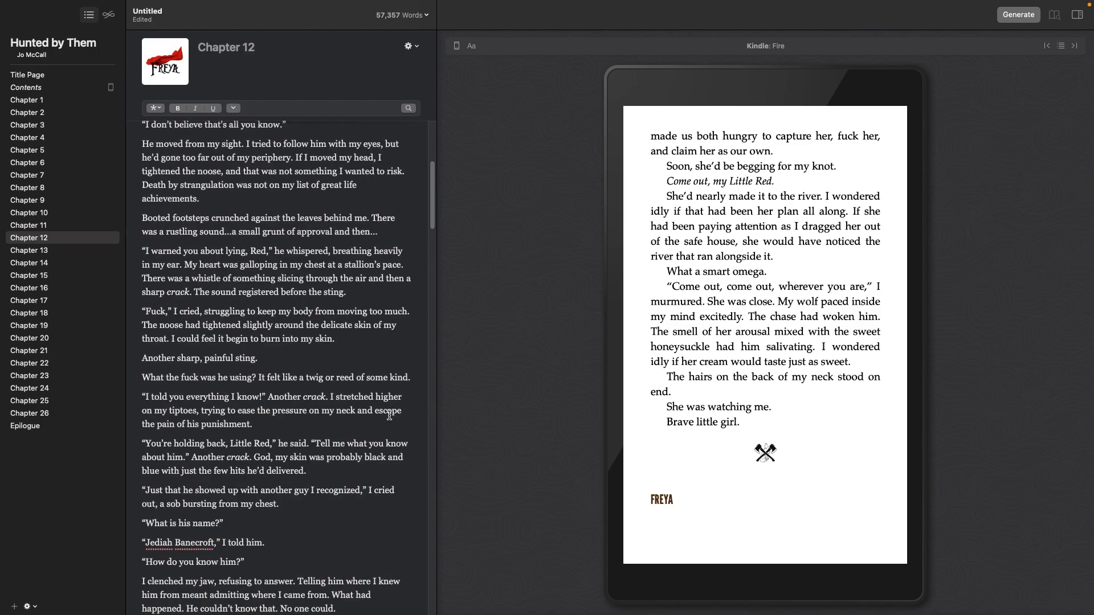
scroll(390, 416, down, 20)
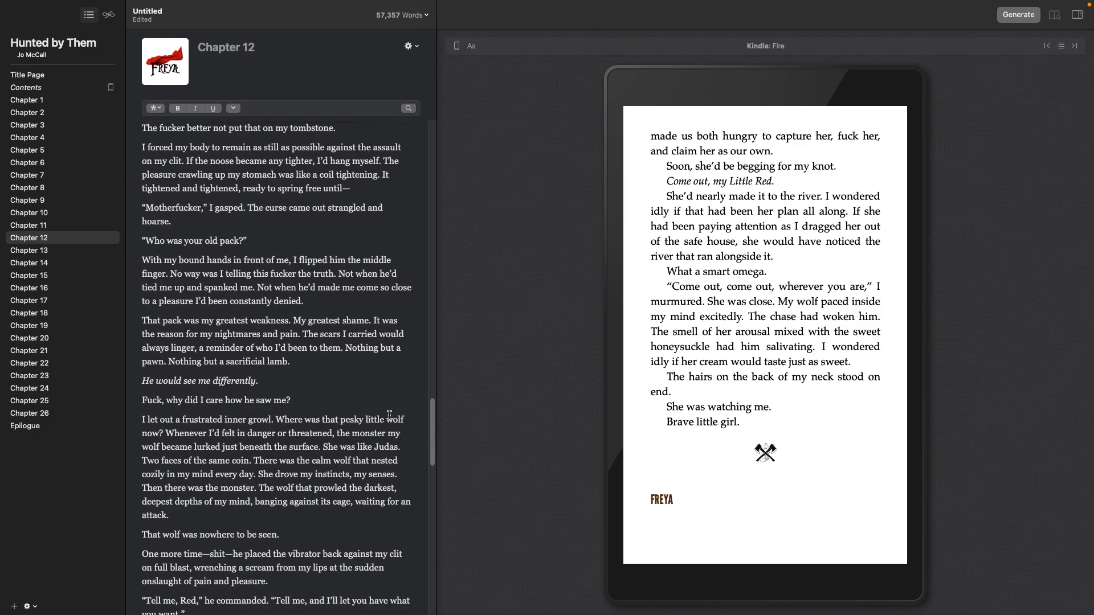
scroll(390, 415, down, 15)
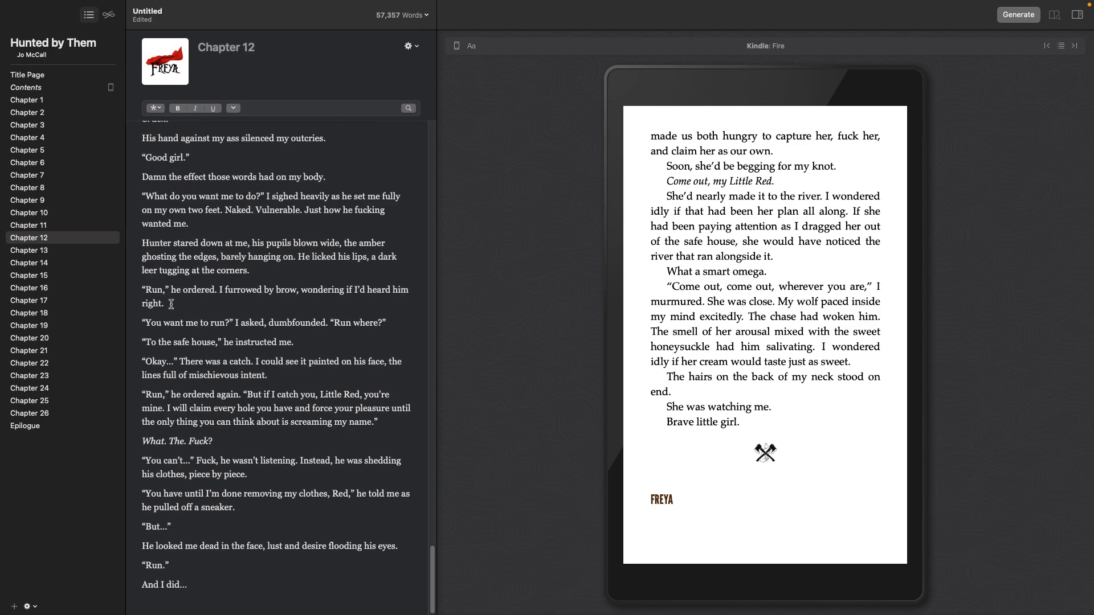
Delete the "Hunter" text subheading above the first paragraph of Chapter 13
click(31, 250)
scroll(238, 468, down, 6)
scroll(238, 468, up, 6)
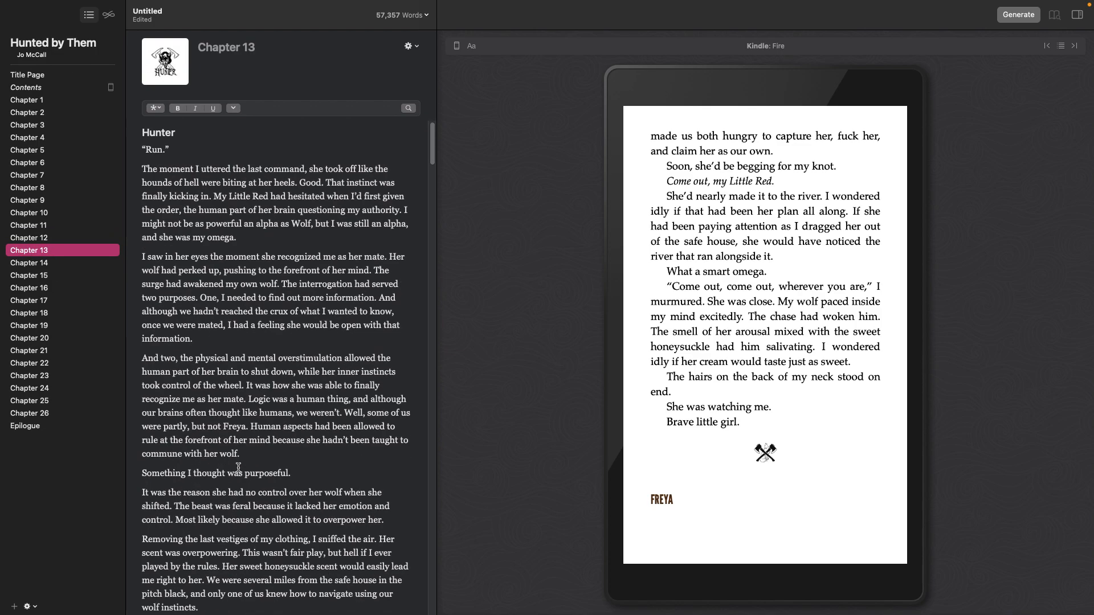
triple_click(133, 129)
key(BackSpace)
Replace the "Freya" subheading and blank line after the Chapter 13 scene break with the copied HUNTER name image
scroll(258, 512, down, 15)
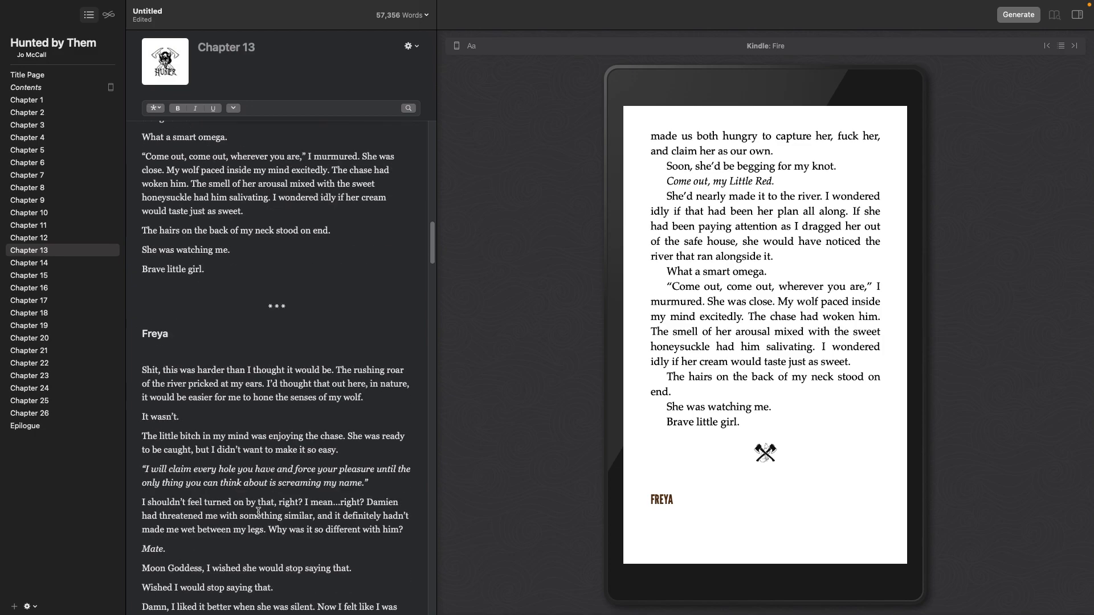
drag(140, 340, 136, 311)
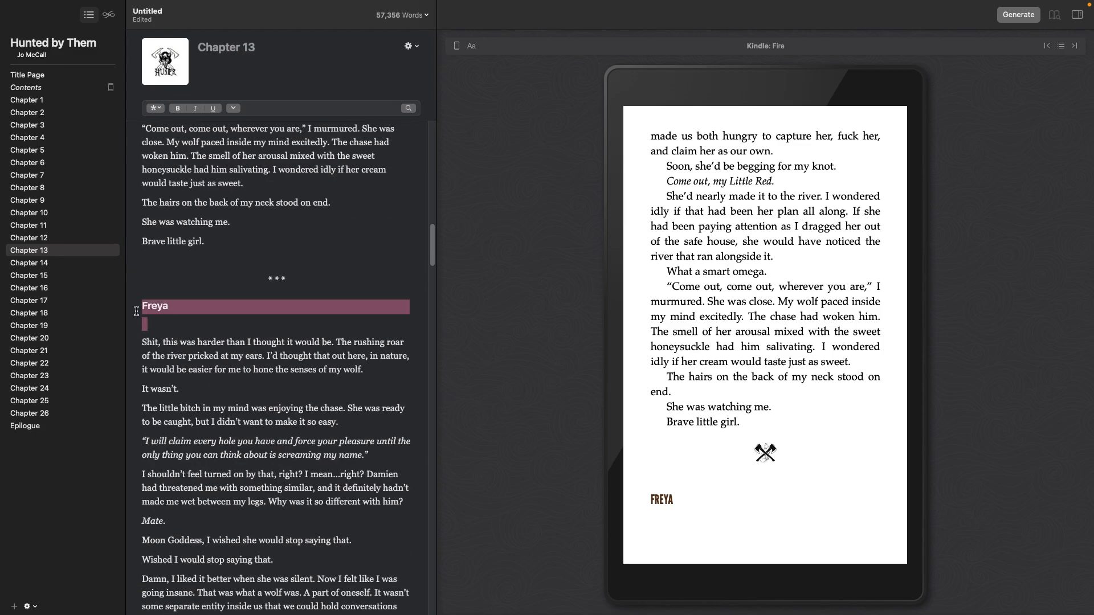
key(BackSpace)
key(super+v)
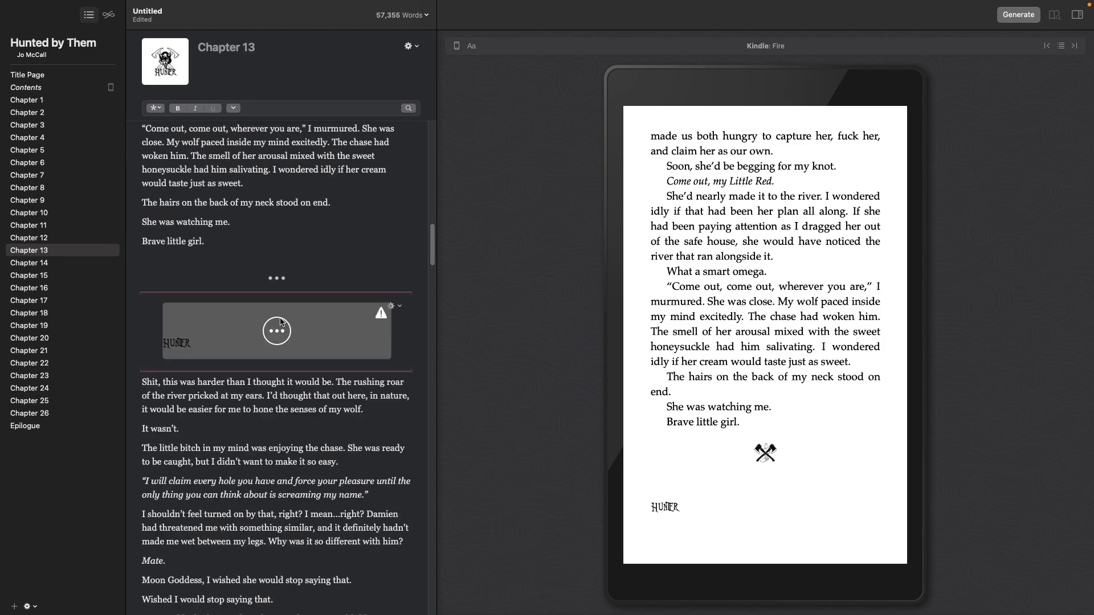
Replace the inline name image after the Chapter 13 scene break with 1HUNTED NAMES.png from Downloads
click(285, 332)
click(390, 304)
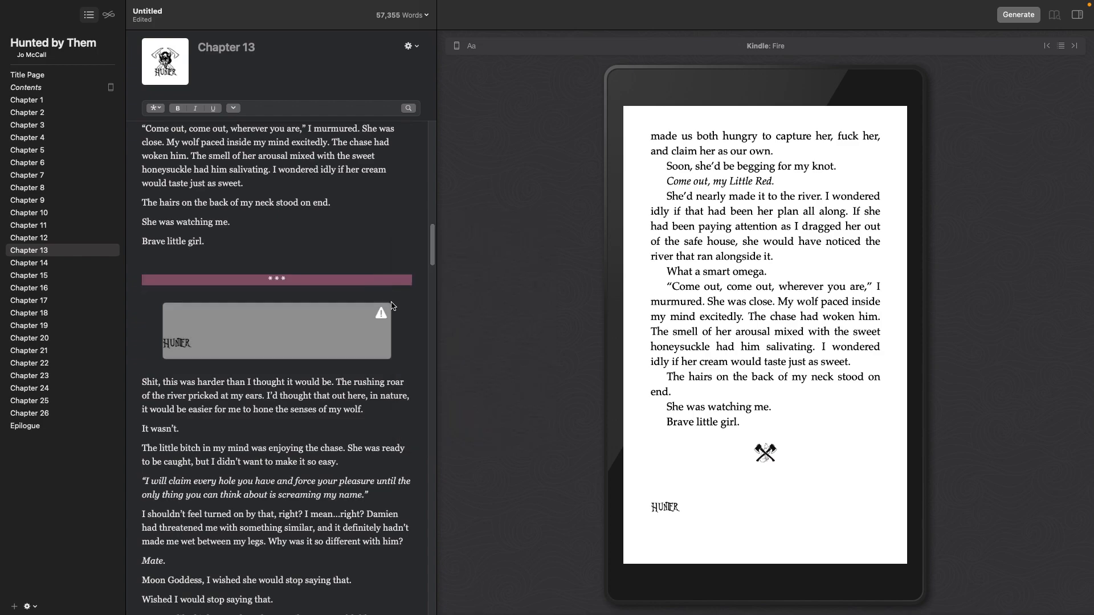
click(391, 306)
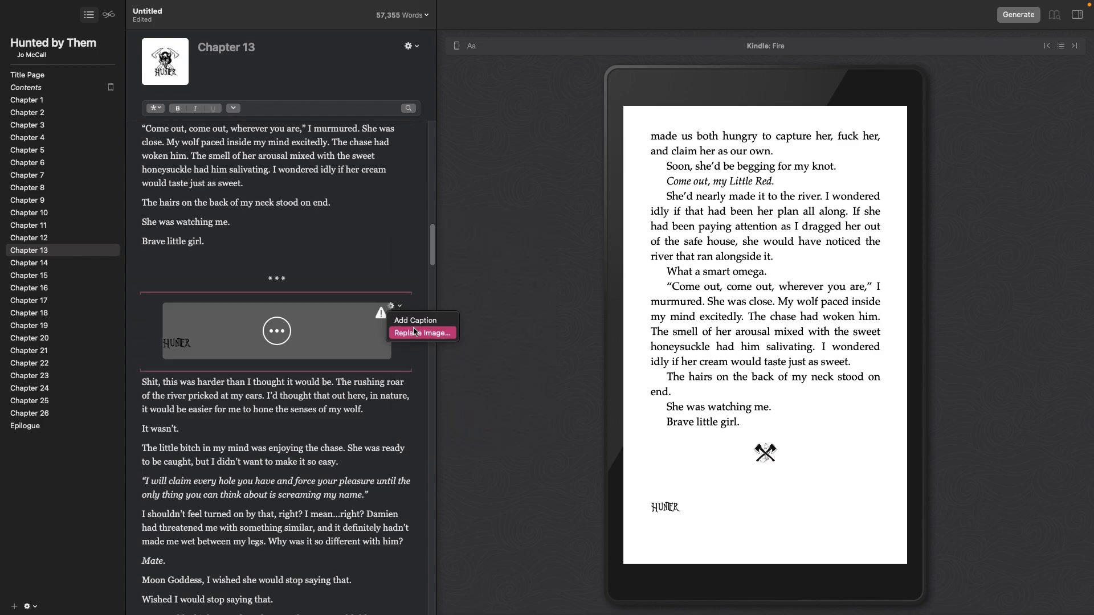
click(414, 332)
scroll(450, 342, down, 5)
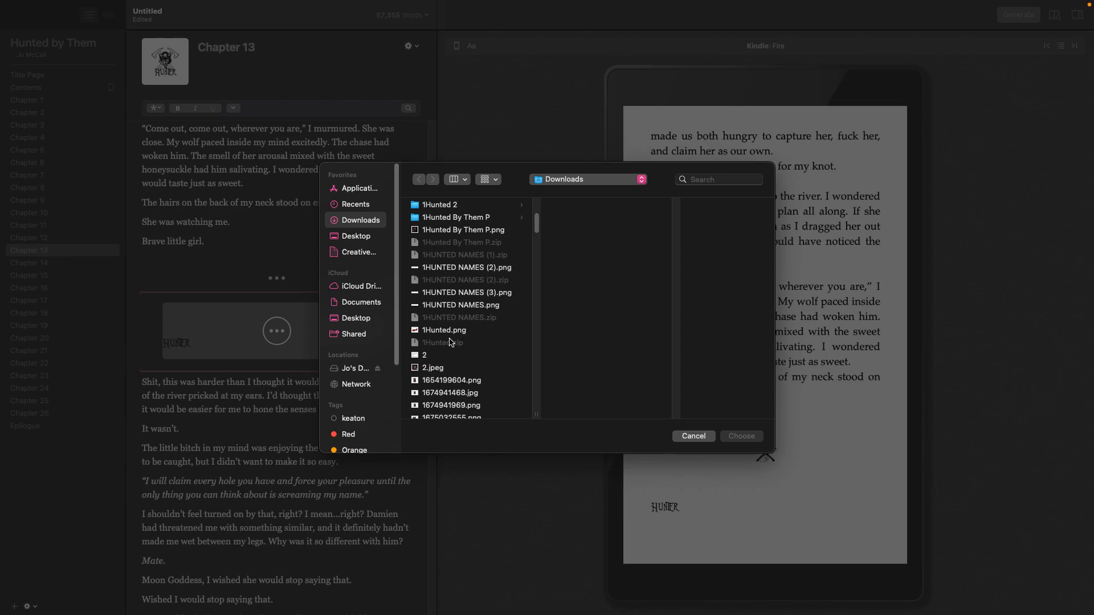
double_click(473, 307)
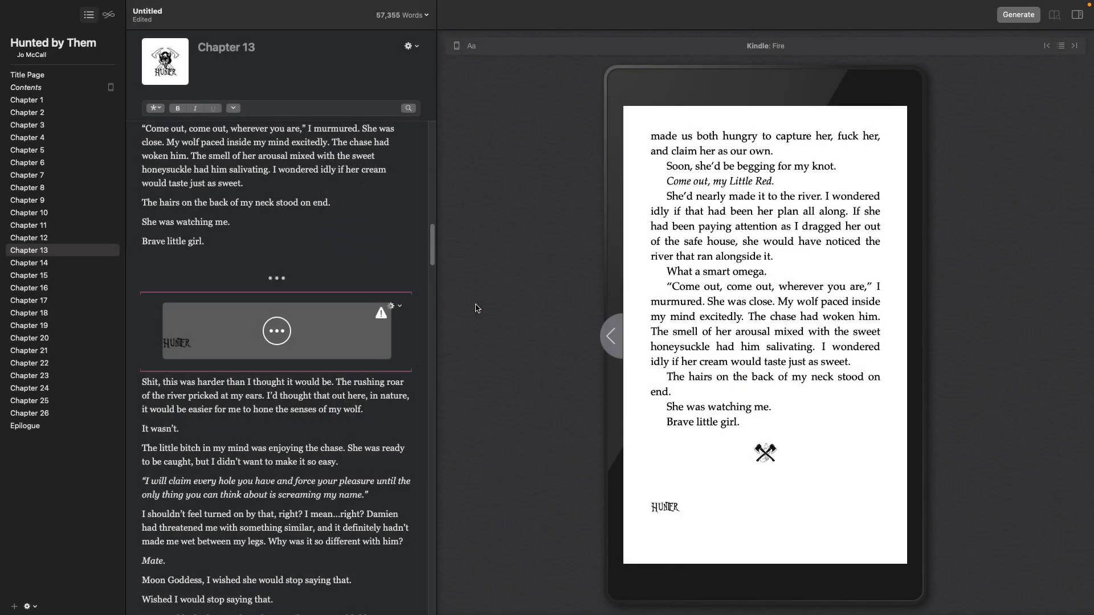
Replace the inline name image after the Chapter 13 scene break with the FREYA image 1HUNTED NAMES (3).png from Downloads
click(302, 328)
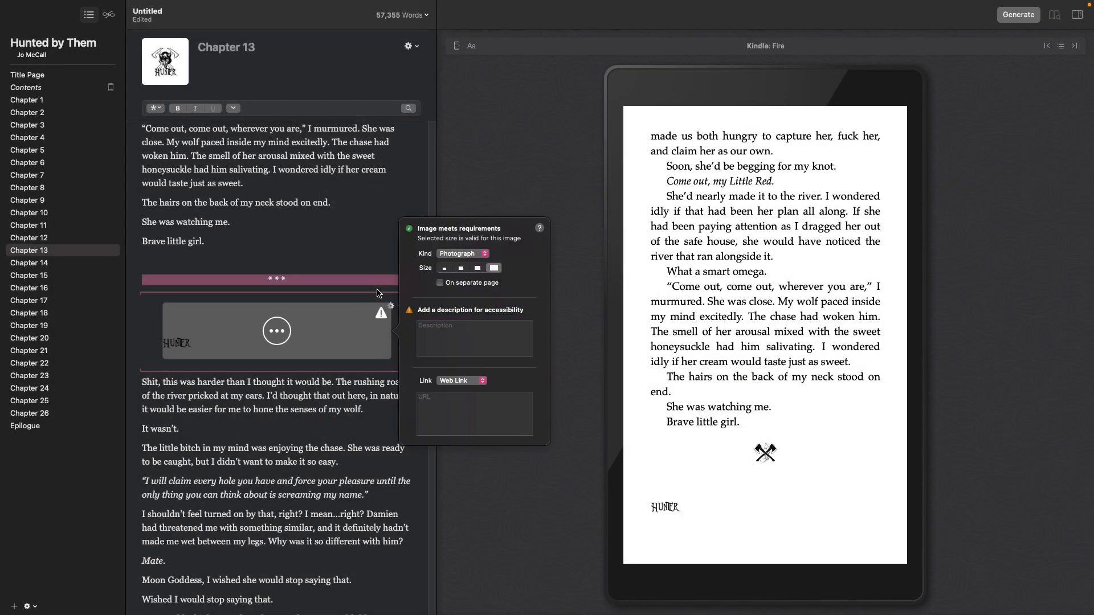
click(391, 307)
click(393, 307)
click(406, 334)
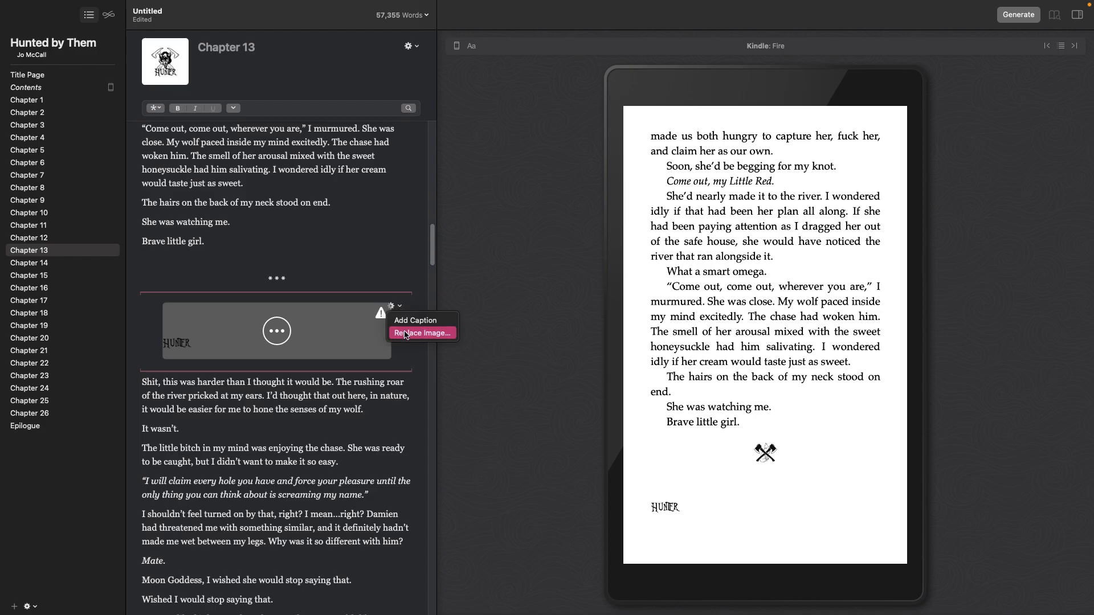
scroll(488, 386, down, 5)
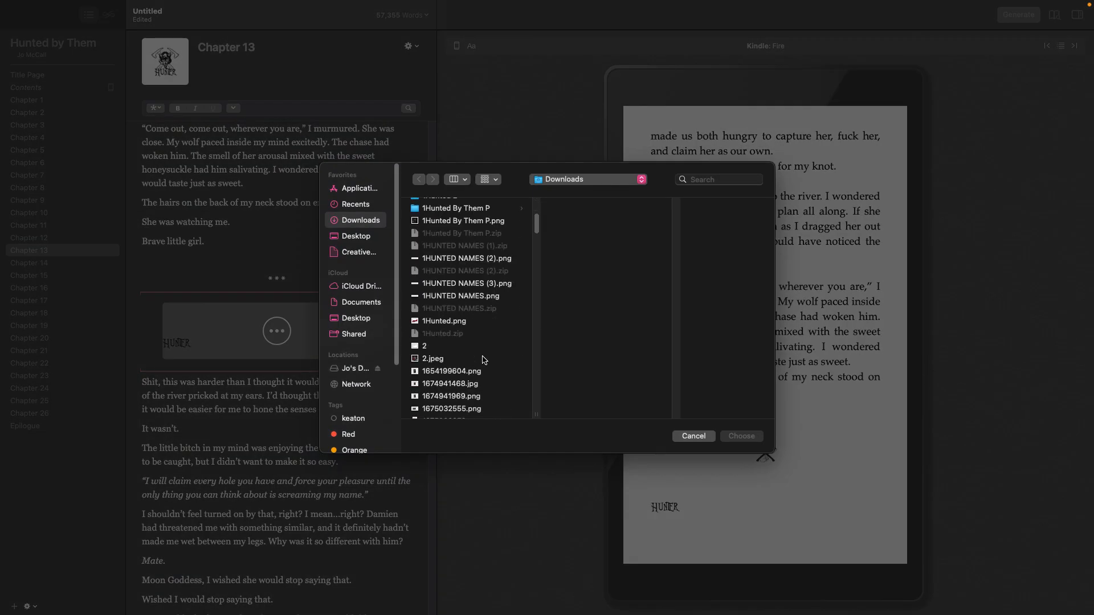
click(493, 285)
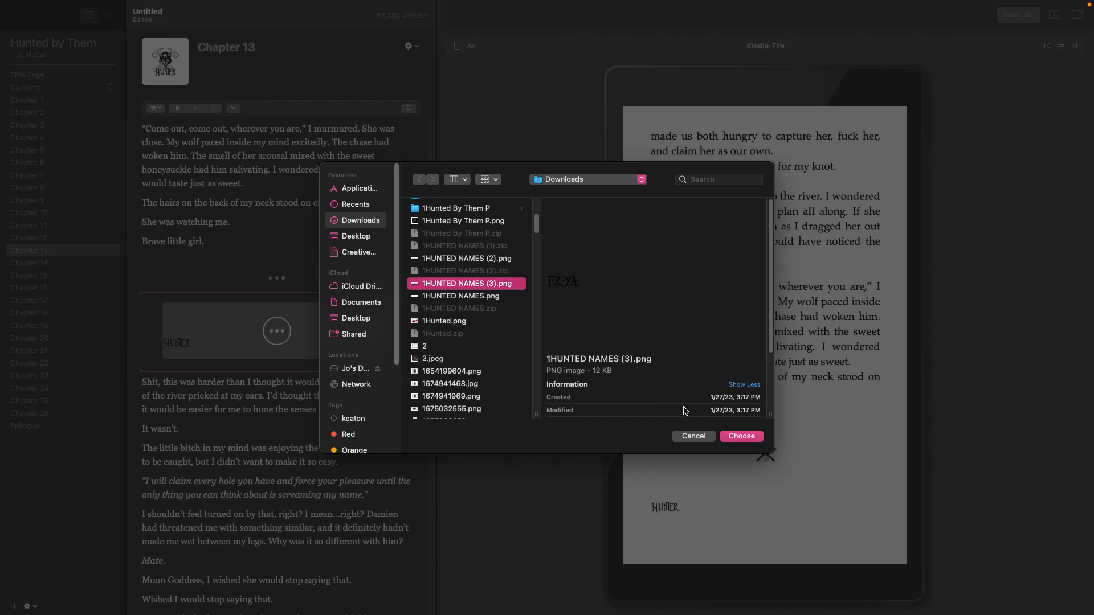
click(745, 434)
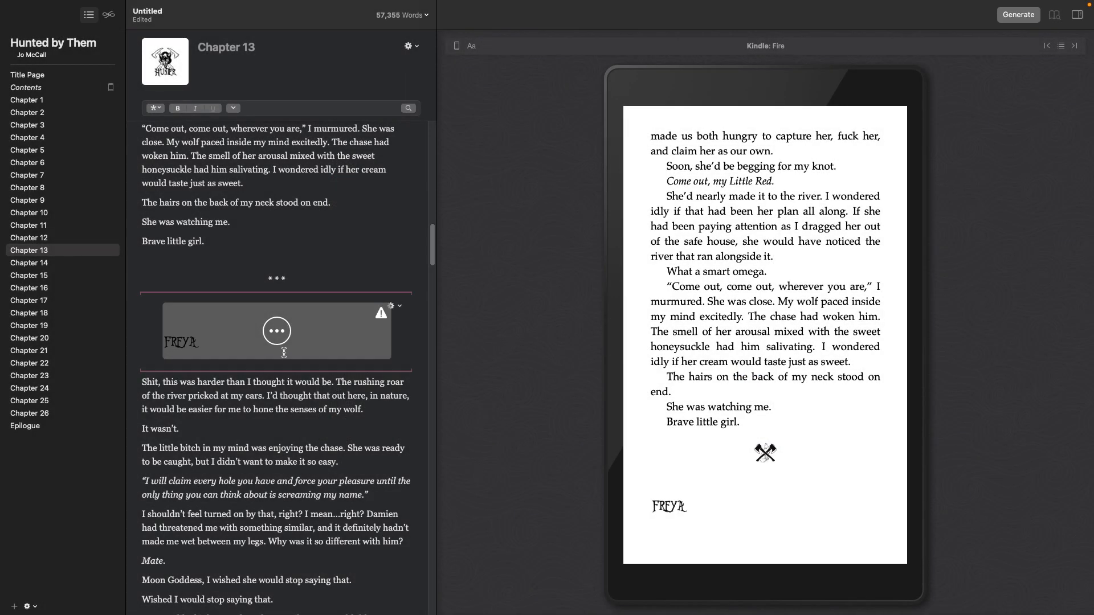
Look through the remaining preview pages of Chapter 13 for further character-name subheadings, up to the start of Chapter 14
scroll(284, 353, down, 5)
click(918, 337)
click(919, 338)
click(920, 339)
click(921, 340)
click(919, 337)
click(918, 337)
click(919, 337)
click(919, 338)
click(920, 337)
click(920, 337)
click(920, 338)
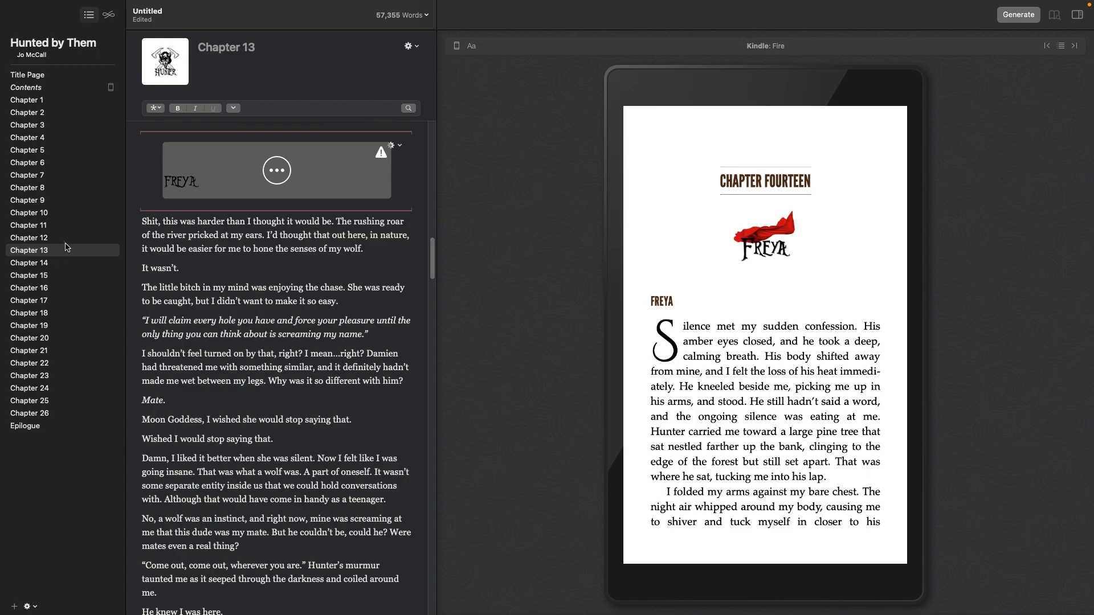
Delete the "Freya" text subheading above the first paragraph of Chapter 14
click(57, 263)
drag(143, 151, 142, 132)
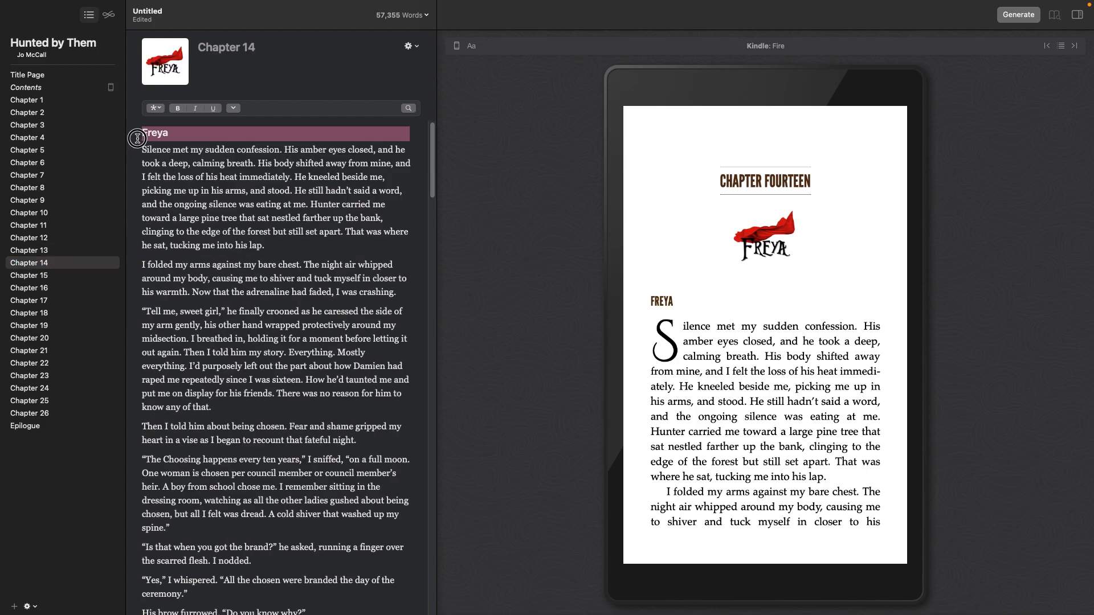
key(BackSpace)
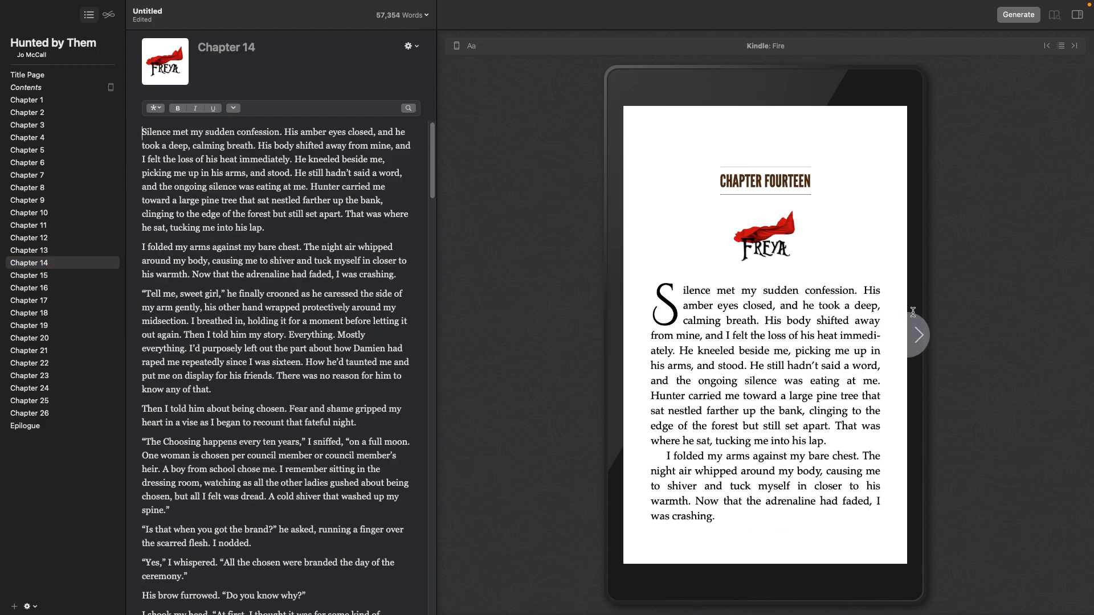
Look through the preview pages of Chapter 14 for mid-chapter character-name subheadings
click(915, 335)
click(915, 336)
click(915, 335)
click(915, 335)
click(915, 335)
click(916, 335)
click(916, 335)
click(915, 335)
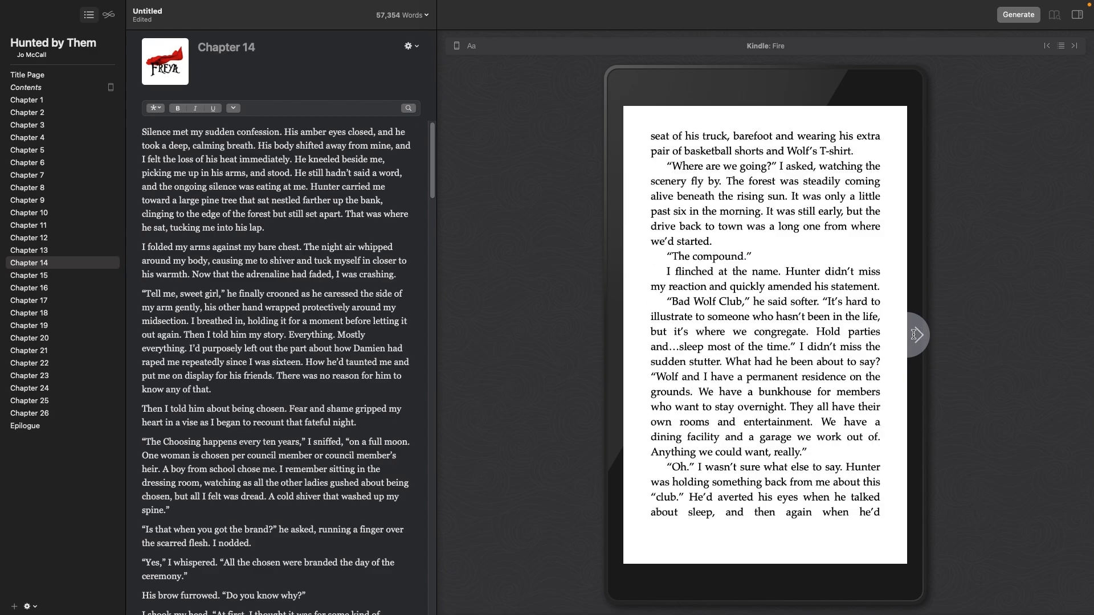
click(915, 335)
click(612, 331)
Delete the "Freya" text subheading above the first paragraph of Chapter 15
click(83, 276)
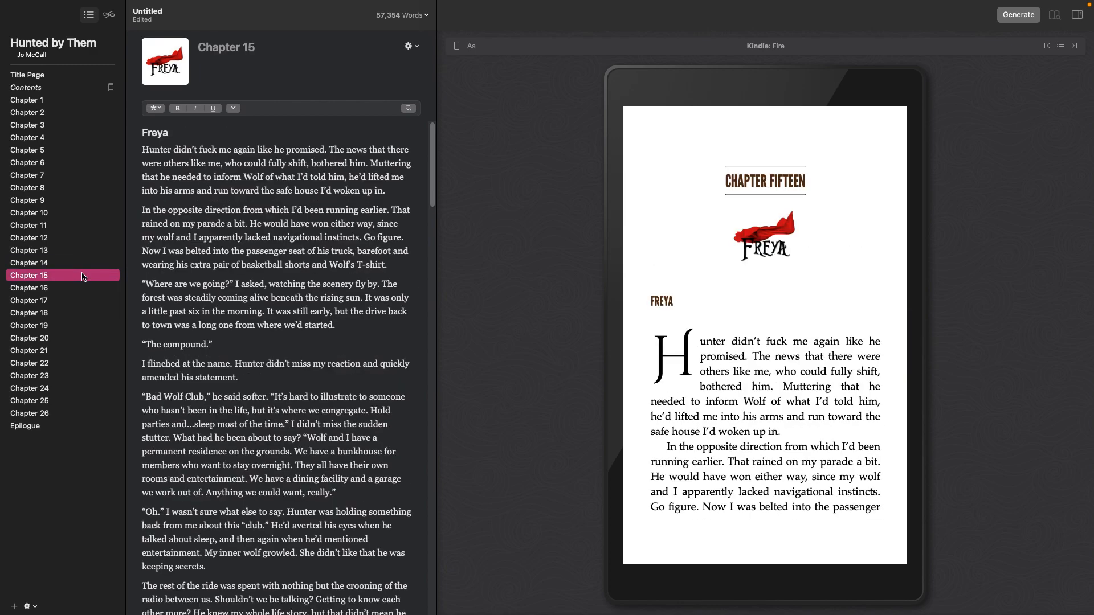
click(136, 138)
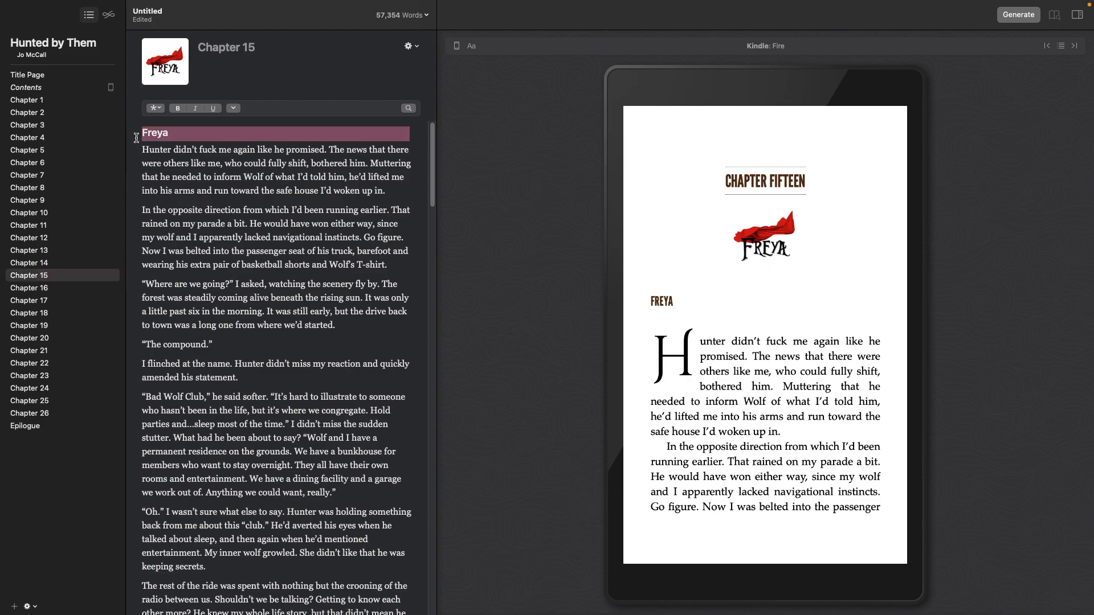
key(BackSpace)
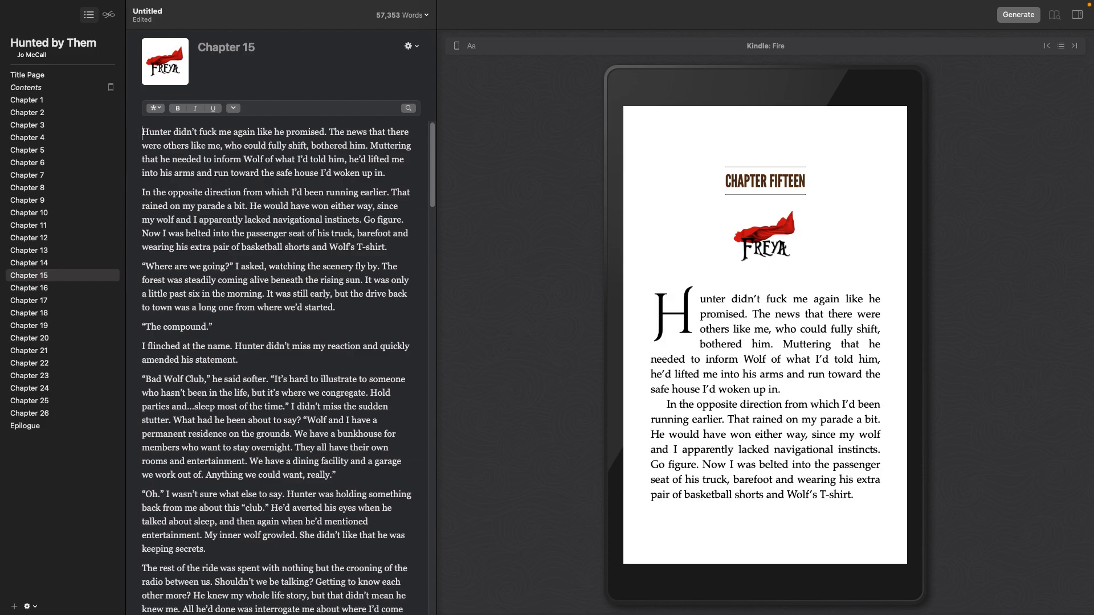
Replace the "Hunter" text subheading after the Chapter 15 scene break with the copied HUNTER name image
click(921, 335)
click(920, 336)
click(921, 336)
click(921, 336)
click(610, 334)
click(610, 334)
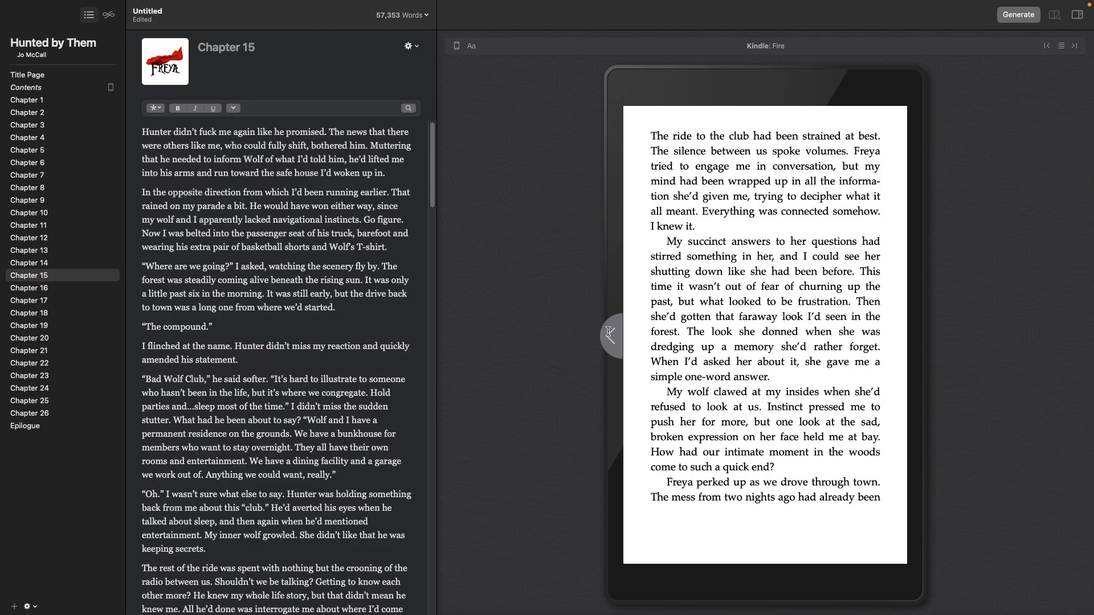
click(609, 334)
scroll(251, 299, down, 15)
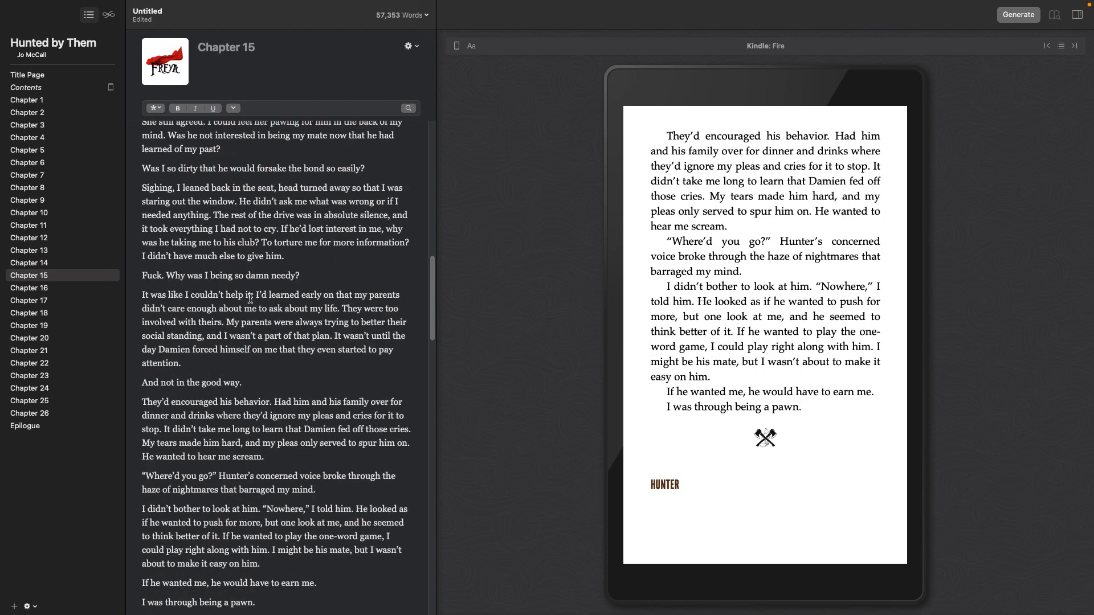
scroll(251, 299, down, 5)
drag(140, 307, 137, 290)
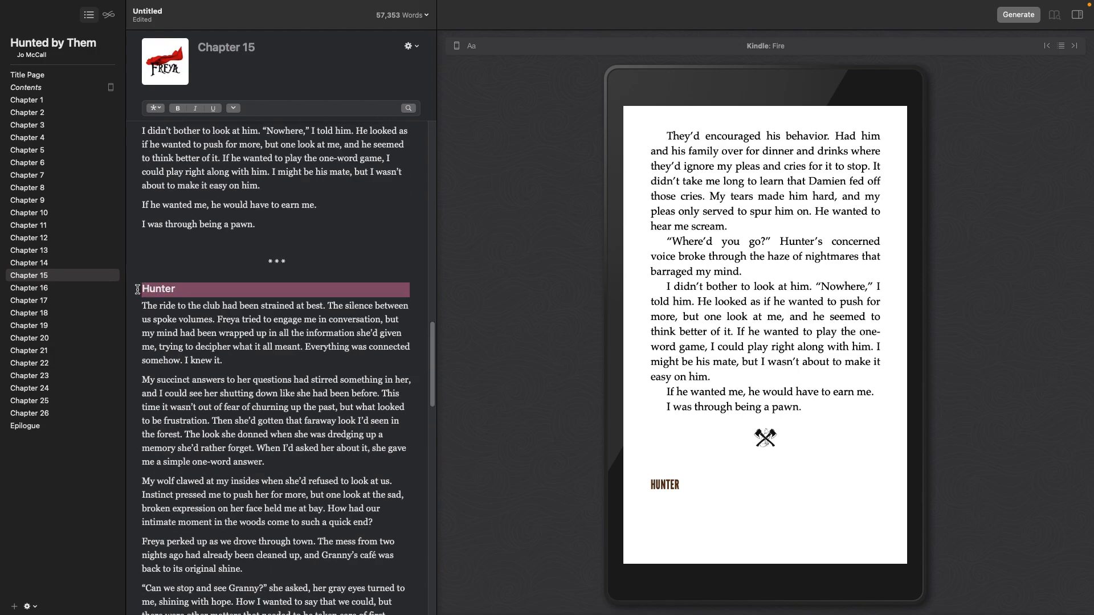
key(super+v)
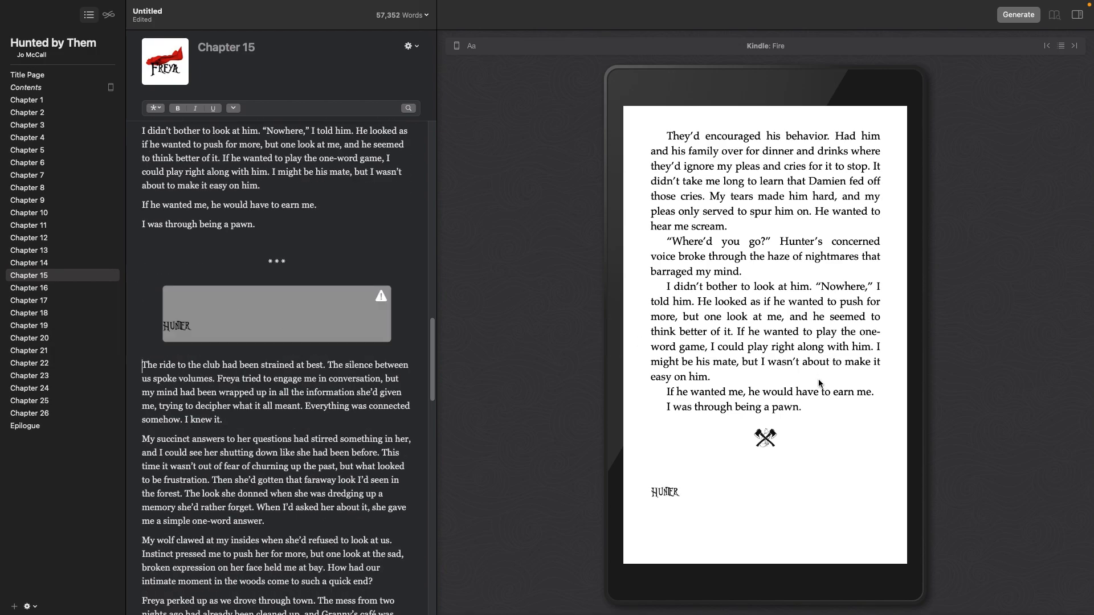
Check the remaining pages of Chapter 15 and remove the blank line before the paragraph starting "Red managed to slip past"
click(911, 354)
click(910, 355)
click(911, 354)
click(911, 355)
click(911, 355)
click(627, 324)
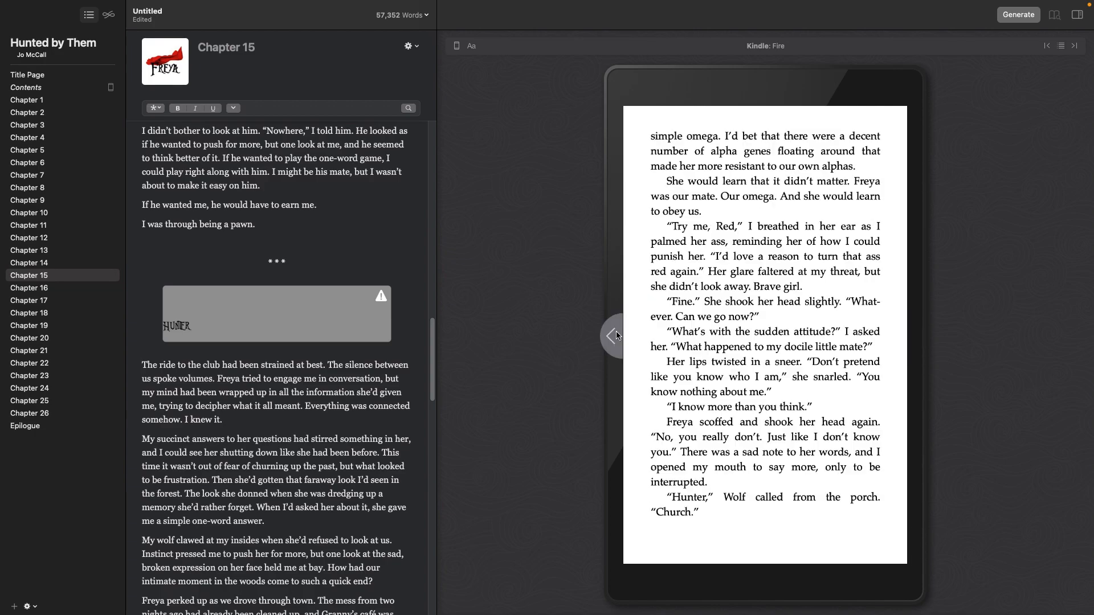
click(912, 328)
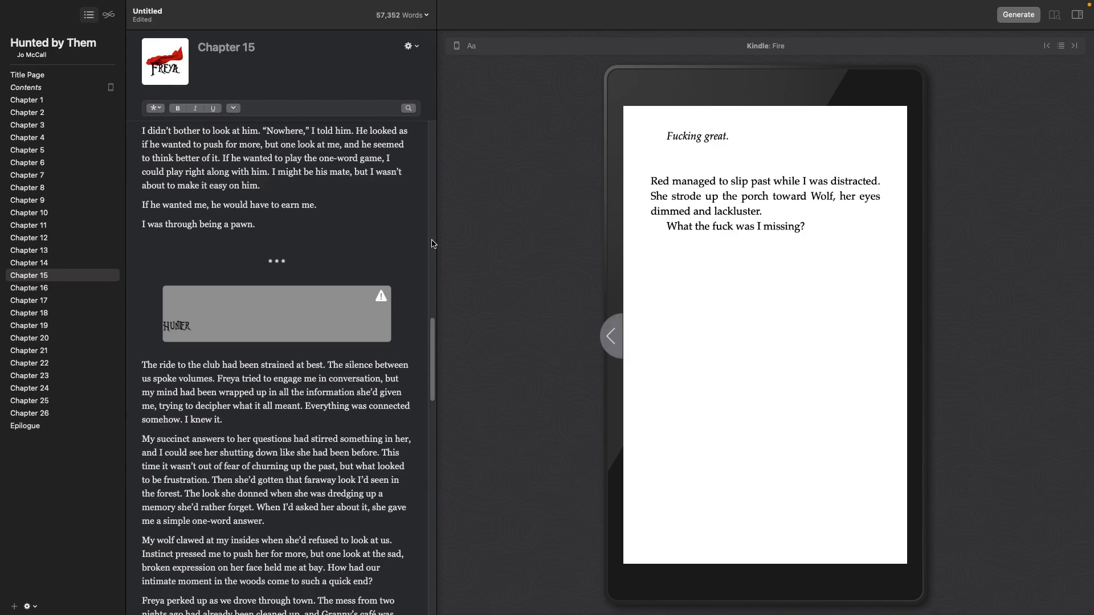
scroll(316, 461, down, 10)
scroll(315, 461, down, 10)
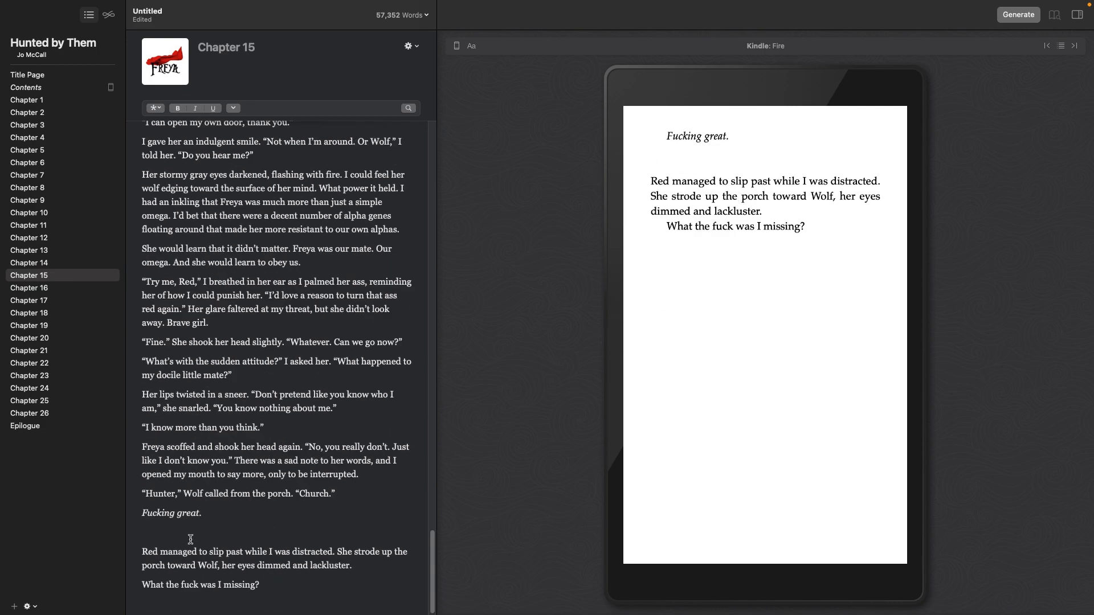
key(BackSpace)
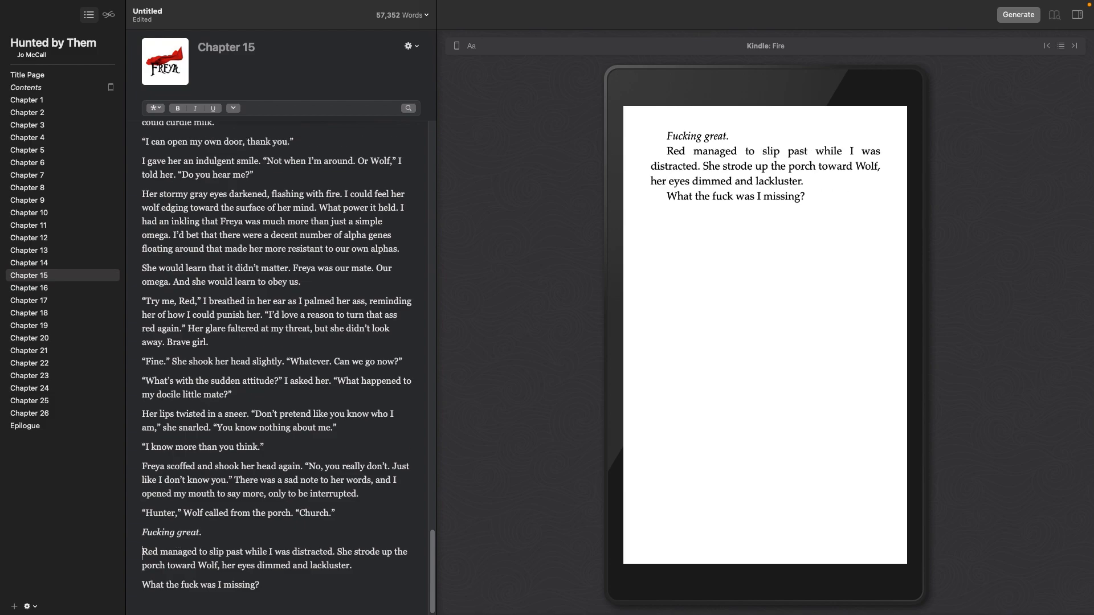
Delete the "Freya" text subheading above the first paragraph of Chapter 16
click(924, 337)
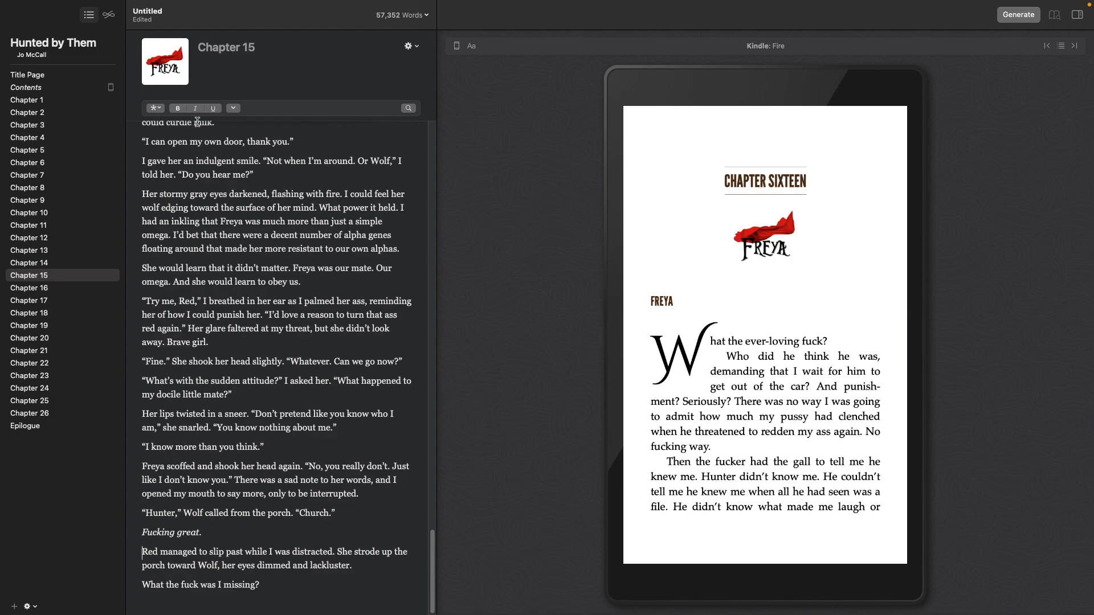
click(63, 289)
triple_click(137, 133)
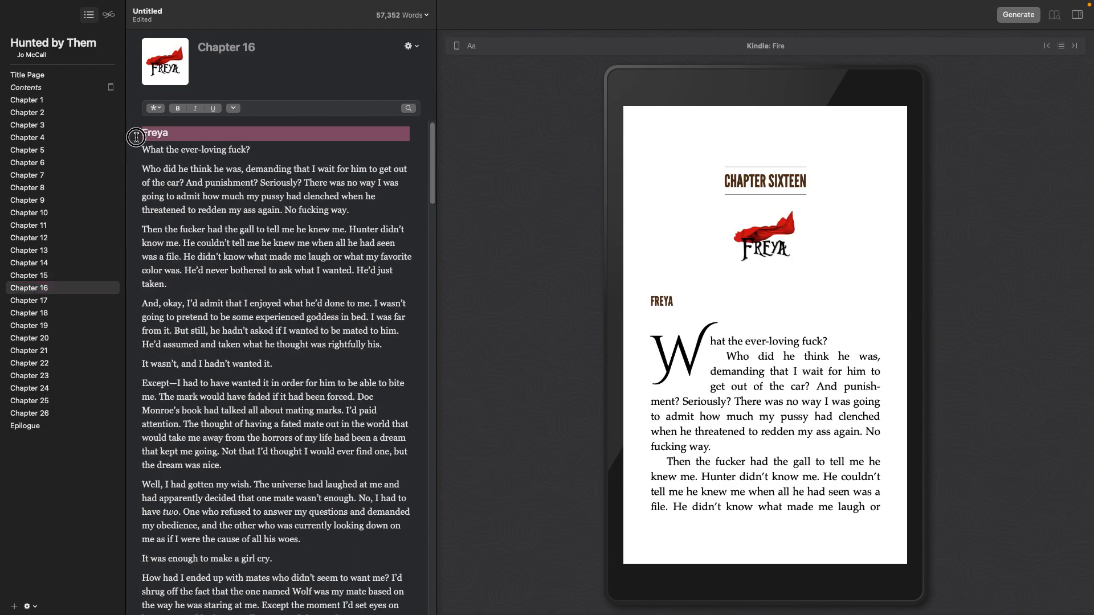
key(BackSpace)
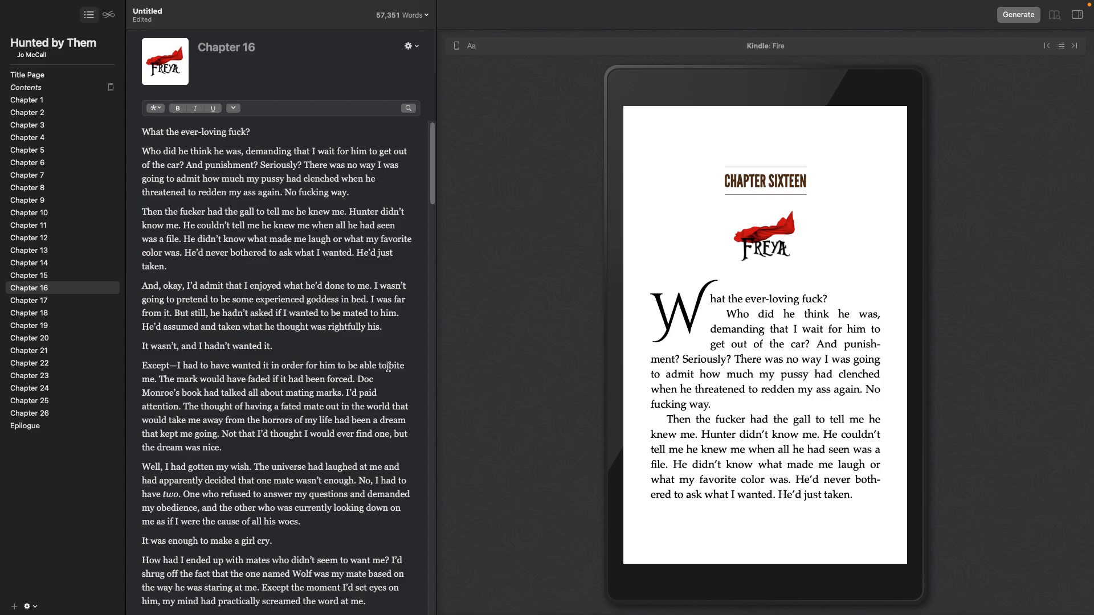
Look through the text and preview pages of Chapter 16 for mid-chapter character-name subheadings
scroll(389, 368, down, 20)
scroll(389, 367, down, 20)
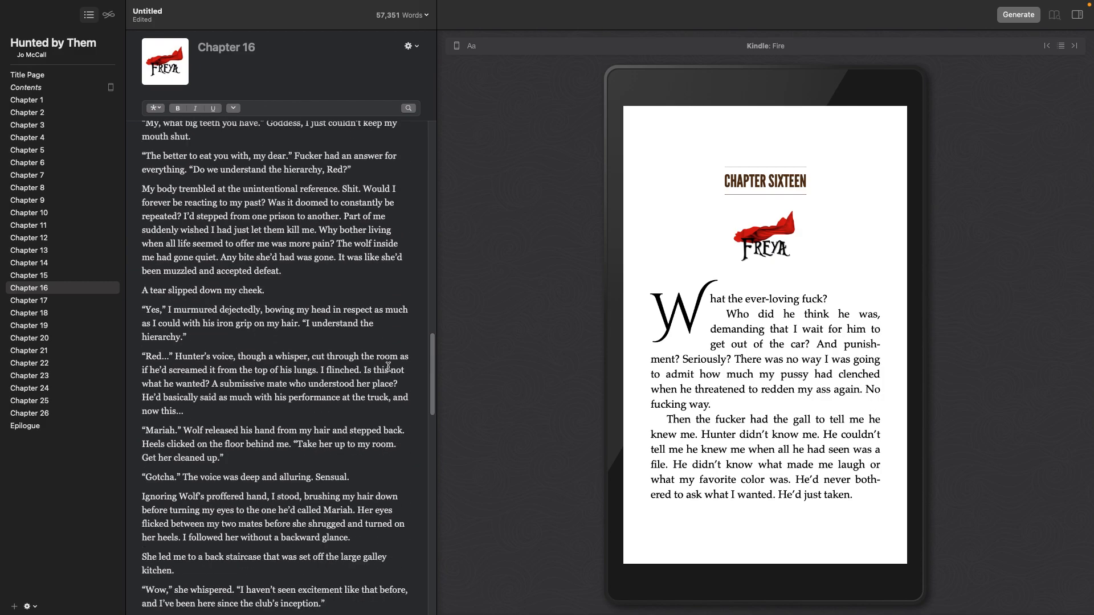
scroll(389, 367, down, 5)
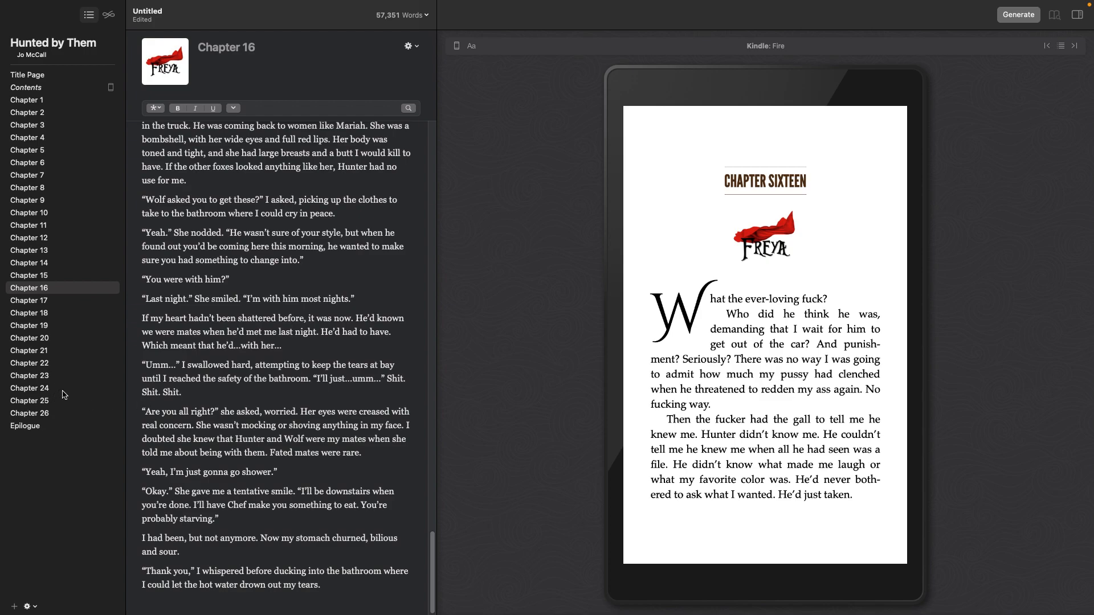
click(67, 301)
click(64, 288)
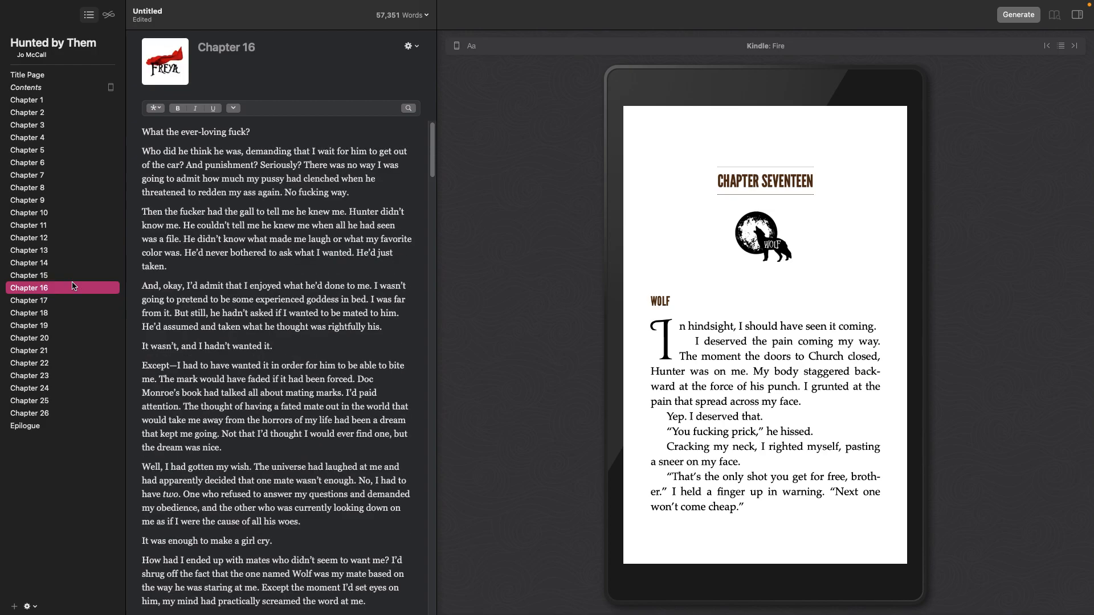
click(923, 331)
click(924, 331)
click(924, 331)
click(924, 331)
click(924, 332)
click(924, 332)
click(924, 333)
Delete the "Wolf" text subheading above the first paragraph of Chapter 17
click(44, 301)
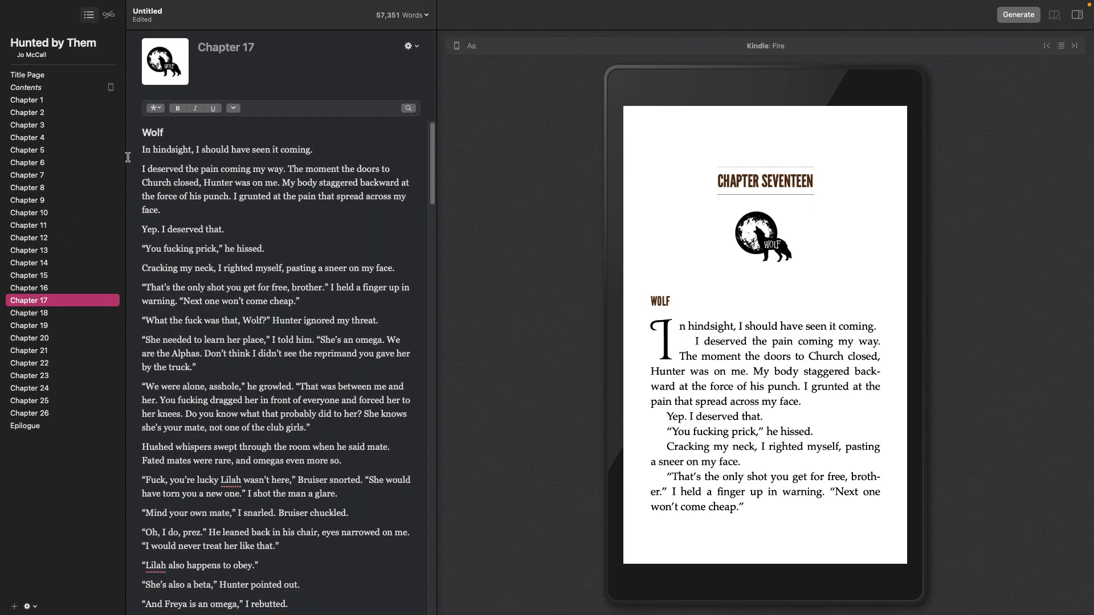
drag(146, 149, 143, 132)
key(BackSpace)
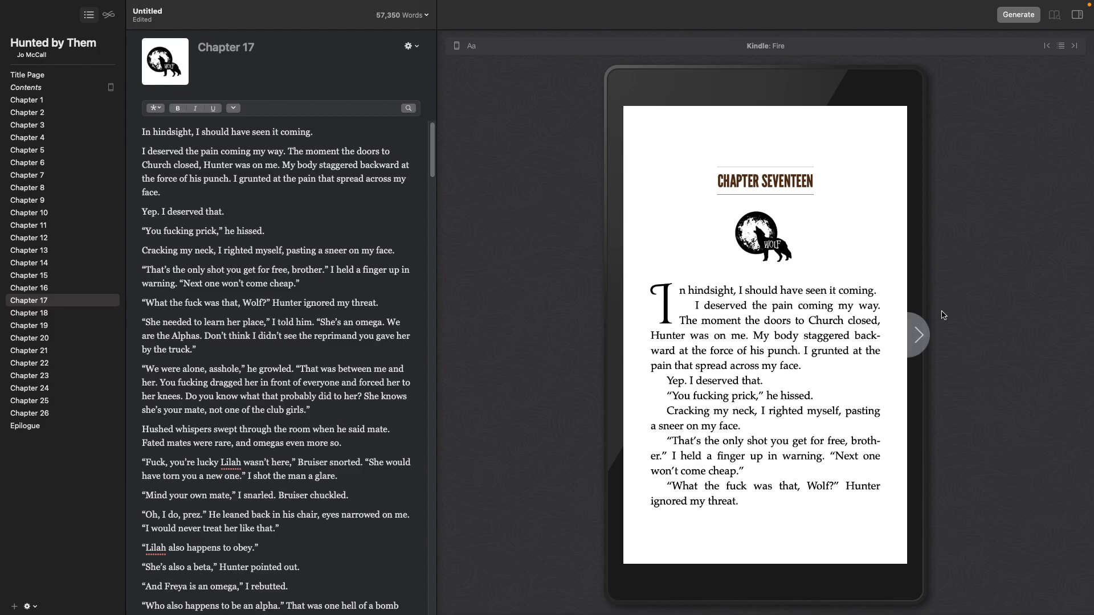
Look through the preview pages of Chapter 17 for mid-chapter character-name subheadings, up to the start of Chapter 18
click(922, 336)
click(921, 336)
click(922, 336)
click(921, 336)
click(922, 336)
click(922, 336)
click(922, 337)
click(922, 337)
click(922, 336)
click(921, 336)
click(921, 337)
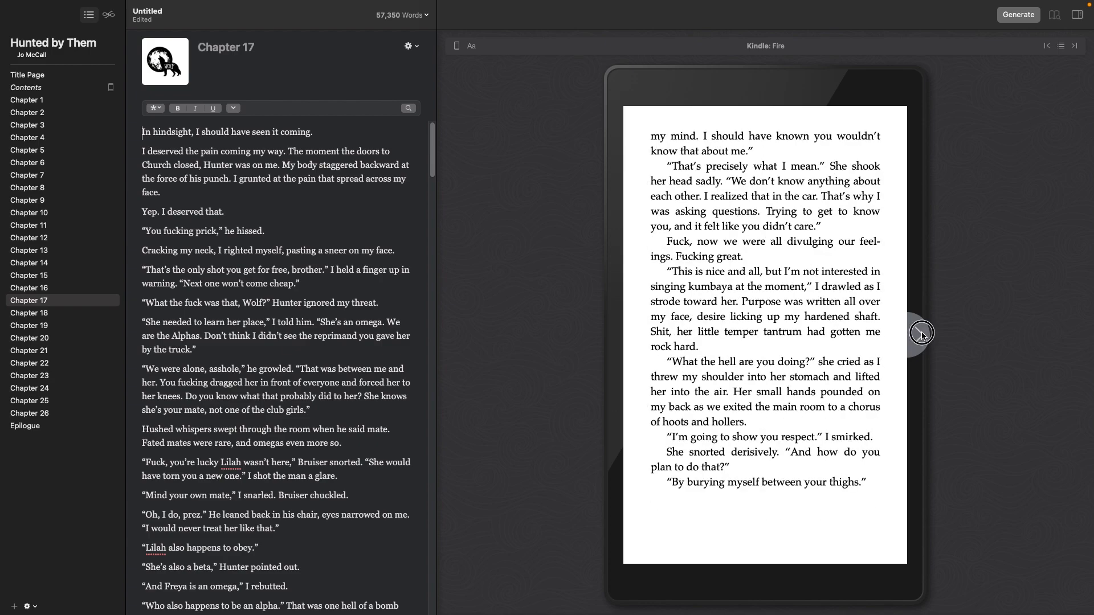
click(921, 336)
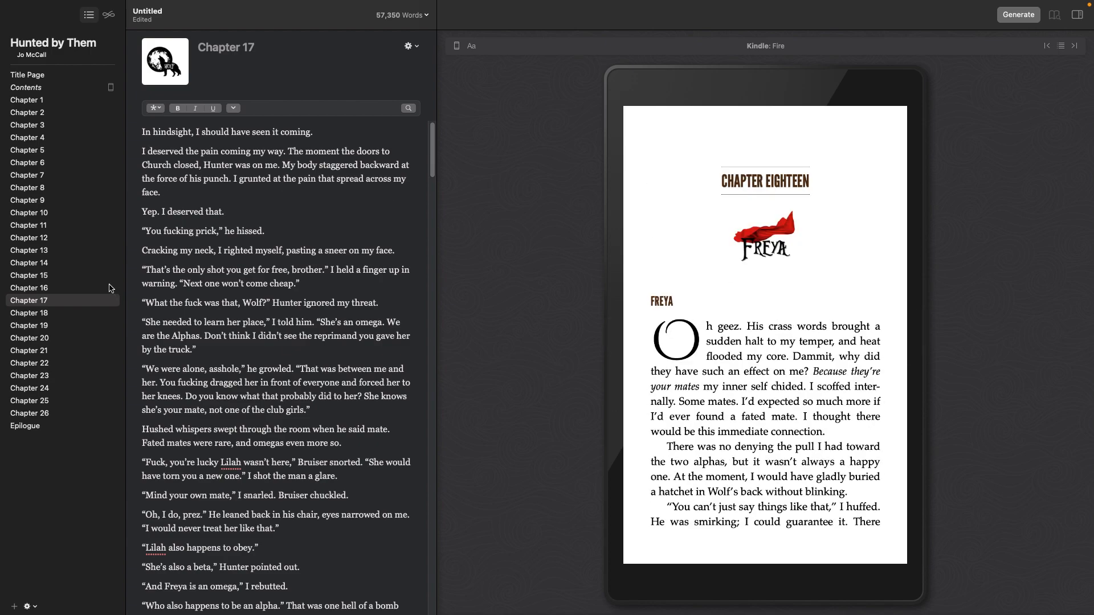
Delete the "Freya" text subheading above the first paragraph of Chapter 18
click(35, 313)
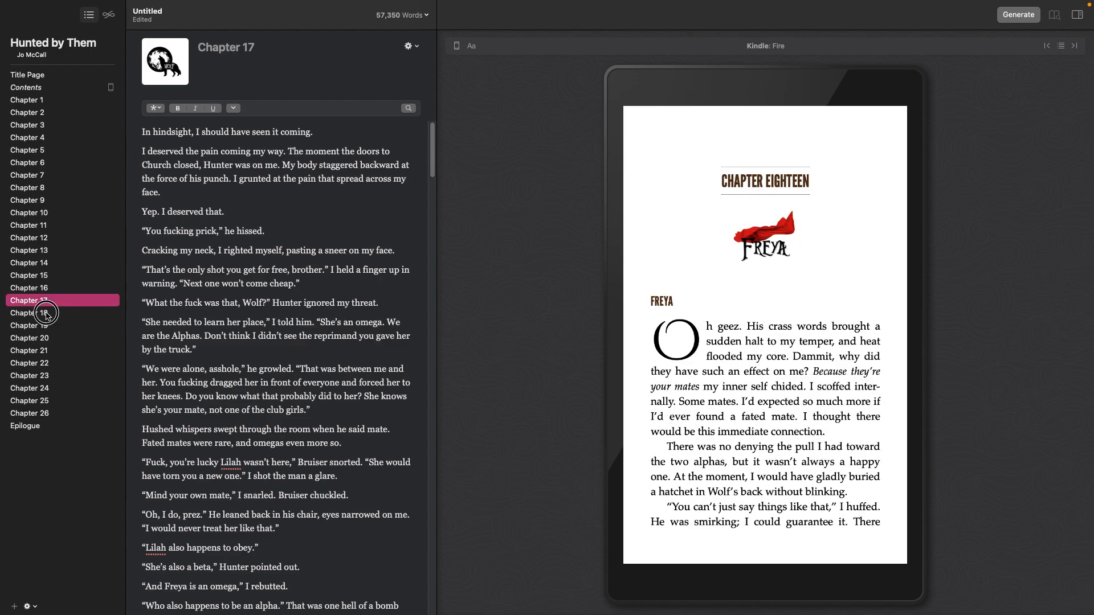
triple_click(151, 133)
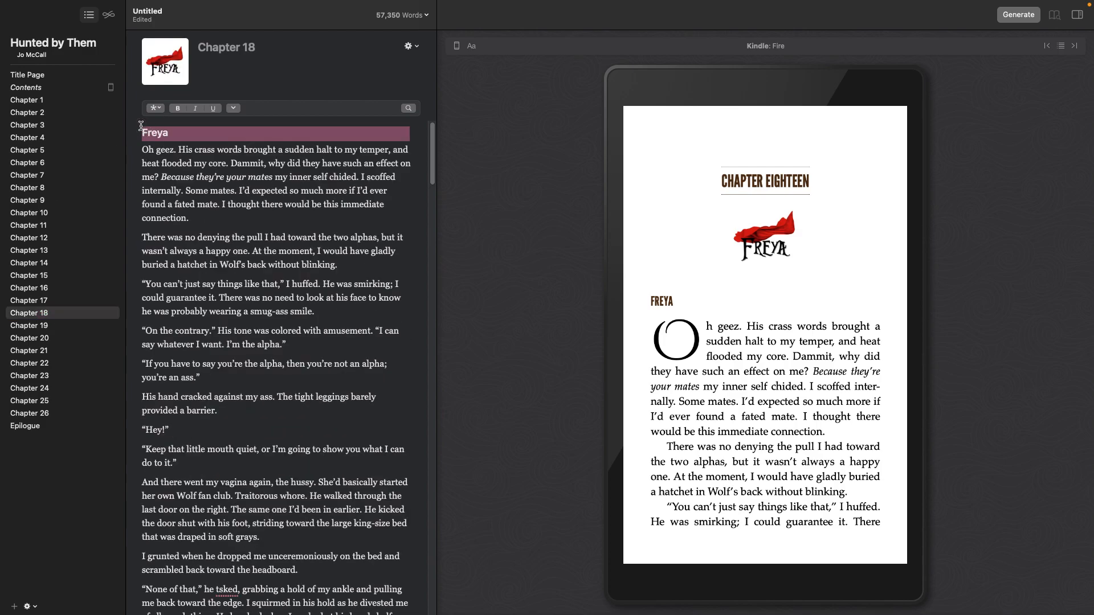
Delete the Freya subheading at the start of Chapter 18 and the name subheading below its scene break
key(BackSpace)
scroll(282, 412, down, 20)
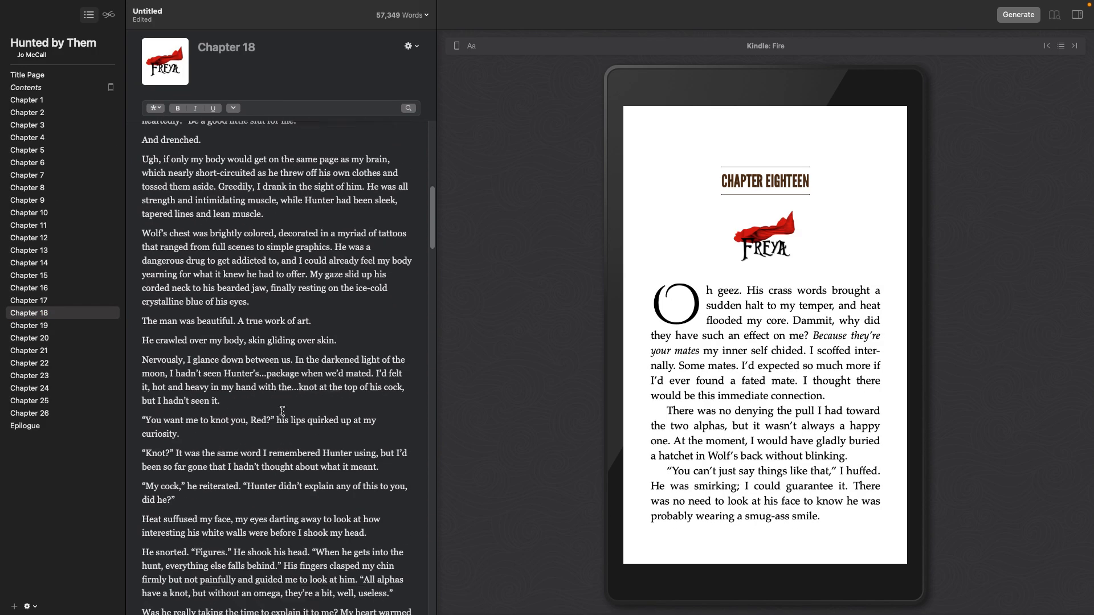
triple_click(130, 293)
key(BackSpace)
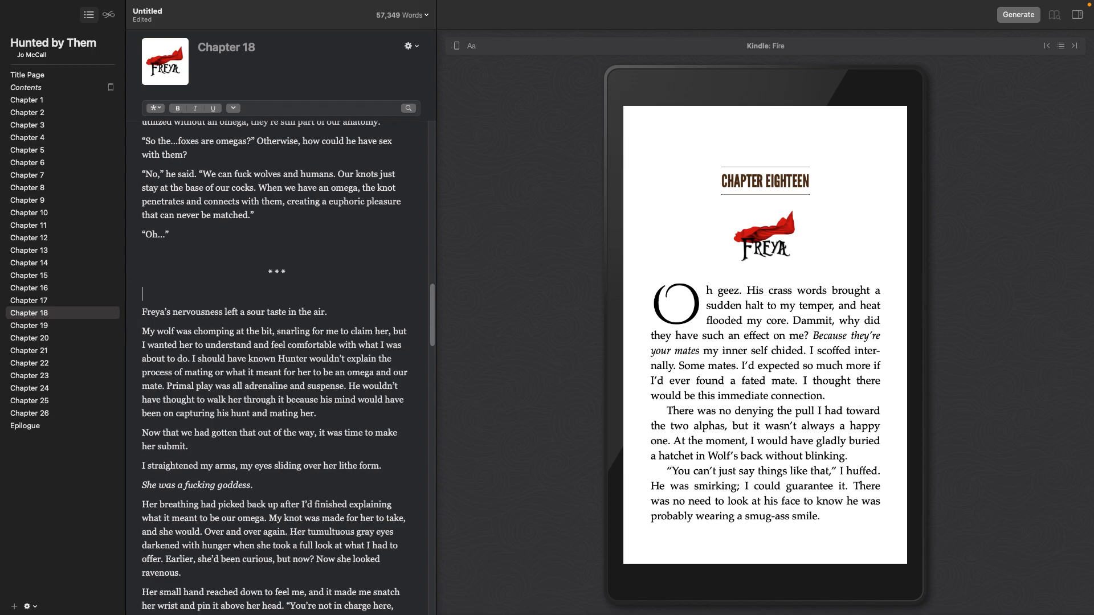
Paste the copied name image below Chapter 18's scene break and replace its picture with 1HUNTED NAMES (2).png from Downloads
key(super+v)
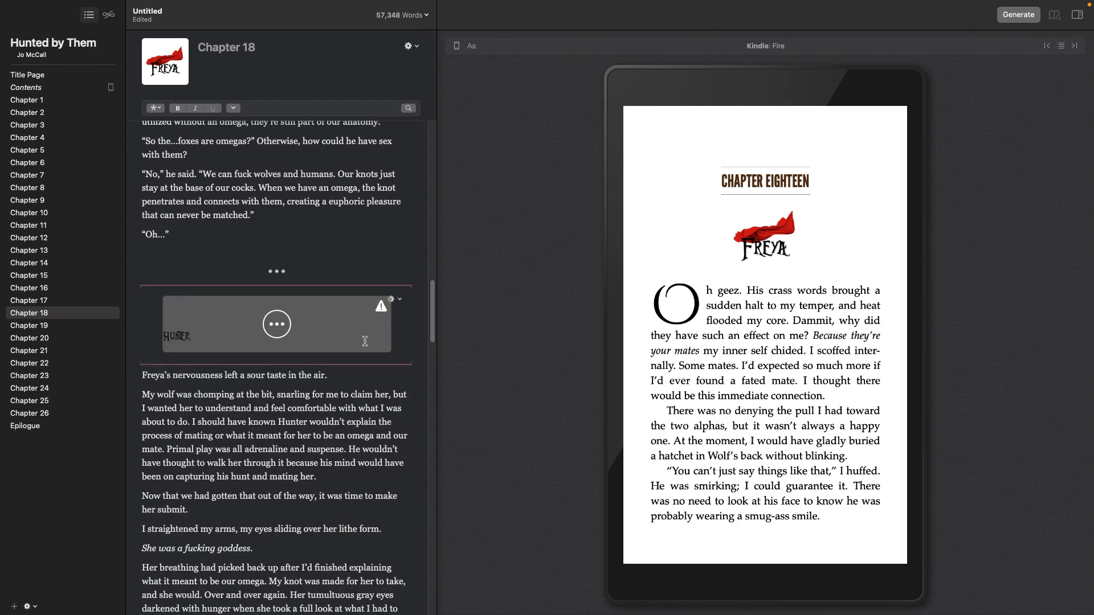
click(393, 300)
click(401, 326)
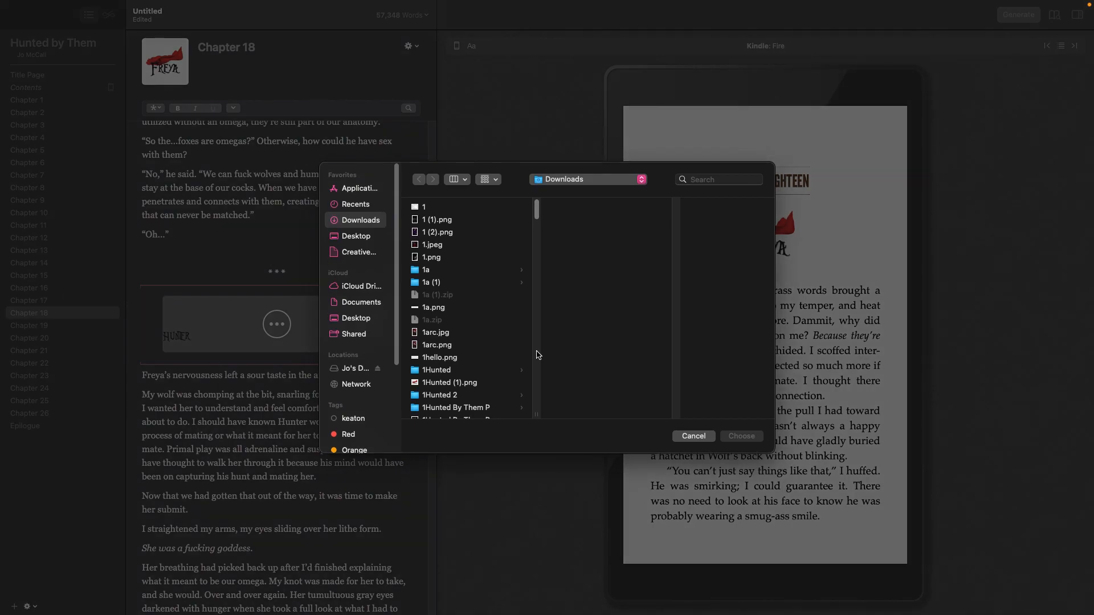
scroll(539, 355, down, 5)
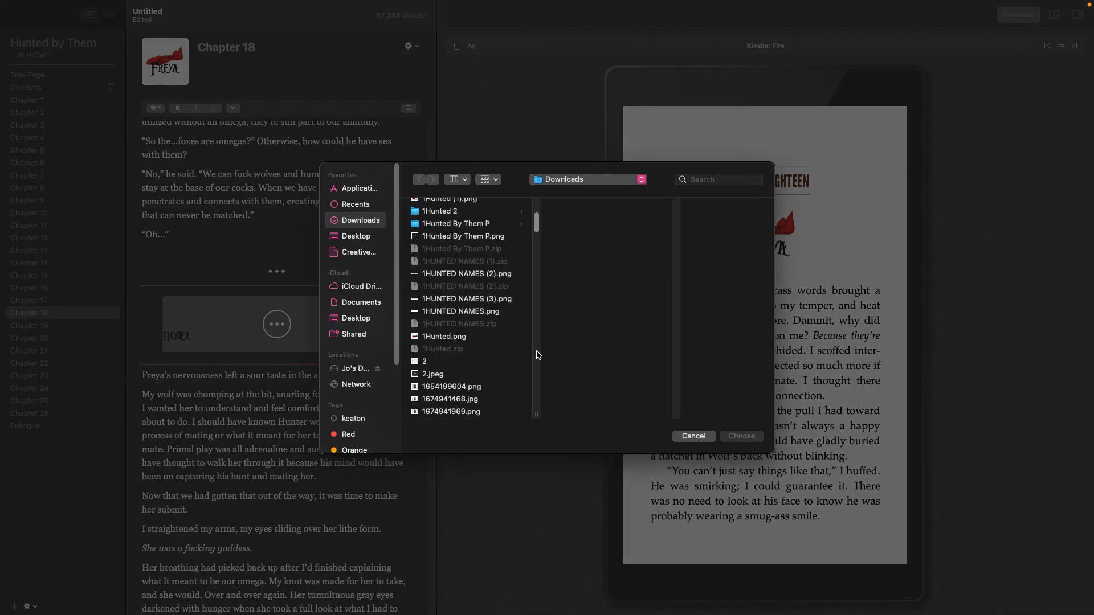
click(499, 299)
click(482, 274)
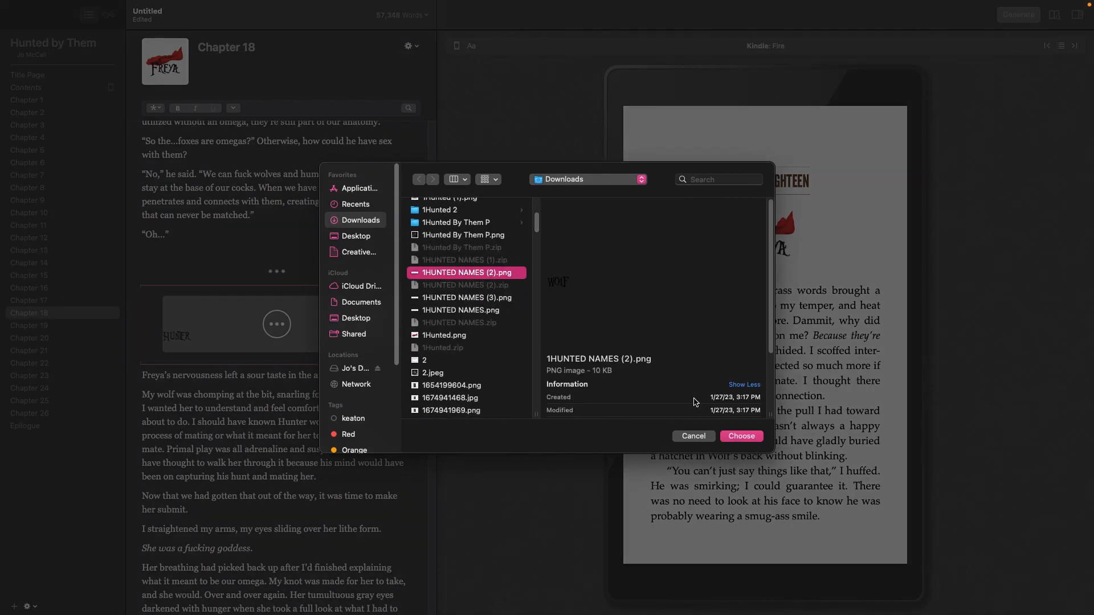
click(756, 442)
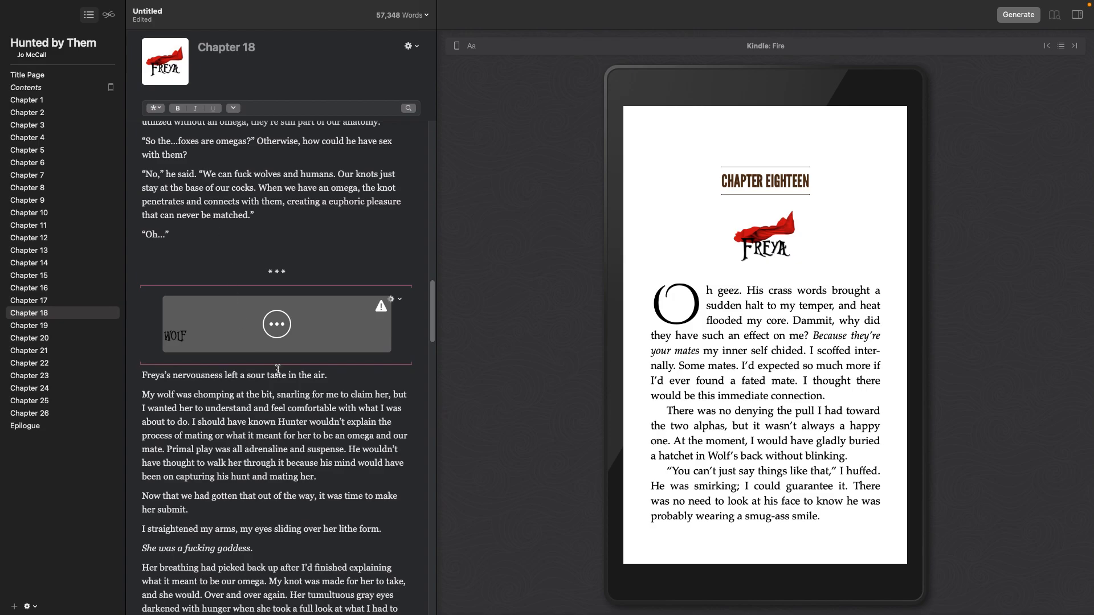
Check the rest of Chapter 18 for name subheadings, and delete the Freya subheading at the start of Chapter 19
scroll(404, 447, down, 15)
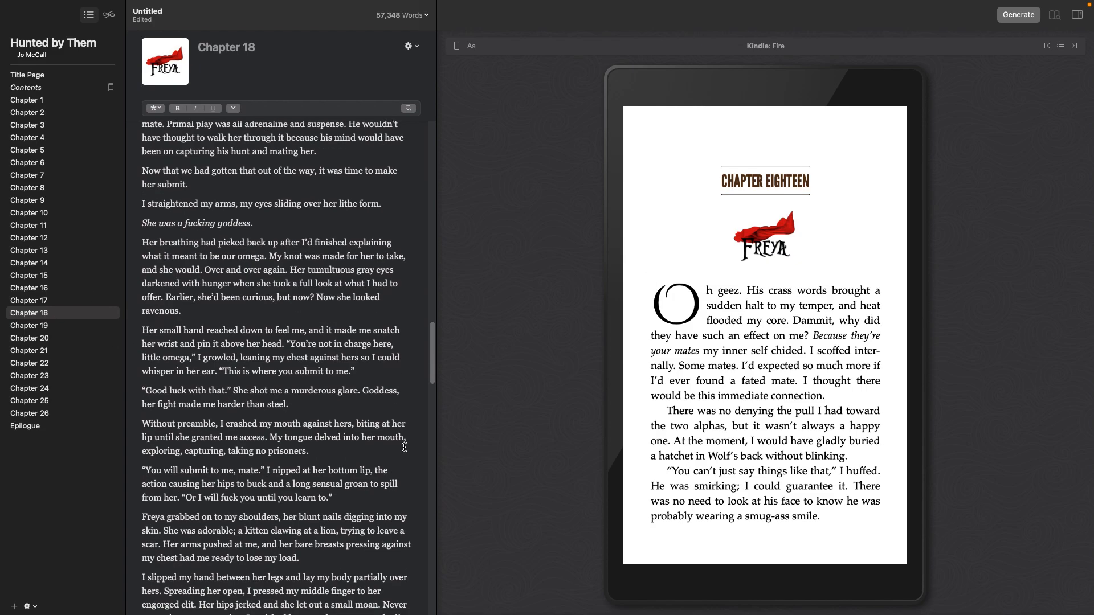
scroll(404, 447, down, 20)
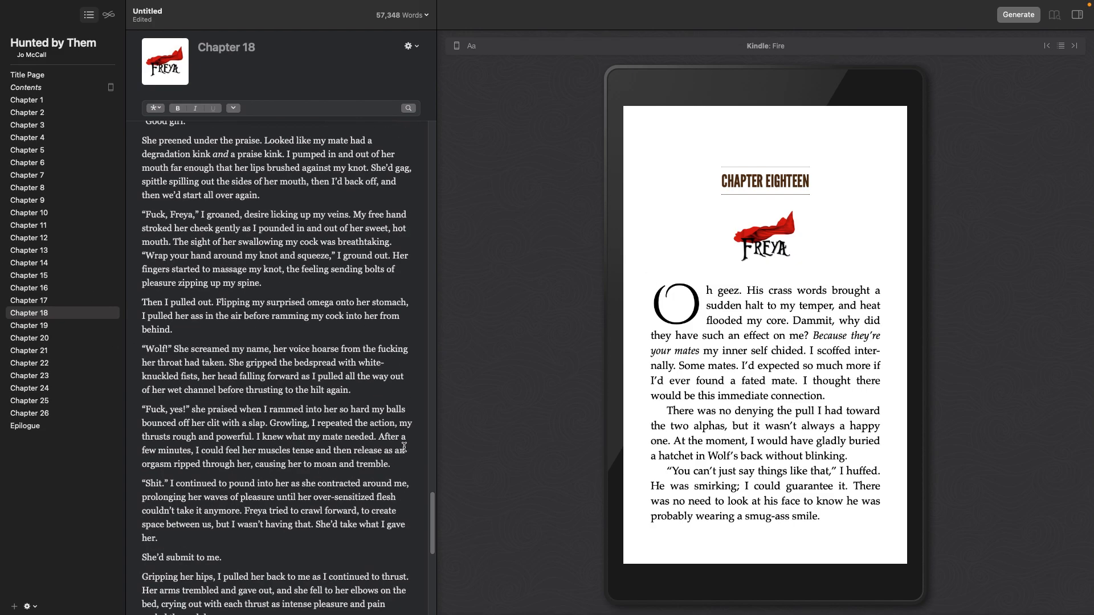
scroll(404, 448, down, 5)
click(21, 326)
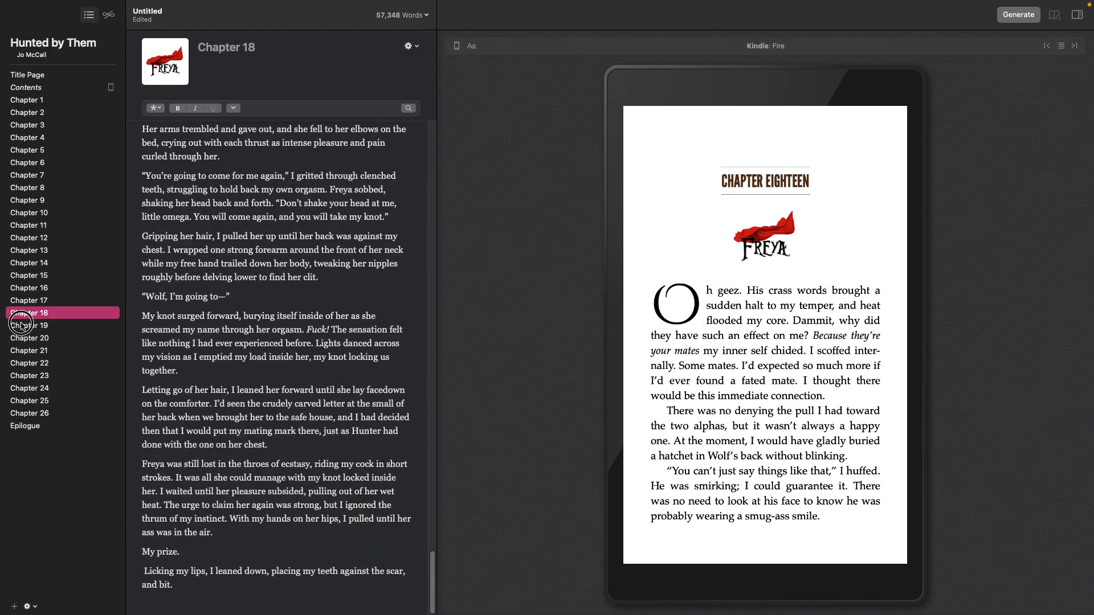
click(144, 156)
key(shift+Up)
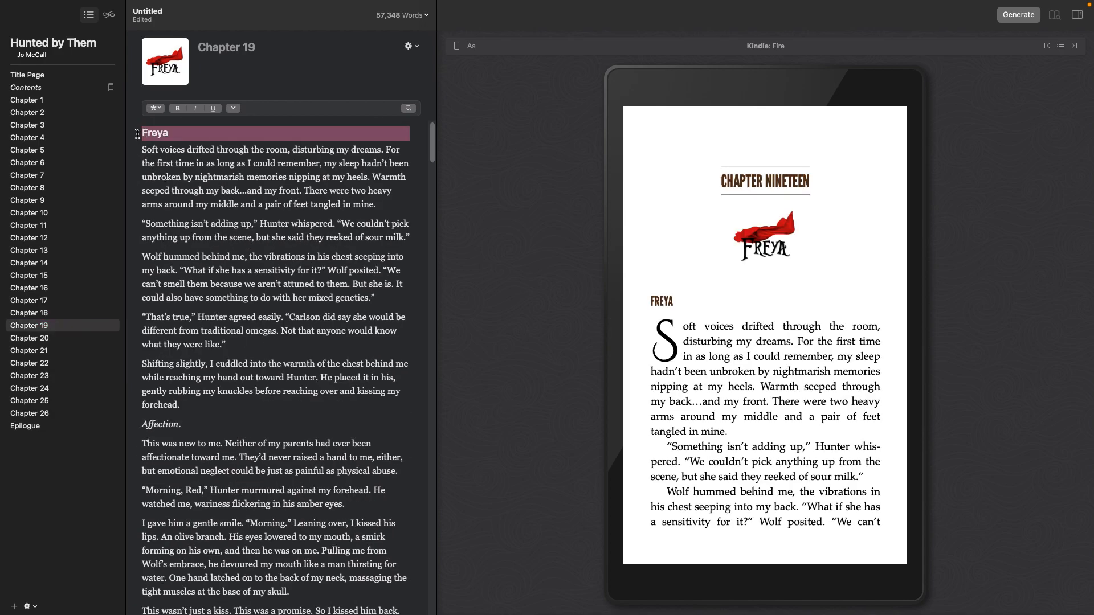
key(BackSpace)
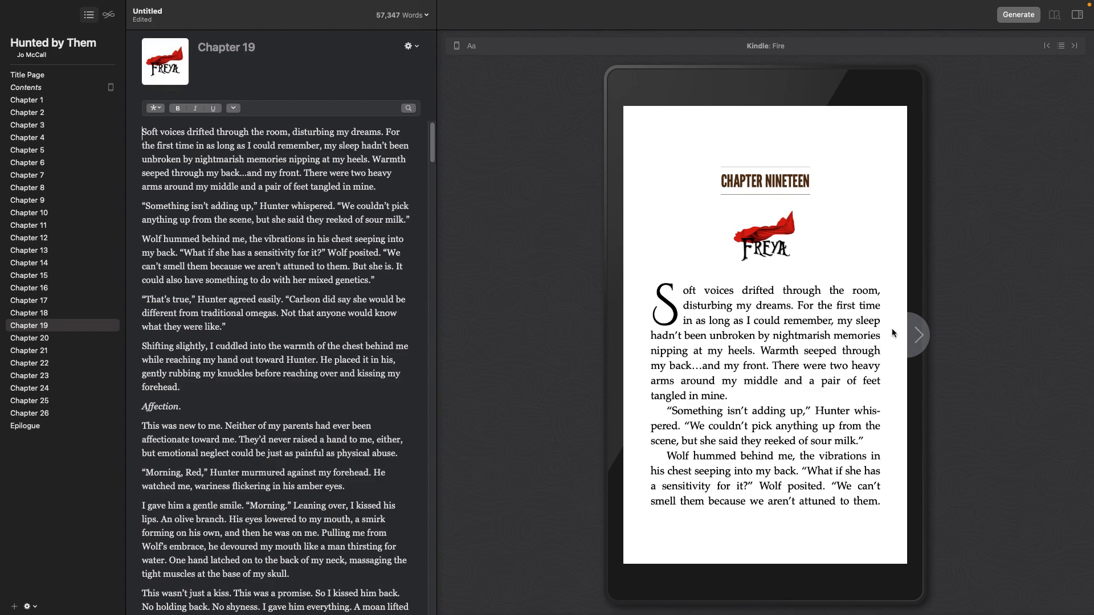
Page through the Kindle preview of Chapter 19 to check its scene breaks for point-of-view changes
click(909, 335)
click(908, 335)
click(909, 336)
click(908, 335)
click(909, 335)
click(908, 335)
click(597, 329)
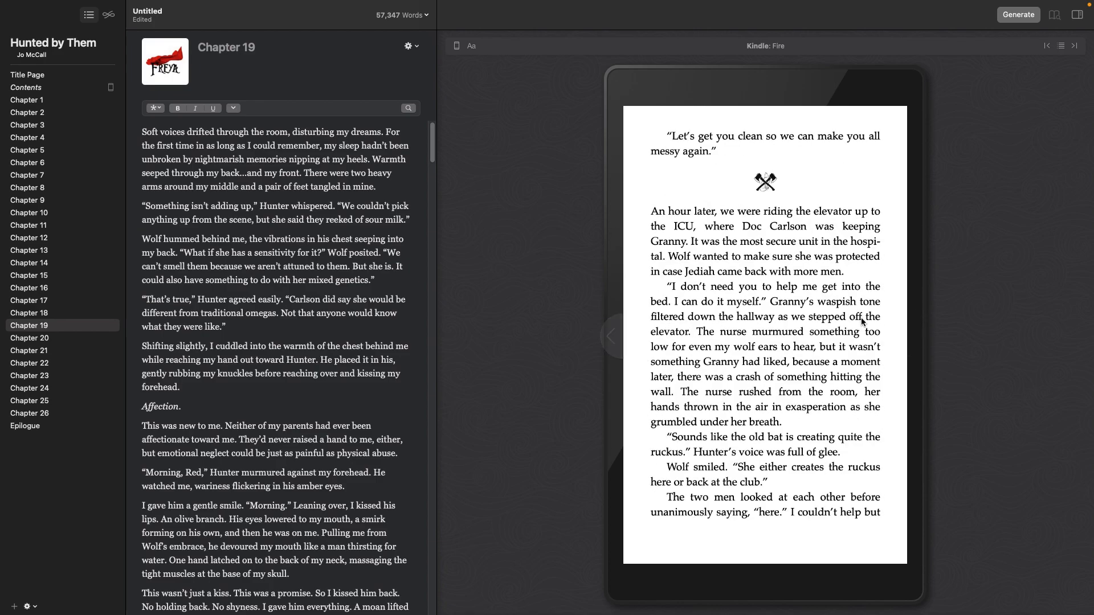
click(923, 335)
click(922, 335)
click(923, 334)
click(923, 334)
click(924, 334)
click(923, 334)
click(923, 333)
click(924, 333)
click(924, 333)
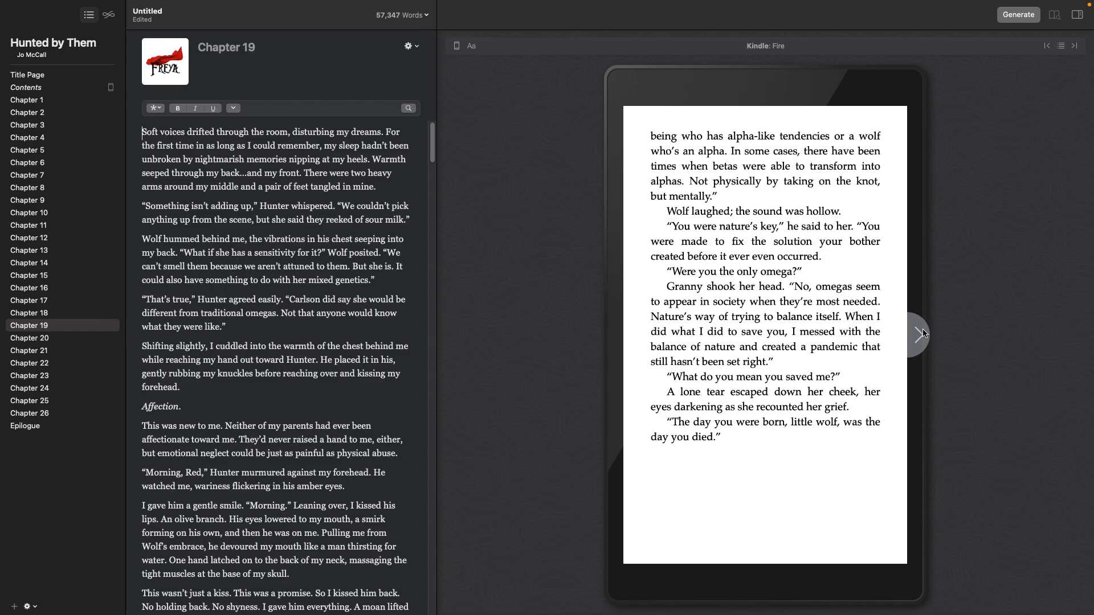
click(924, 332)
Delete the Freya subheading at the start of Chapter 20
click(55, 339)
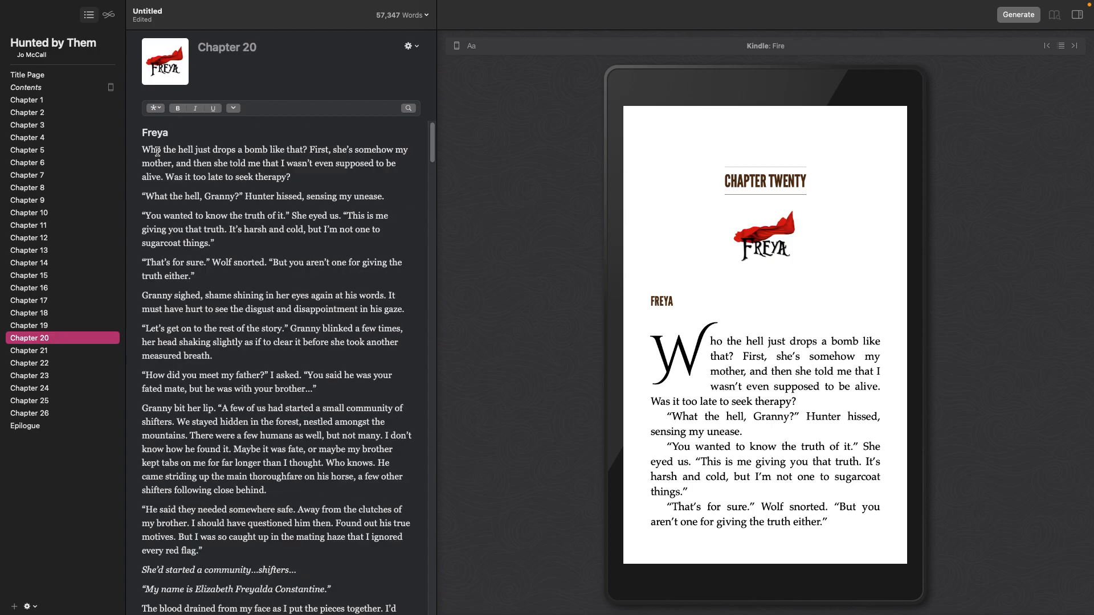
triple_click(138, 128)
key(BackSpace)
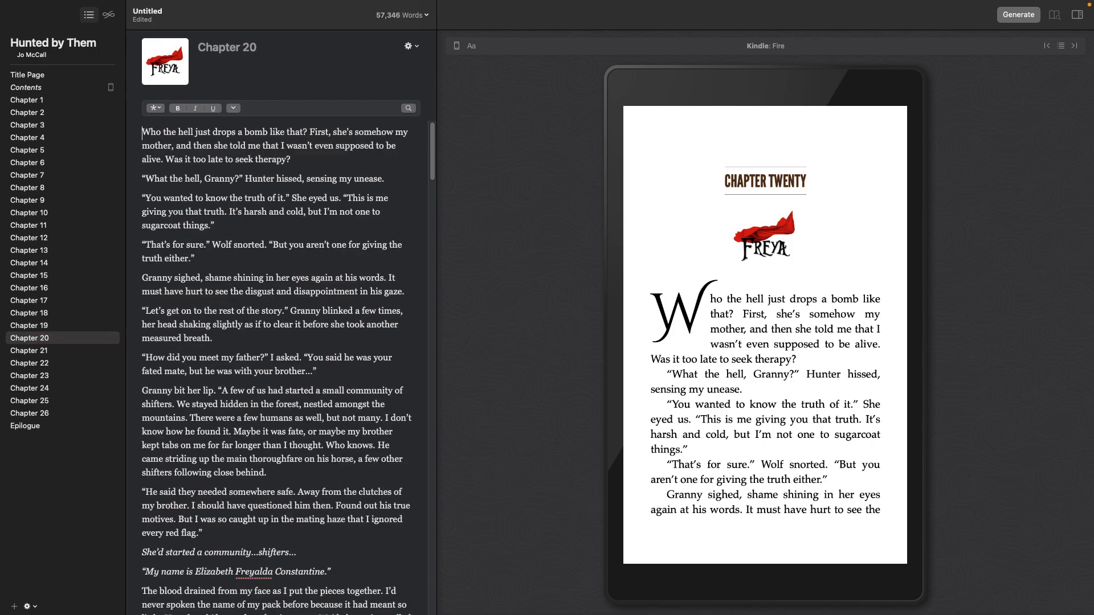
Examine the preview pages and text of Chapter 20 for any remaining name subheadings or scene breaks
click(924, 339)
click(923, 338)
click(923, 338)
click(924, 339)
click(923, 339)
click(924, 339)
click(924, 339)
click(923, 339)
click(923, 339)
click(923, 339)
click(923, 338)
click(923, 338)
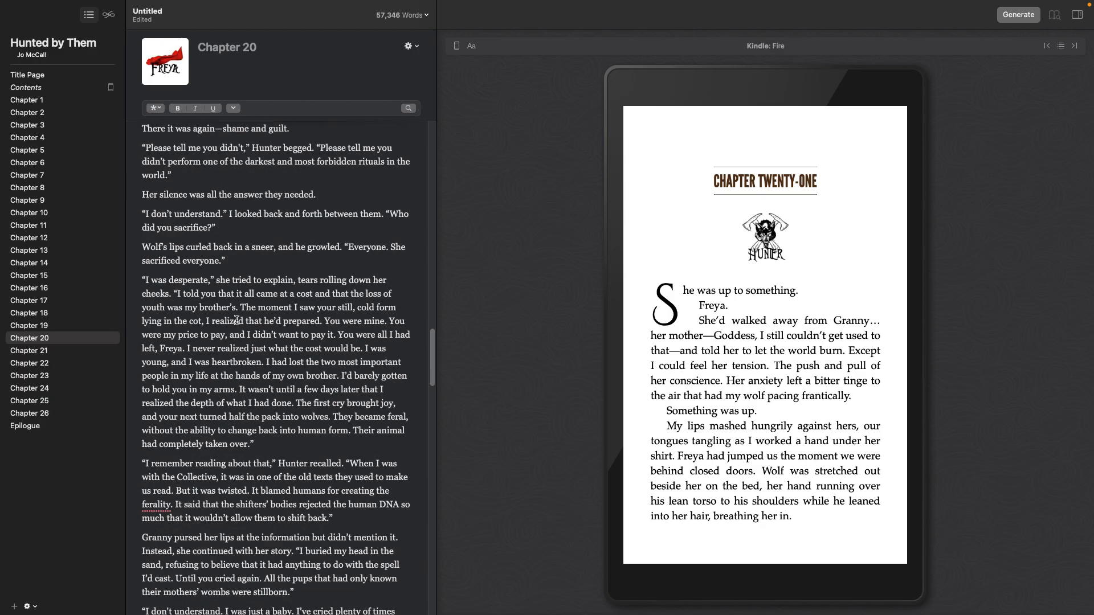
scroll(237, 320, down, 20)
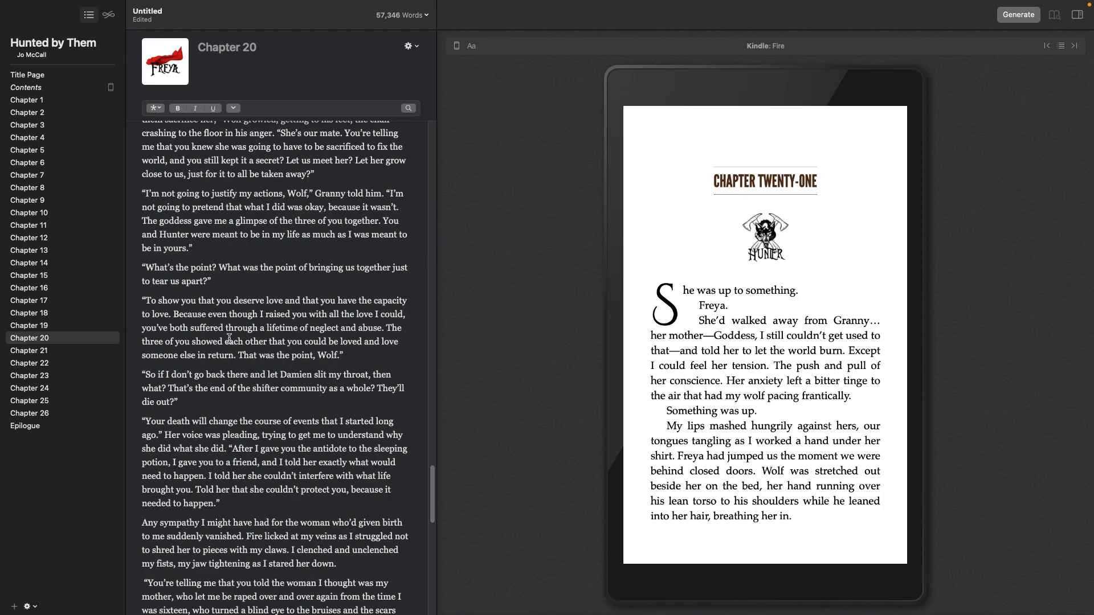
Look through Chapters 21 to 24 for name subheadings at the chapter starts and at scene breaks
click(20, 351)
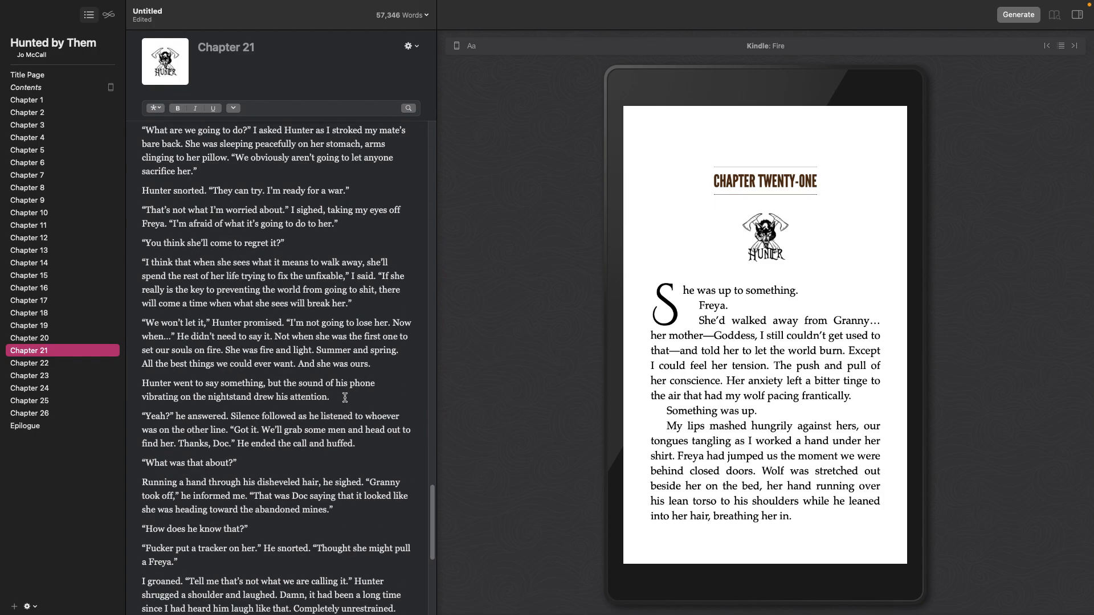
click(84, 365)
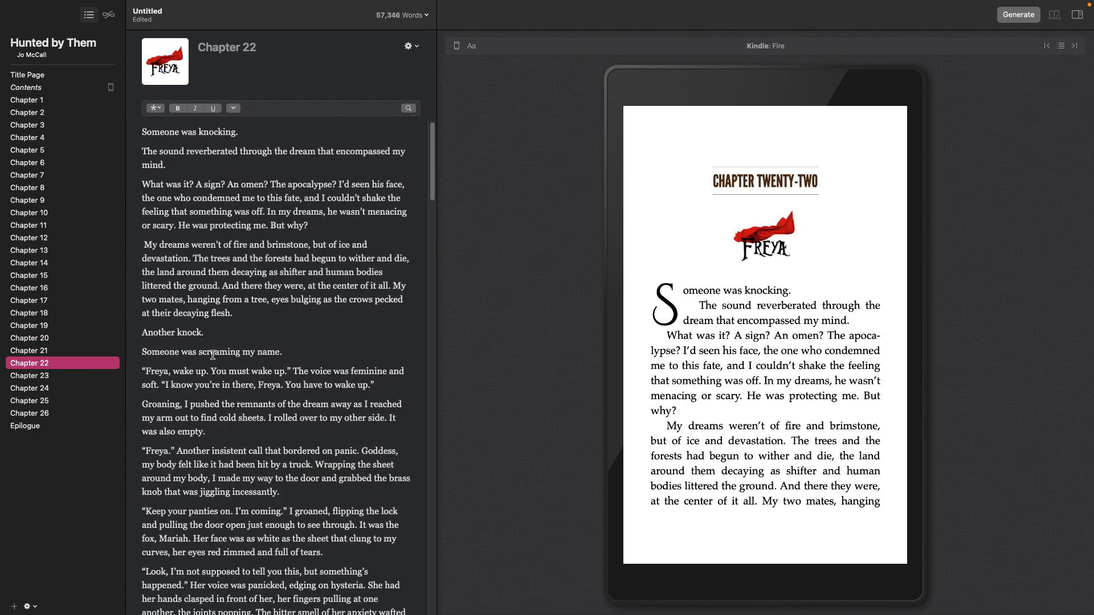
scroll(192, 418, down, 20)
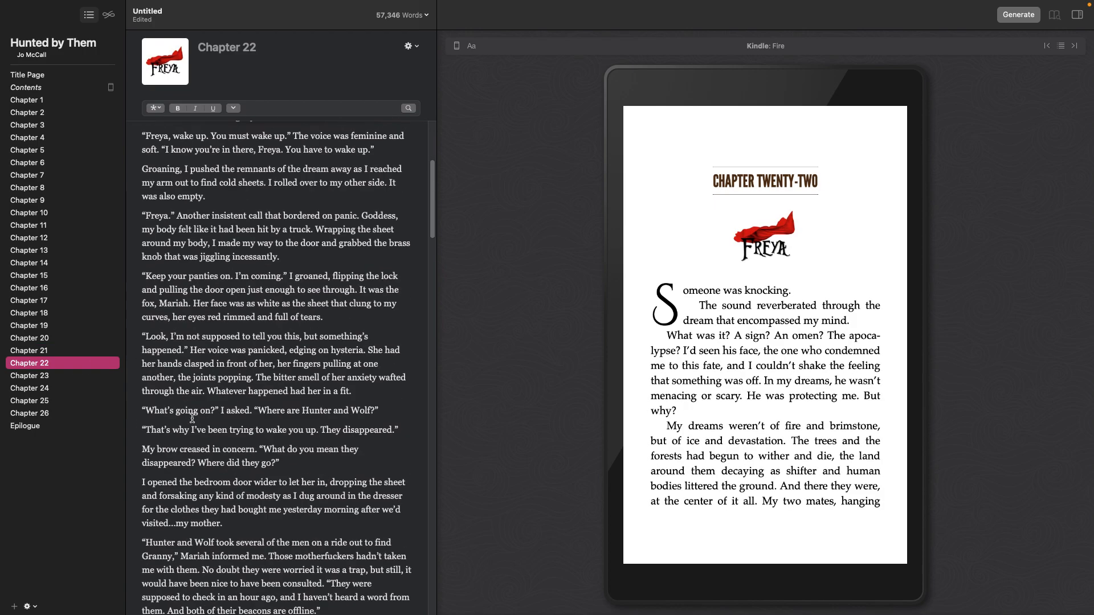
scroll(192, 418, down, 20)
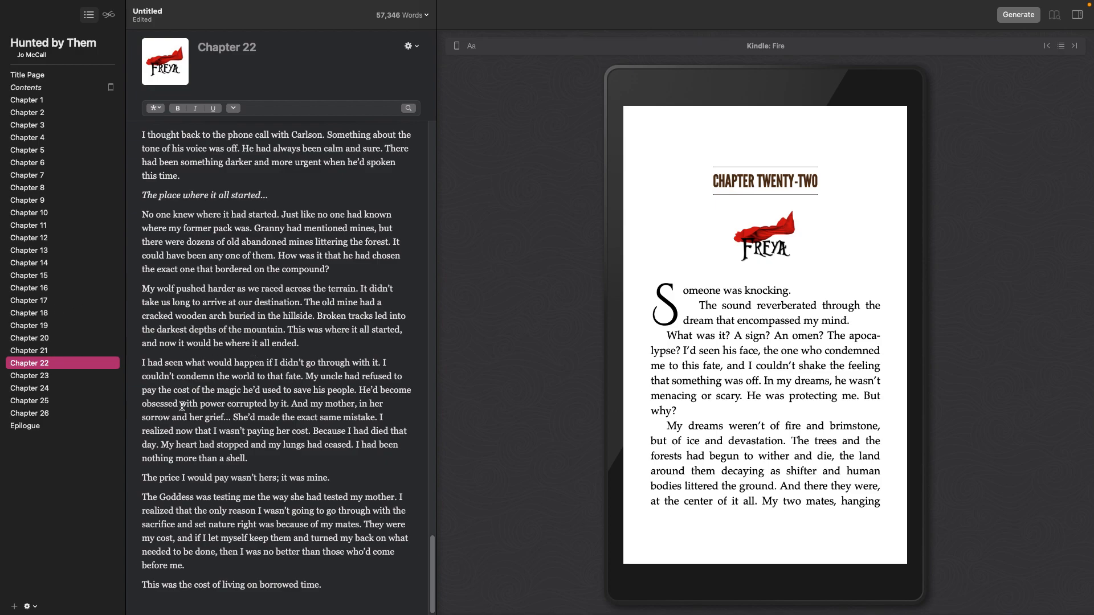
click(27, 375)
scroll(240, 437, down, 15)
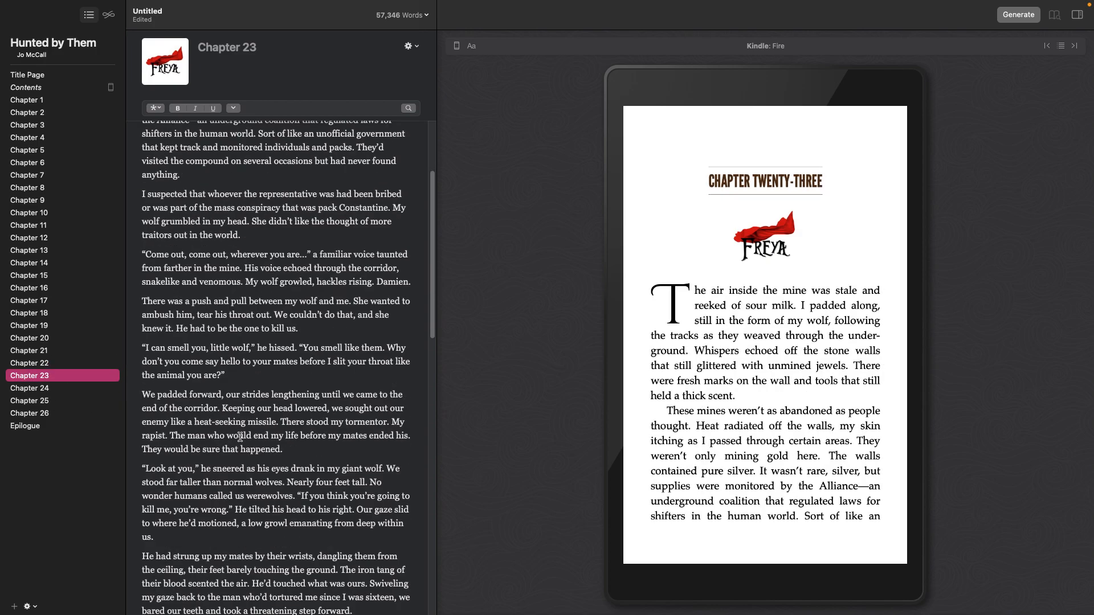
click(69, 388)
scroll(288, 457, down, 5)
scroll(288, 457, up, 5)
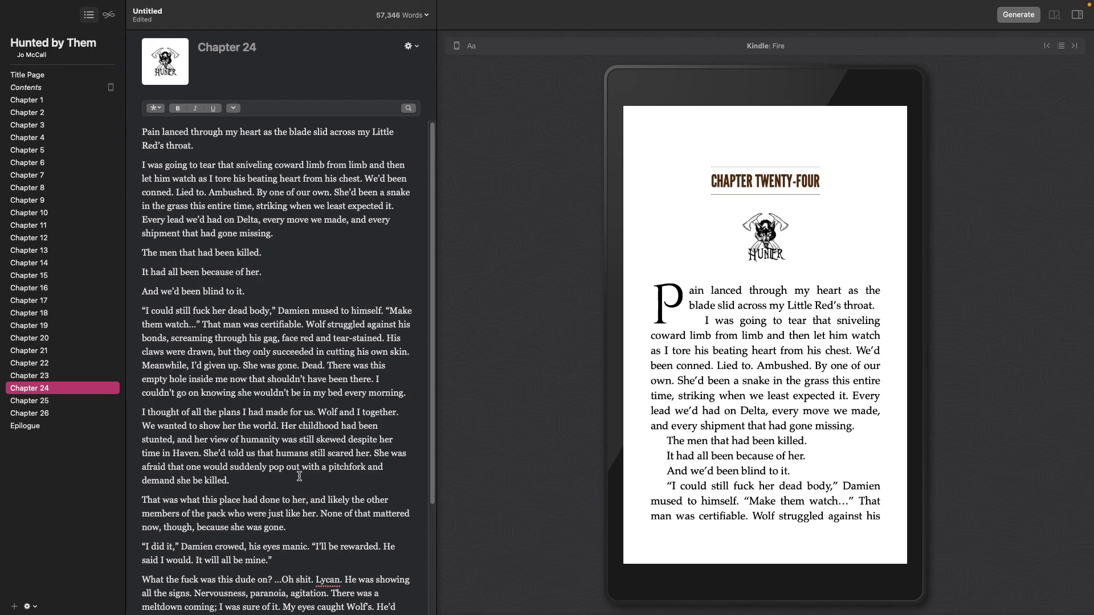
Read through Chapters 25 and 26 to check for leftover name subheadings or point-of-view changes
click(66, 402)
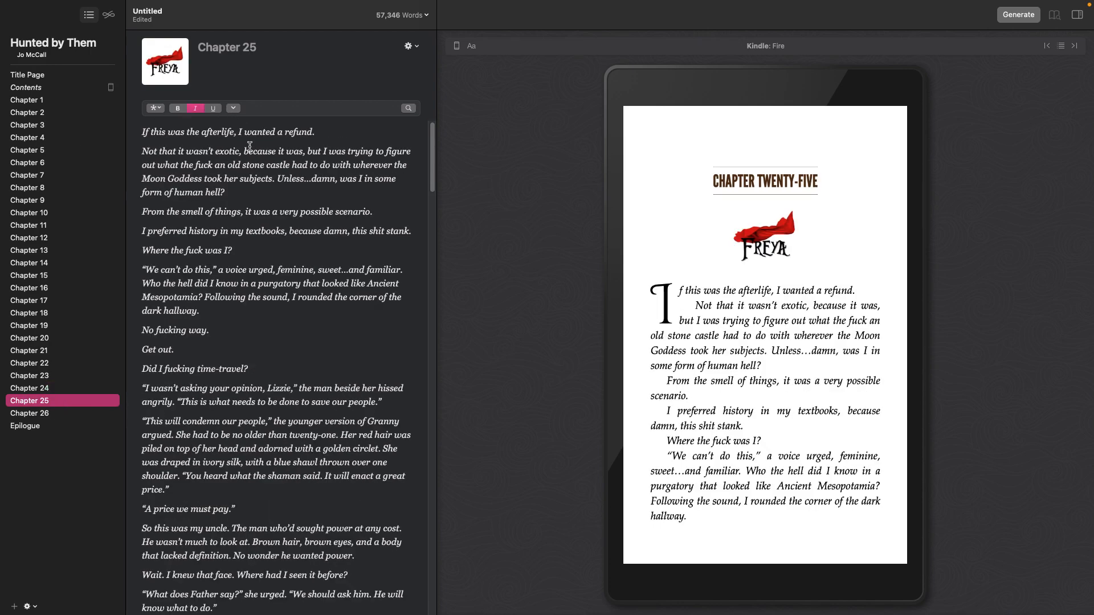
scroll(282, 326, down, 10)
scroll(281, 326, down, 10)
scroll(281, 326, down, 10)
scroll(282, 326, down, 10)
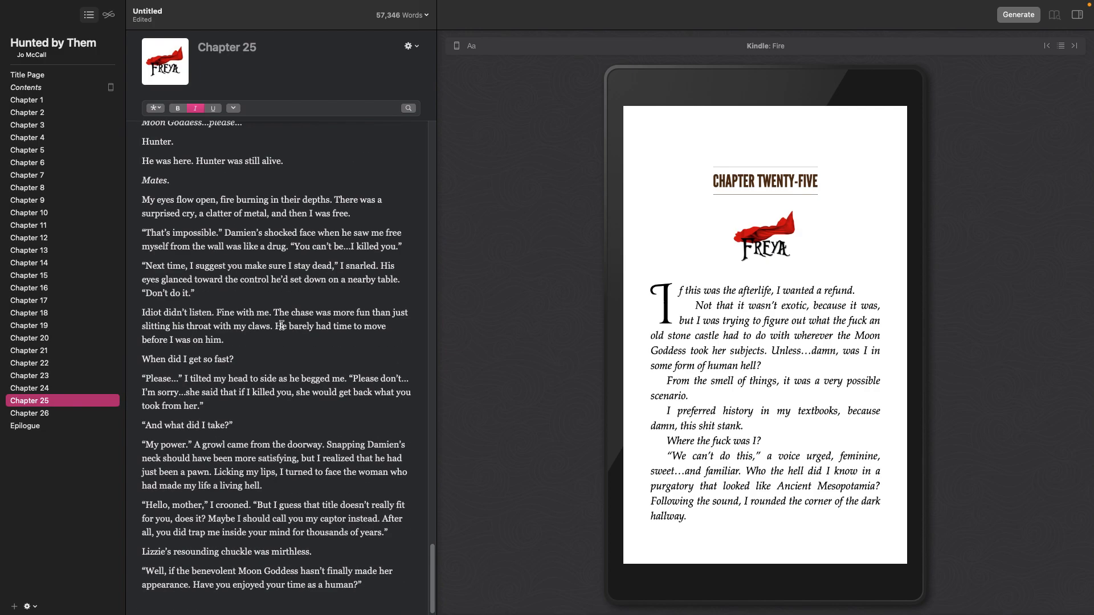
click(39, 413)
scroll(313, 418, down, 5)
scroll(313, 418, down, 15)
scroll(313, 418, down, 15)
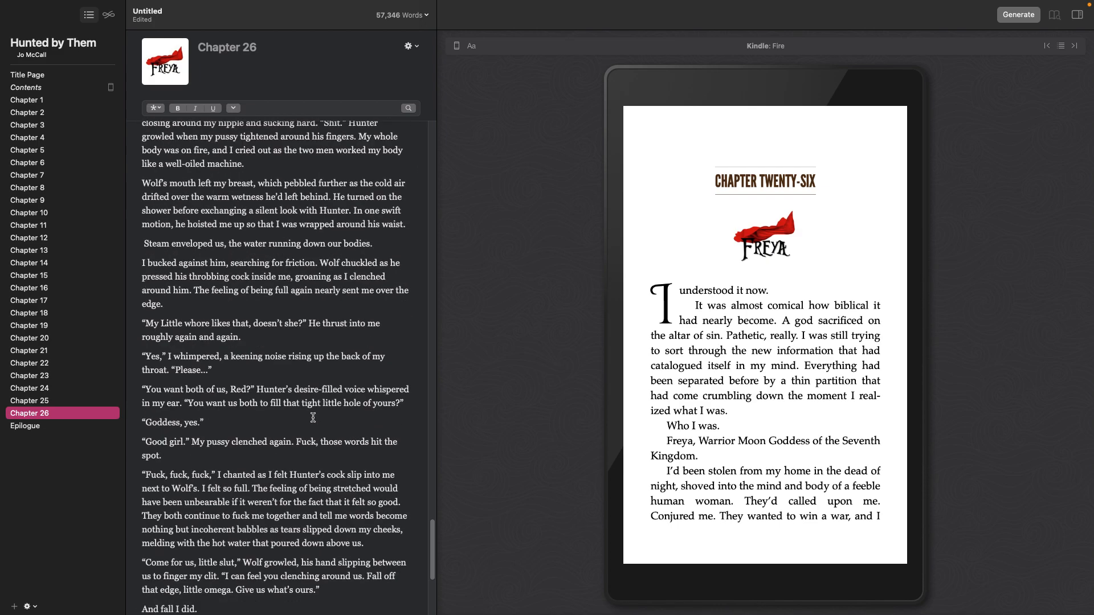
scroll(313, 417, down, 5)
Paste the copied name image into the Epilogue, directly below its first scene break
click(50, 425)
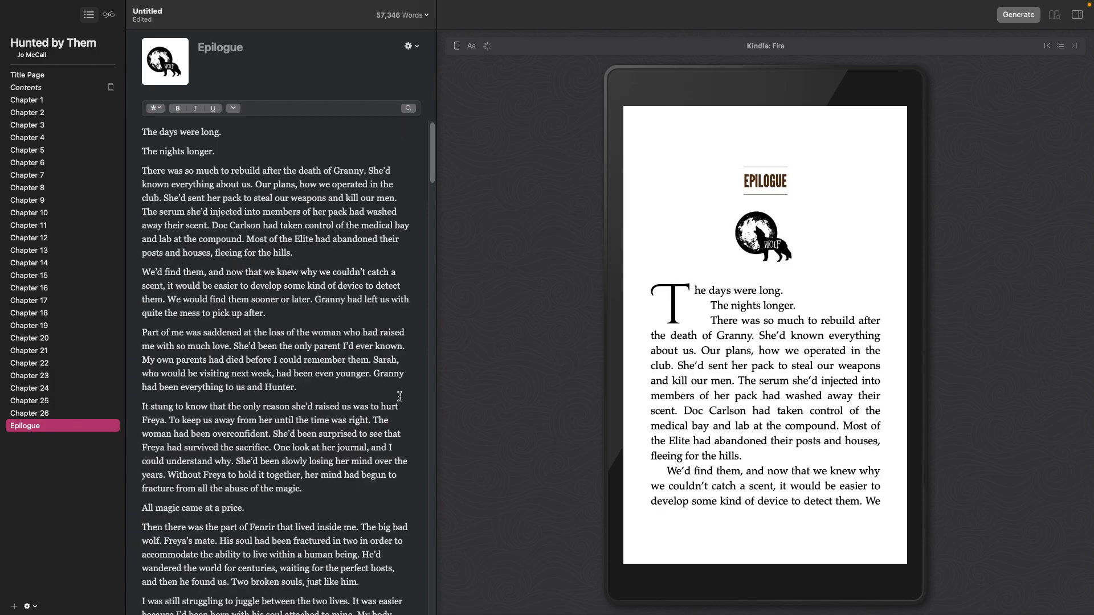
scroll(399, 396, down, 10)
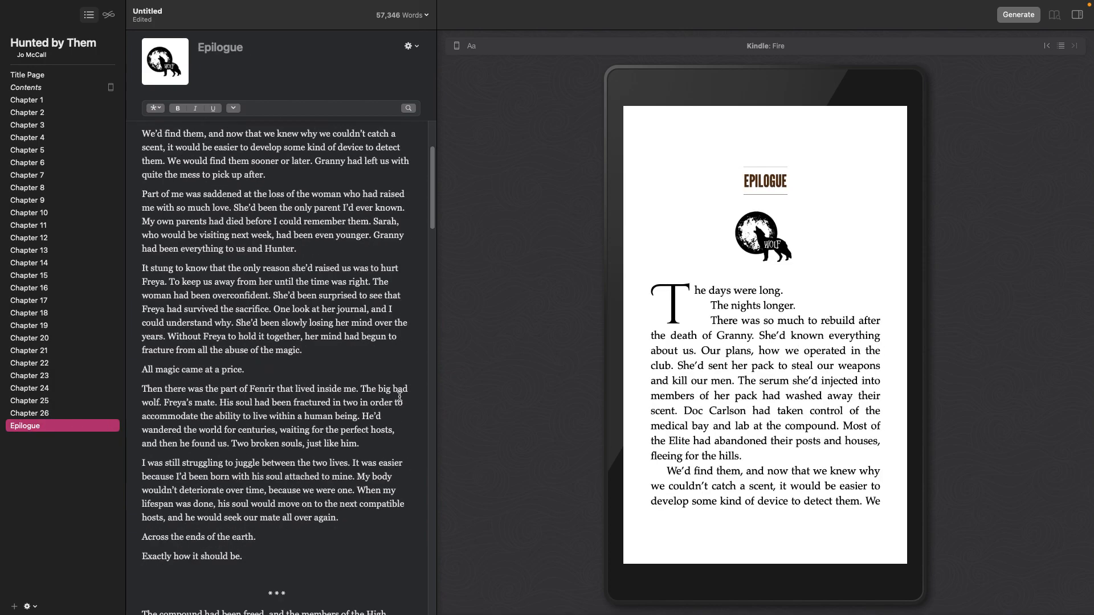
scroll(400, 396, down, 5)
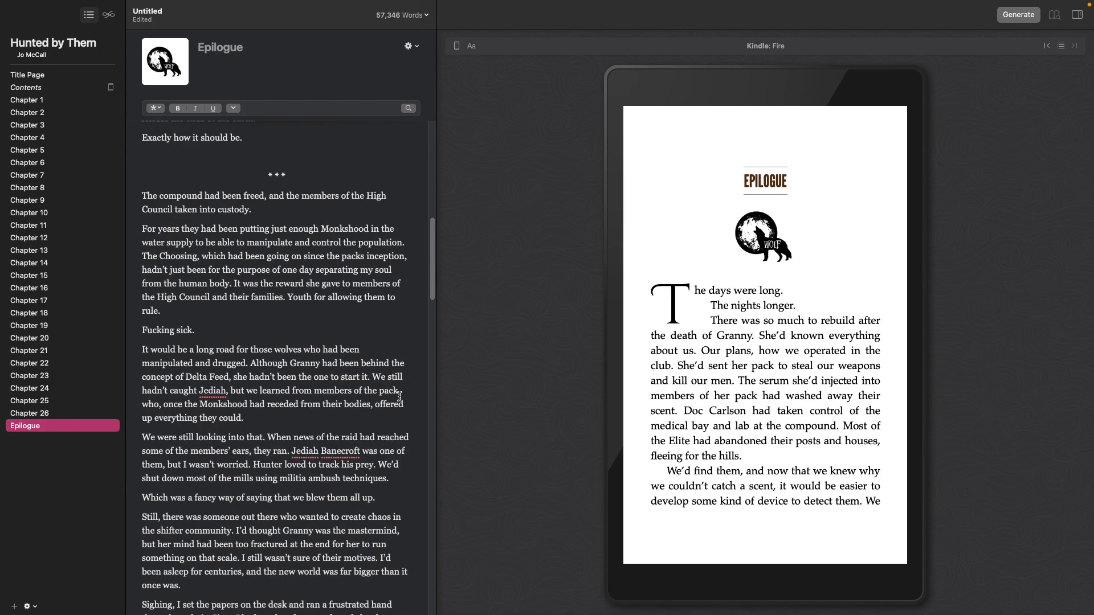
click(319, 169)
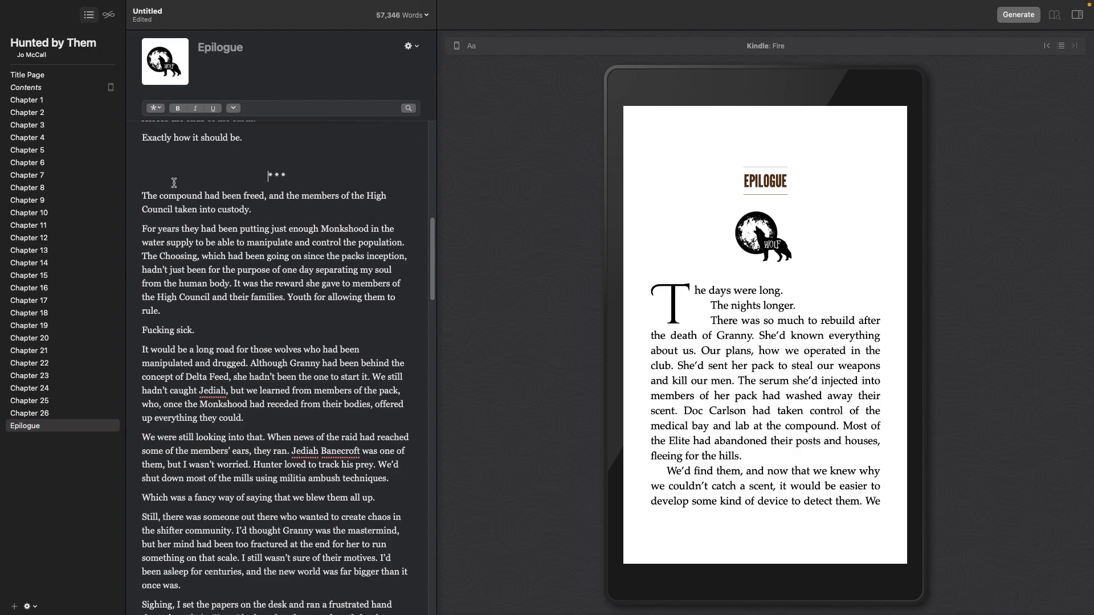
click(298, 173)
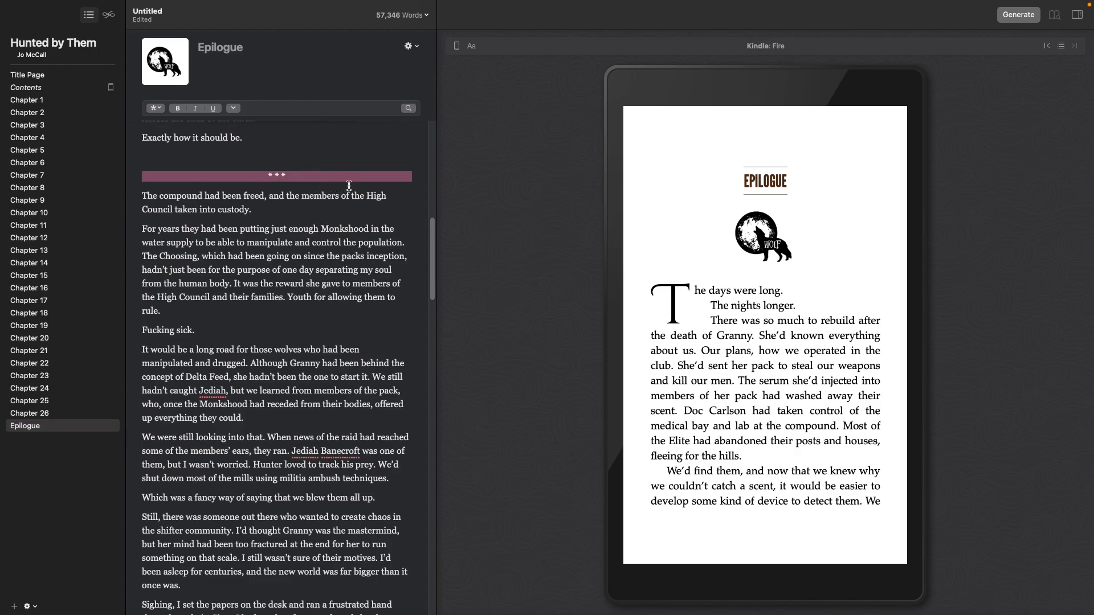
scroll(318, 261, up, 10)
scroll(318, 261, down, 8)
double_click(318, 261)
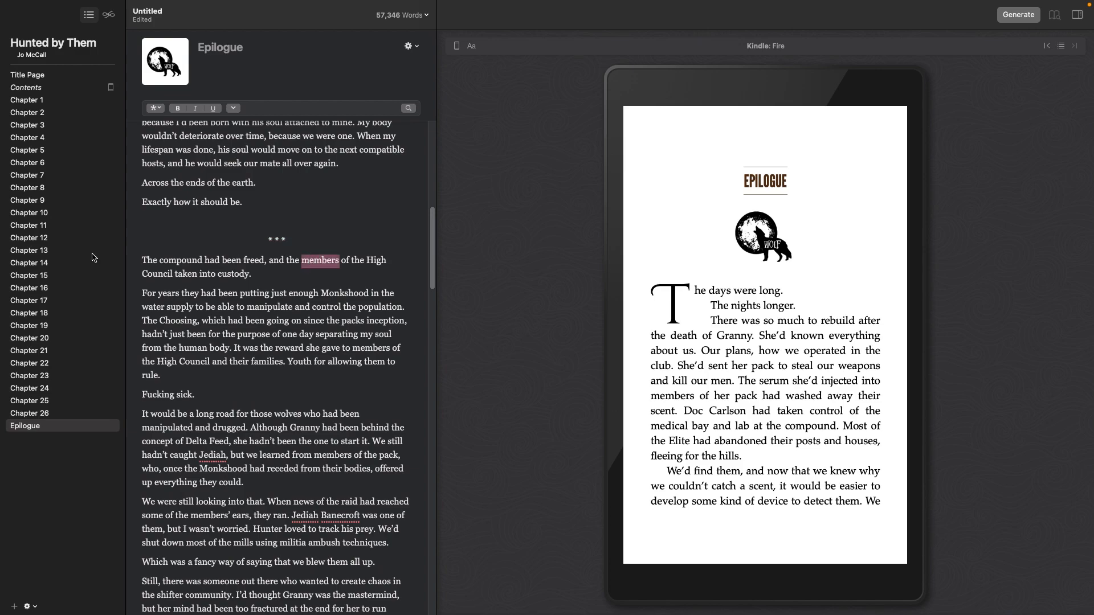
click(144, 261)
click(155, 108)
click(154, 108)
key(super+v)
Replace the name image below the Epilogue's first scene break with 1HUNTED NAMES (3).png, the Freya name
mouse_move(287, 295)
click(392, 268)
click(392, 268)
click(392, 267)
click(444, 293)
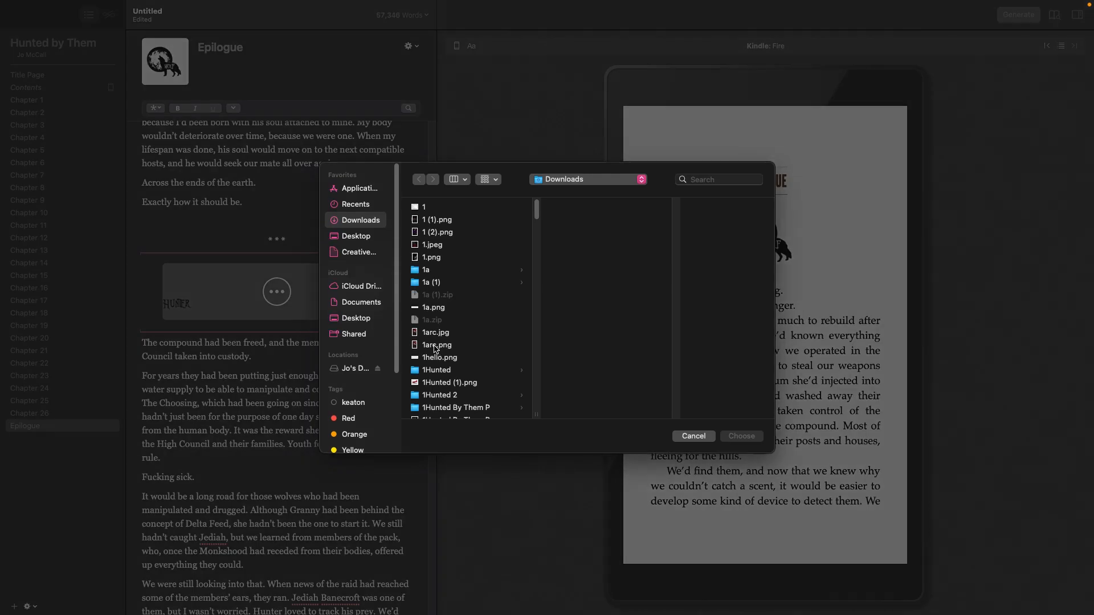
scroll(459, 336, down, 5)
click(470, 281)
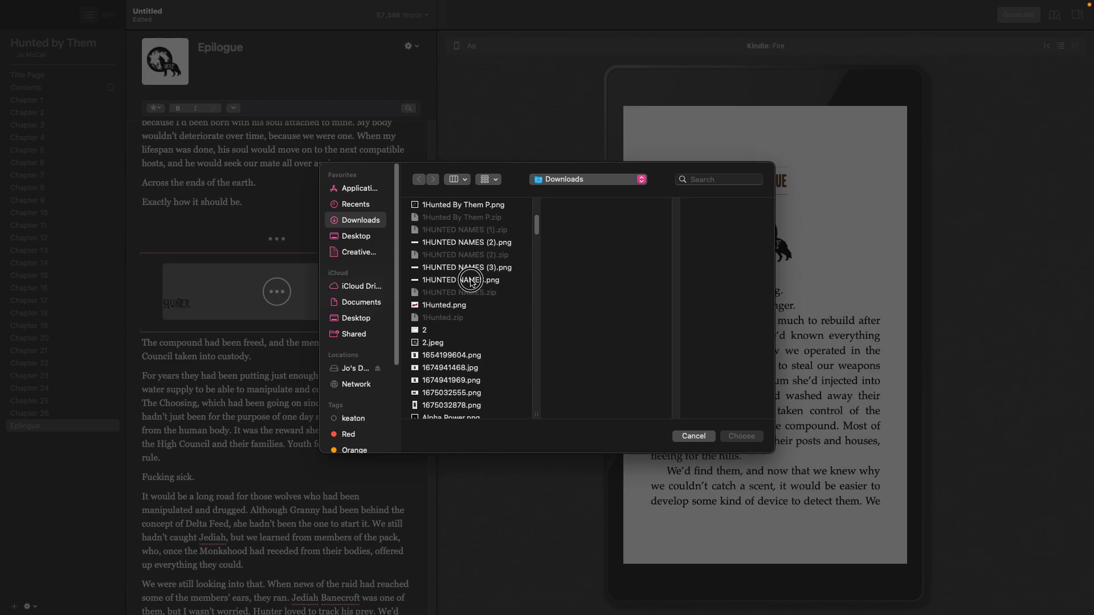
click(476, 268)
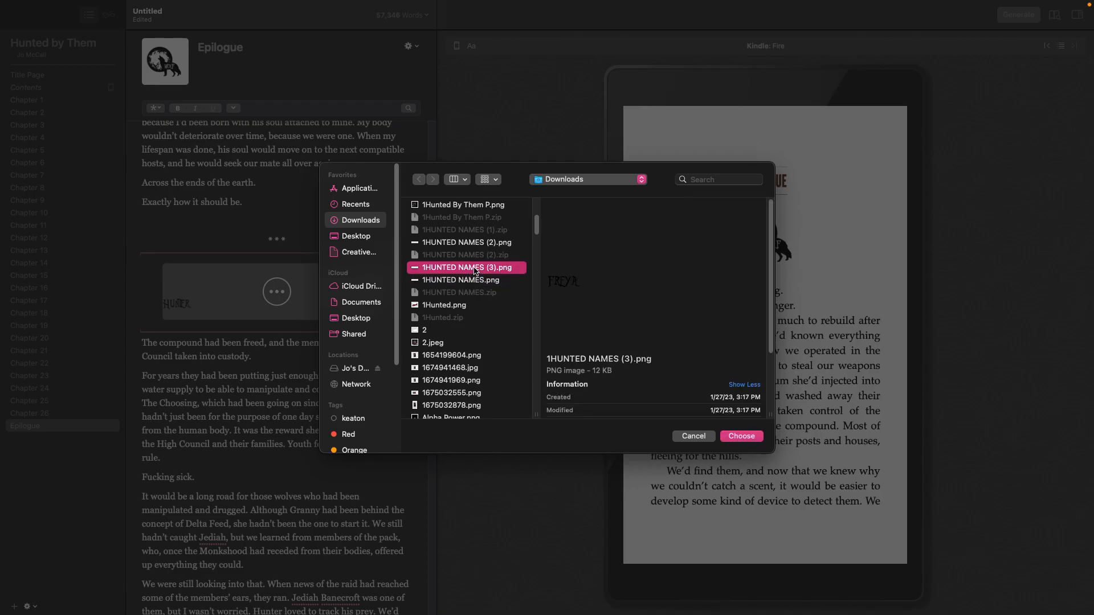
click(742, 436)
Insert the Hunter name image, 1HUNTED NAMES.png, directly below the Epilogue's scene break before "Her tits felt like heaven"
scroll(154, 357, down, 10)
scroll(154, 356, down, 15)
click(145, 448)
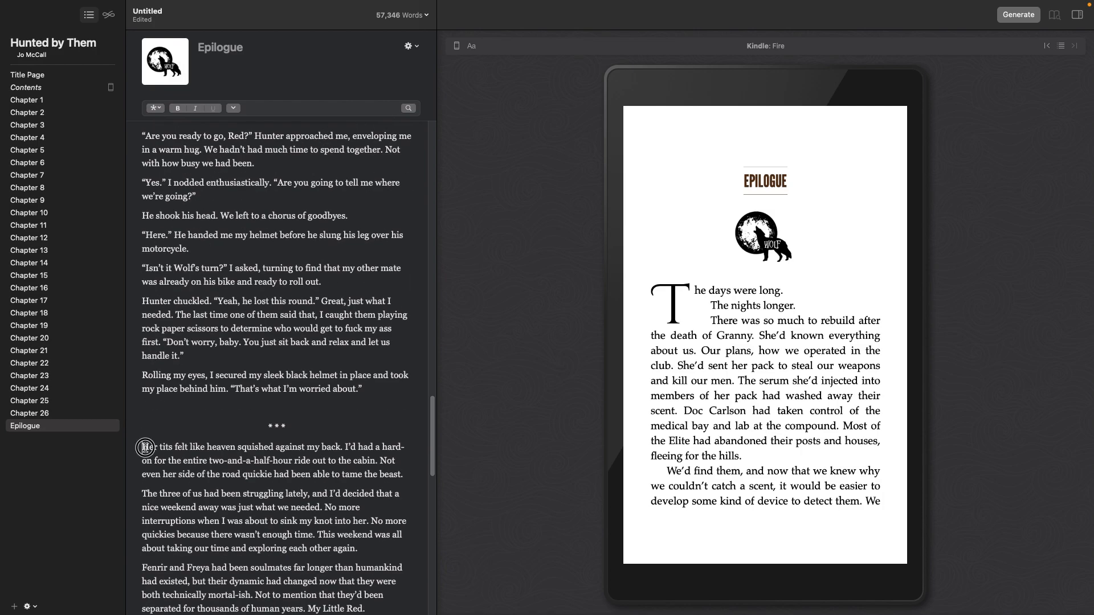
click(163, 109)
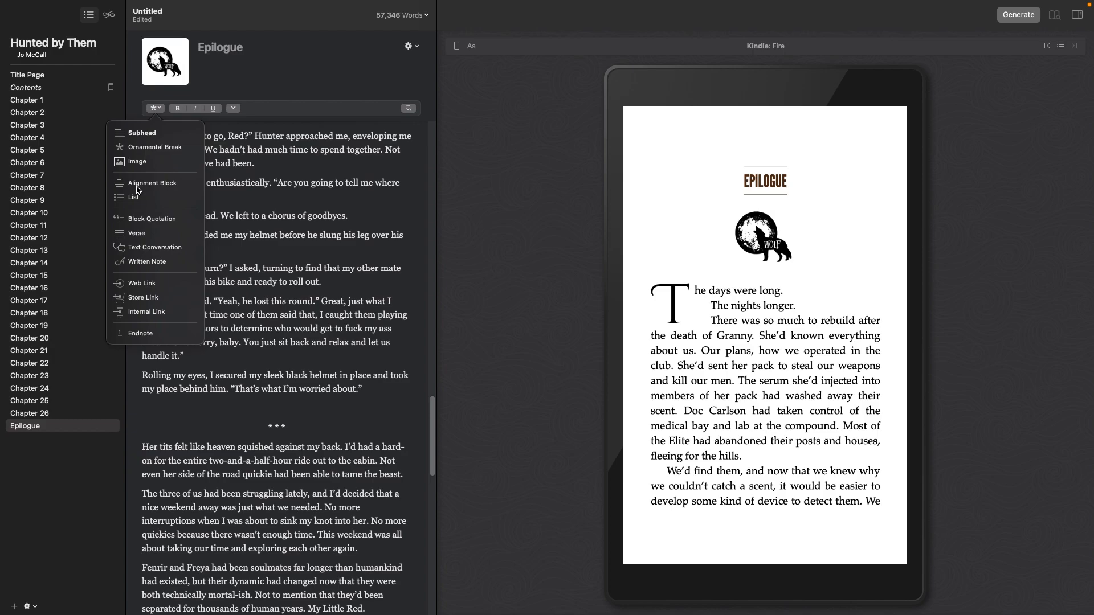
click(149, 162)
scroll(531, 328, down, 5)
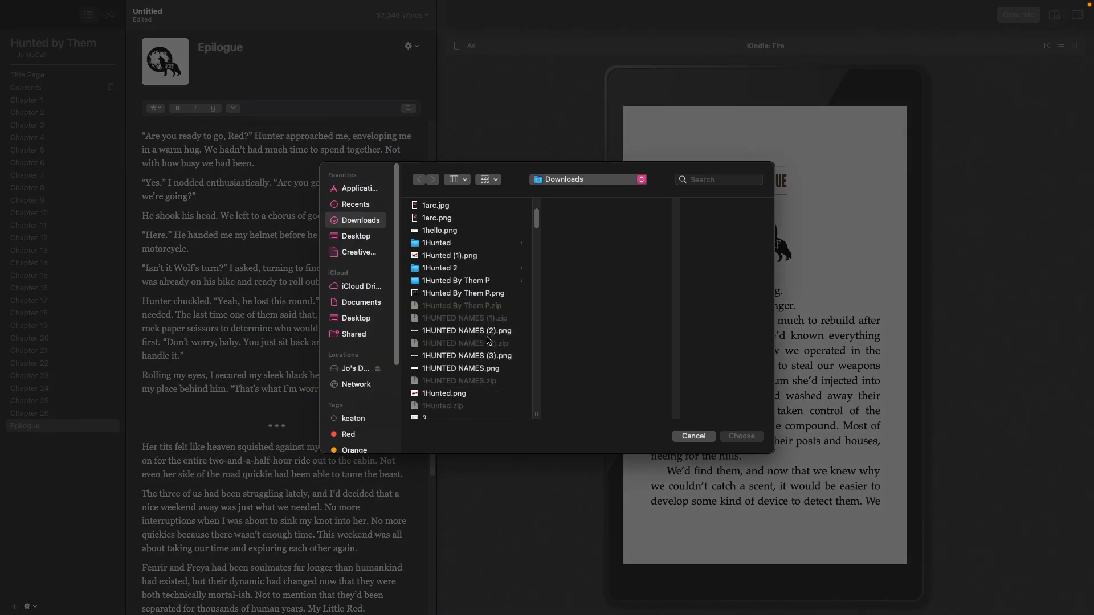
click(482, 356)
click(482, 331)
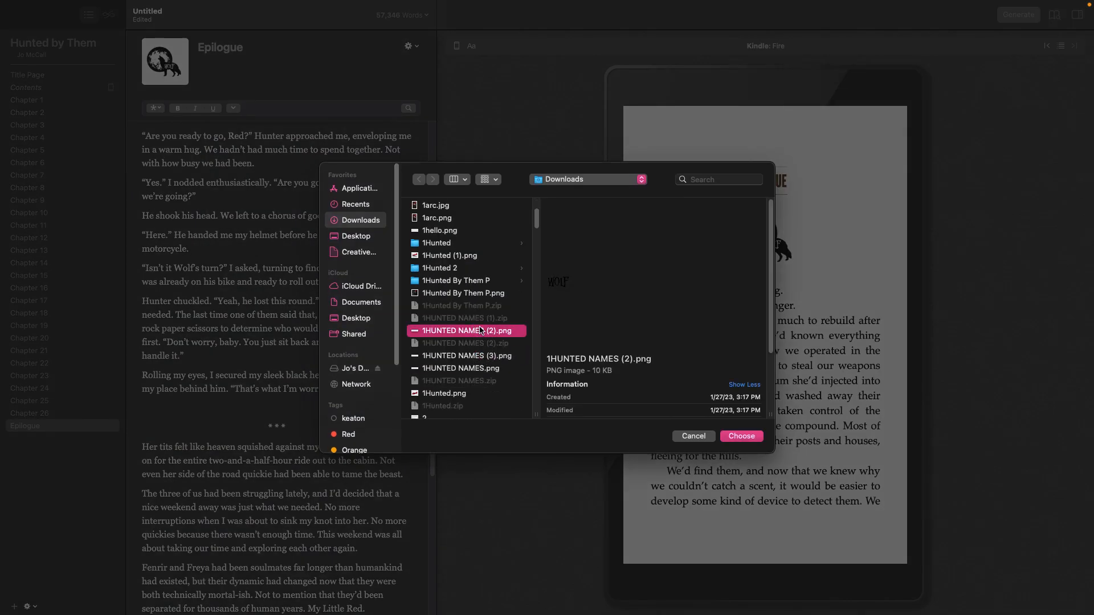
click(484, 369)
click(734, 436)
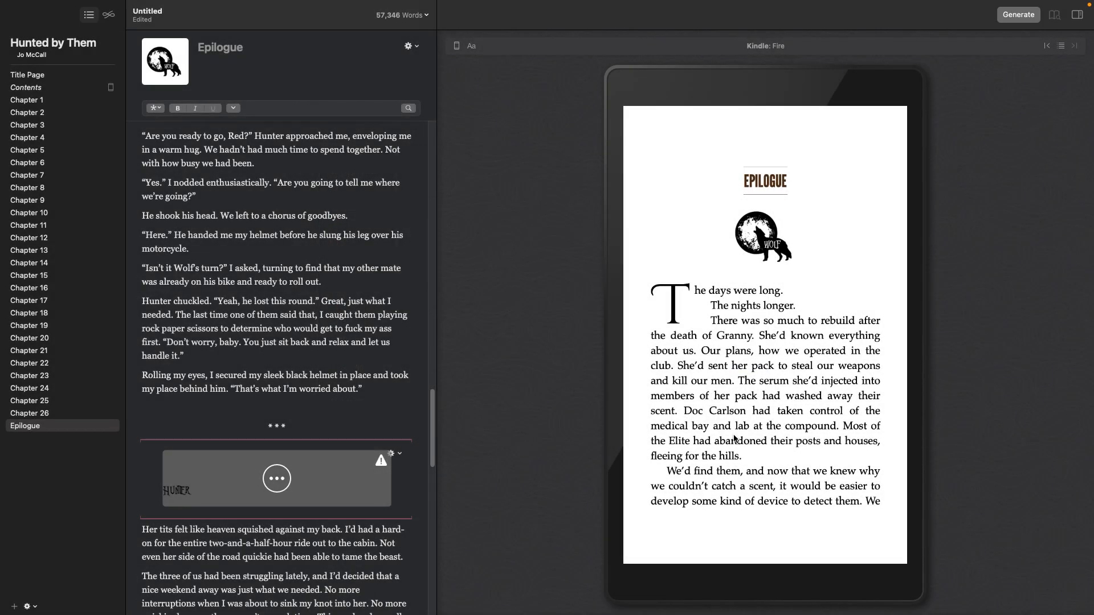
Set the new Hunter name image in the Epilogue to the largest size and check its page in the Kindle Fire preview
click(919, 338)
click(919, 339)
click(920, 339)
click(920, 339)
click(920, 339)
click(604, 344)
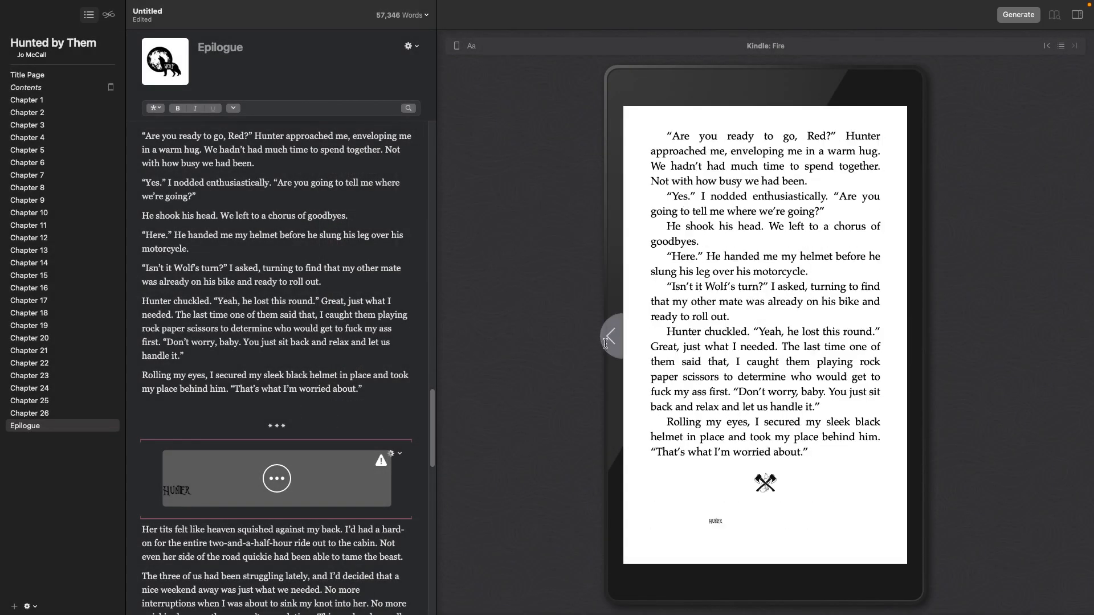
click(295, 484)
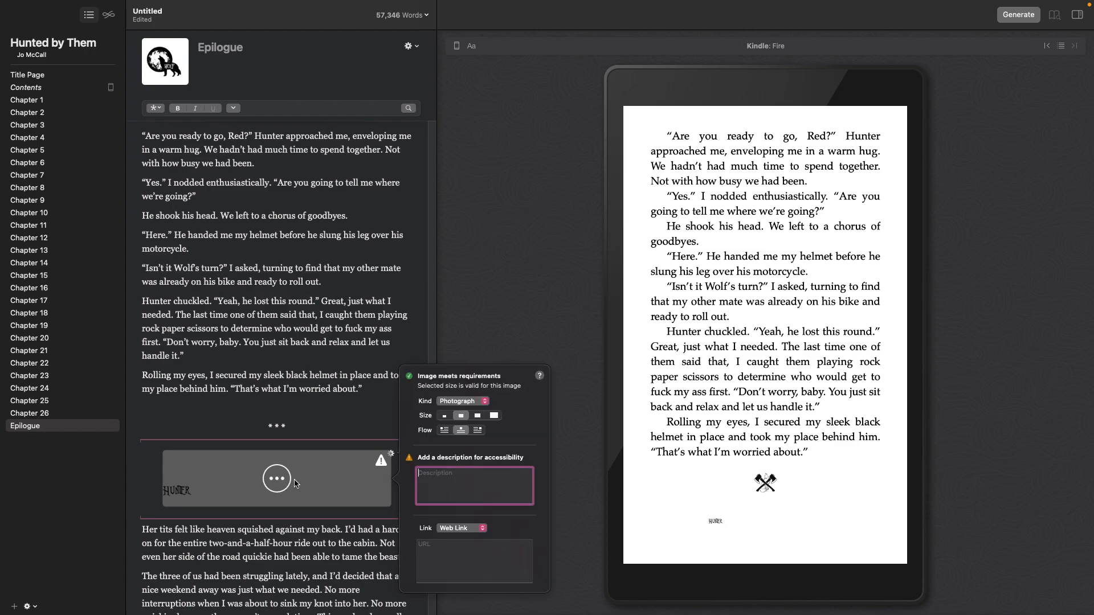
click(494, 417)
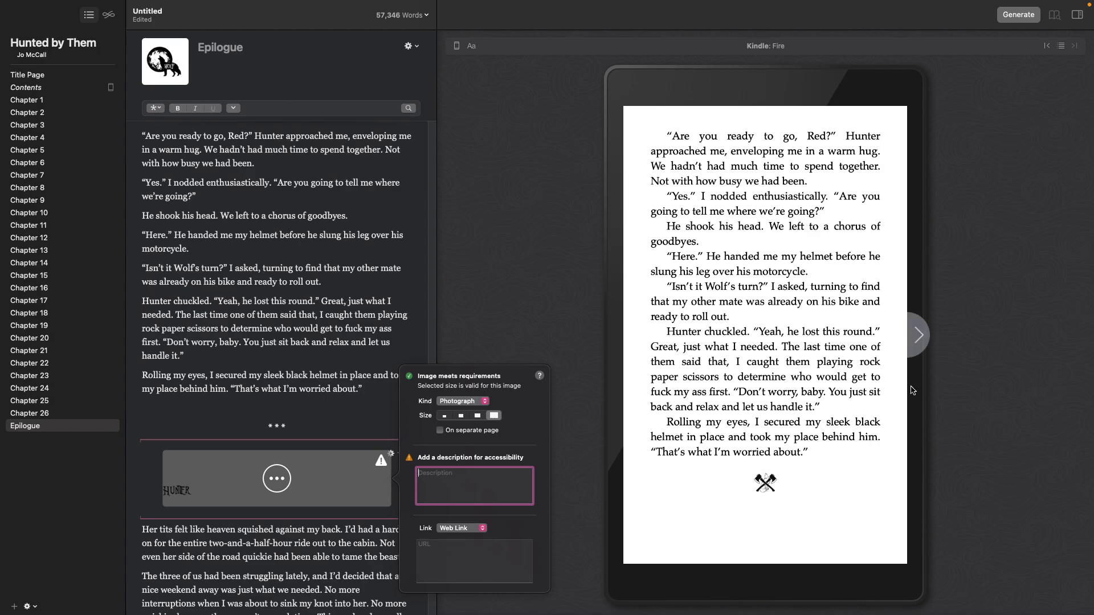
click(918, 336)
Check the Freya name image below the Epilogue's first scene break in both the text and the page preview
scroll(306, 443, up, 20)
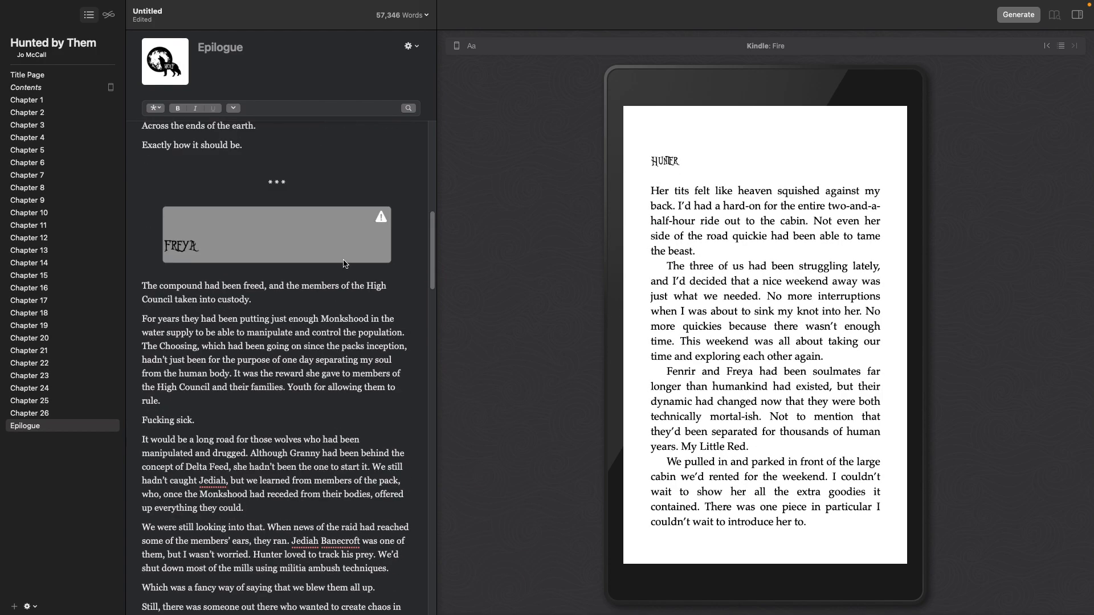
click(613, 332)
click(613, 332)
click(612, 334)
click(612, 336)
click(612, 337)
Add the italic closing line "And they all lived Happily Ever After..." below the last paragraph of the Epilogue
scroll(234, 446, down, 20)
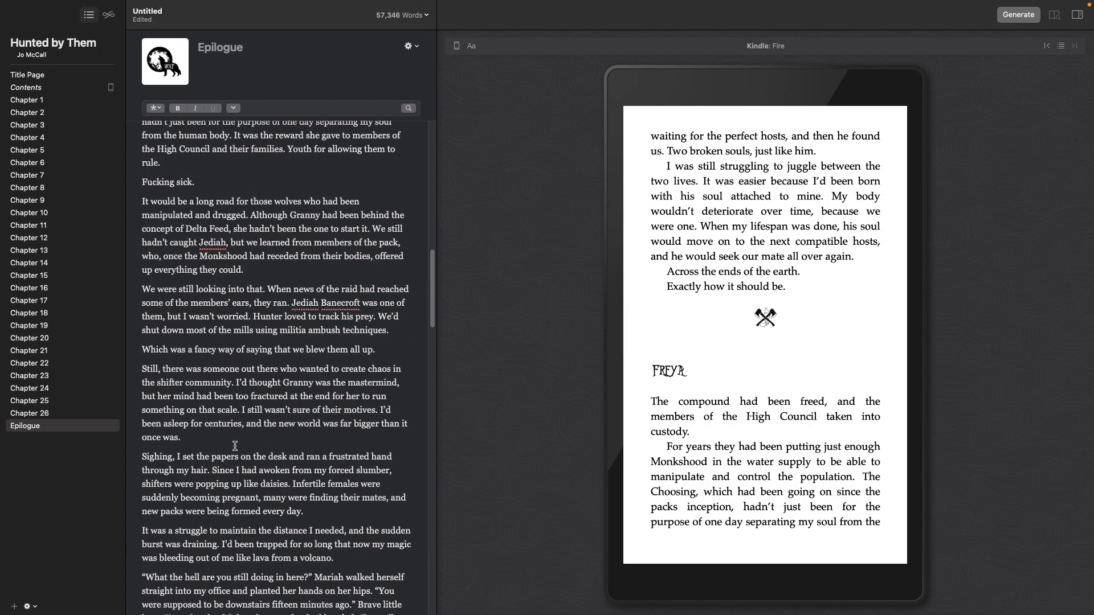
scroll(234, 446, down, 10)
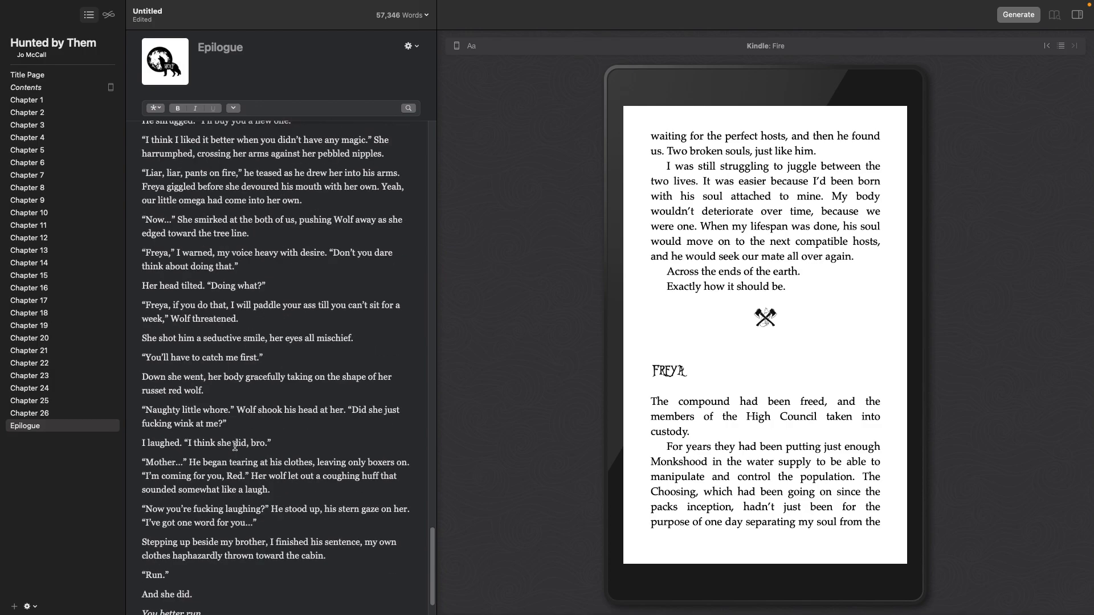
click(367, 577)
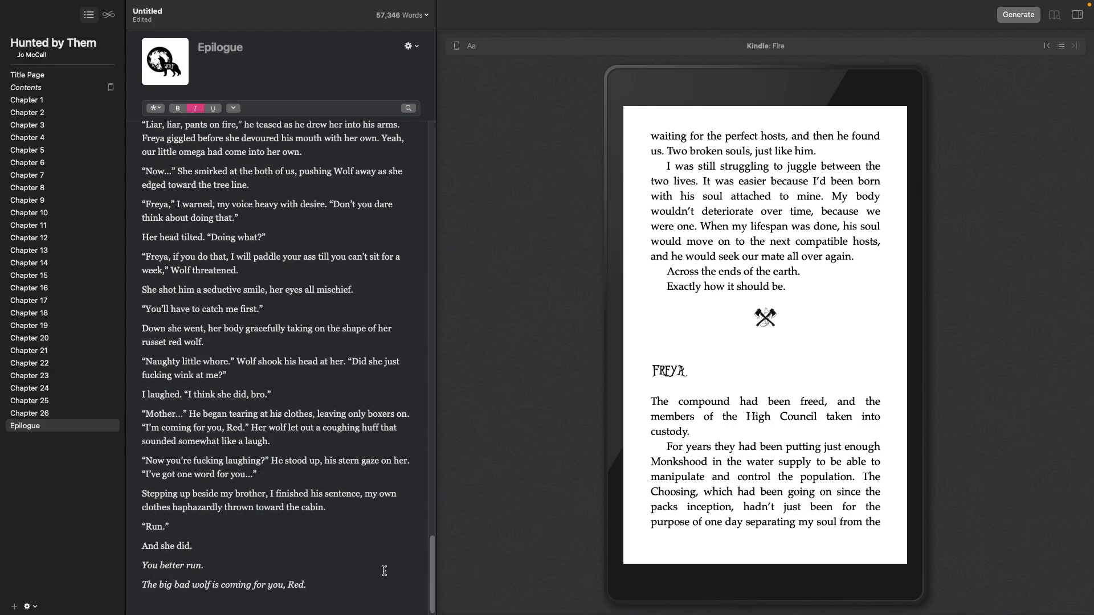
key(Return)
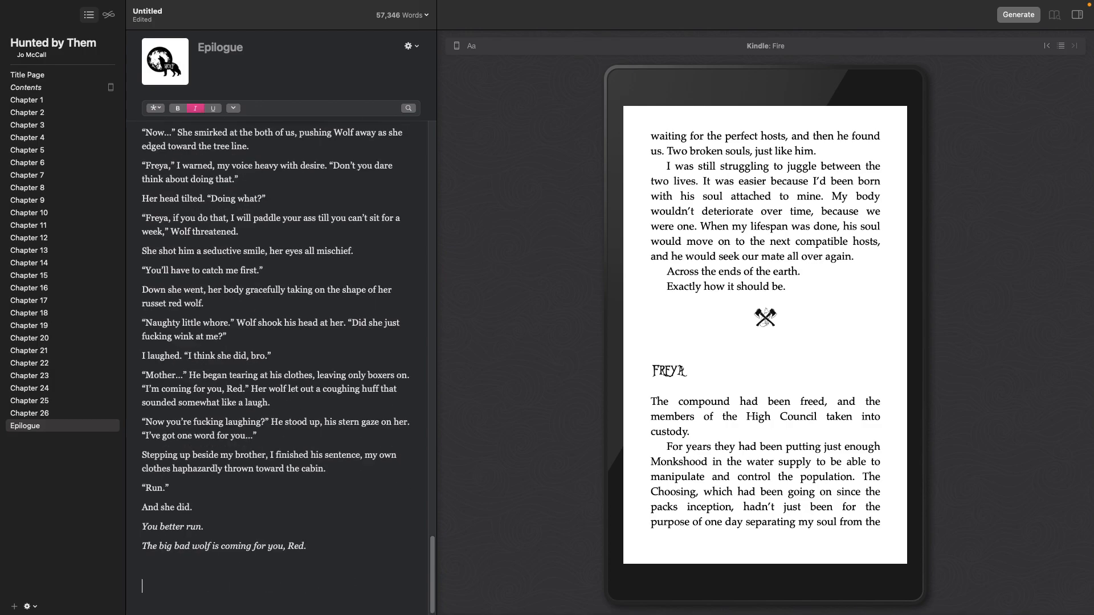
text(And they all lived Hap)
key(BackSpace)
key(BackSpace)
text(happ)
key(BackSpace)
key(BackSpace)
key(BackSpace)
key(BackSpace)
text(Happily Ever After...)
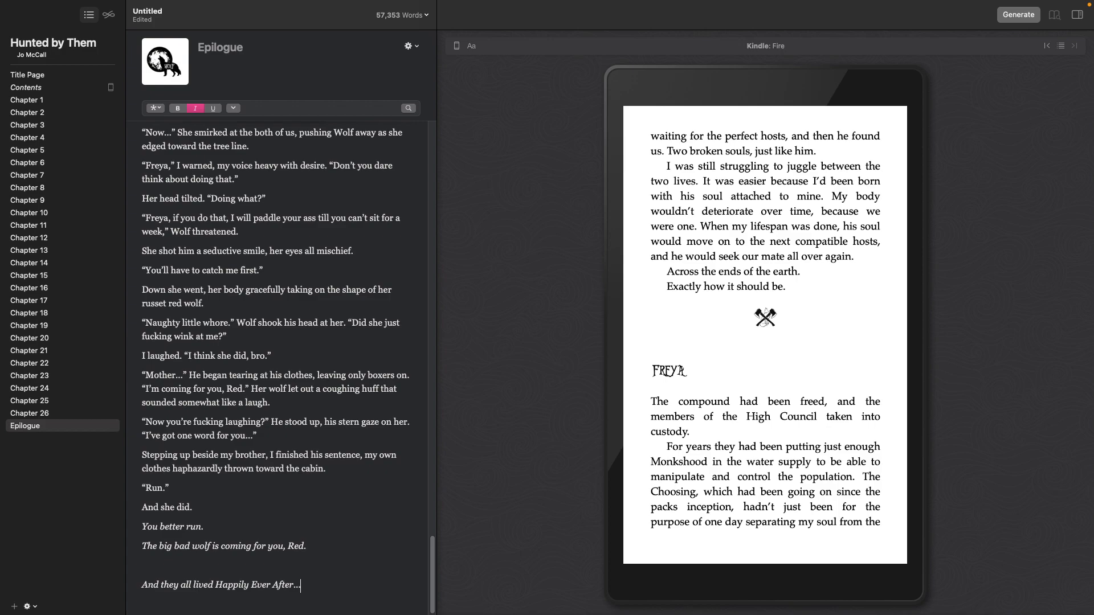
click(309, 535)
Preview Chapter 1 in the Print format, and return the preview to Kindle Fire
scroll(328, 530, up, 5)
scroll(316, 534, up, 2)
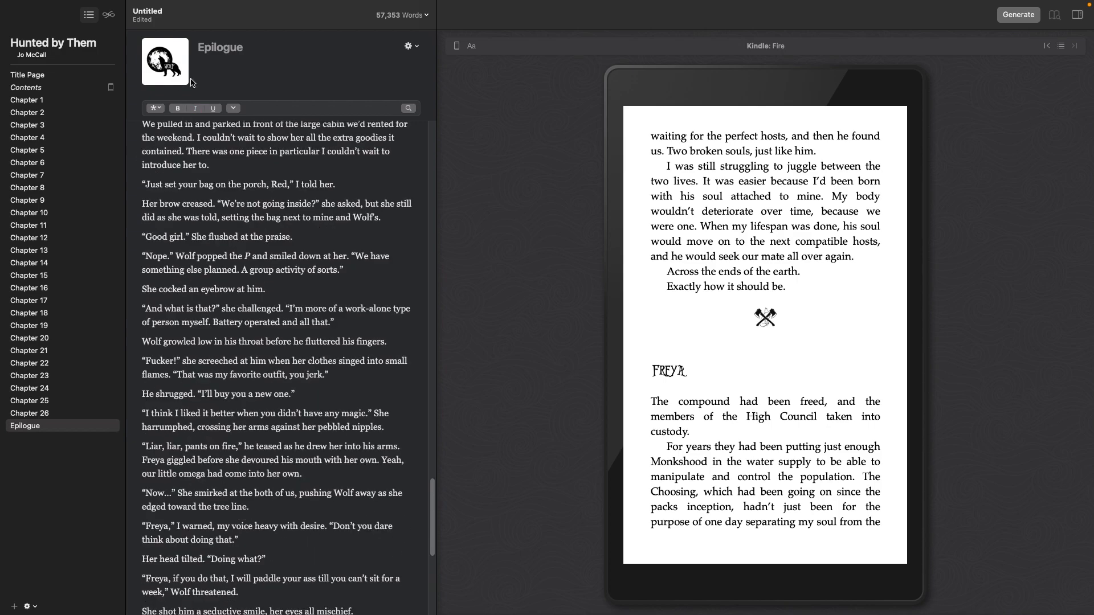
click(36, 99)
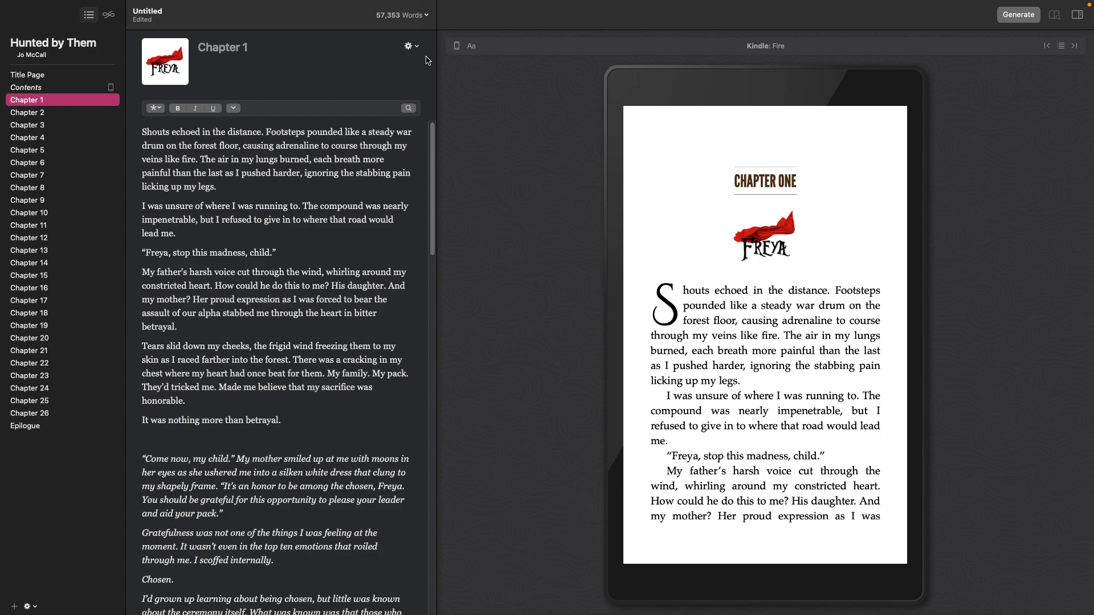
click(457, 45)
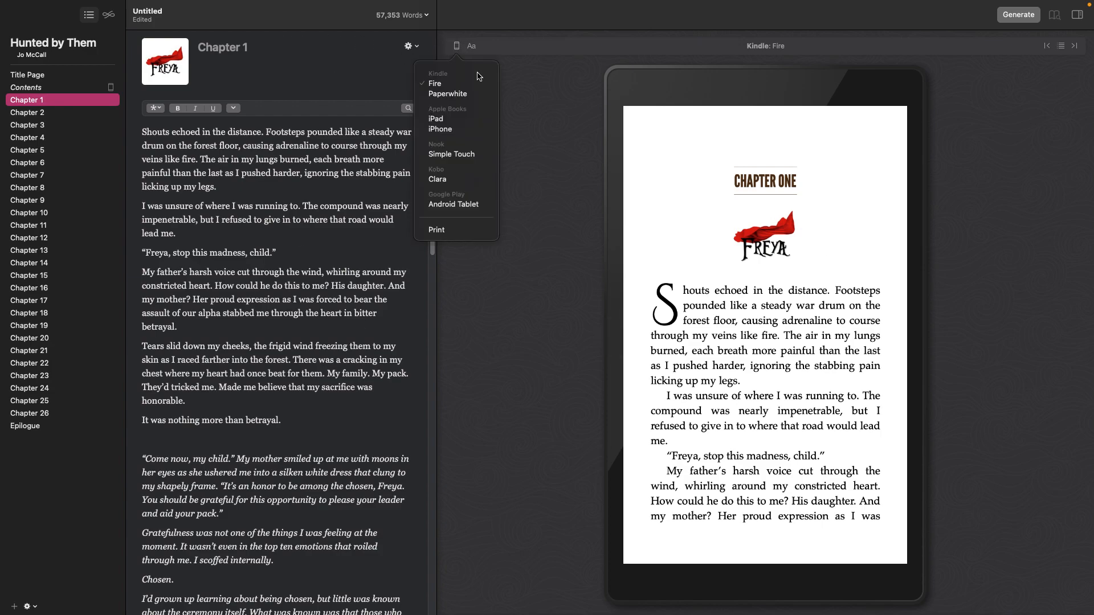
click(435, 231)
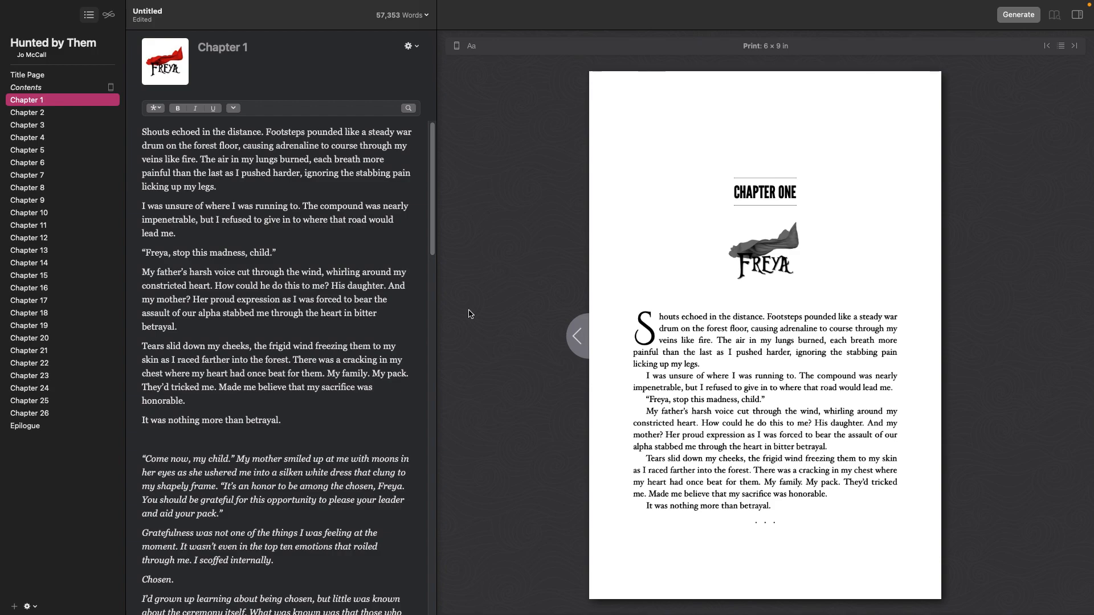
click(457, 46)
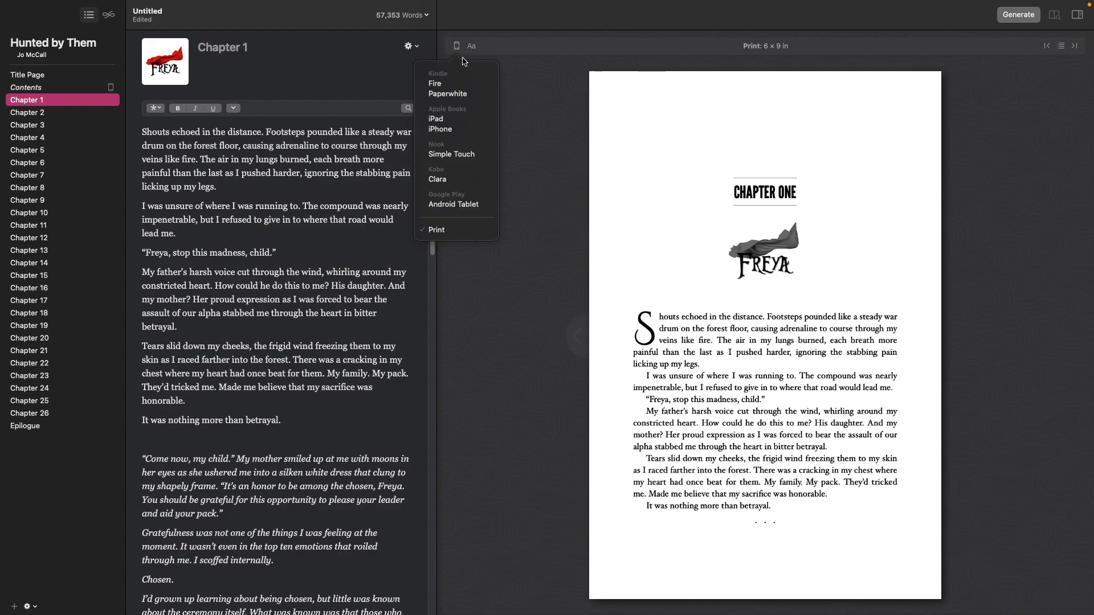
click(436, 84)
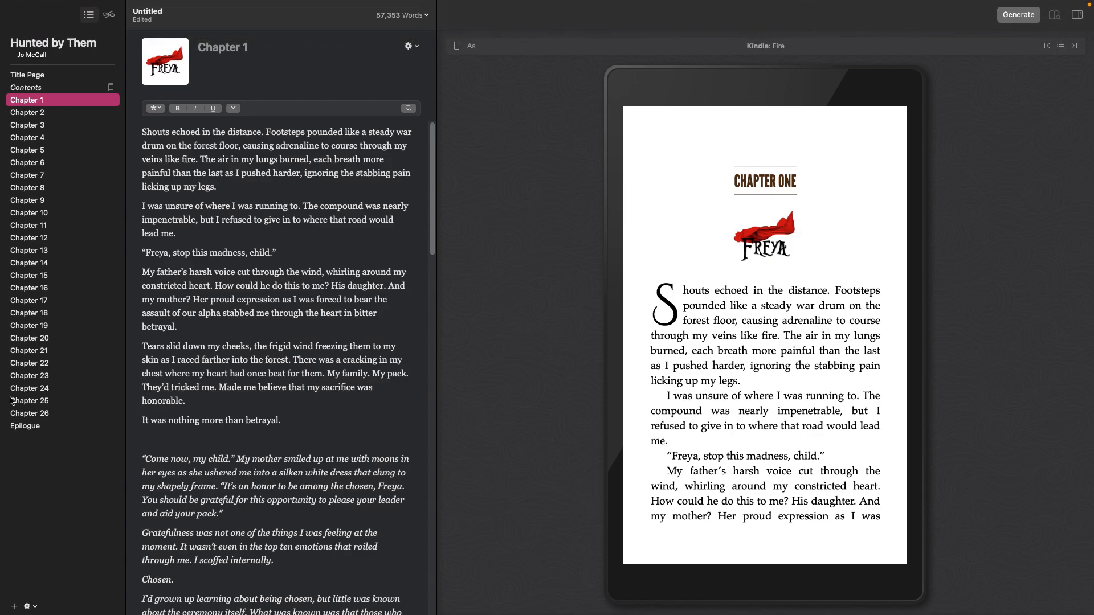
Look through the text of Chapter 1 and the Epilogue's opening with its chapter heading image
click(54, 175)
click(50, 151)
click(44, 101)
scroll(337, 277, down, 10)
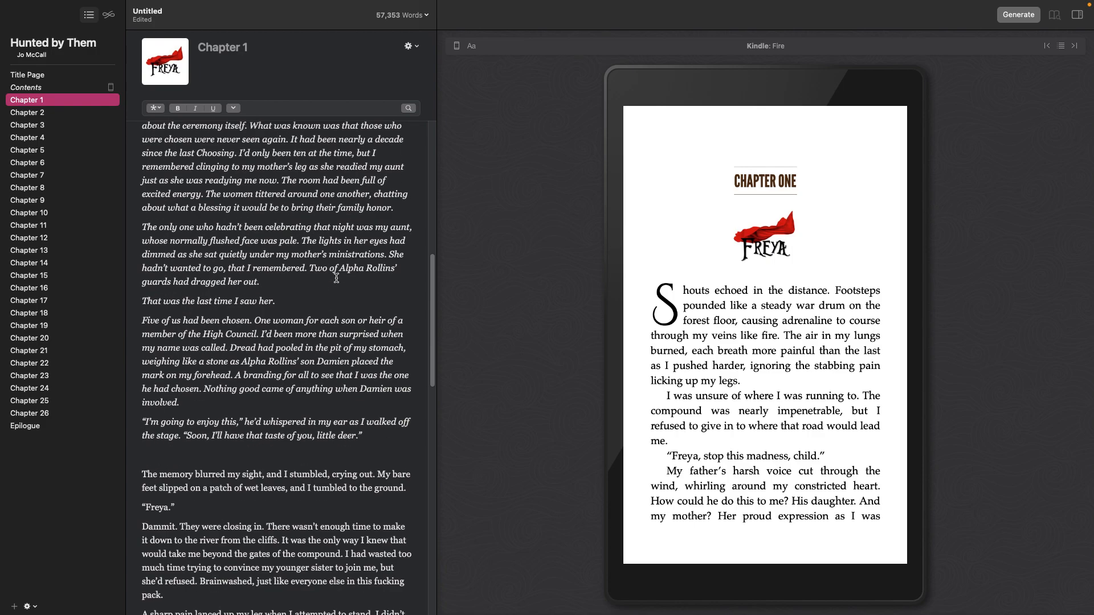
scroll(336, 278, down, 15)
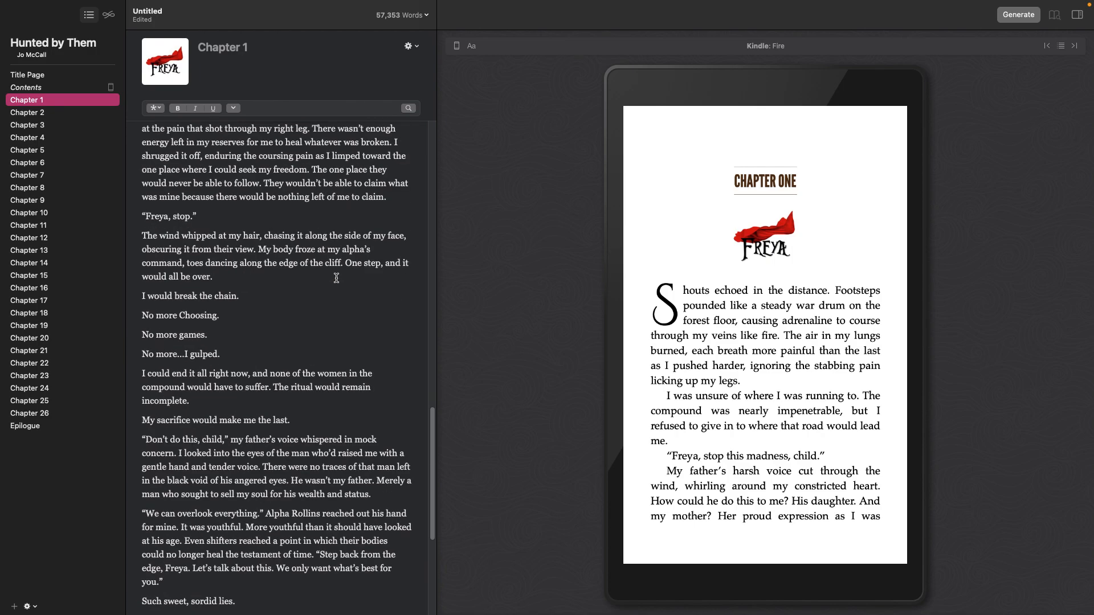
scroll(336, 277, down, 3)
click(80, 428)
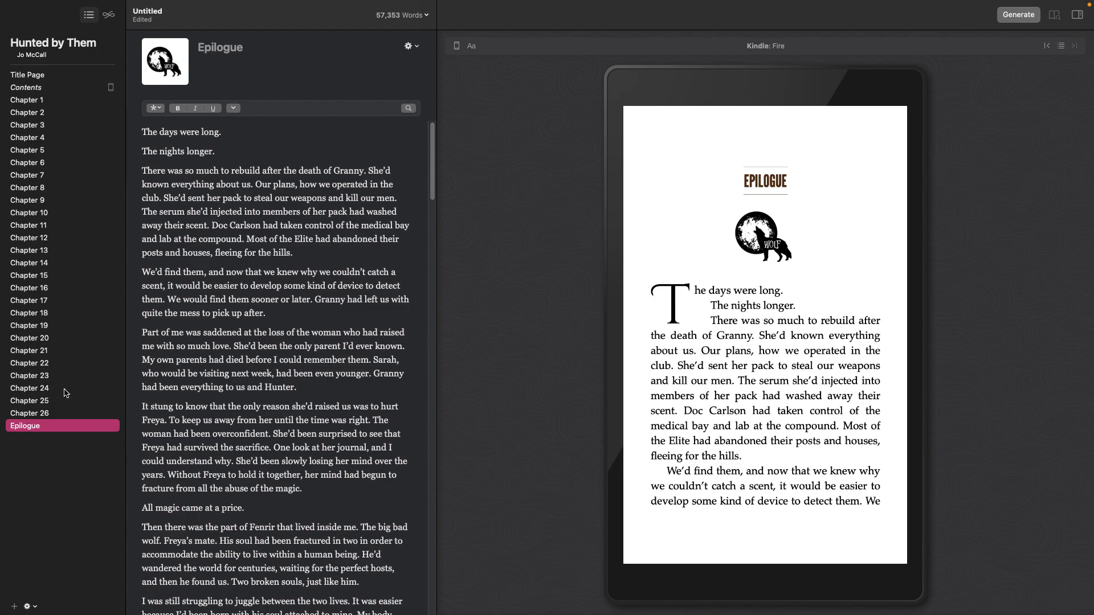
mouse_move(165, 80)
Examine the Hunter name image below the scene break in Chapter 3
click(63, 124)
scroll(380, 315, down, 20)
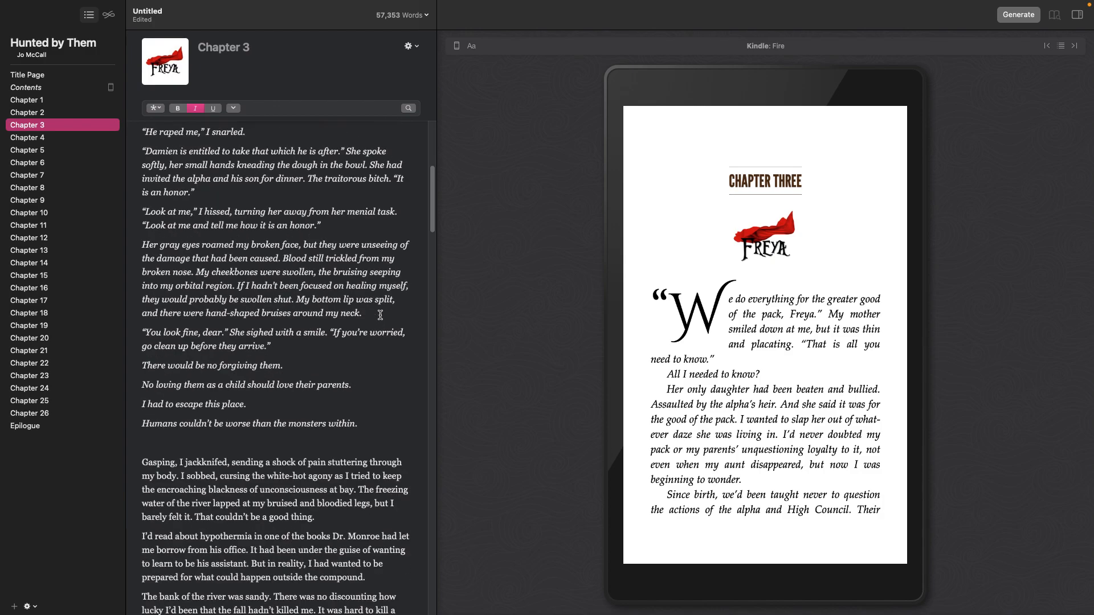
scroll(381, 315, down, 1)
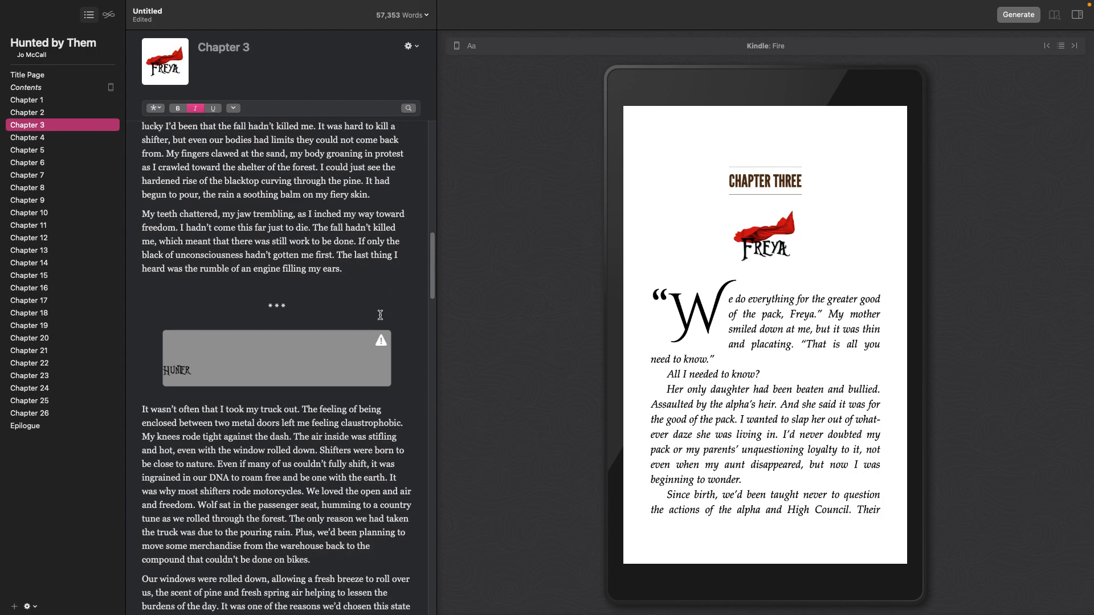
click(194, 360)
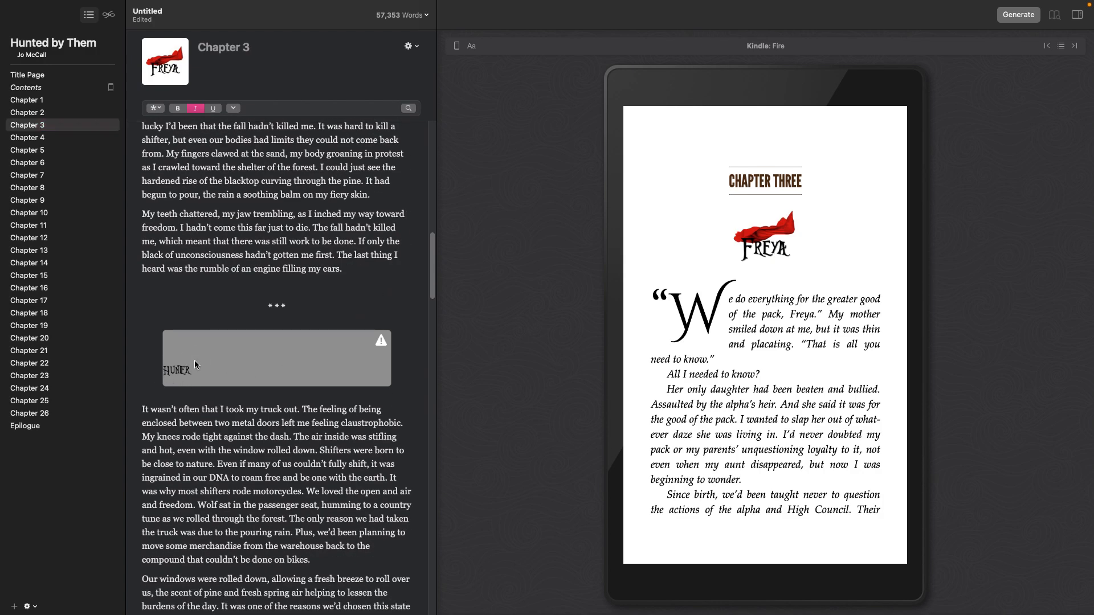
Switch to Canva, open the 1HUNTED NAMES design, and examine its Freya, Wolf and Hunter pages and its custom size settings
key(super+Tab)
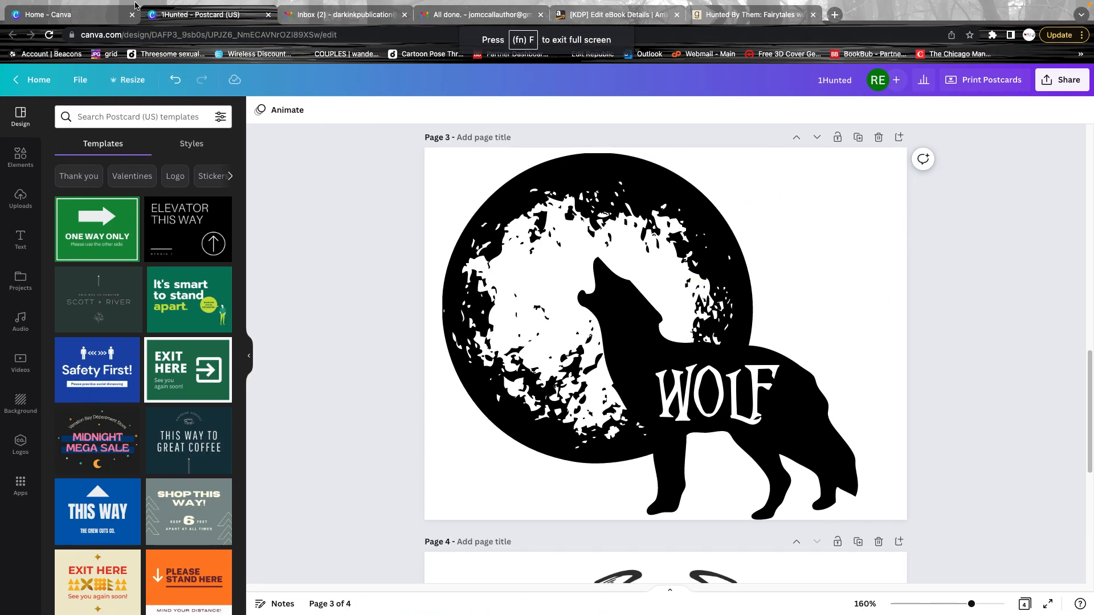
click(136, 5)
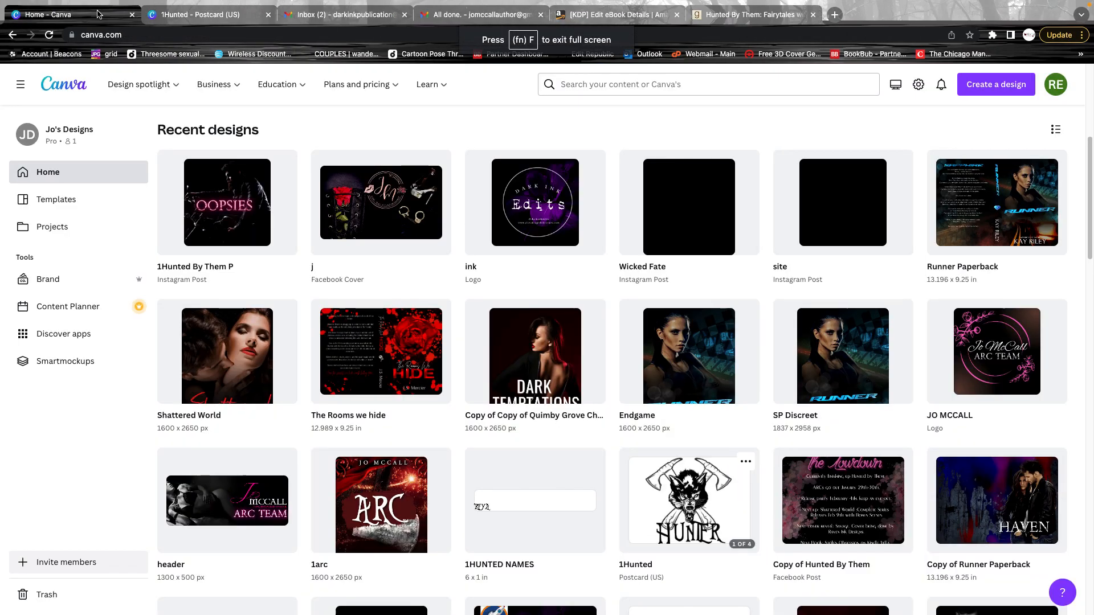
scroll(518, 463, down, 2)
click(517, 463)
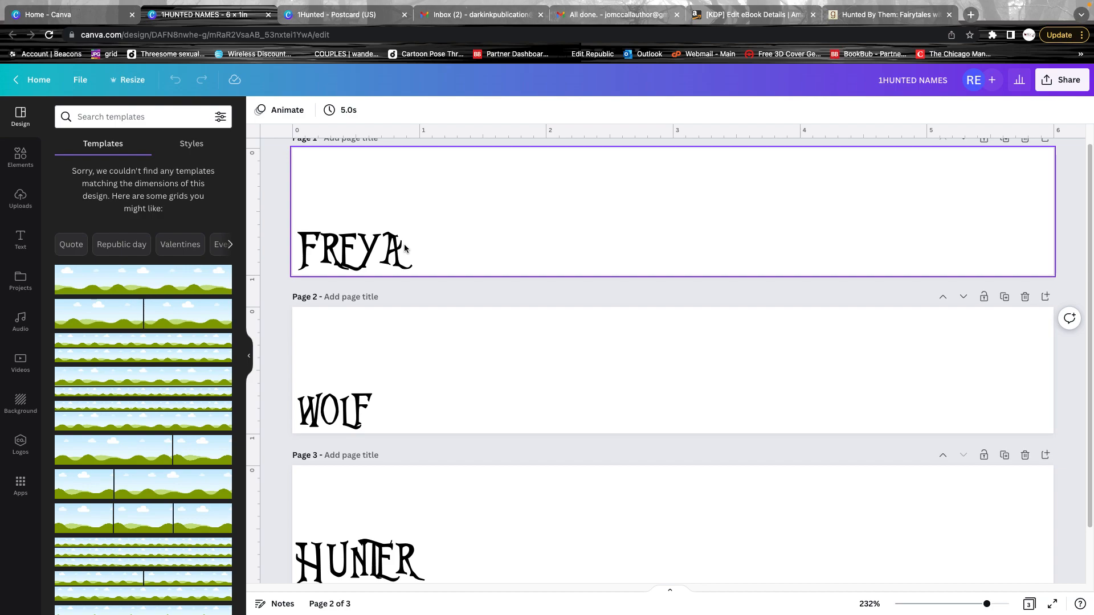
scroll(491, 452, down, 2)
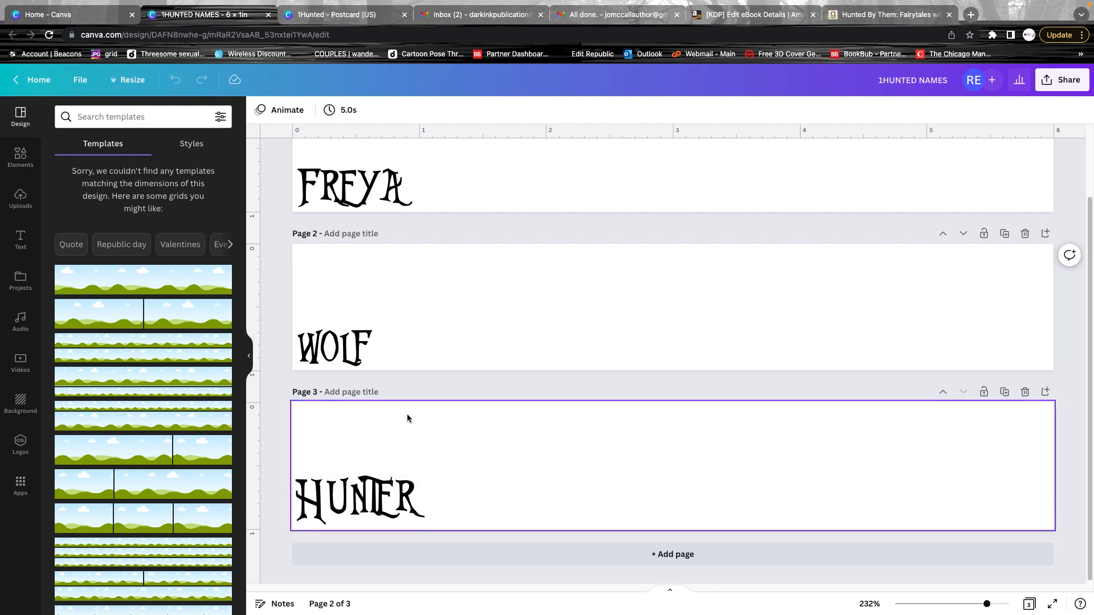
scroll(406, 415, up, 3)
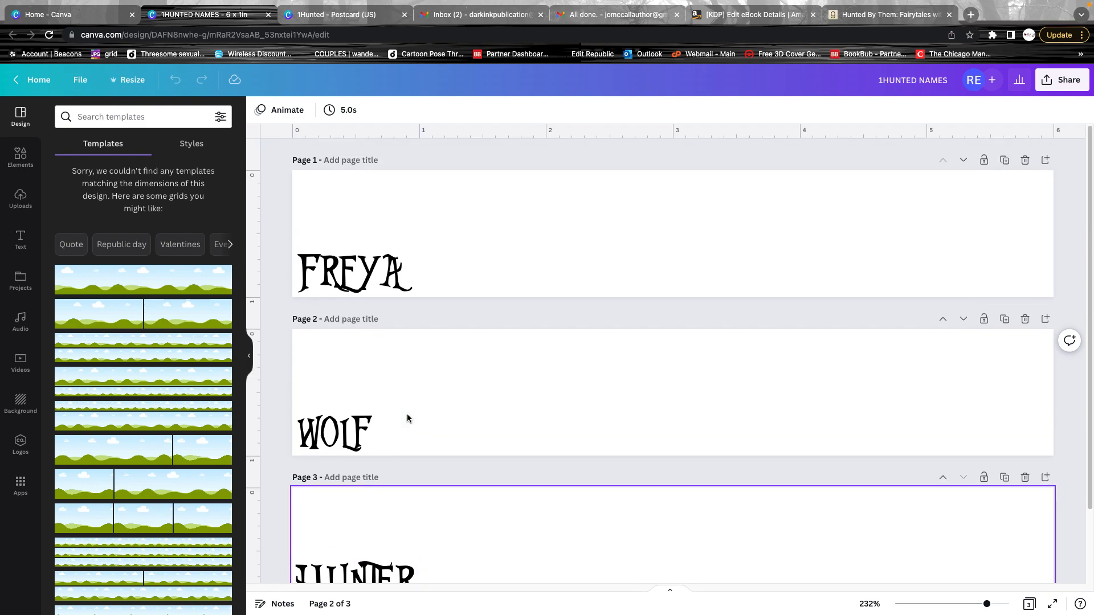
click(118, 82)
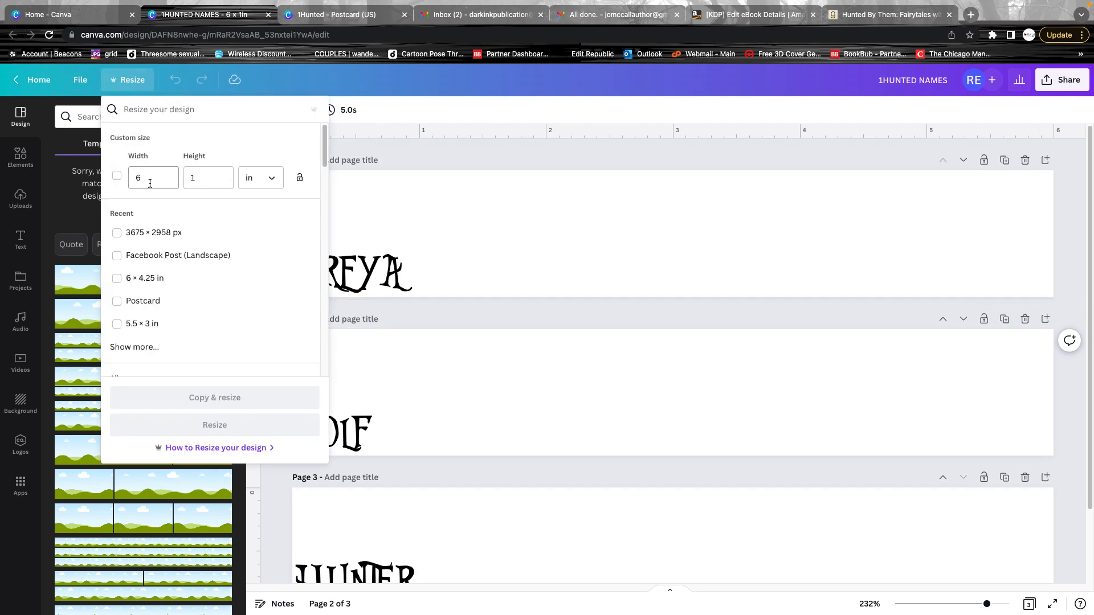
Examine the FREYA name text and the design's PNG download settings, including the Transparent background option
click(684, 283)
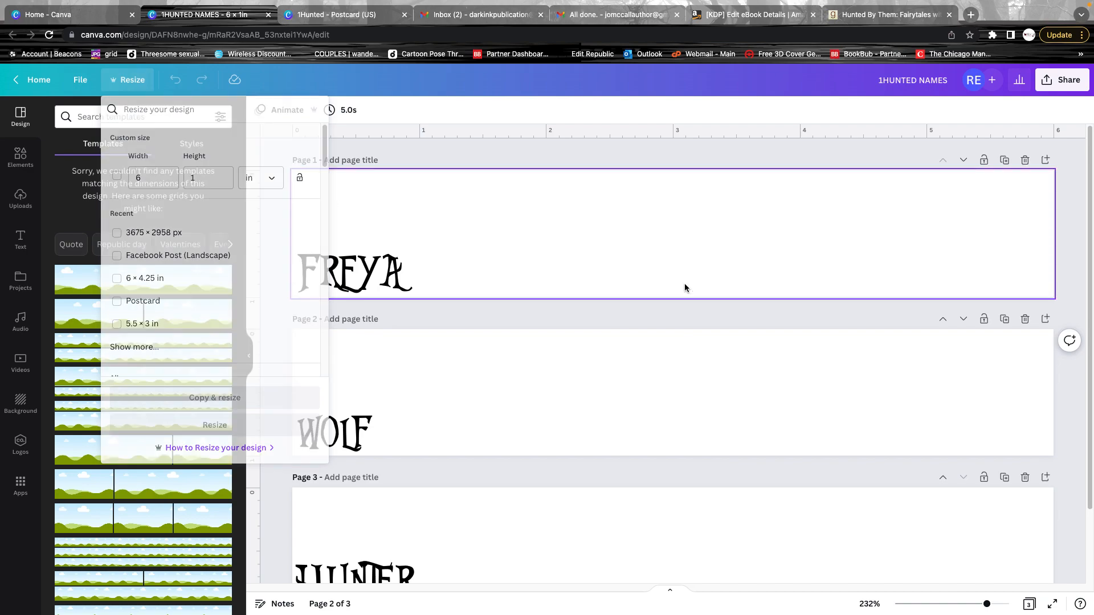
click(352, 253)
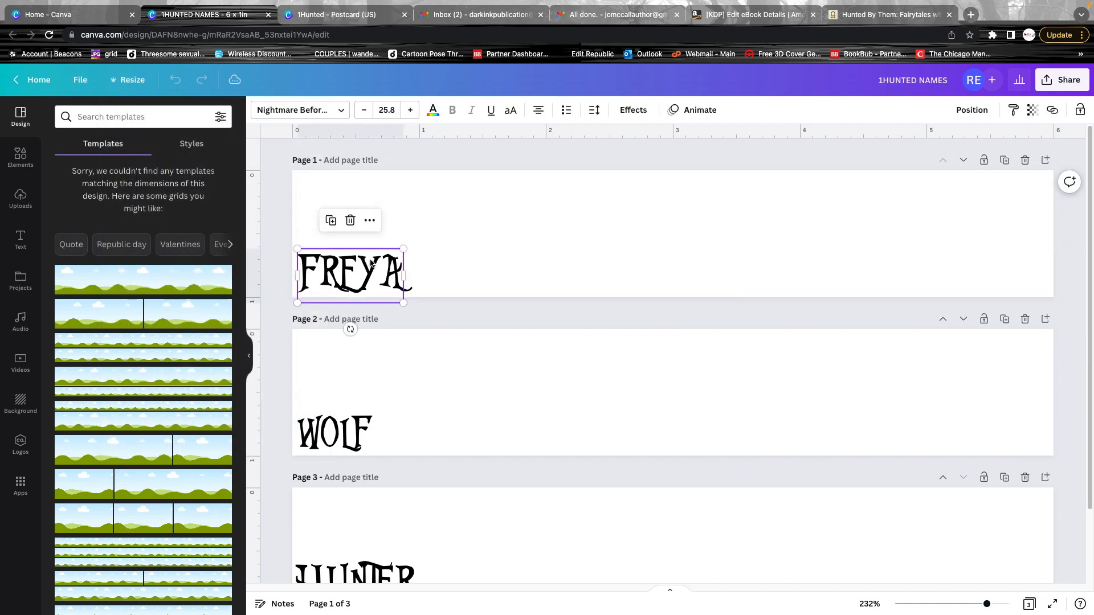
click(475, 270)
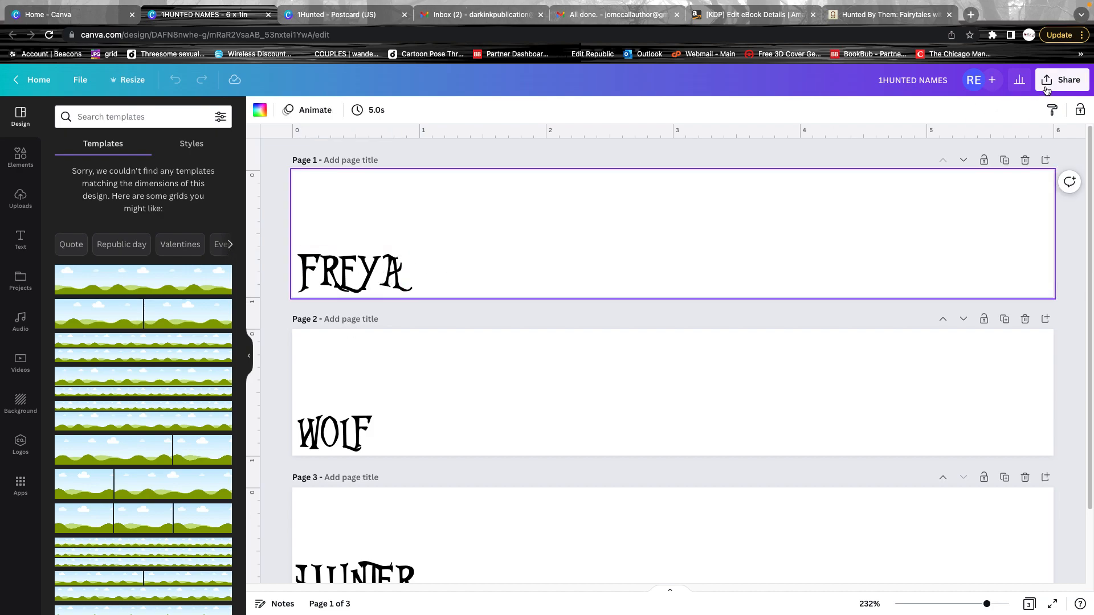
click(1067, 81)
click(911, 355)
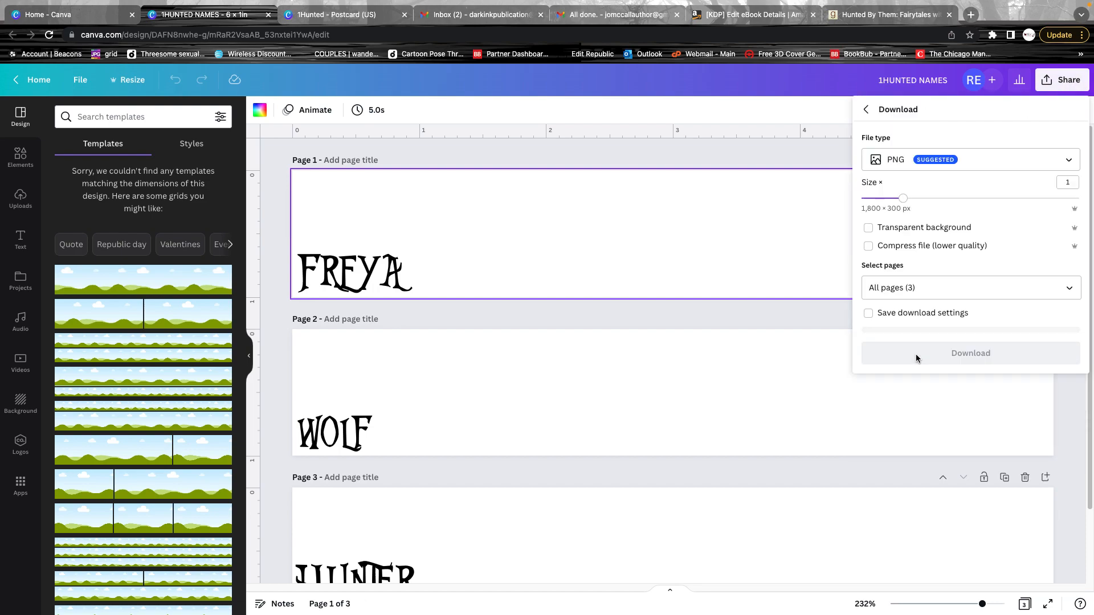
click(930, 229)
click(931, 233)
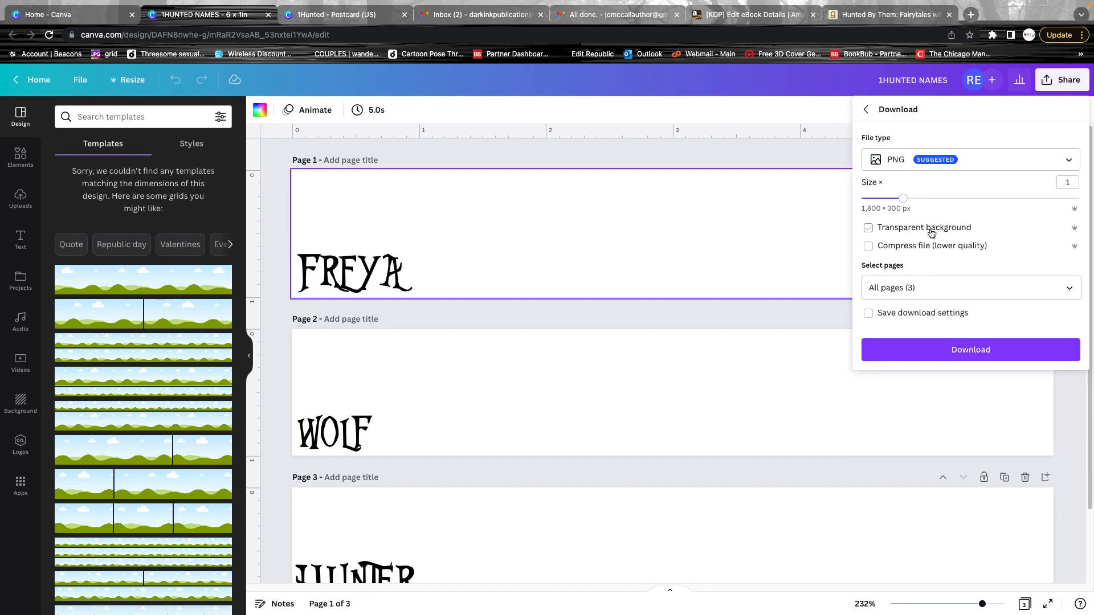
click(775, 165)
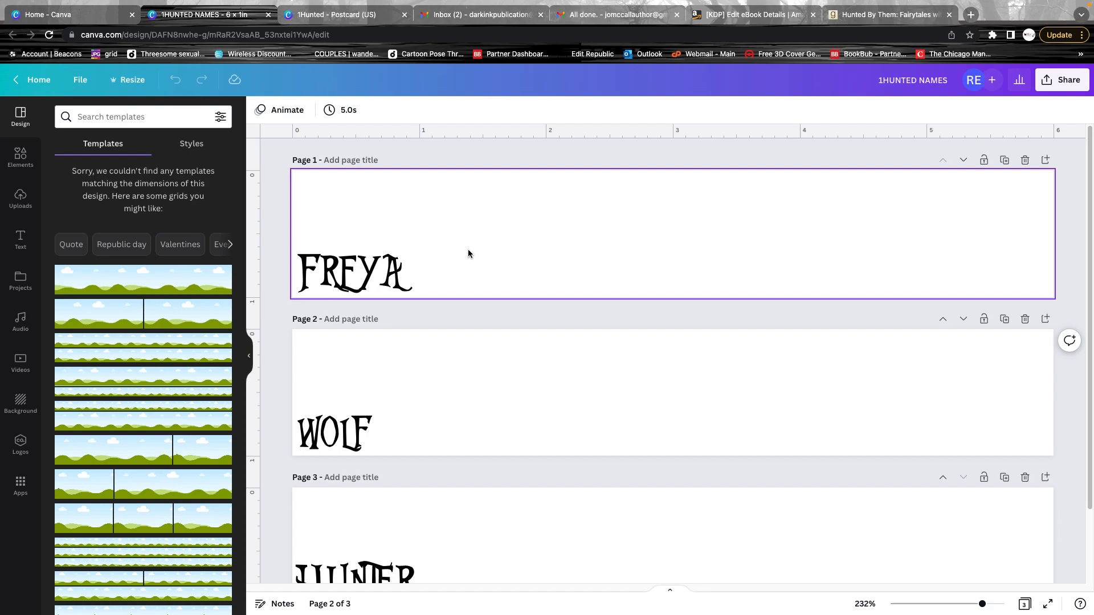
Recolour the FREYA text on page 1 white and check the sharing options
click(375, 272)
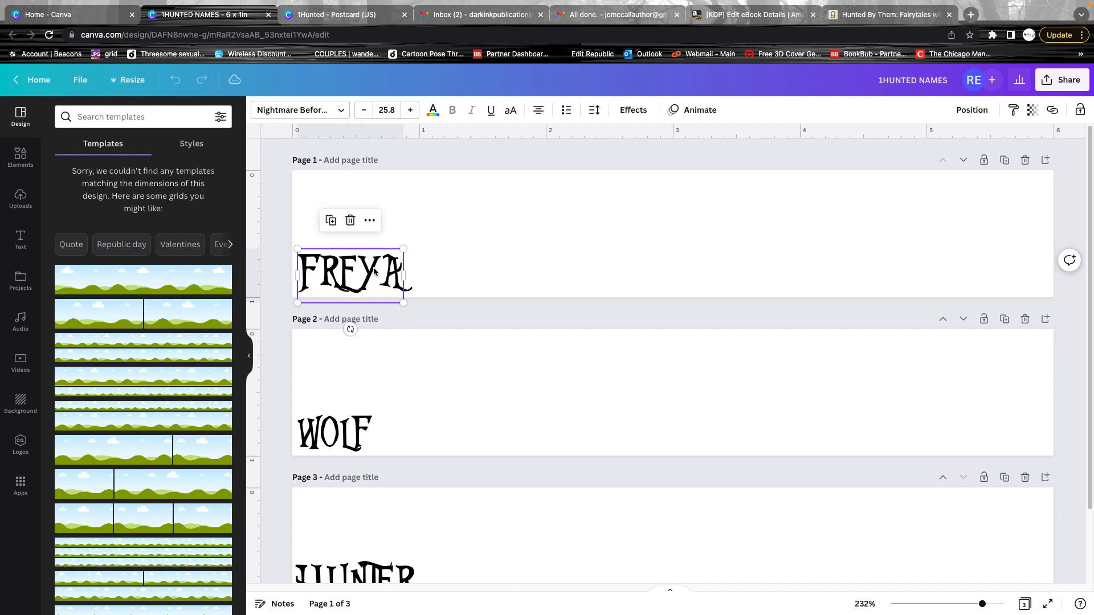
click(434, 109)
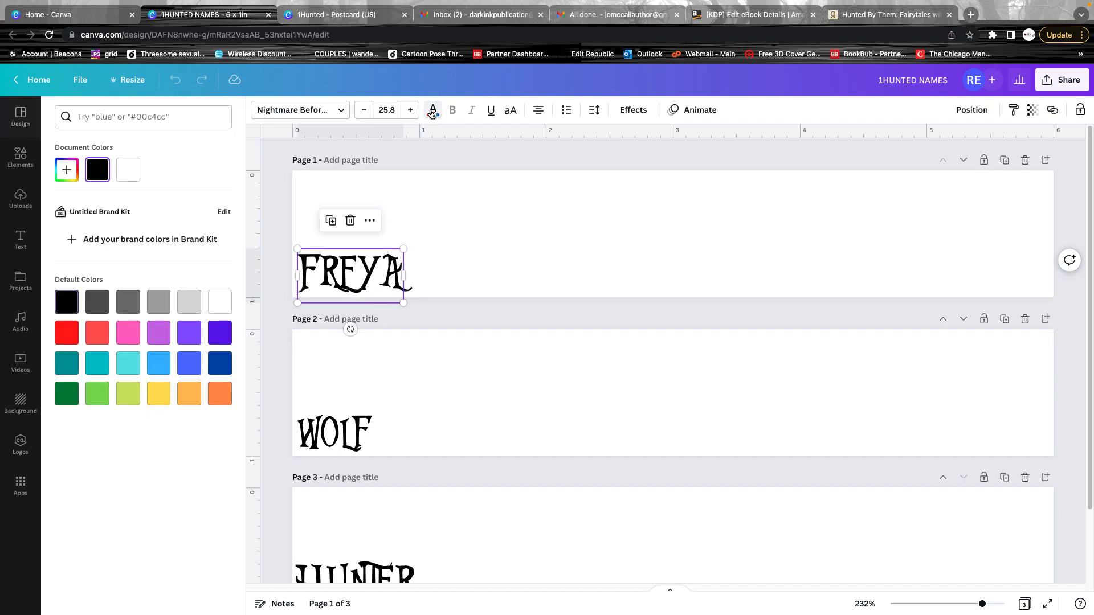
click(220, 302)
click(534, 234)
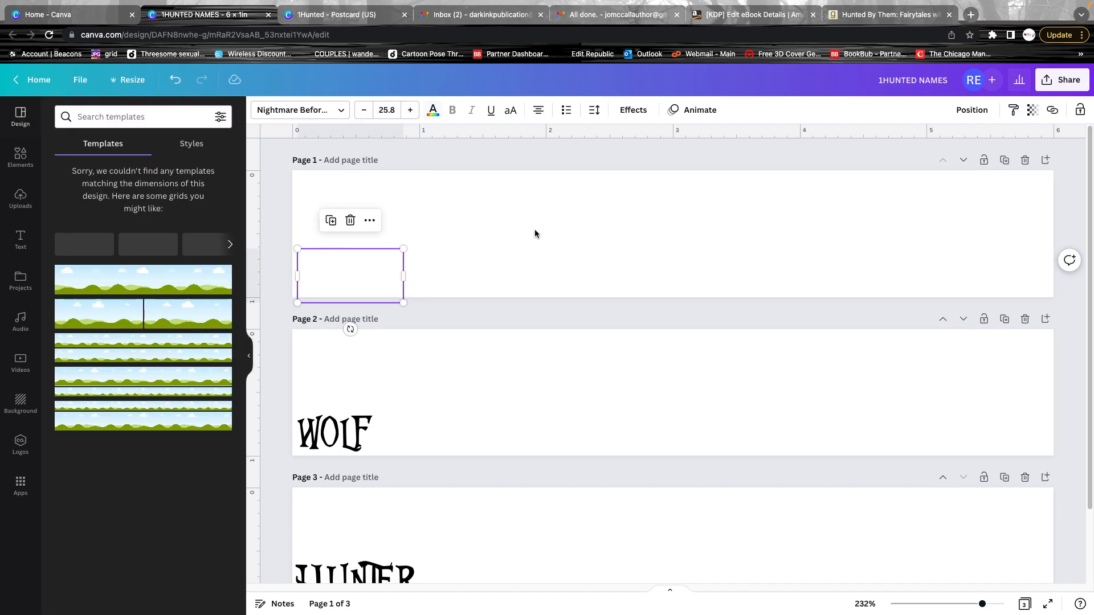
click(1073, 85)
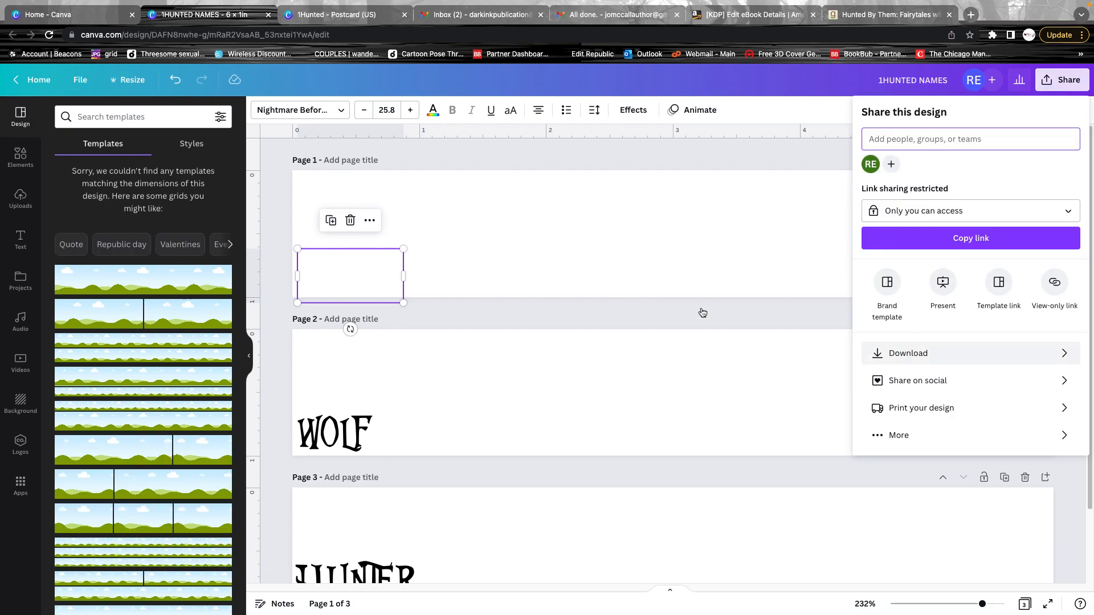
click(496, 272)
Set the FREYA text on page 1 back to black
click(345, 276)
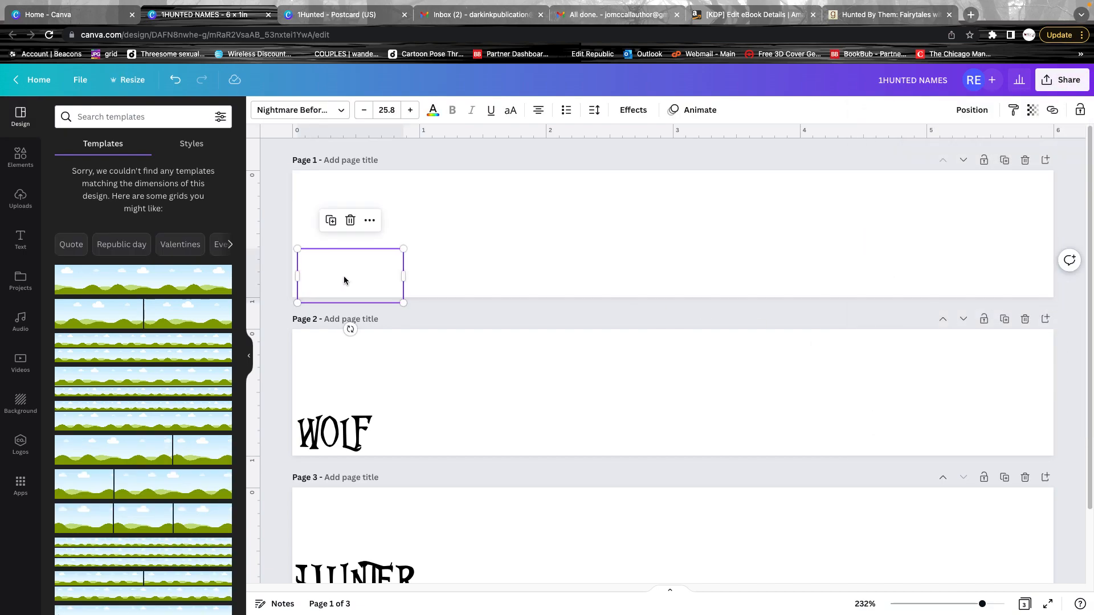
click(433, 110)
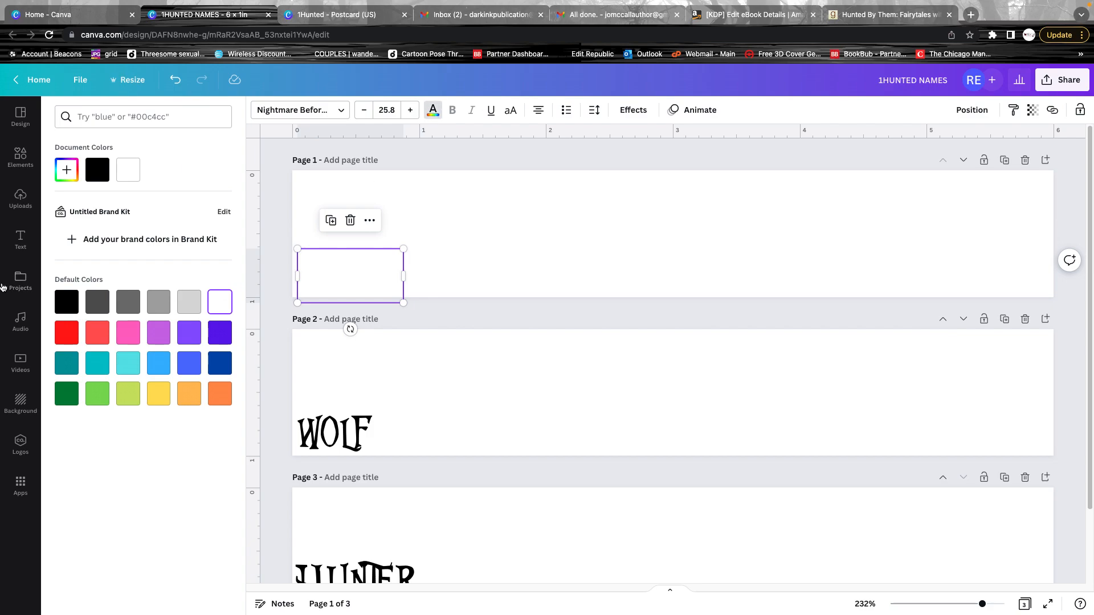
click(67, 303)
click(616, 351)
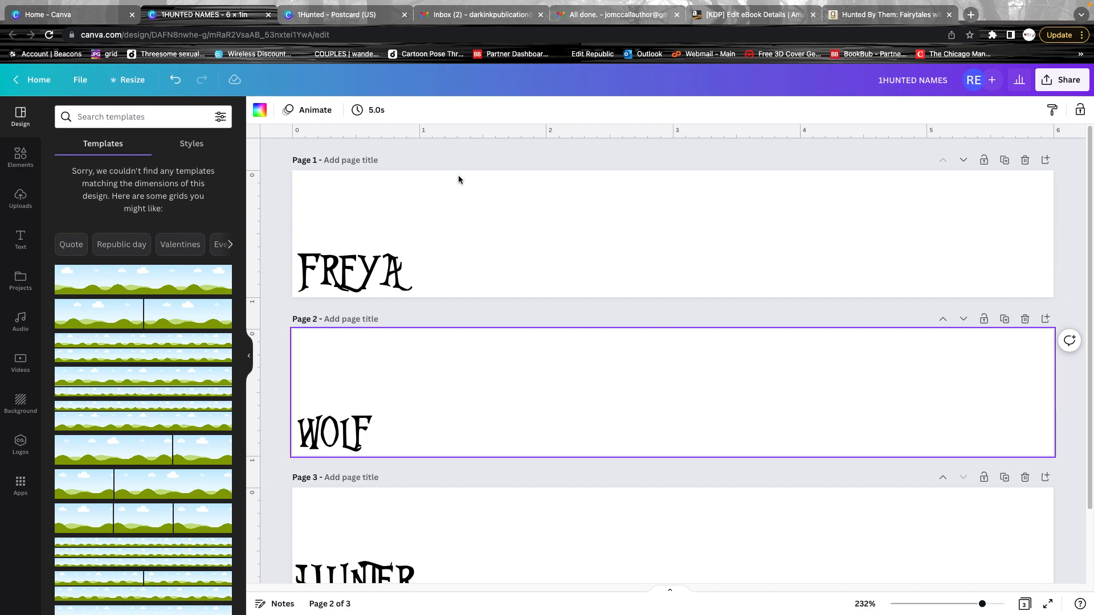
Duplicate the FREYA page and delete the copy
click(1005, 161)
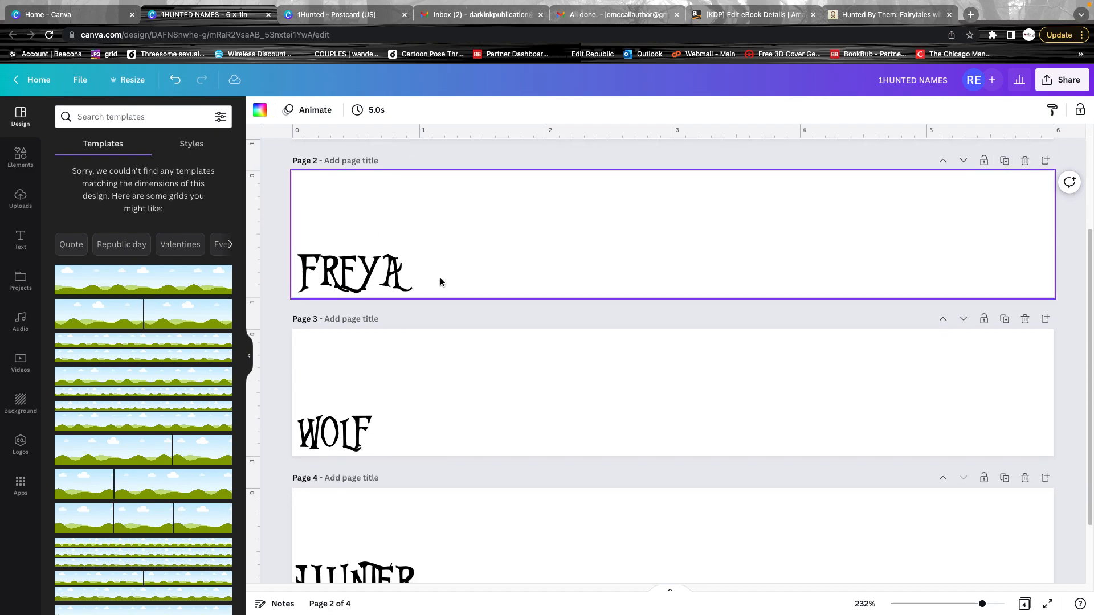
click(333, 275)
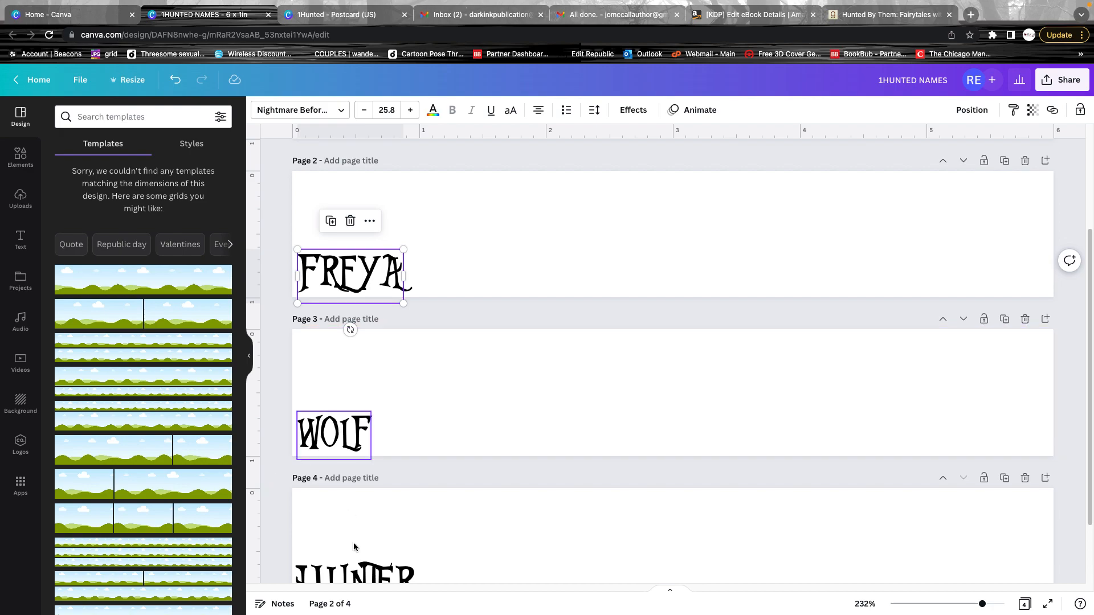
scroll(359, 518, down, 3)
scroll(376, 536, up, 5)
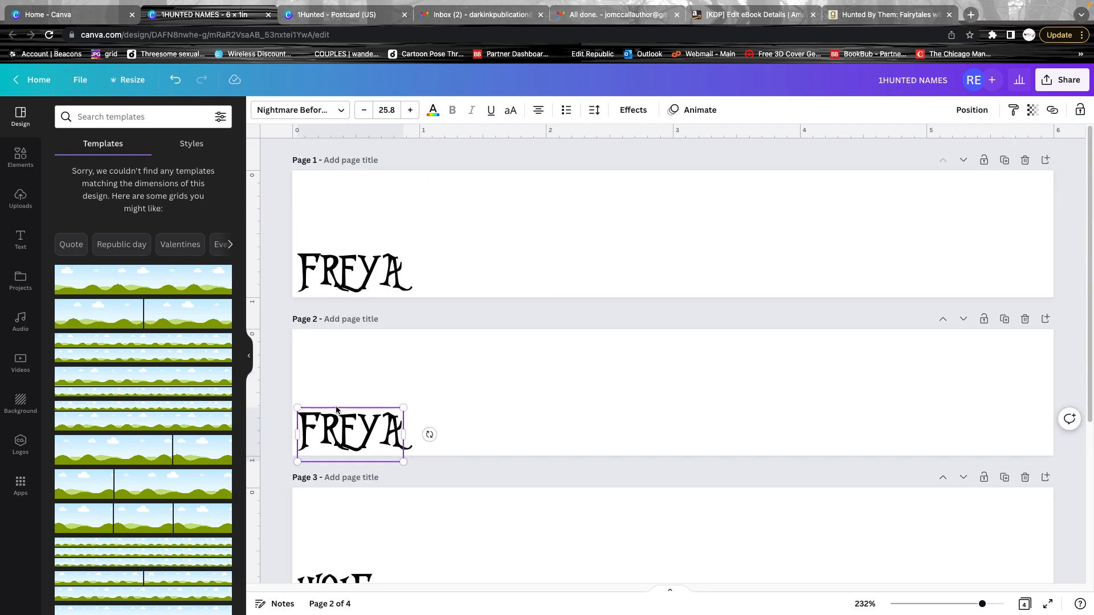
click(1025, 320)
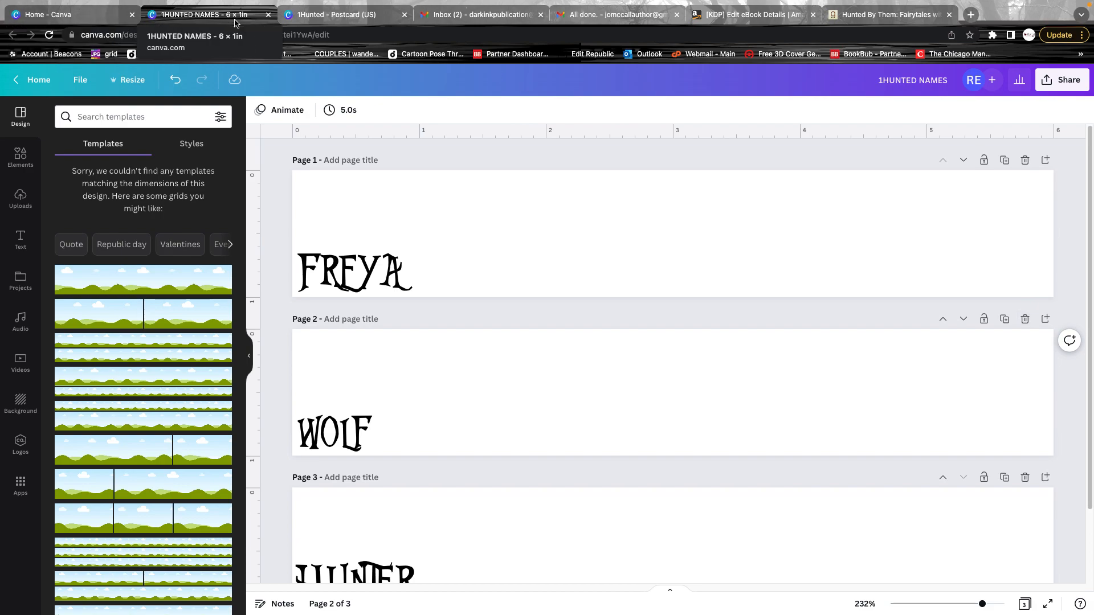
Open the 1Hunted postcard design and add a blank page after the Hunter page
click(334, 18)
scroll(643, 311, down, 7)
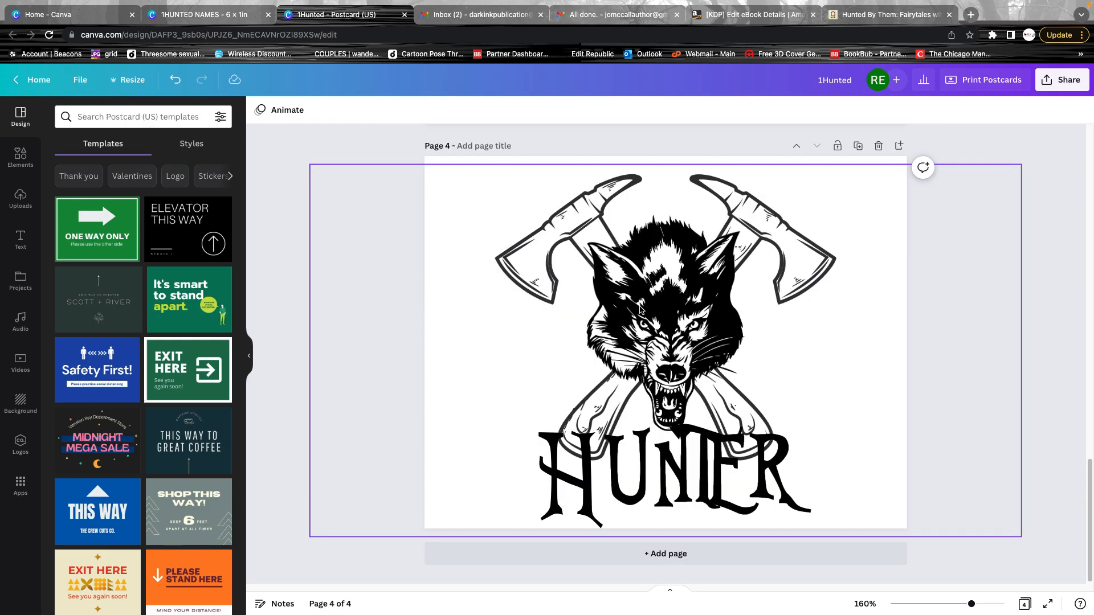
click(695, 561)
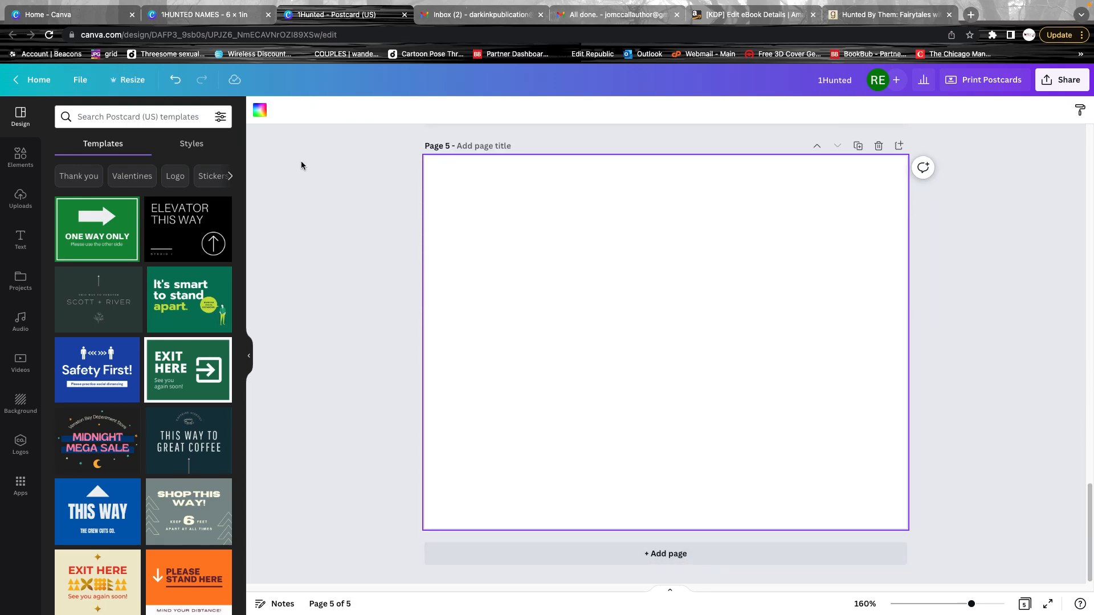
Open the Title PNG design from the Canva home page and select the HUNTED BY THEM title on page 2
click(8, 20)
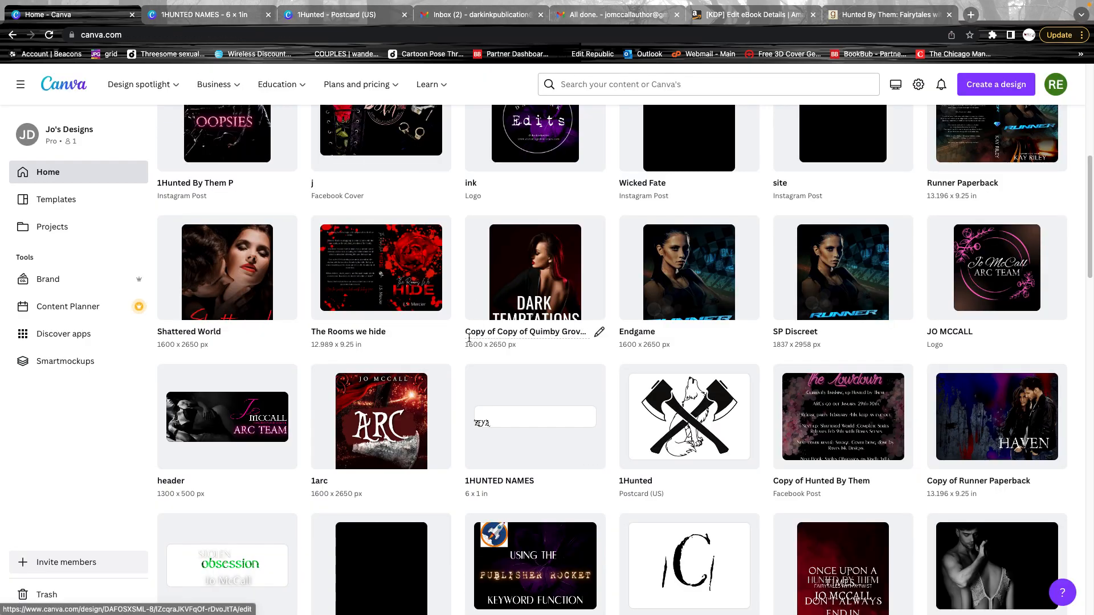
scroll(265, 342, down, 3)
click(265, 357)
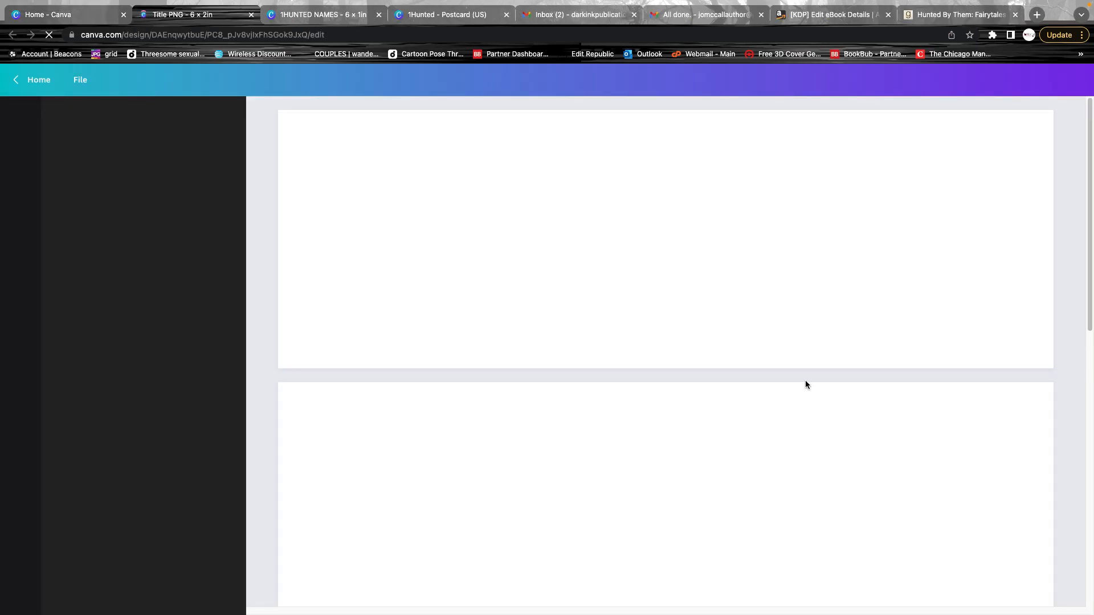
scroll(805, 384, down, 4)
click(806, 384)
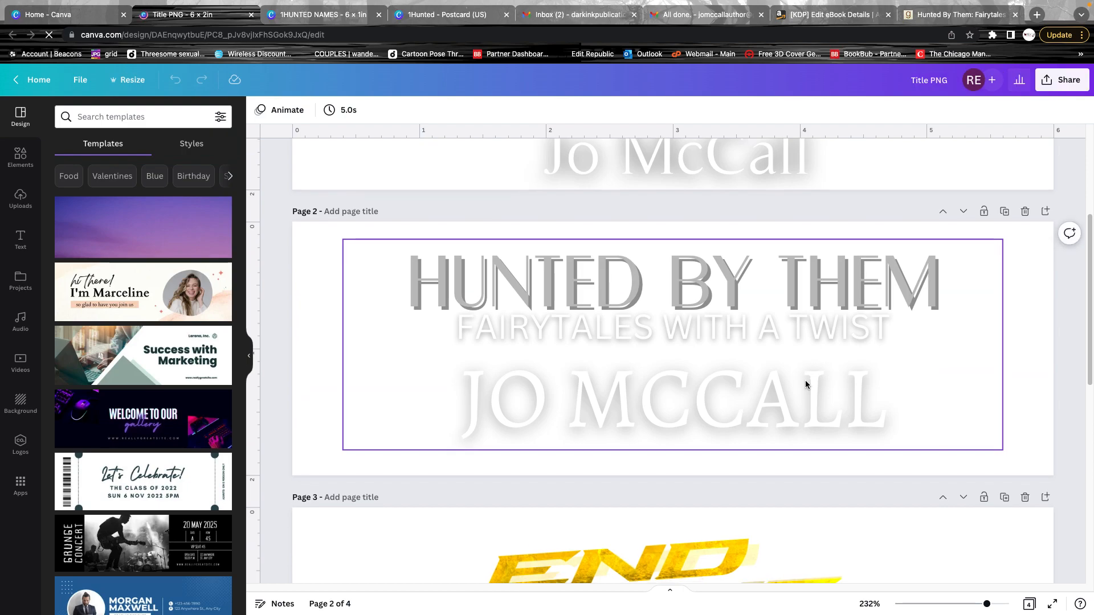
click(566, 361)
click(527, 289)
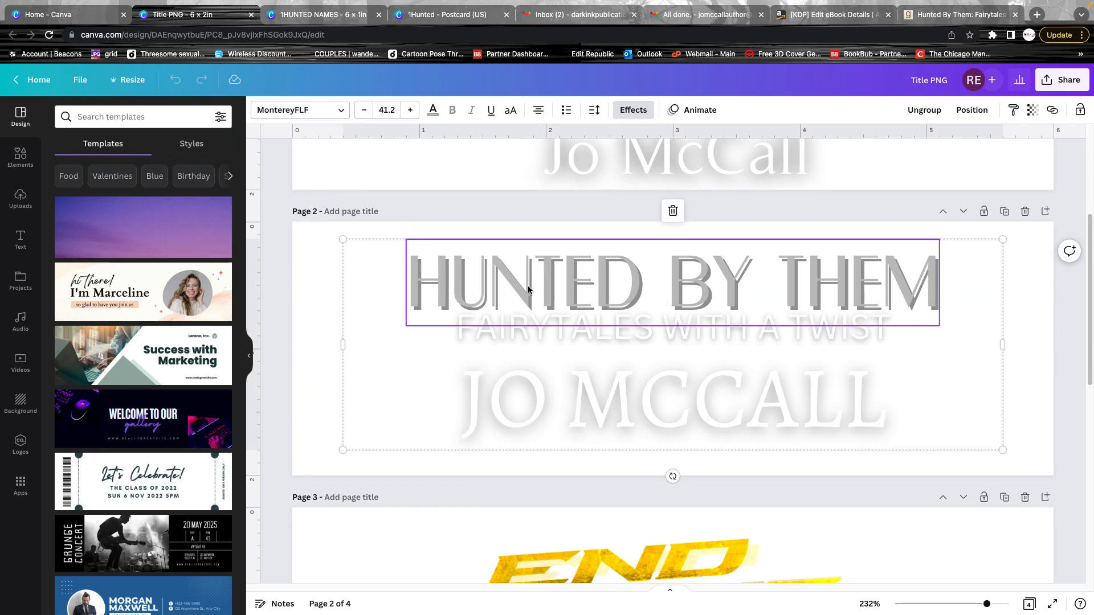
Download only page 2 of the Title PNG design as a PNG with a transparent background
click(1054, 85)
click(967, 354)
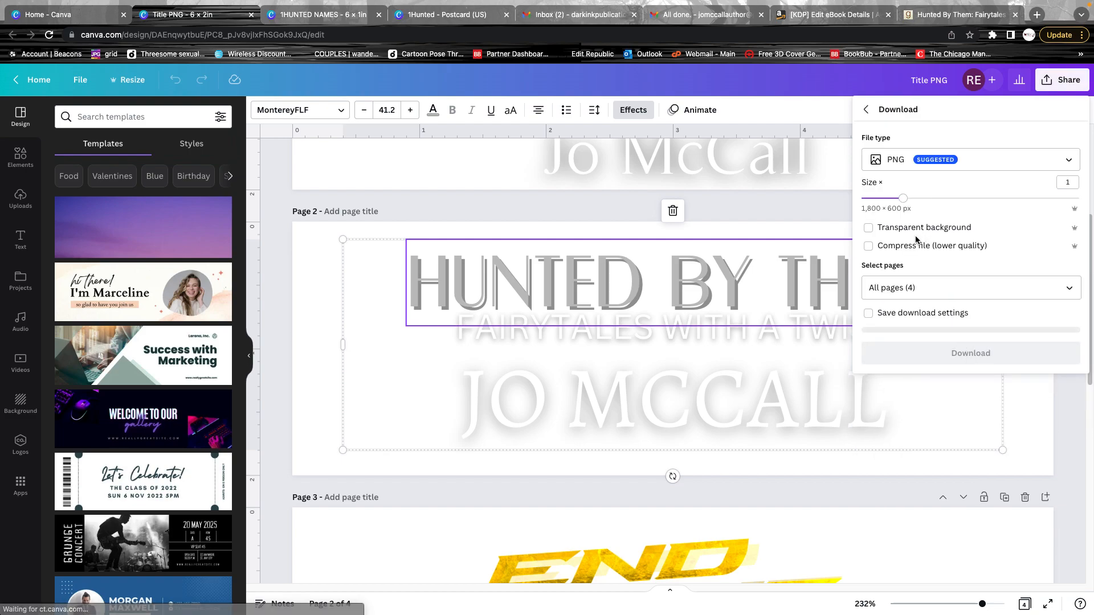
click(920, 285)
click(1001, 333)
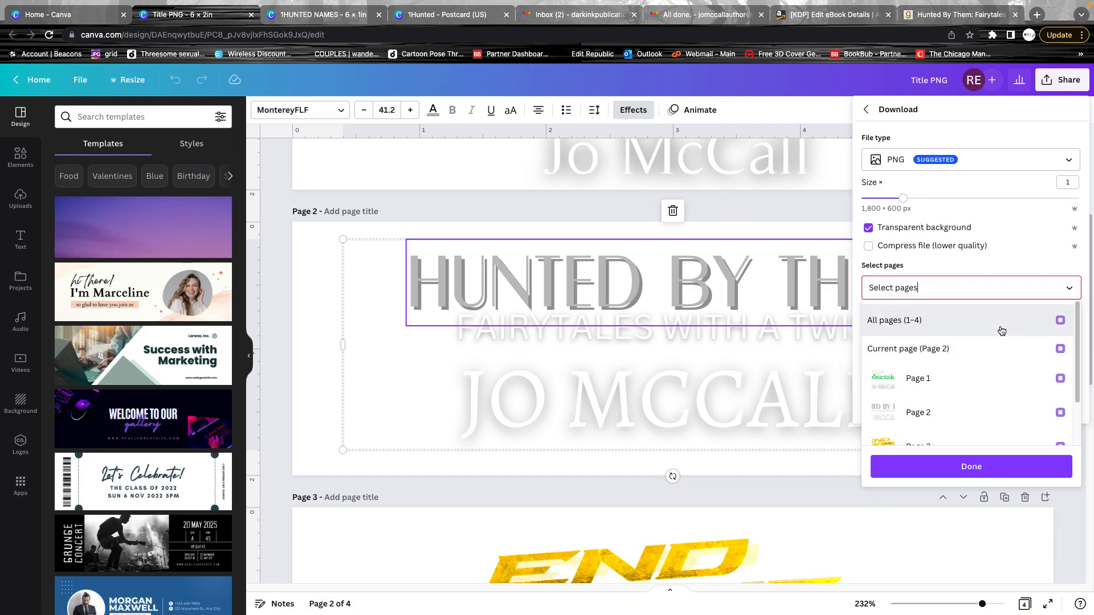
click(973, 414)
click(969, 484)
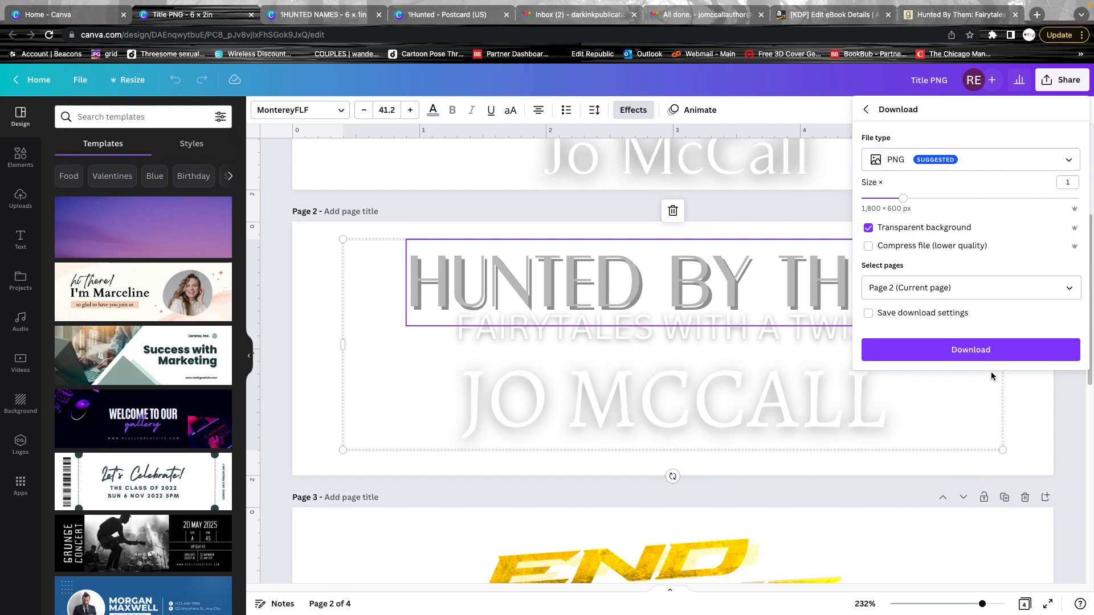
click(999, 346)
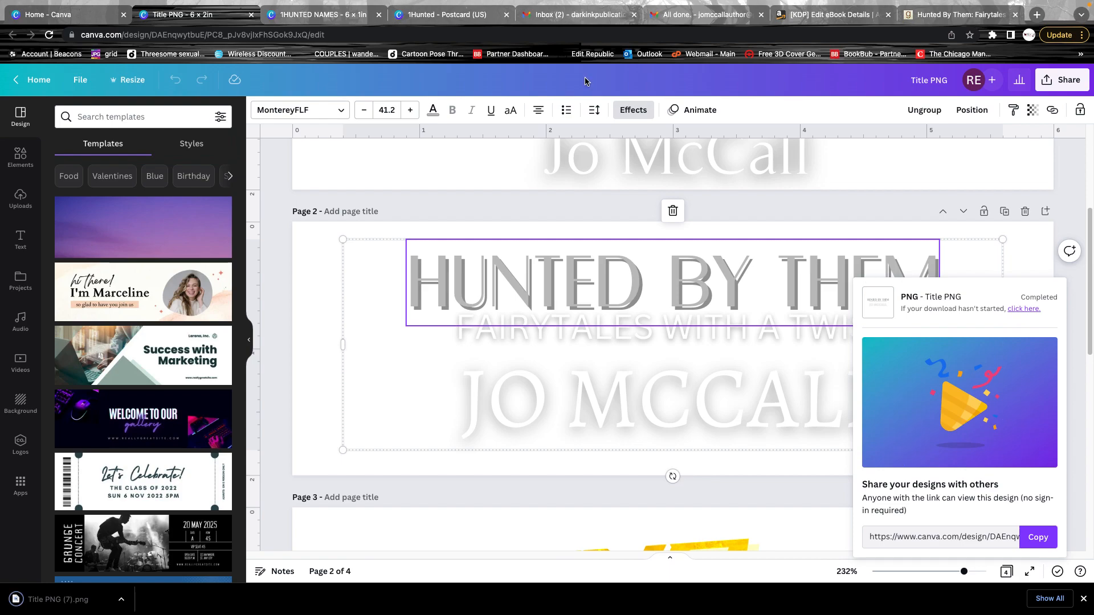
Switch to Vellum and open the Title Page of Hunted by Them
mouse_move(418, 4)
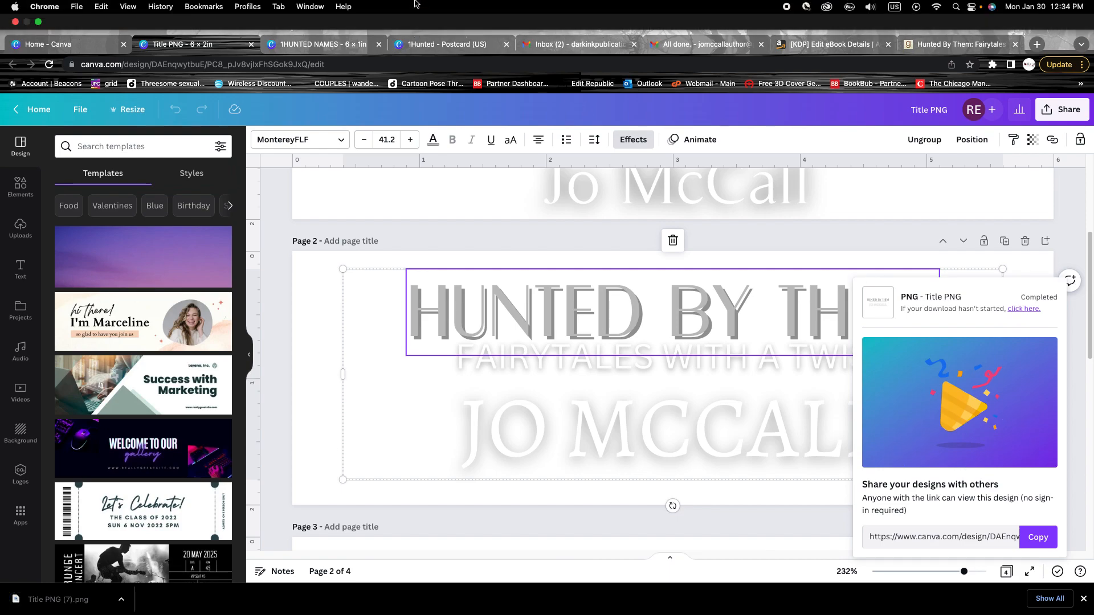
click(827, 45)
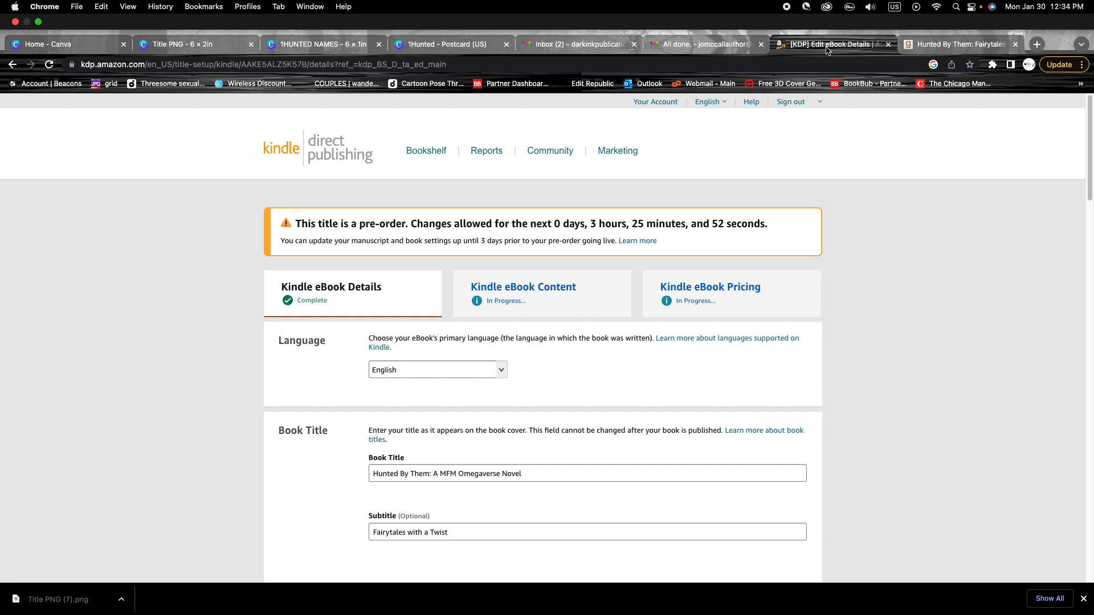
click(210, 45)
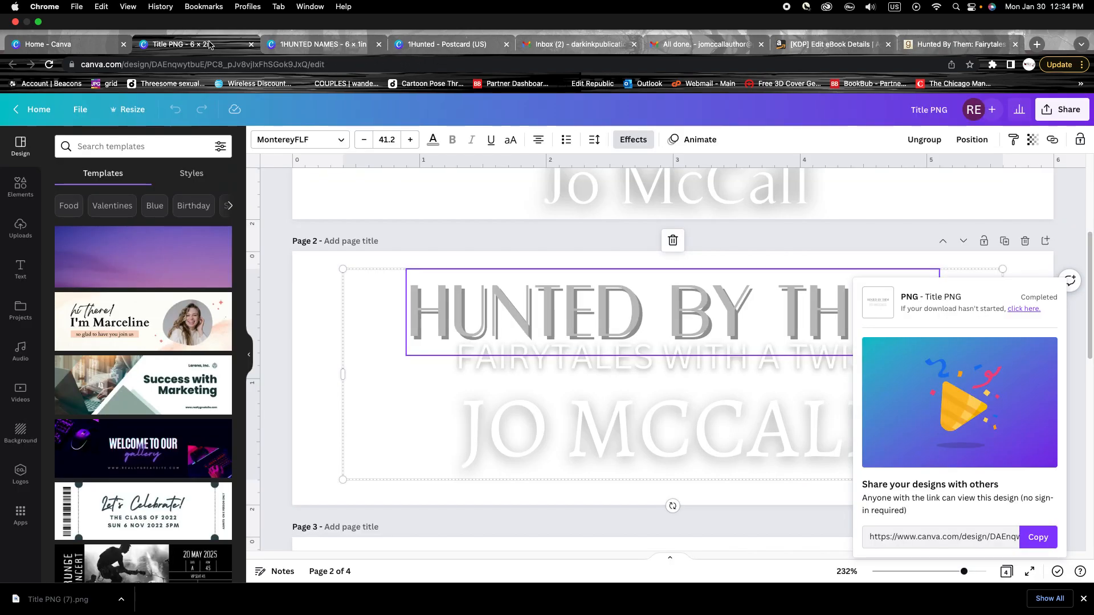
key(super+Tab)
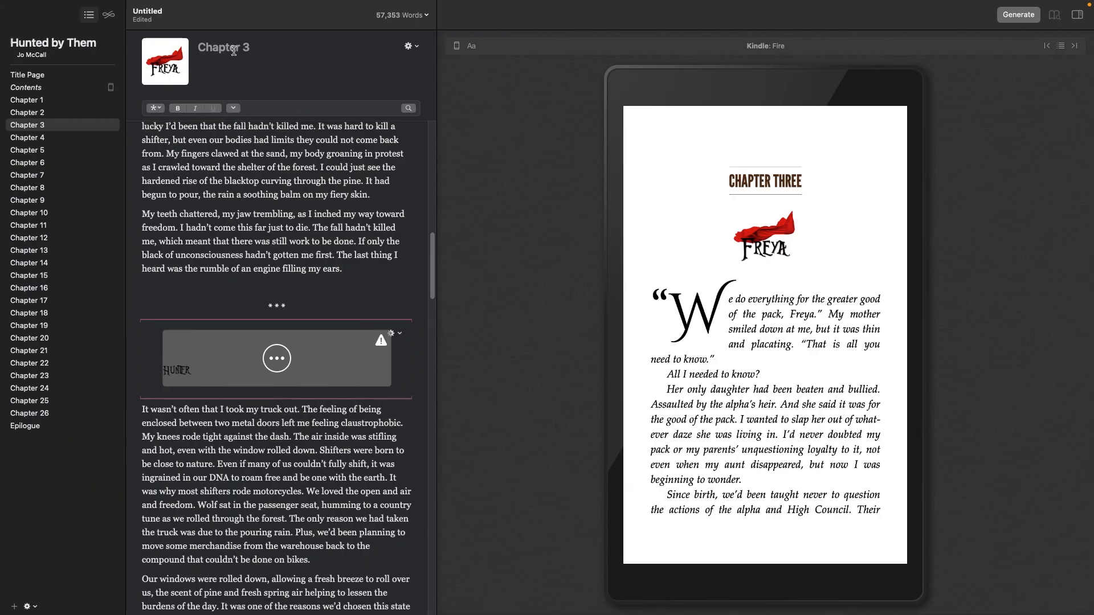
click(34, 87)
click(46, 75)
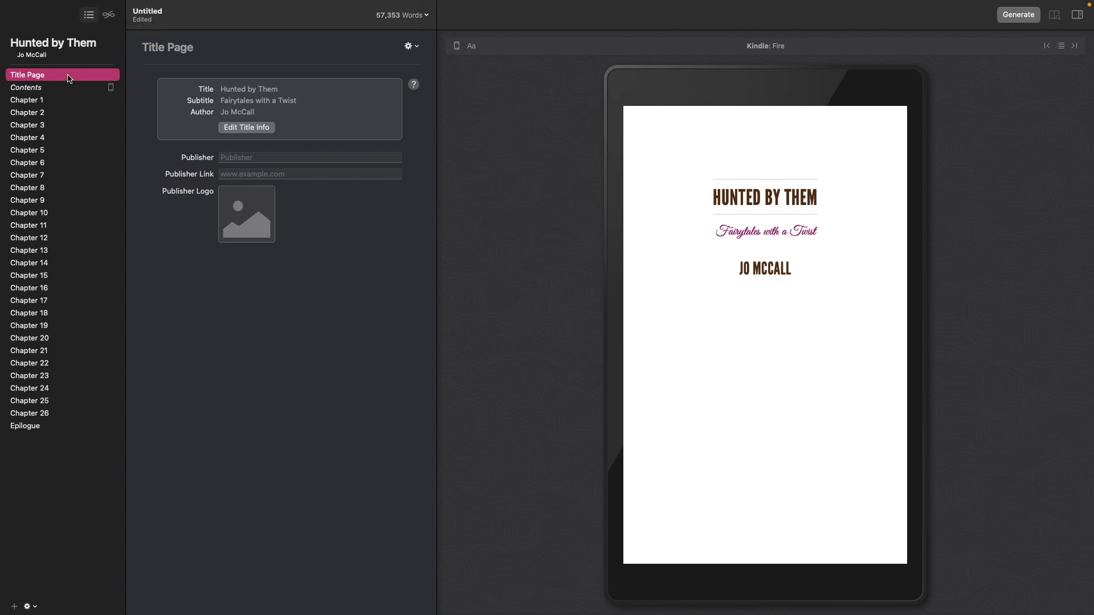
Restrict the book's Title Page to the print edition only
key(ctrl+Right)
key(ctrl+Left)
click(417, 50)
mouse_move(438, 60)
click(499, 91)
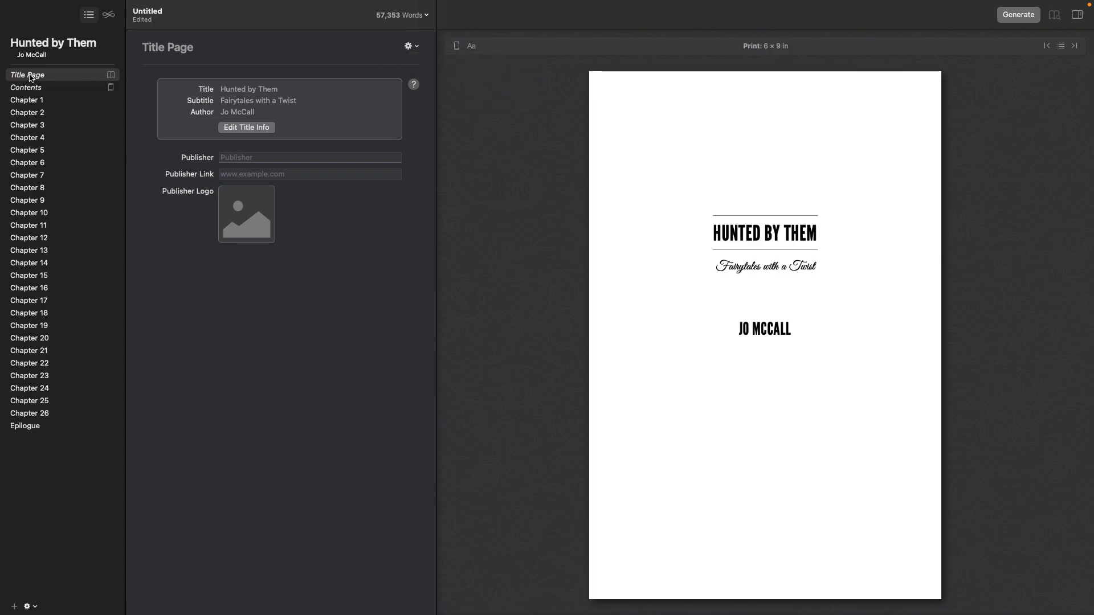
View the Contents page in the Kindle Fire preview, and open the list of all book styles
click(458, 48)
click(406, 150)
click(75, 88)
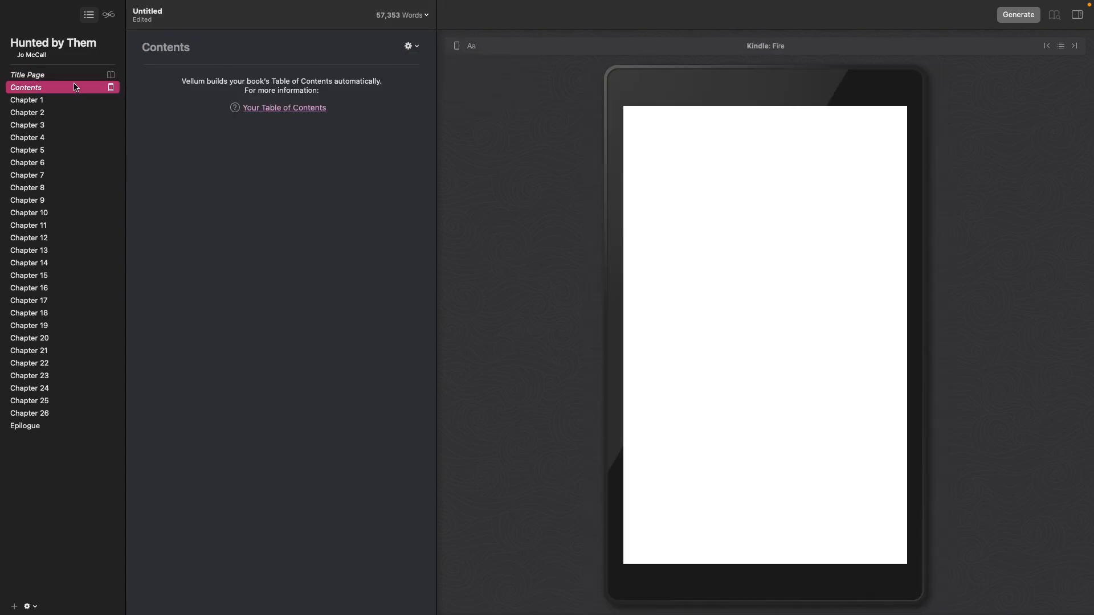
click(109, 15)
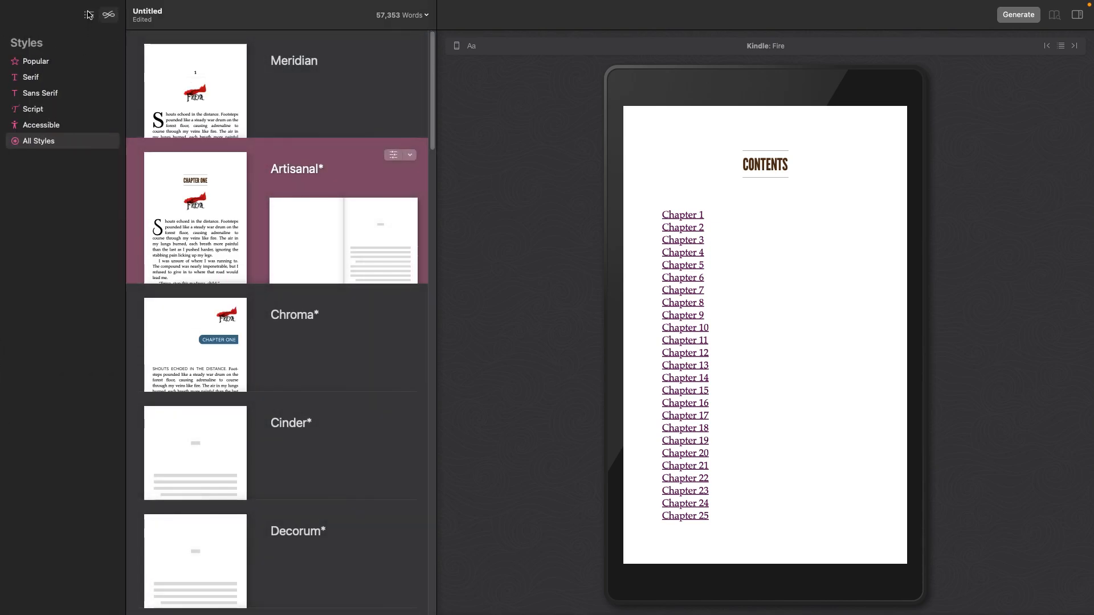
Add a Full Page Image element to the book and set its print extent to full bleed
click(89, 15)
click(32, 607)
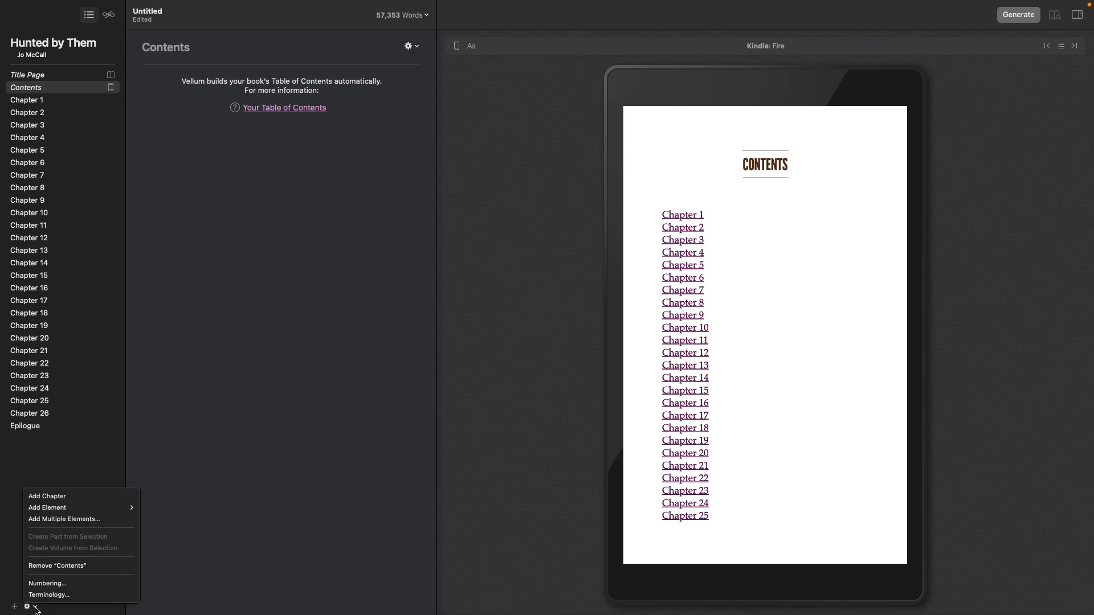
mouse_move(86, 508)
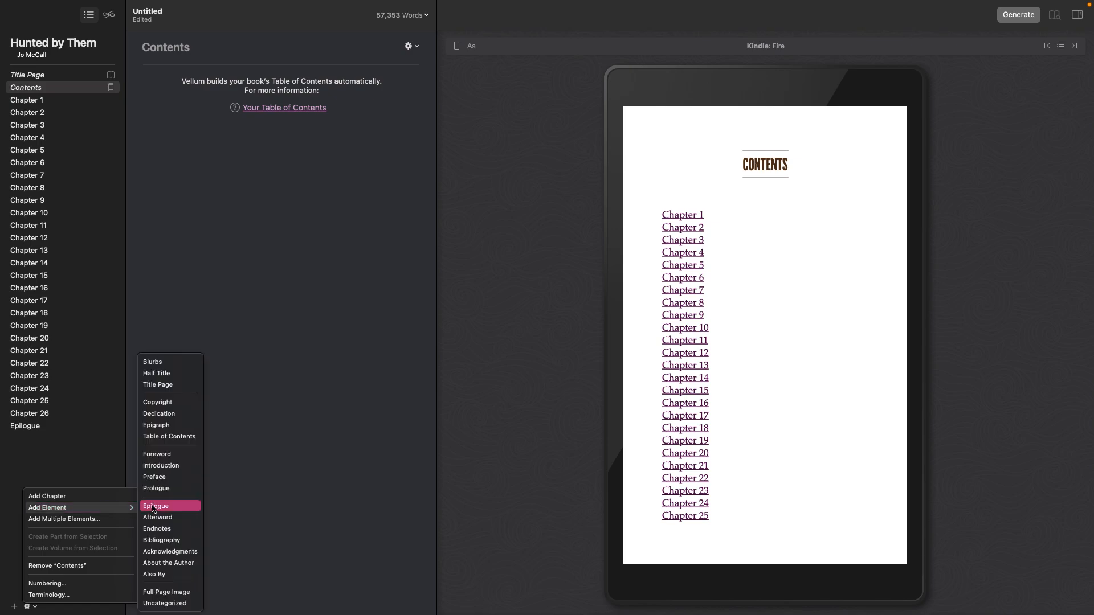
click(167, 592)
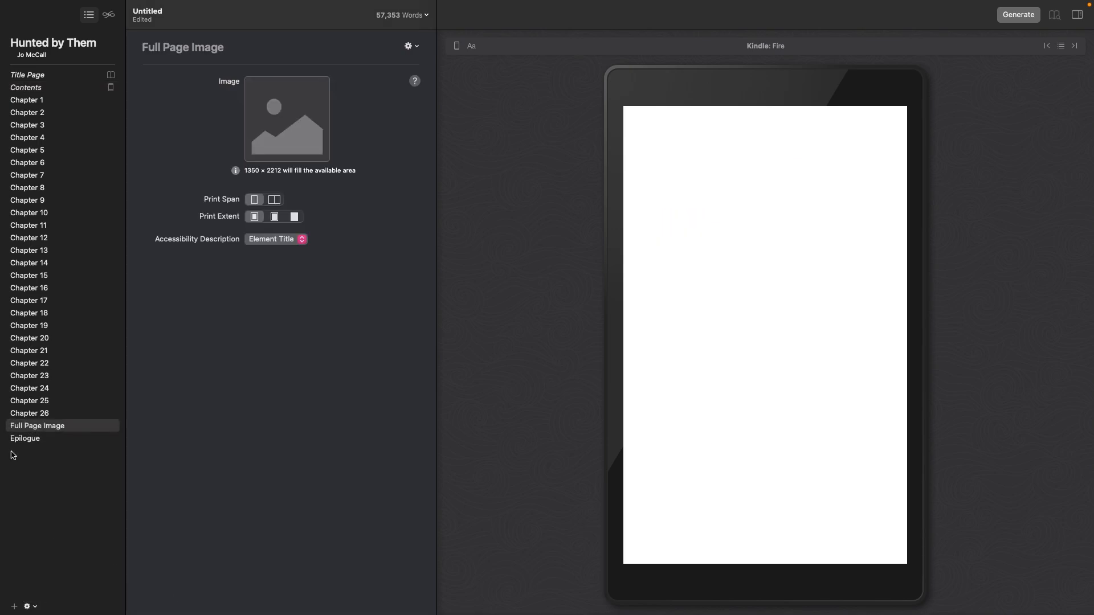
click(294, 217)
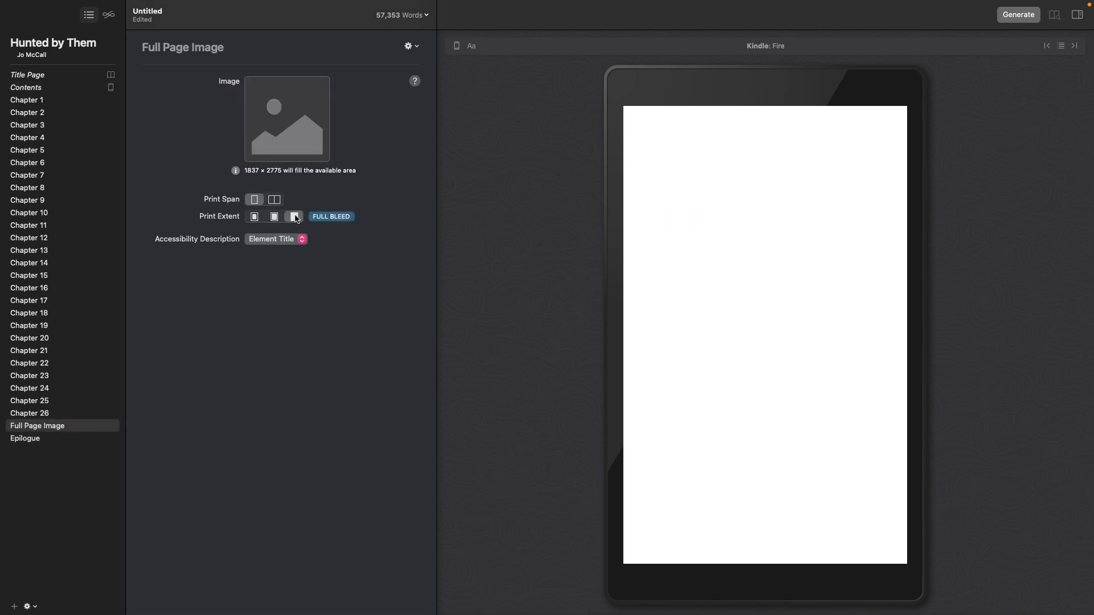
click(287, 125)
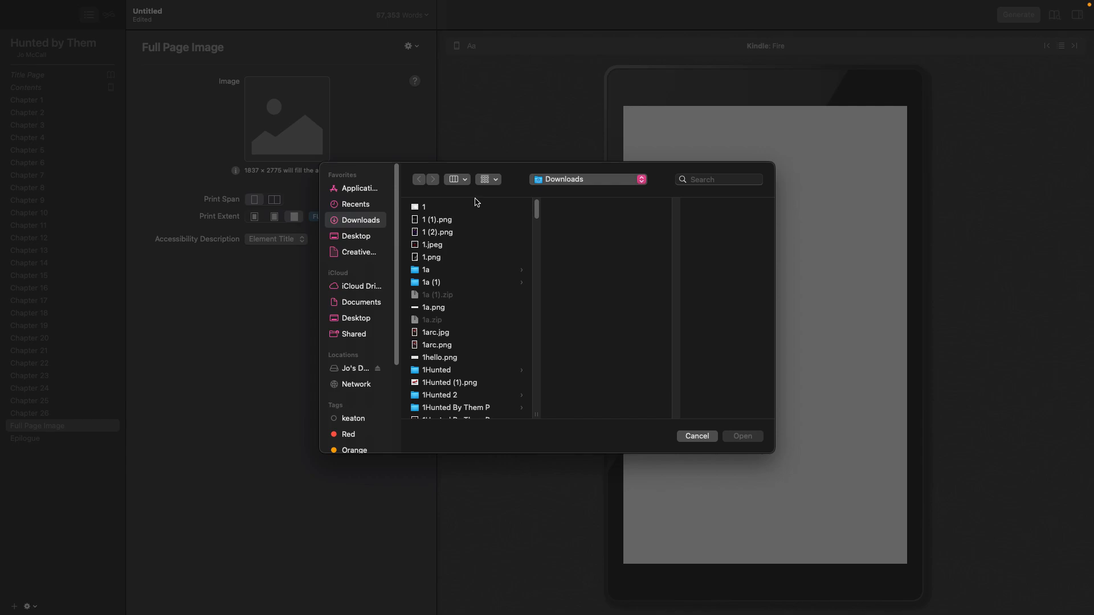
scroll(450, 386, down, 15)
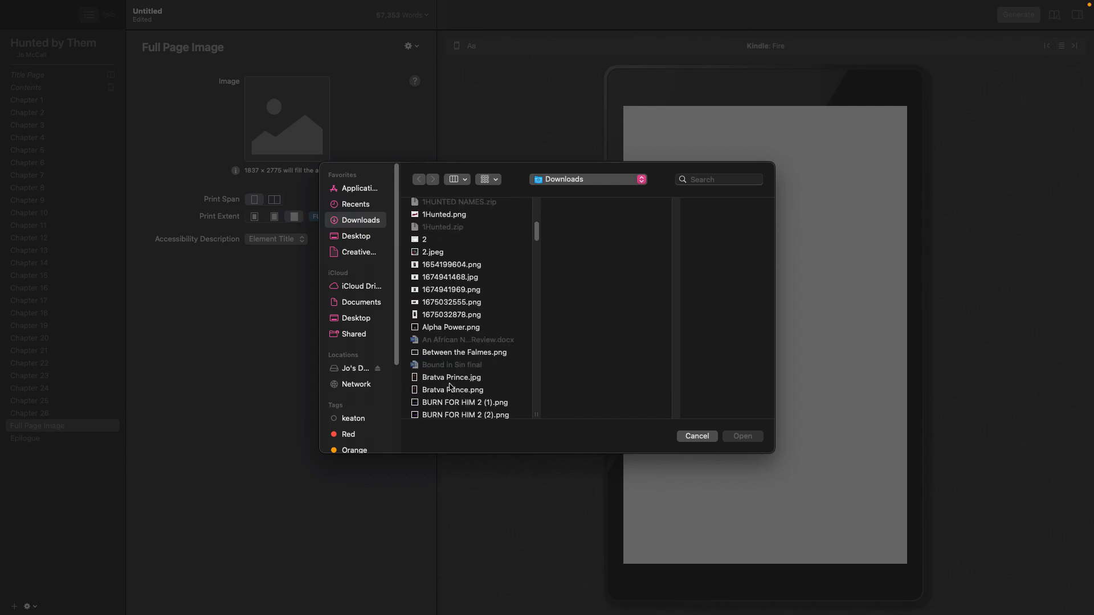
scroll(450, 386, down, 2)
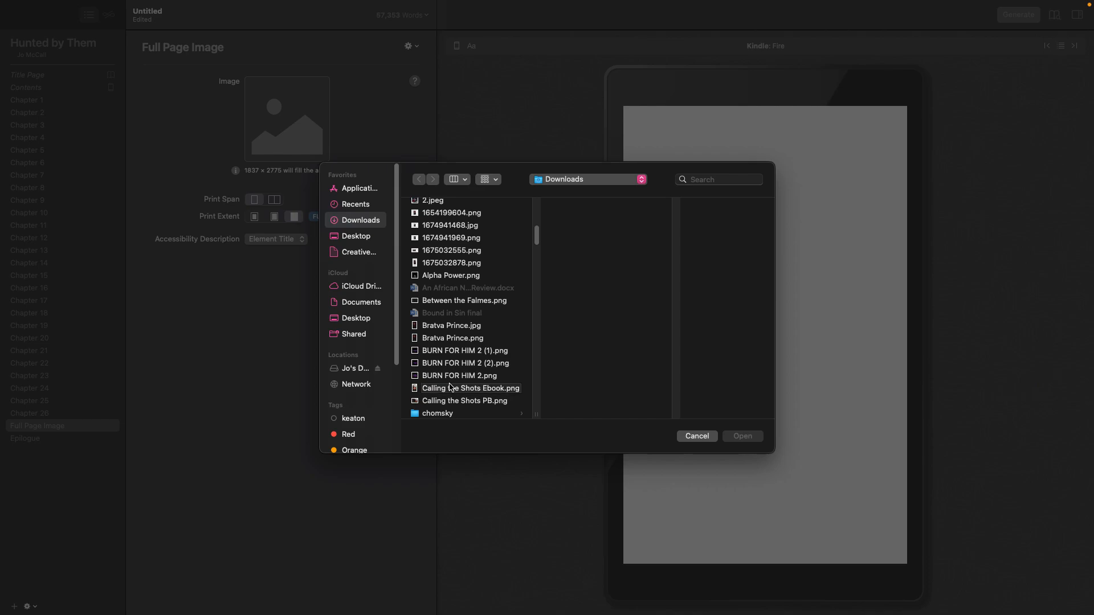
key(t)
scroll(459, 384, down, 4)
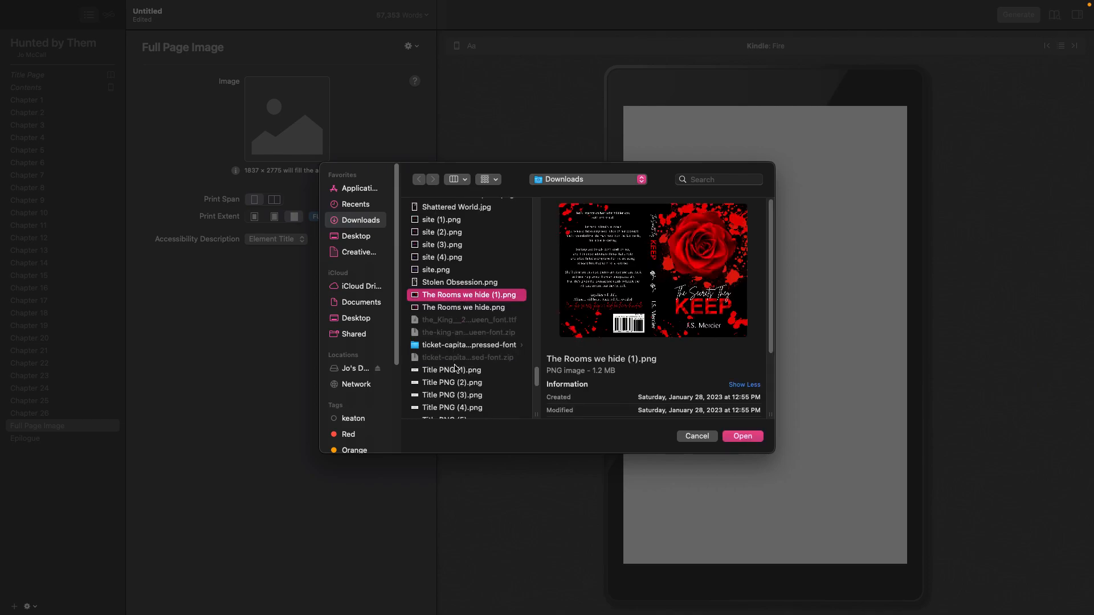
click(455, 368)
scroll(458, 393, down, 2)
click(458, 387)
click(461, 401)
click(464, 388)
click(707, 432)
Switch to Canva, copy the title text group on page 2 of Title PNG, and open the 1arc design
key(ctrl+Right)
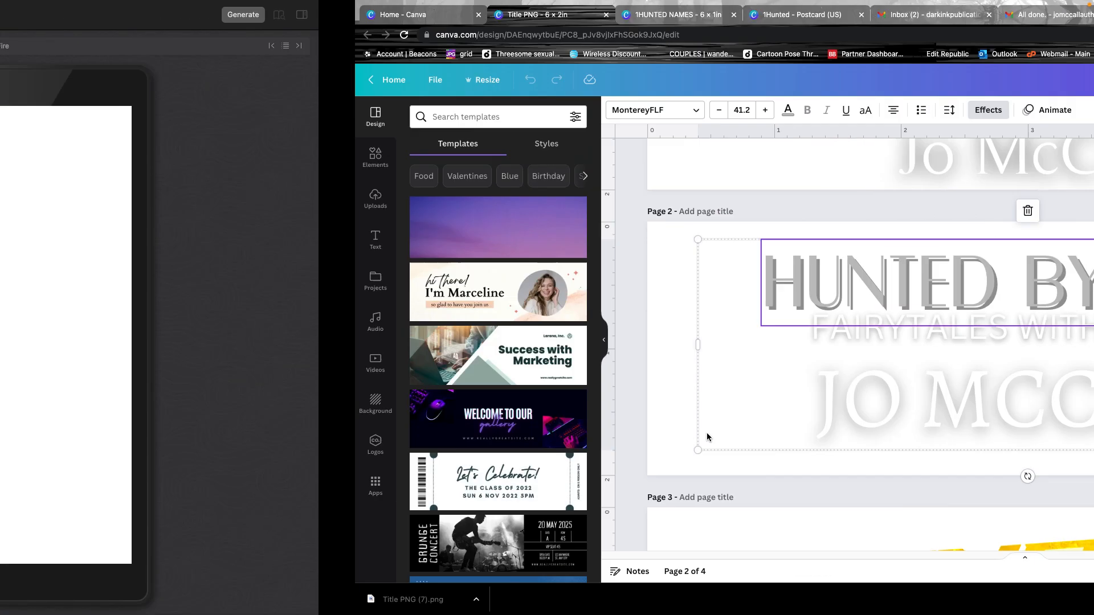
click(358, 362)
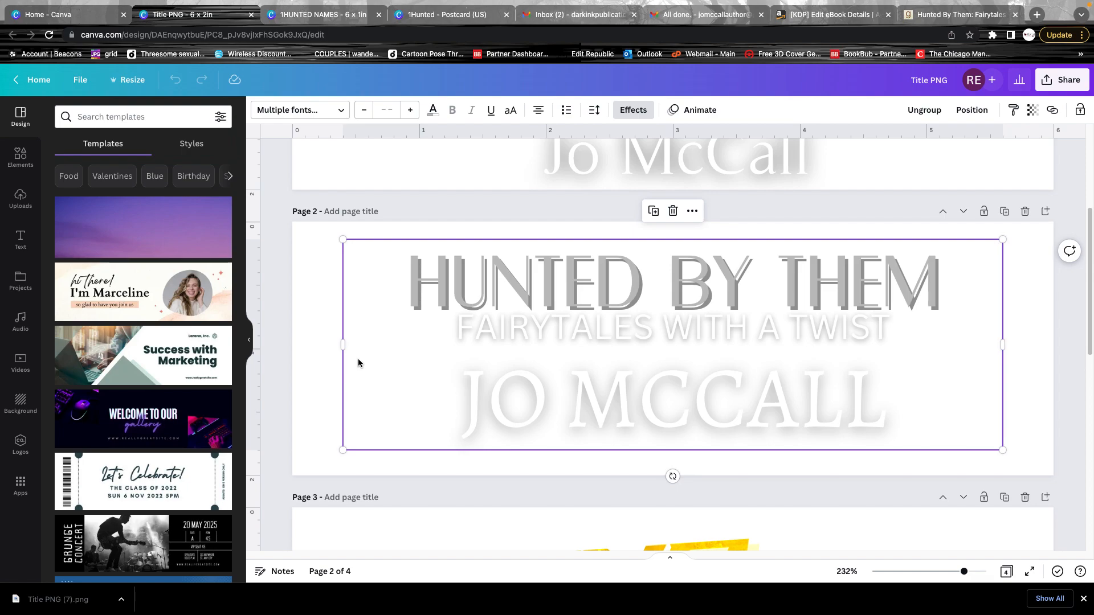
click(115, 14)
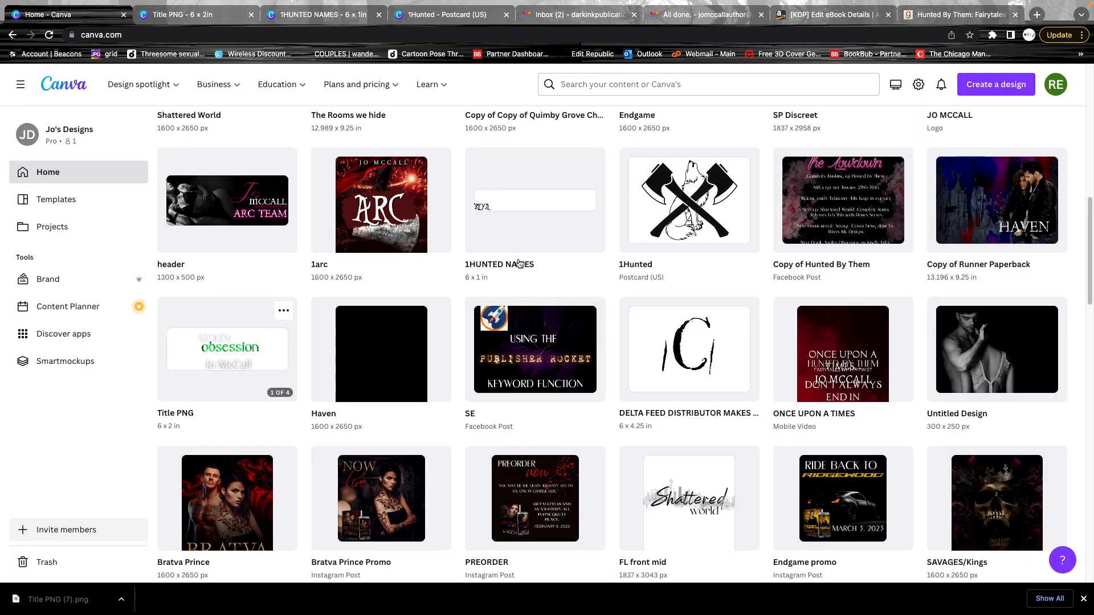
scroll(462, 415, up, 7)
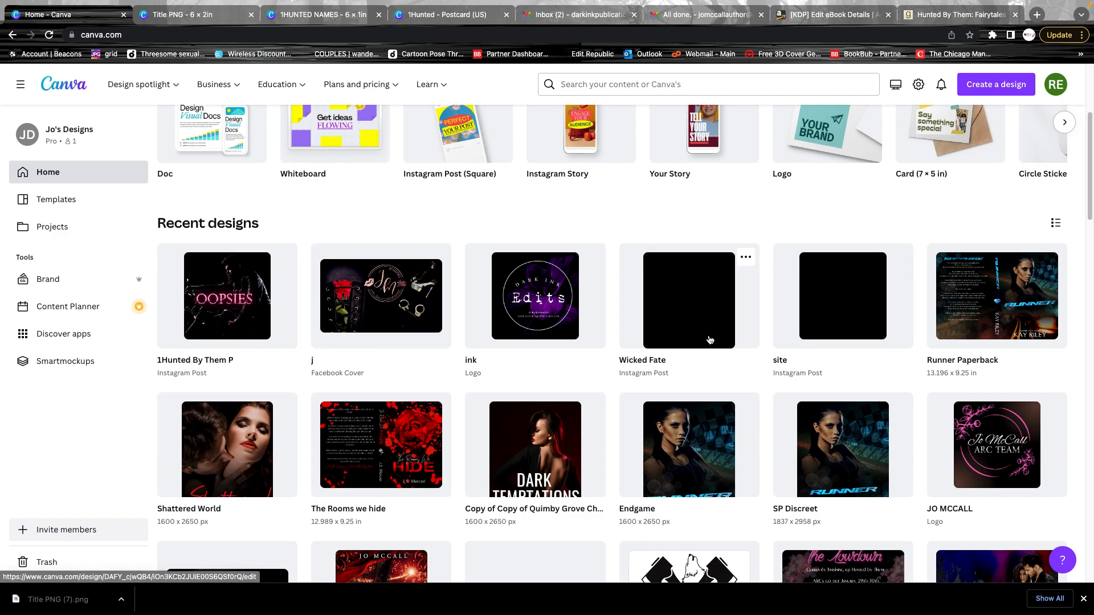
scroll(292, 317, down, 4)
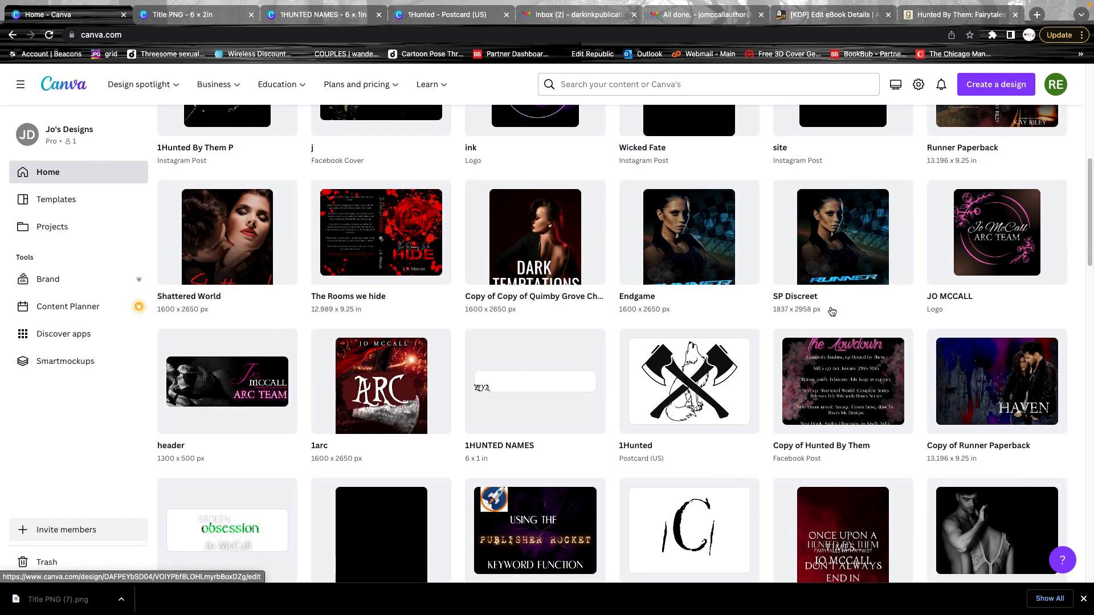
scroll(832, 311, down, 3)
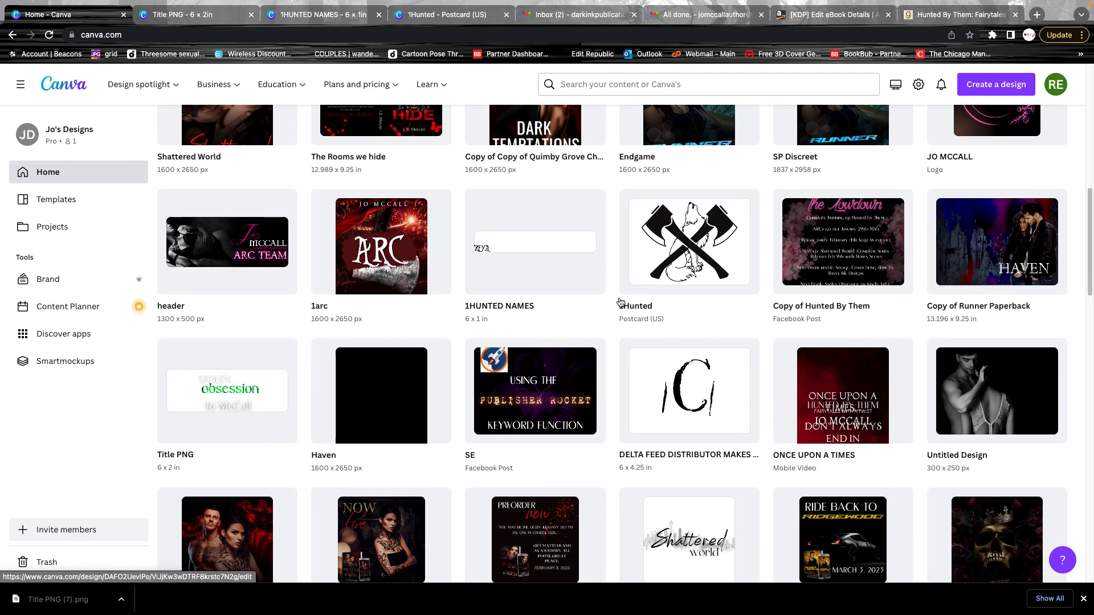
click(381, 266)
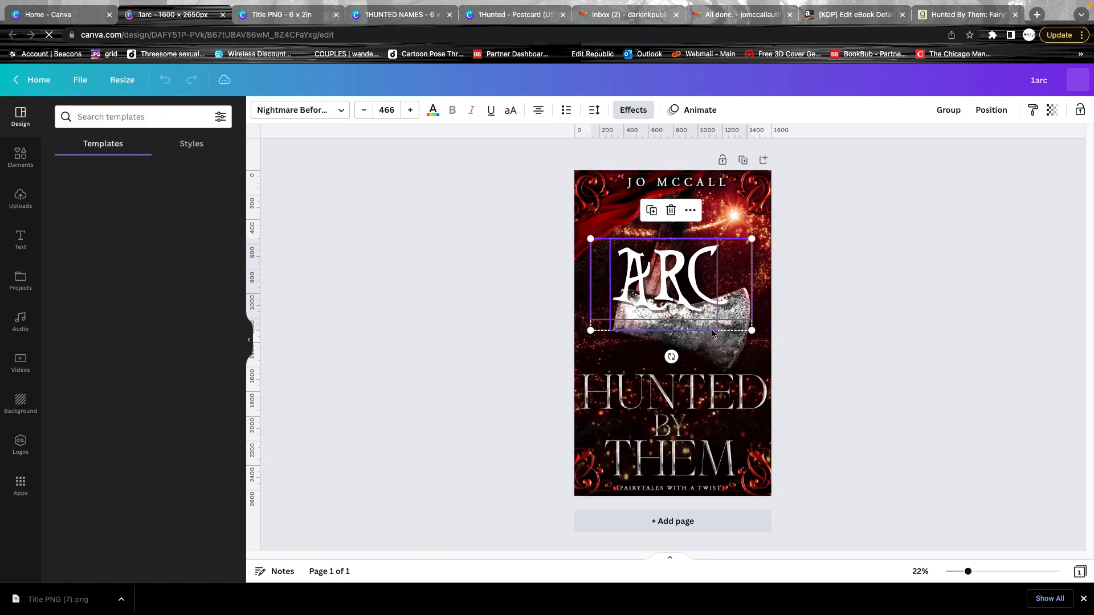
Delete all text, images and the black background from the 1arc page, leaving it blank white
drag(937, 478, 553, 173)
key(Delete)
click(627, 234)
key(Delete)
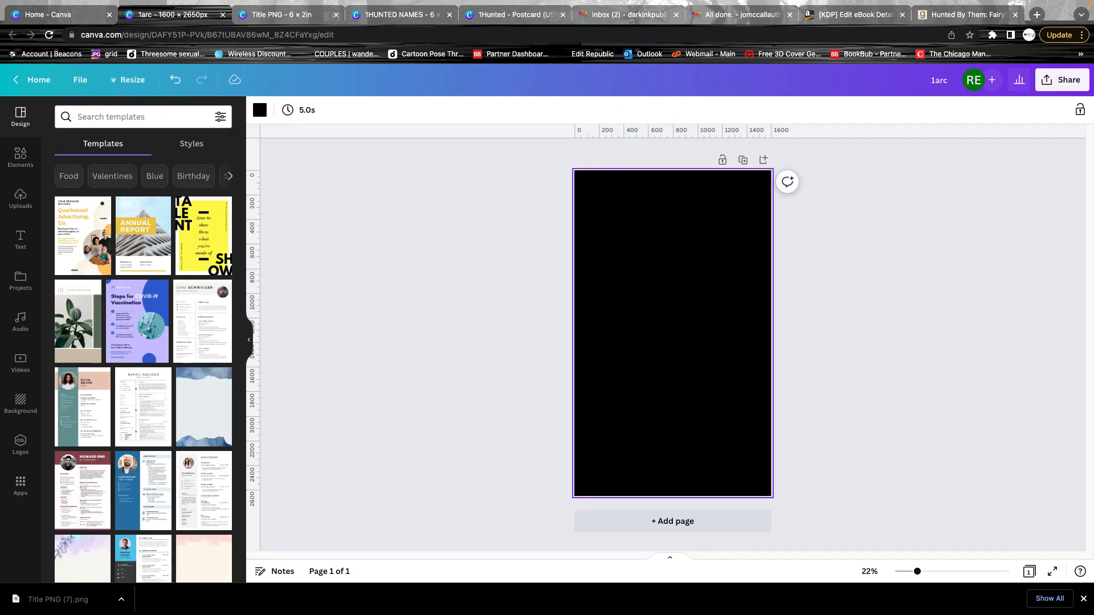
key(F12)
click(1084, 71)
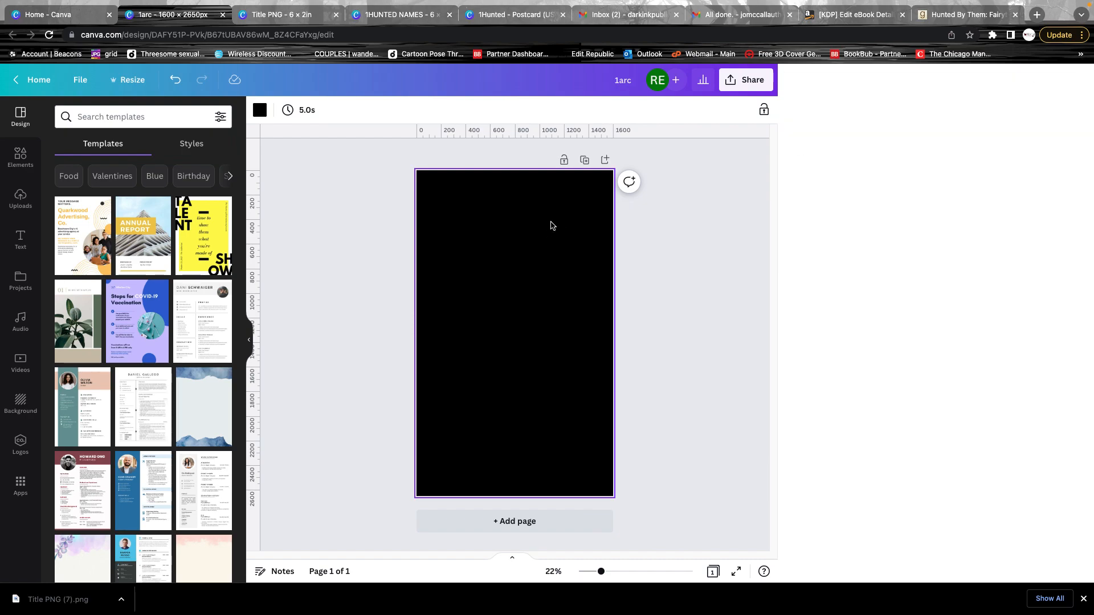
key(Delete)
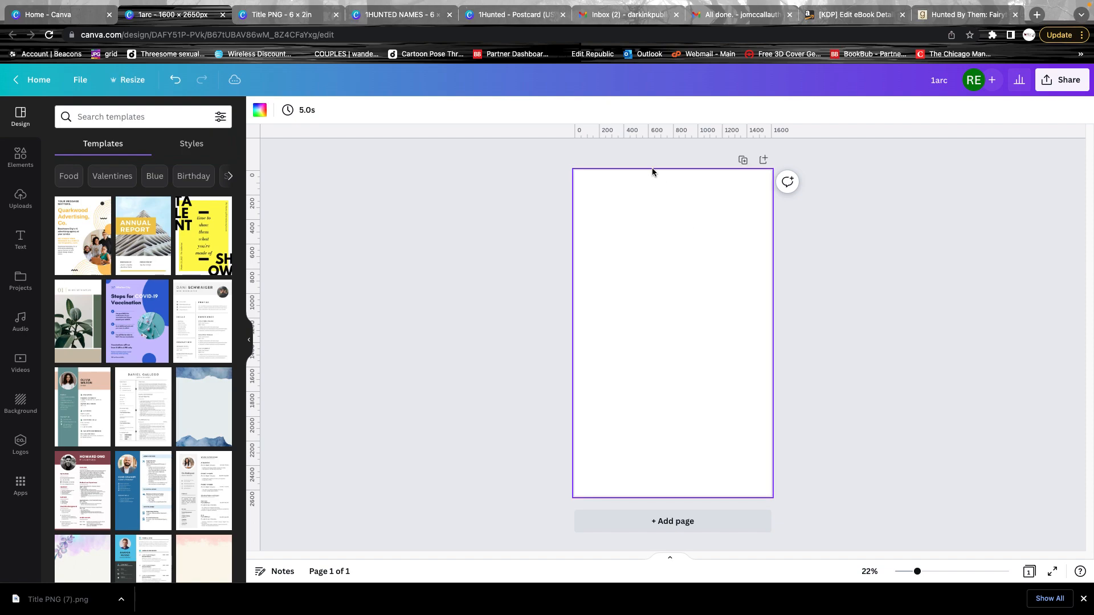
Paste the copied title group, enlarge it to nearly the page's width, and center it in the upper half of the page
key(super+v)
drag(637, 190, 860, 263)
drag(686, 200, 655, 268)
click(830, 327)
click(619, 309)
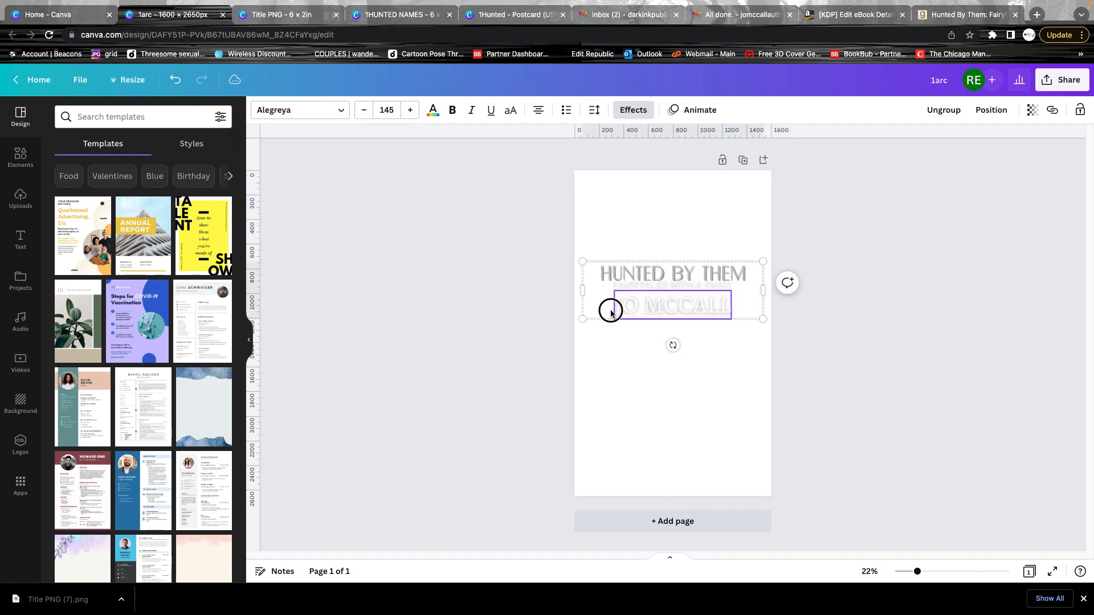
click(652, 198)
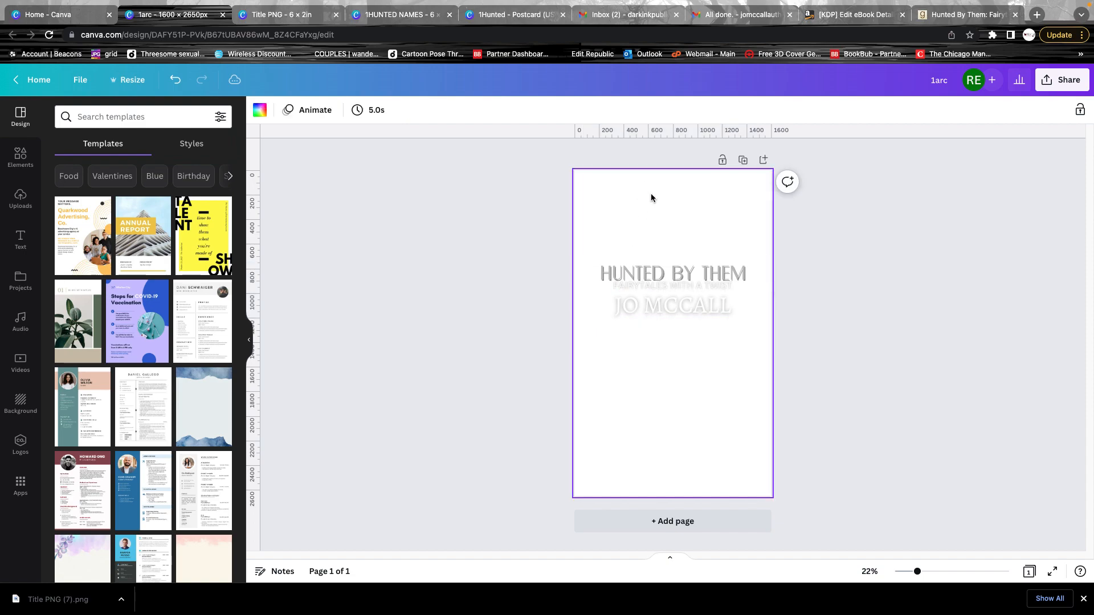
Ungroup the title text block and color the author name black
double_click(642, 305)
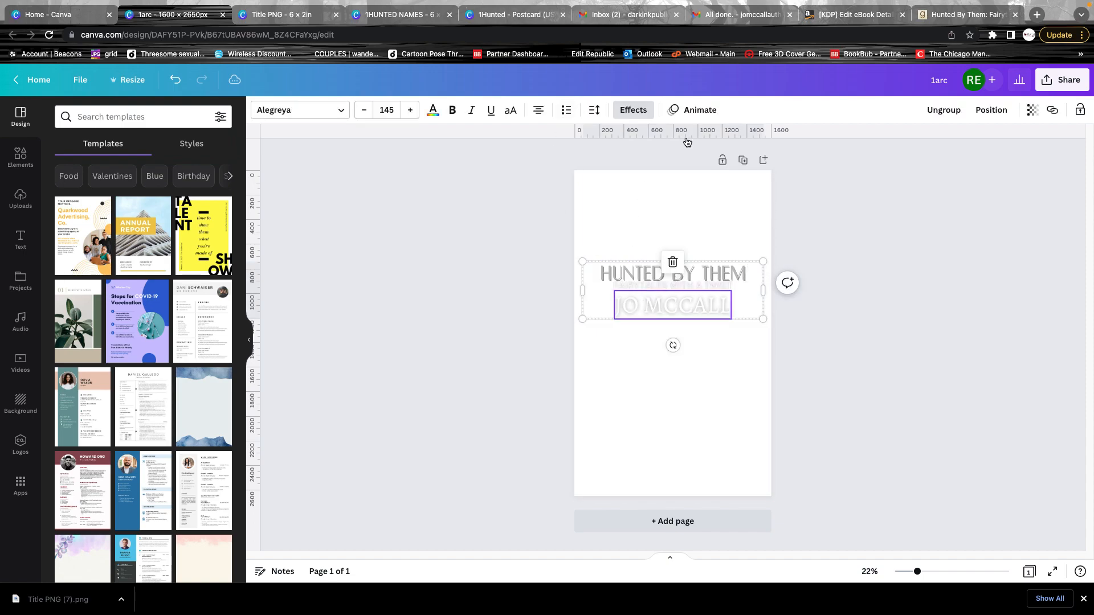
click(944, 109)
click(912, 217)
click(689, 305)
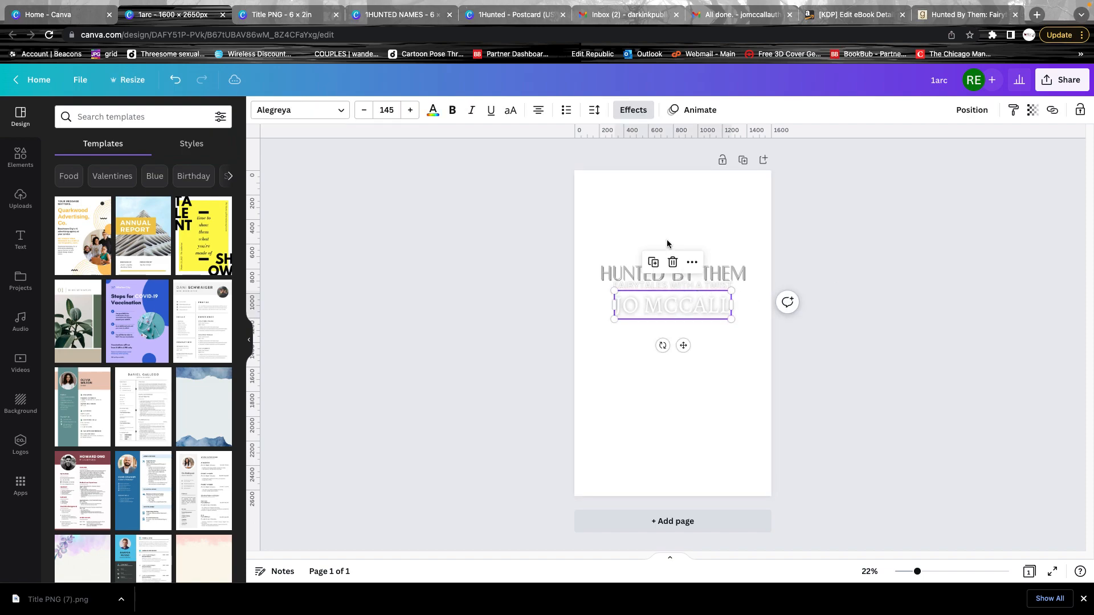
click(433, 110)
click(69, 302)
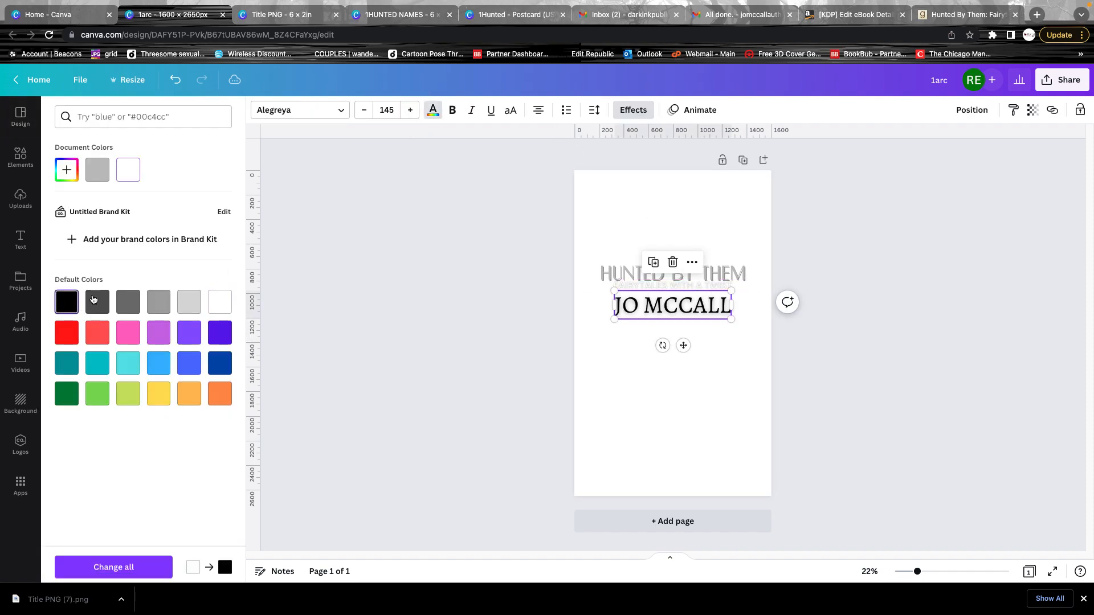
Spread the title and author name apart, and make the FAIRYTALES WITH A TWIST subtitle bold and dark gray
drag(663, 308, 659, 465)
mouse_move(698, 273)
mouse_down()
mouse_move(698, 235)
mouse_move(701, 259)
mouse_up()
click(674, 285)
click(453, 110)
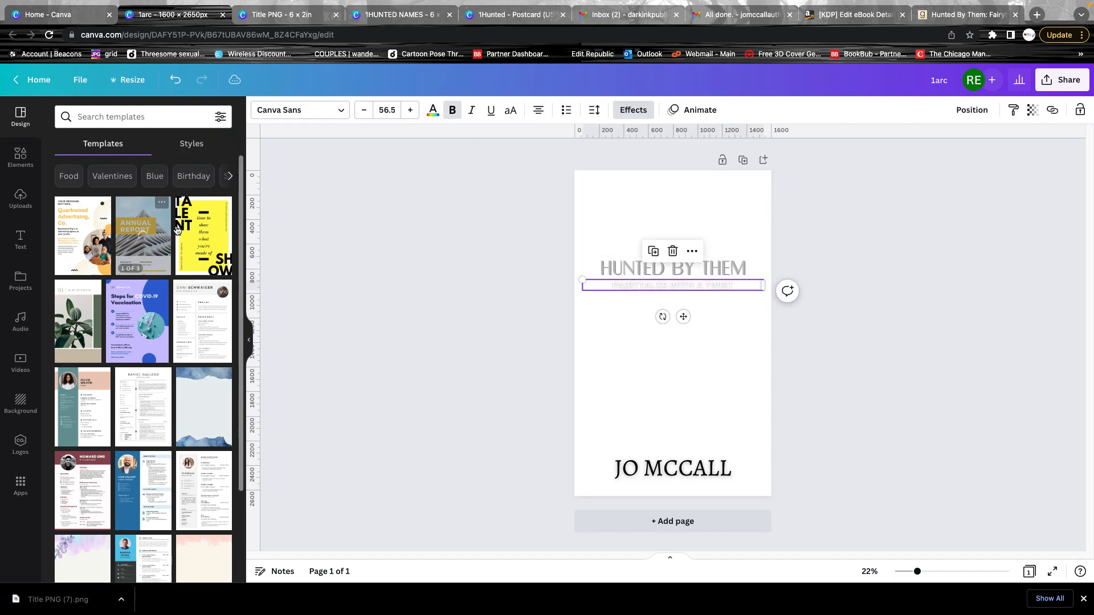
click(433, 110)
click(193, 307)
click(165, 309)
click(134, 310)
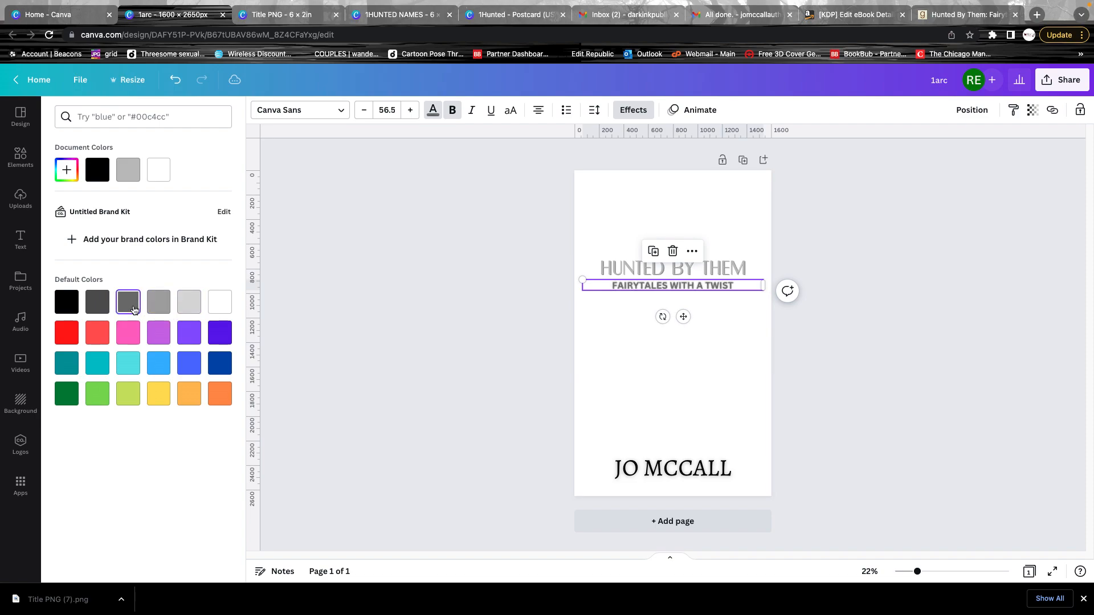
Move the author name from the page's lower edge to directly beneath the subtitle, centered
click(443, 269)
click(688, 463)
drag(689, 464, 688, 301)
click(801, 331)
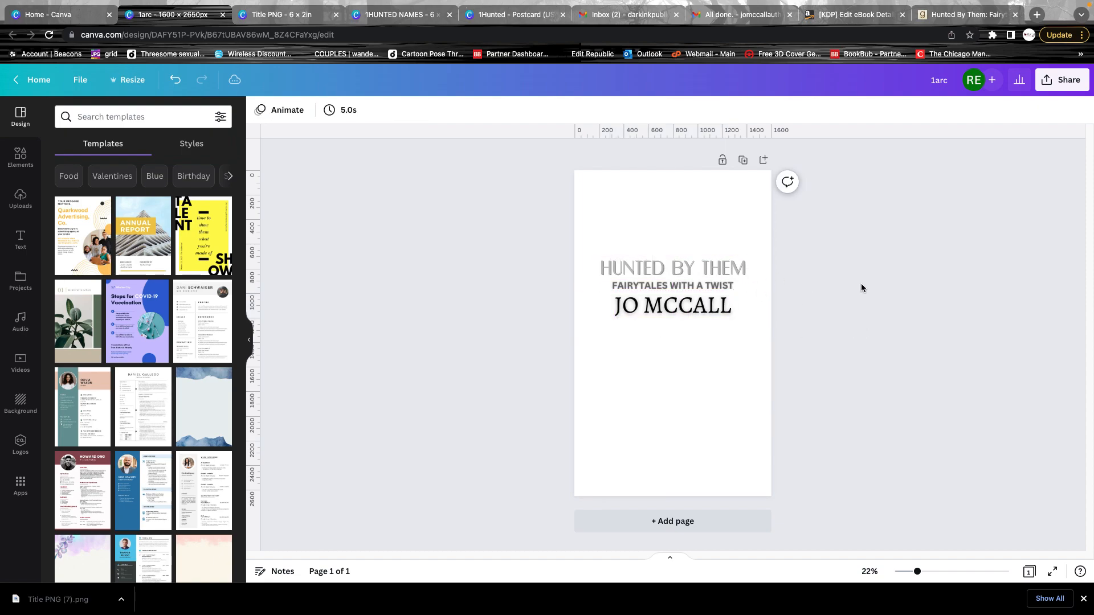
Download the 1arc design as a PNG
click(744, 269)
click(894, 261)
click(1045, 86)
click(995, 358)
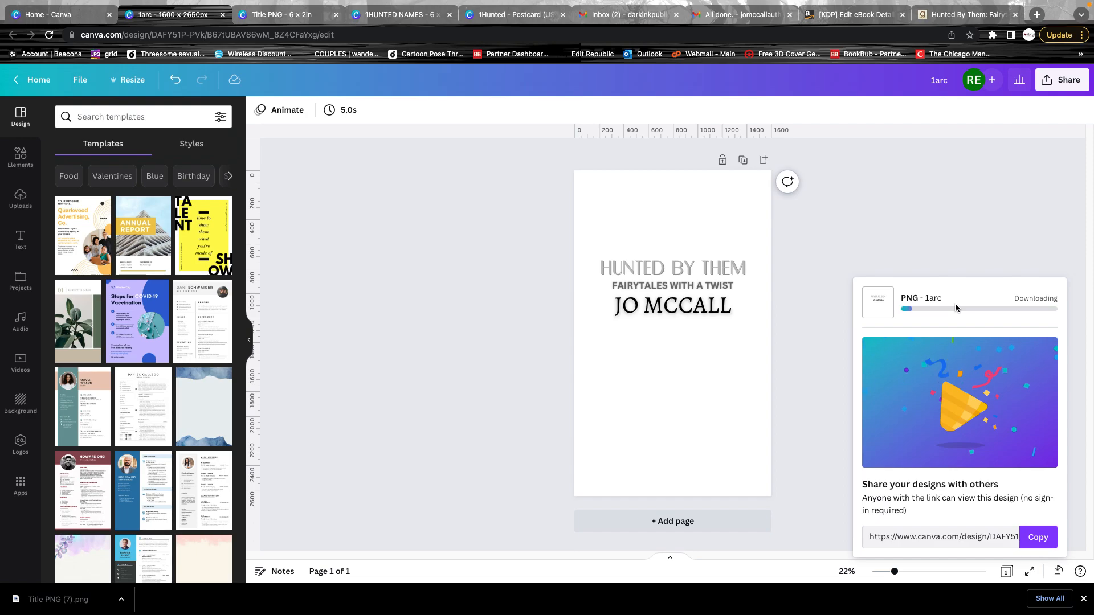
key(ctrl+Left)
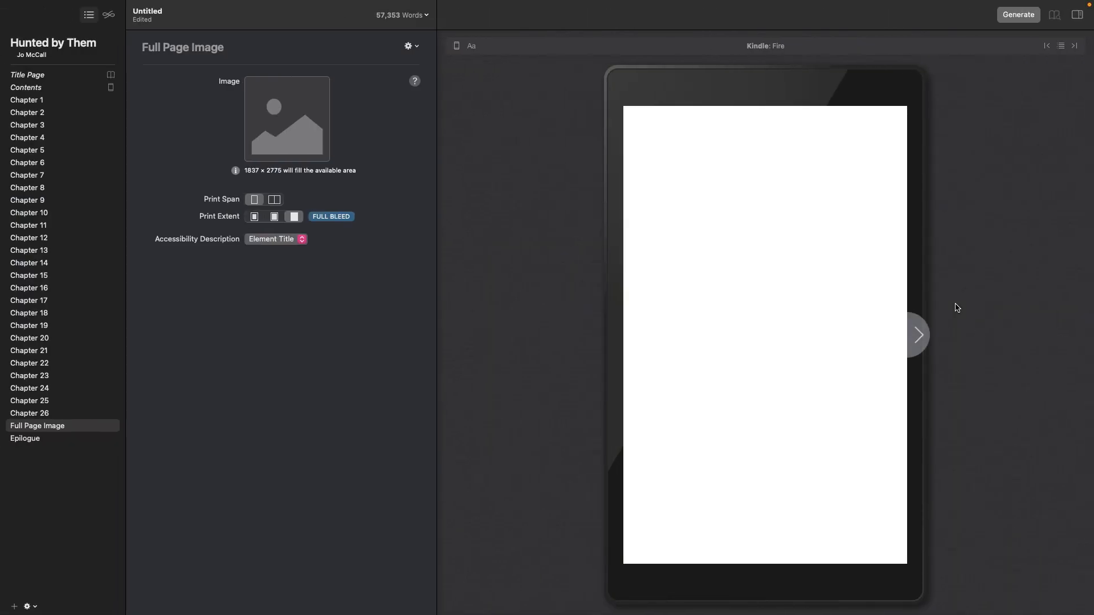
key(ctrl+Right)
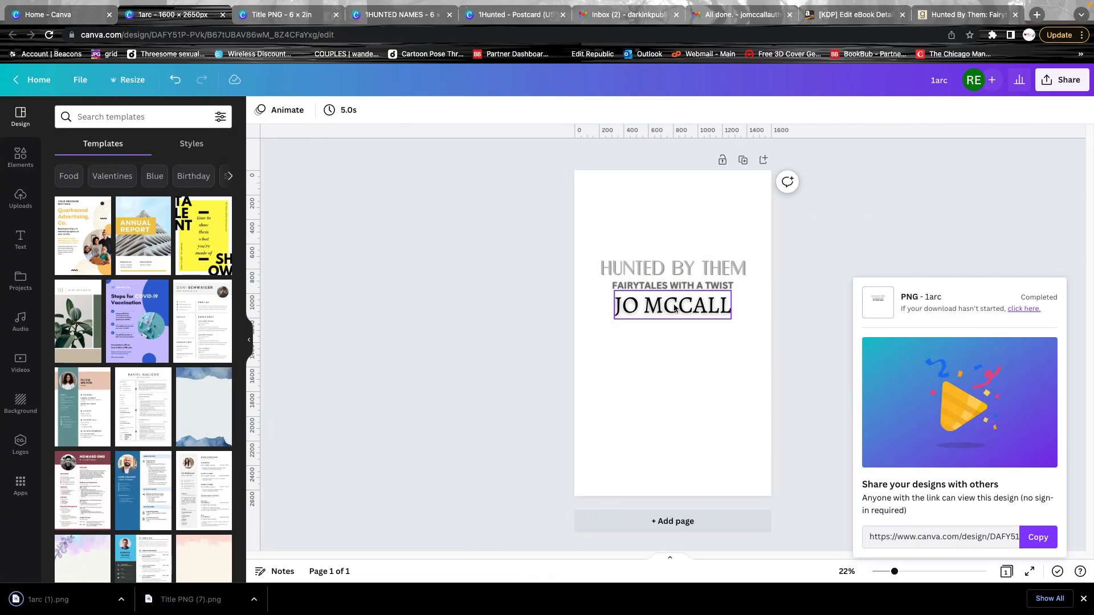
Move the author name near the page's lower edge and raise the title above the subtitle
click(679, 450)
drag(675, 330, 679, 461)
click(667, 450)
click(684, 256)
drag(684, 257, 678, 231)
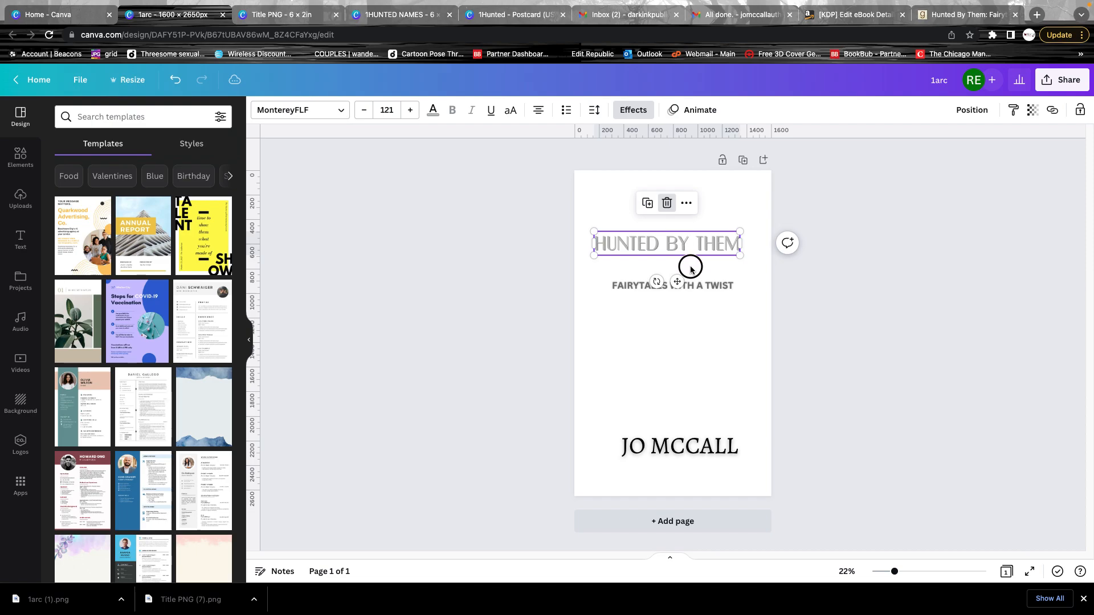
Switch to Vellum, set 1arc (1).png from Downloads as the full page image, and preview it as the 6 × 9 in print edition
key(Escape)
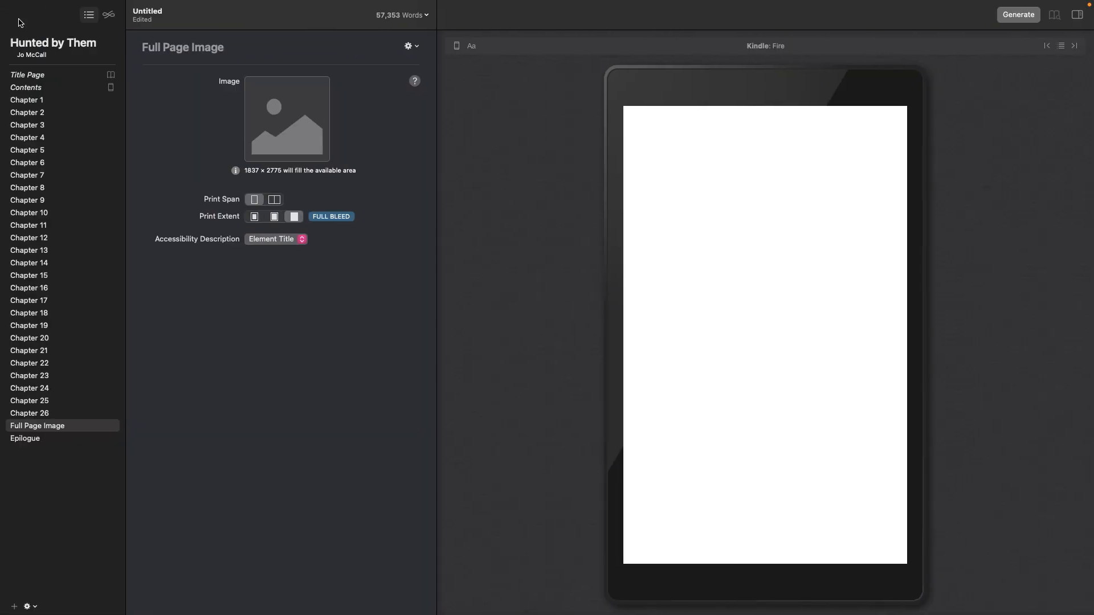
click(287, 119)
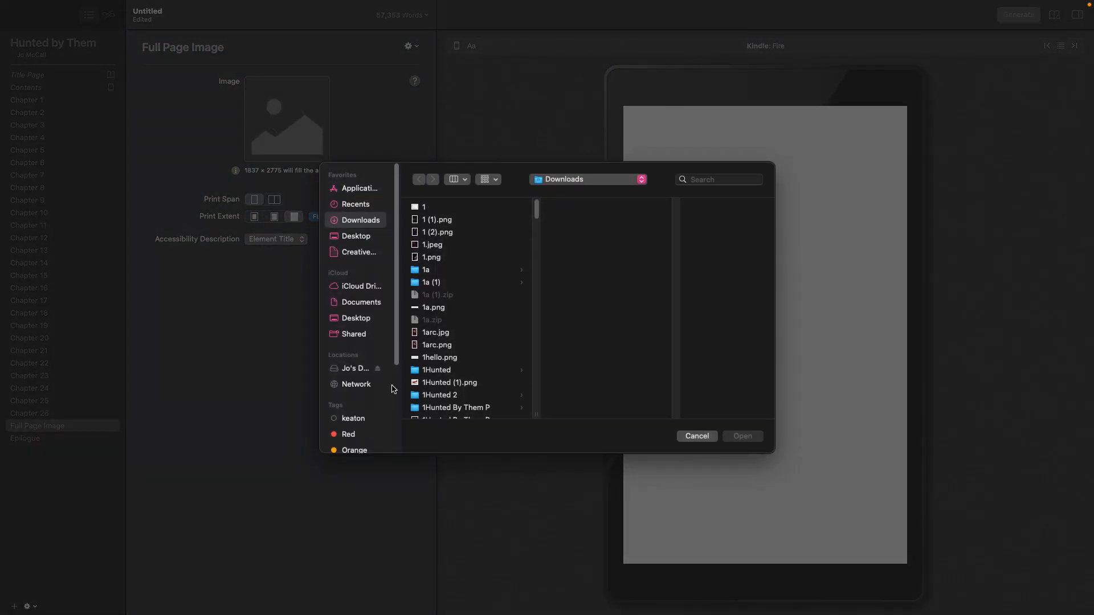
scroll(480, 390, down, 1)
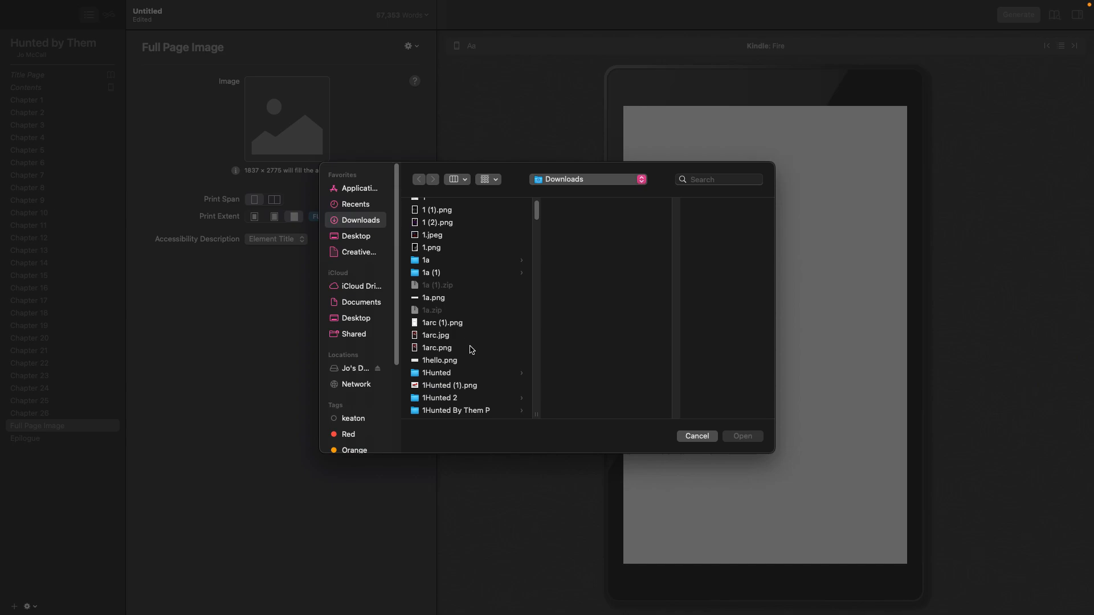
click(450, 323)
click(742, 436)
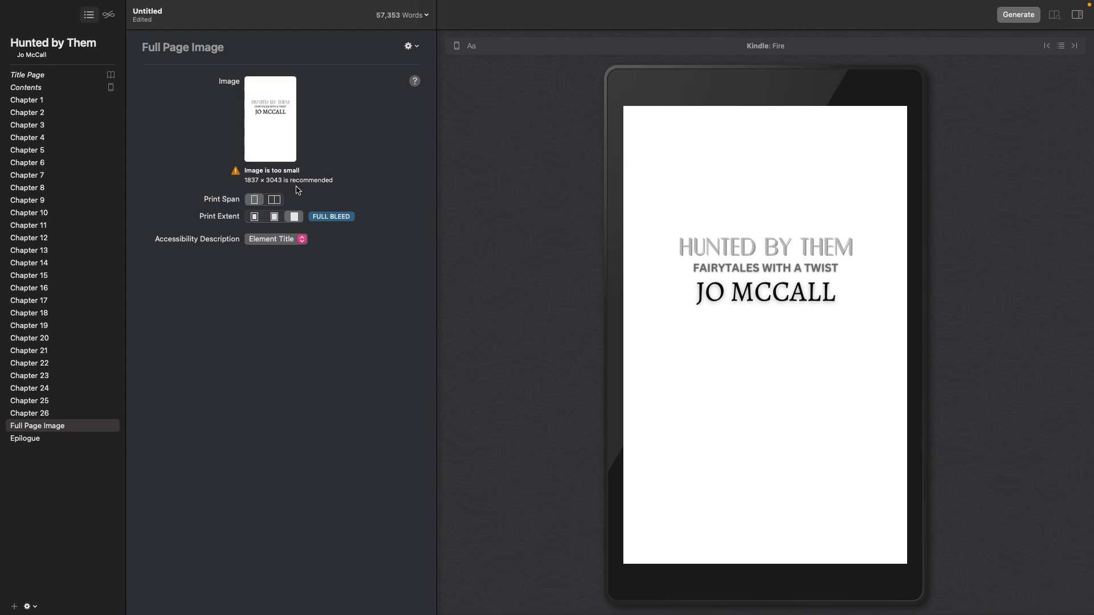
click(457, 46)
click(465, 228)
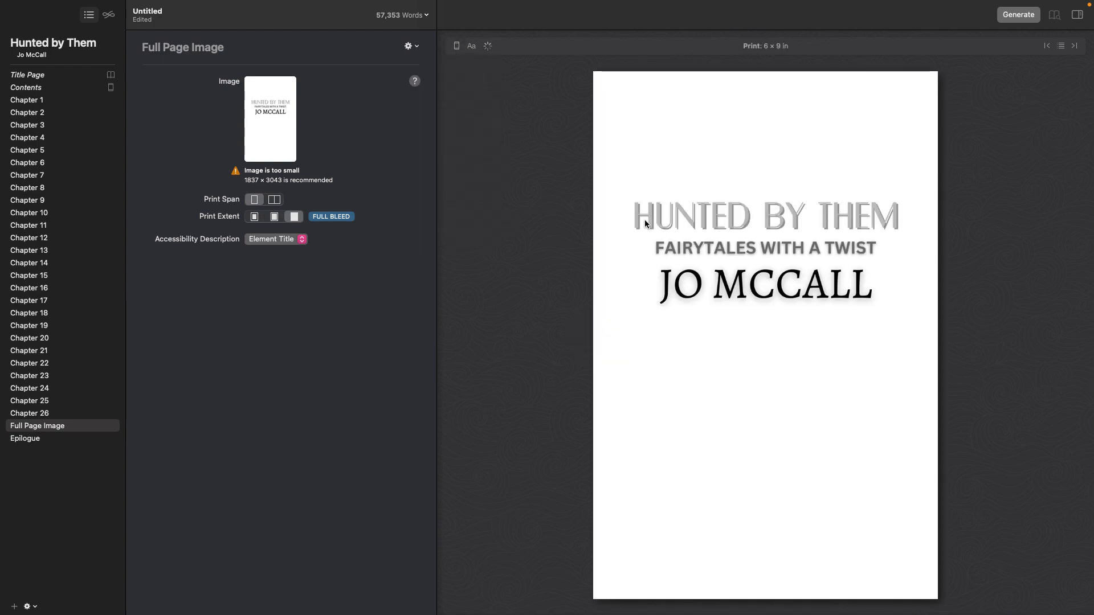
Preview the full page image as a Kindle Fire e-book, and look over the Epilogue's text and inline name image
click(456, 47)
click(444, 81)
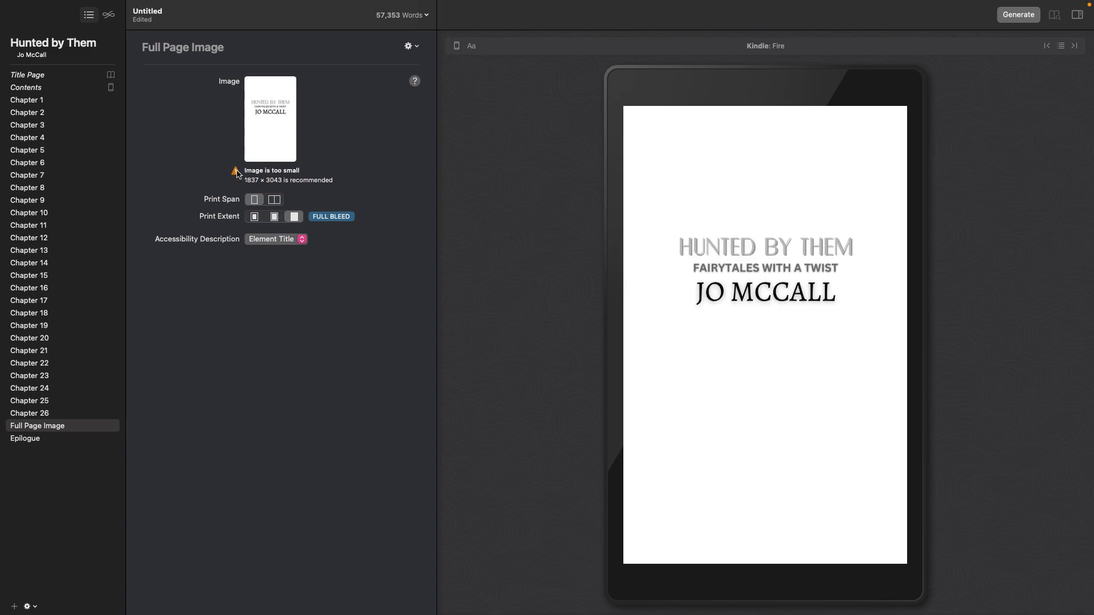
click(69, 439)
scroll(366, 396, down, 15)
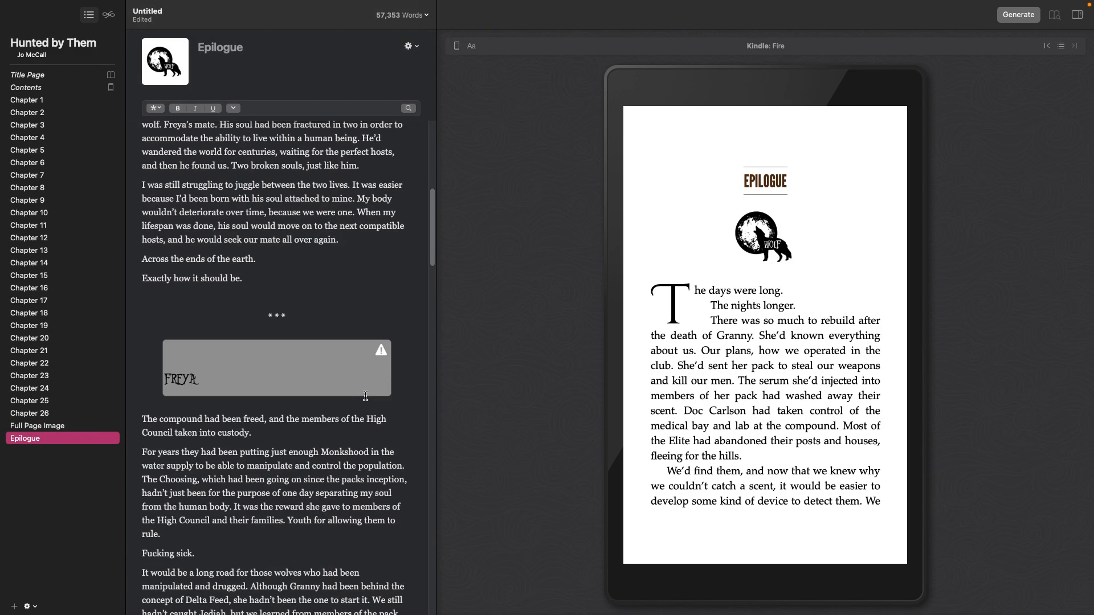
scroll(366, 397, down, 15)
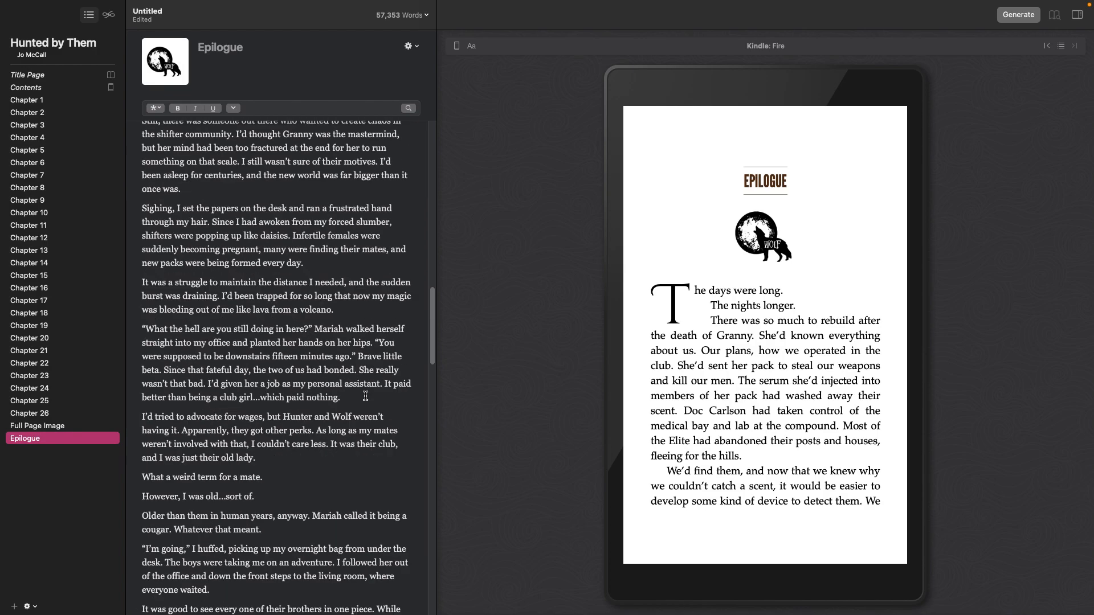
scroll(369, 396, up, 20)
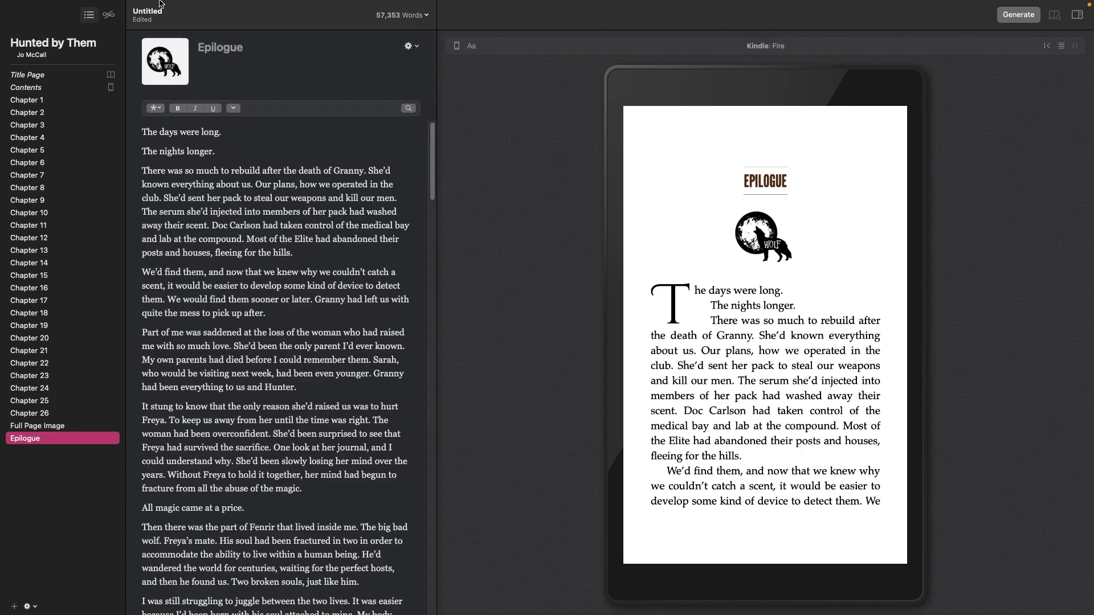
mouse_move(161, 3)
key(super+Tab)
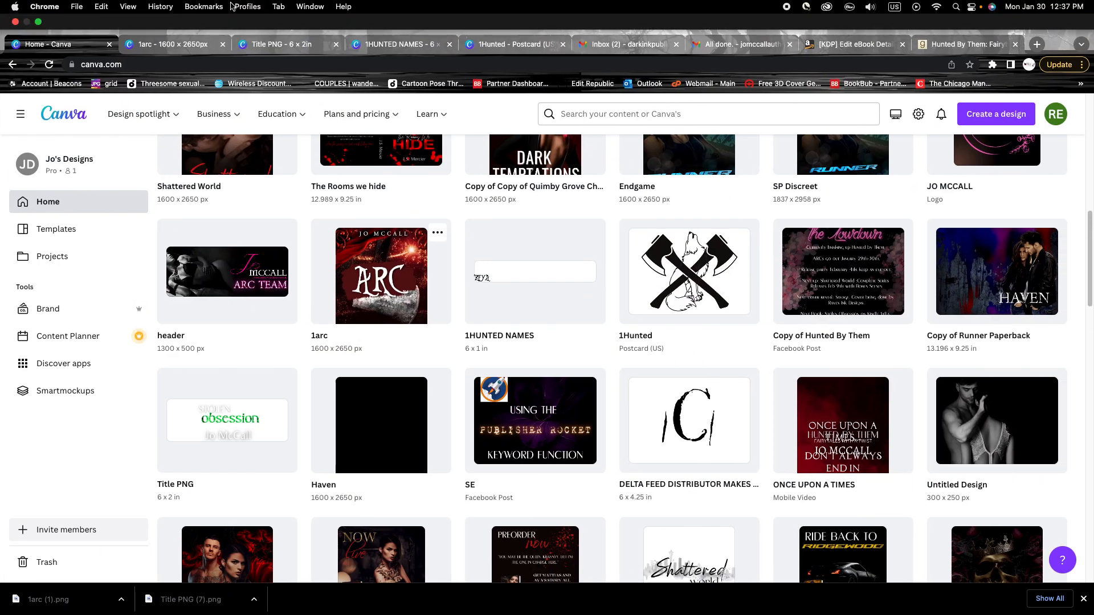
key(super+Tab)
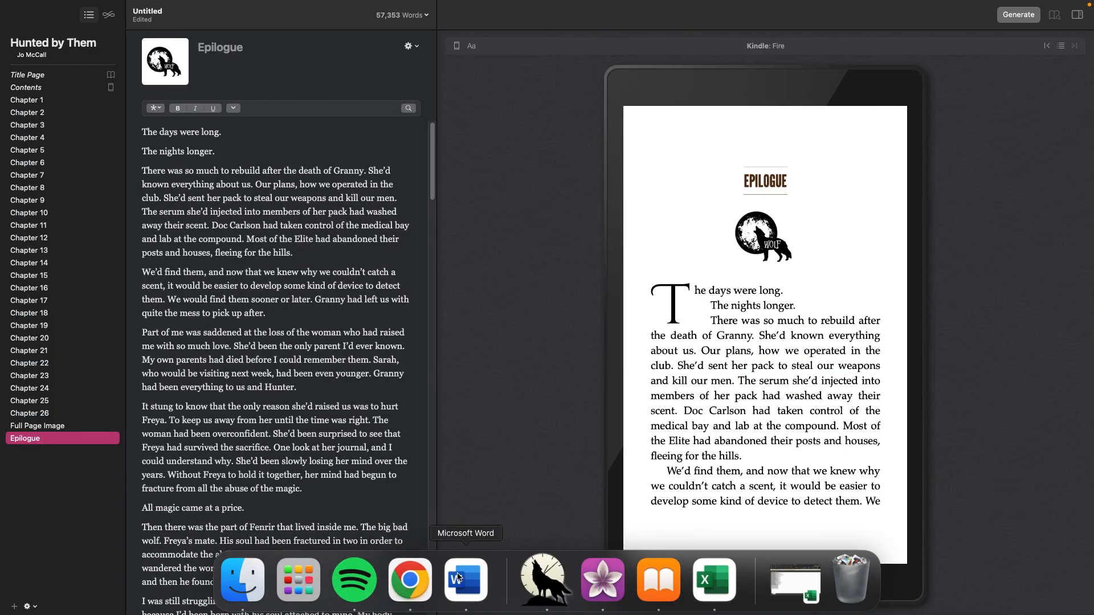
Look through the heading images and text of Chapters 3 to 7
click(57, 123)
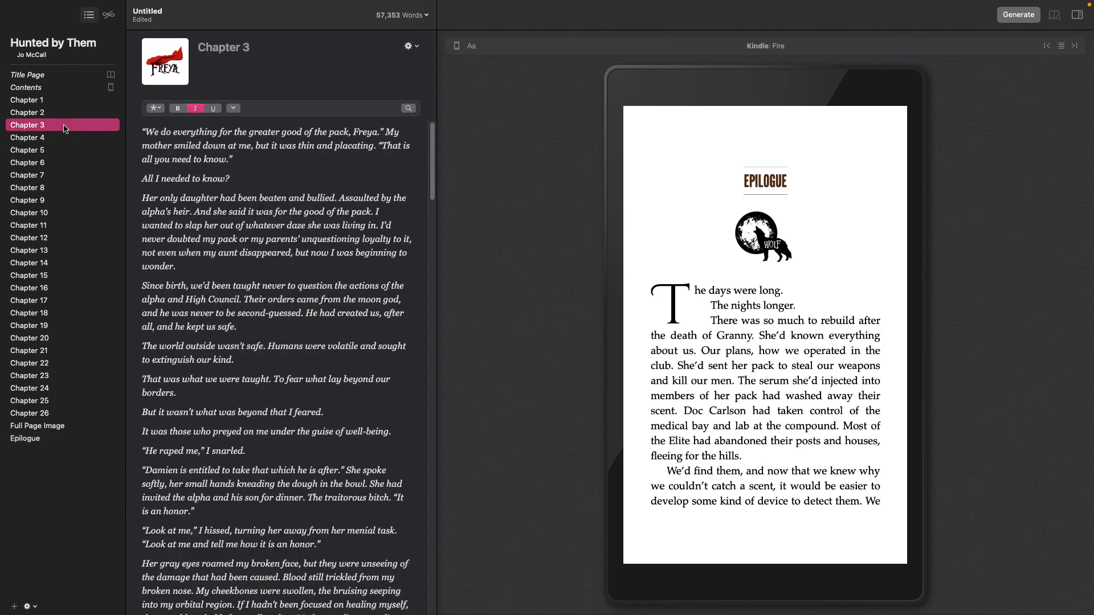
scroll(348, 239, down, 1)
scroll(348, 240, up, 1)
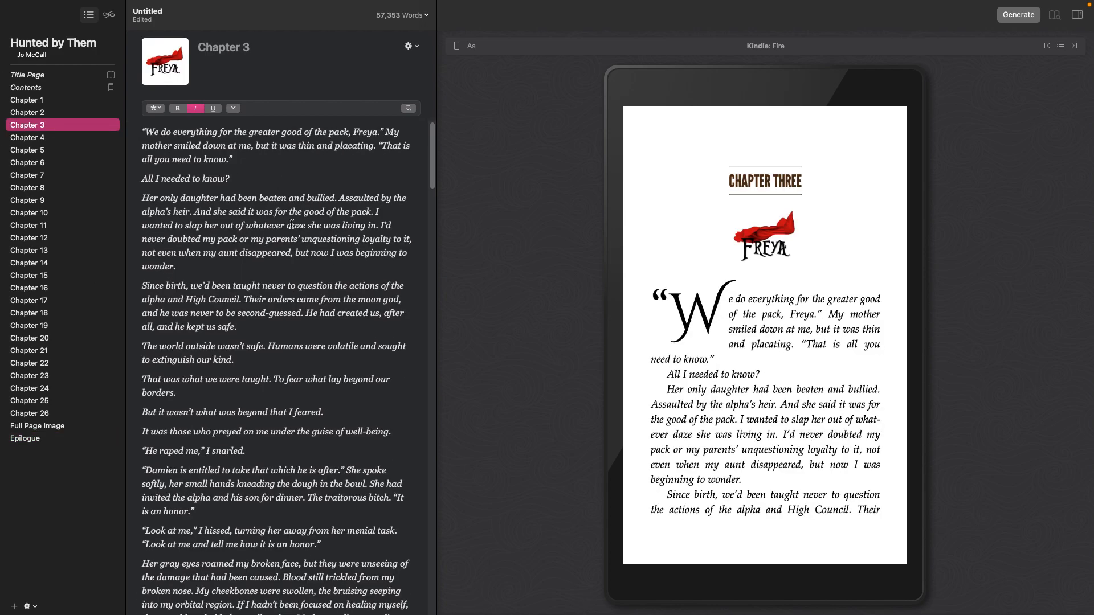
key(Down)
key(Down)
key(Down)
key(Down)
scroll(229, 227, down, 15)
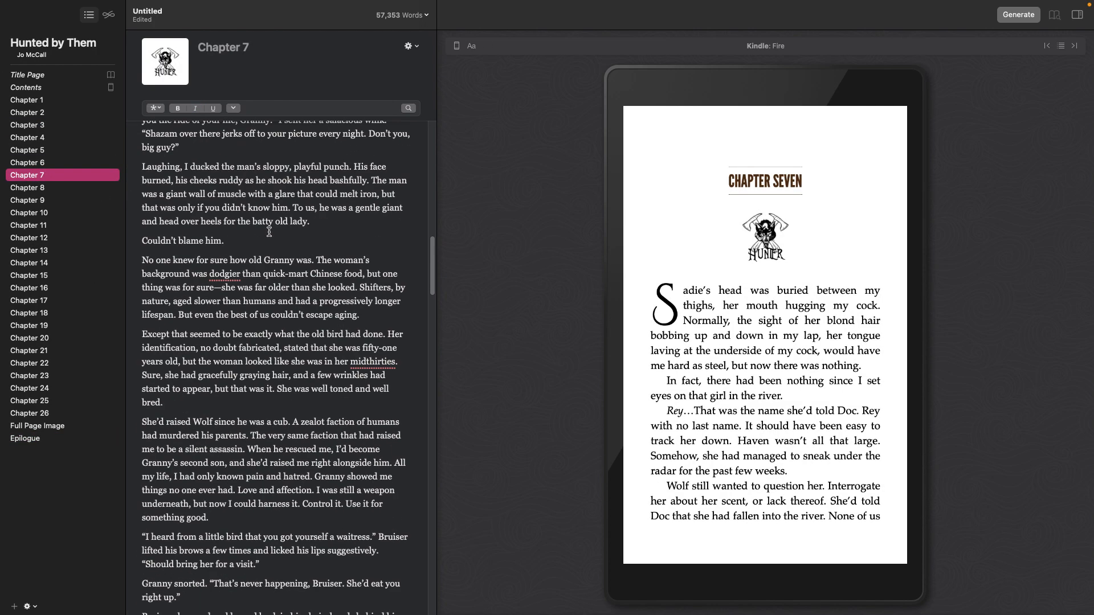
scroll(269, 231, down, 15)
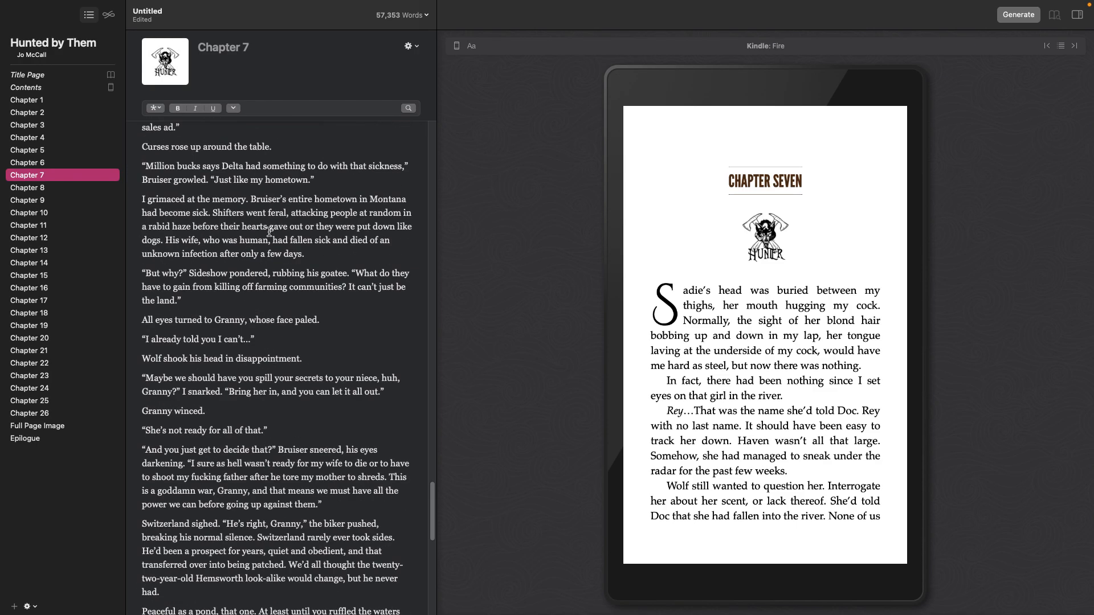
Find the inline Hunter name image in Chapter 9 and check its size and accessibility settings
click(80, 203)
scroll(341, 276, down, 15)
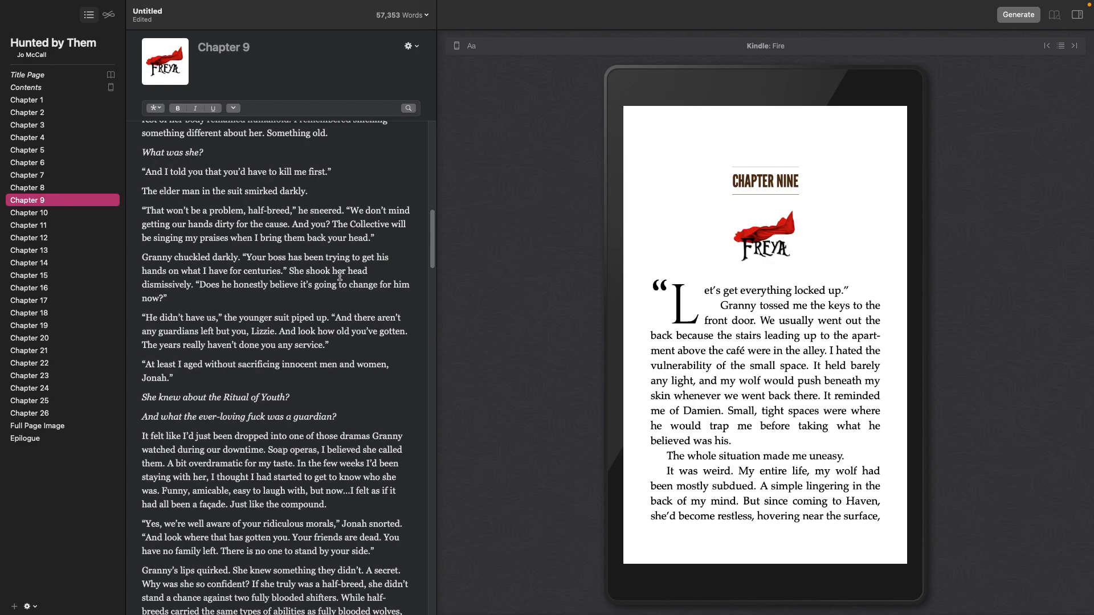
scroll(341, 277, down, 10)
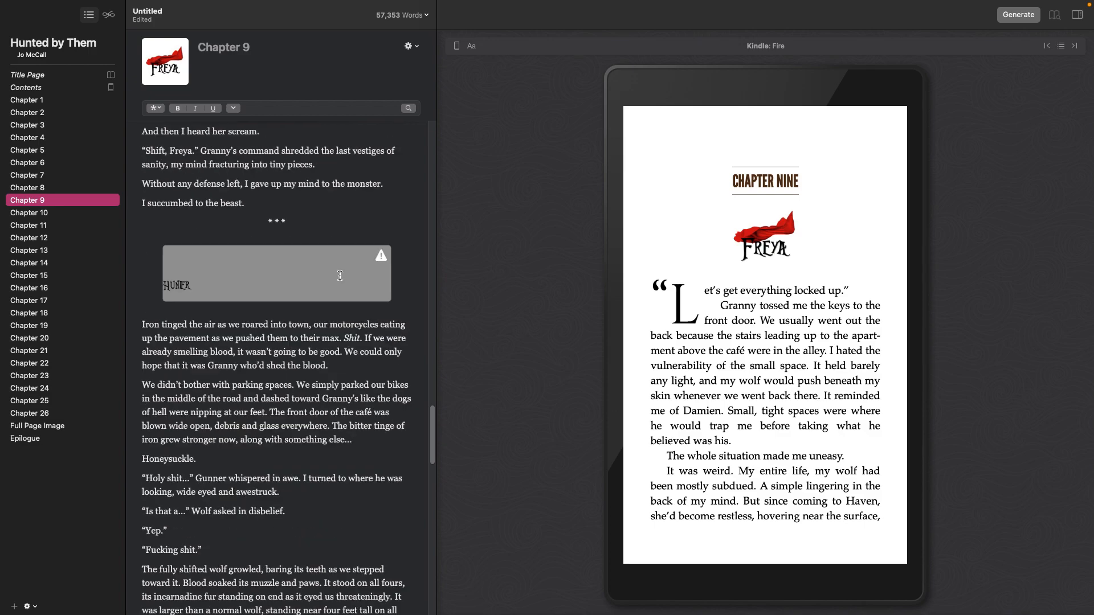
click(384, 258)
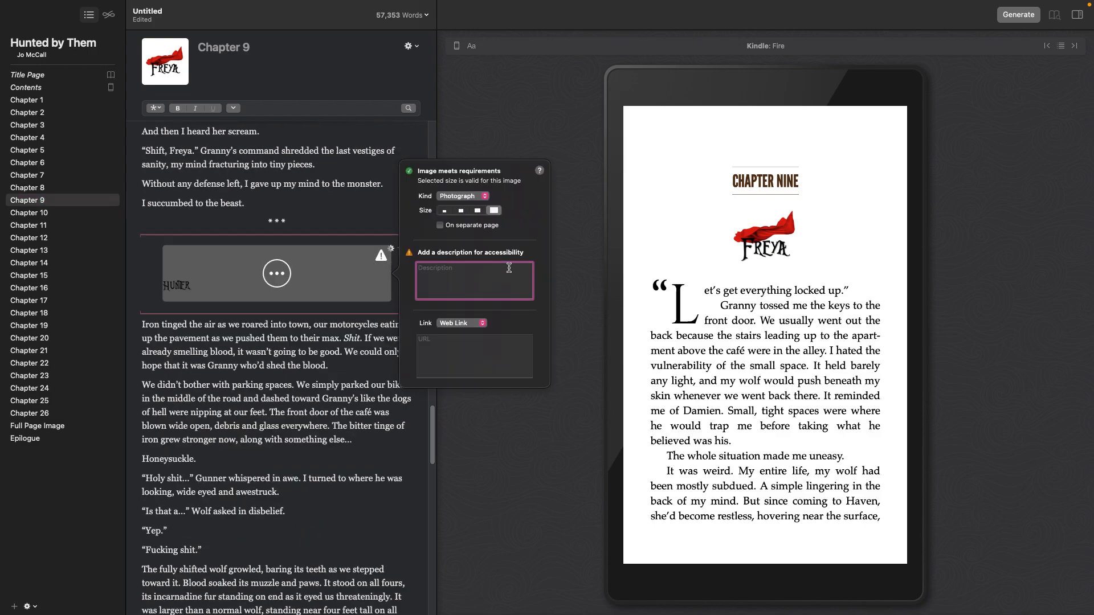
click(524, 128)
scroll(302, 189, down, 3)
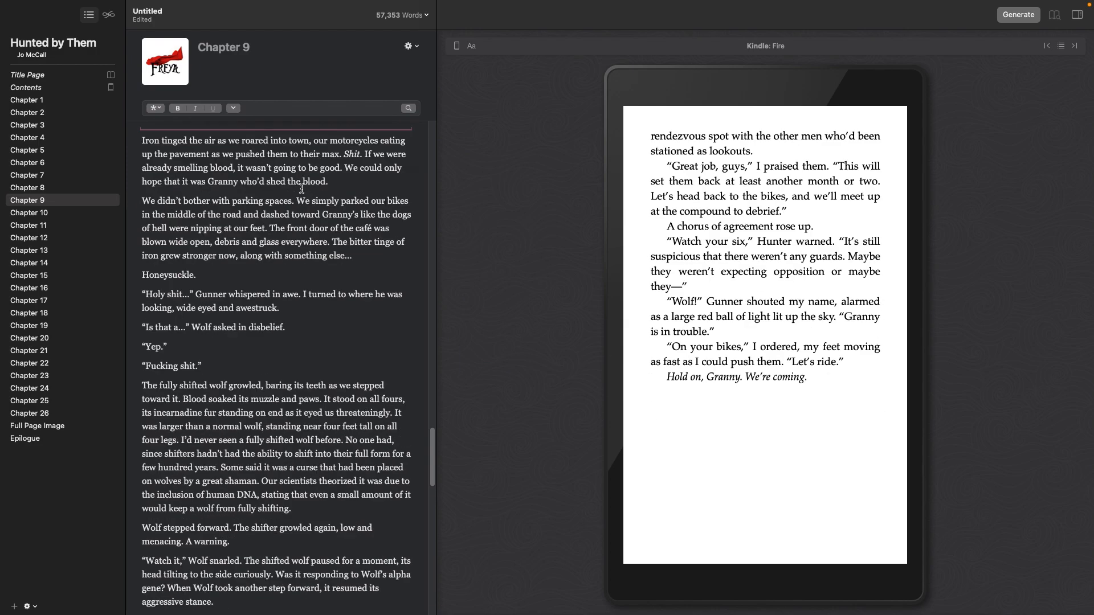
Look through Chapter 1's text, including the italic flashback passage
click(38, 112)
click(29, 100)
scroll(282, 307, down, 10)
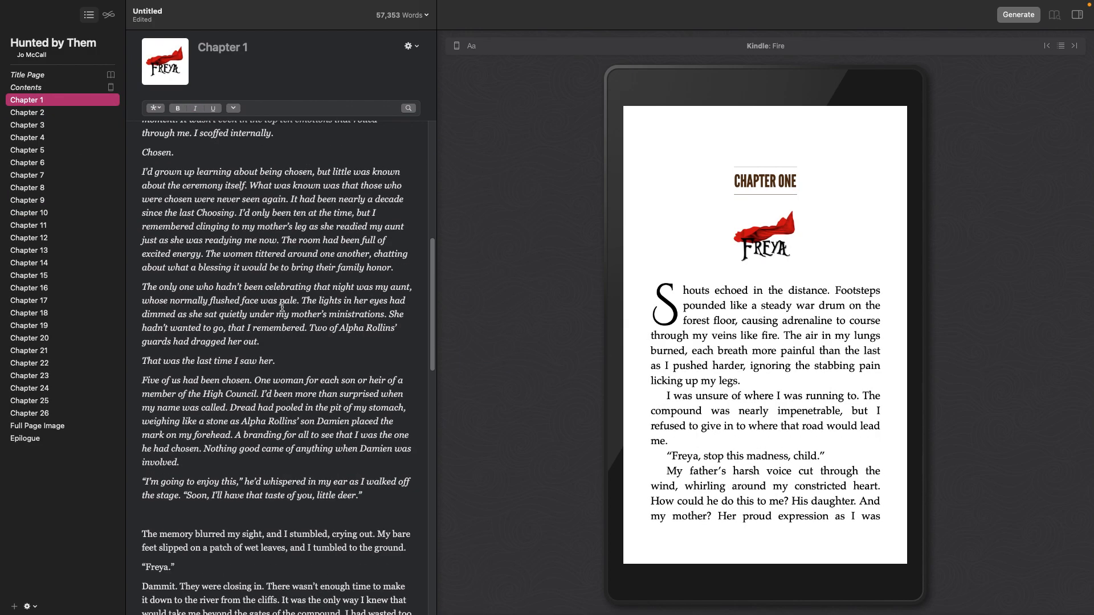
scroll(282, 307, down, 8)
scroll(283, 285, up, 15)
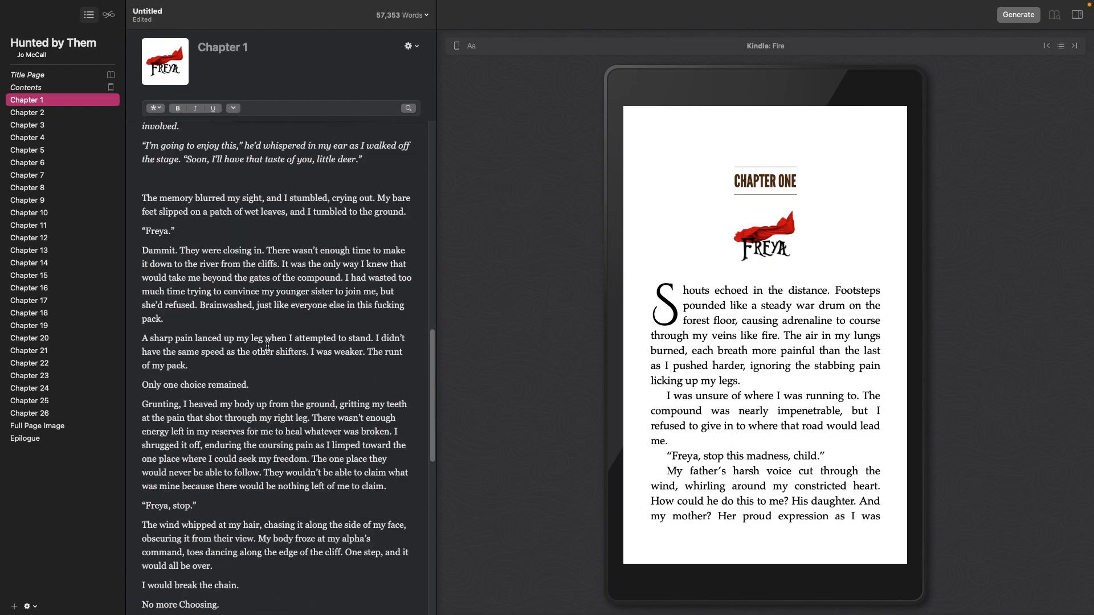
scroll(276, 342, up, 6)
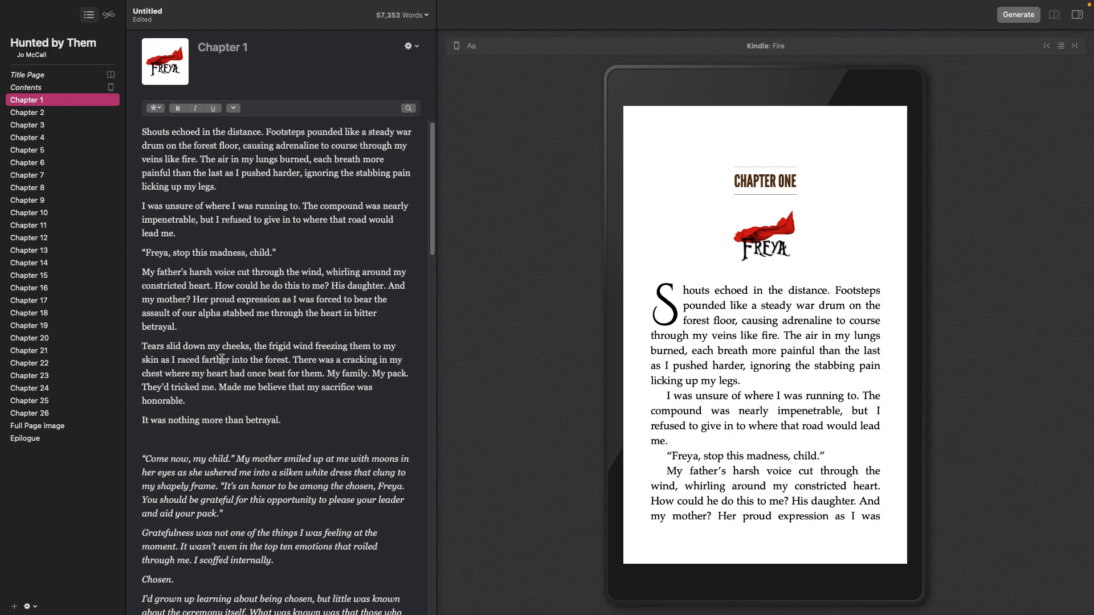
Bring up the Hunted By Them Arc book and go from its style settings to the Also By page
mouse_move(431, 614)
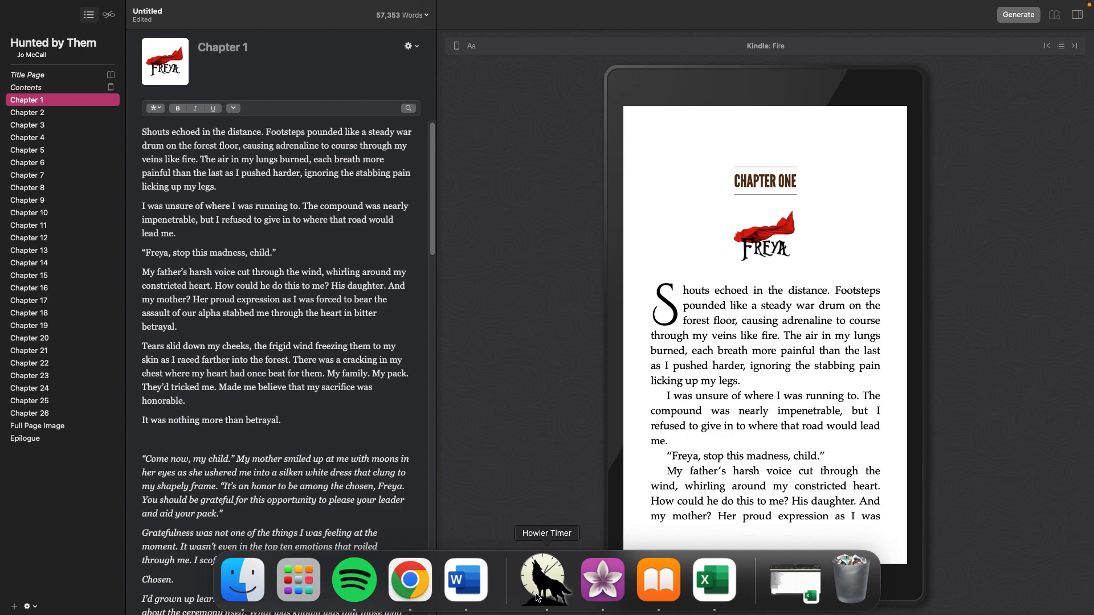
click(604, 582)
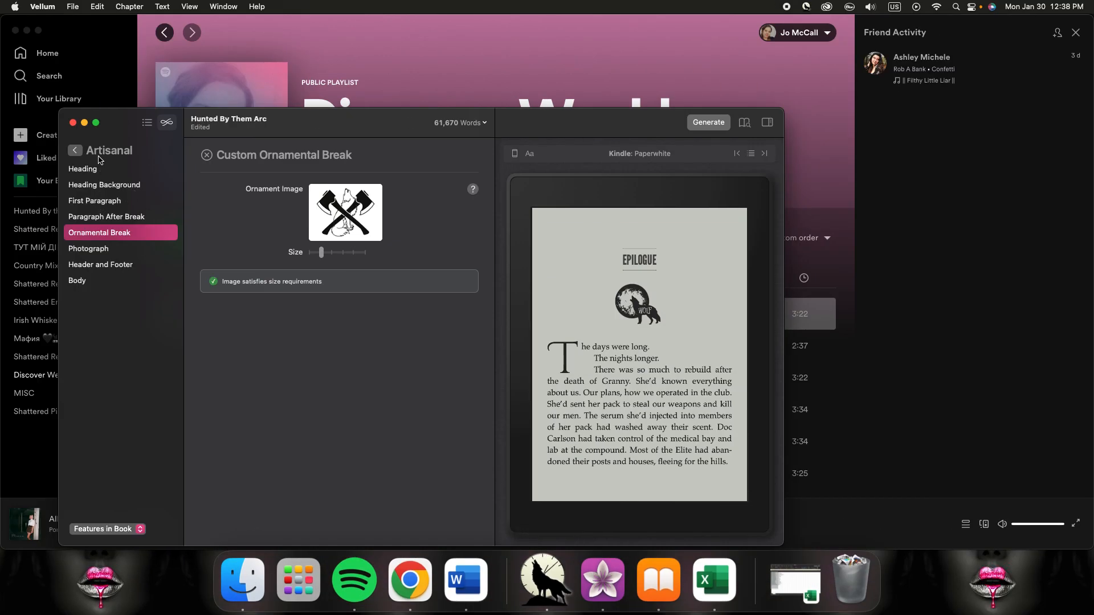
click(73, 151)
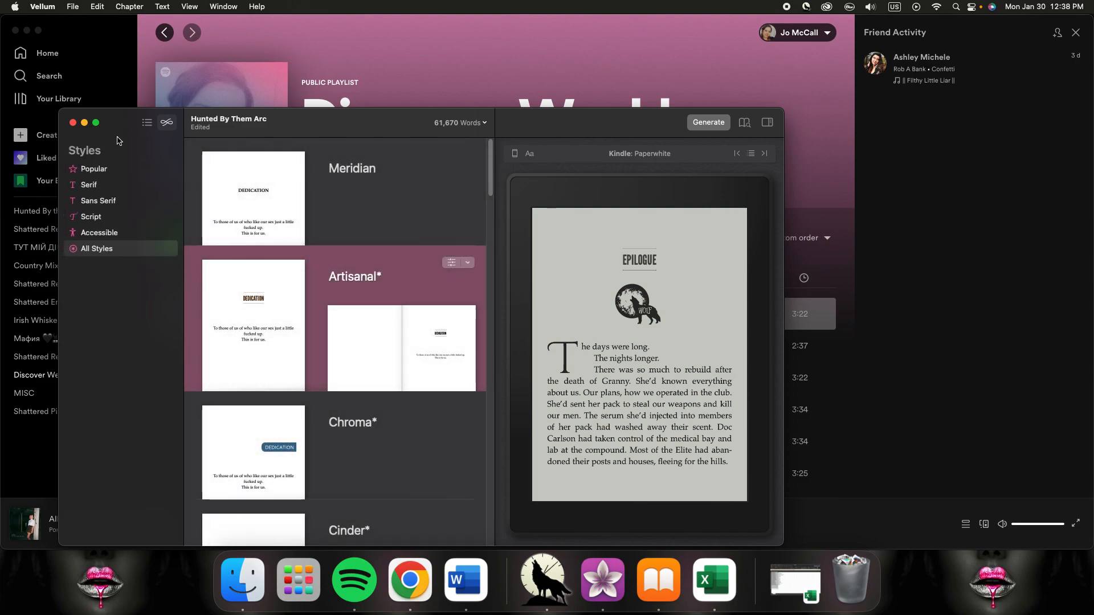
click(147, 123)
click(126, 157)
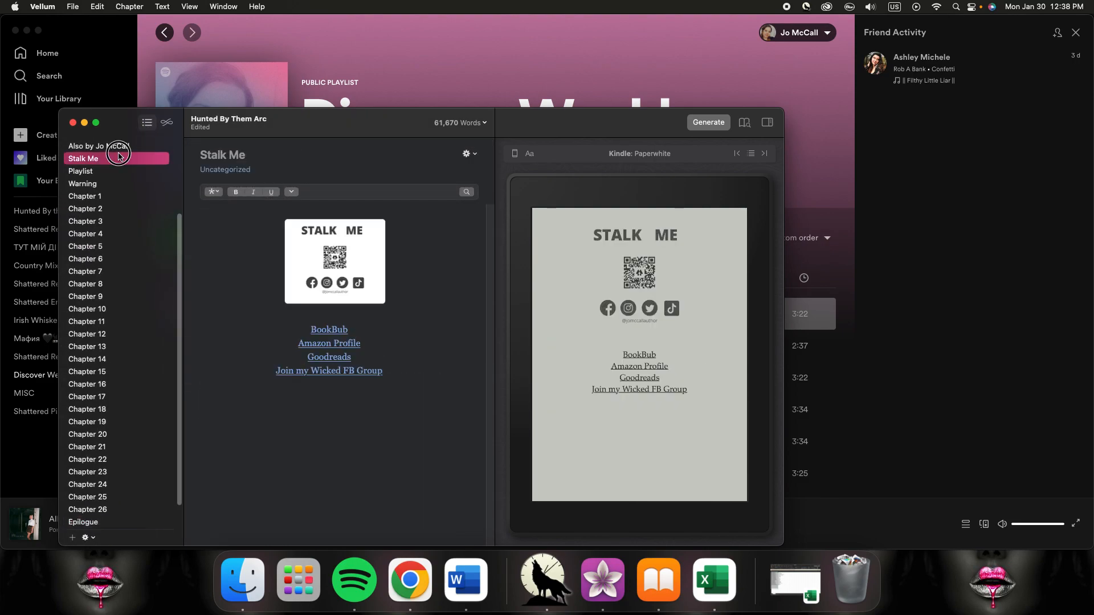
click(123, 146)
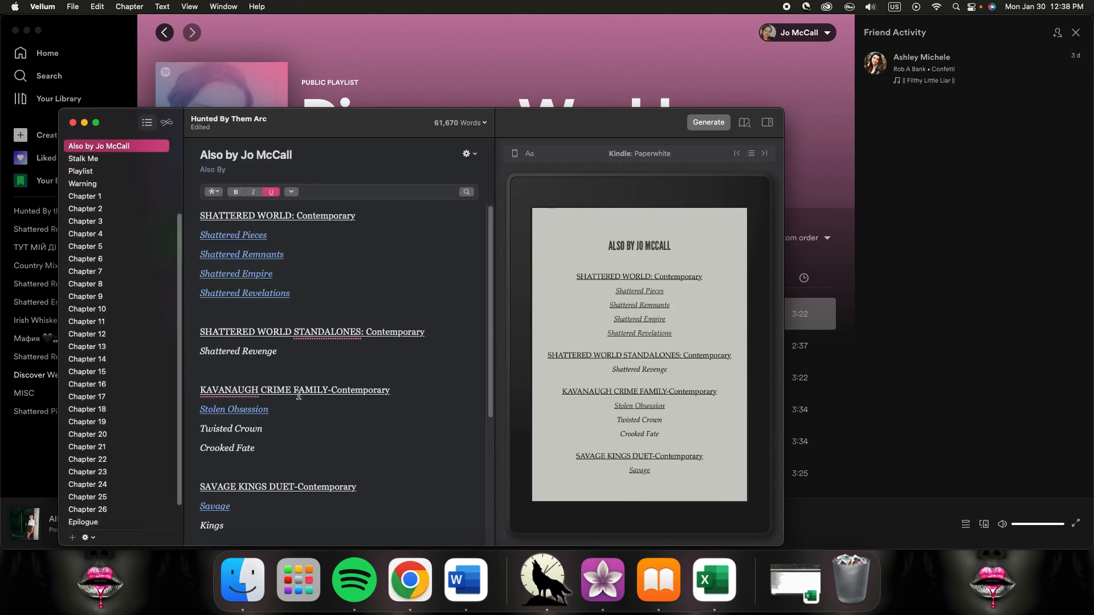
Add the title "Shattered World: Matthias and Ava's Complete Story" on a new line below Shattered Revelations
scroll(378, 439, down, 5)
scroll(378, 435, up, 5)
click(322, 300)
key(Return)
text(Shattered)
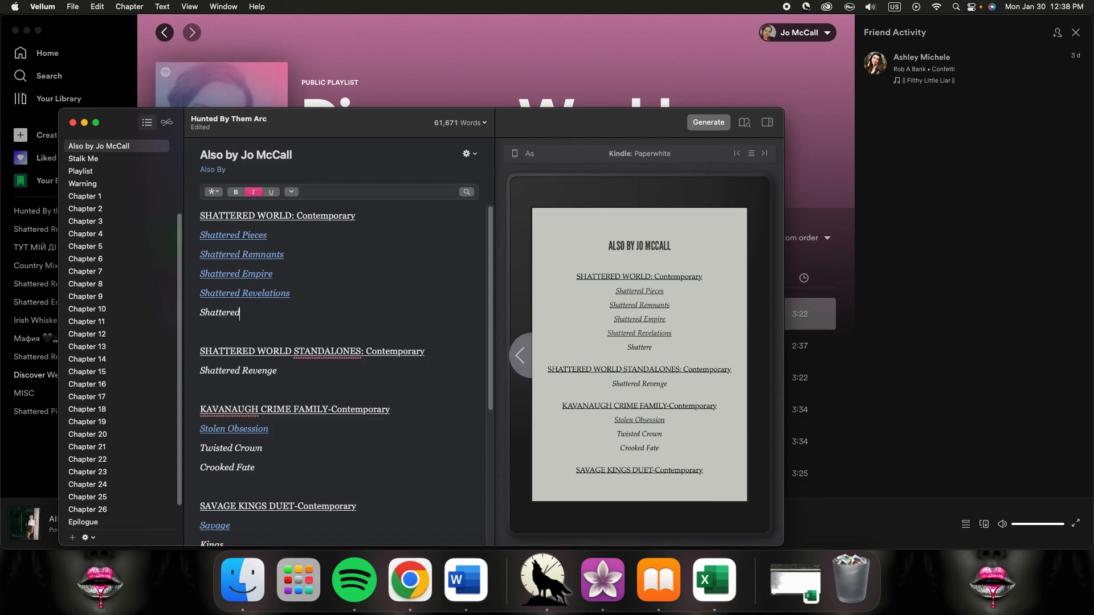
text( World: Matthias and Ava's Complete Story)
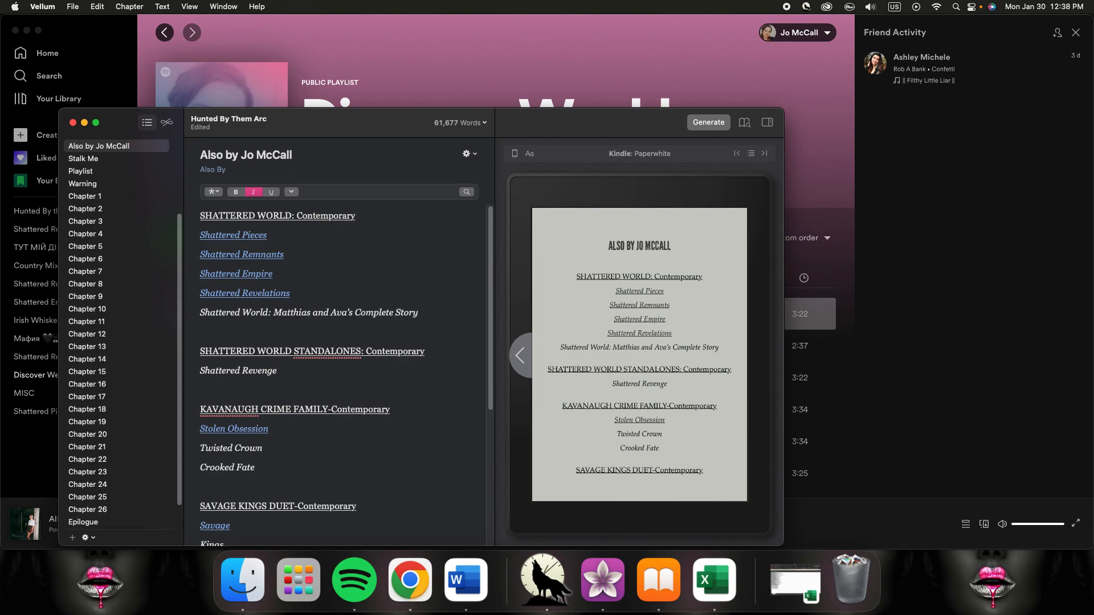
Switch to Chrome and open amazon.com in place of the Goodreads book page
click(410, 580)
click(966, 14)
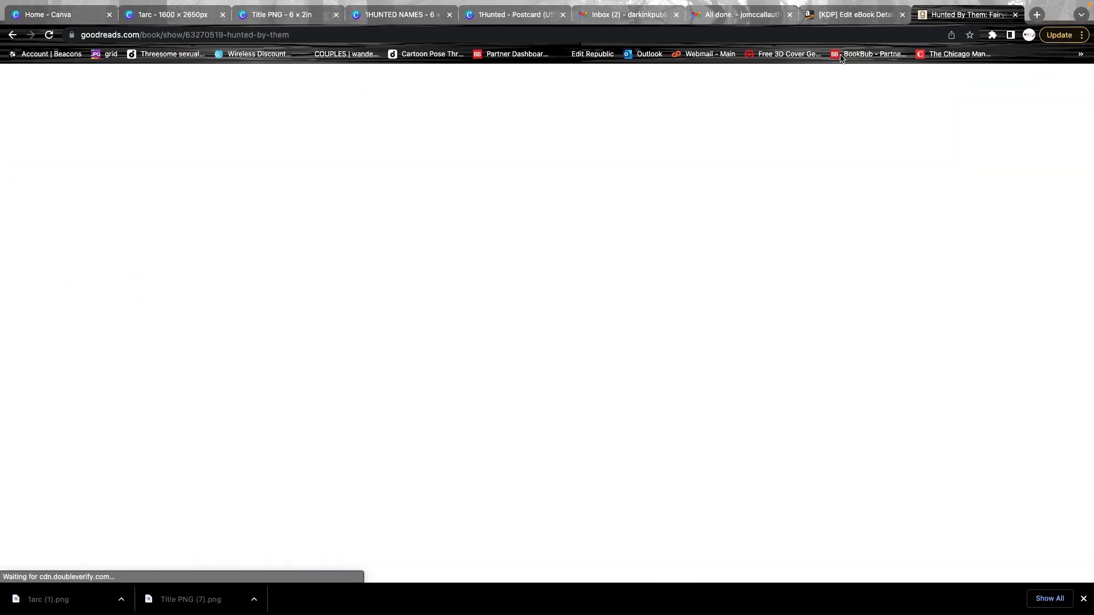
click(855, 35)
text(amazon)
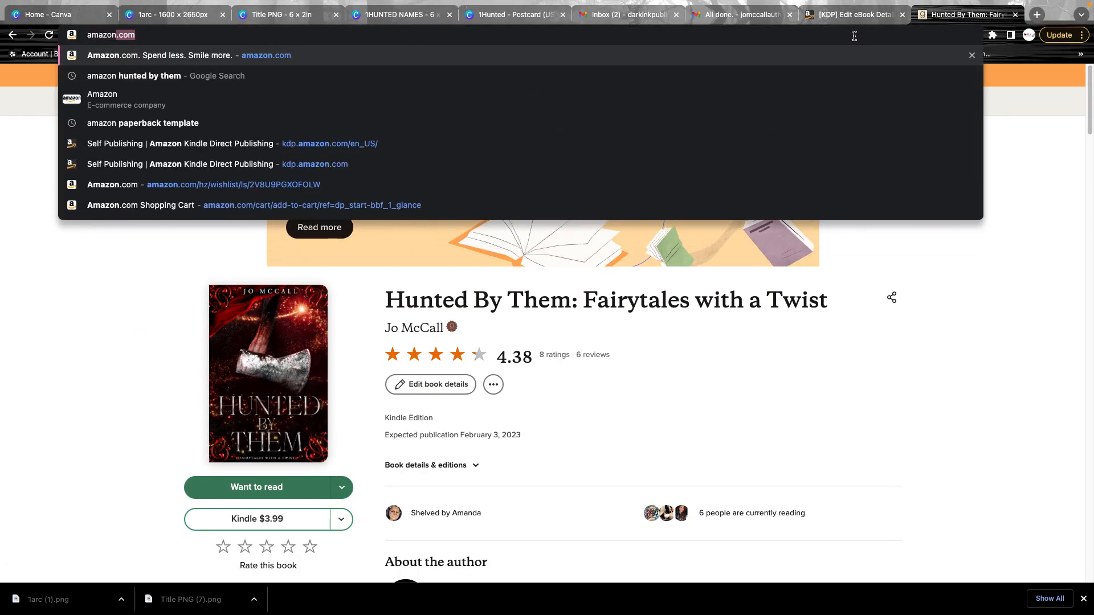
key(Return)
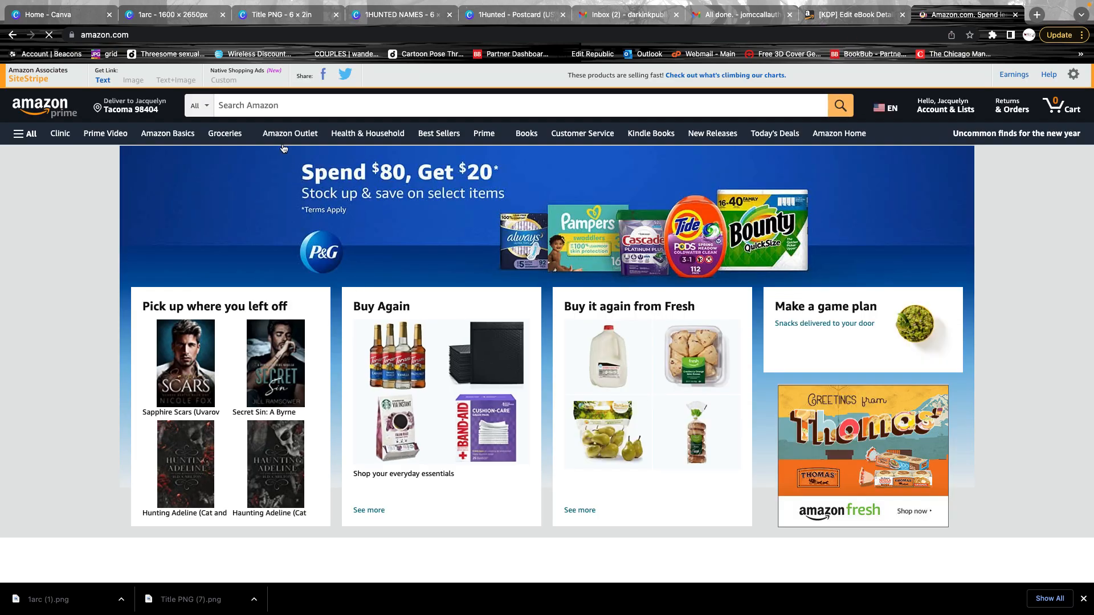
Search Amazon for "shattered world" with the author's name and open the page of Shattered World the Complete Series
click(300, 108)
text(shat)
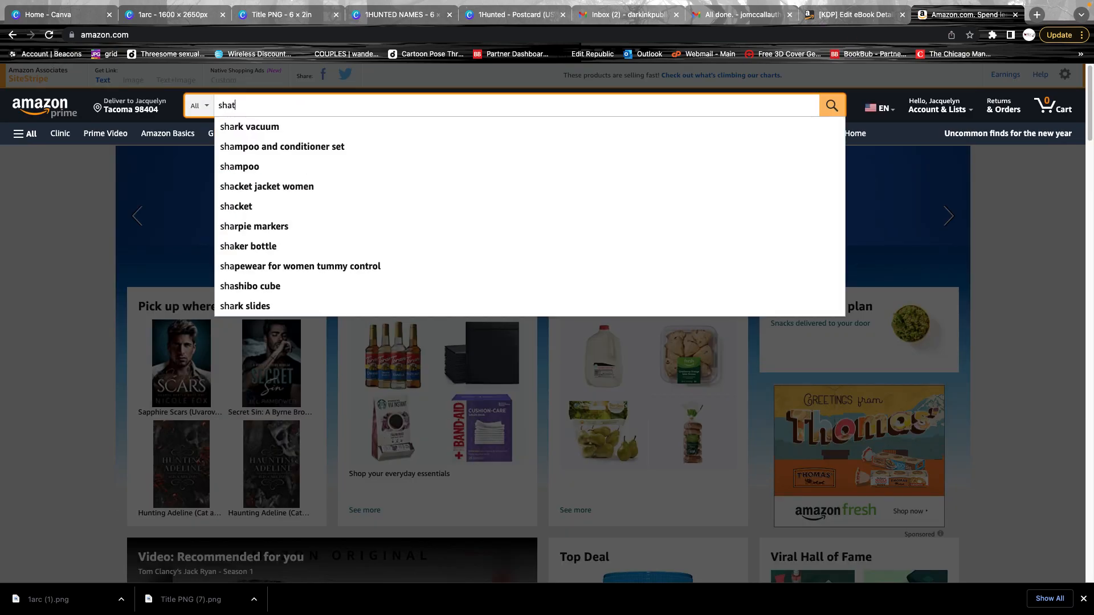
text(tered world j)
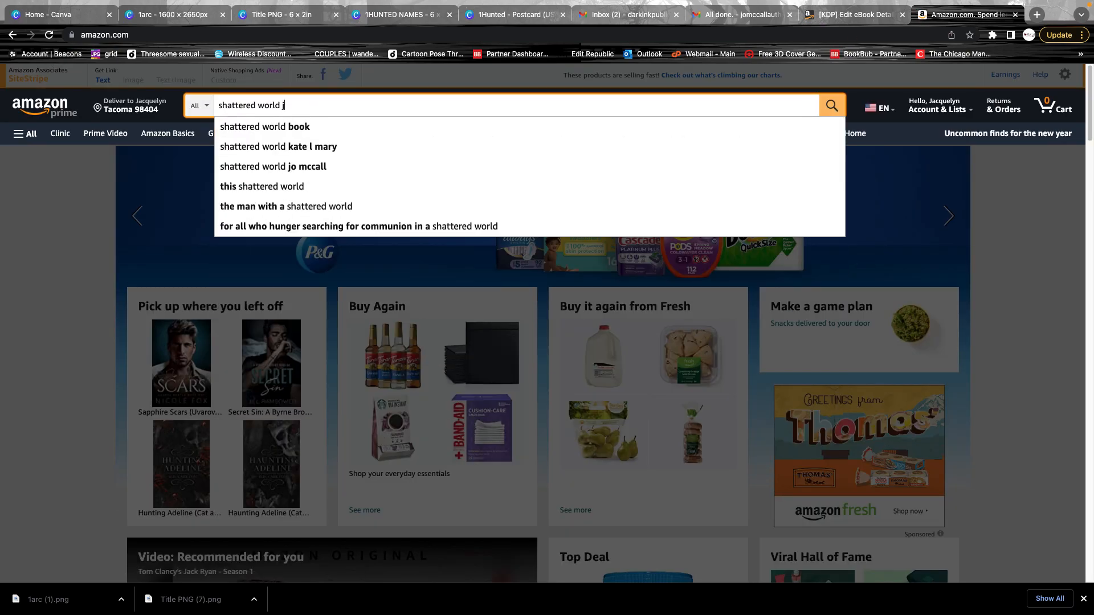
text(o mccall)
key(Return)
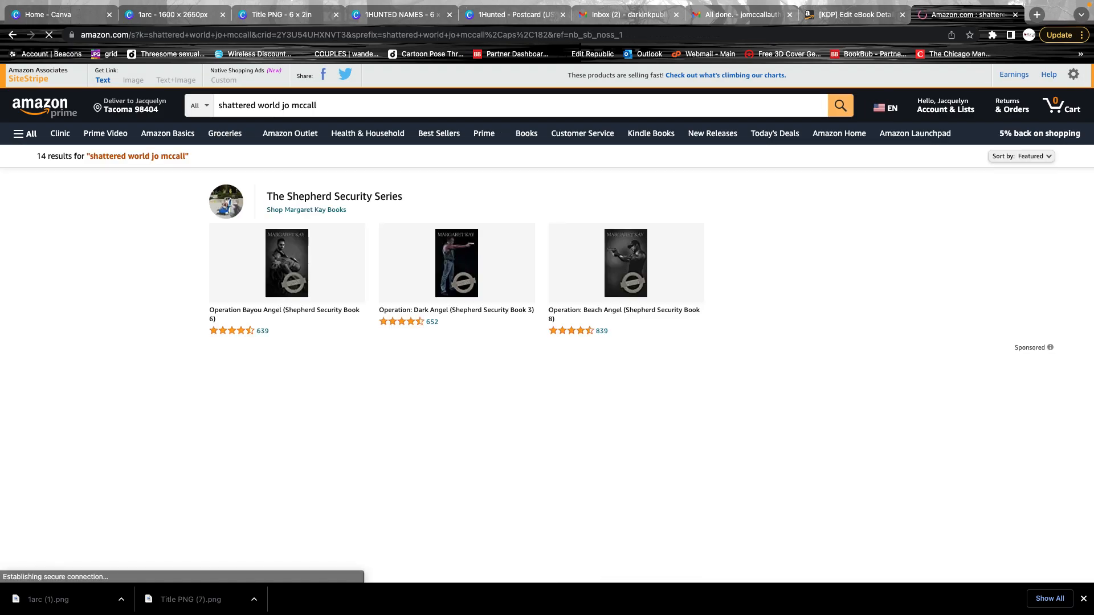
scroll(539, 508, down, 10)
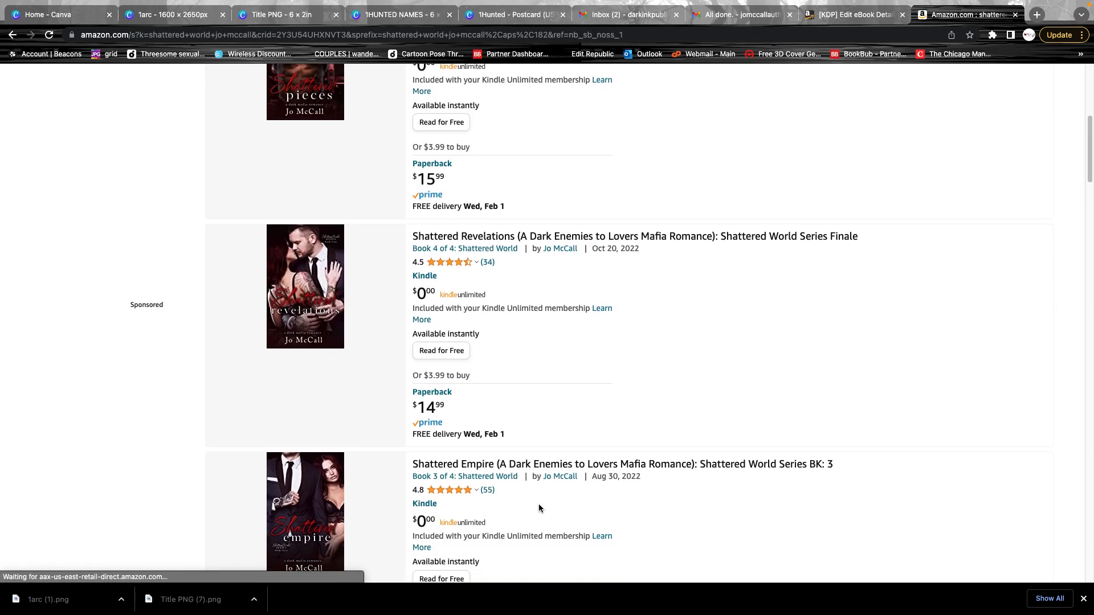
scroll(539, 508, down, 2)
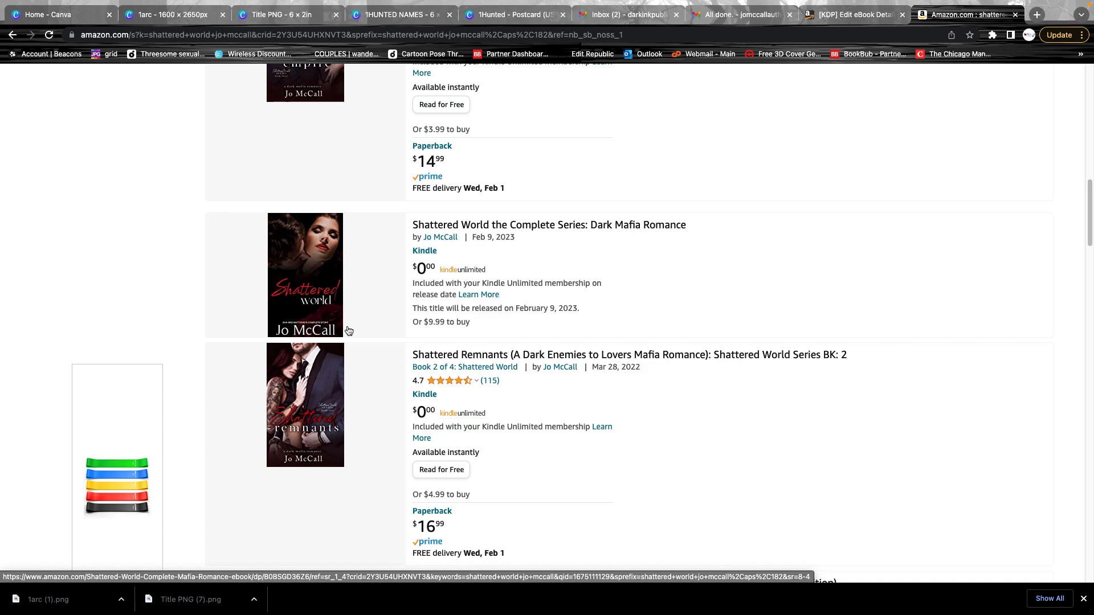
click(522, 227)
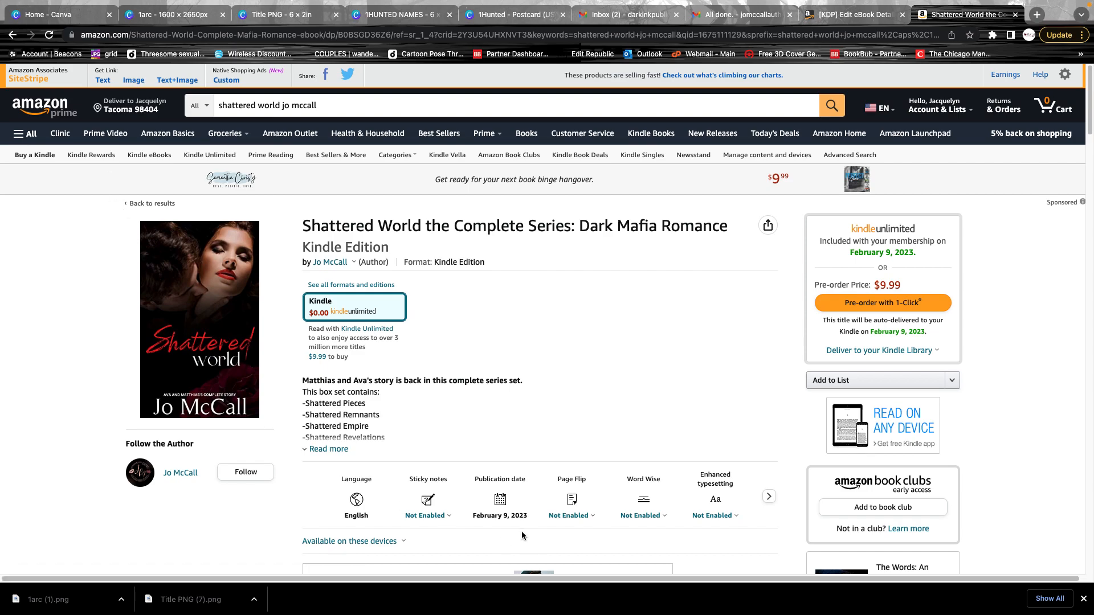
Generate a short affiliate text link for the book's page and copy it
click(102, 80)
key(super+c)
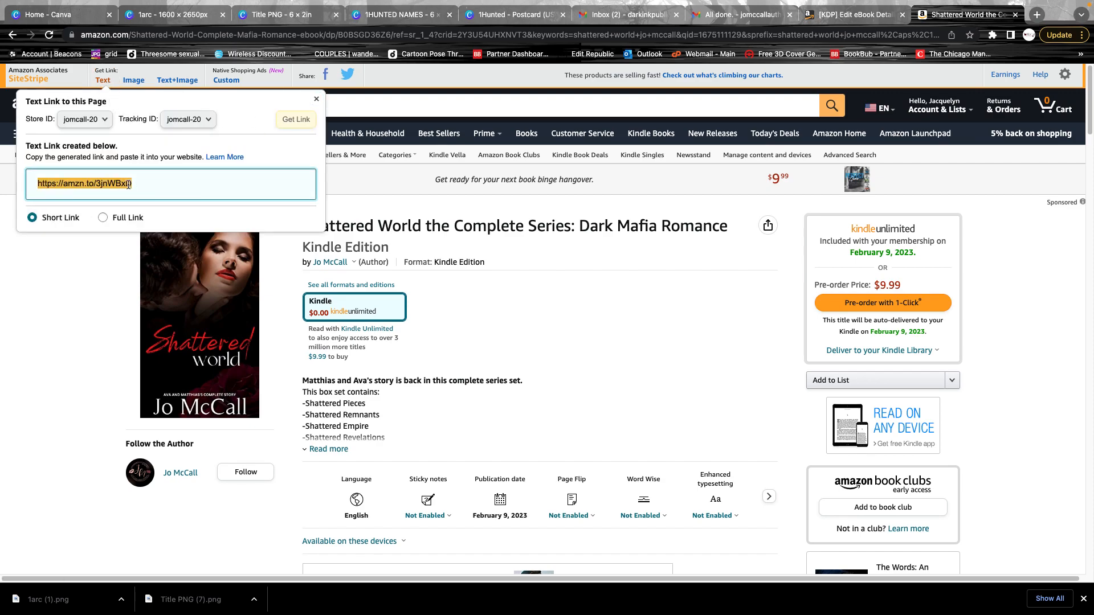
right_click(128, 186)
click(140, 207)
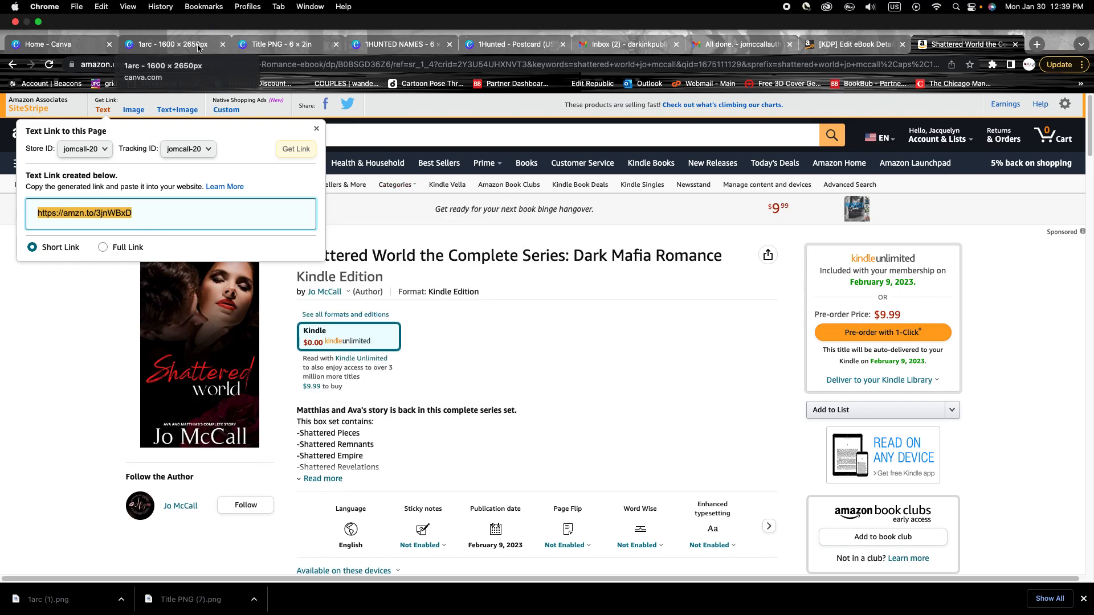
key(ctrl+Left)
mouse_move(421, 313)
mouse_down()
mouse_move(197, 317)
mouse_move(420, 319)
mouse_up()
click(196, 317)
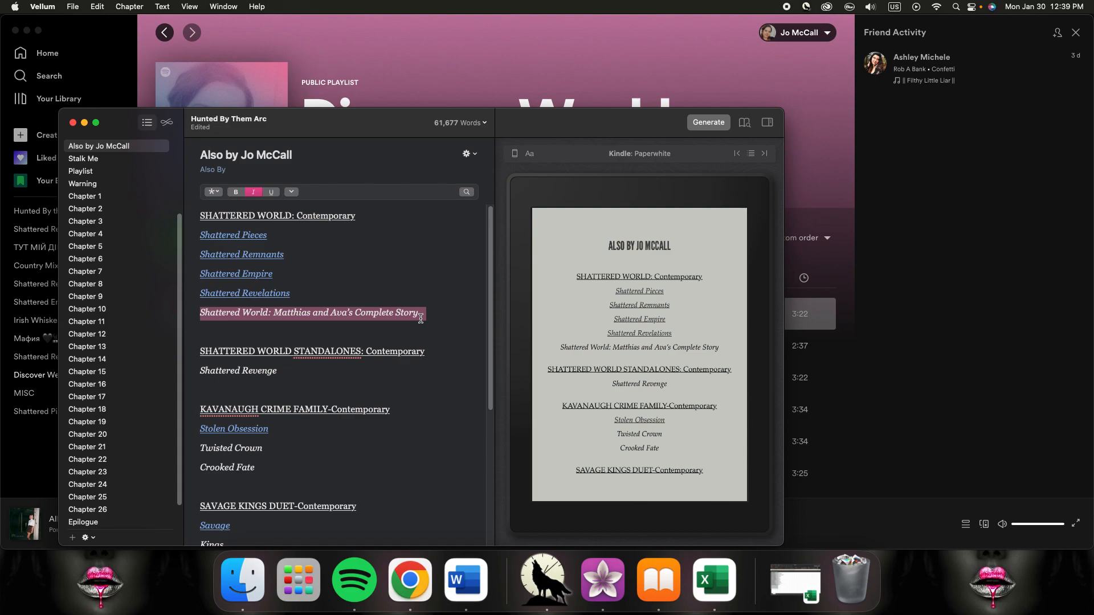
click(213, 191)
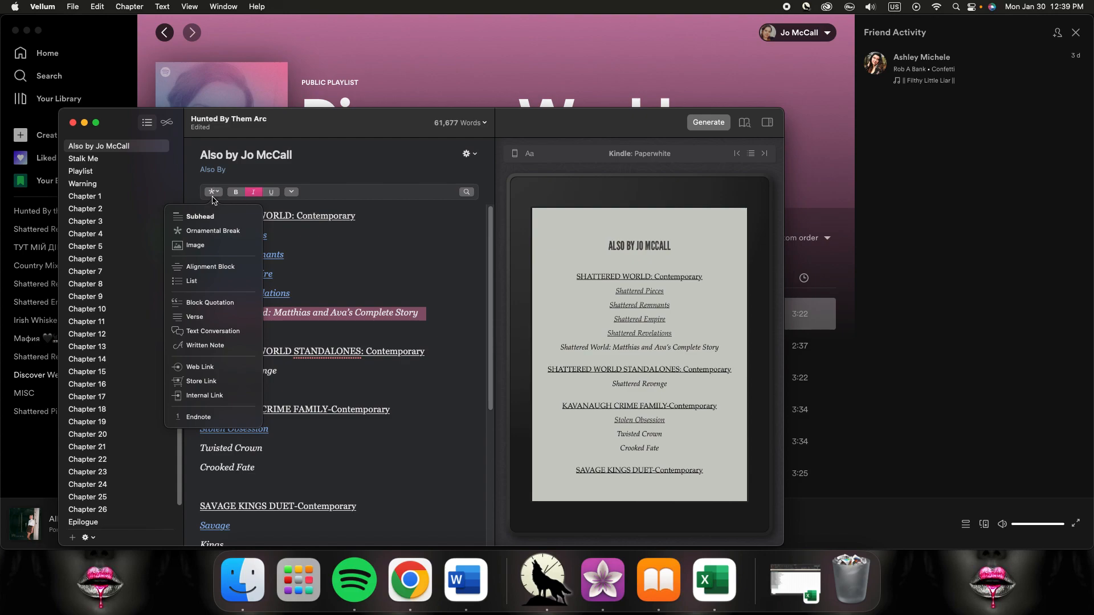
click(212, 371)
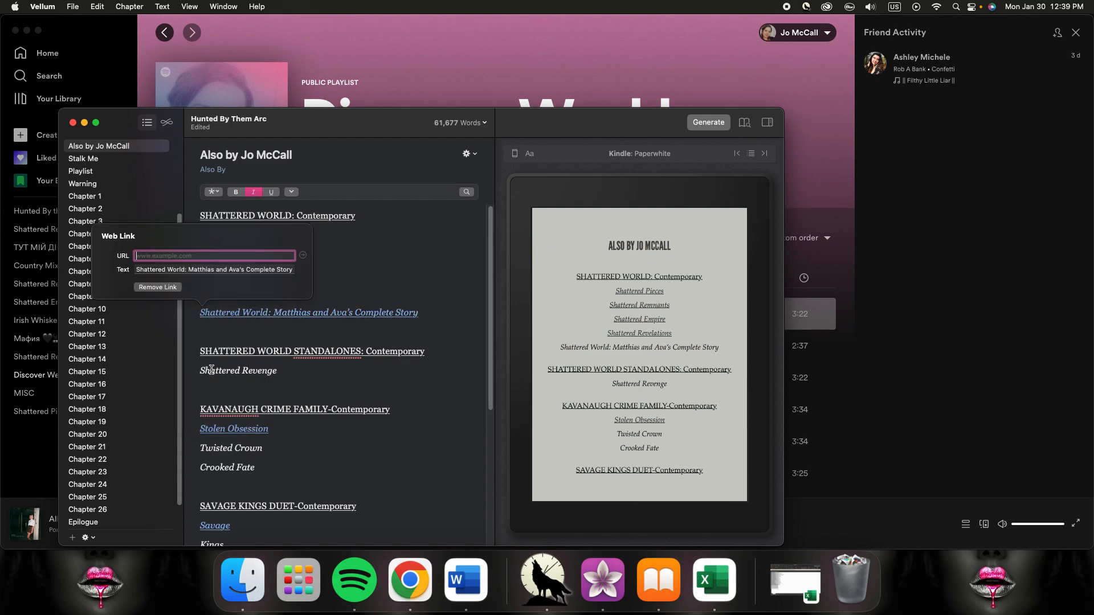
key(super+v)
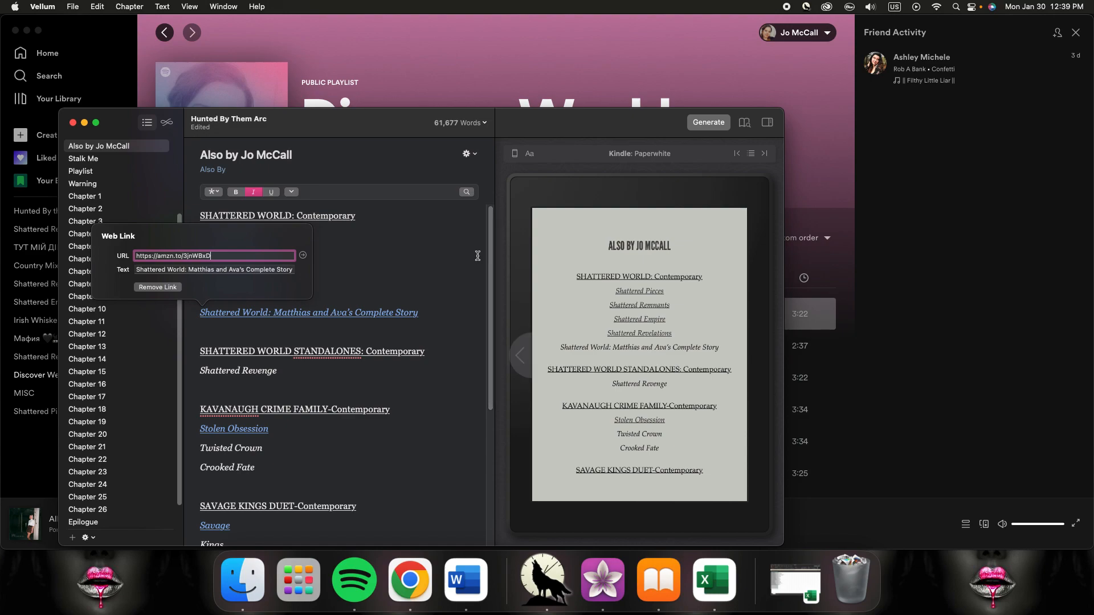
click(454, 269)
Review the remaining titles on the Also By page, and open the Stalk Me page
scroll(453, 269, down, 5)
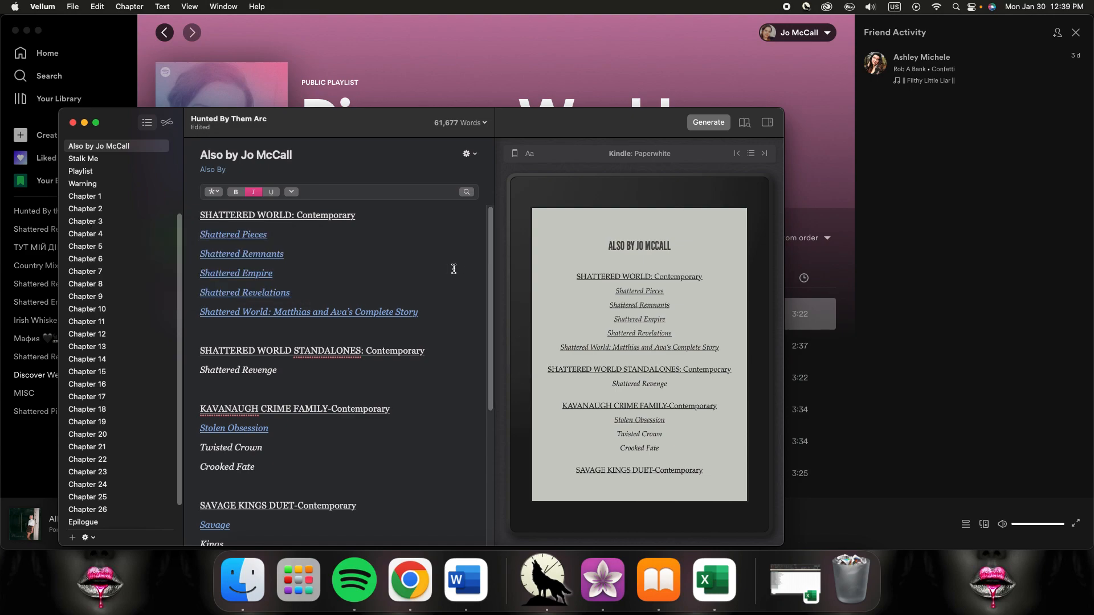
scroll(453, 269, down, 1)
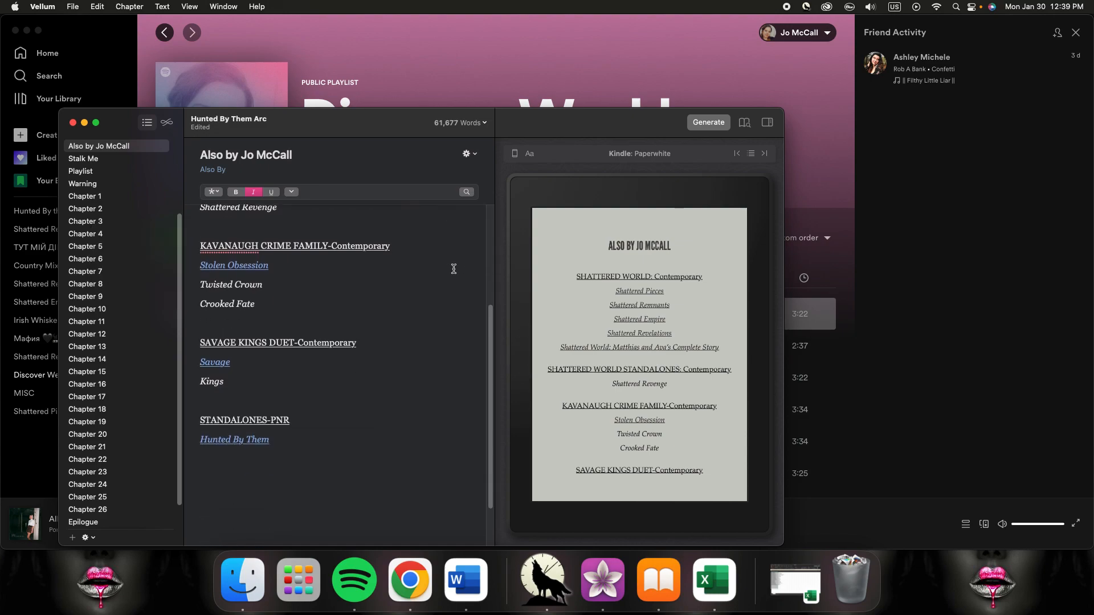
scroll(323, 280, up, 6)
click(74, 160)
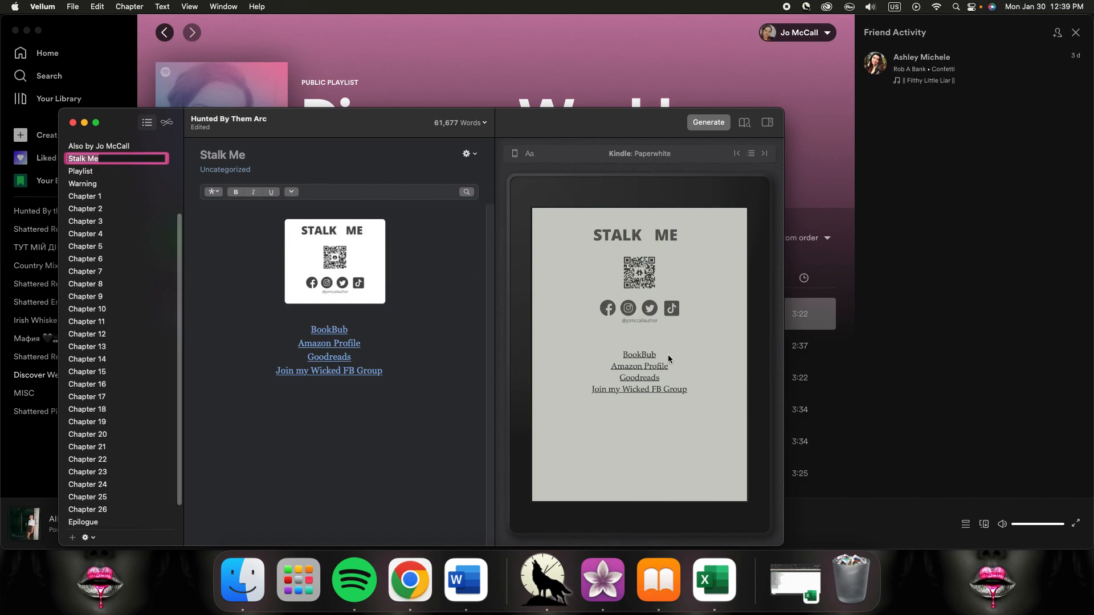
Switch to Chrome and open the Beacons account page in a new tab
key(super+Tab)
click(870, 16)
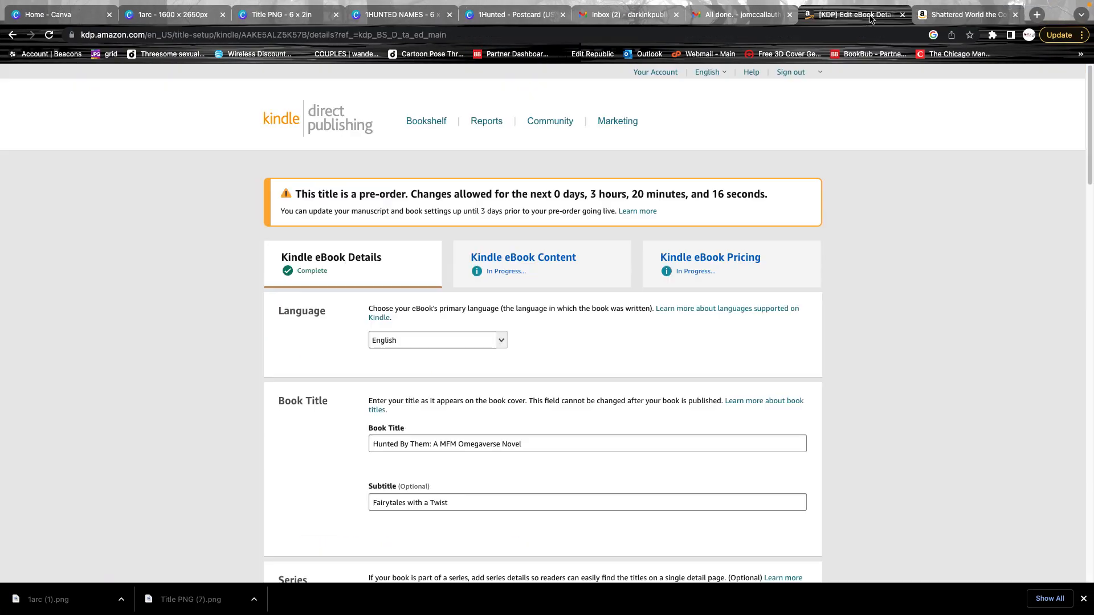
click(1037, 15)
text(bea)
key(Return)
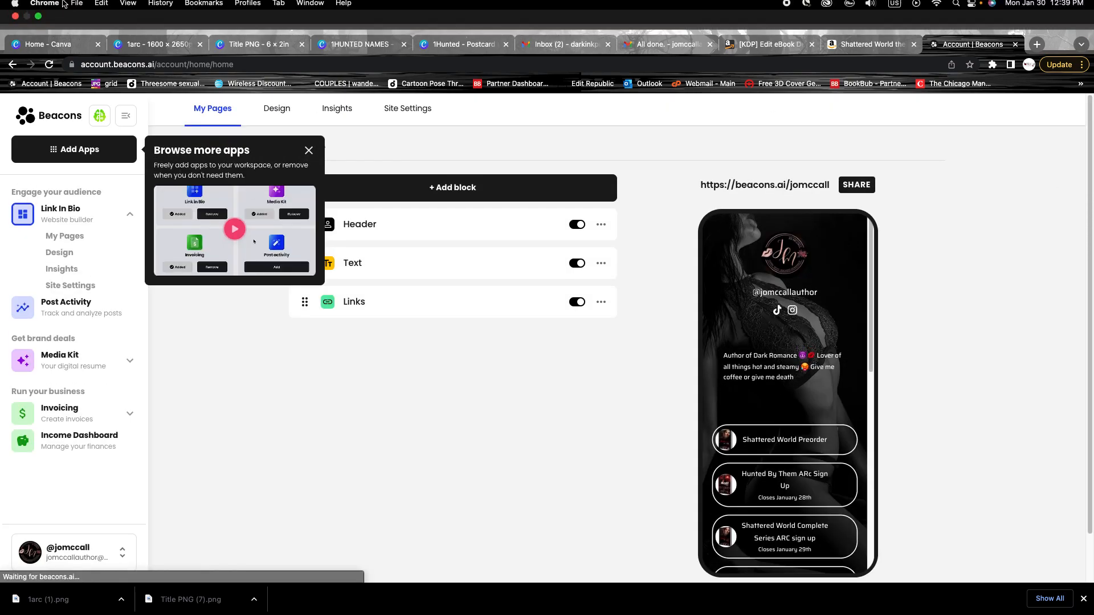
Browse the saved designs on the Canva home page and open the "DELTA FEED DISTRIBUTOR MAKES" design
click(159, 46)
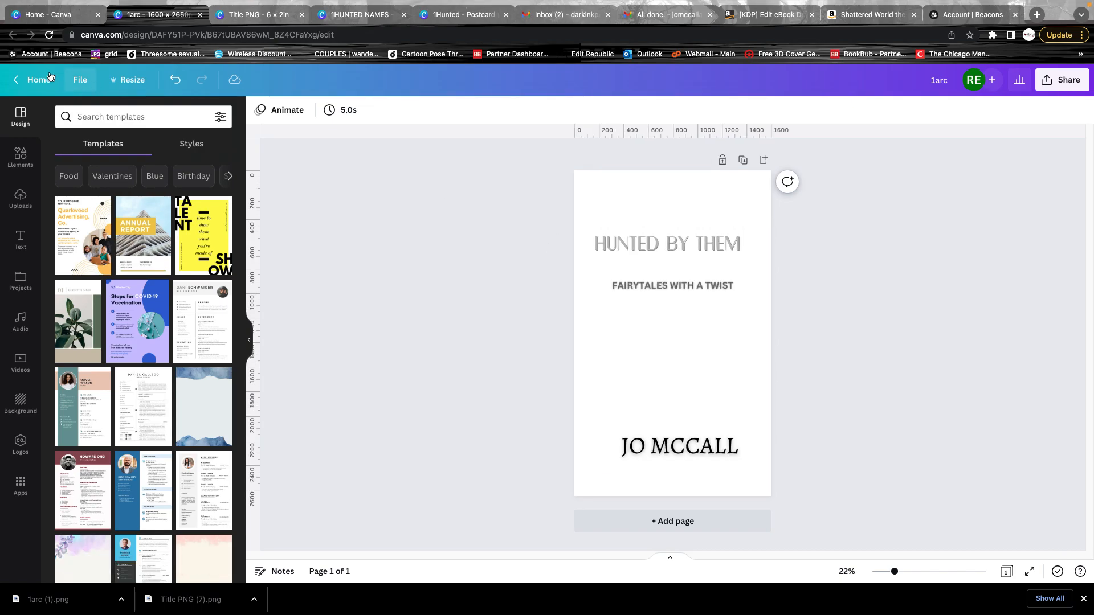
click(44, 15)
scroll(721, 288, down, 10)
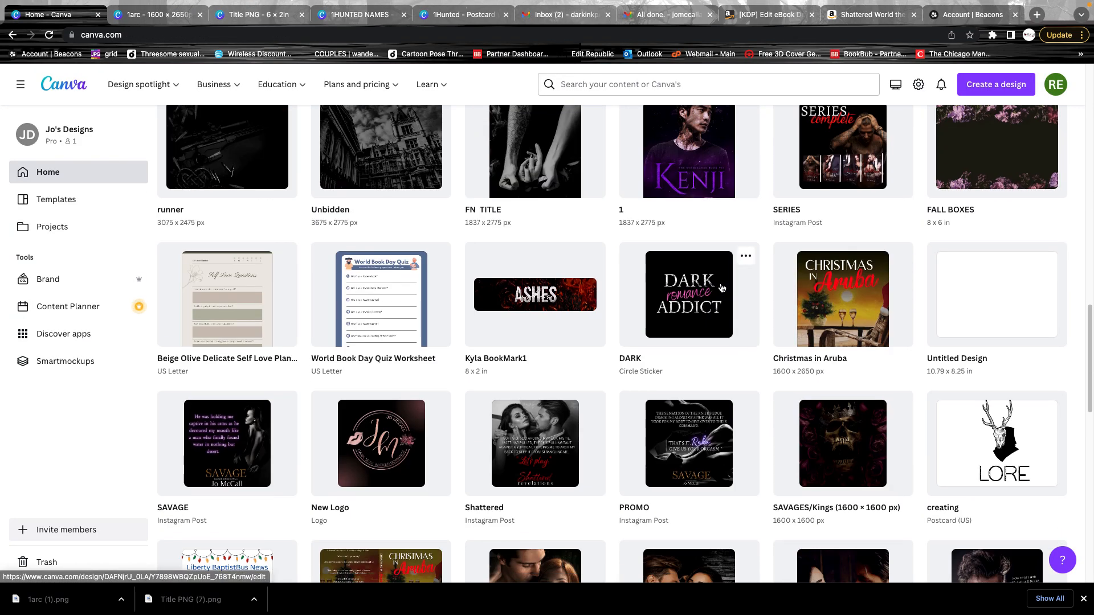
scroll(722, 288, down, 5)
scroll(721, 288, down, 8)
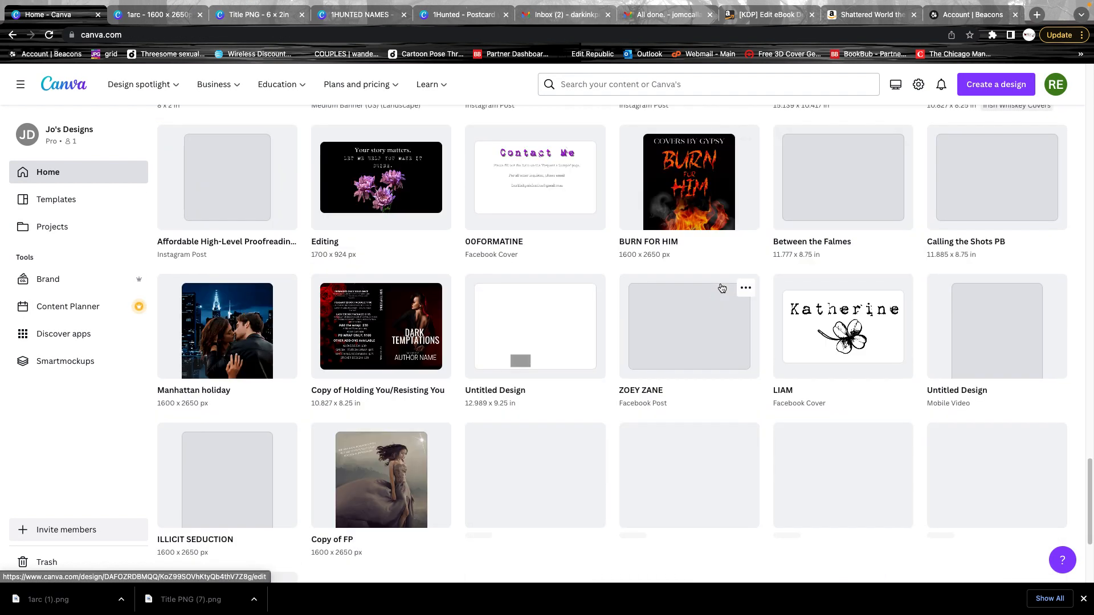
scroll(722, 288, up, 10)
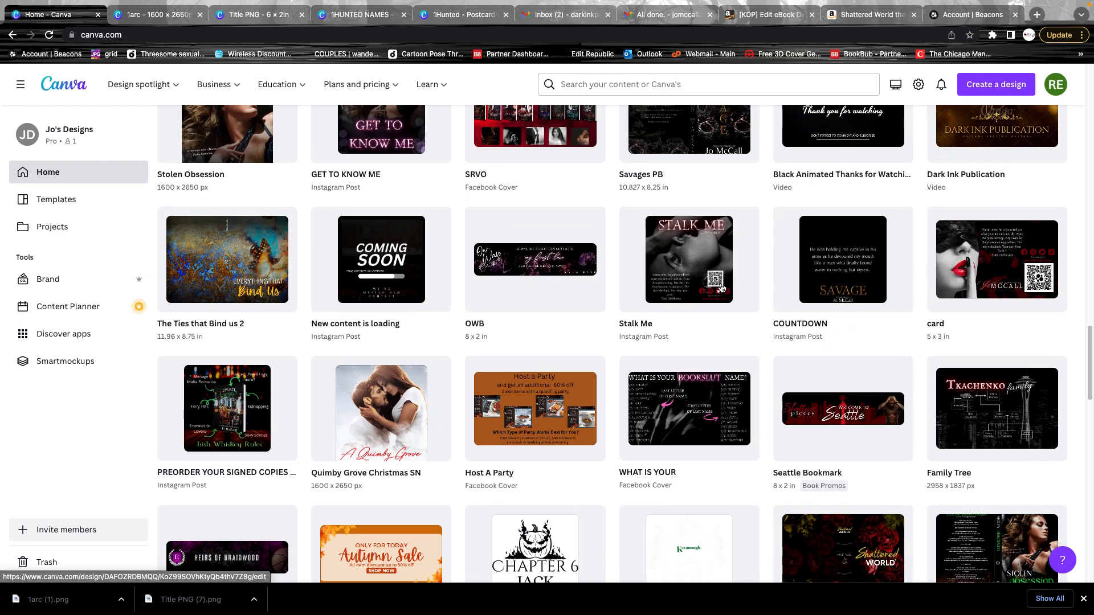
scroll(721, 288, up, 5)
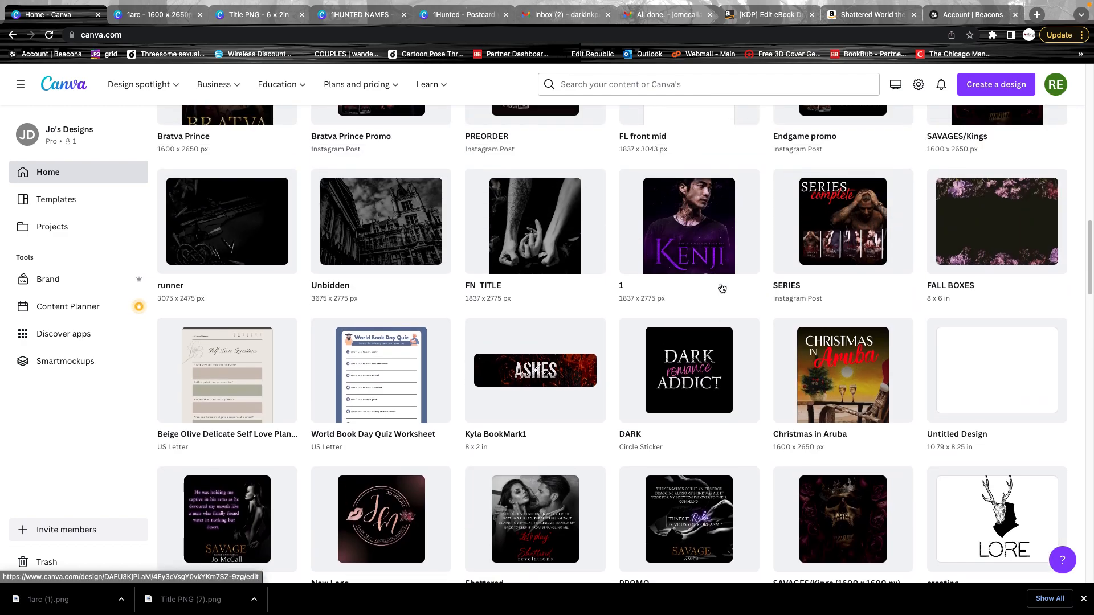
scroll(722, 288, up, 3)
scroll(721, 288, down, 10)
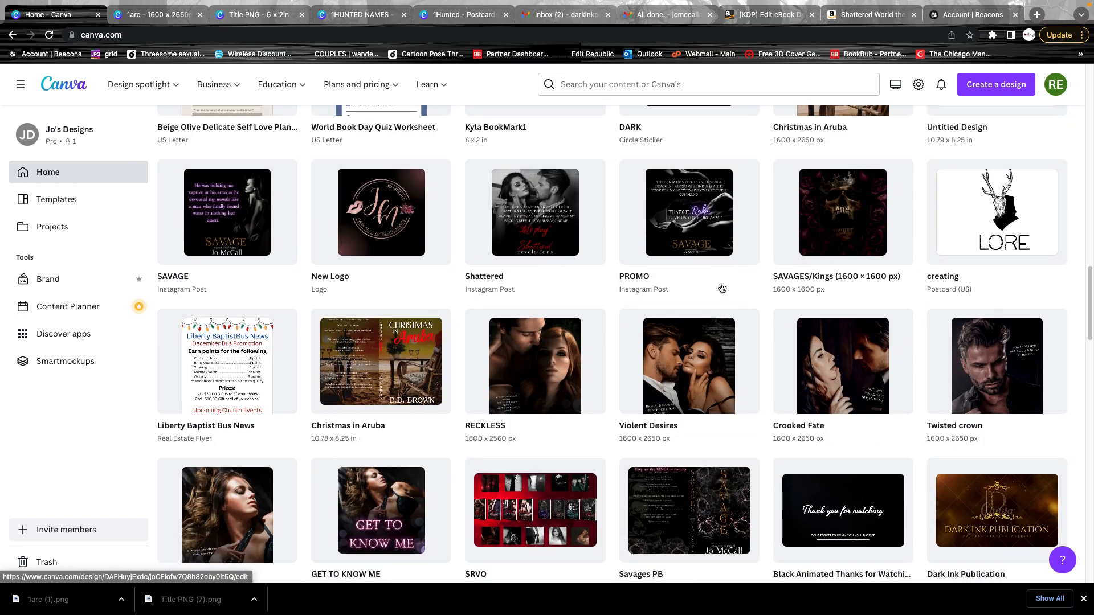
scroll(721, 288, down, 15)
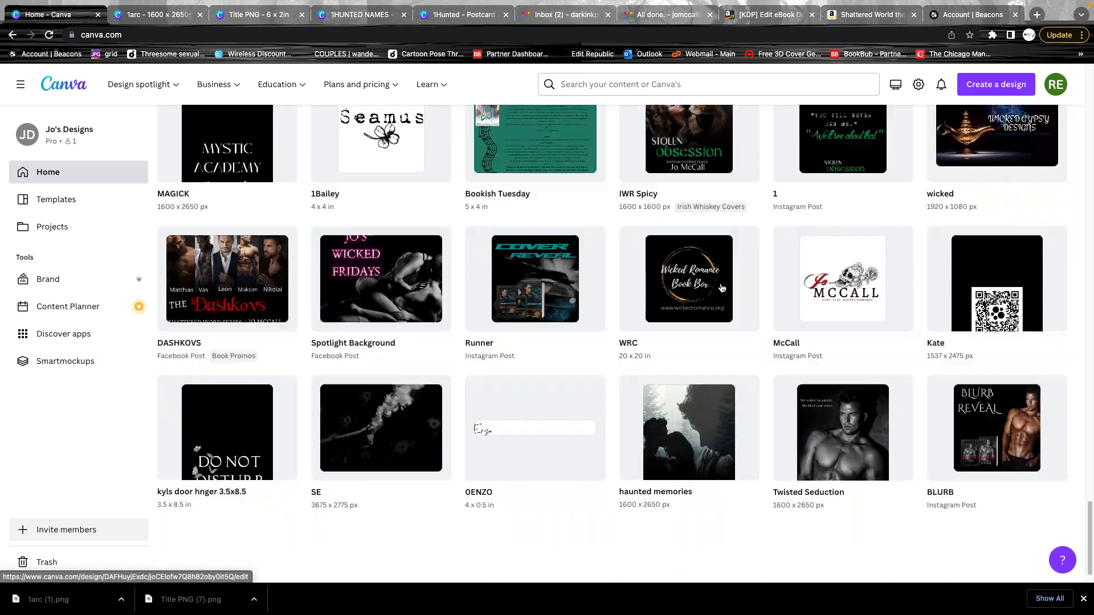
scroll(722, 287, down, 5)
scroll(722, 288, up, 3)
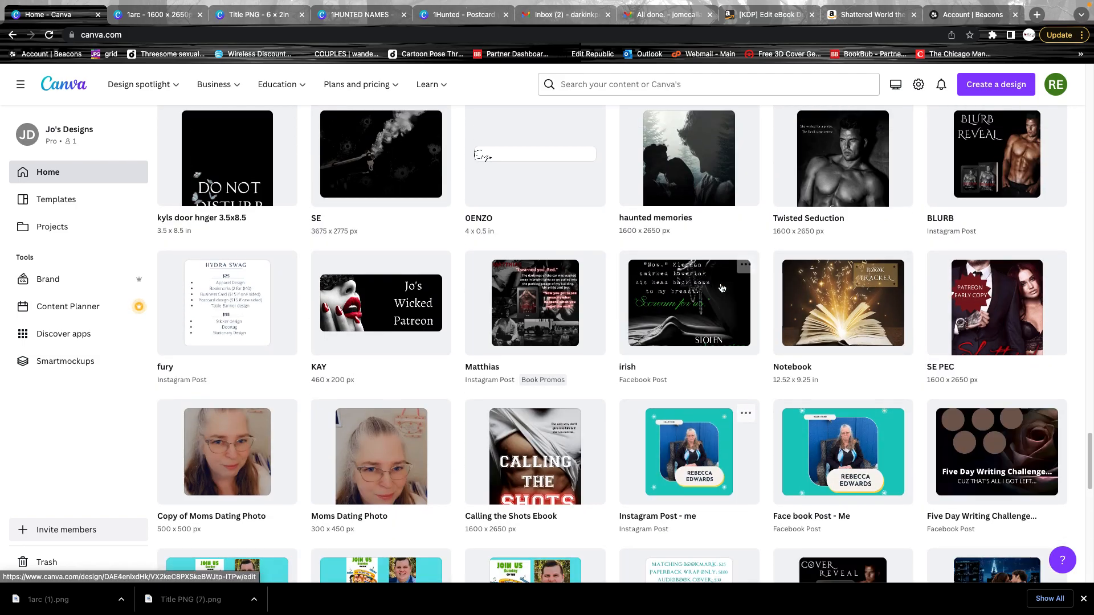
scroll(722, 288, down, 15)
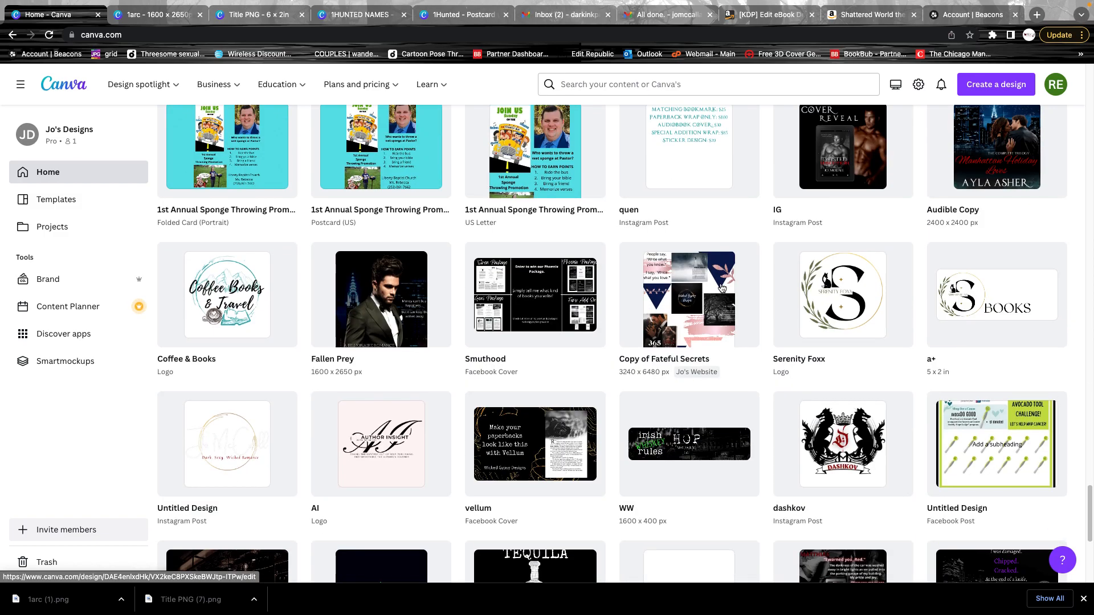
scroll(722, 288, down, 5)
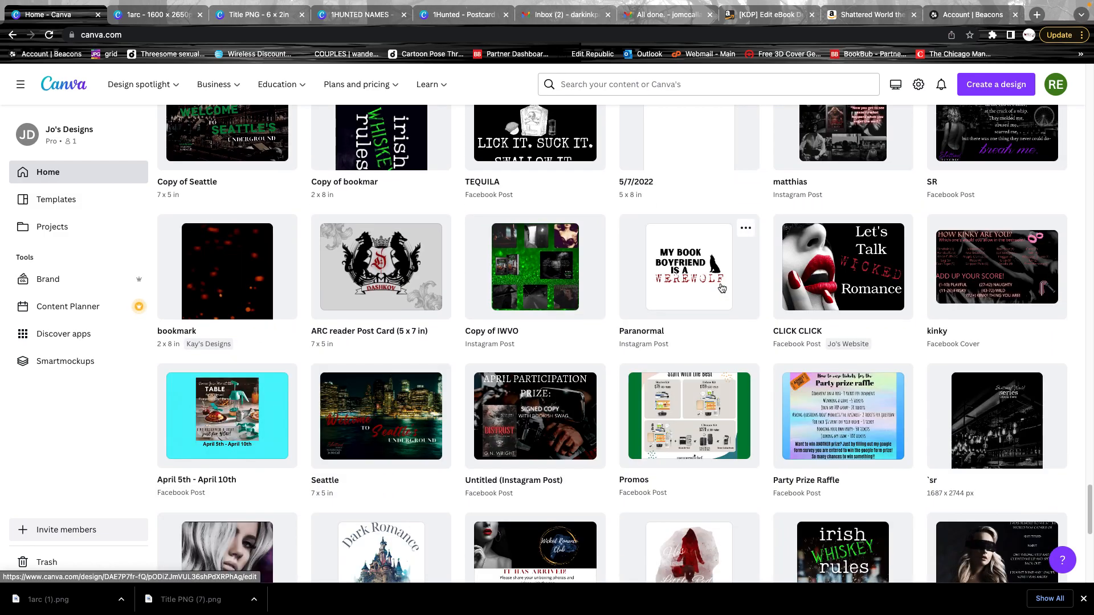
scroll(722, 287, down, 10)
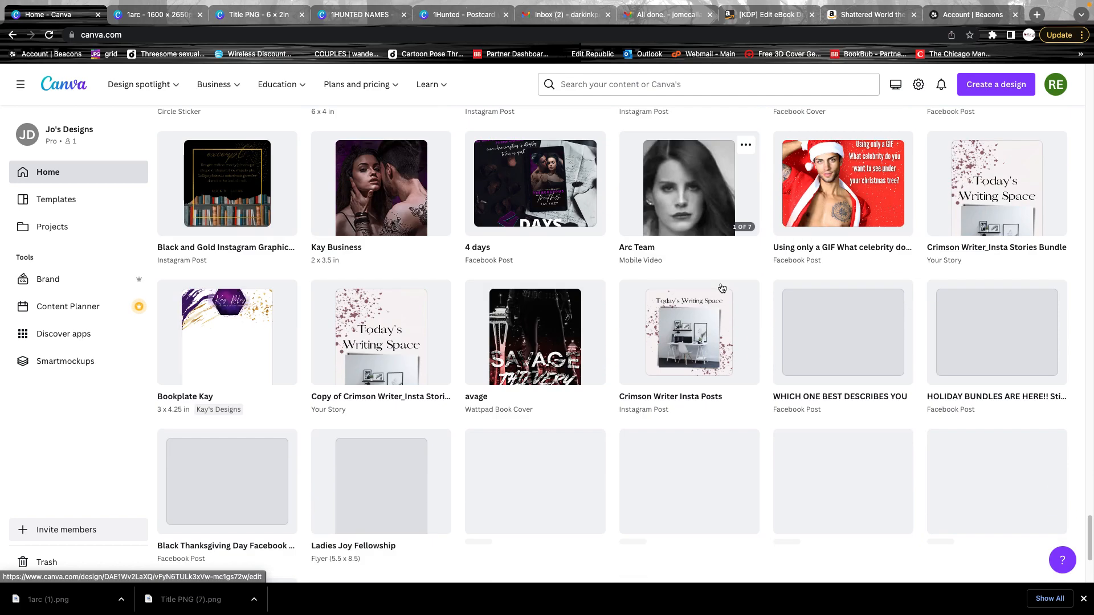
scroll(721, 287, down, 7)
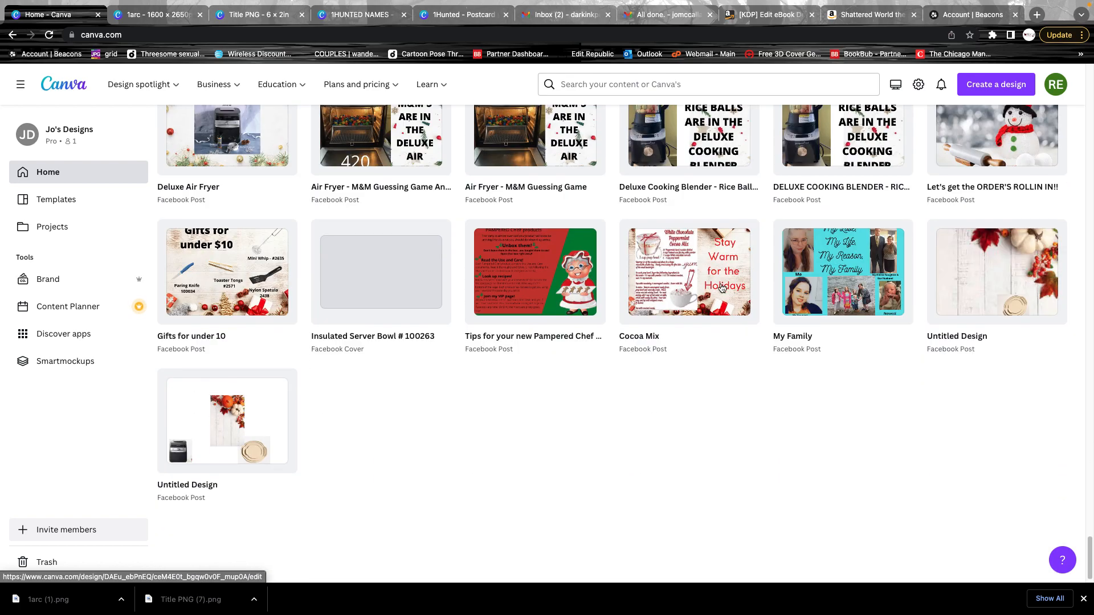
scroll(722, 287, down, 3)
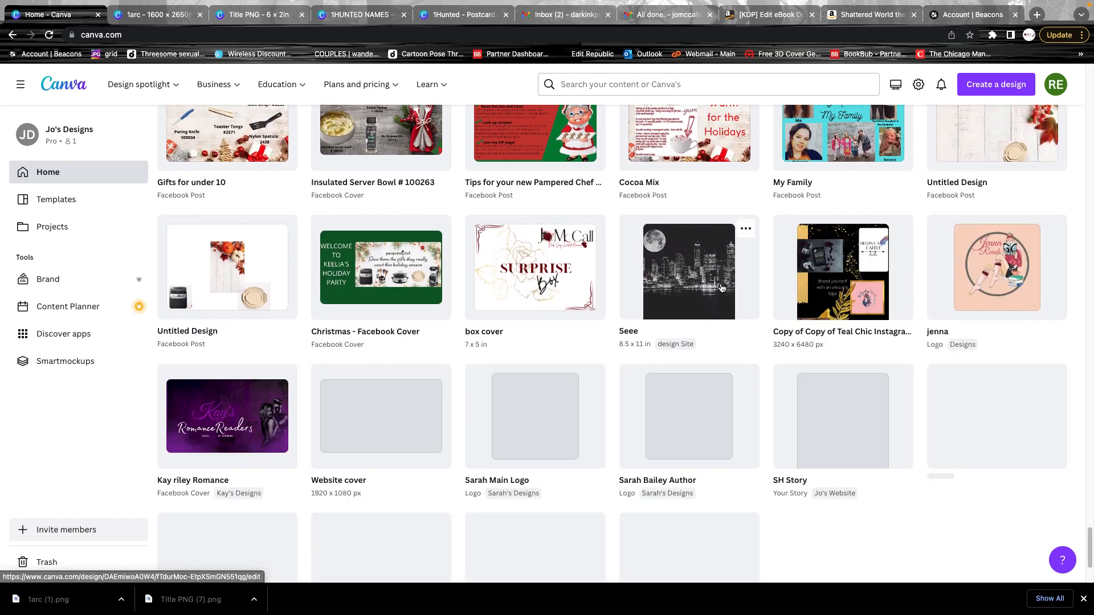
scroll(721, 287, down, 1)
scroll(721, 288, down, 20)
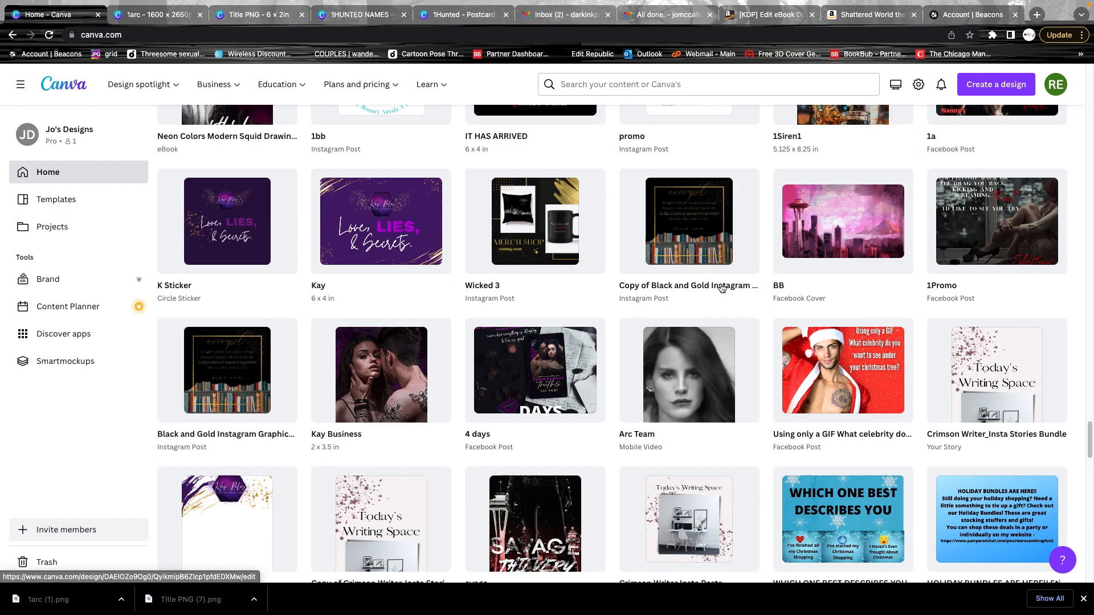
scroll(722, 288, up, 3)
scroll(721, 287, up, 14)
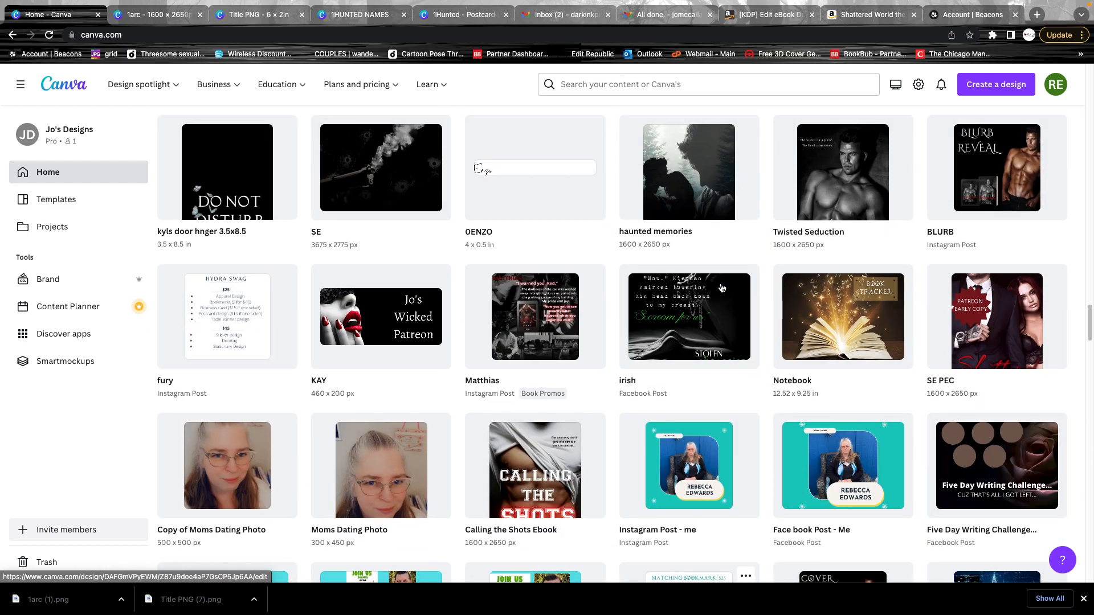
scroll(722, 287, up, 4)
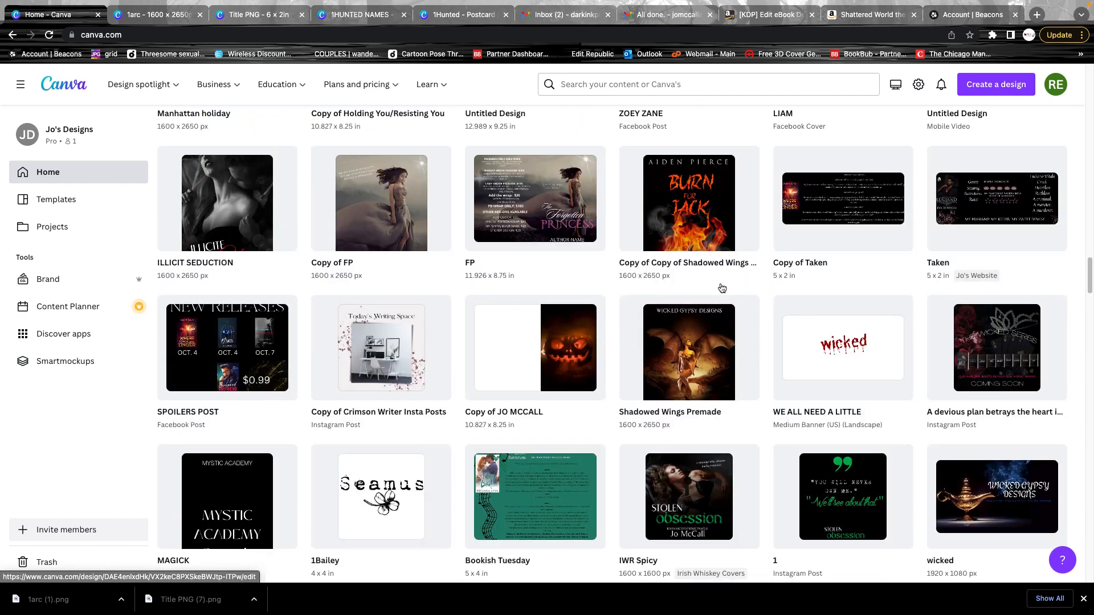
scroll(512, 299, up, 5)
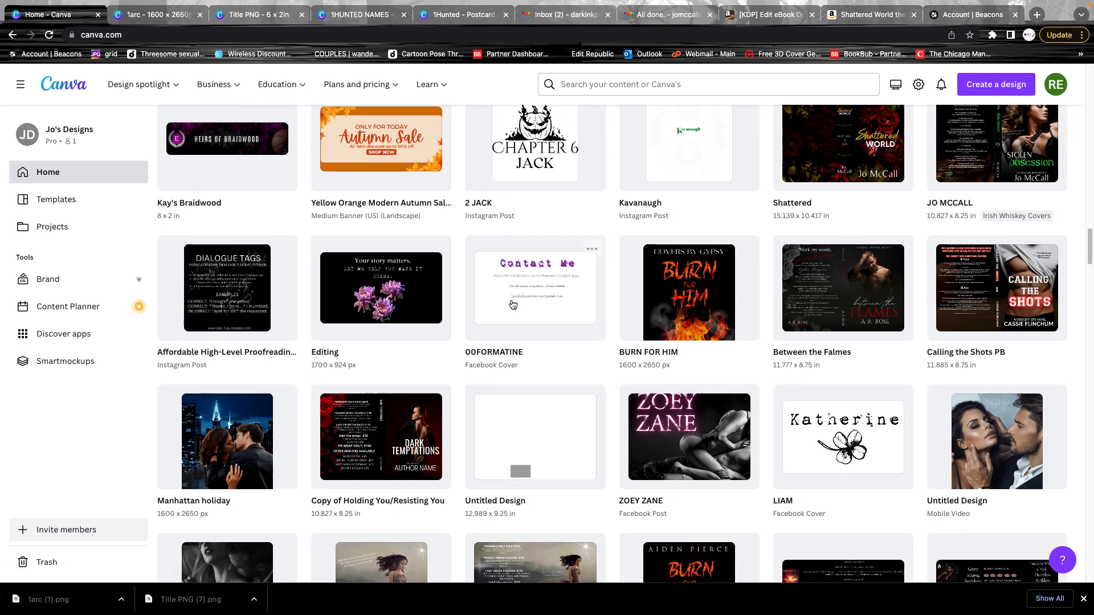
scroll(513, 305, up, 4)
scroll(513, 305, up, 5)
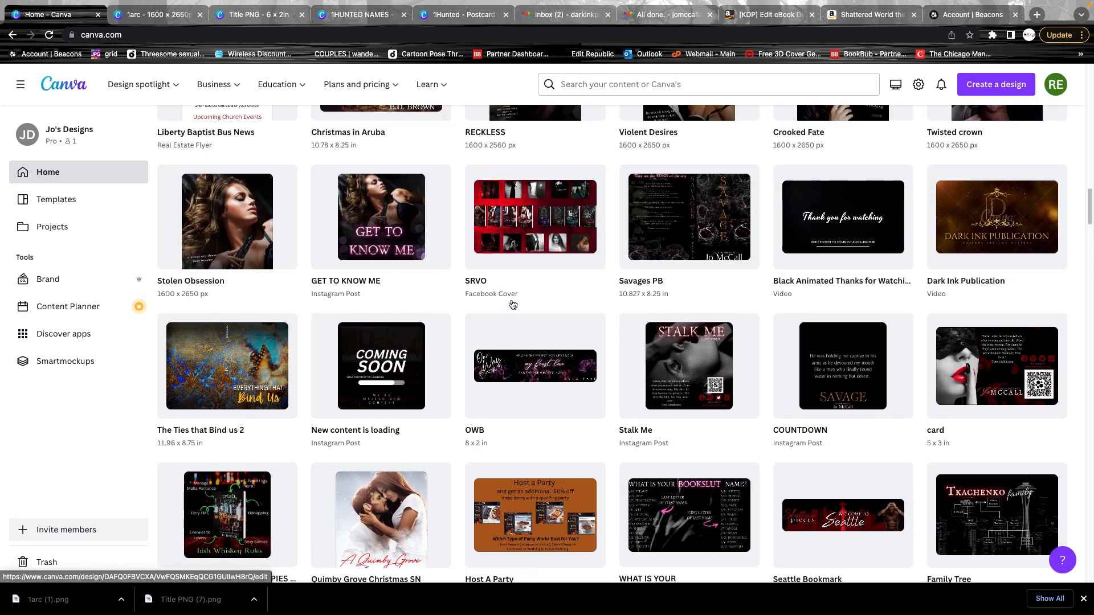
scroll(512, 303, up, 8)
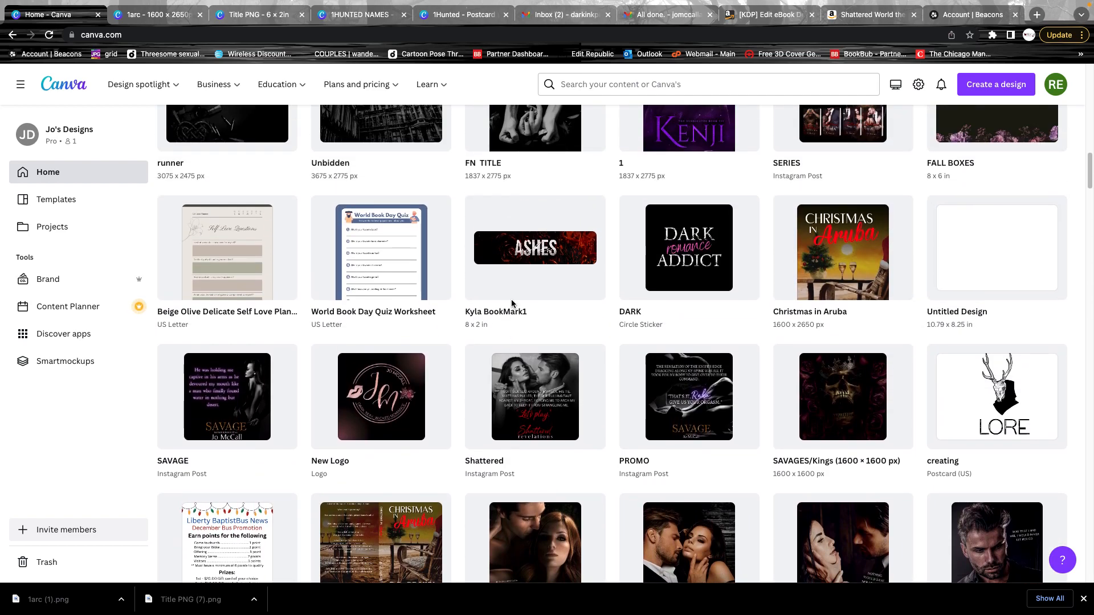
scroll(512, 305, up, 7)
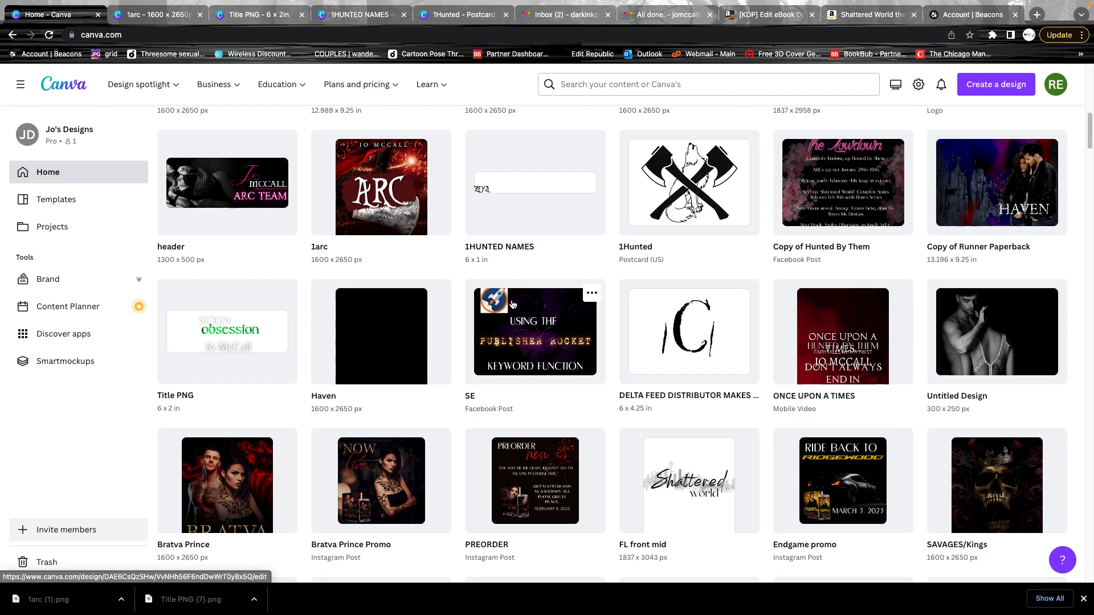
scroll(513, 305, up, 8)
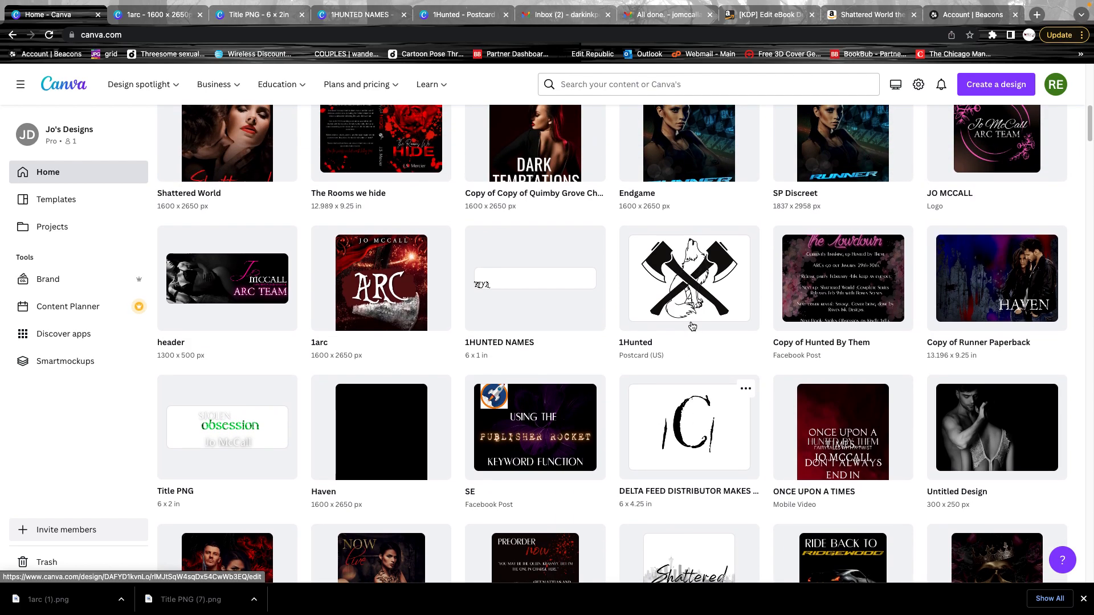
scroll(684, 319, down, 5)
click(682, 314)
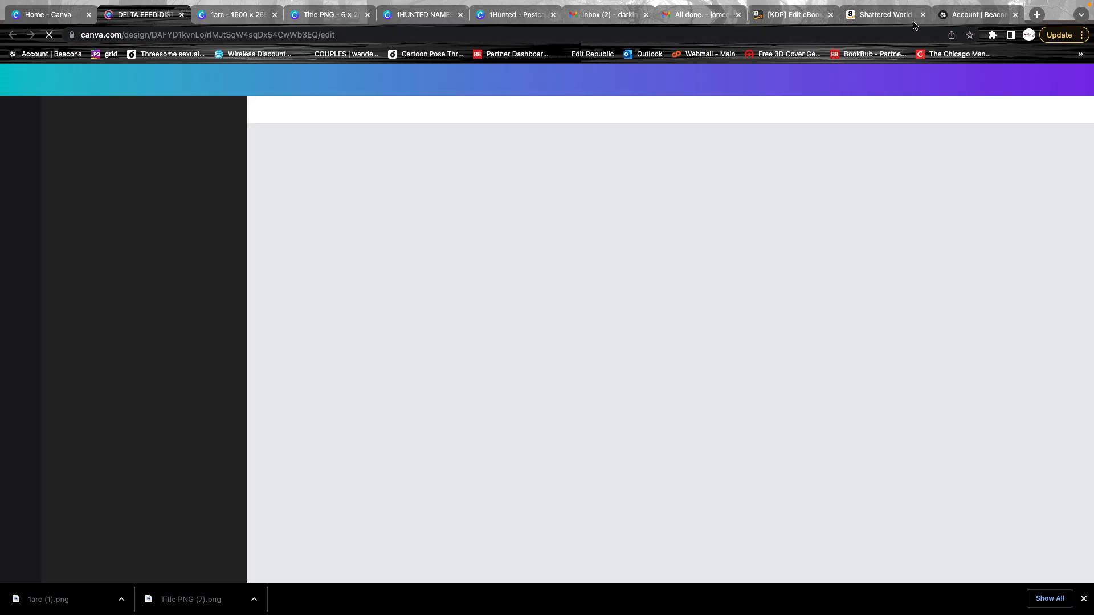
Look through the Beacons account's insights, site settings, pages, design options and account menu for a QR code option
click(963, 14)
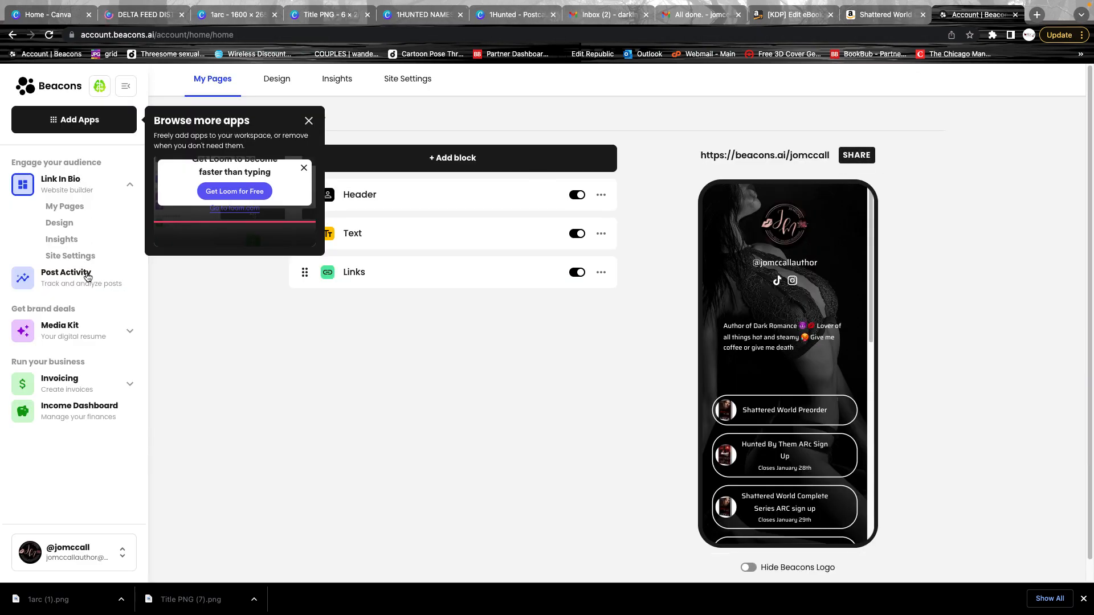
click(308, 120)
click(336, 80)
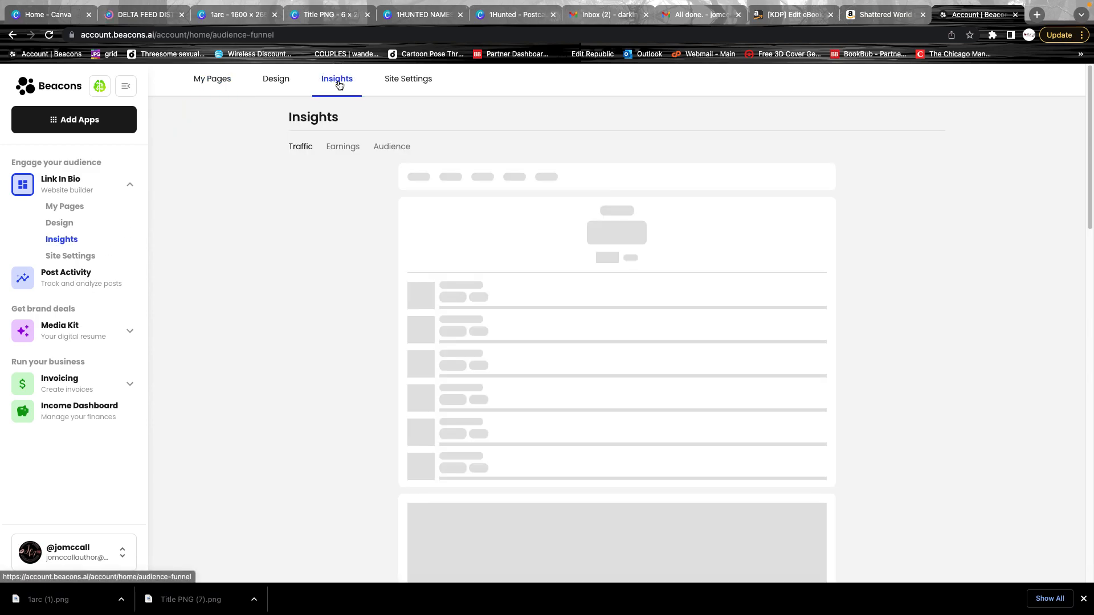
click(405, 80)
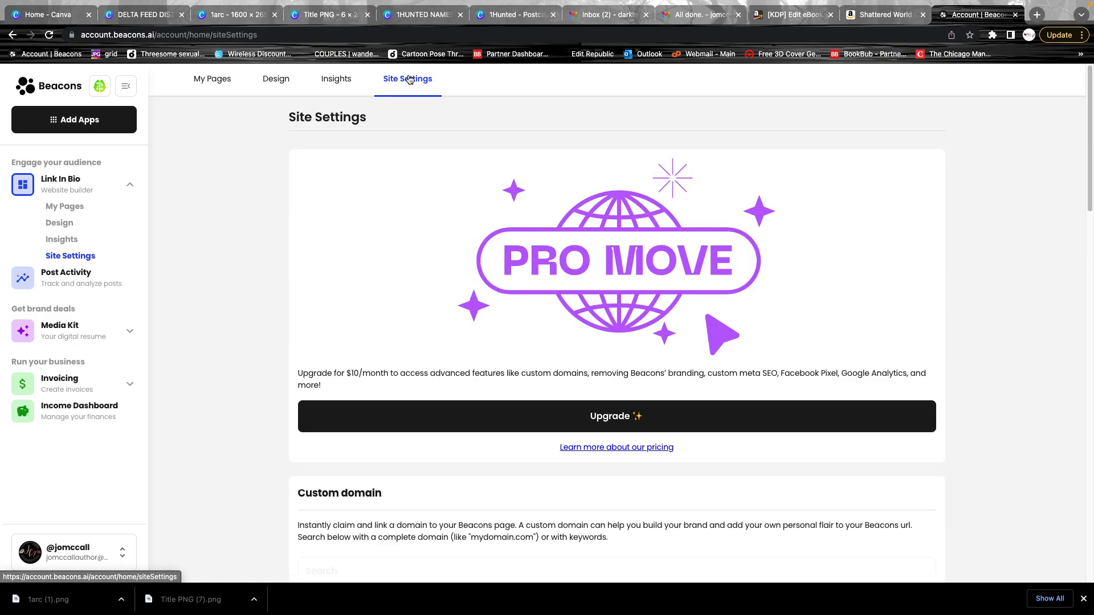
click(280, 81)
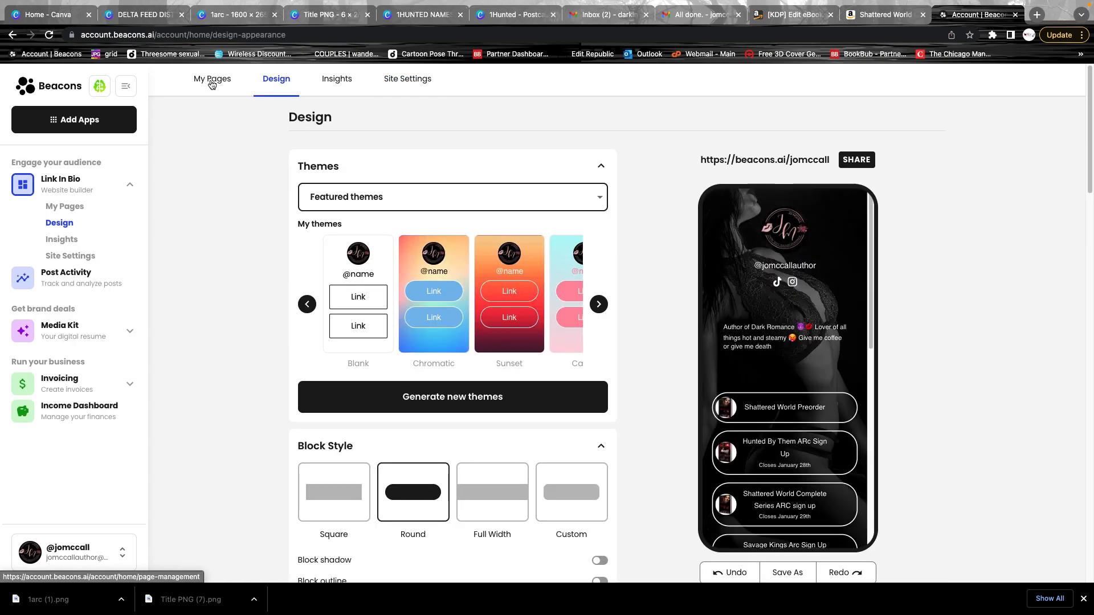
click(213, 80)
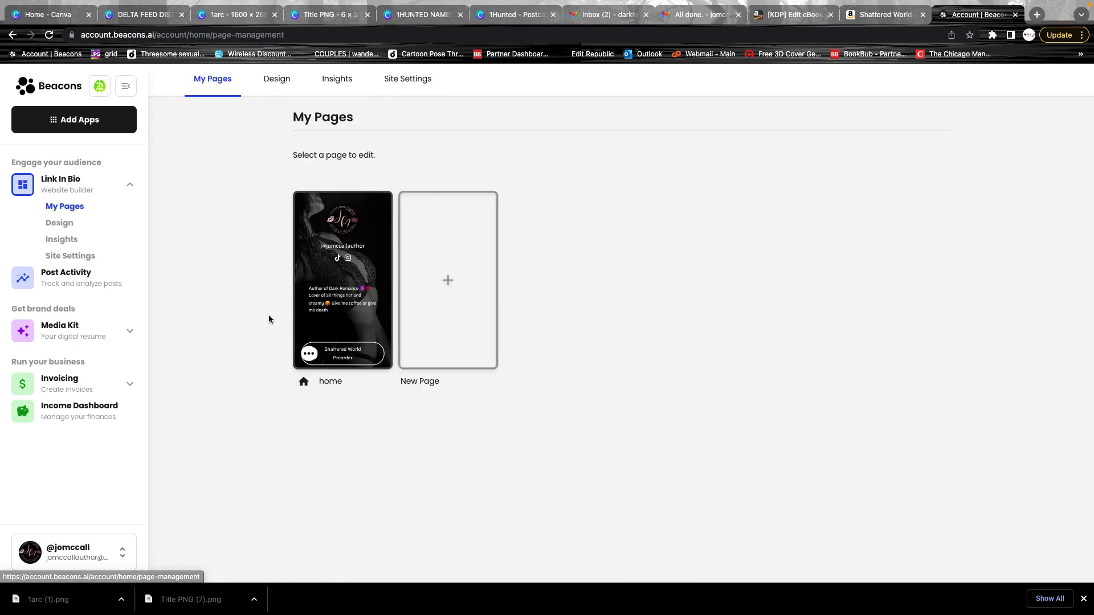
click(279, 82)
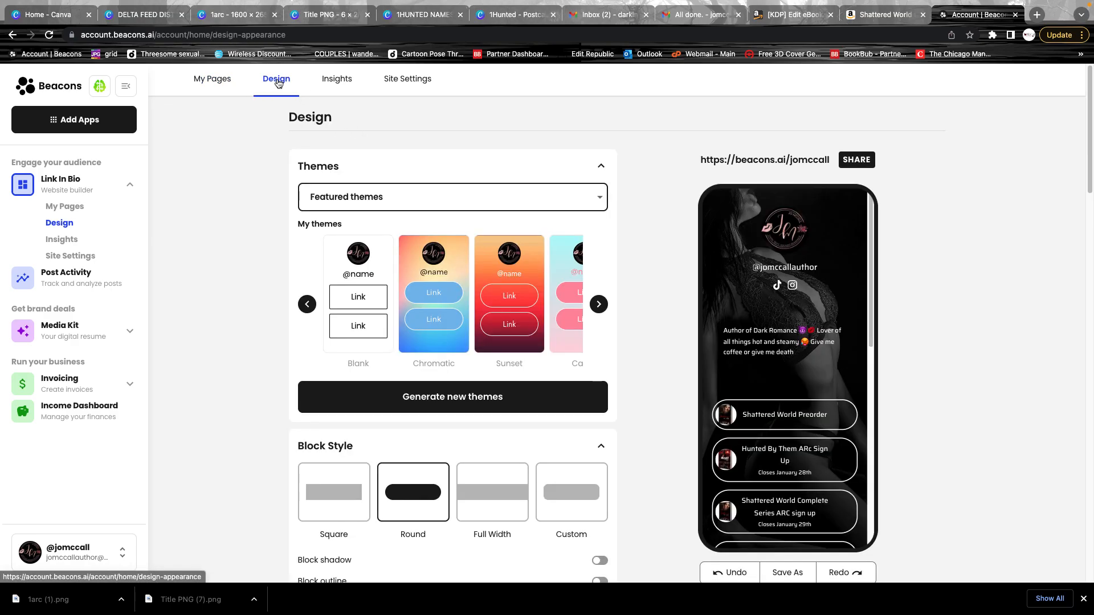
click(126, 86)
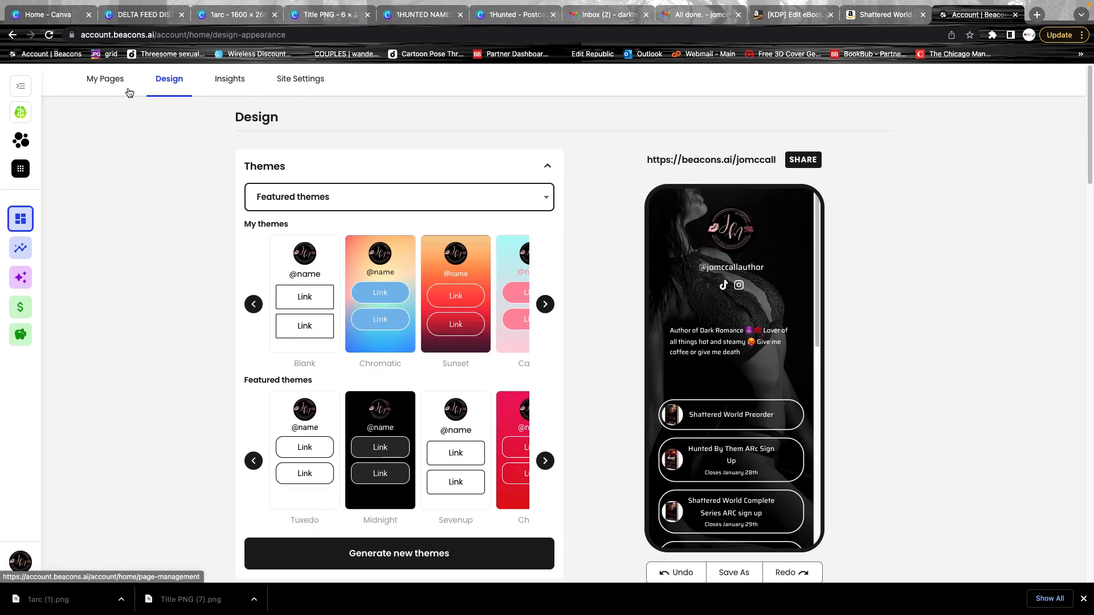
click(21, 88)
scroll(730, 396, down, 5)
scroll(719, 387, up, 5)
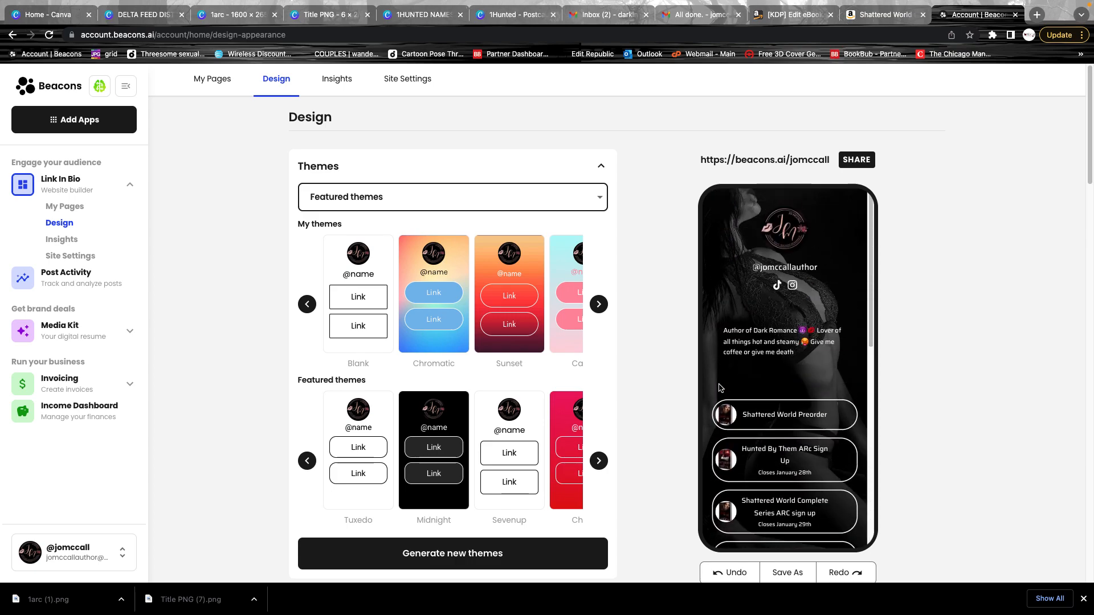
click(68, 560)
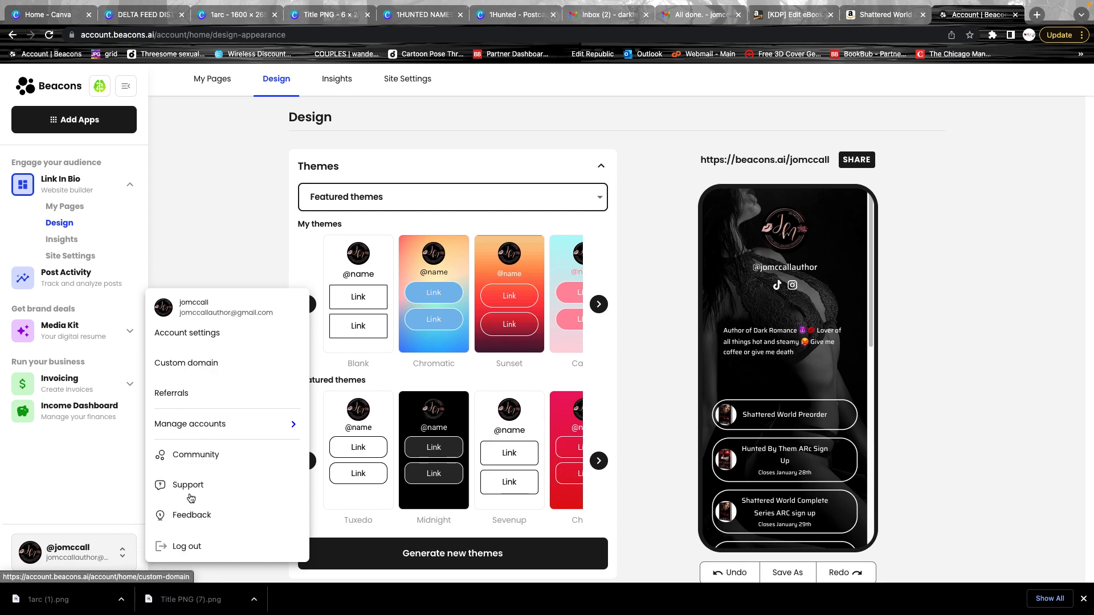
click(82, 495)
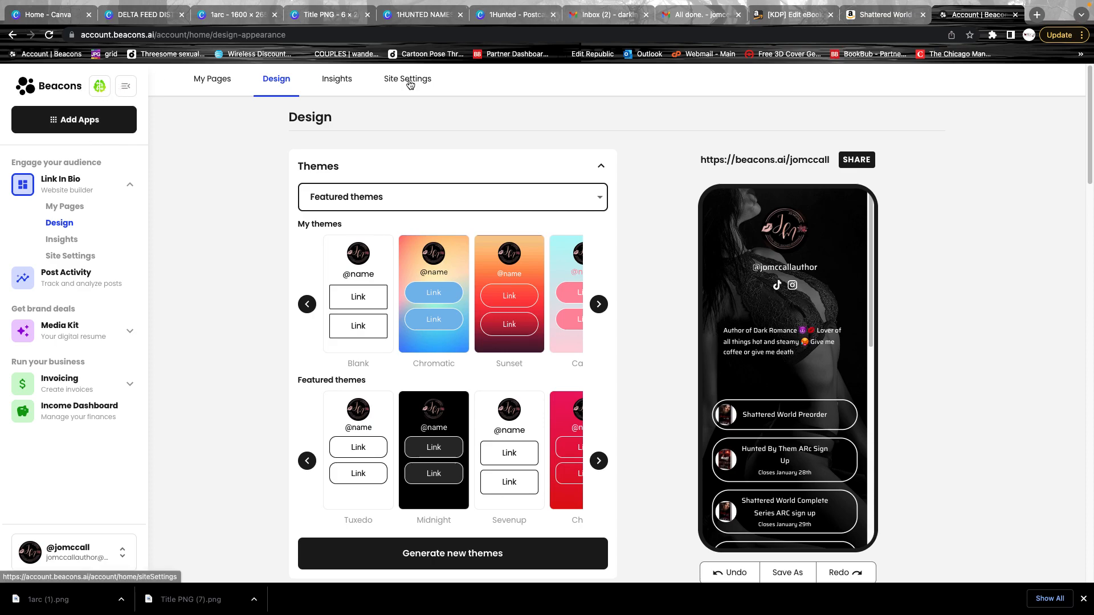
Open the sharing options for the Beacons page, show its QR code and copy the code image
scroll(834, 392, down, 3)
scroll(833, 392, down, 5)
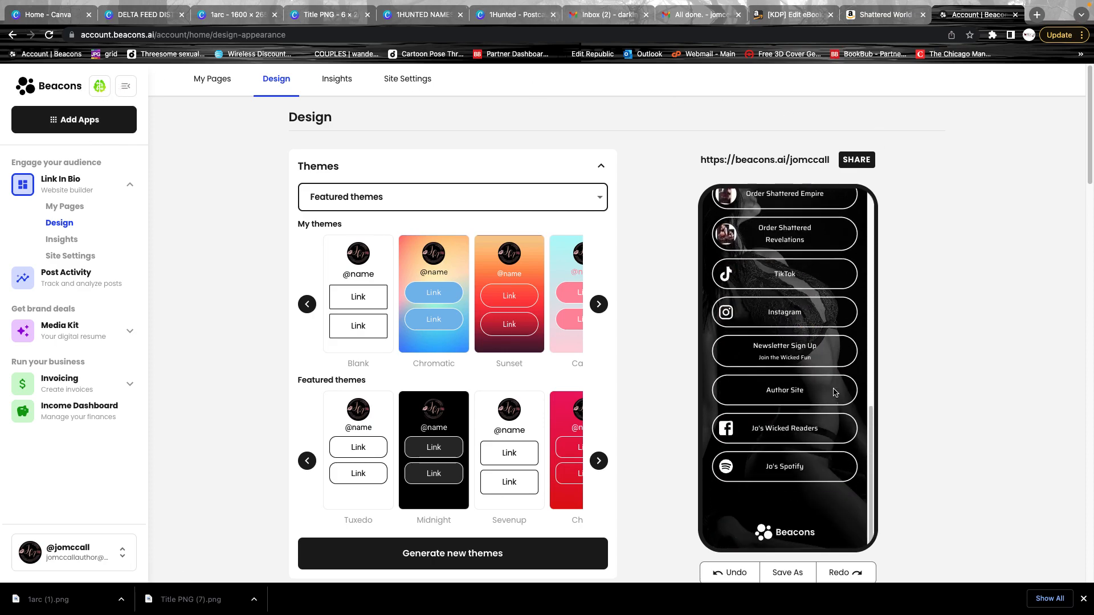
scroll(876, 340, up, 10)
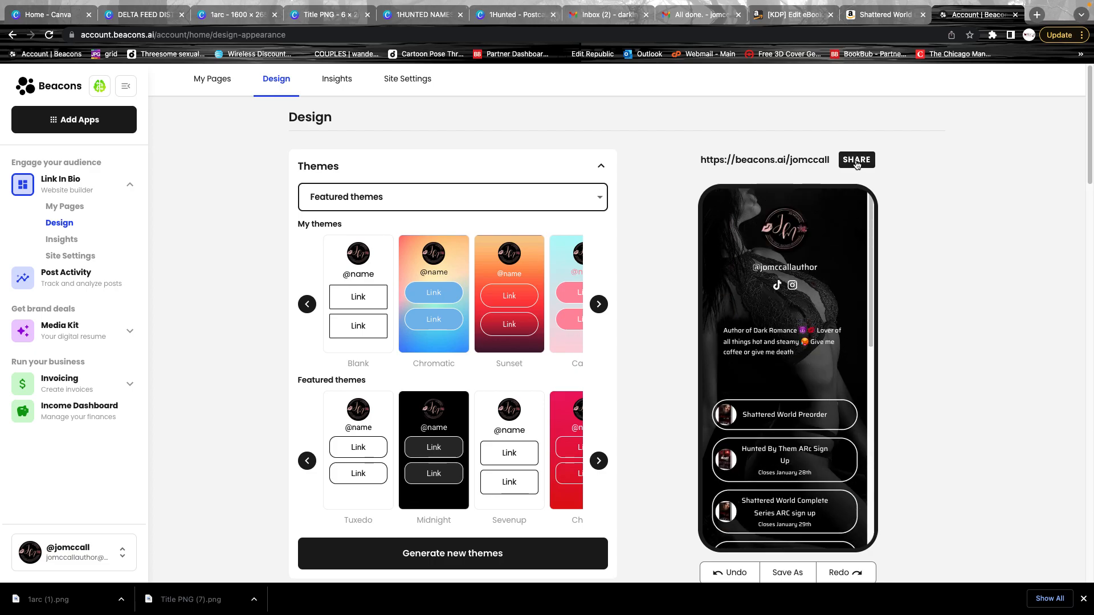
click(857, 162)
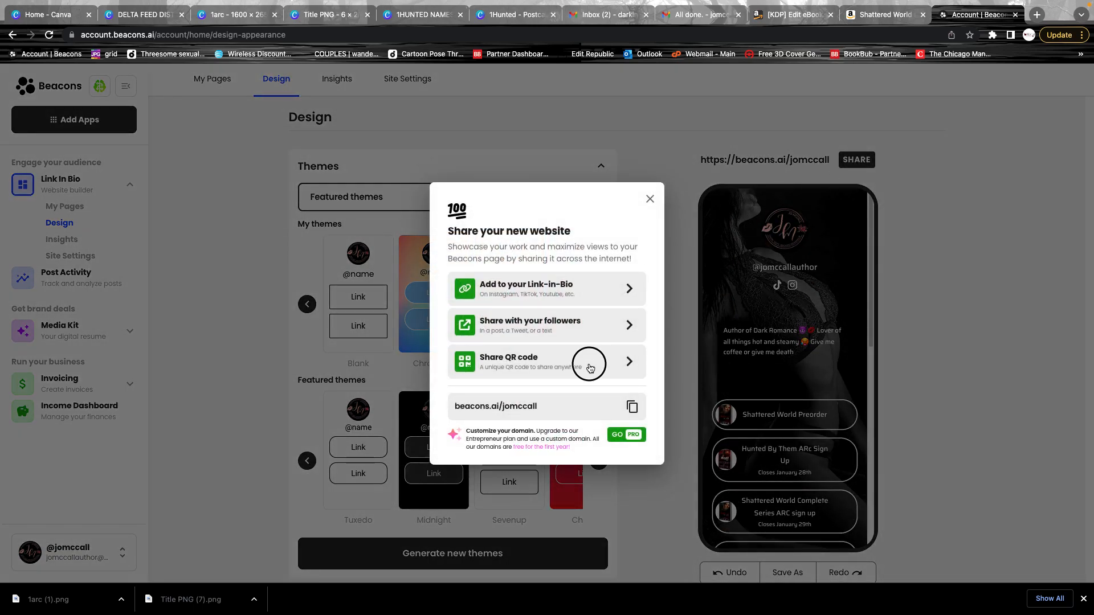
click(590, 368)
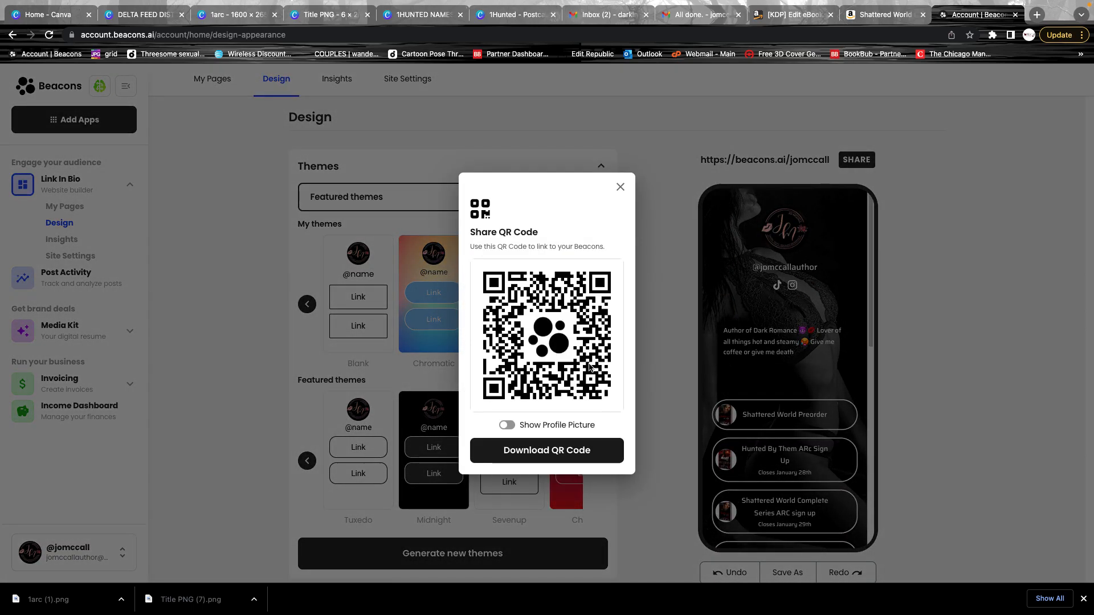
right_click(525, 329)
click(539, 357)
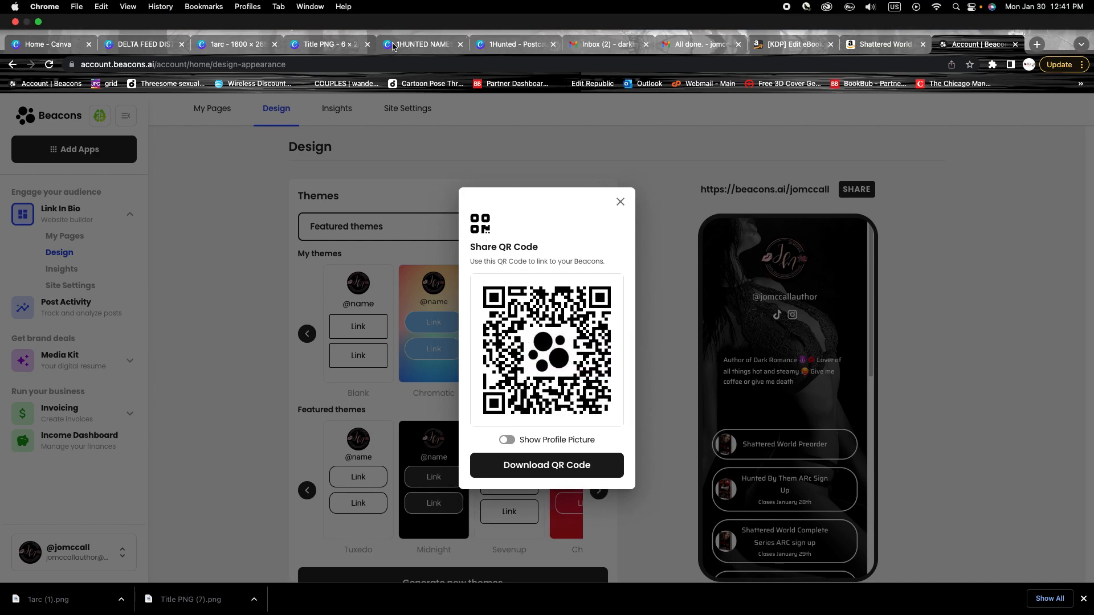
Replace the lettering in the Canva design "DELTA FEED DISTRIBUTOR MAKES" with the copied QR code, placed in the upper middle of the page
click(393, 47)
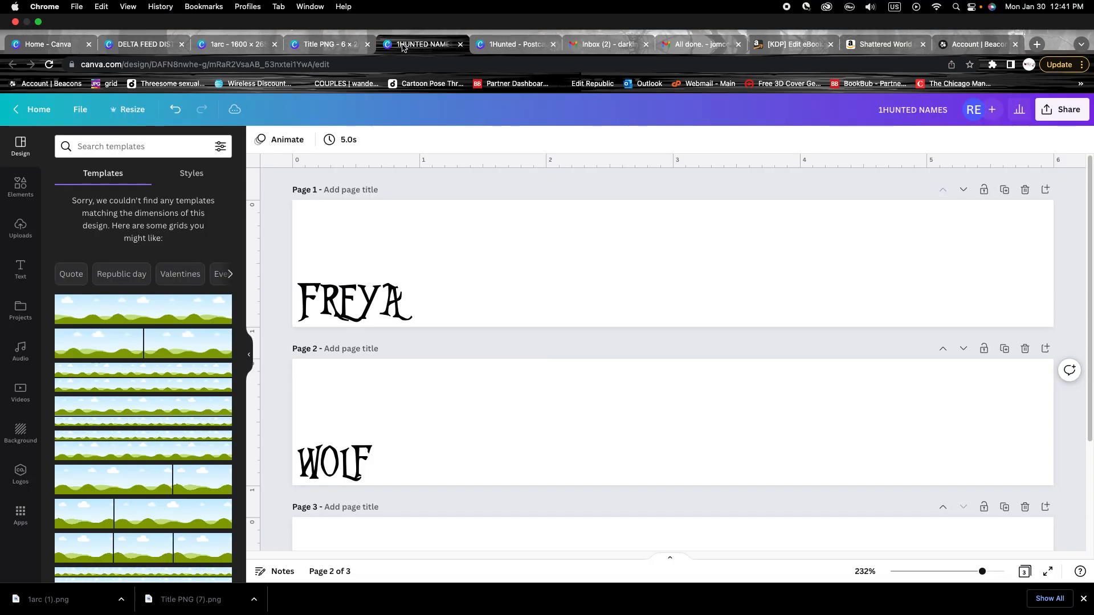
click(242, 16)
click(307, 16)
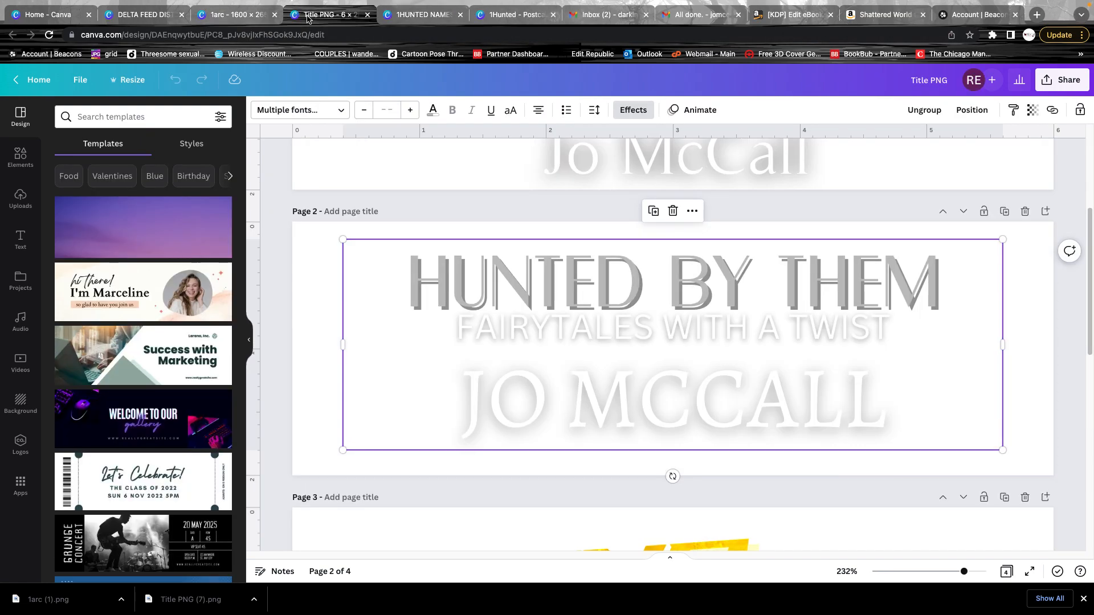
click(150, 18)
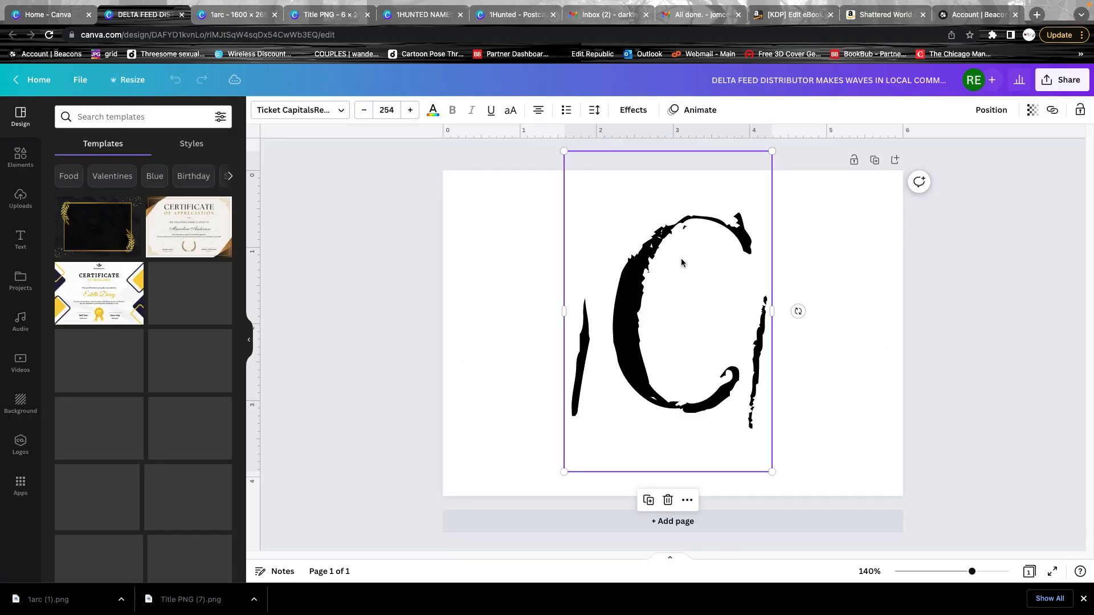
key(ctrl+v)
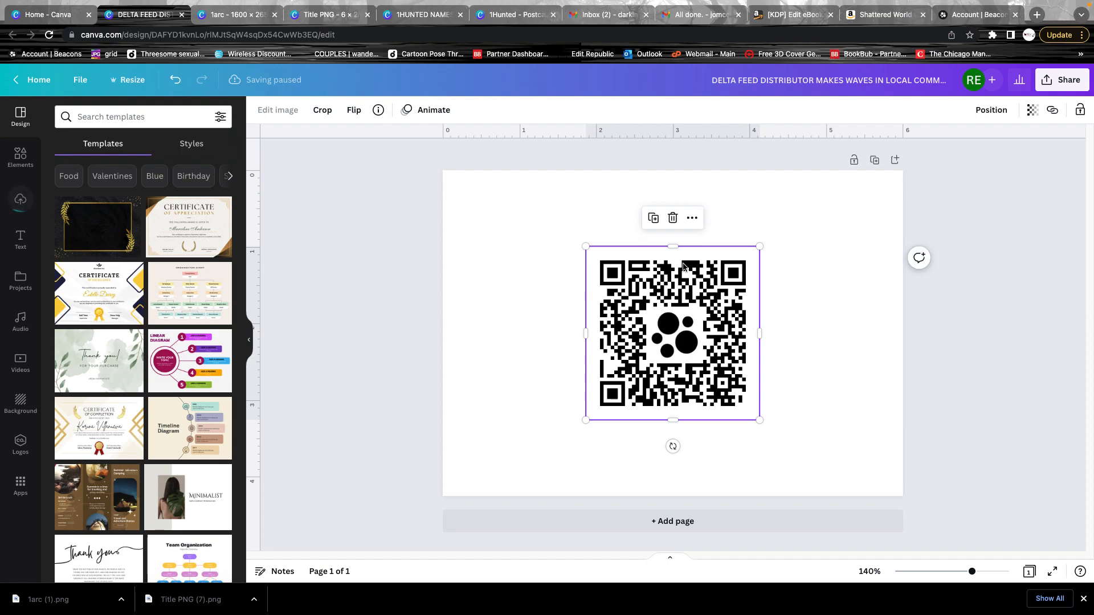
drag(713, 311, 719, 250)
click(828, 292)
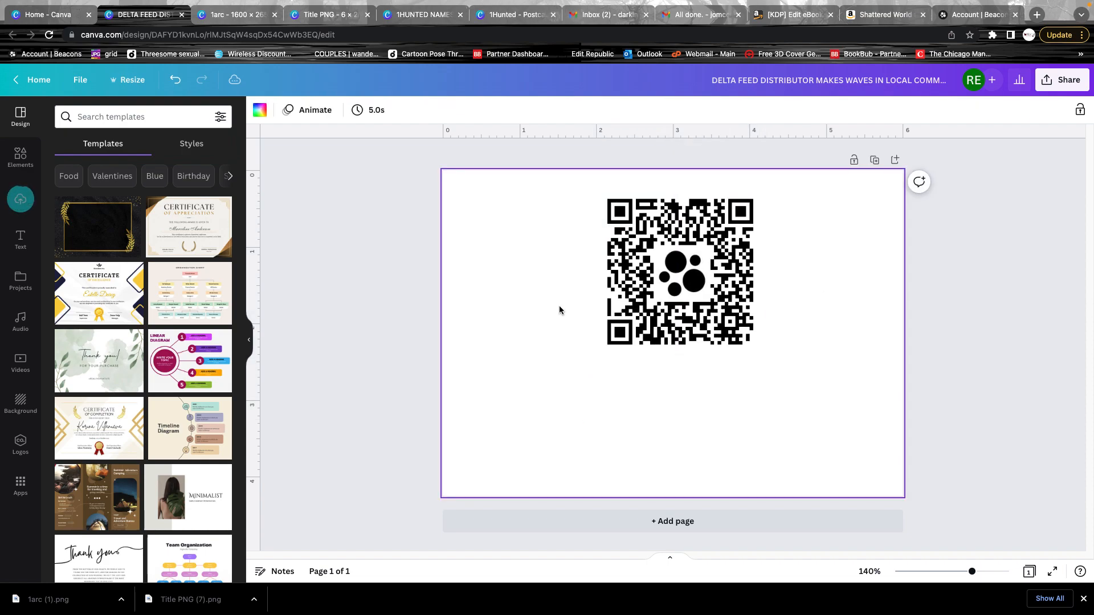
Look through the saved designs on the Canva home page for an existing Stalk Me graphic with a QR code
click(64, 22)
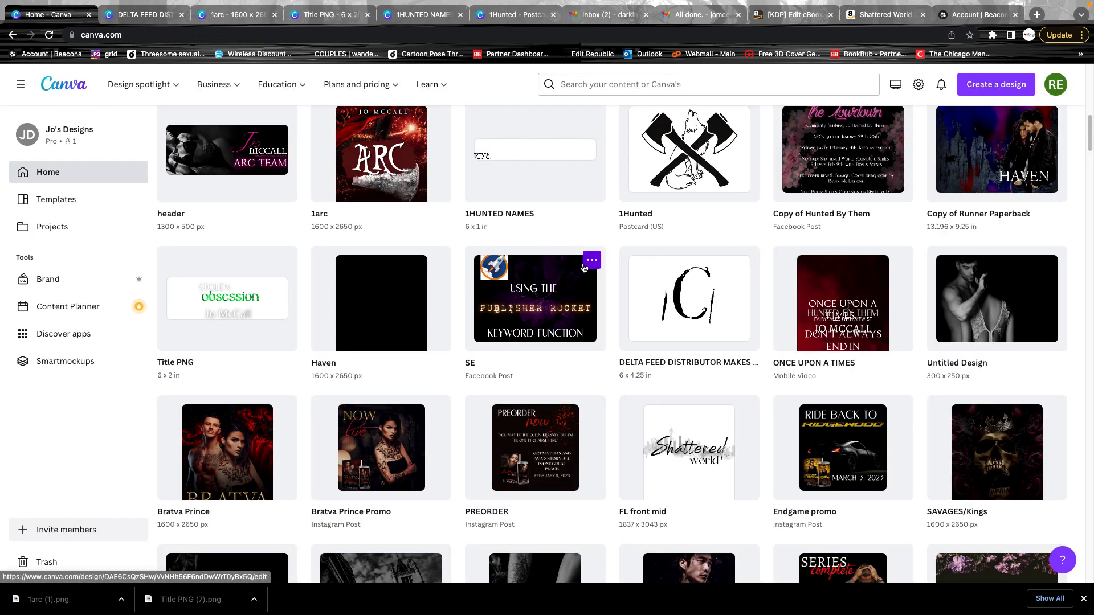
scroll(583, 261, down, 10)
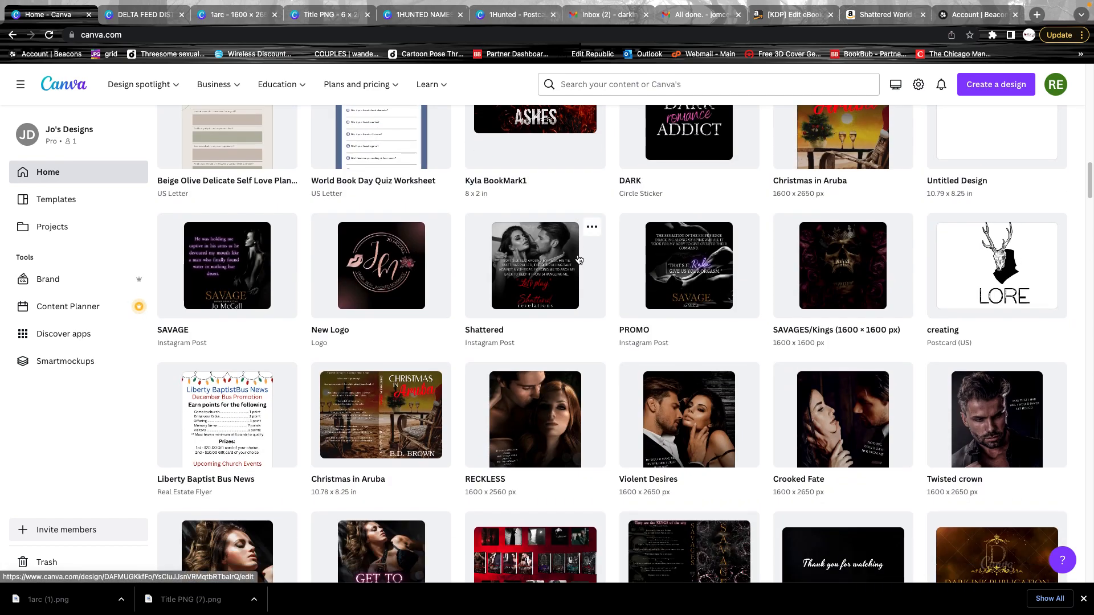
scroll(579, 260, down, 10)
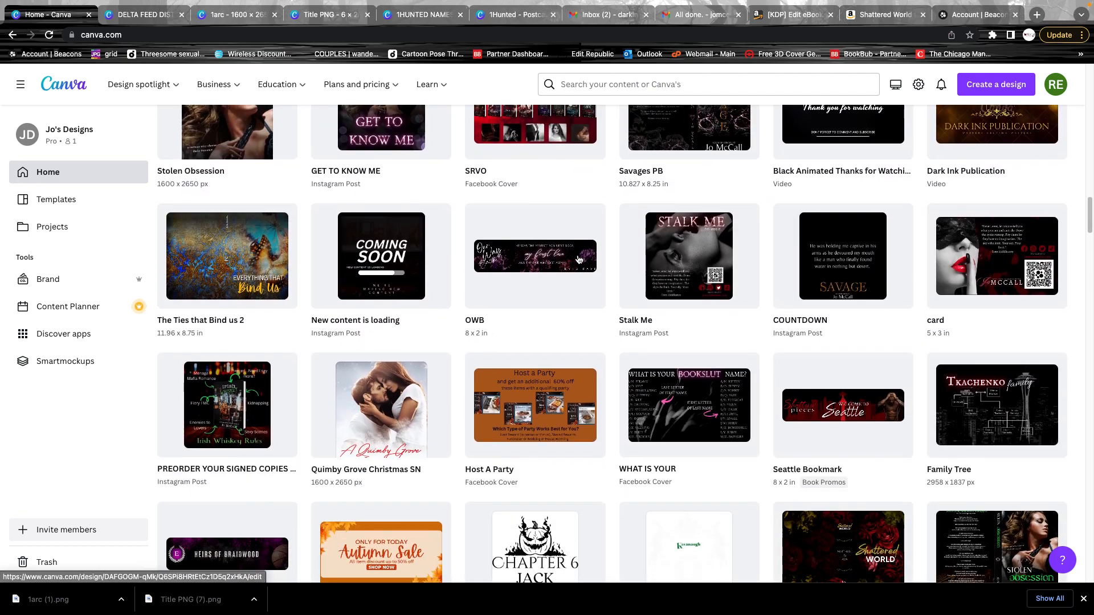
scroll(579, 259, down, 5)
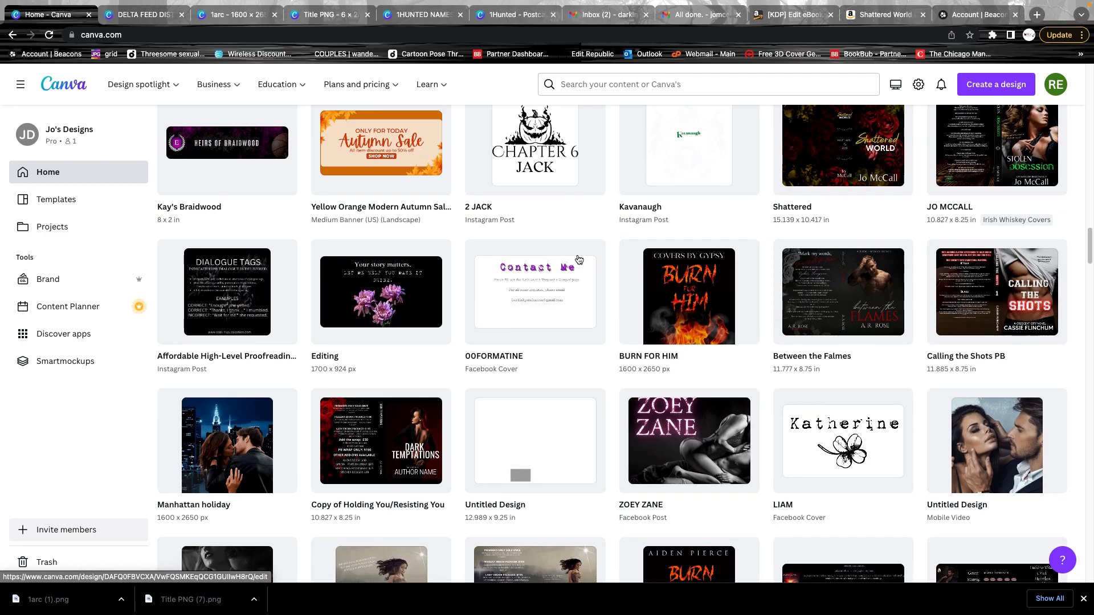
scroll(579, 260, down, 8)
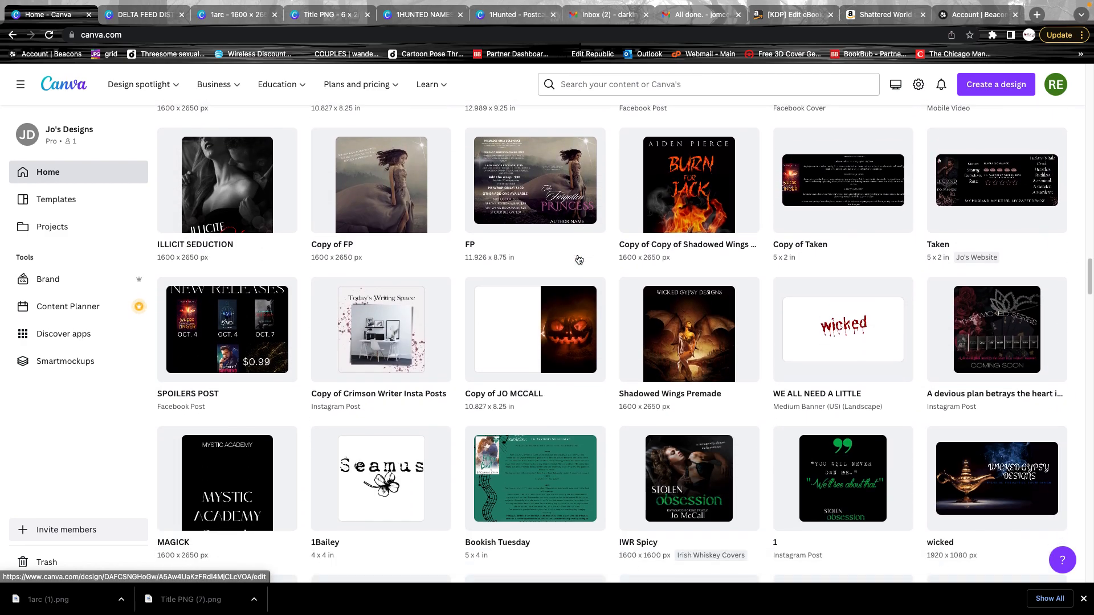
scroll(579, 260, down, 3)
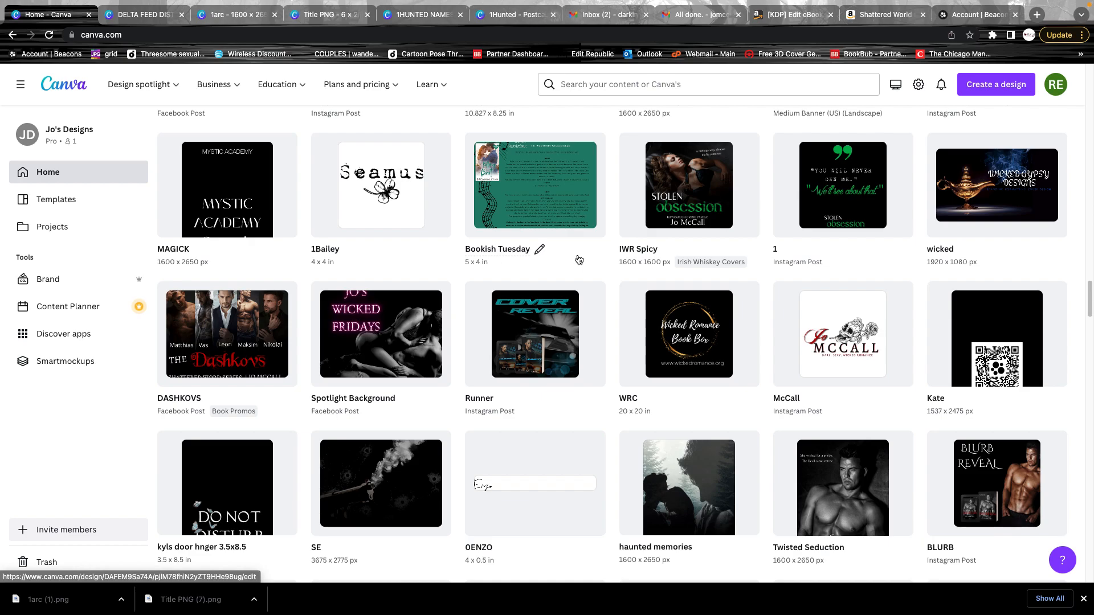
scroll(579, 259, down, 3)
scroll(578, 259, down, 1)
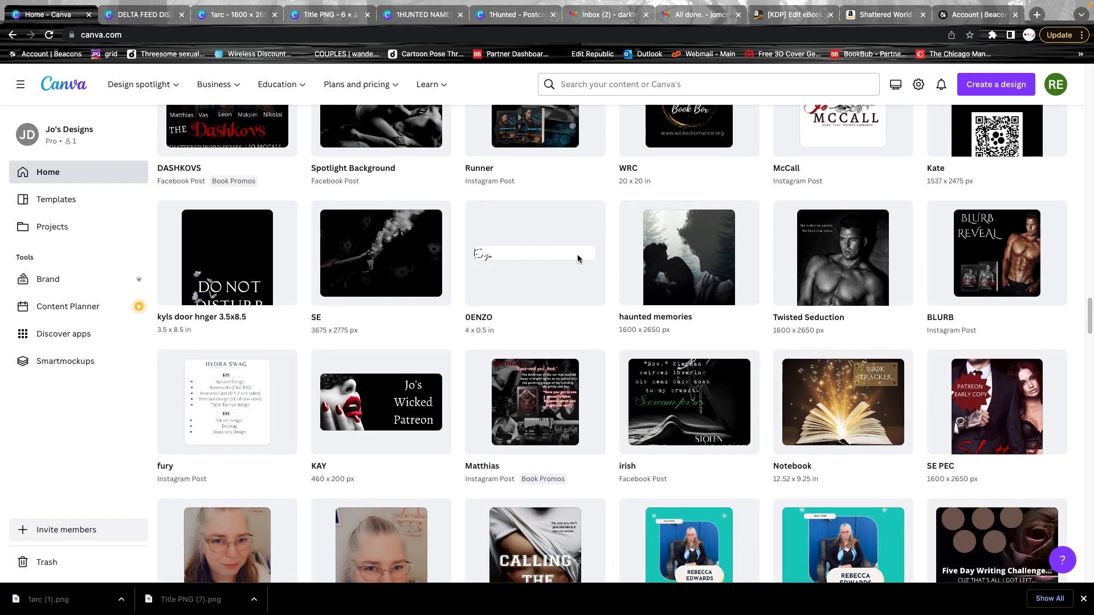
scroll(578, 260, down, 11)
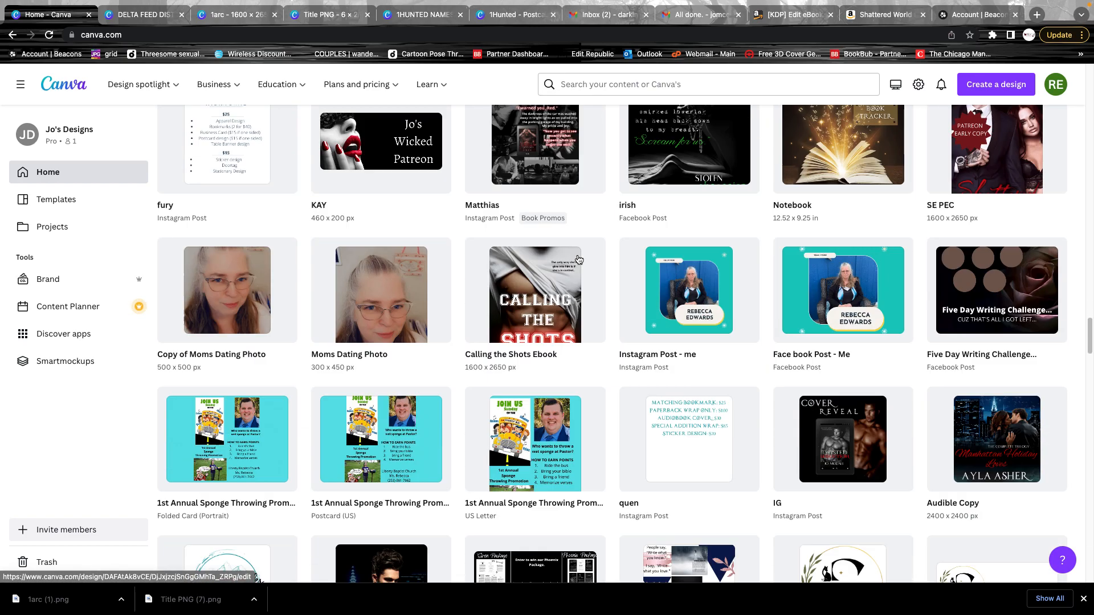
scroll(578, 260, down, 3)
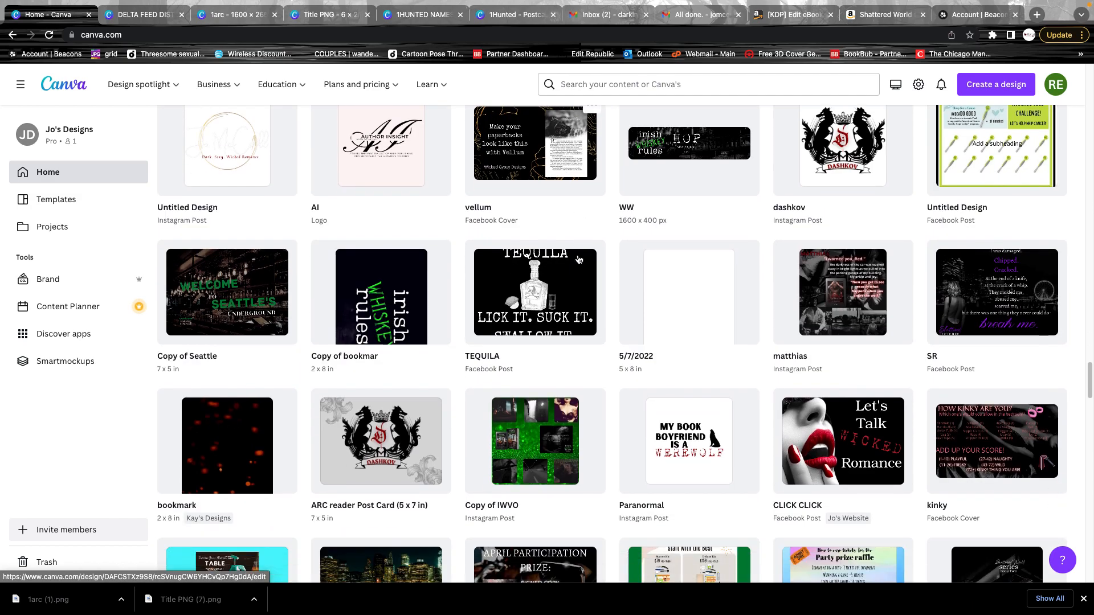
scroll(801, 453, down, 6)
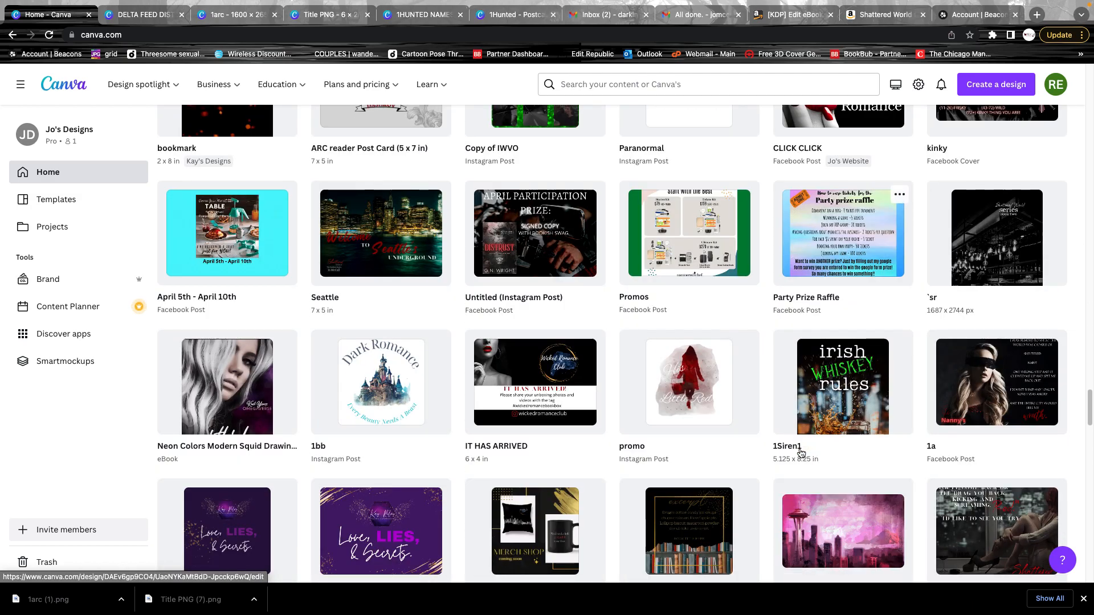
scroll(801, 448, down, 7)
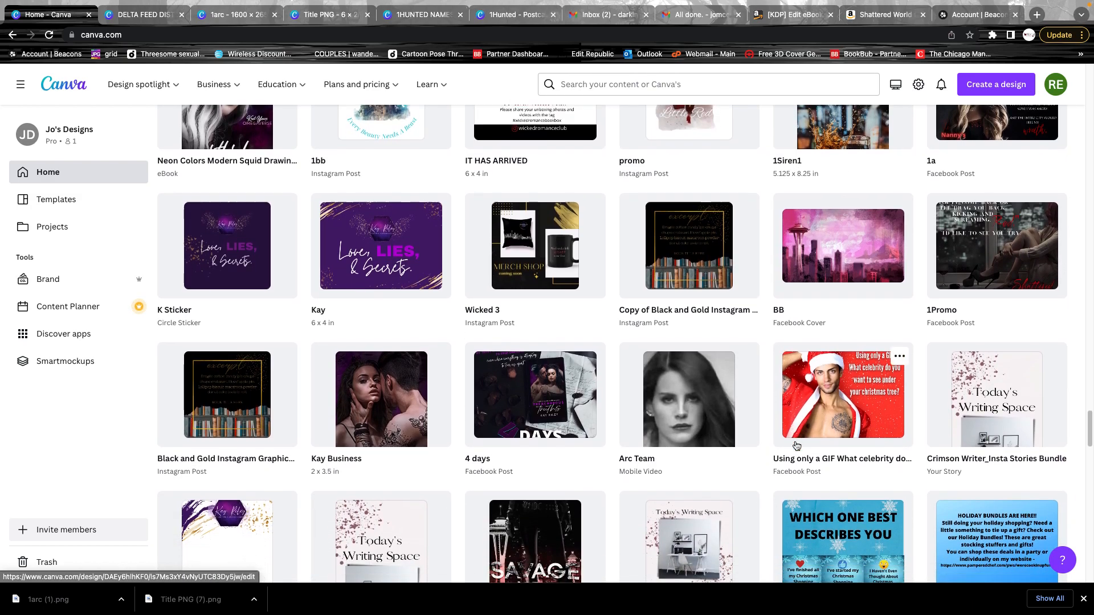
scroll(789, 435, down, 8)
scroll(788, 435, up, 4)
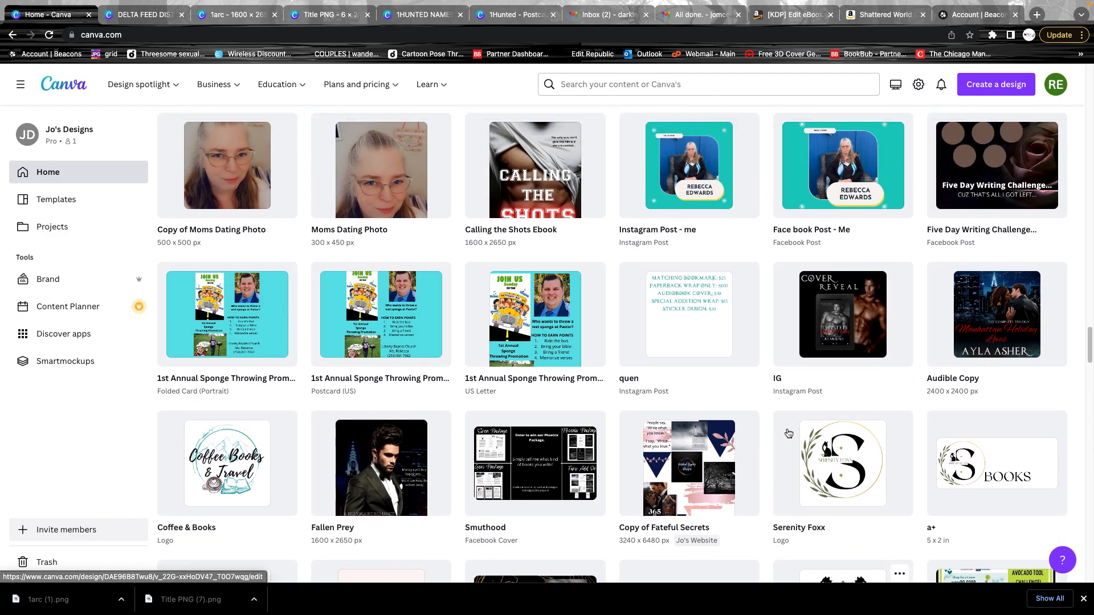
scroll(789, 431, up, 5)
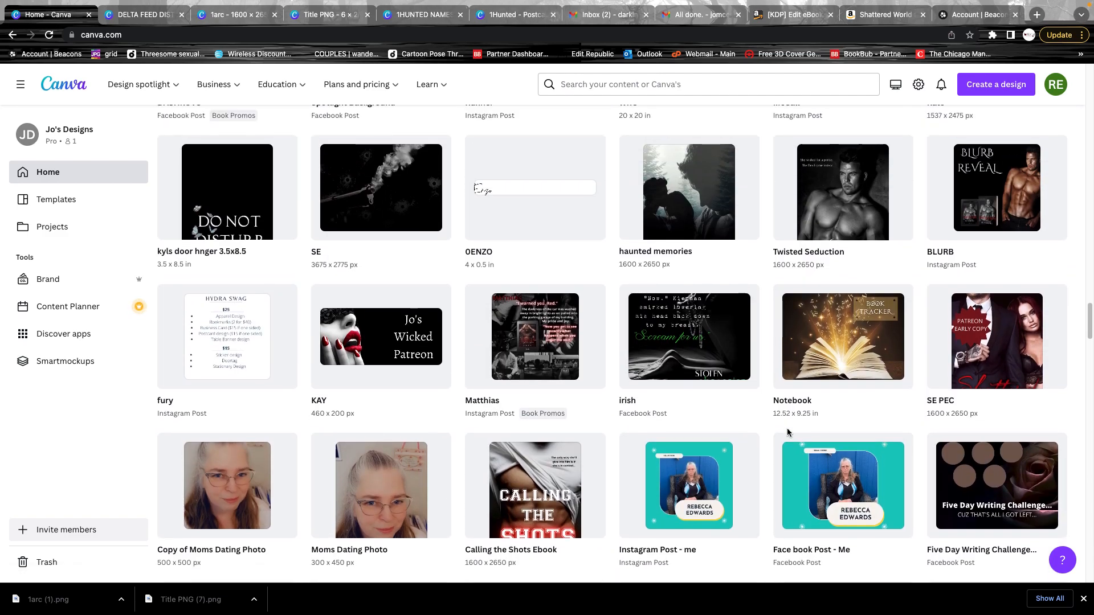
scroll(966, 352, down, 1)
scroll(344, 313, up, 4)
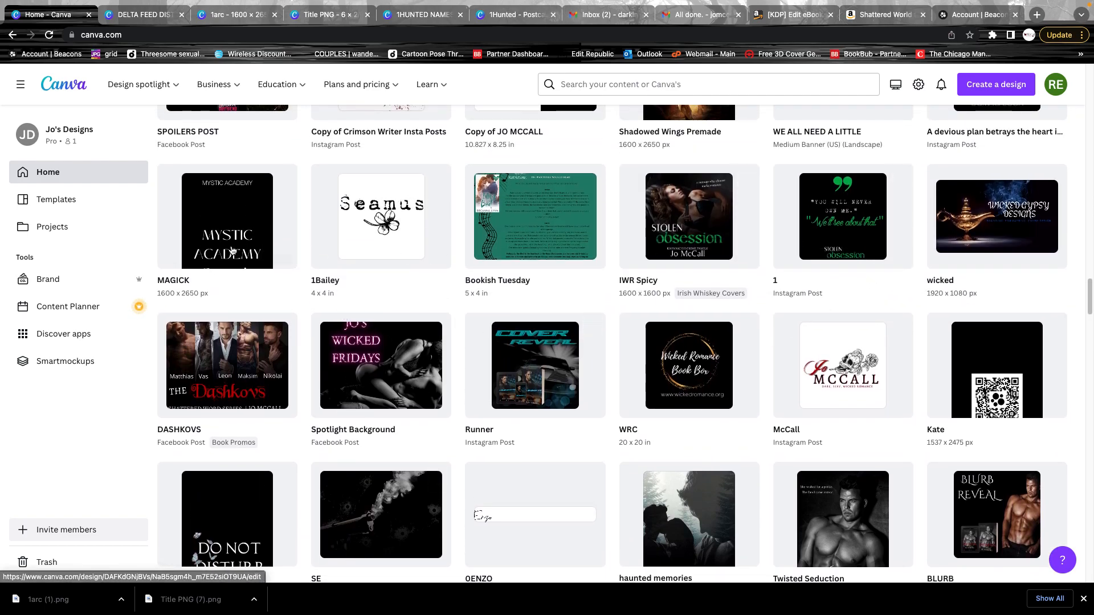
scroll(232, 251, up, 4)
scroll(232, 250, up, 6)
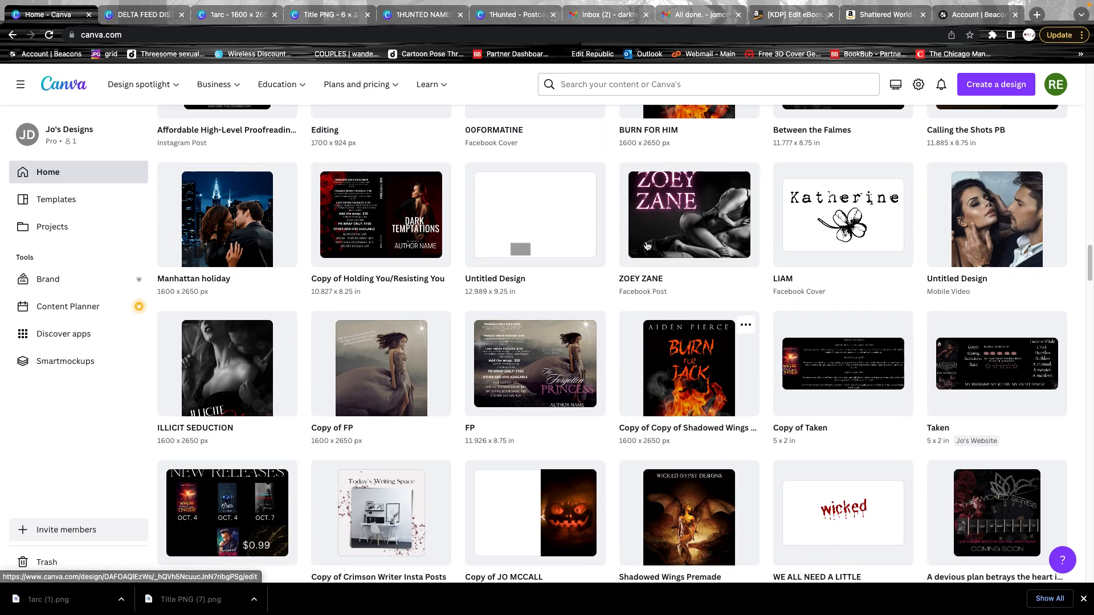
scroll(645, 246, up, 3)
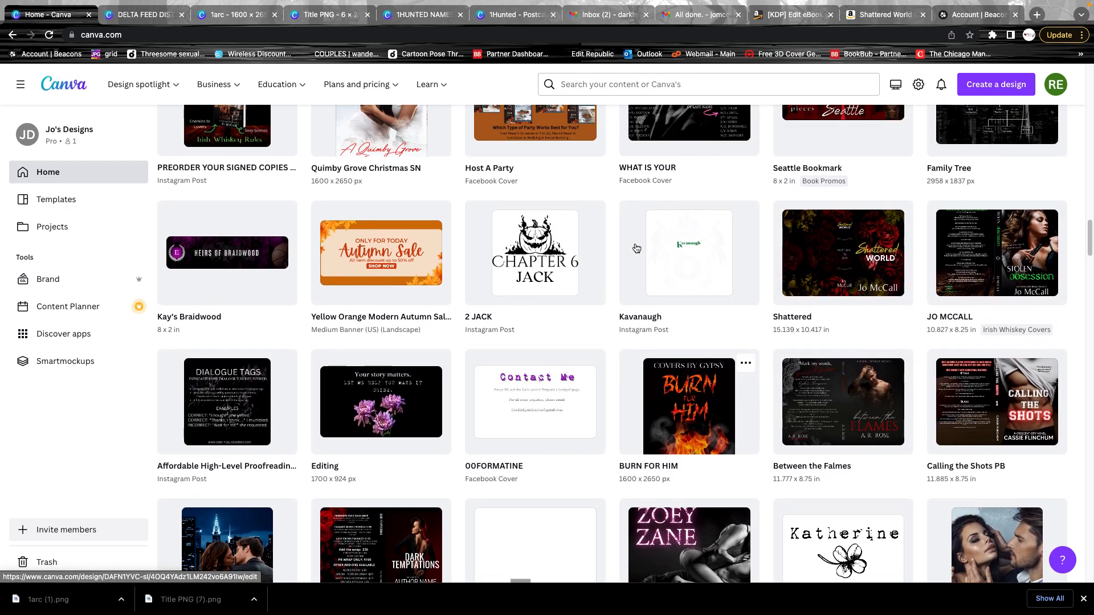
scroll(631, 244, up, 4)
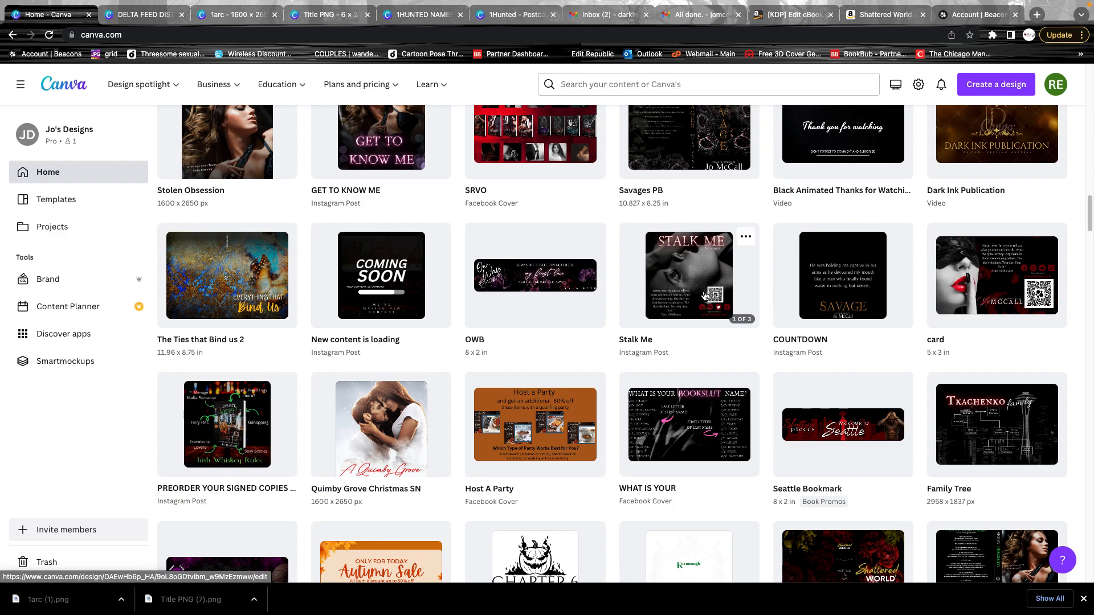
Open the saved Instagram Post design "Stalk Me" and bring up page 2, the white version with the QR code
click(705, 296)
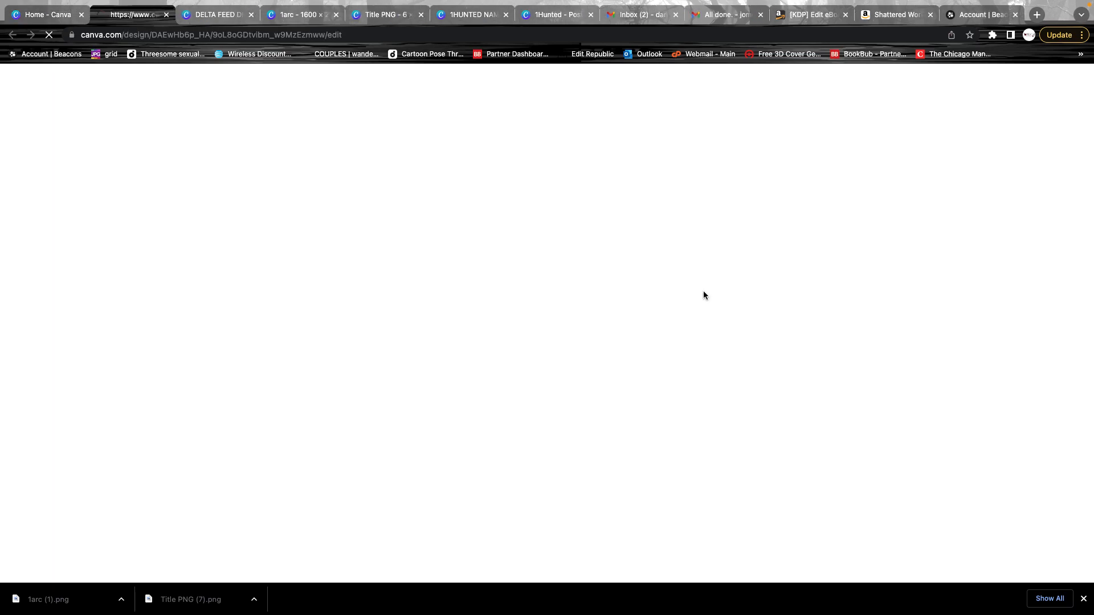
click(40, 16)
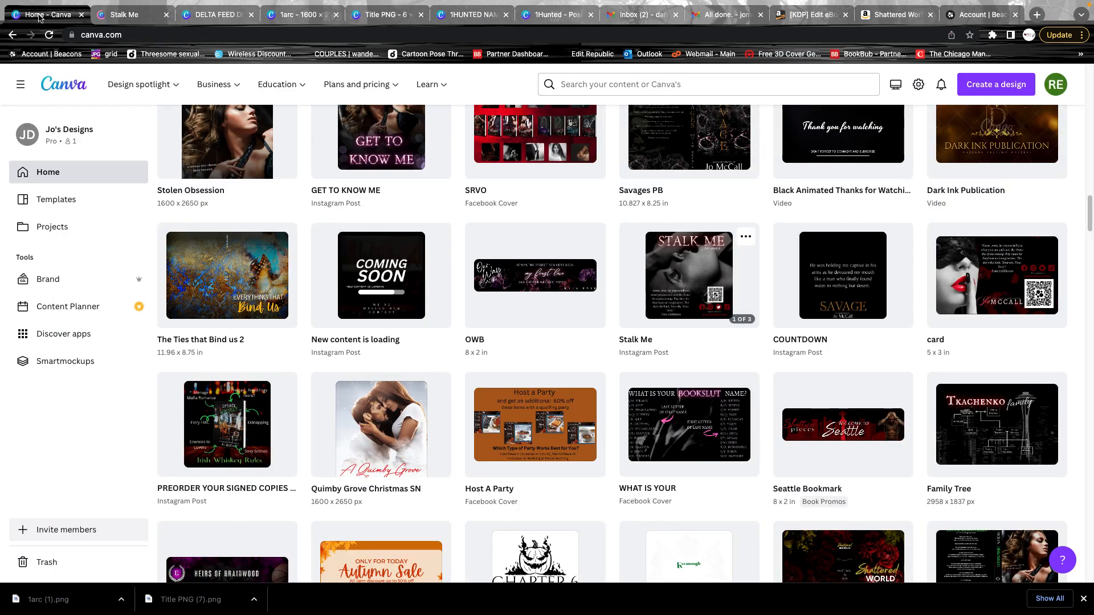
click(108, 16)
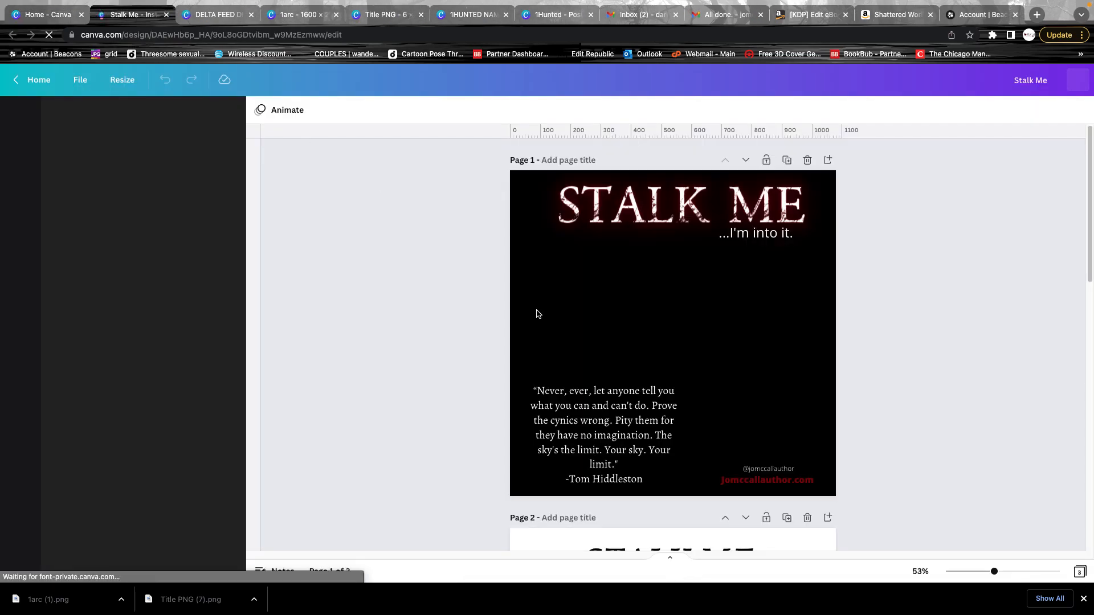
scroll(622, 391, down, 5)
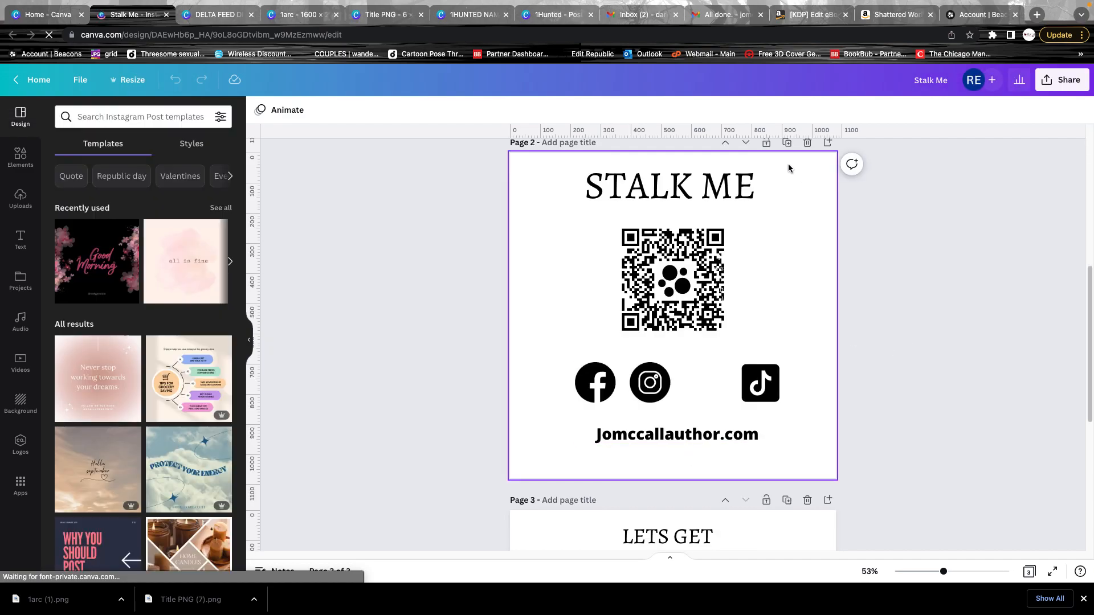
click(733, 218)
click(1033, 244)
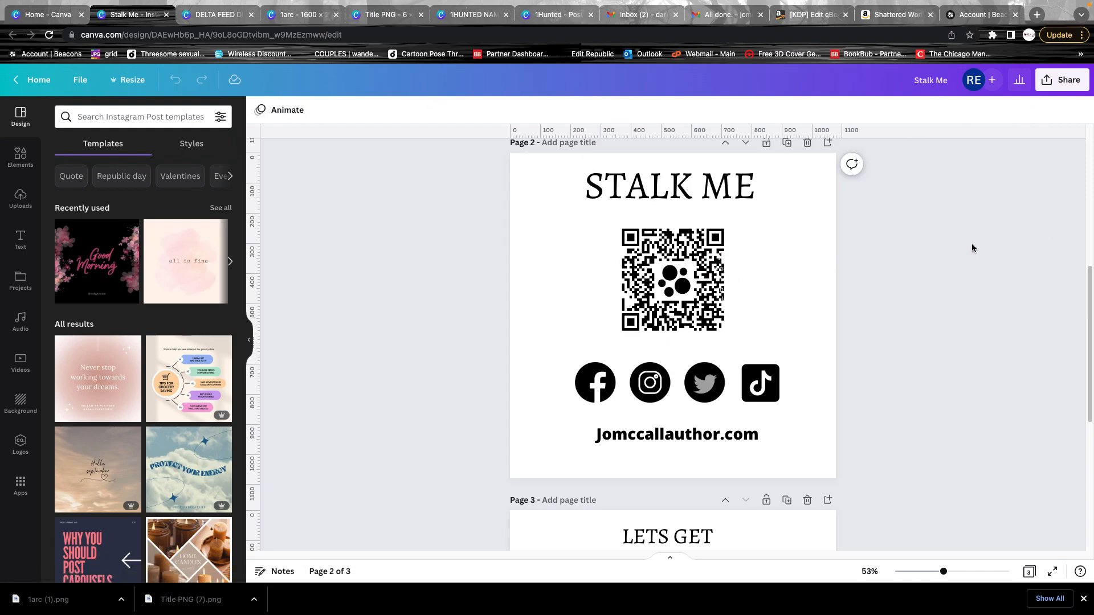
click(1062, 79)
click(932, 353)
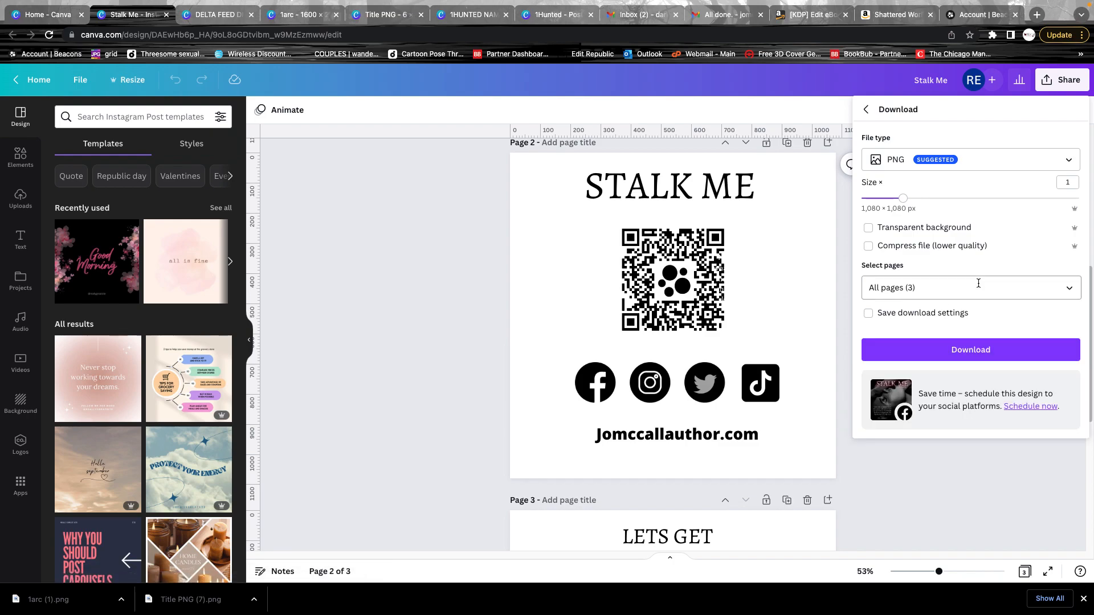
click(1067, 290)
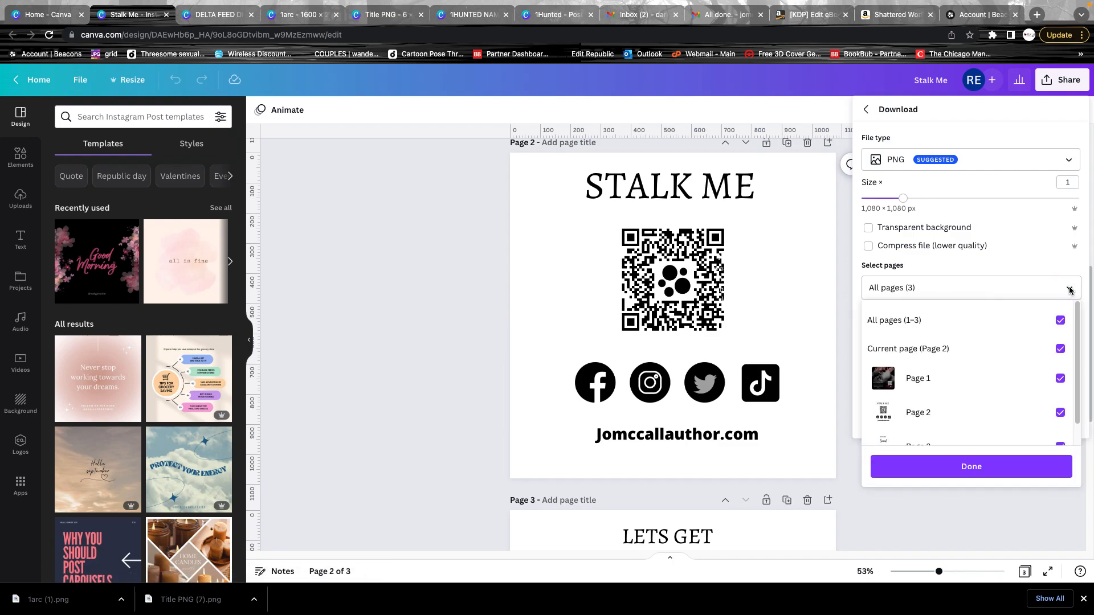
click(976, 322)
click(958, 413)
click(950, 467)
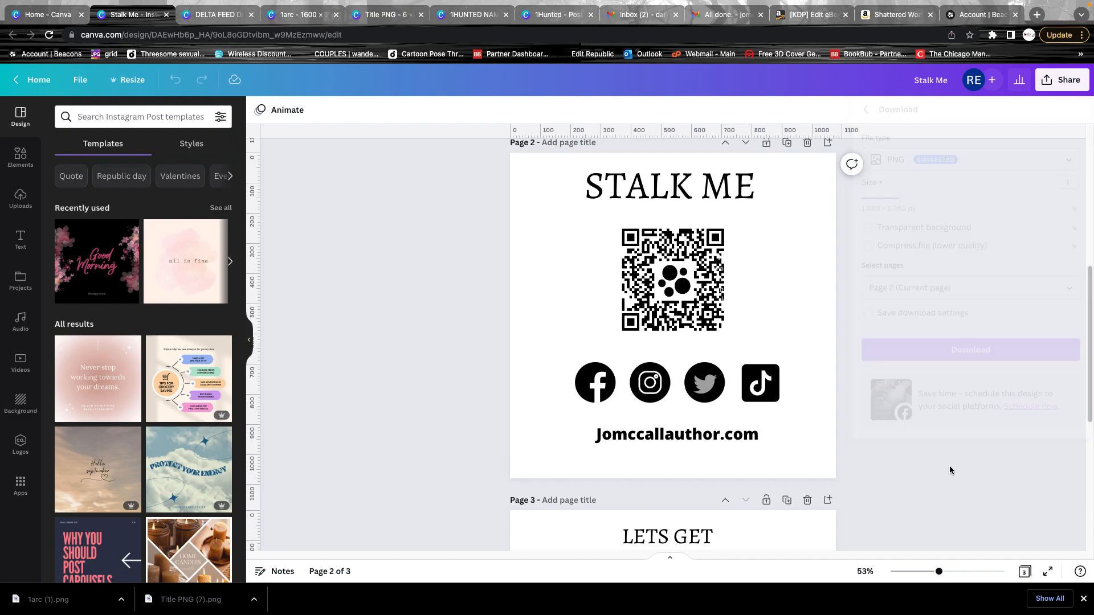
Download only page 2 of the Stalk Me design as a PNG
click(1074, 89)
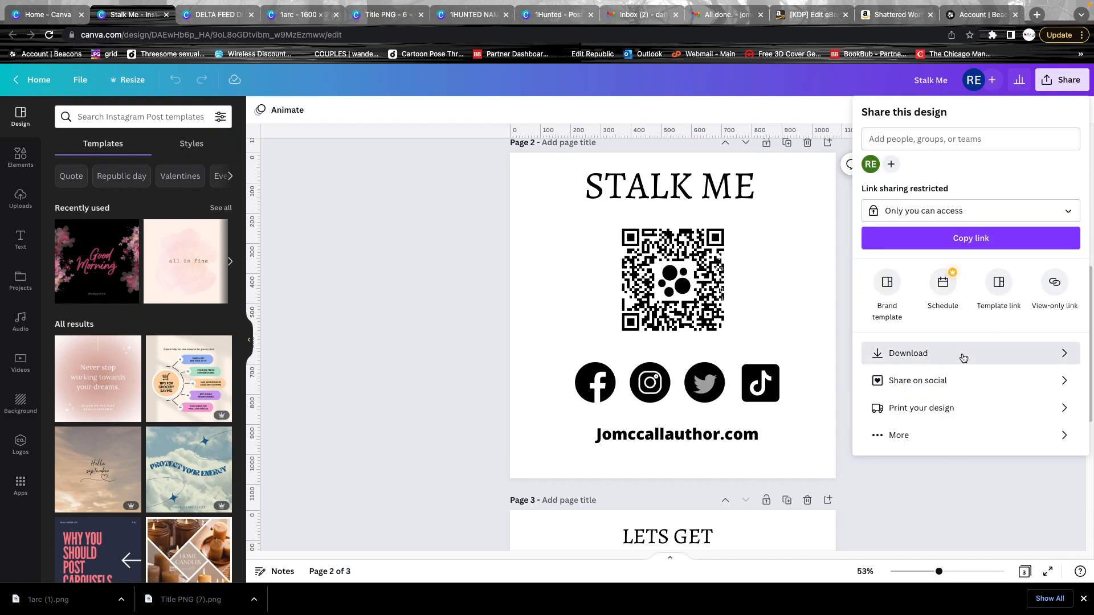
click(959, 355)
click(1067, 286)
click(946, 322)
click(937, 415)
click(945, 468)
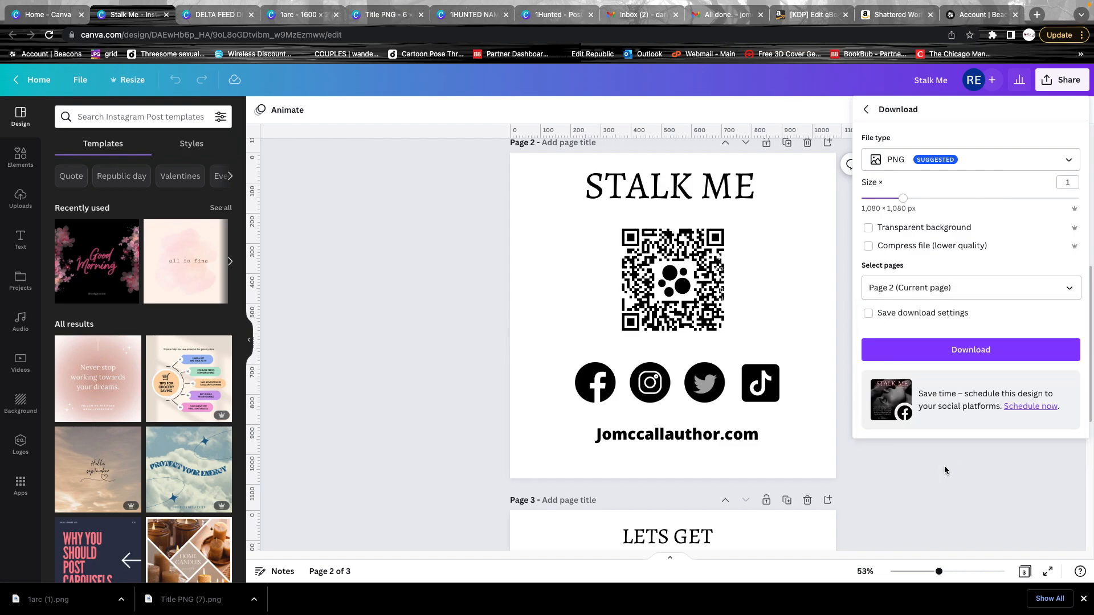
click(1006, 350)
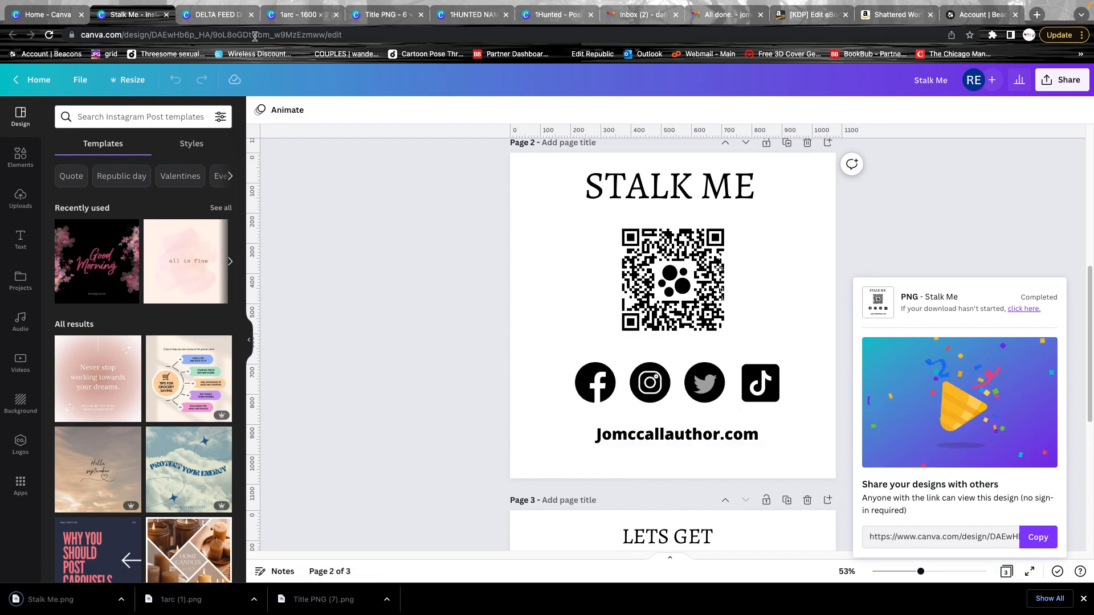
Close the DELTA FEED DISTRIBUTOR design and switch to the Hunted By Them Arc book in Vellum
click(203, 14)
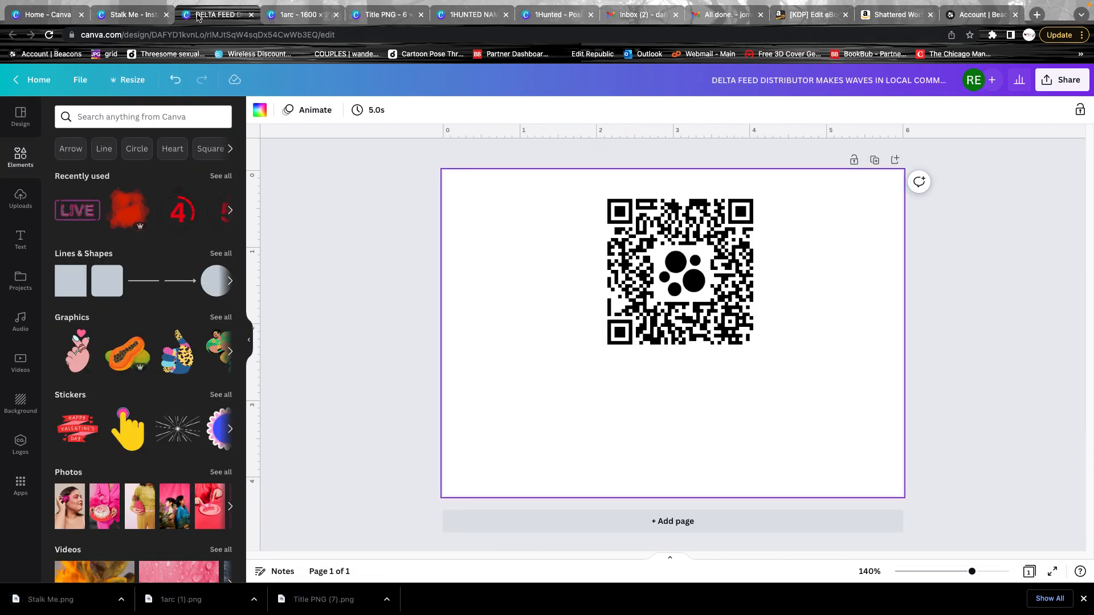
click(251, 16)
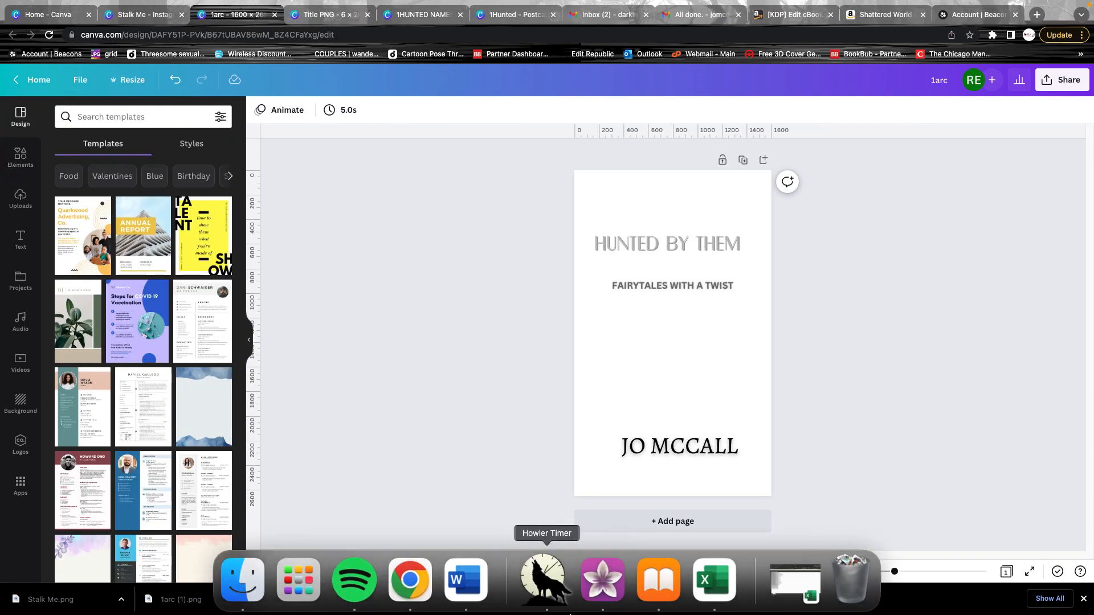
click(604, 592)
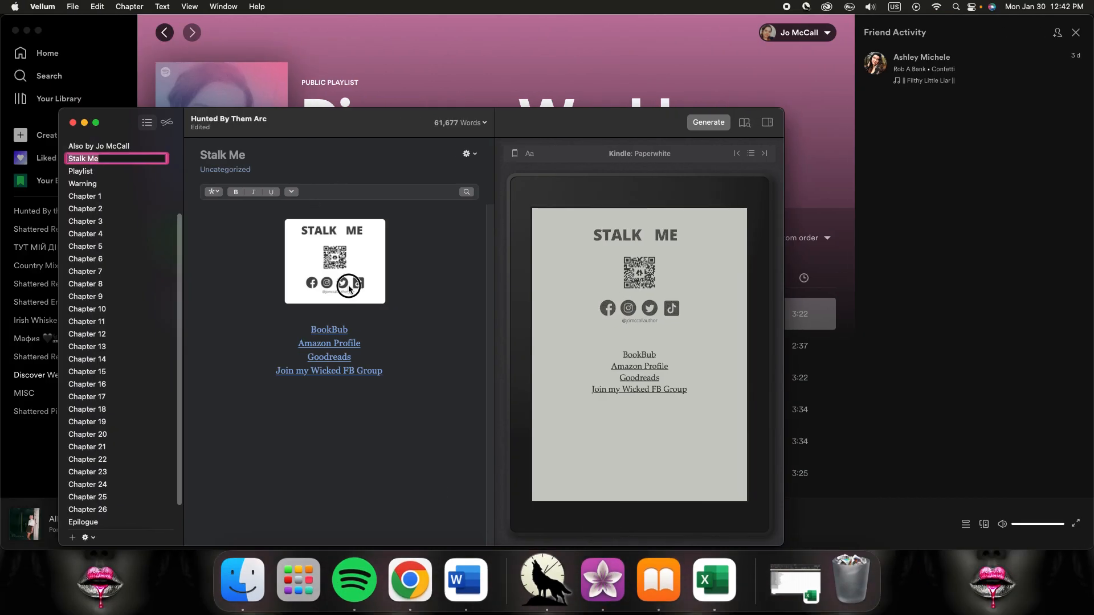
Replace the image on the Stalk Me page with Stalk Me.png from the Downloads folder
click(348, 289)
click(455, 223)
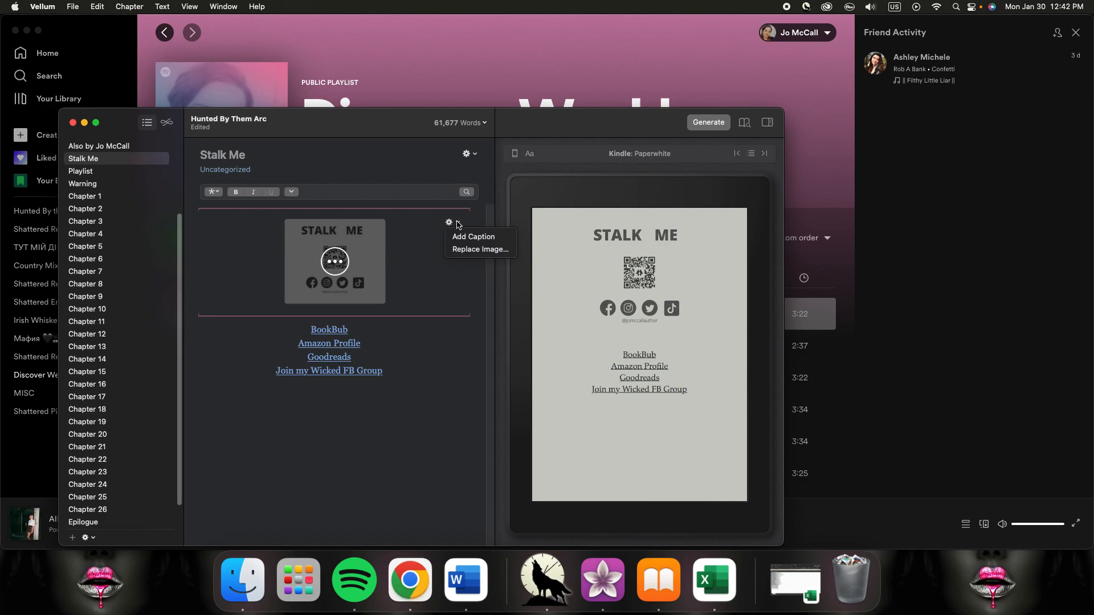
click(466, 249)
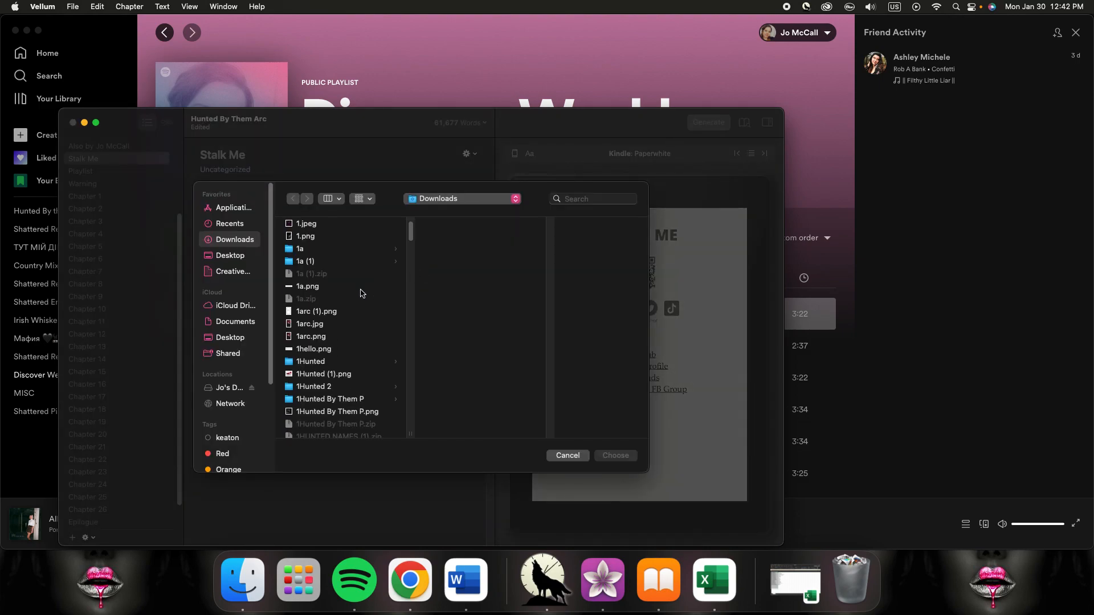
scroll(361, 294, down, 3)
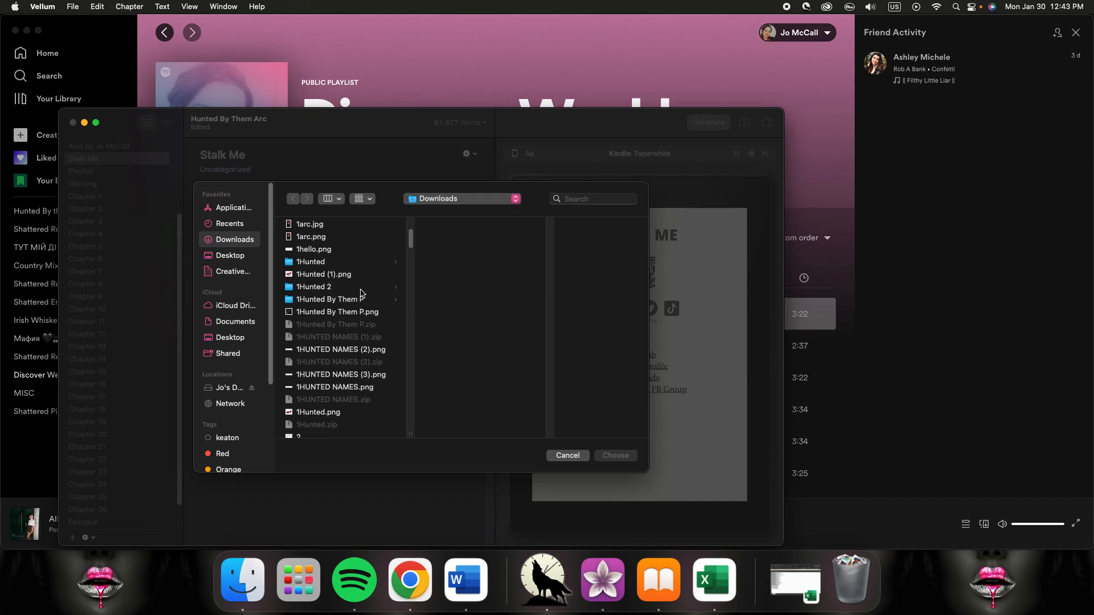
scroll(361, 293, up, 3)
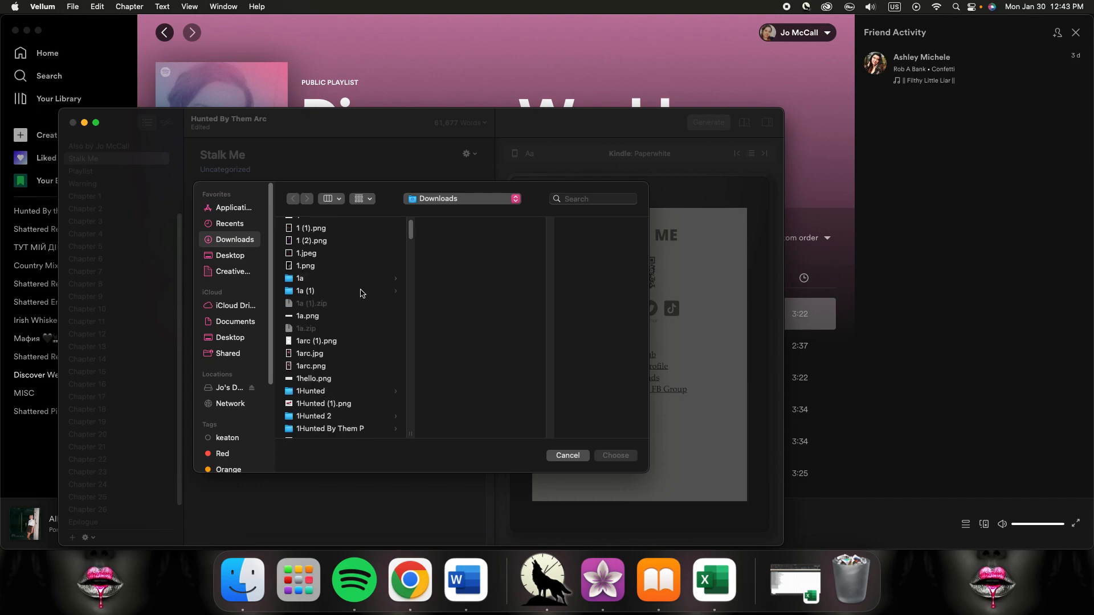
key(s)
scroll(361, 294, down, 10)
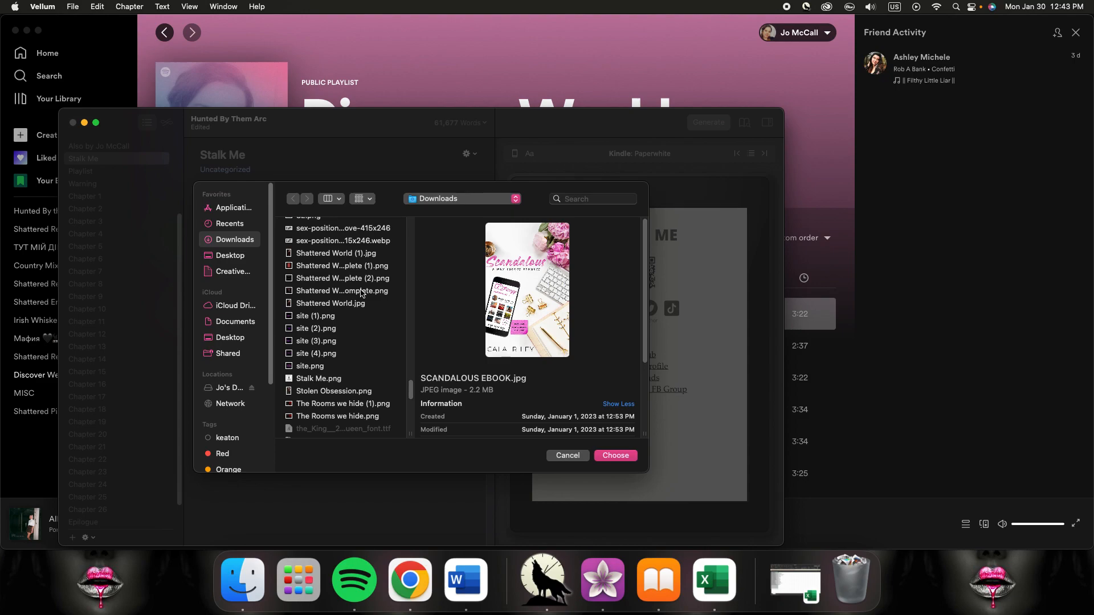
click(350, 380)
click(616, 456)
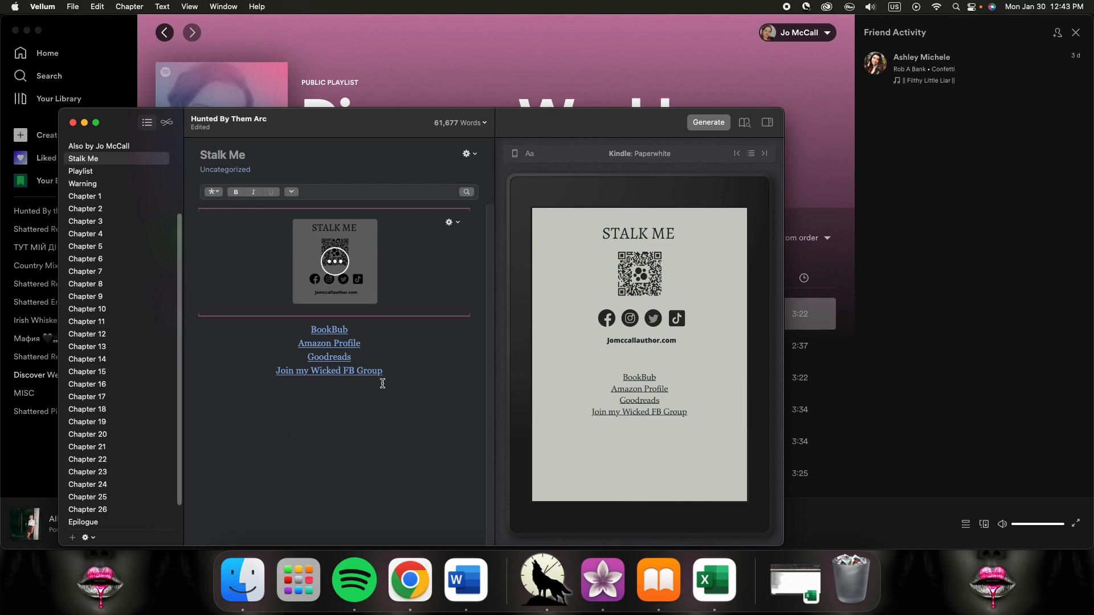
Look over the ARC book's front and back matter and open the REMEMBER page to check its text
scroll(109, 445, down, 2)
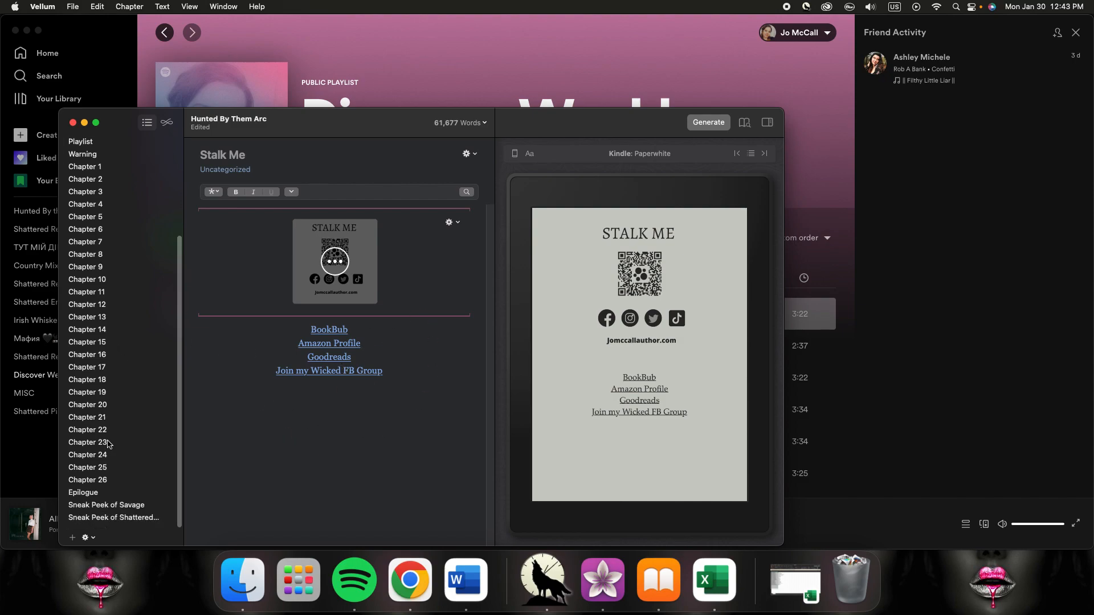
scroll(108, 445, up, 6)
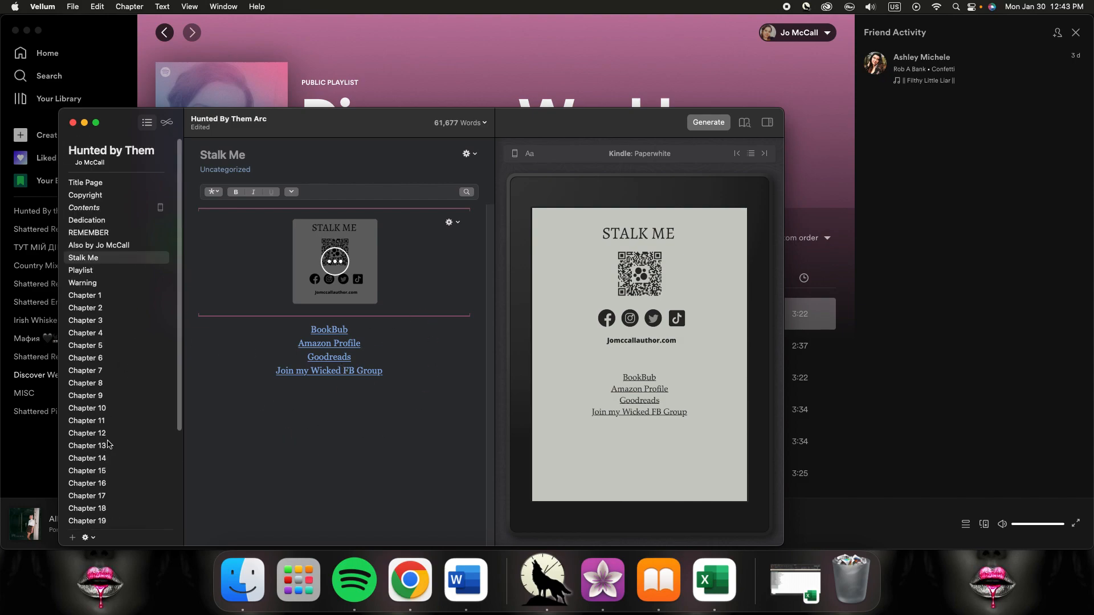
double_click(100, 230)
click(210, 325)
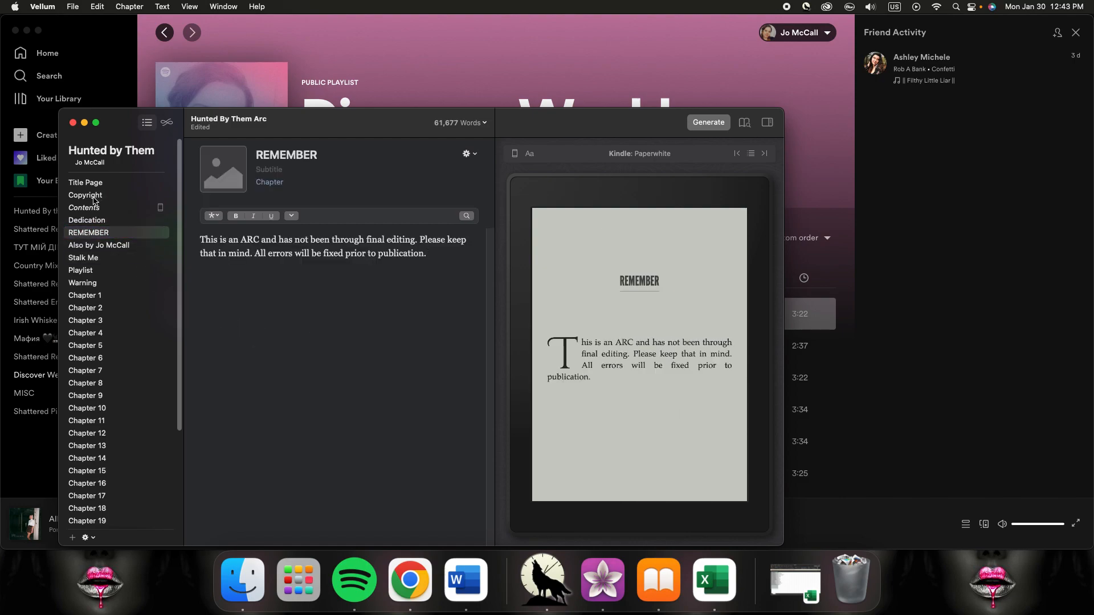
drag(93, 222, 94, 259)
click(123, 293)
Copy the Dedication, Also by, Stalk Me, Playlist, Warning and both Sneak Peek elements together, leaving out REMEMBER
click(109, 227)
super+click(105, 244)
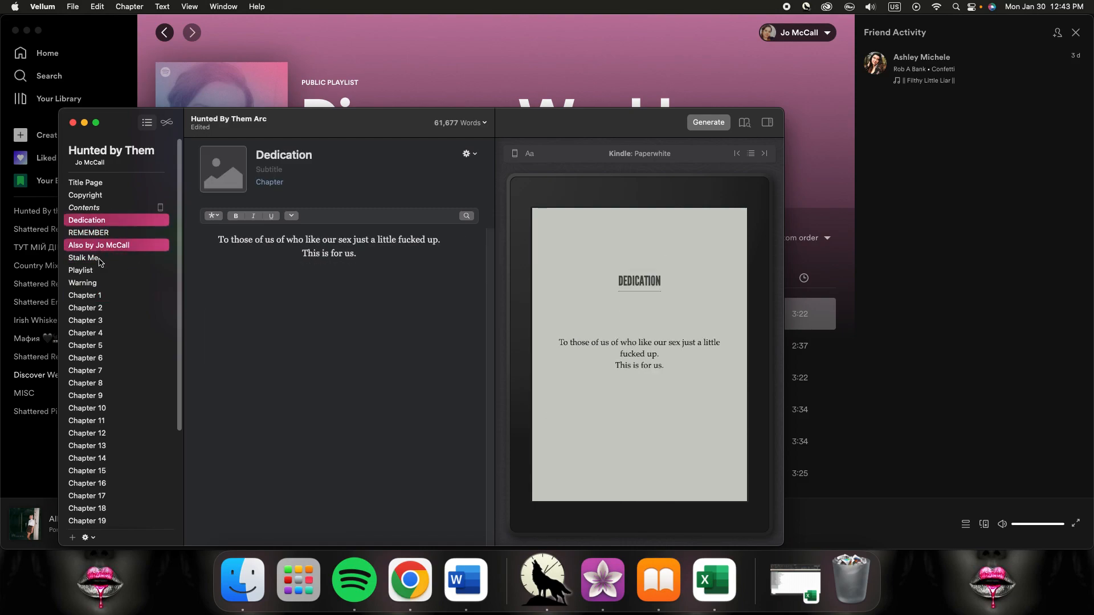
super+click(102, 257)
super+click(102, 270)
super+click(100, 284)
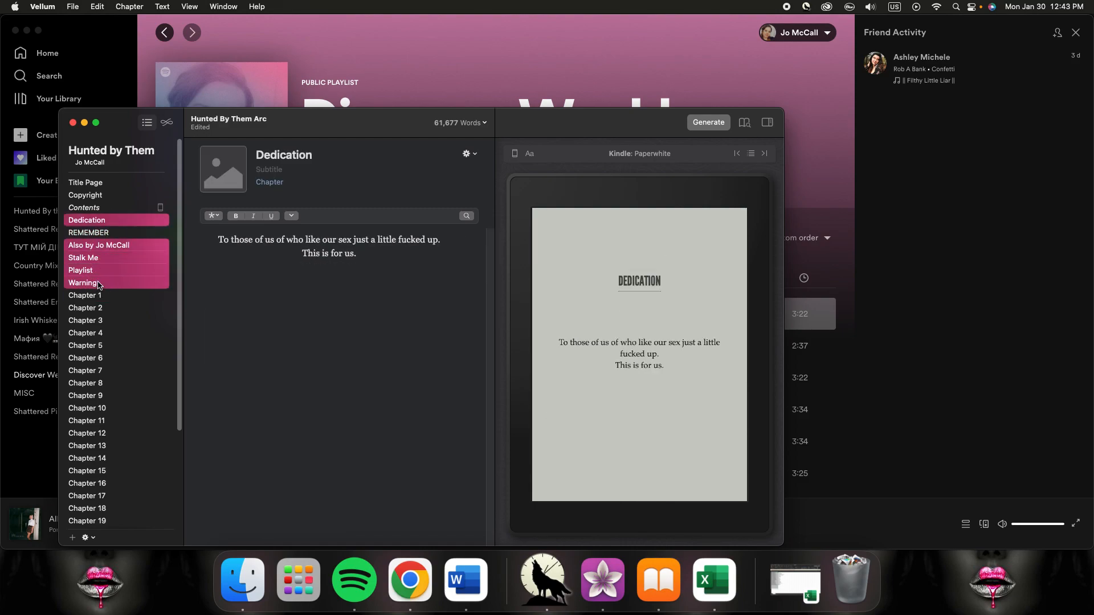
scroll(99, 285, down, 5)
super+click(106, 505)
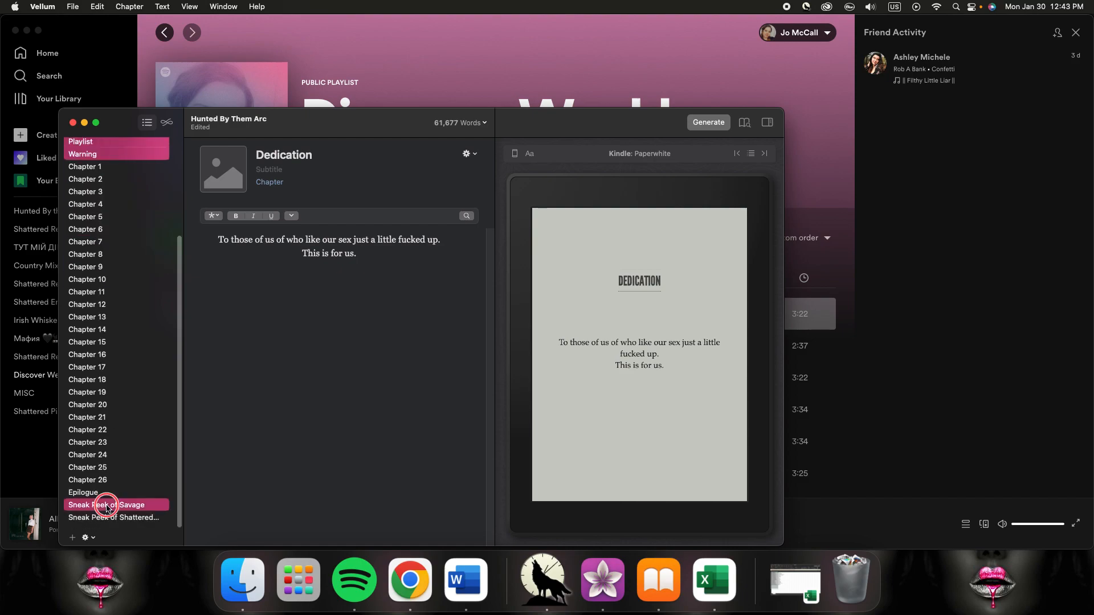
super+click(110, 519)
right_click(118, 511)
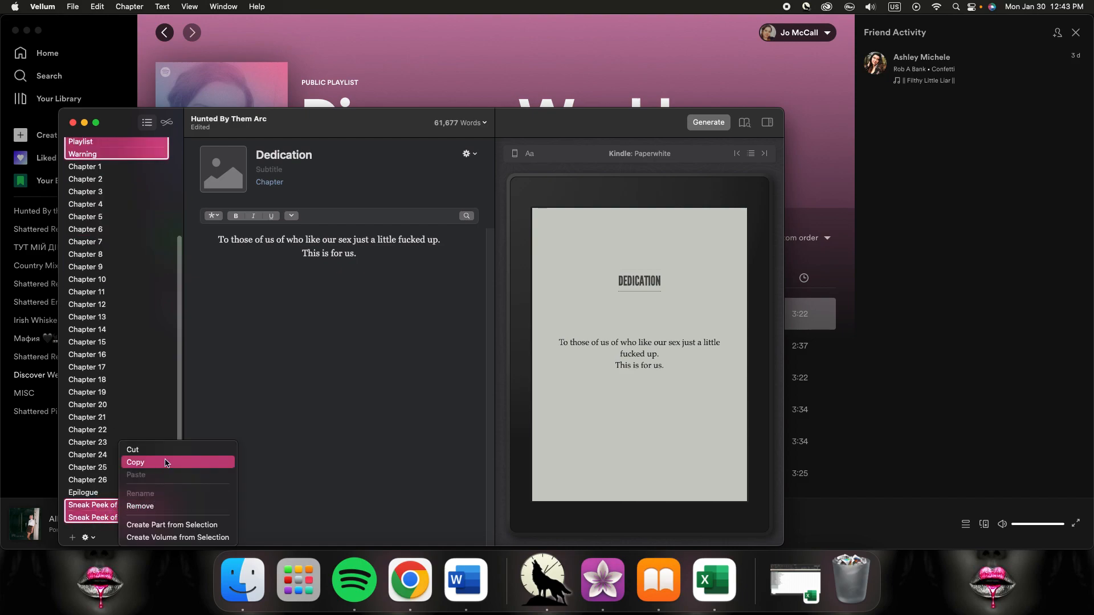
click(164, 463)
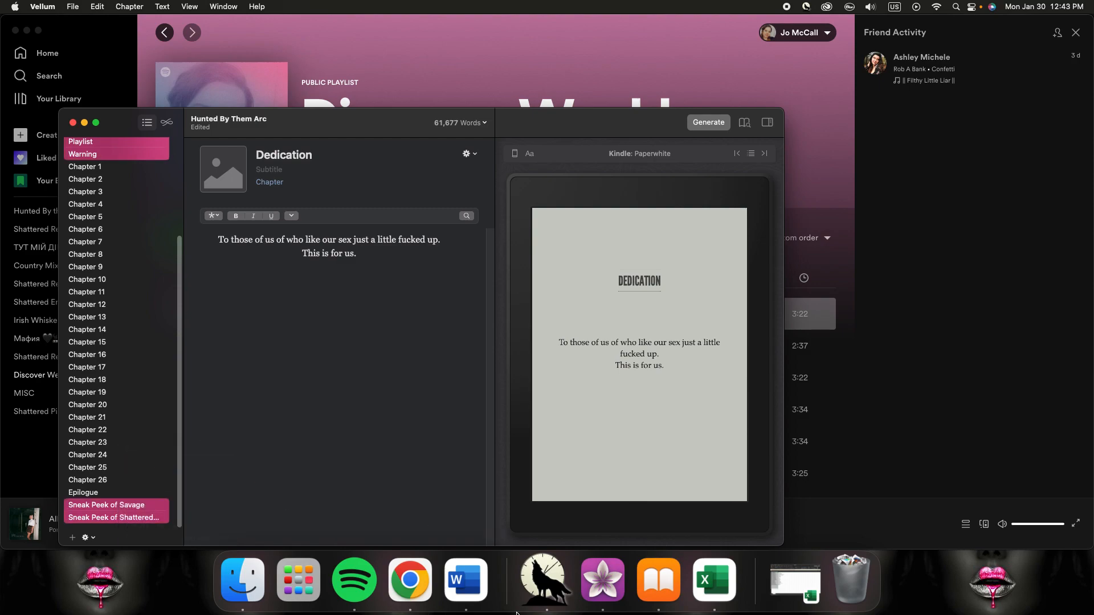
Switch to the untitled Hunted by Them book in Vellum and paste the copied elements into its contents list
click(601, 586)
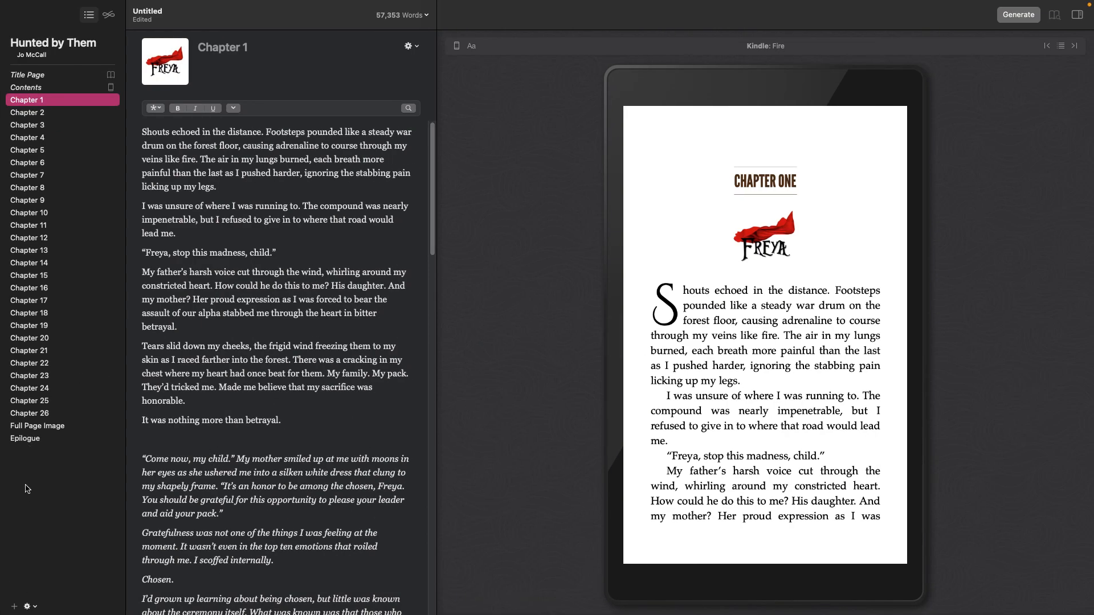
right_click(31, 456)
click(52, 491)
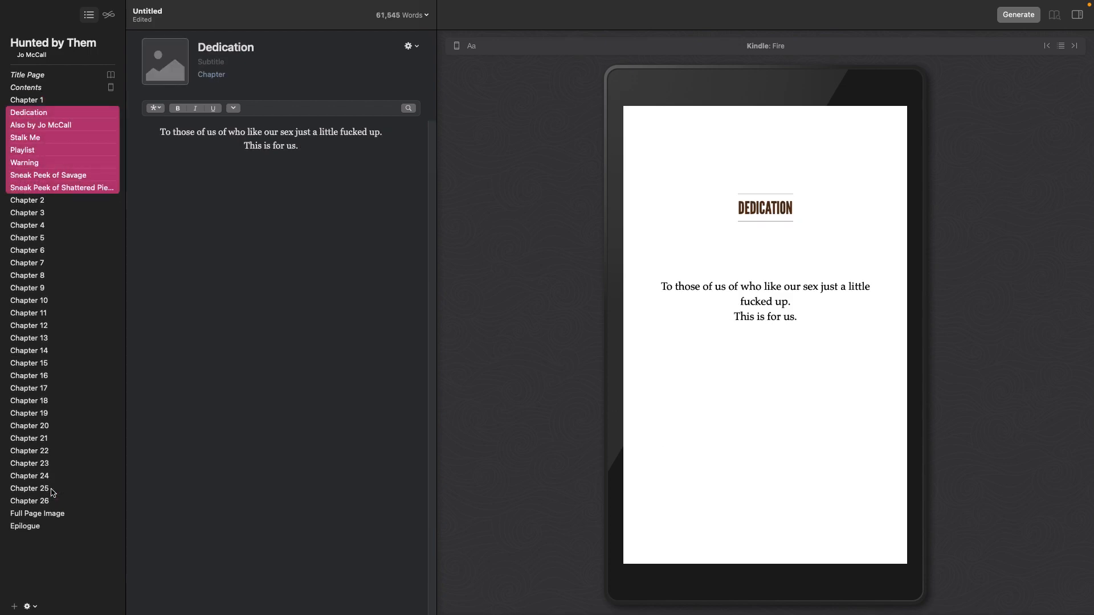
click(109, 265)
click(57, 163)
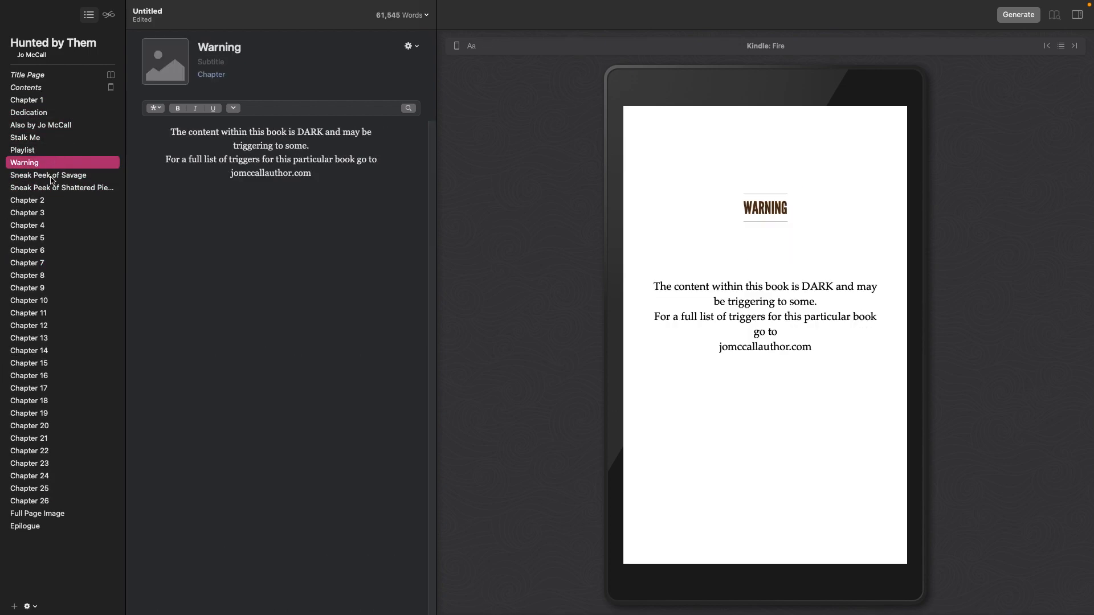
click(55, 177)
shift+click(57, 188)
drag(57, 189, 68, 563)
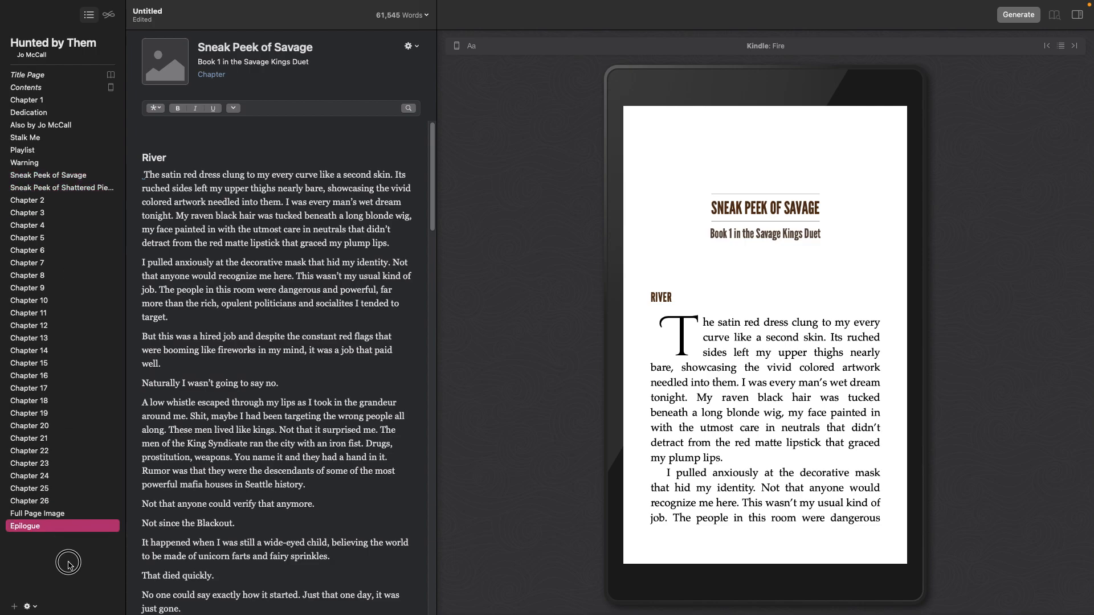
click(85, 178)
click(89, 188)
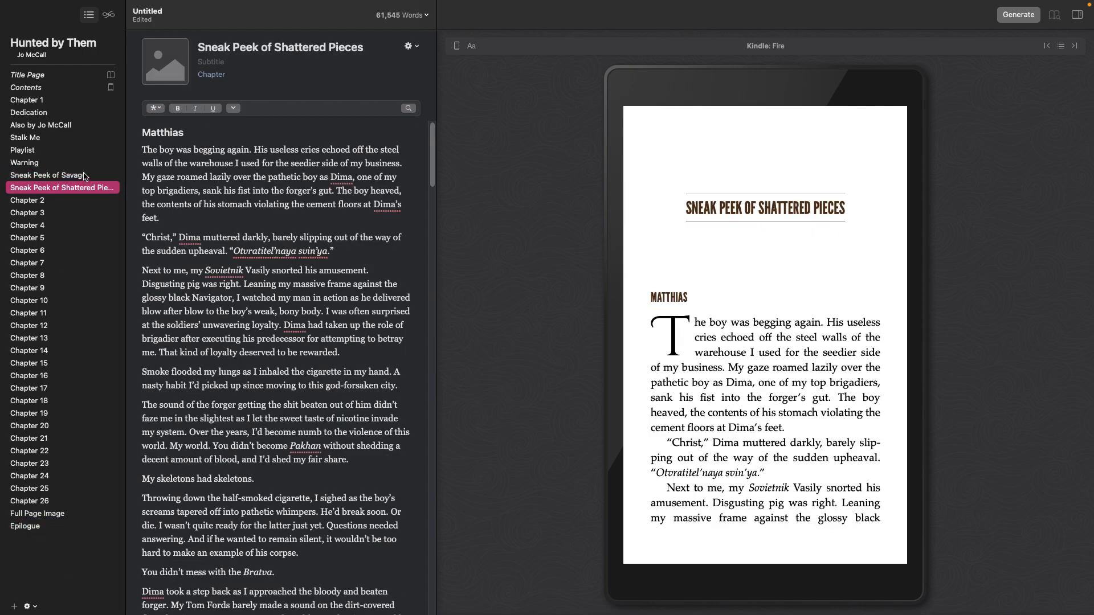
Move Sneak Peek of Savage and Sneak Peek of Shattered Pieces together to the end of the book, after the Epilogue
click(85, 176)
shift+click(73, 188)
drag(73, 188, 57, 542)
click(56, 552)
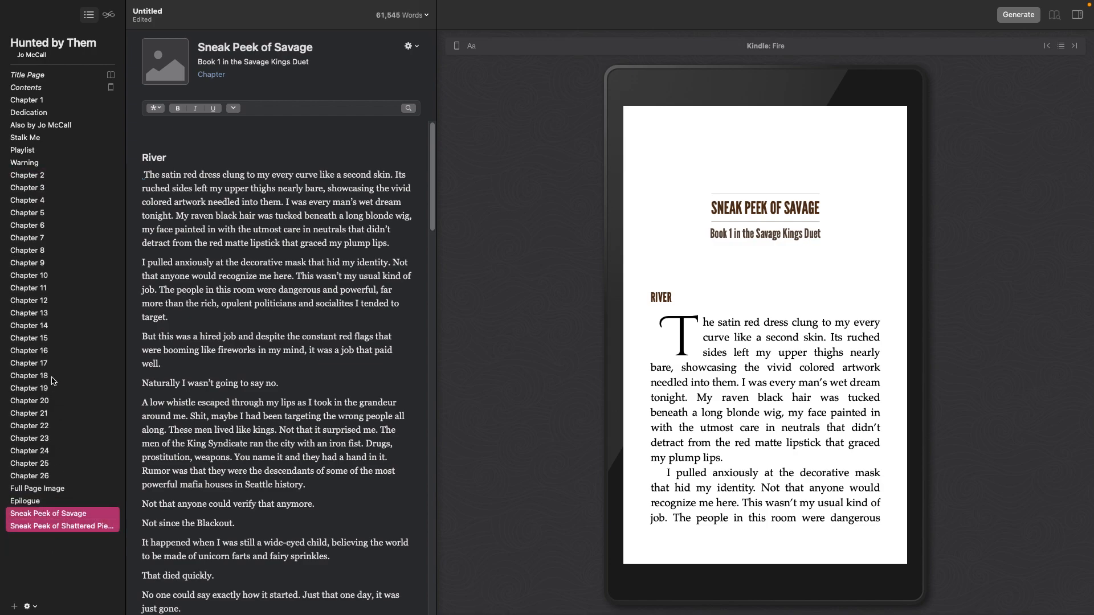
Move Chapter 1 below Warning so that it sits directly before Chapter 2
click(49, 121)
click(51, 113)
click(55, 101)
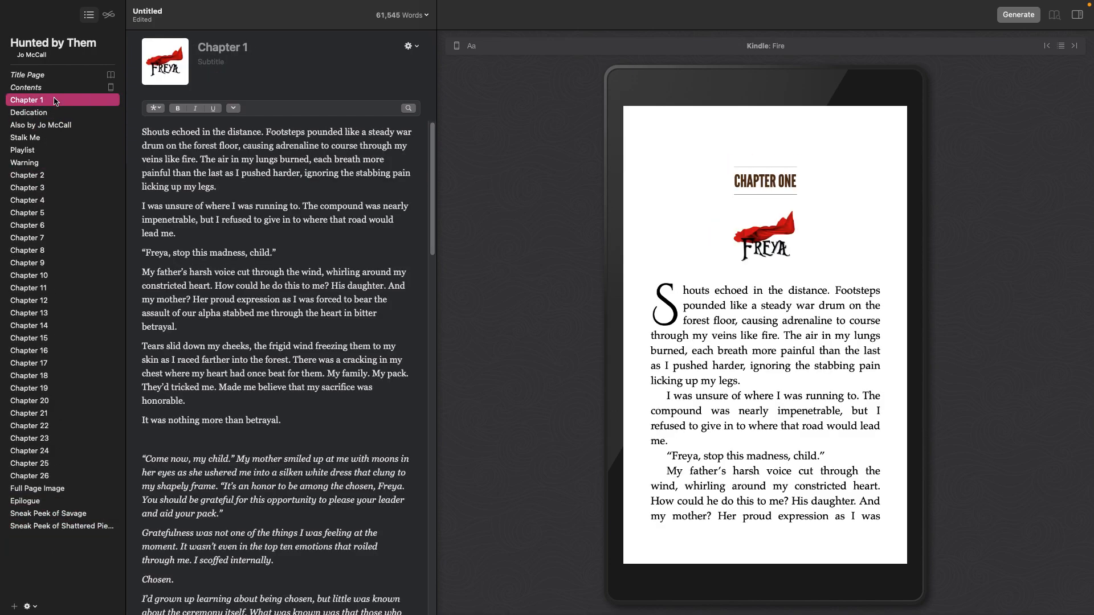
drag(39, 102, 38, 165)
Set the Dedication page's element type to Chapter
click(62, 102)
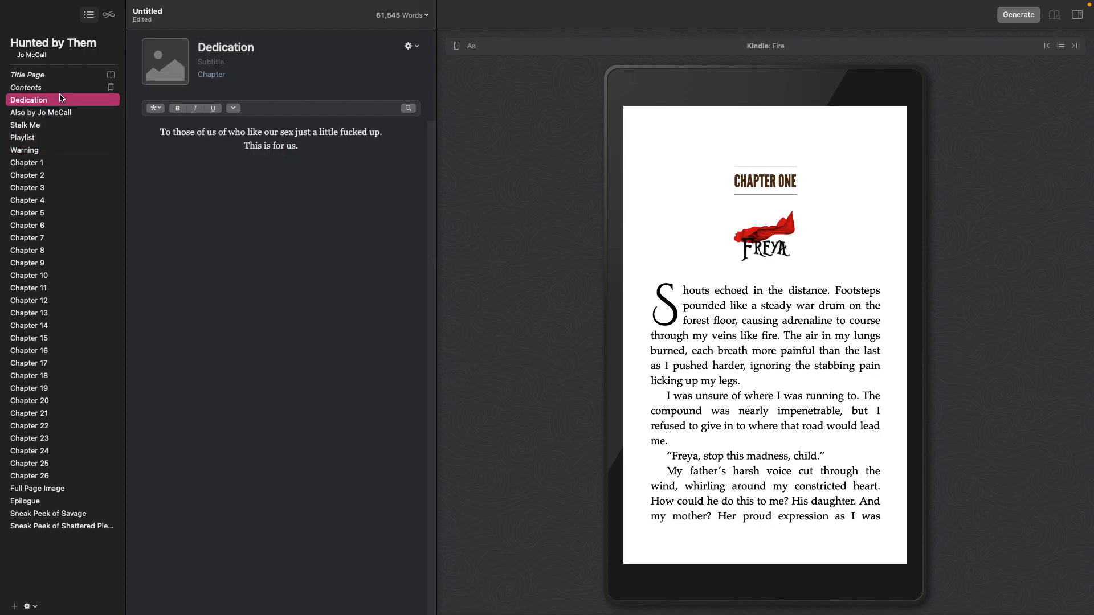
click(408, 46)
mouse_move(456, 128)
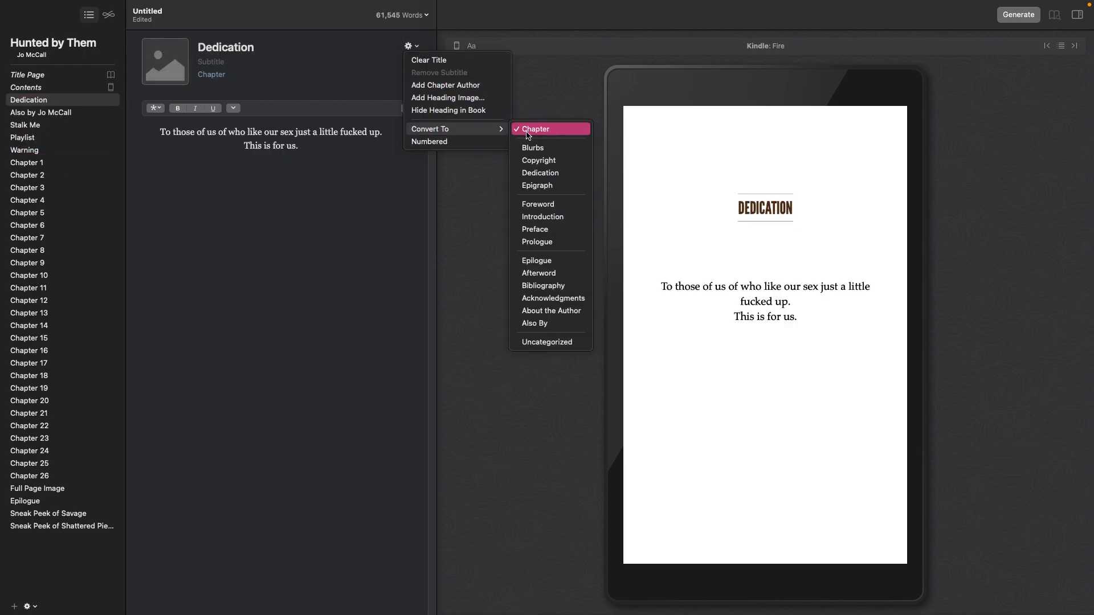
click(534, 130)
click(408, 45)
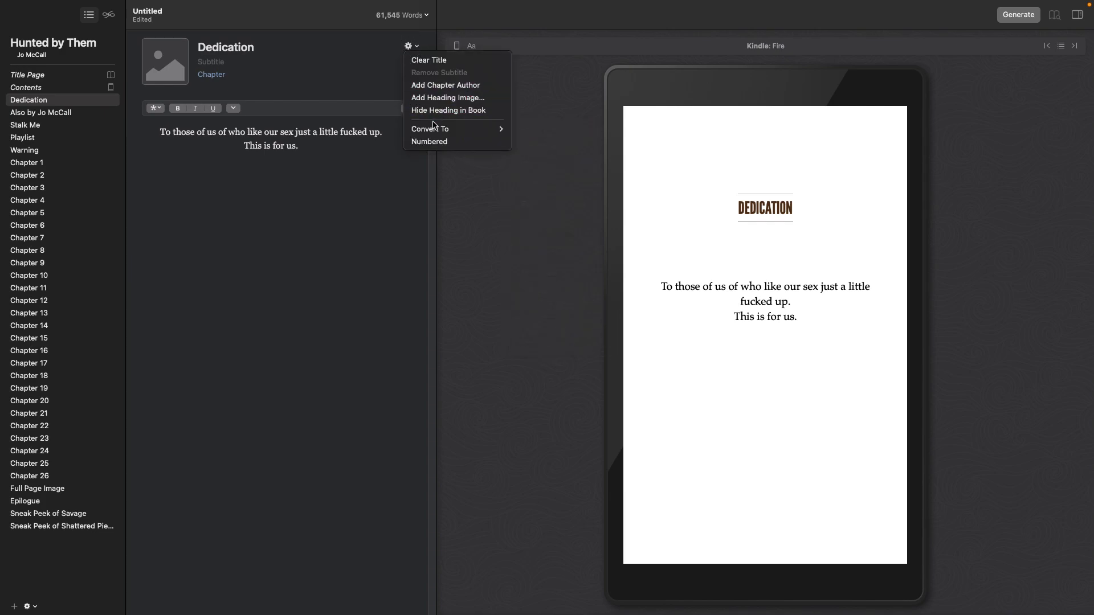
mouse_move(433, 129)
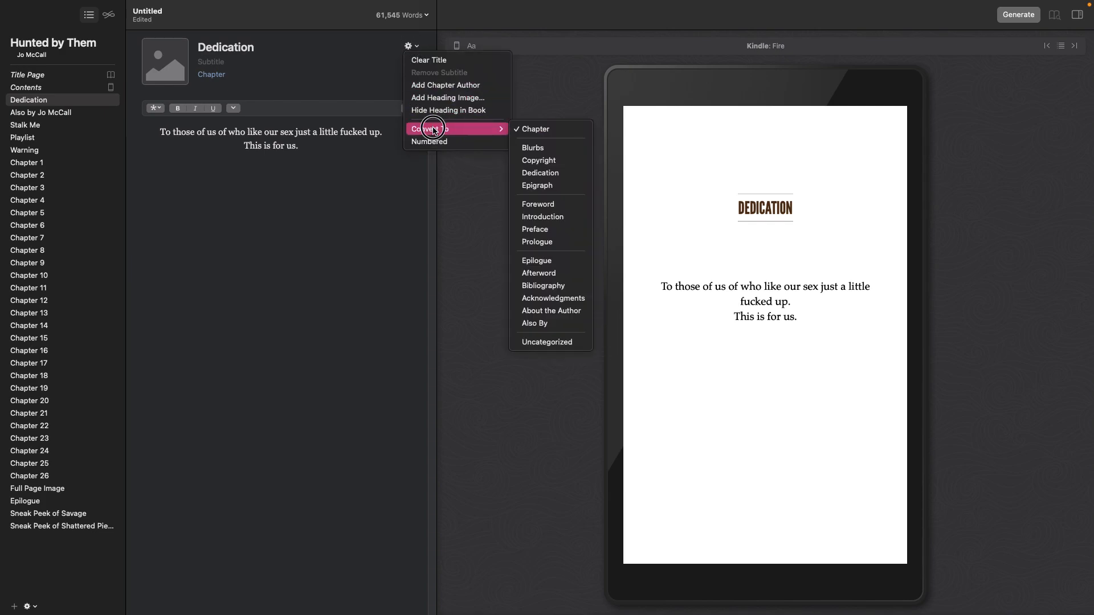
click(551, 133)
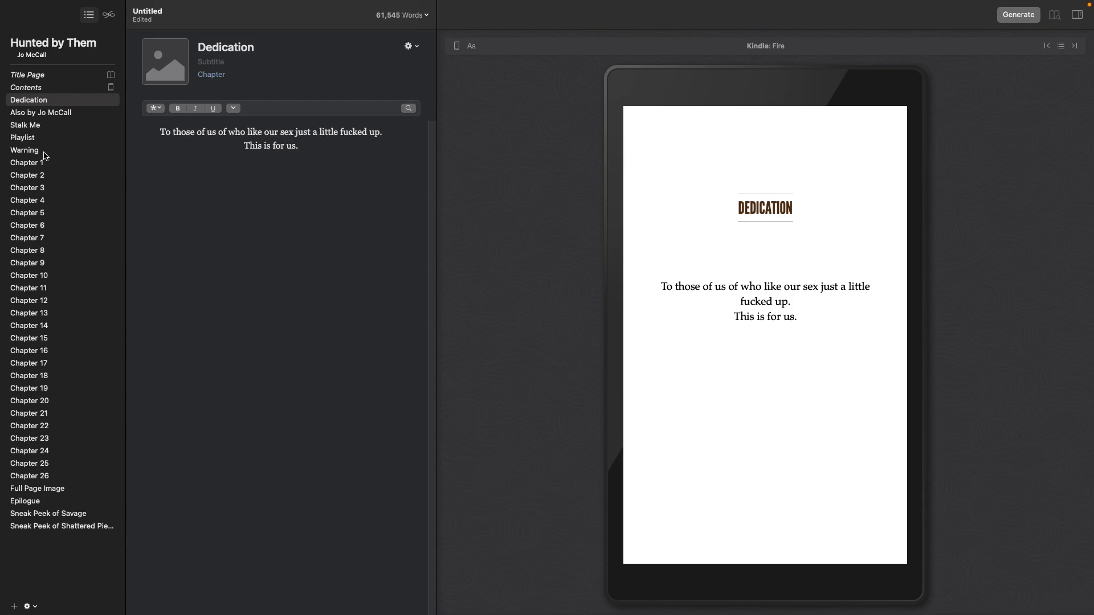
Move the Full Page Image element above Dedication, and check the Stalk Me and Dedication pages
drag(57, 488, 86, 101)
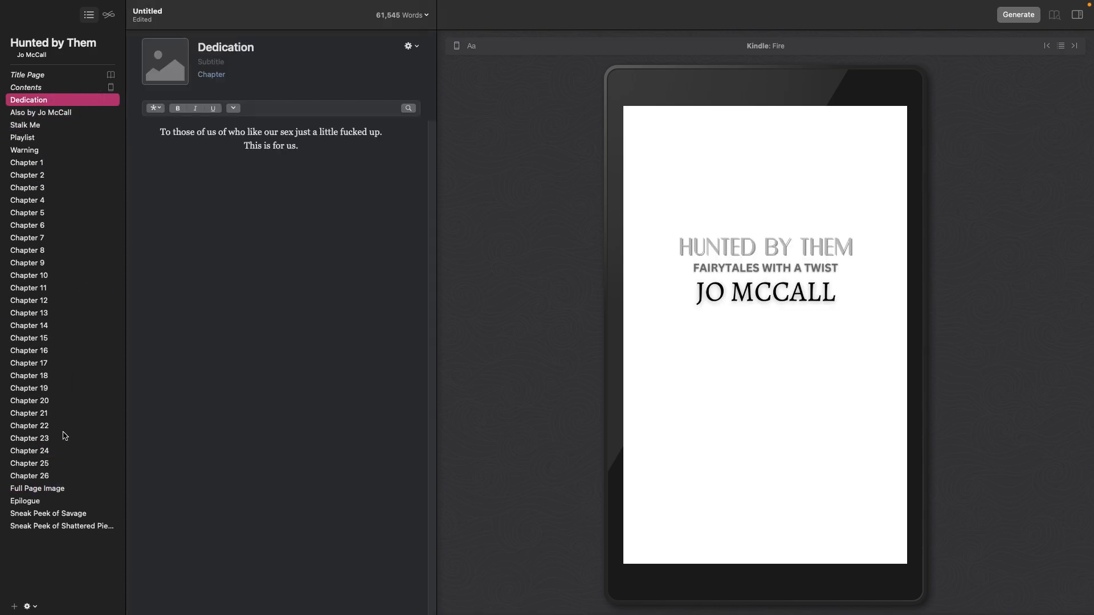
click(56, 491)
drag(56, 491, 54, 164)
click(56, 112)
click(63, 138)
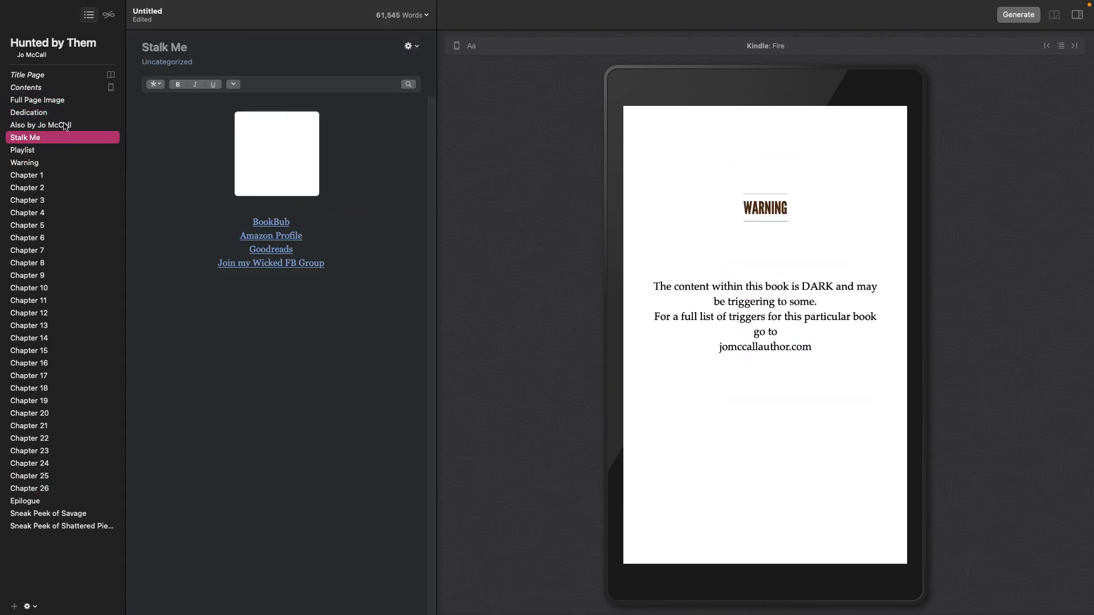
click(71, 112)
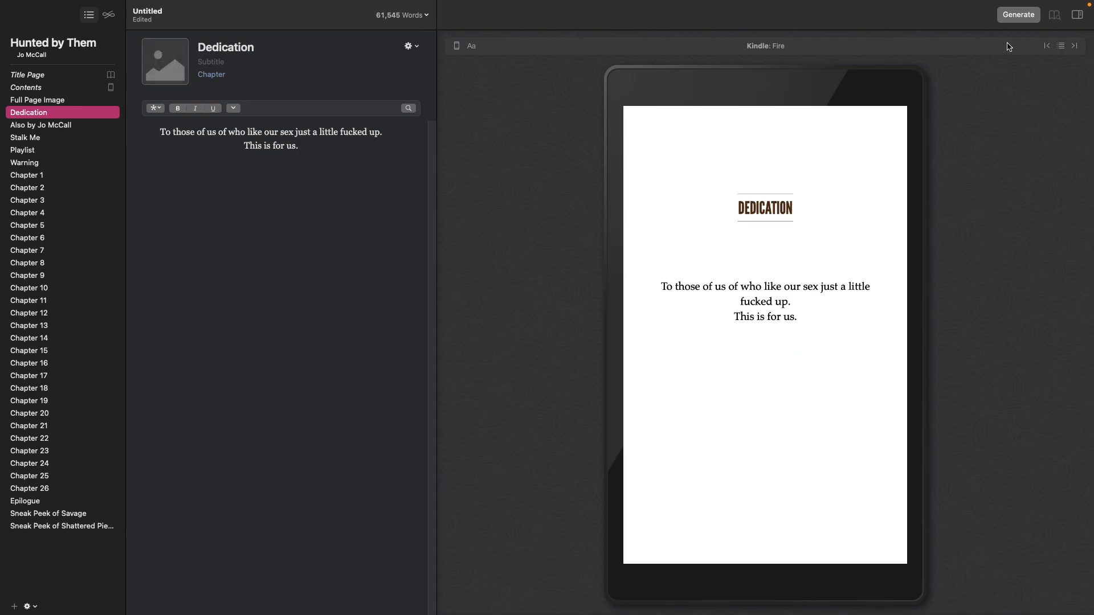
Start generating the book and save it as Hunted by Them in the iCloud Documents folder
click(1018, 15)
click(588, 356)
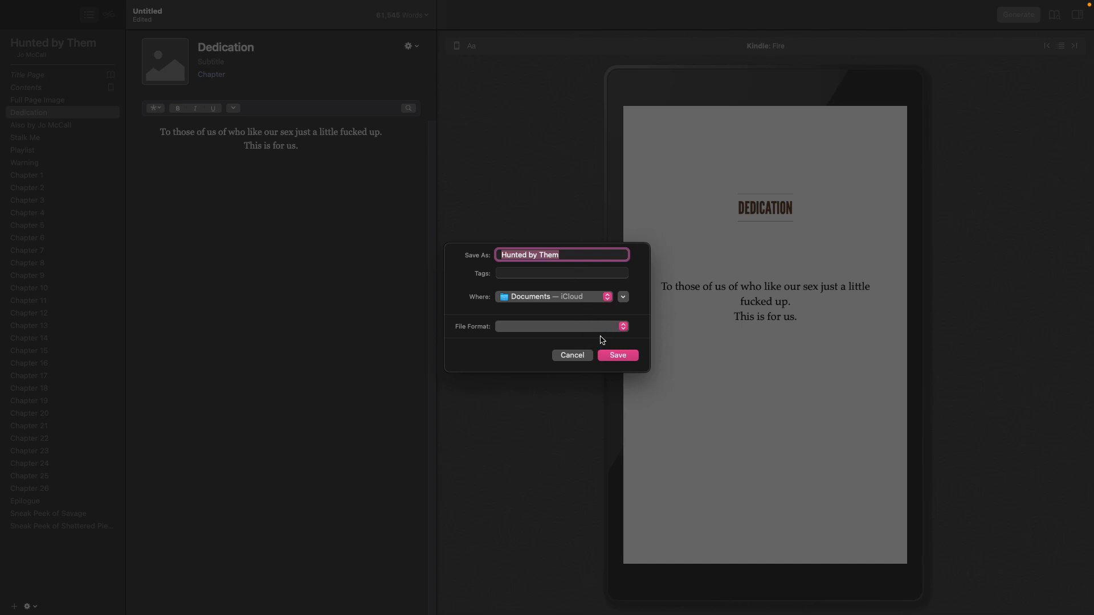
click(615, 355)
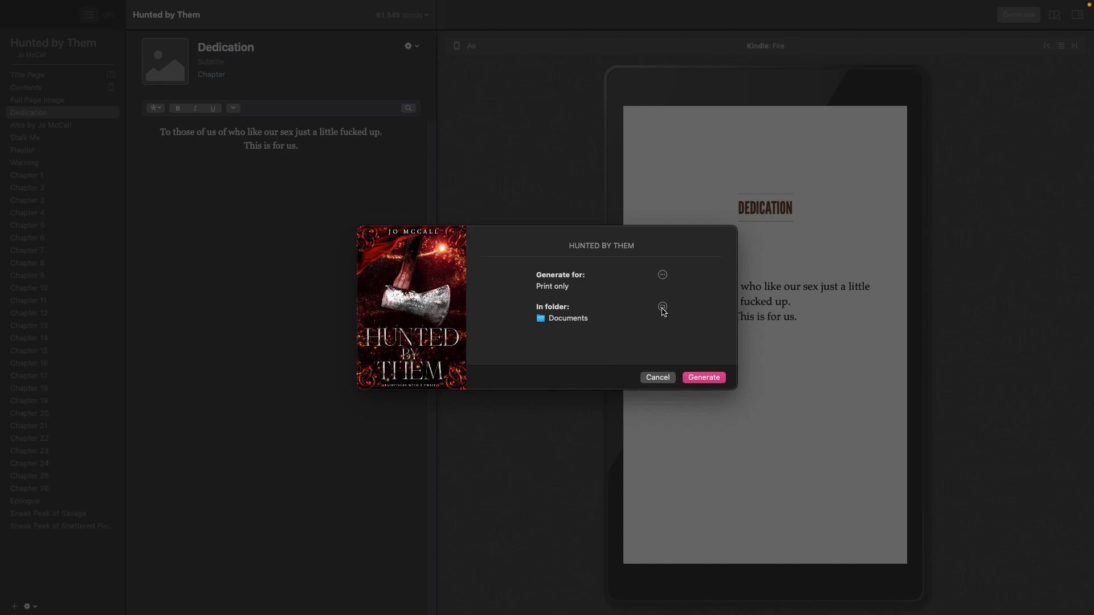
Turn off the 6 × 9 in print edition, select Kindle as the platform, and generate the book
click(662, 275)
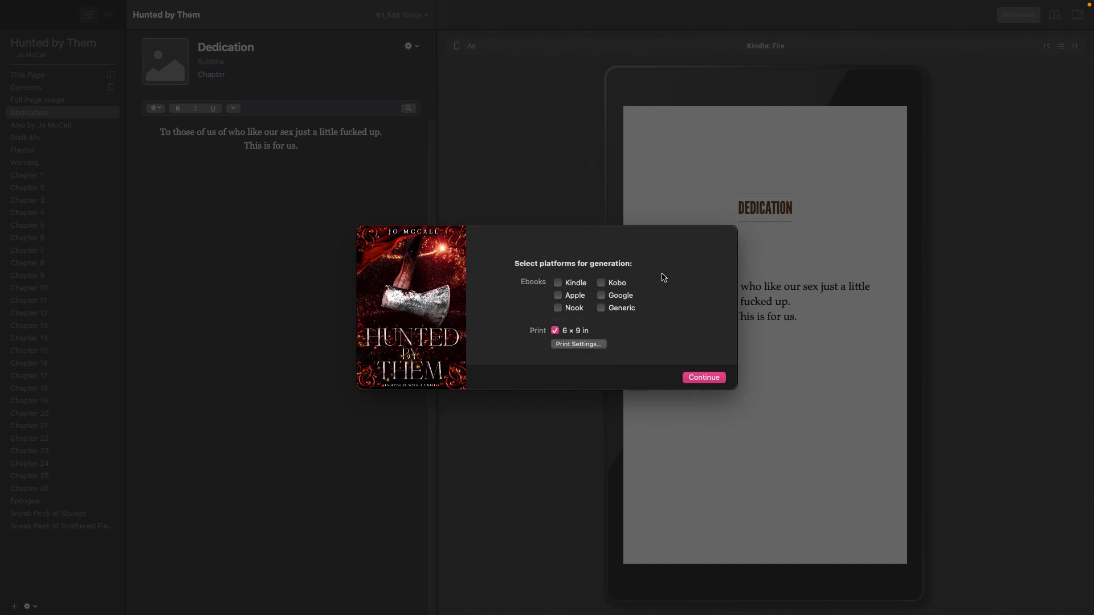
click(567, 333)
click(572, 283)
click(703, 378)
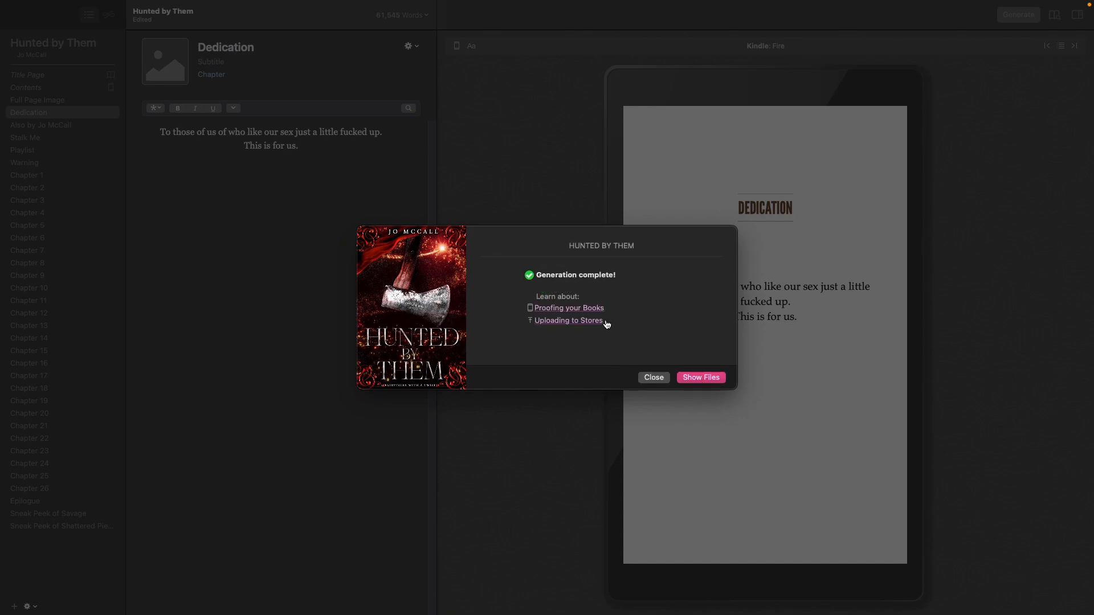
Show the generated book files in Finder and delete the Generic folder beside the Kindle folder
click(695, 378)
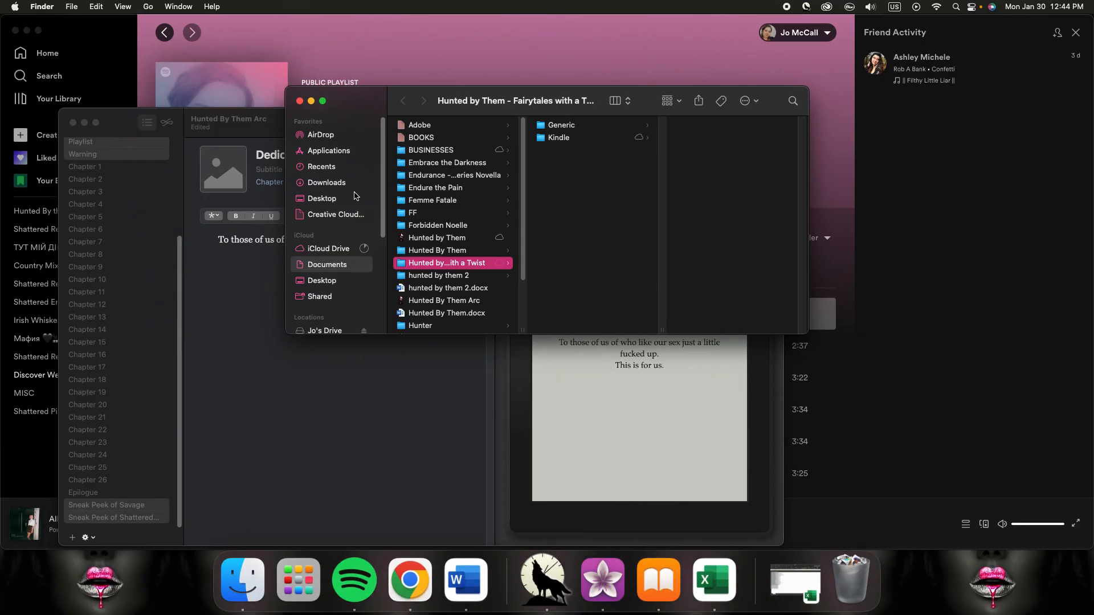
click(582, 138)
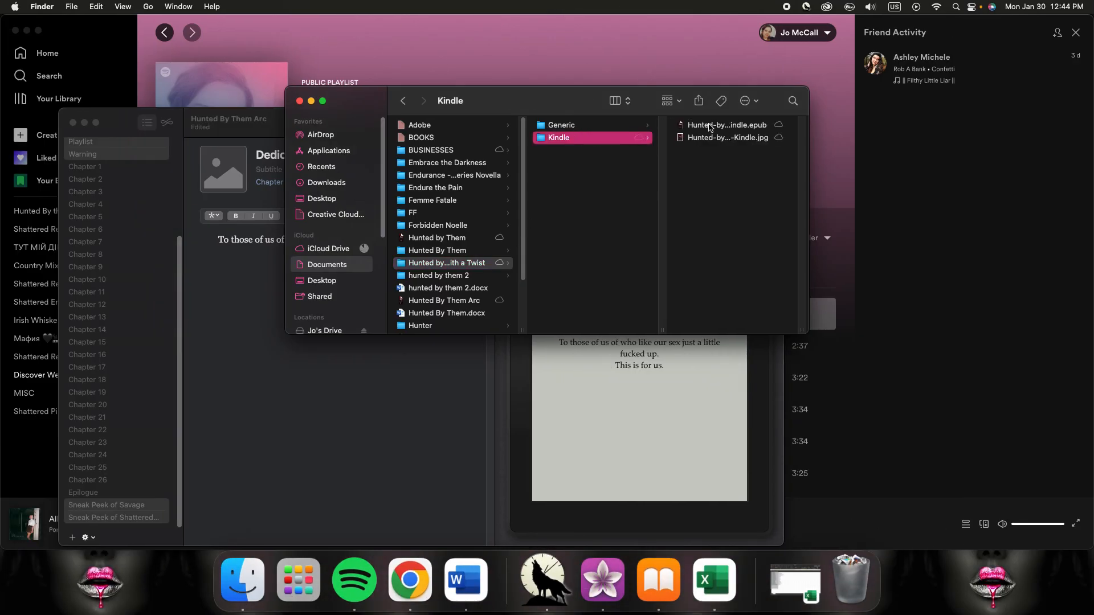
click(619, 127)
key(super+BackSpace)
Open Hunted-by-Them-Kindle.epub in Books, check the pages from Dedication through Chapter One, and close the book and library
click(682, 129)
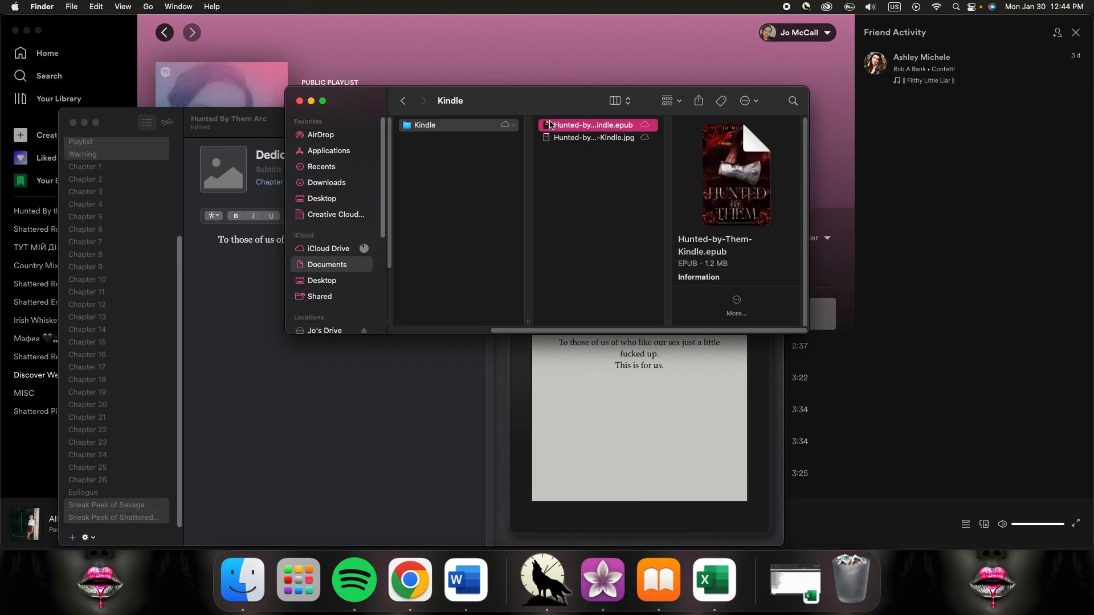
double_click(566, 128)
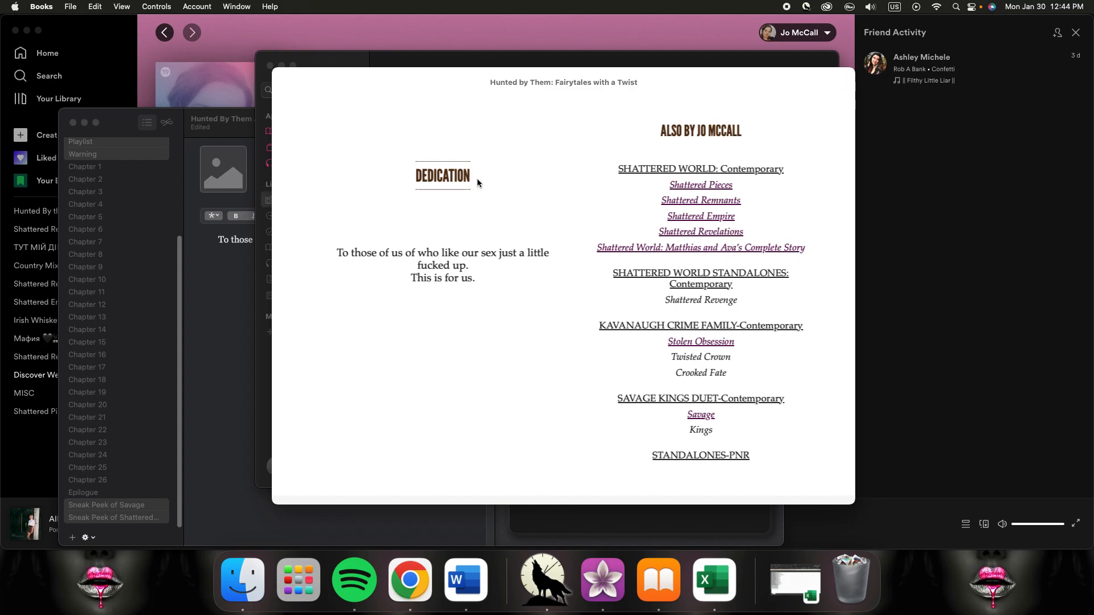
click(836, 285)
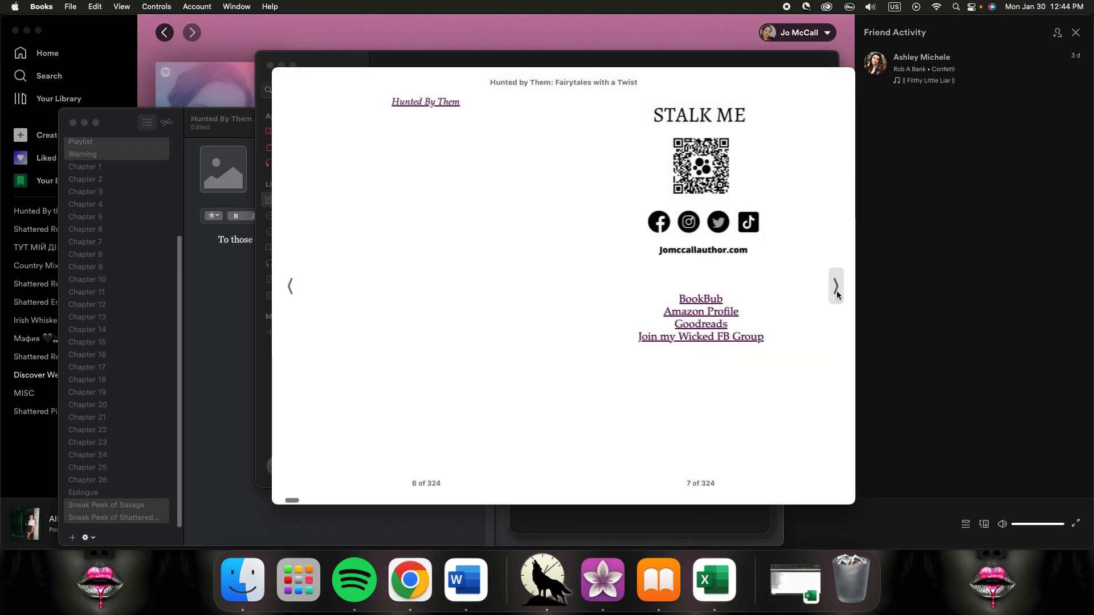
click(838, 285)
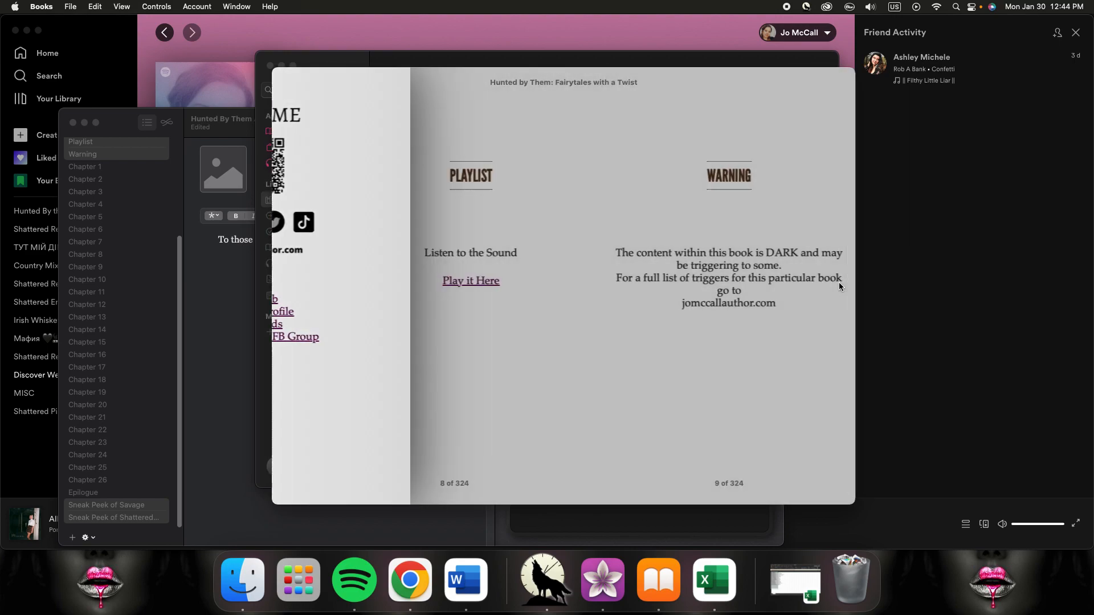
click(838, 285)
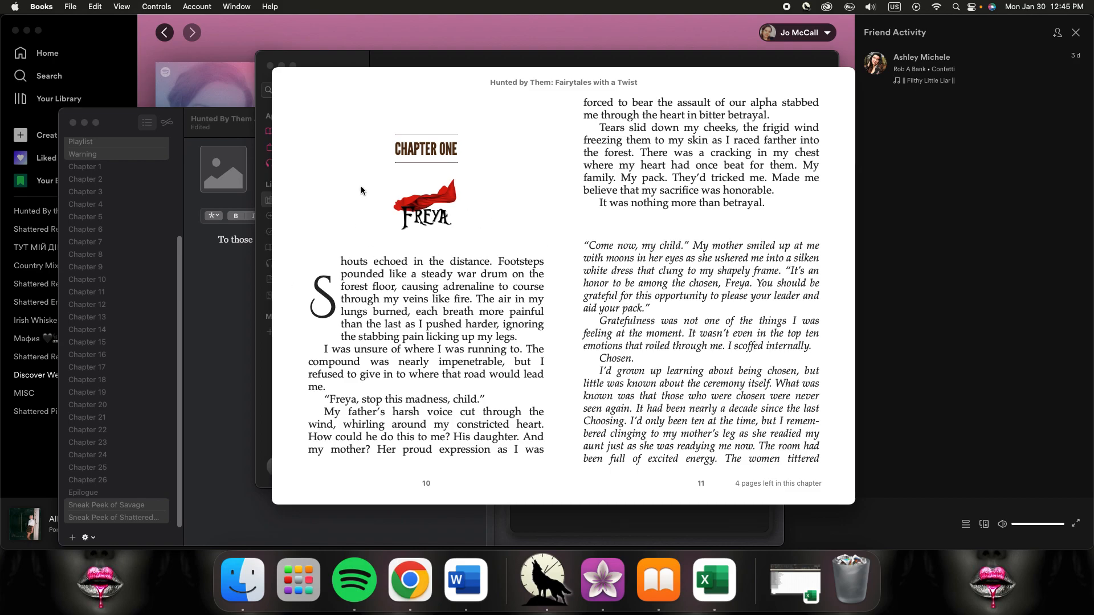
click(286, 81)
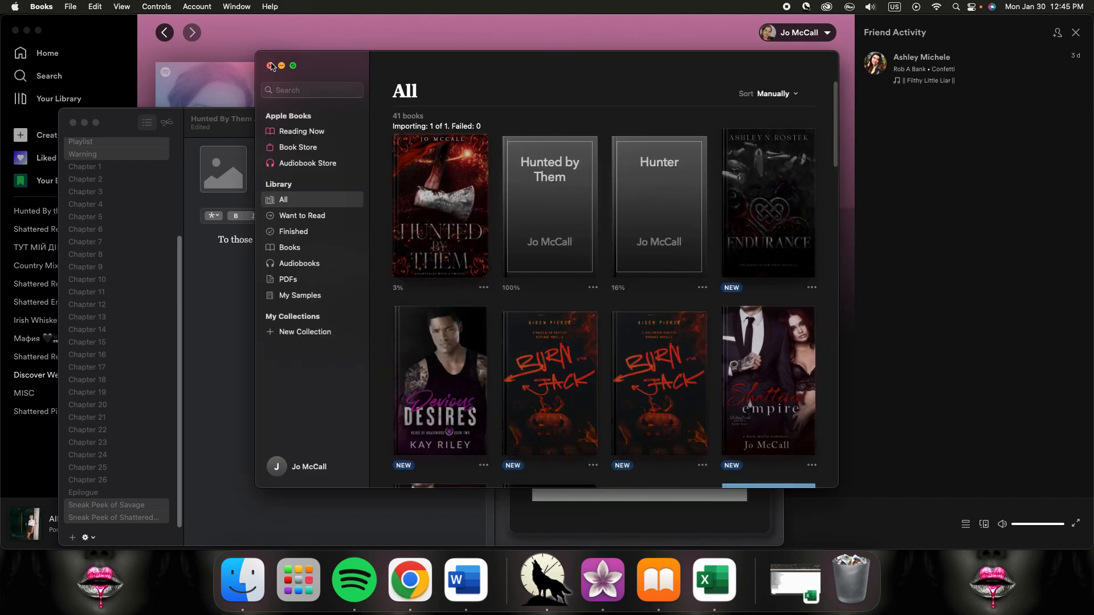
click(271, 64)
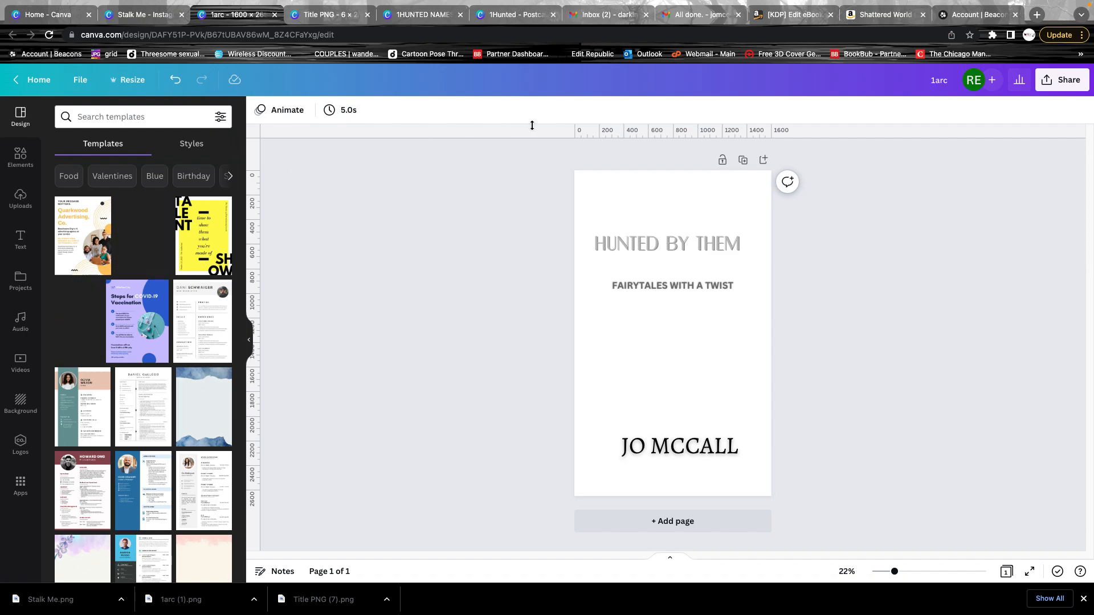
Switch to the Kindle Direct Publishing page in Chrome and look over the Kindle eBook Details of Hunted By Them
click(773, 22)
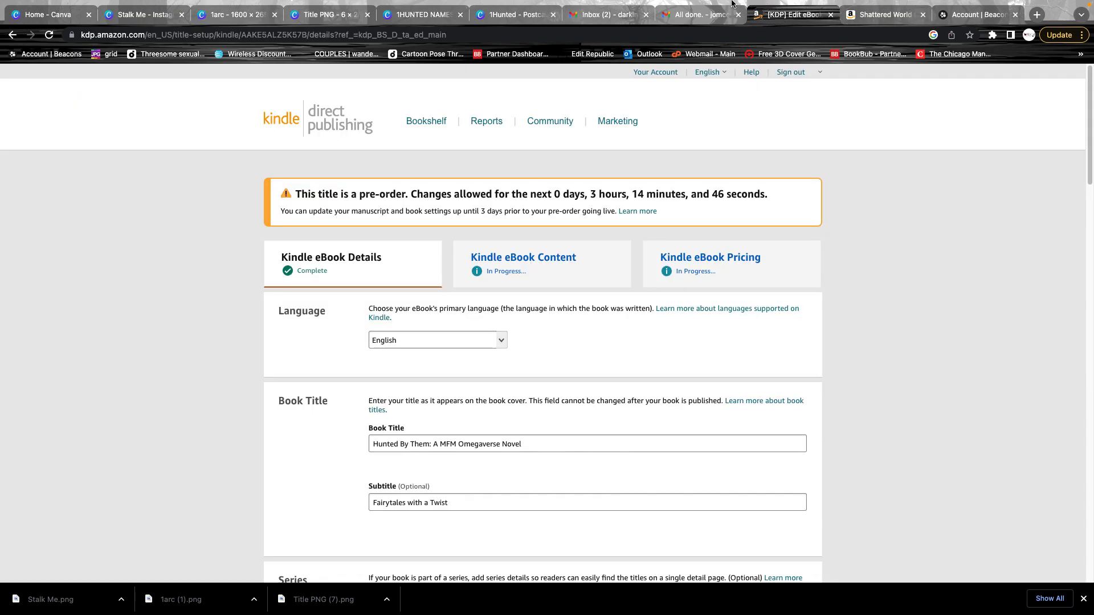
mouse_move(733, 4)
scroll(466, 468, down, 4)
scroll(466, 469, up, 4)
scroll(570, 460, down, 3)
scroll(523, 437, up, 3)
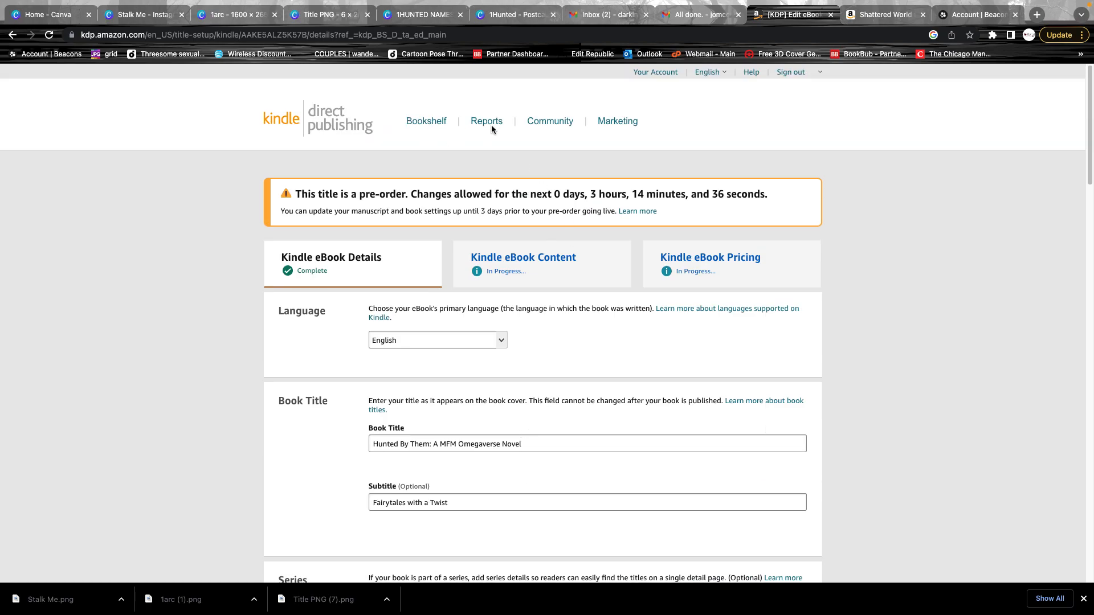